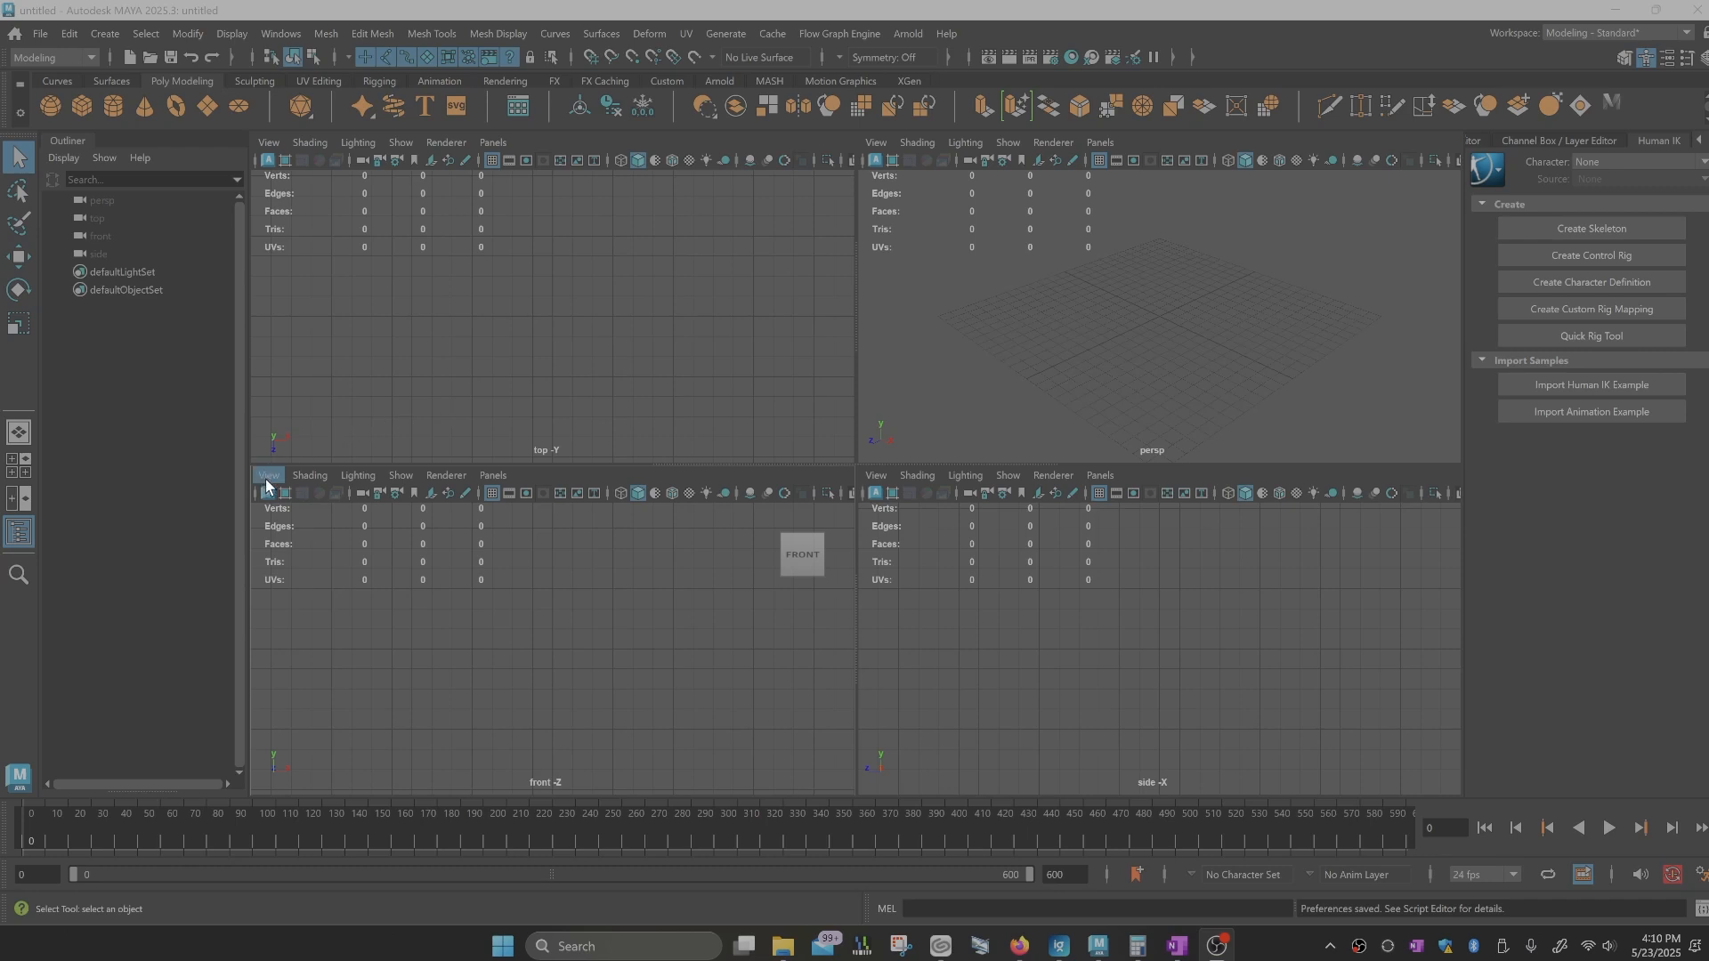
click(266, 478)
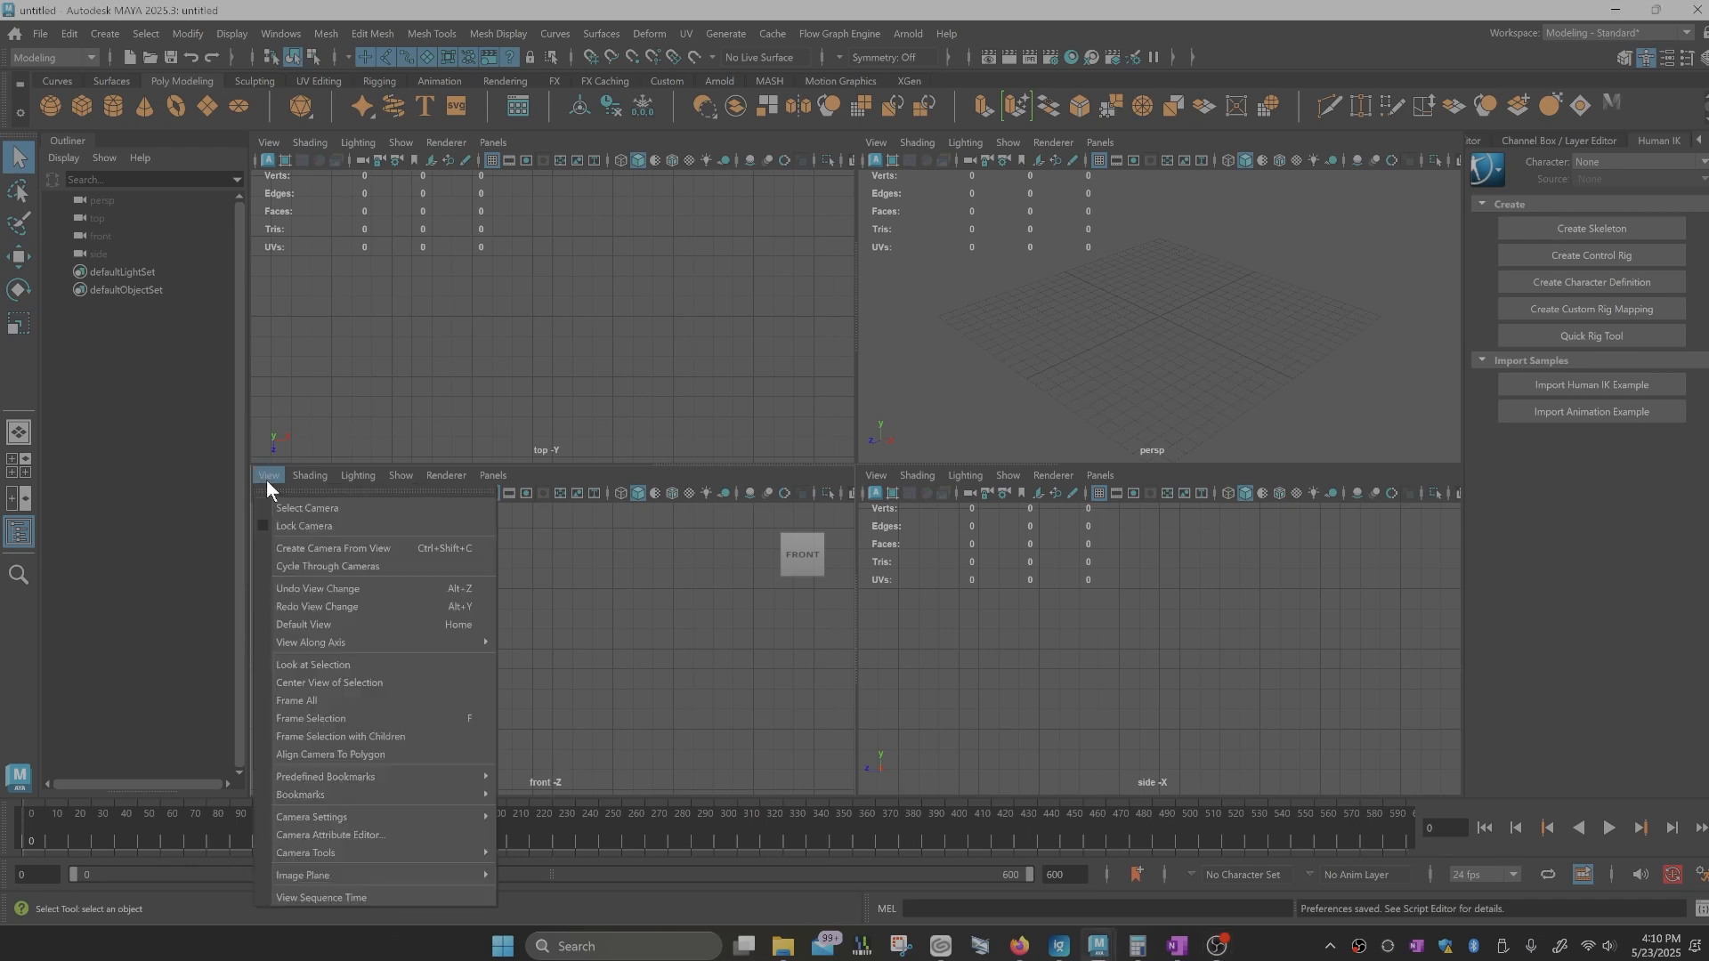
mouse_move(301, 796)
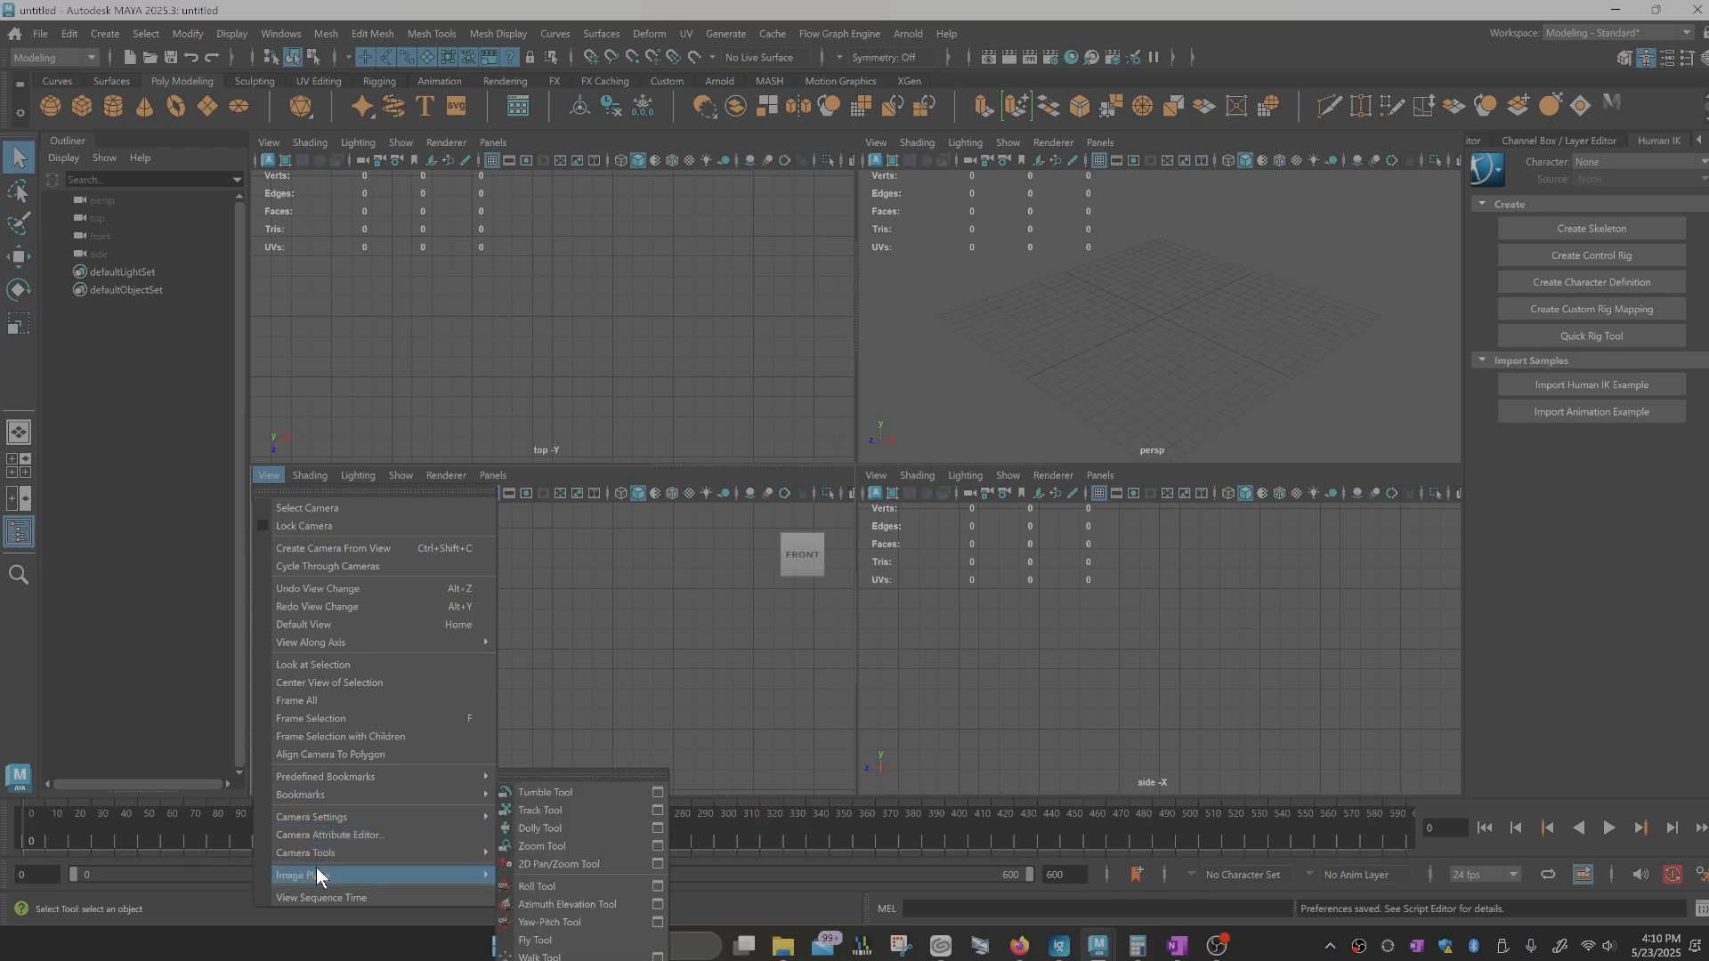
mouse_move(356, 874)
click(573, 891)
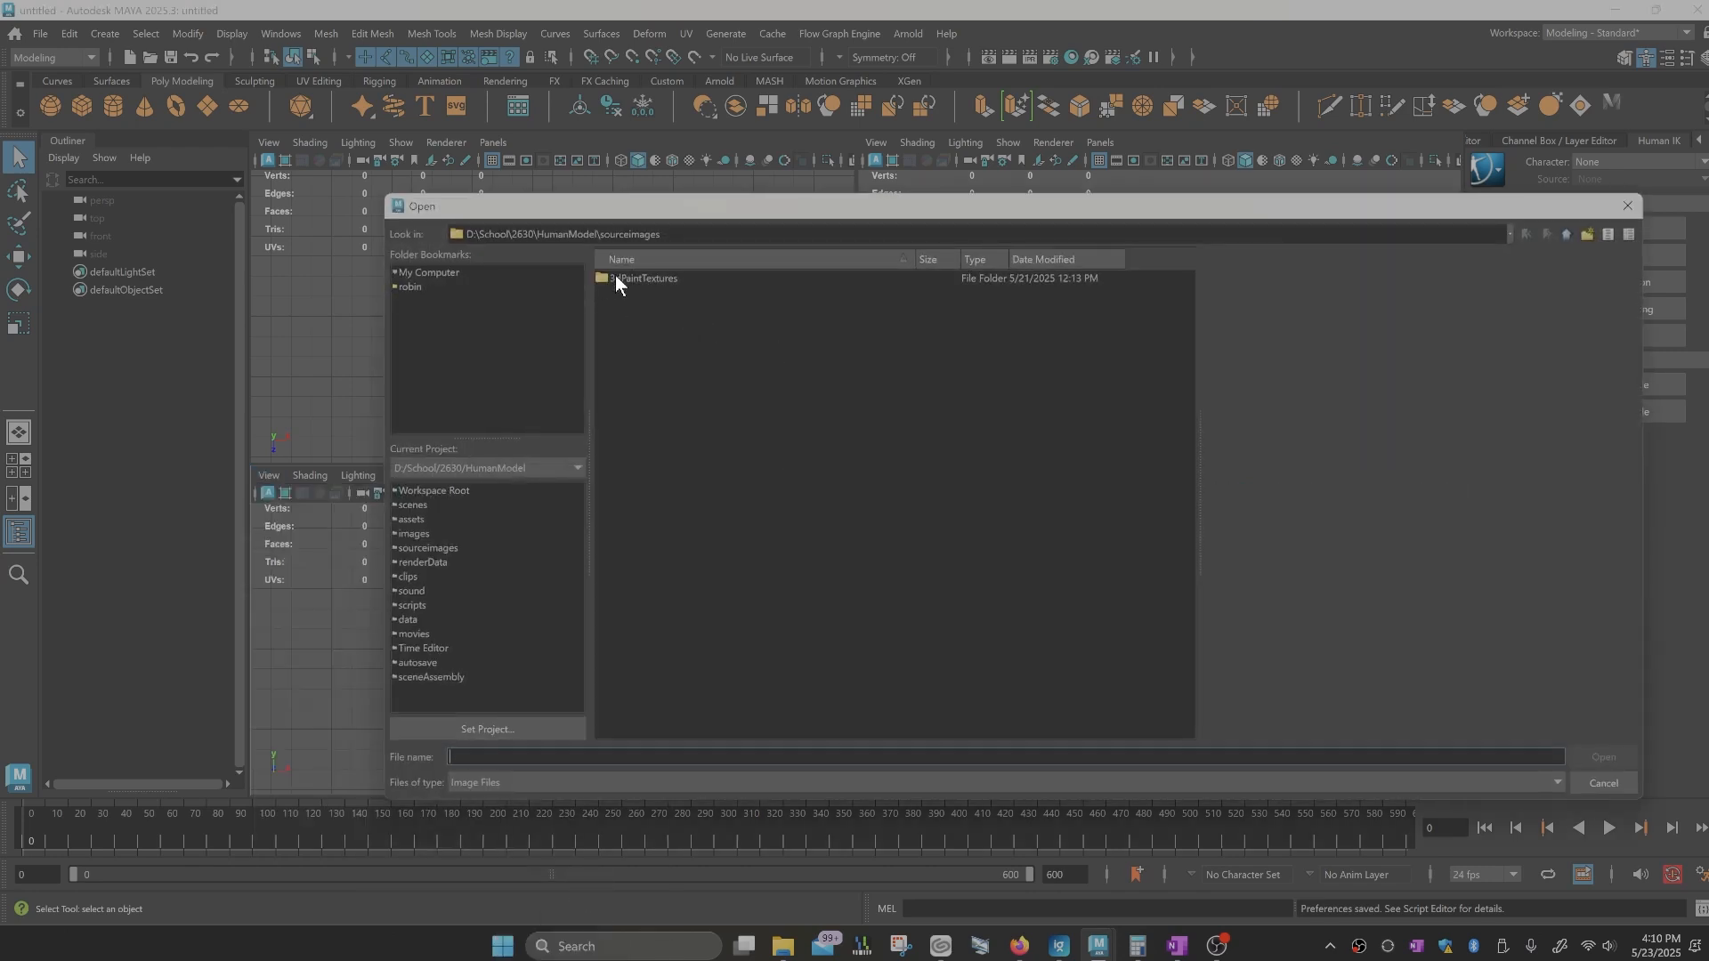
click(1631, 207)
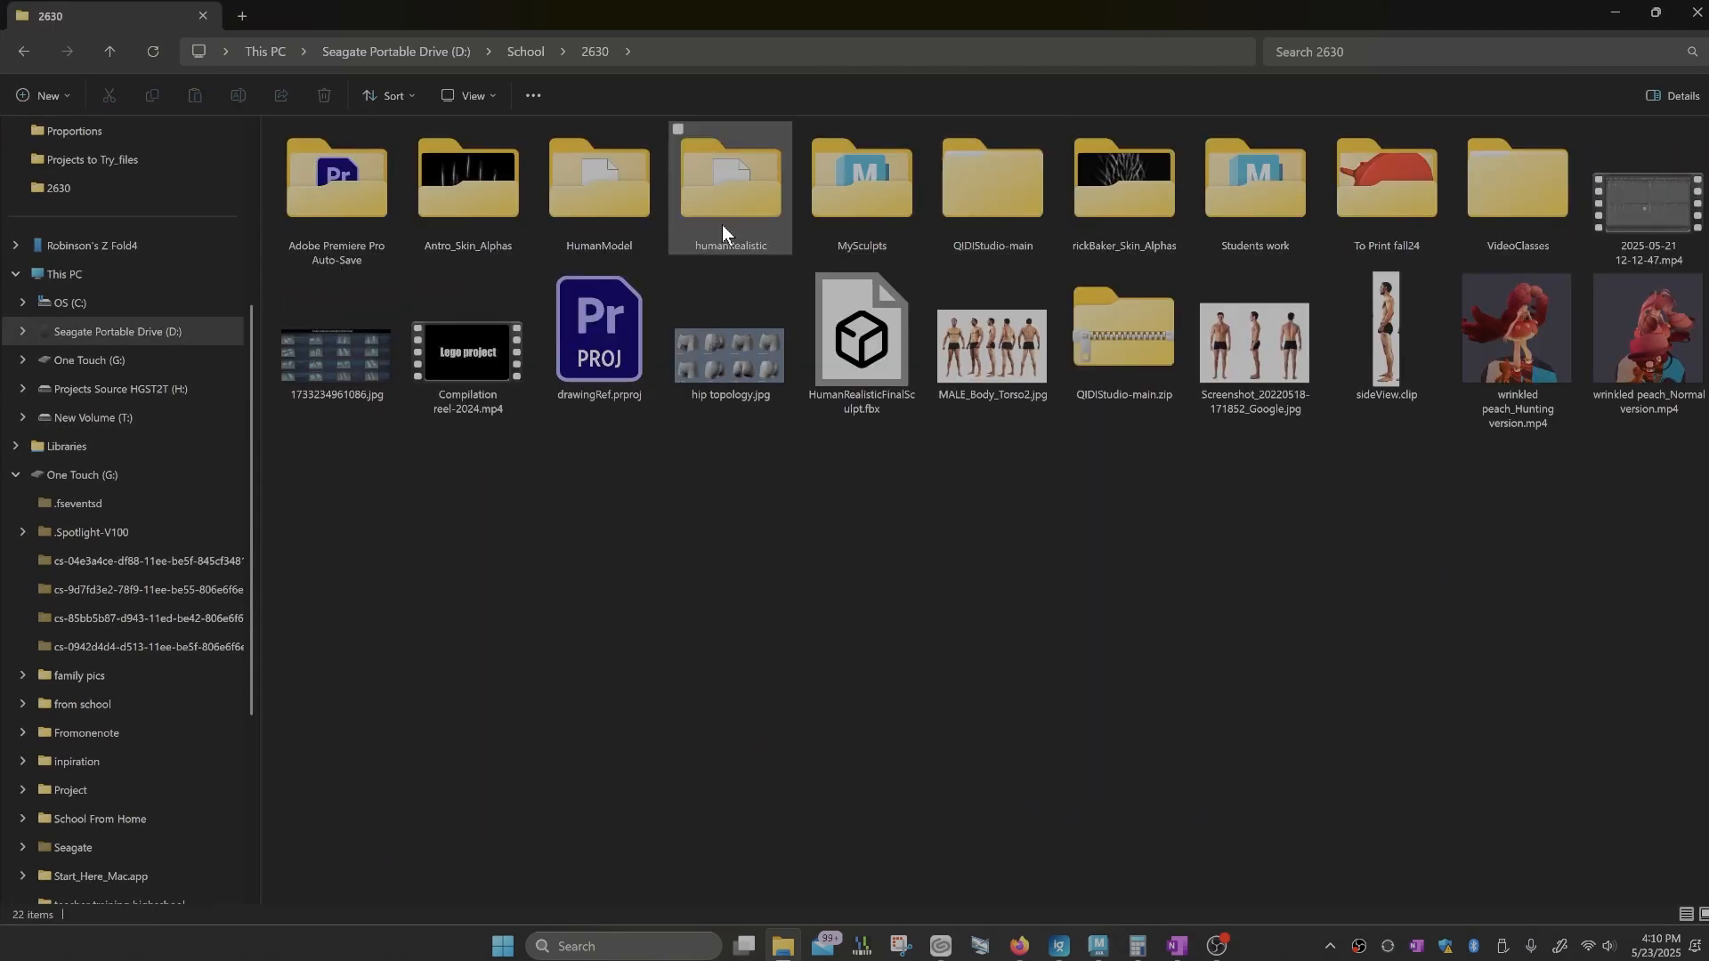
Step: Open the HumanModel project folder in File Explorer and look over its subfolders
double_click(636, 226)
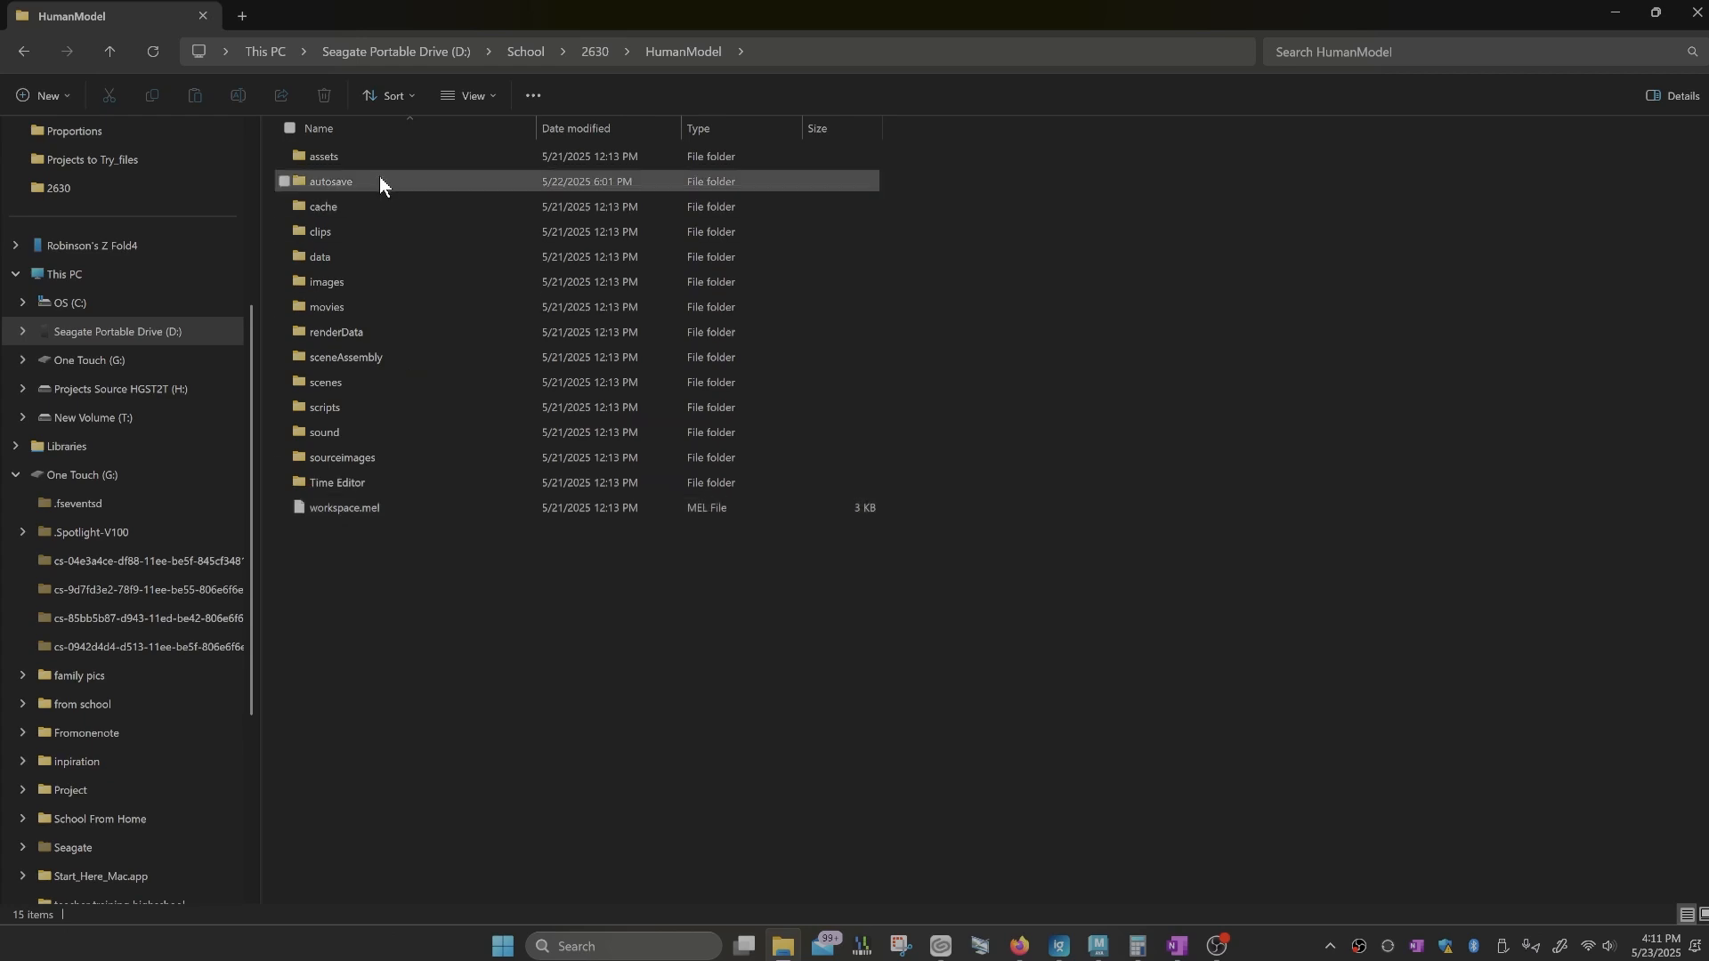
mouse_move(379, 176)
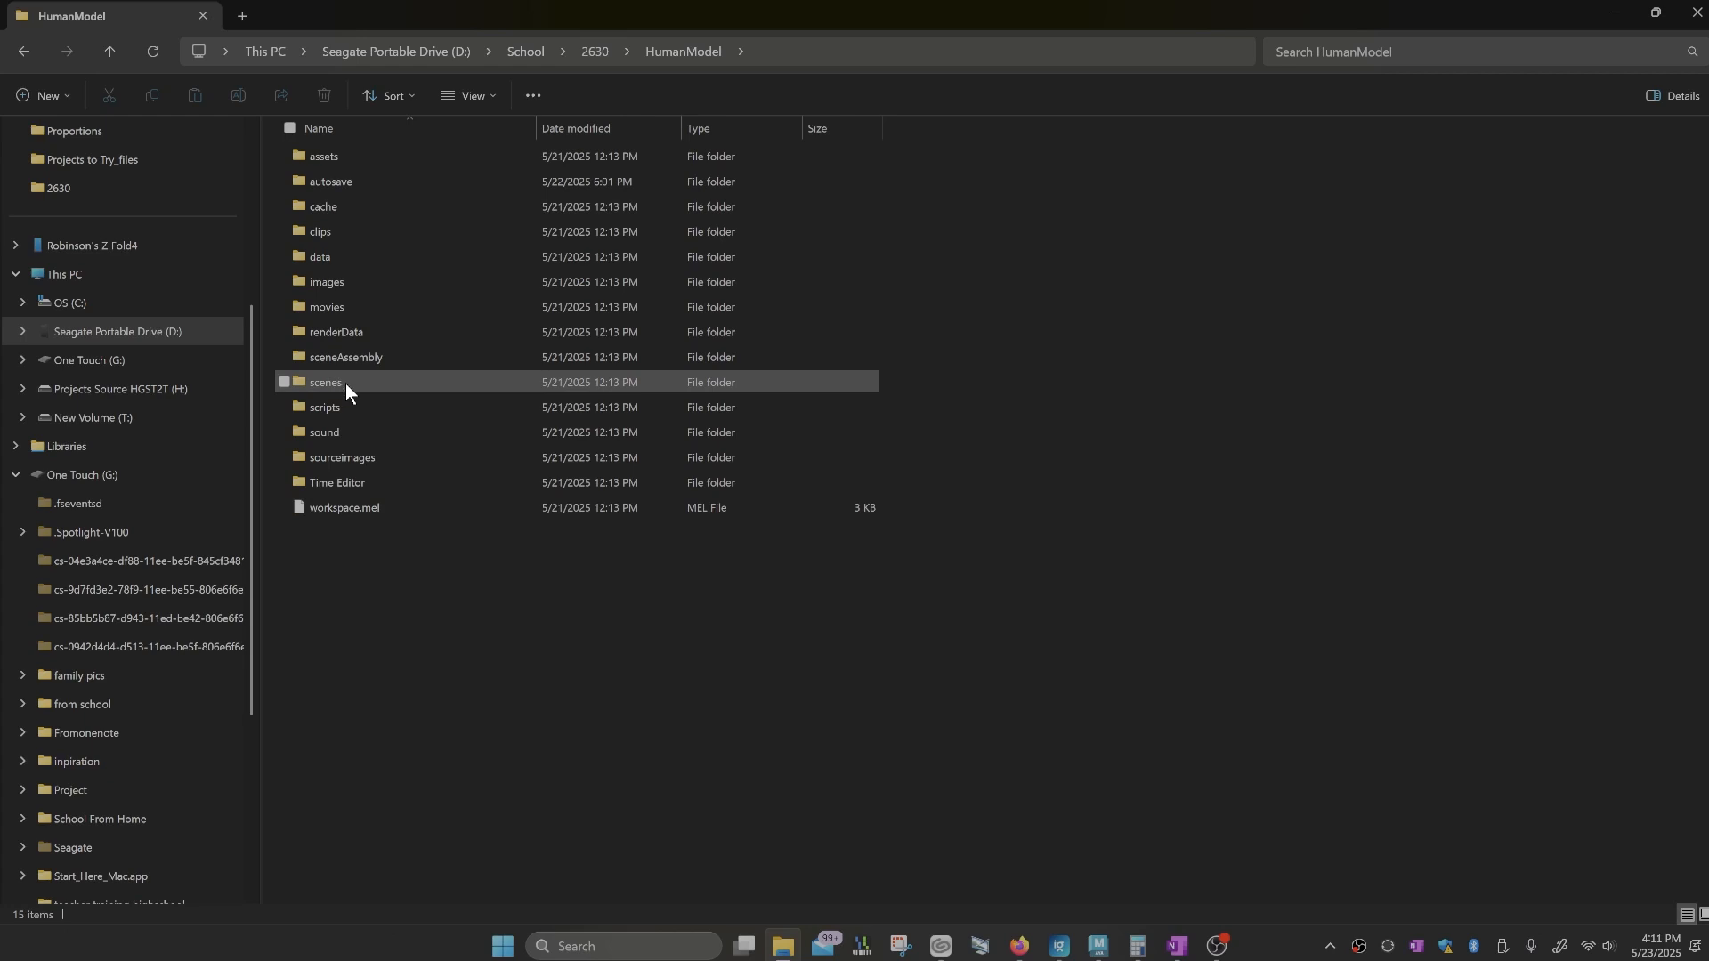
mouse_move(346, 383)
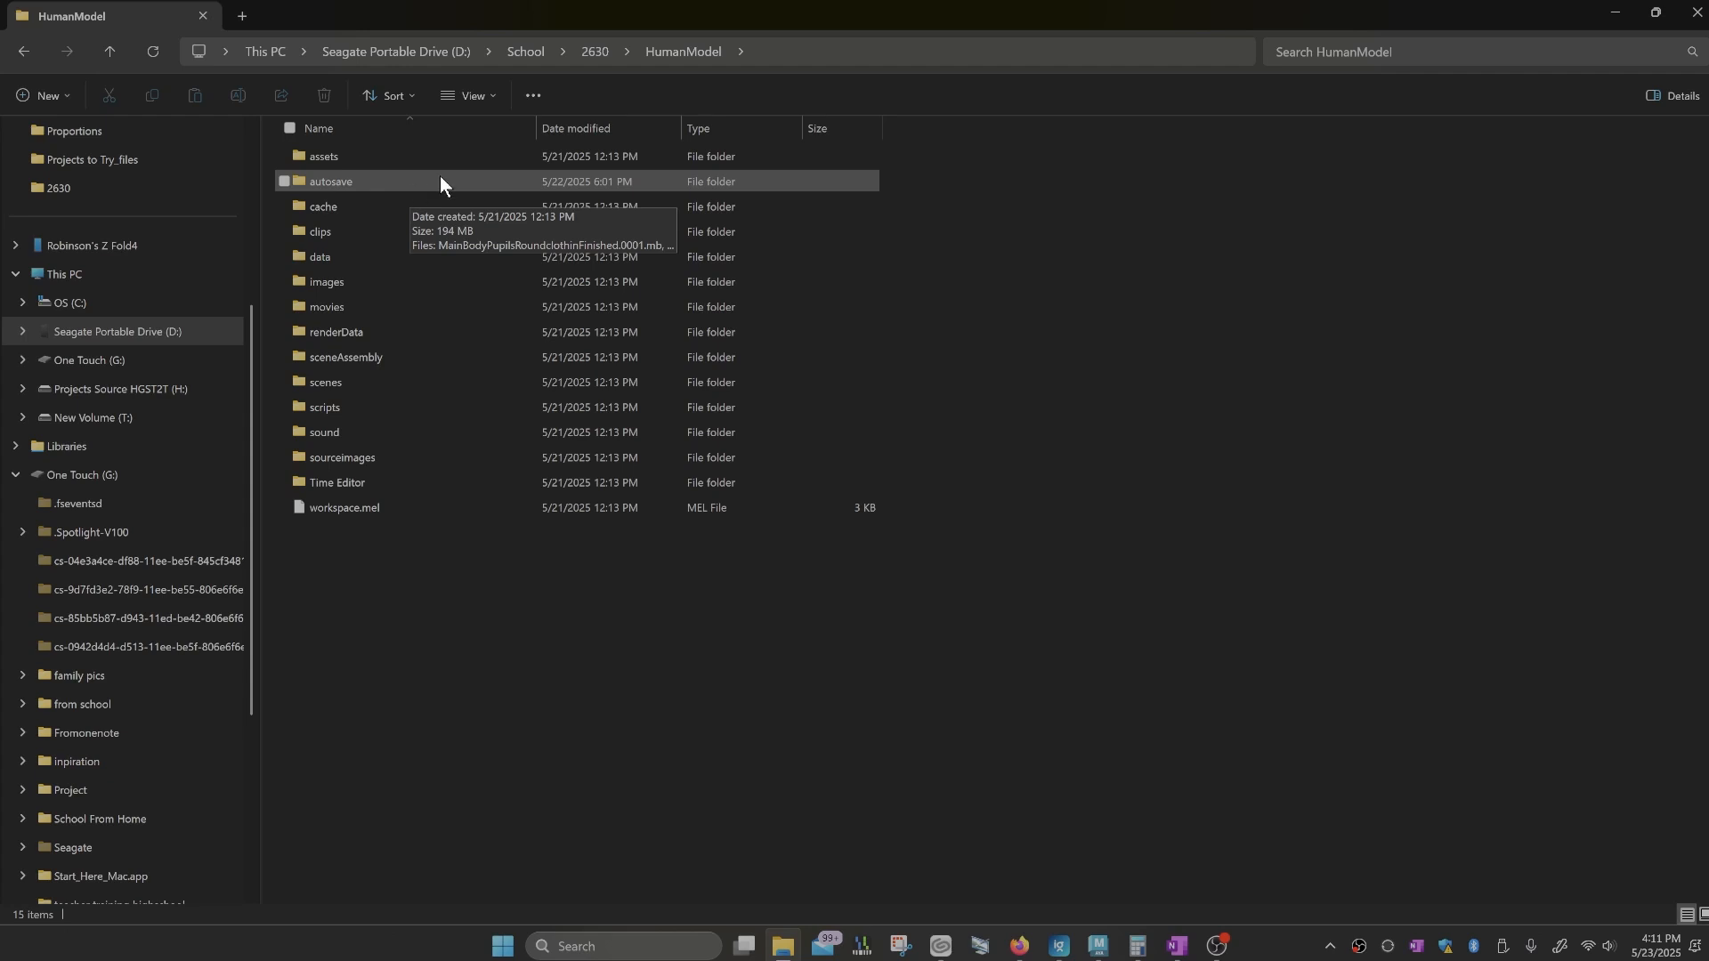
Step: Copy proportionsfemale.jpg, proportionsmaleFront.jpg and proportionsmaleSide.jpg from the Proportions folder inside 2630\VideoClasses
click(594, 50)
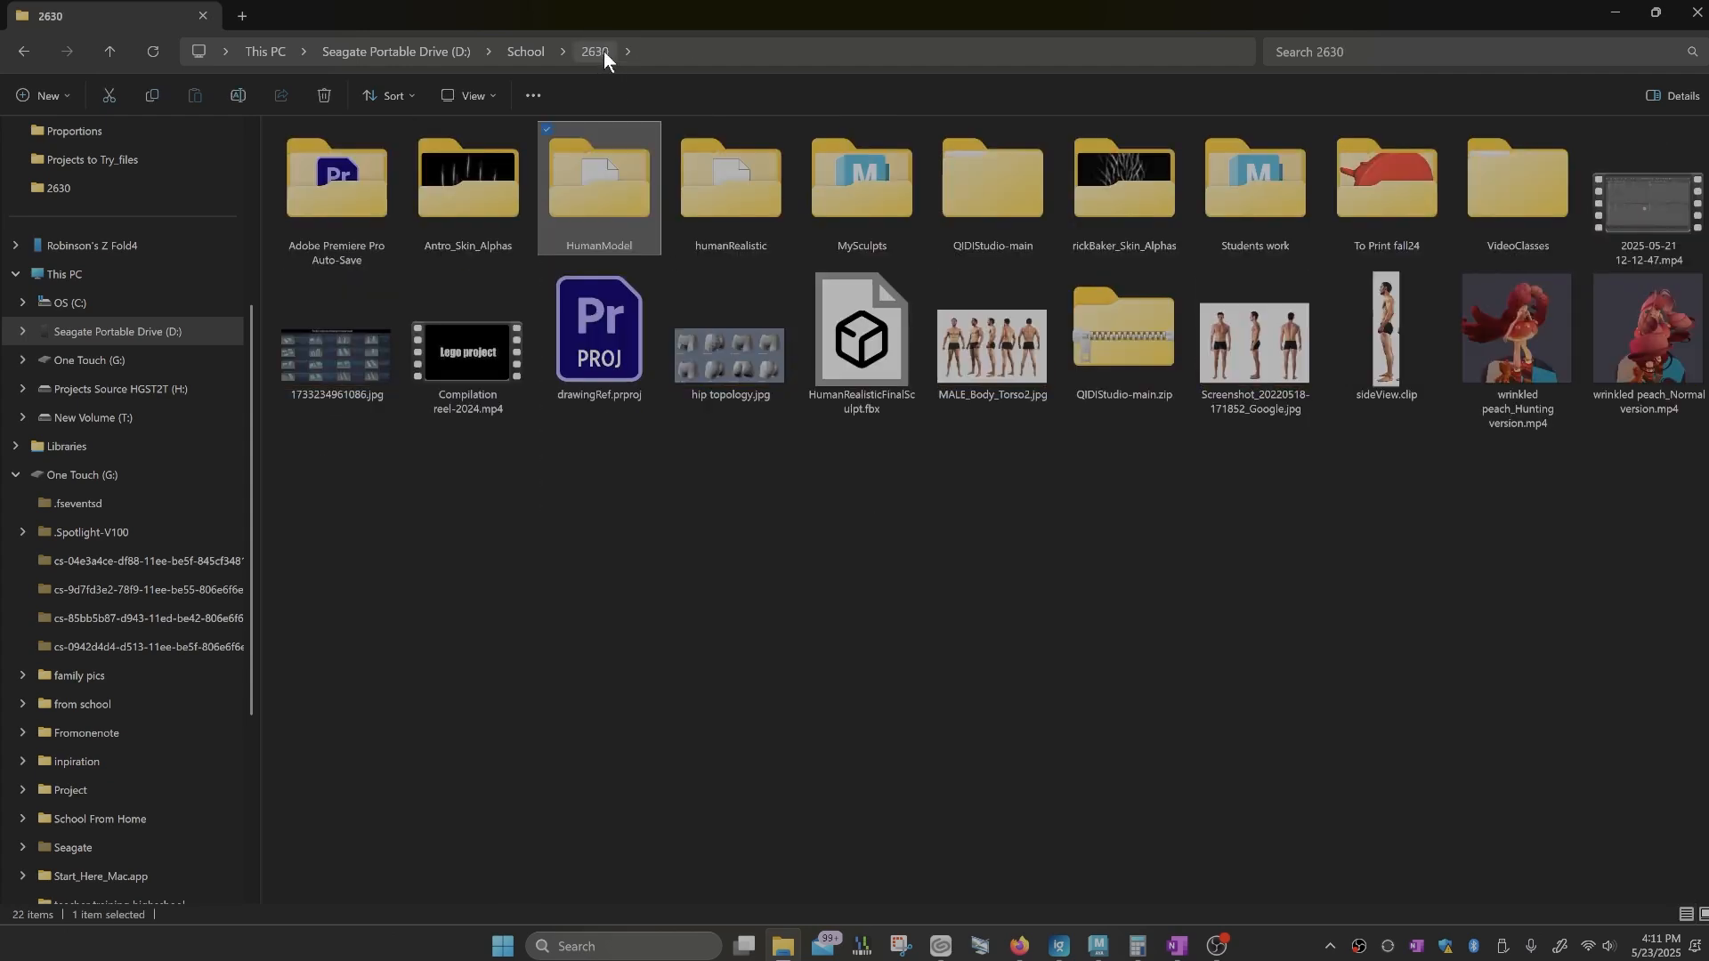
double_click(1524, 190)
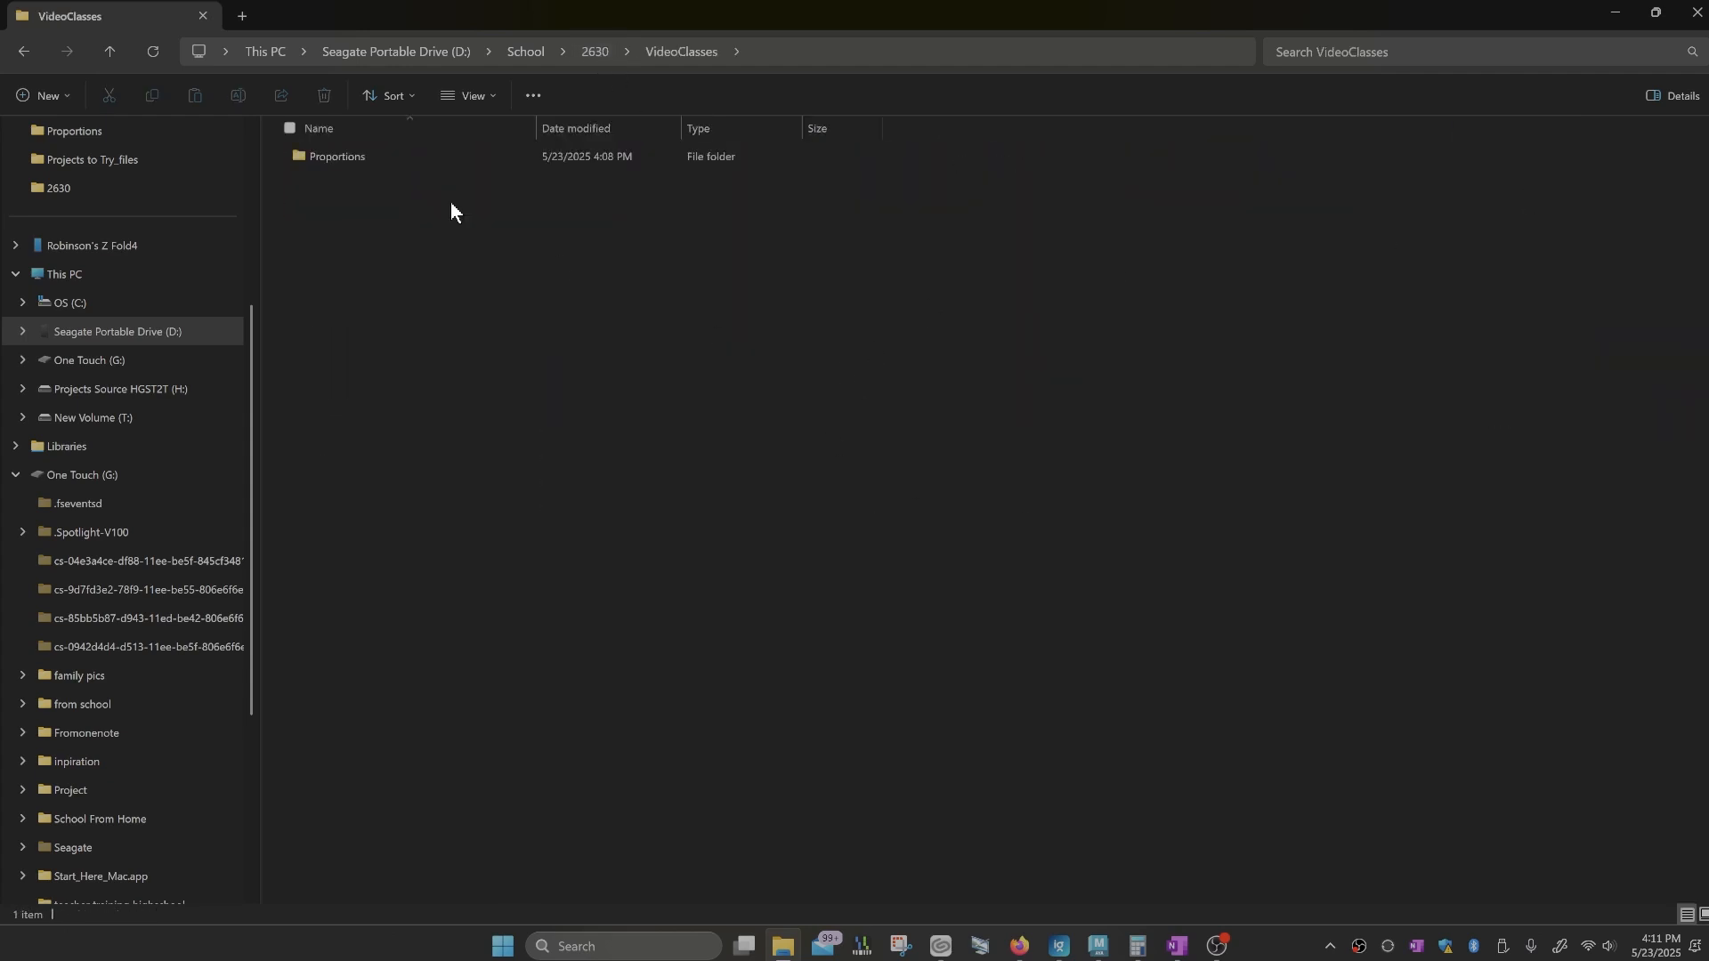
double_click(376, 162)
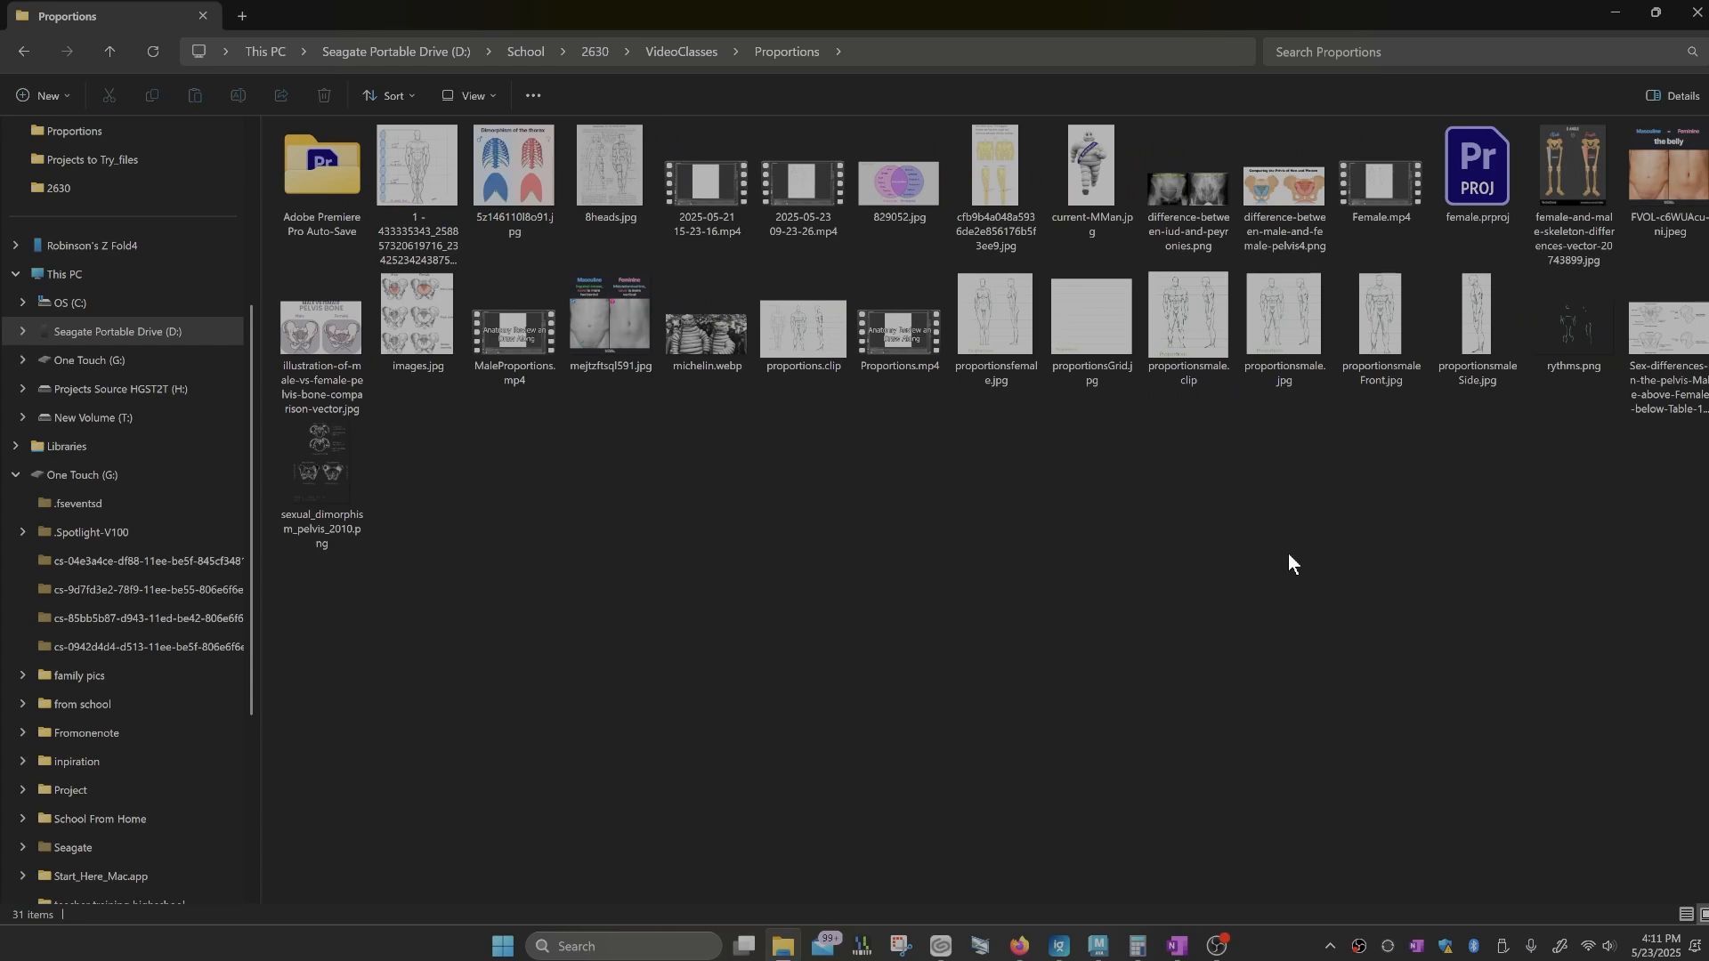
click(1014, 350)
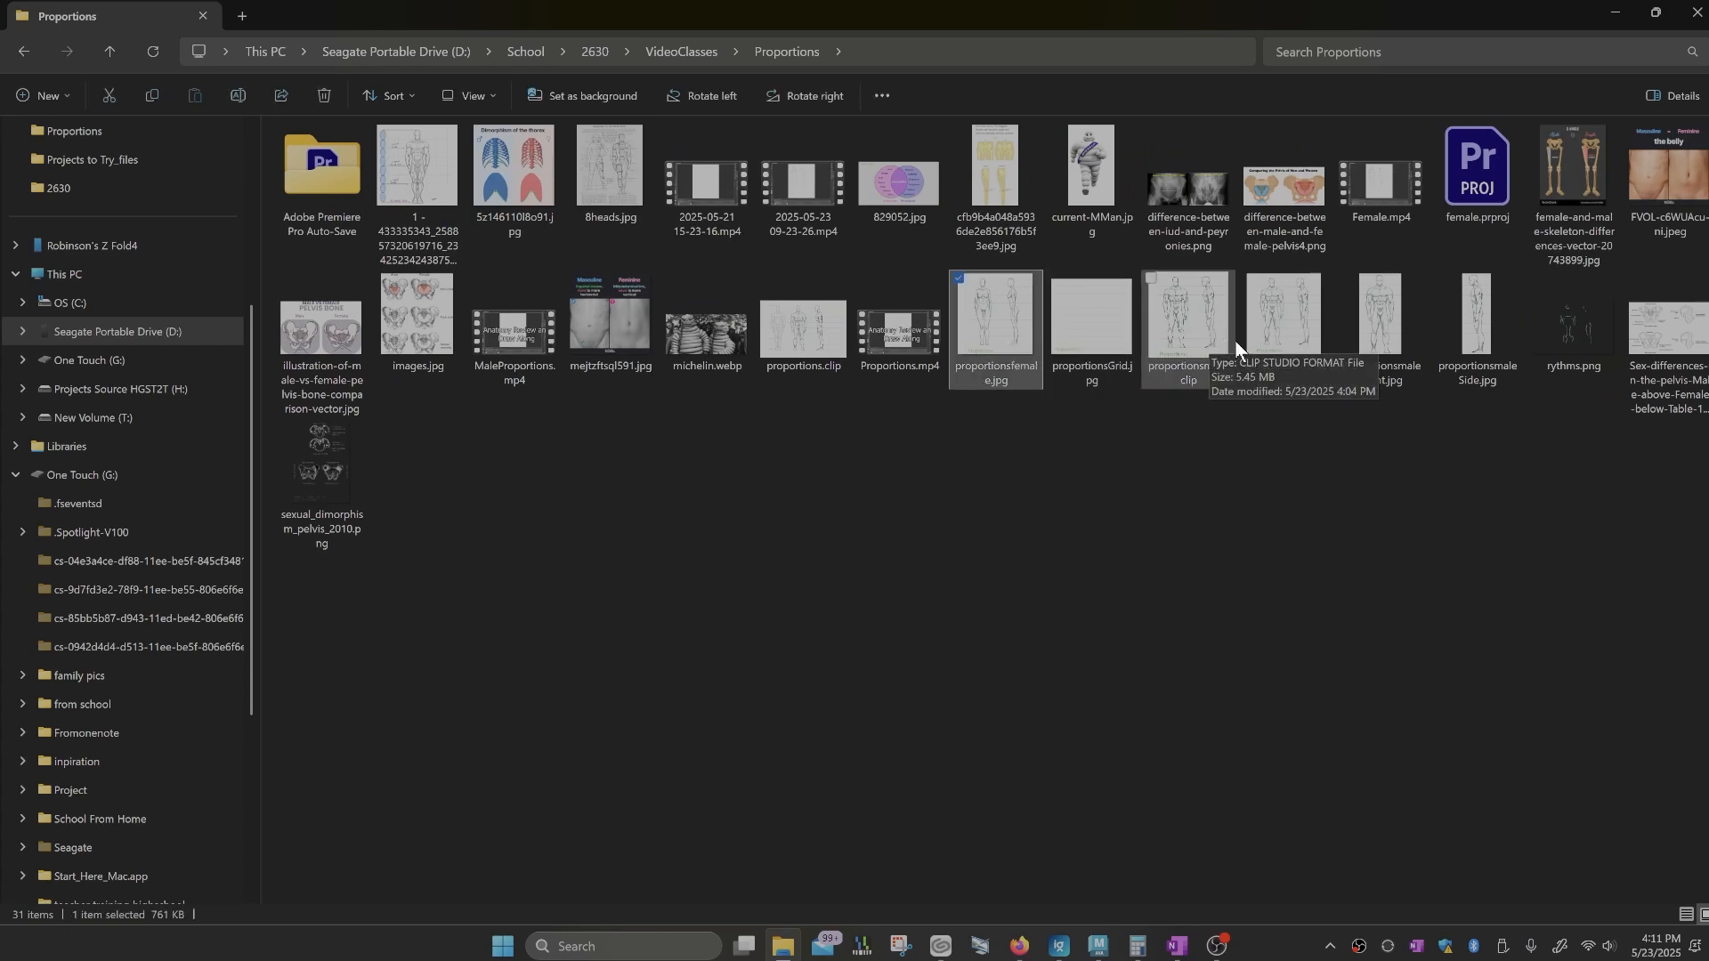
ctrl+click(1386, 344)
ctrl+click(1474, 344)
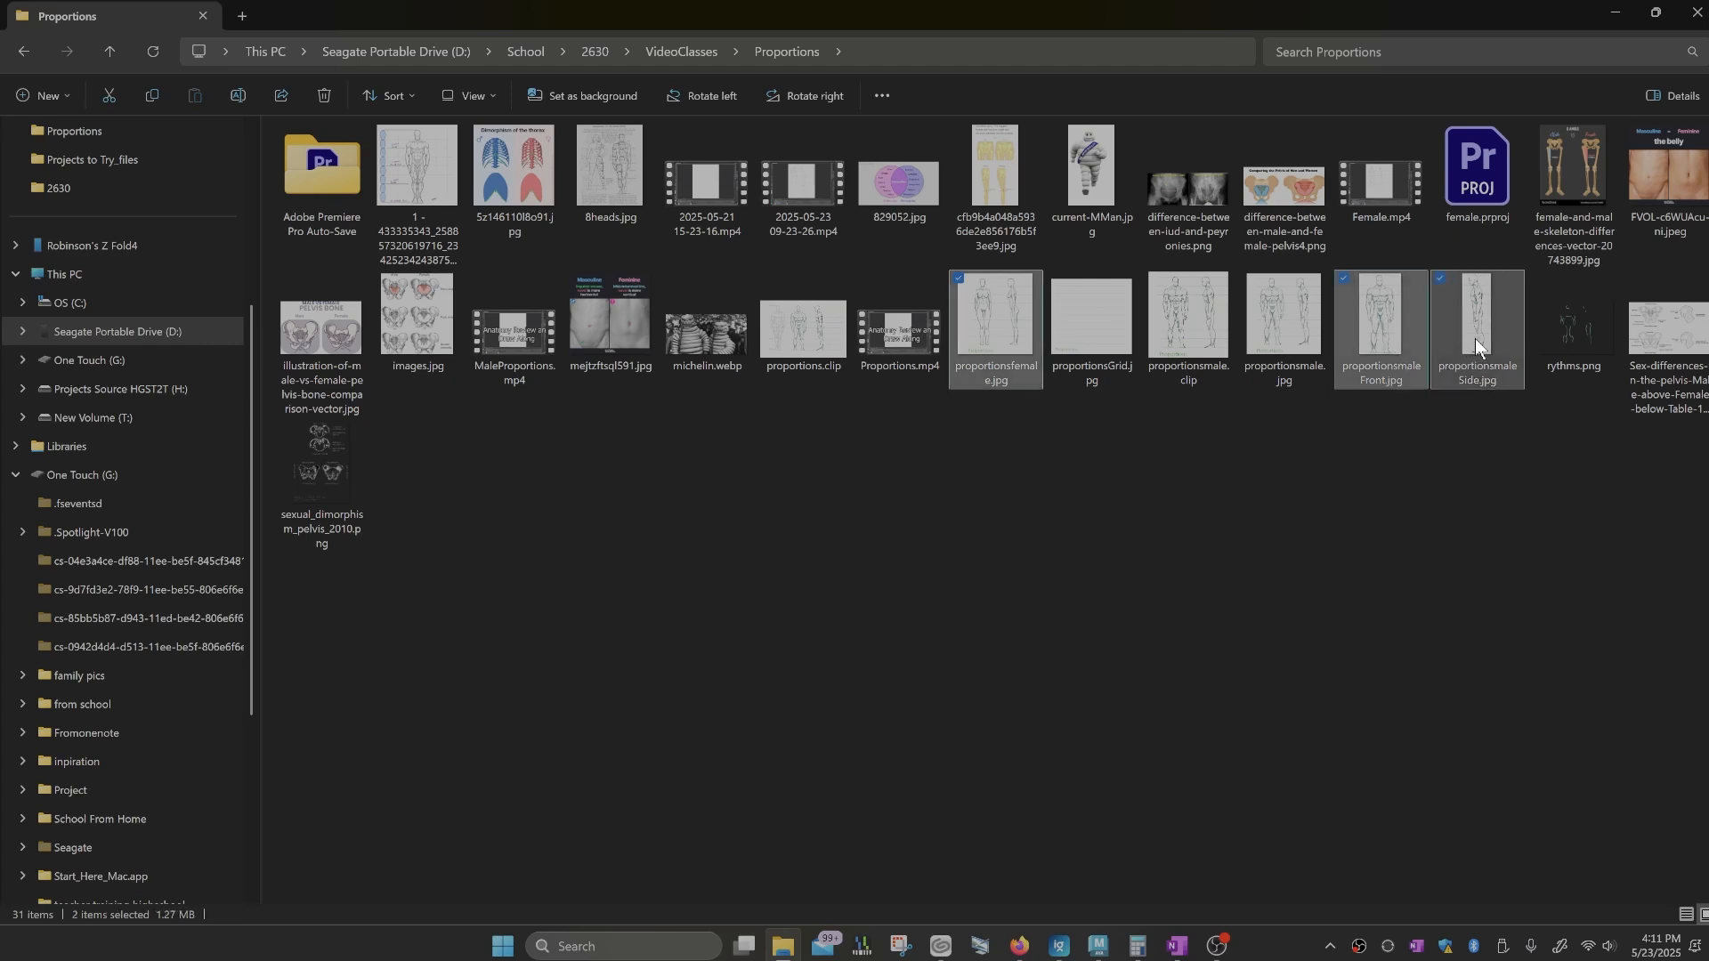
right_click(1371, 328)
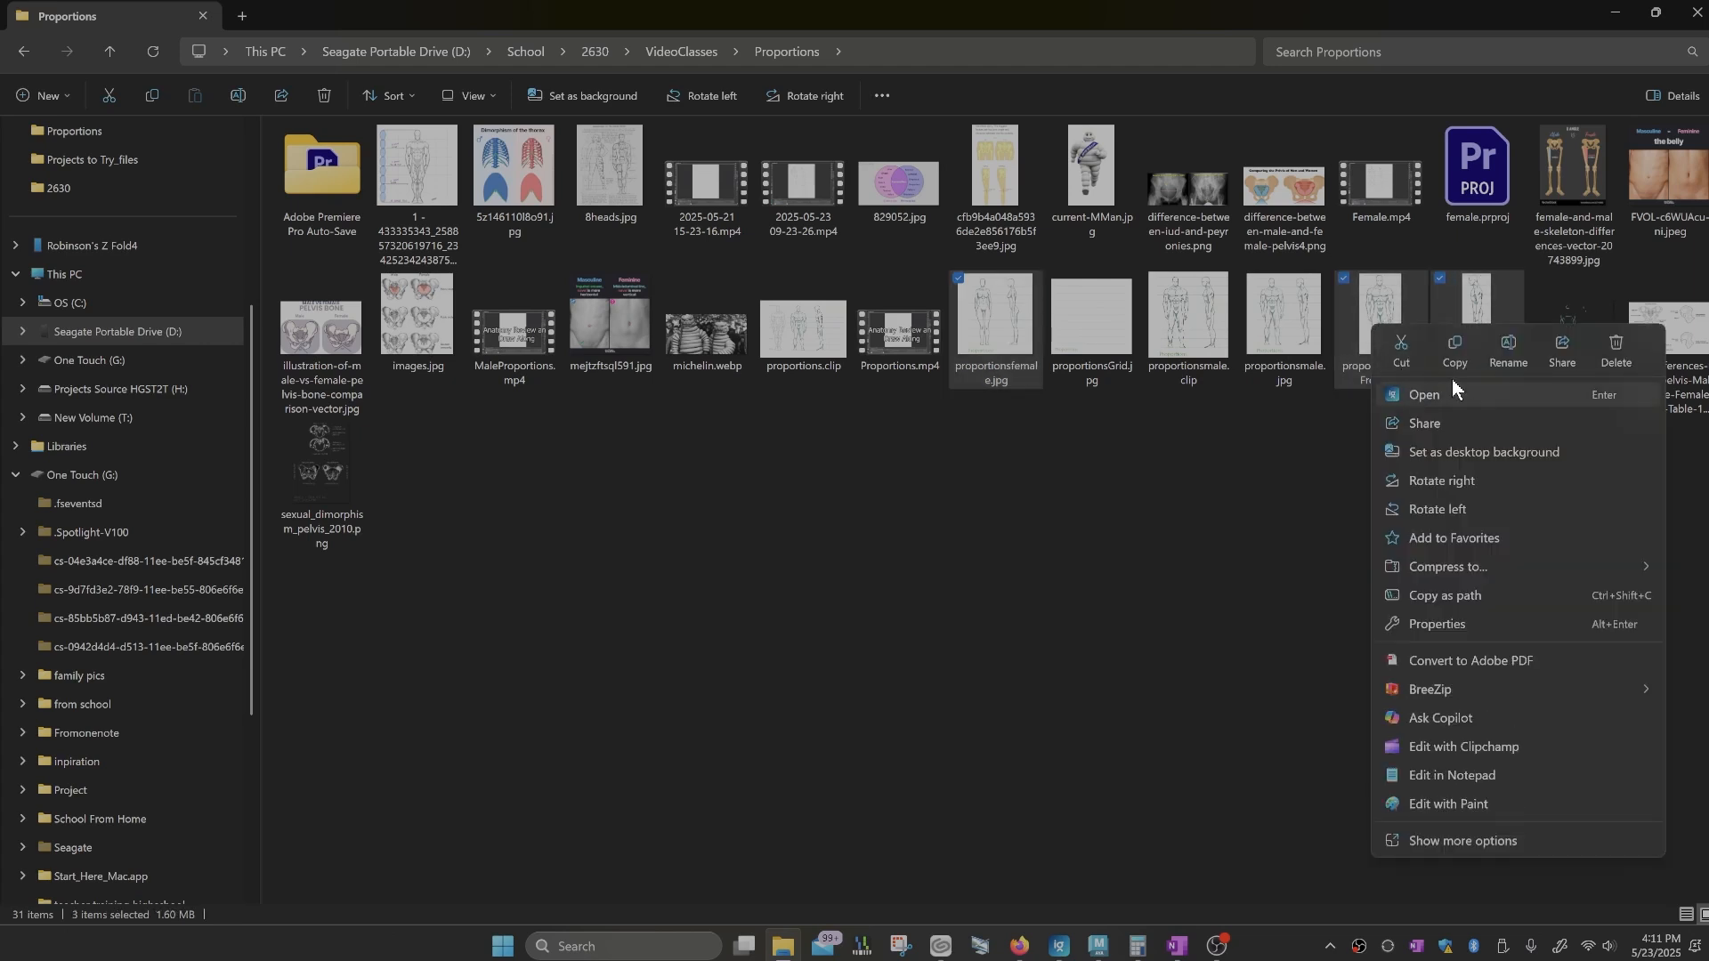
click(1465, 357)
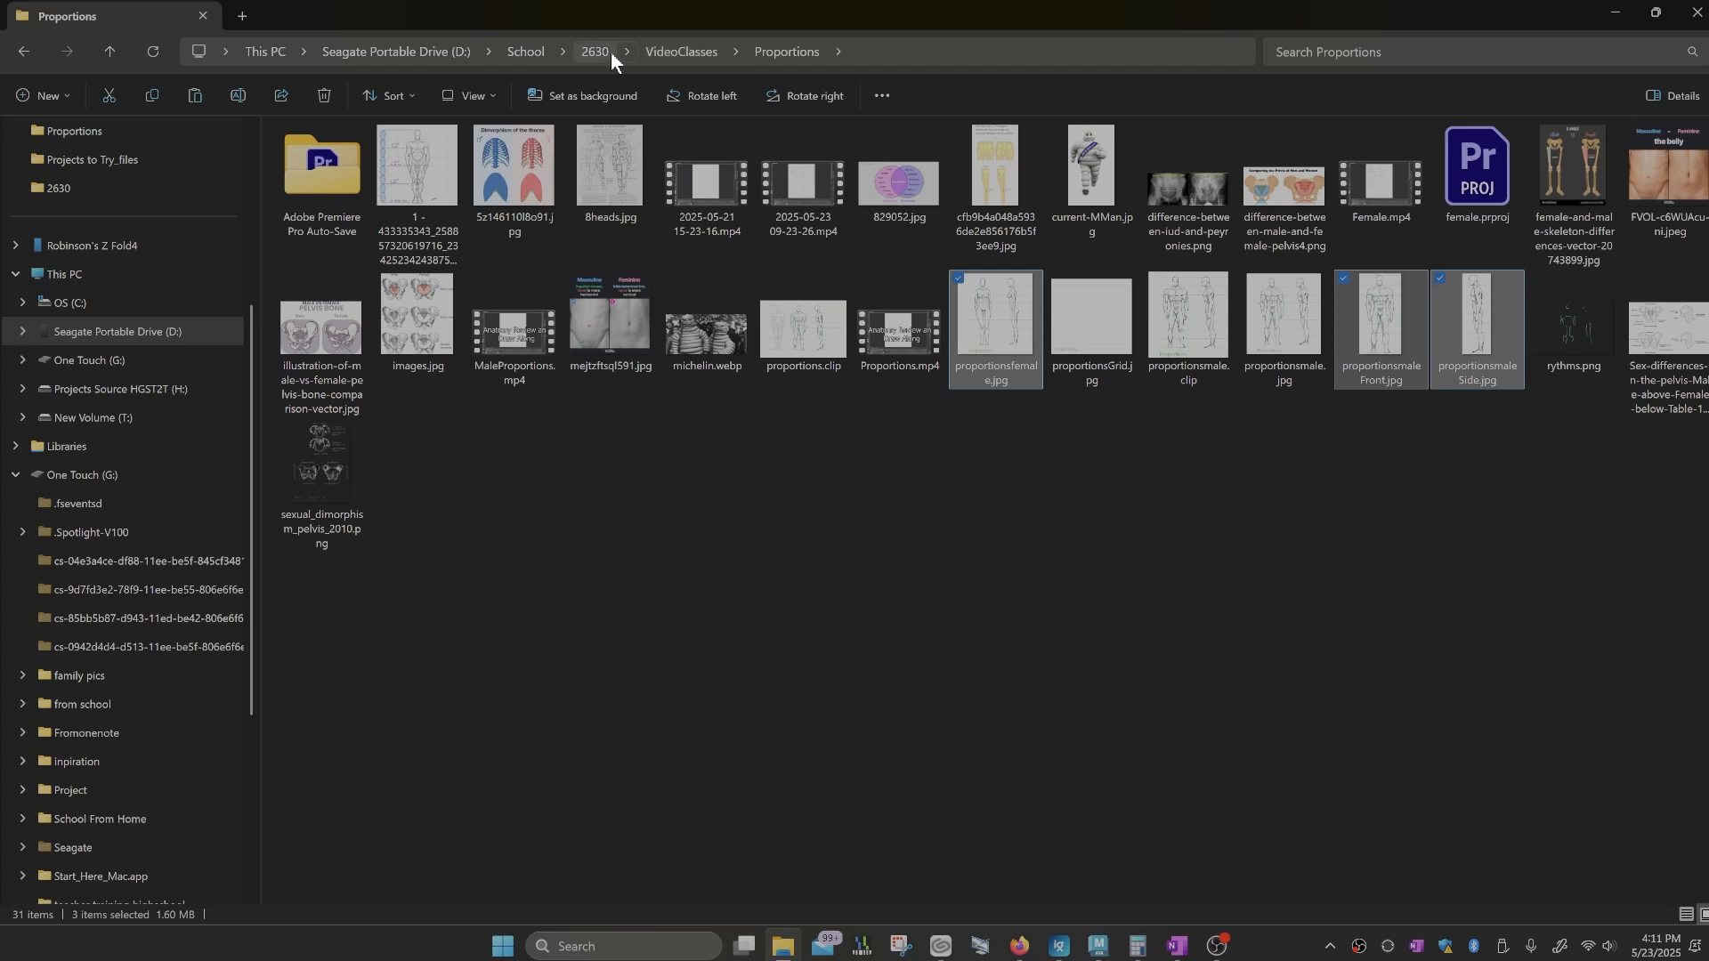
Step: Paste the three copied proportion images into the sourceimages folder of the HumanModel project
click(611, 51)
double_click(613, 176)
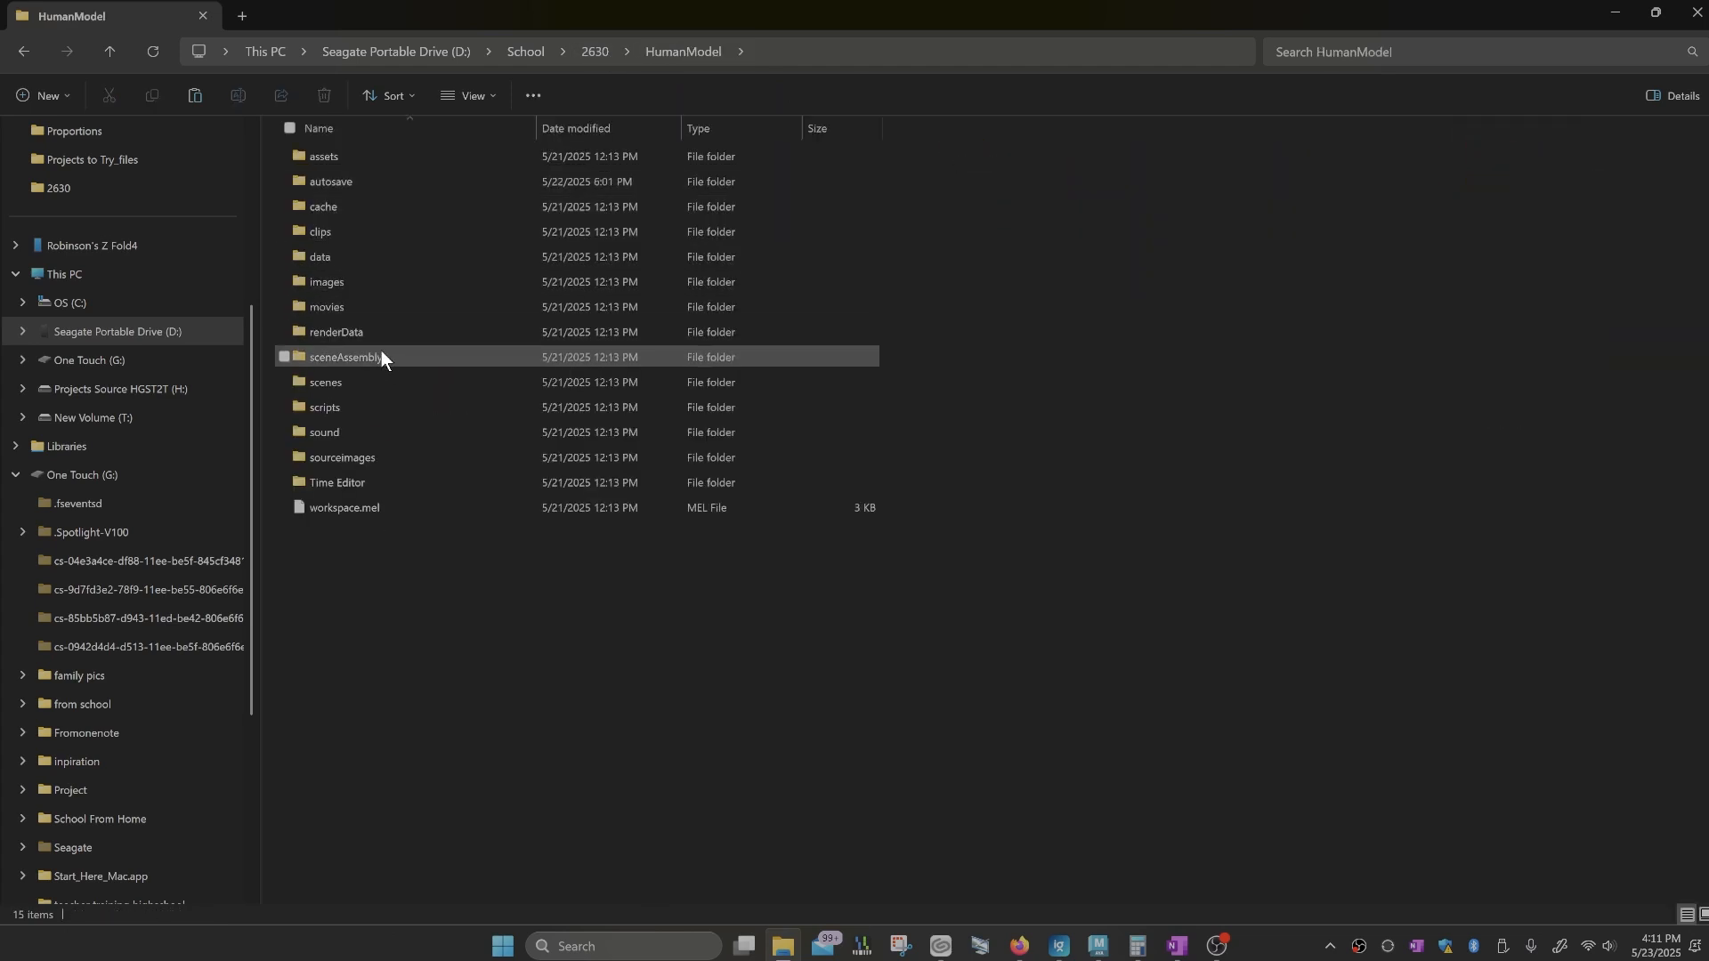
double_click(381, 452)
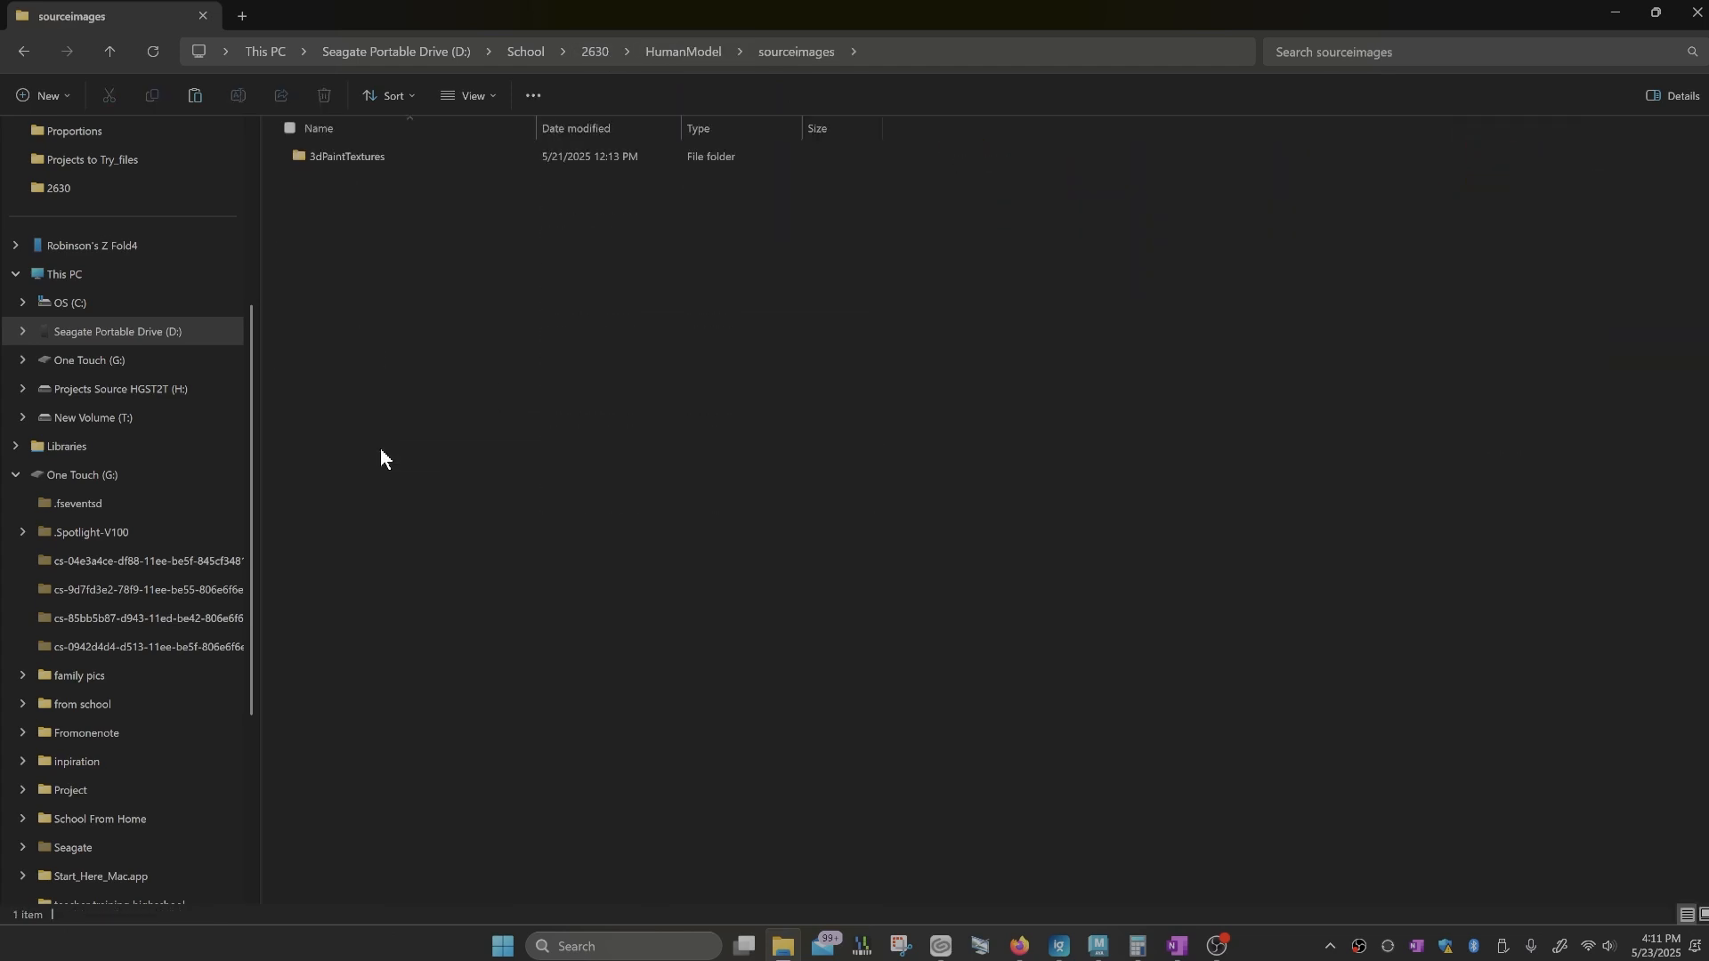
right_click(362, 224)
click(393, 242)
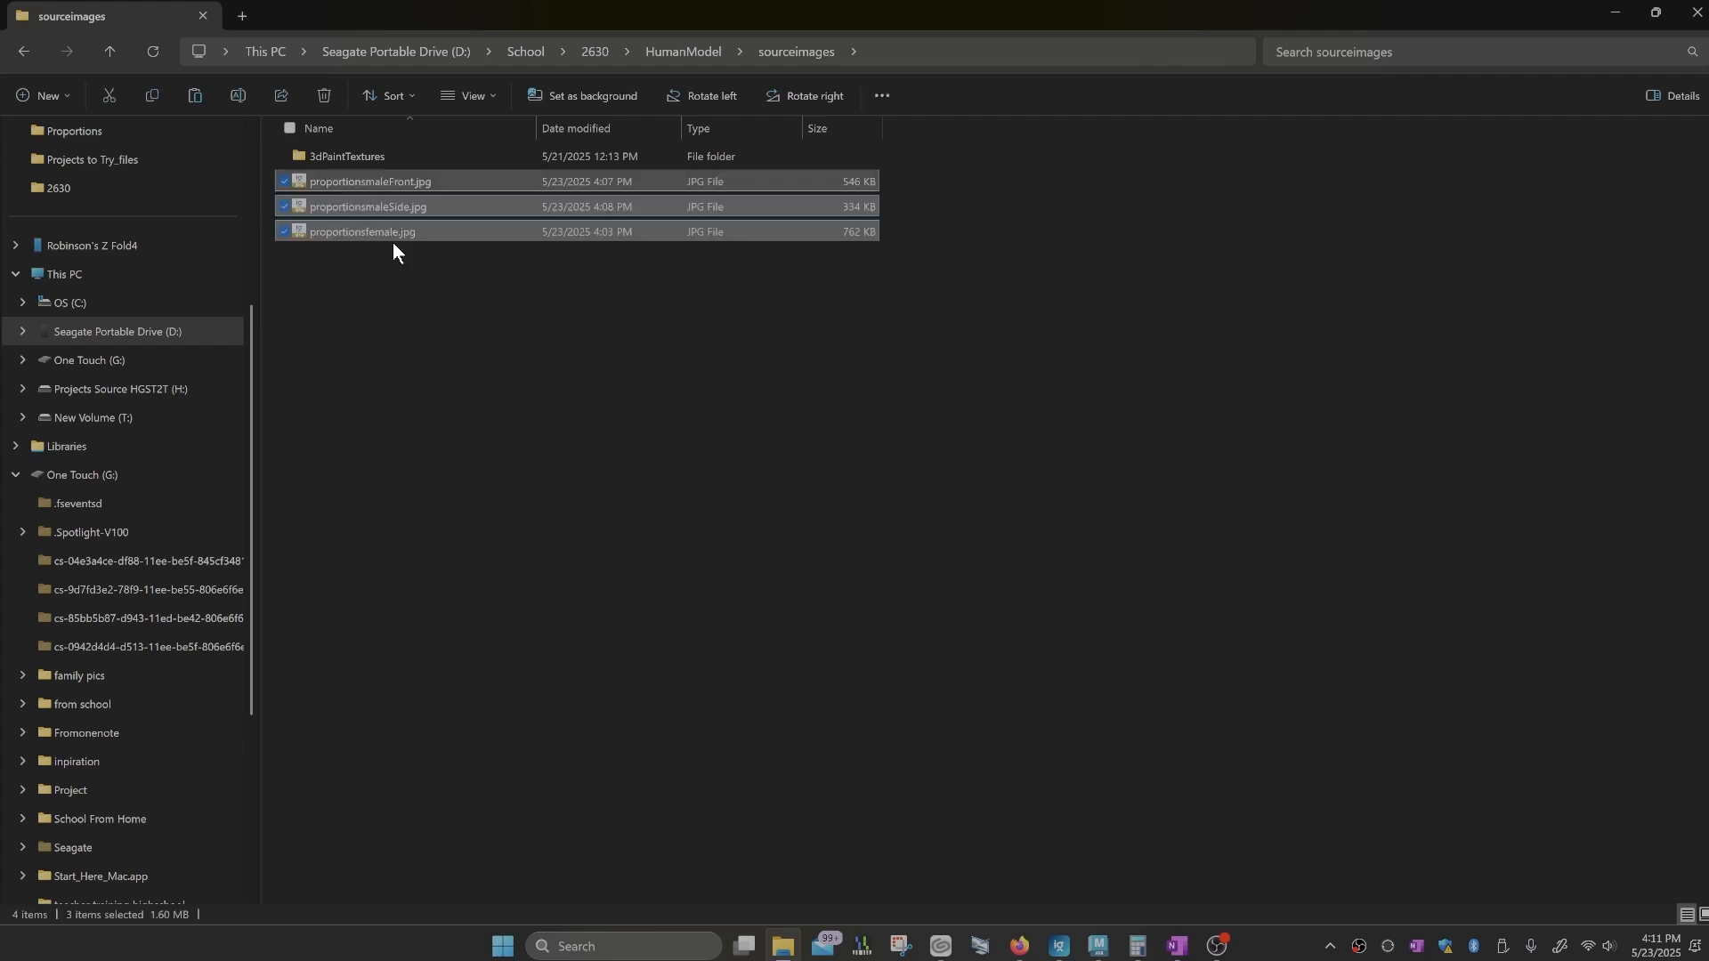
click(469, 297)
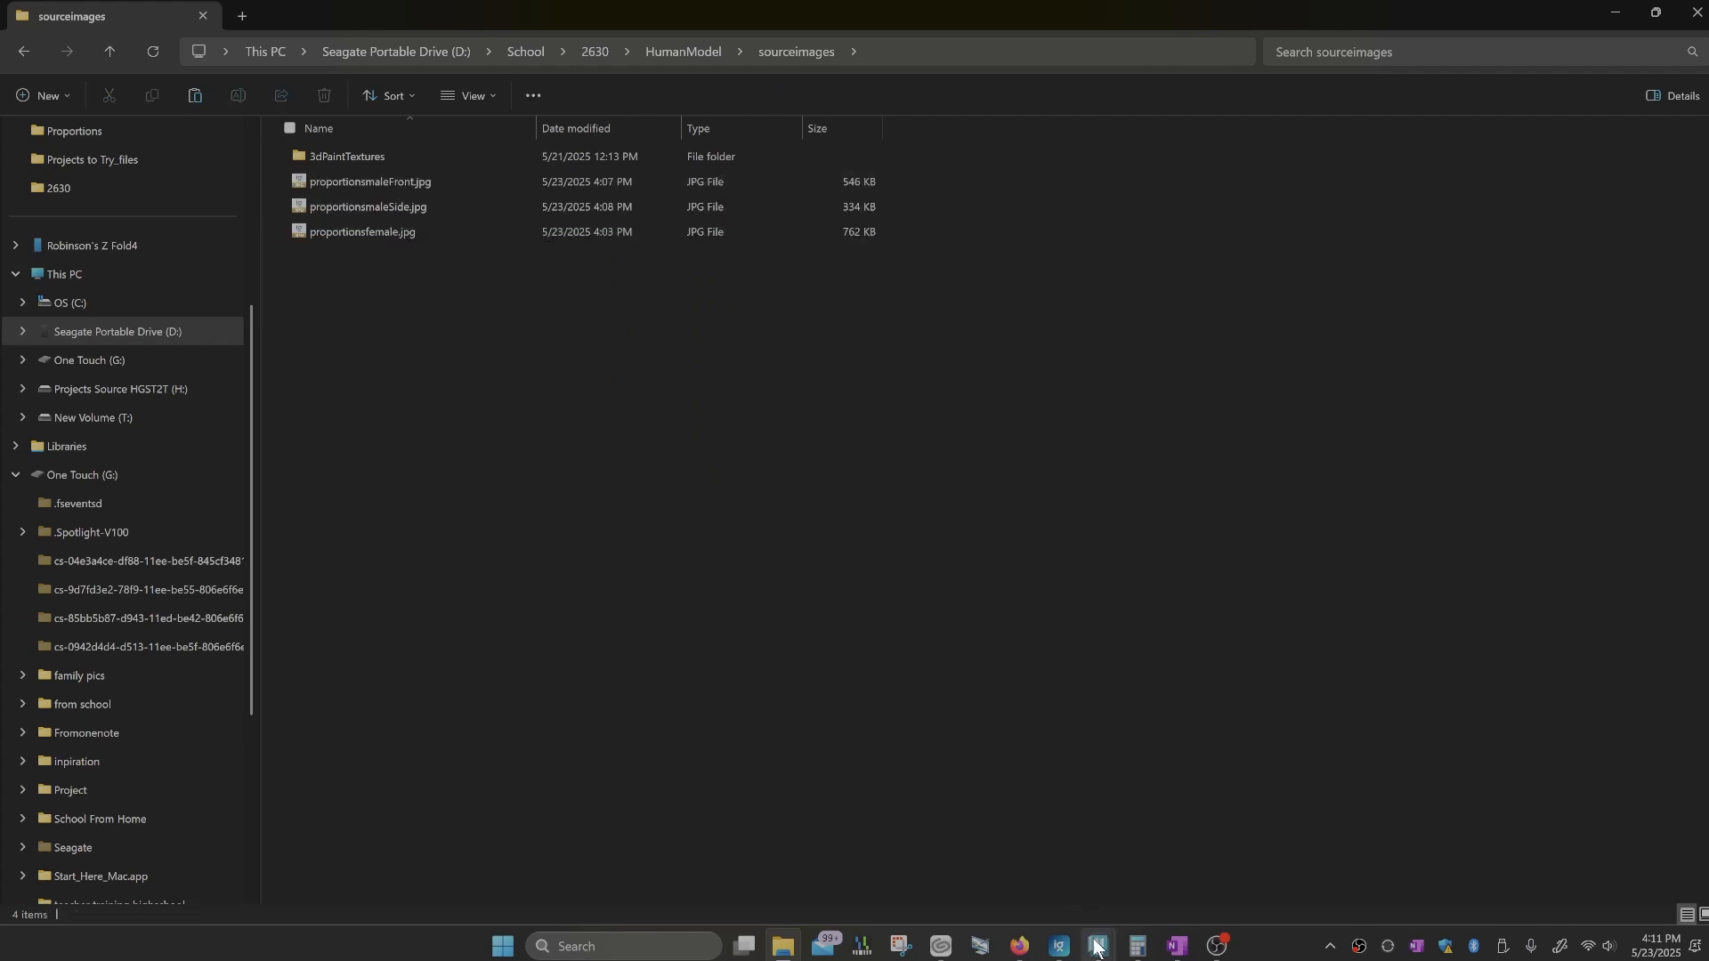
Step: Switch to Maya and import proportionsmaleFront.jpg as an image plane in the front view
mouse_move(1097, 948)
click(1038, 894)
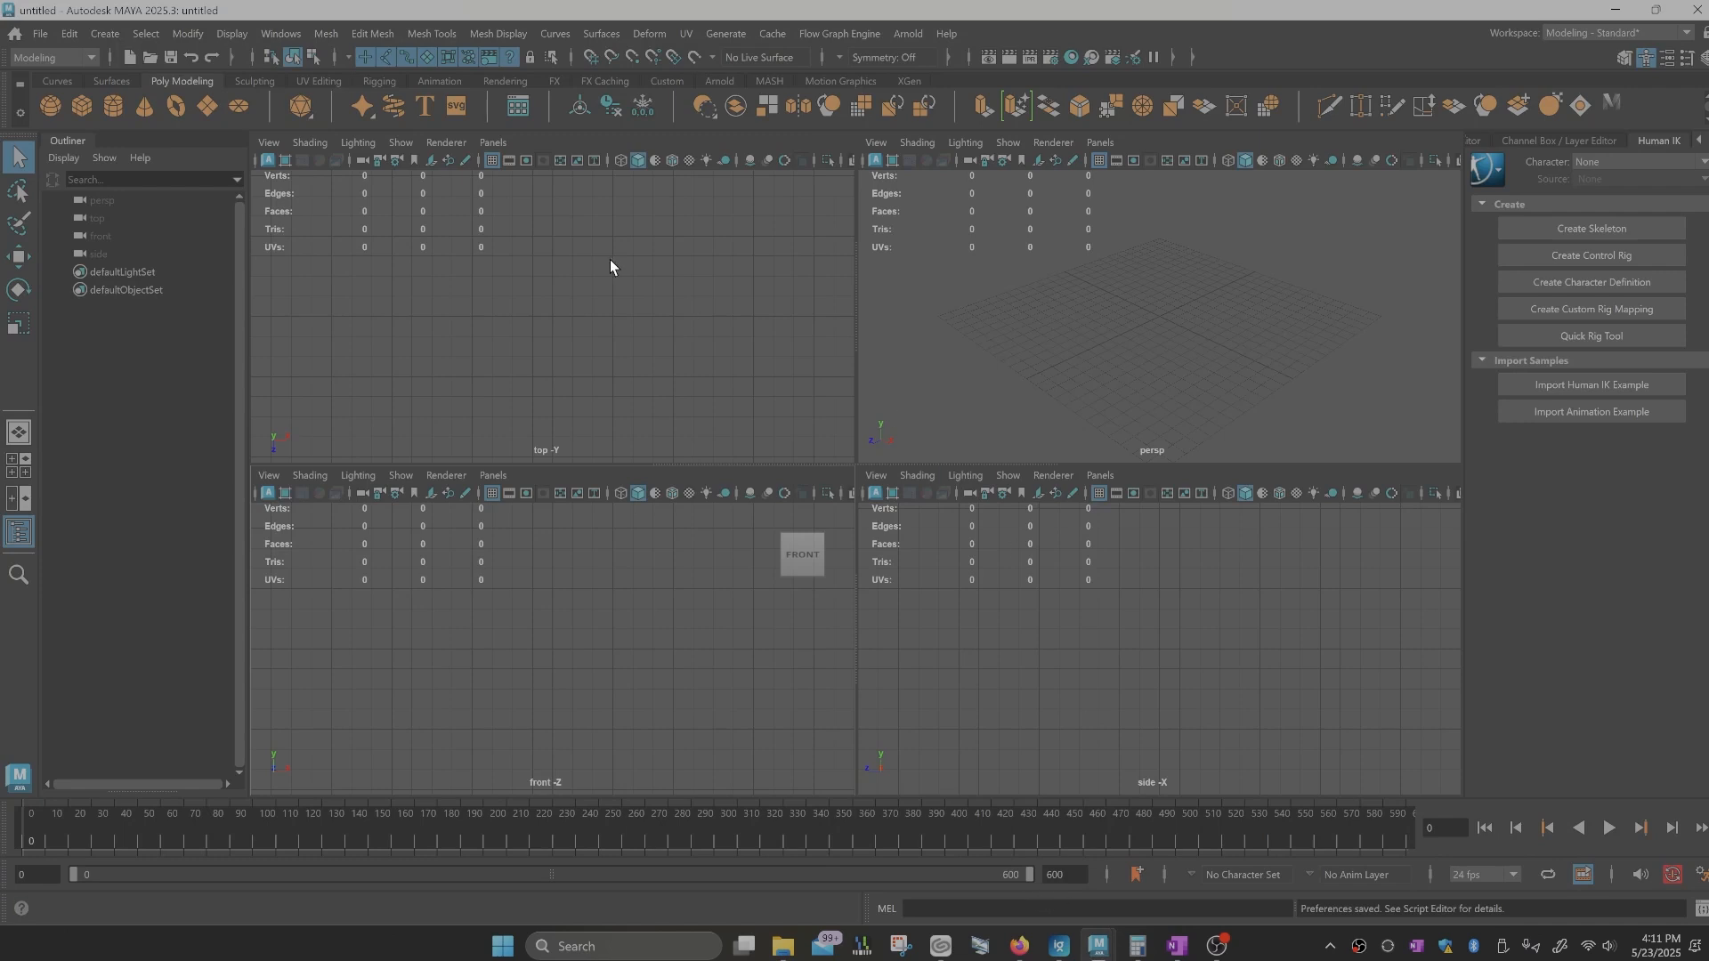
click(269, 476)
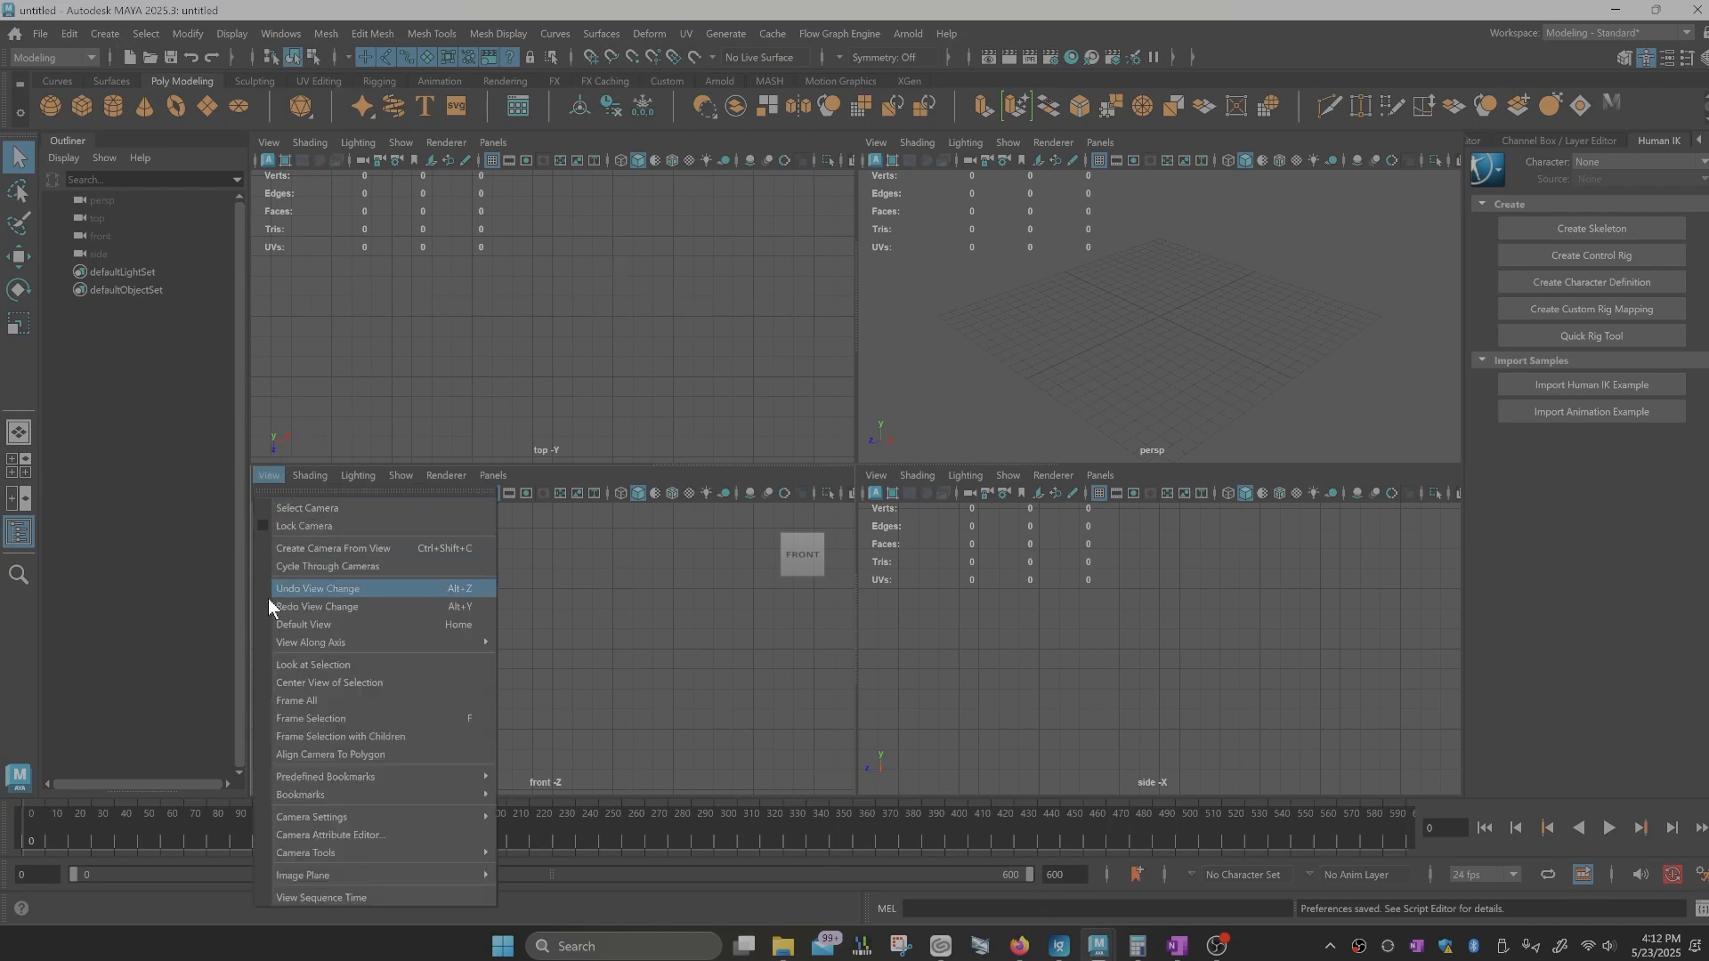
mouse_move(326, 877)
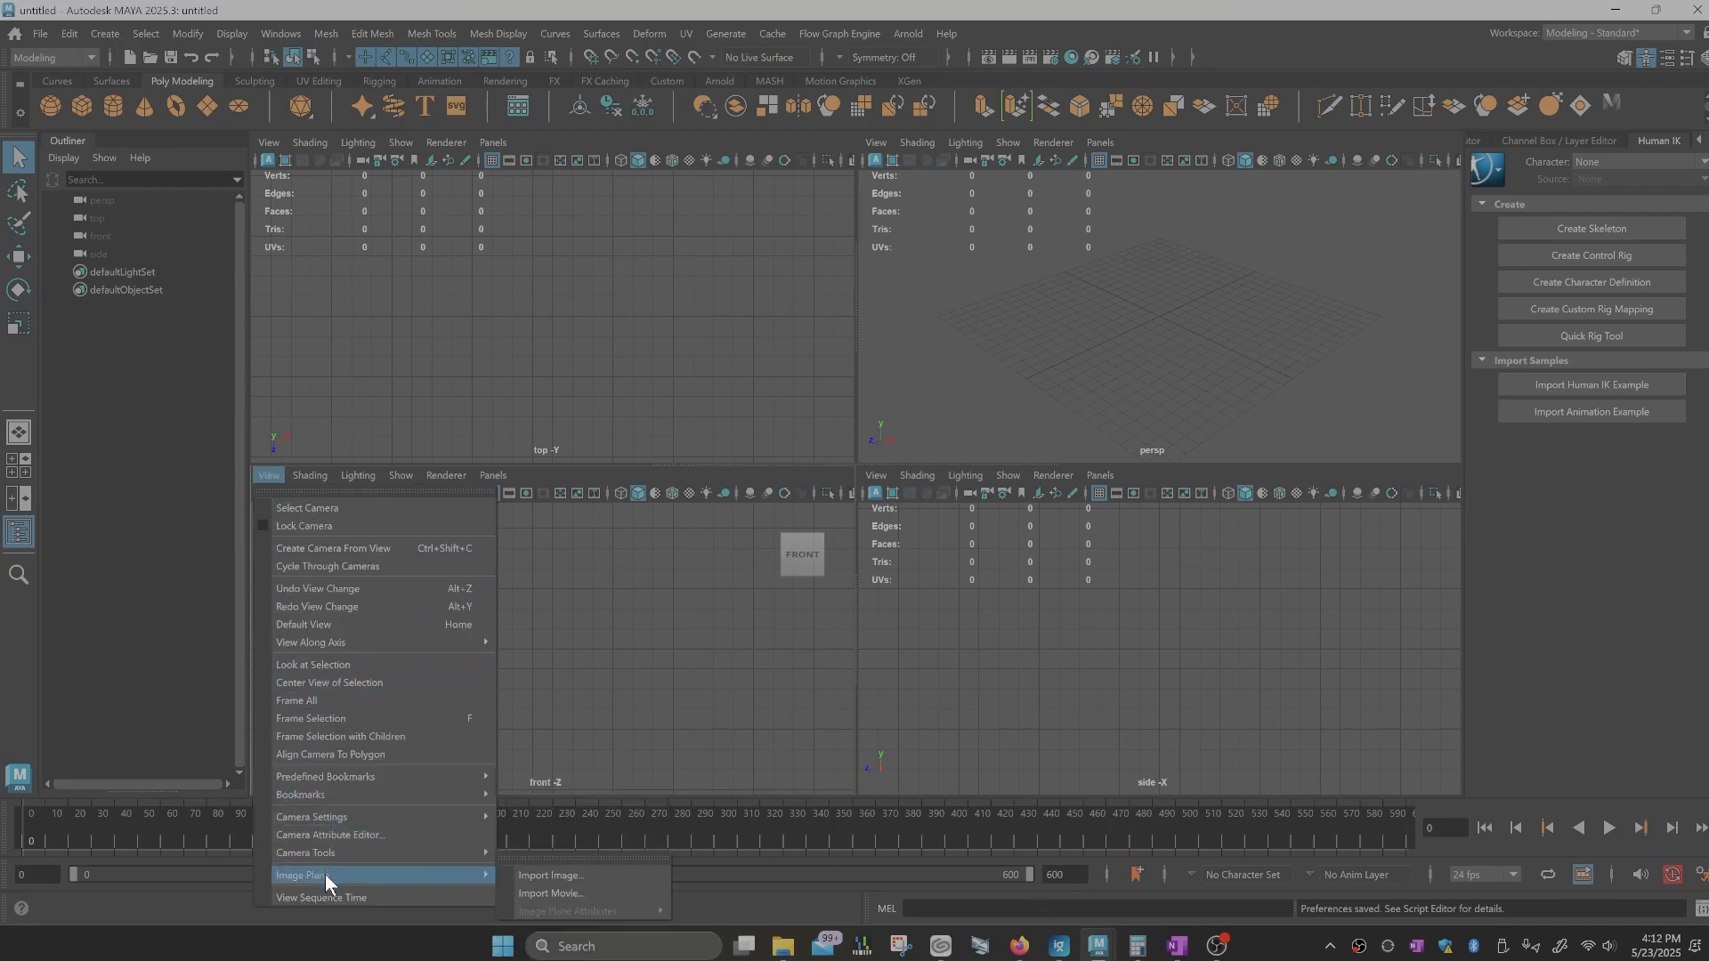
click(552, 877)
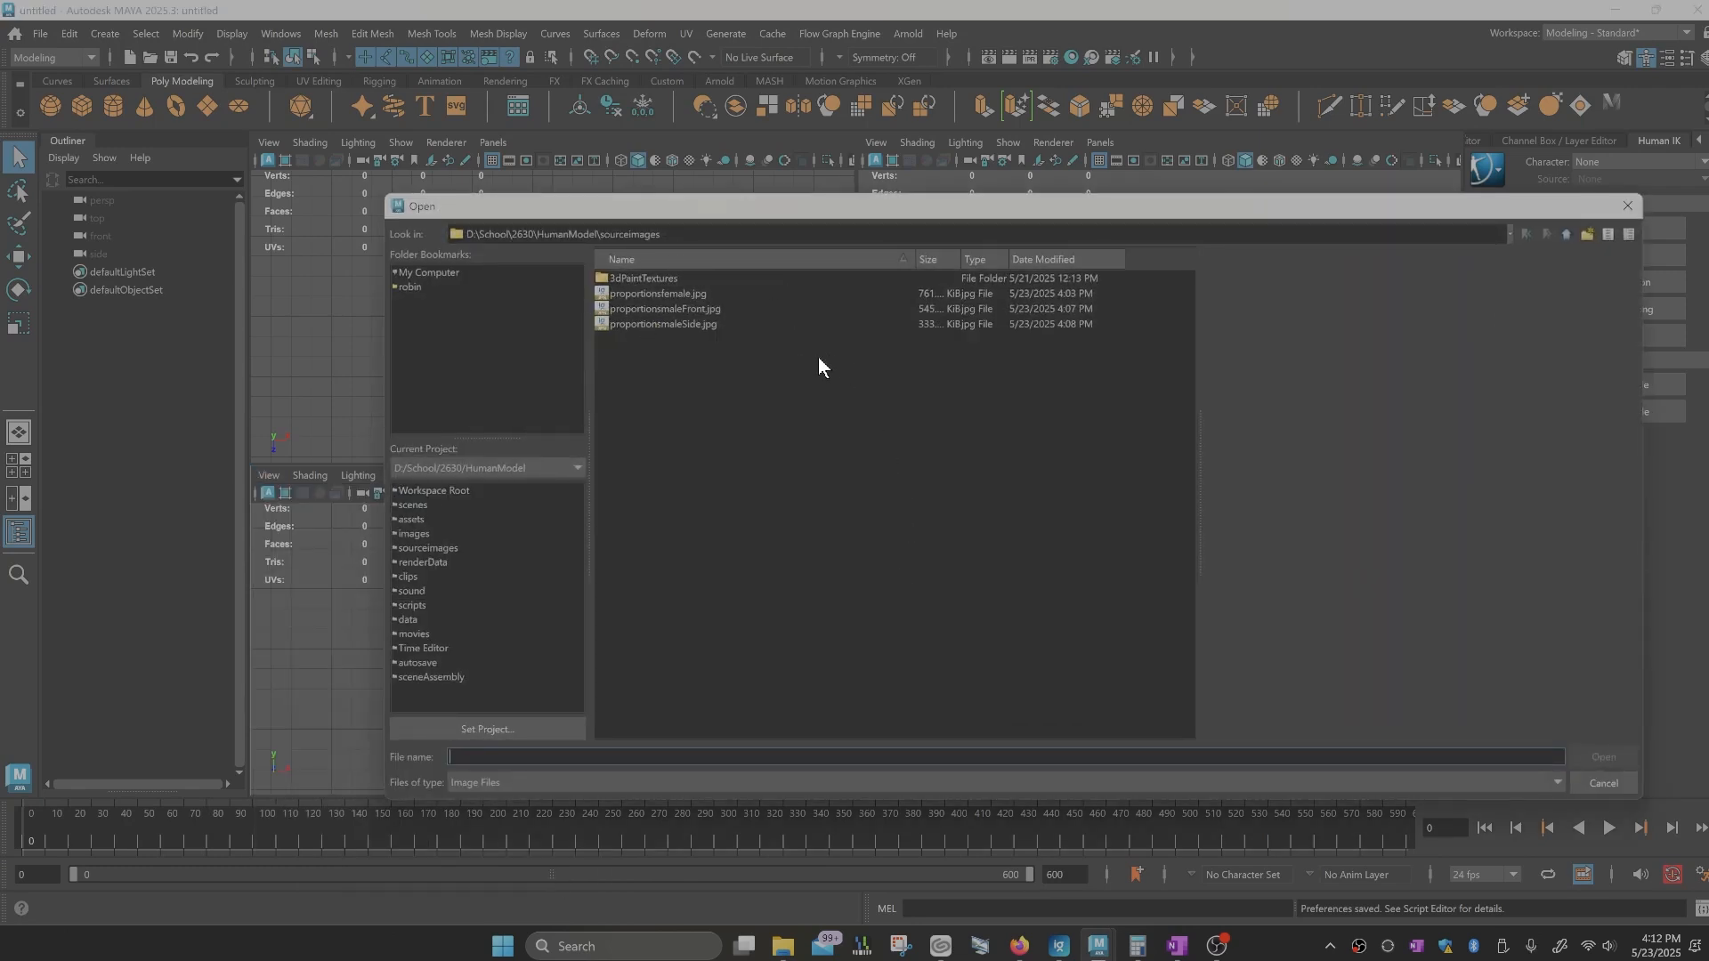
click(674, 296)
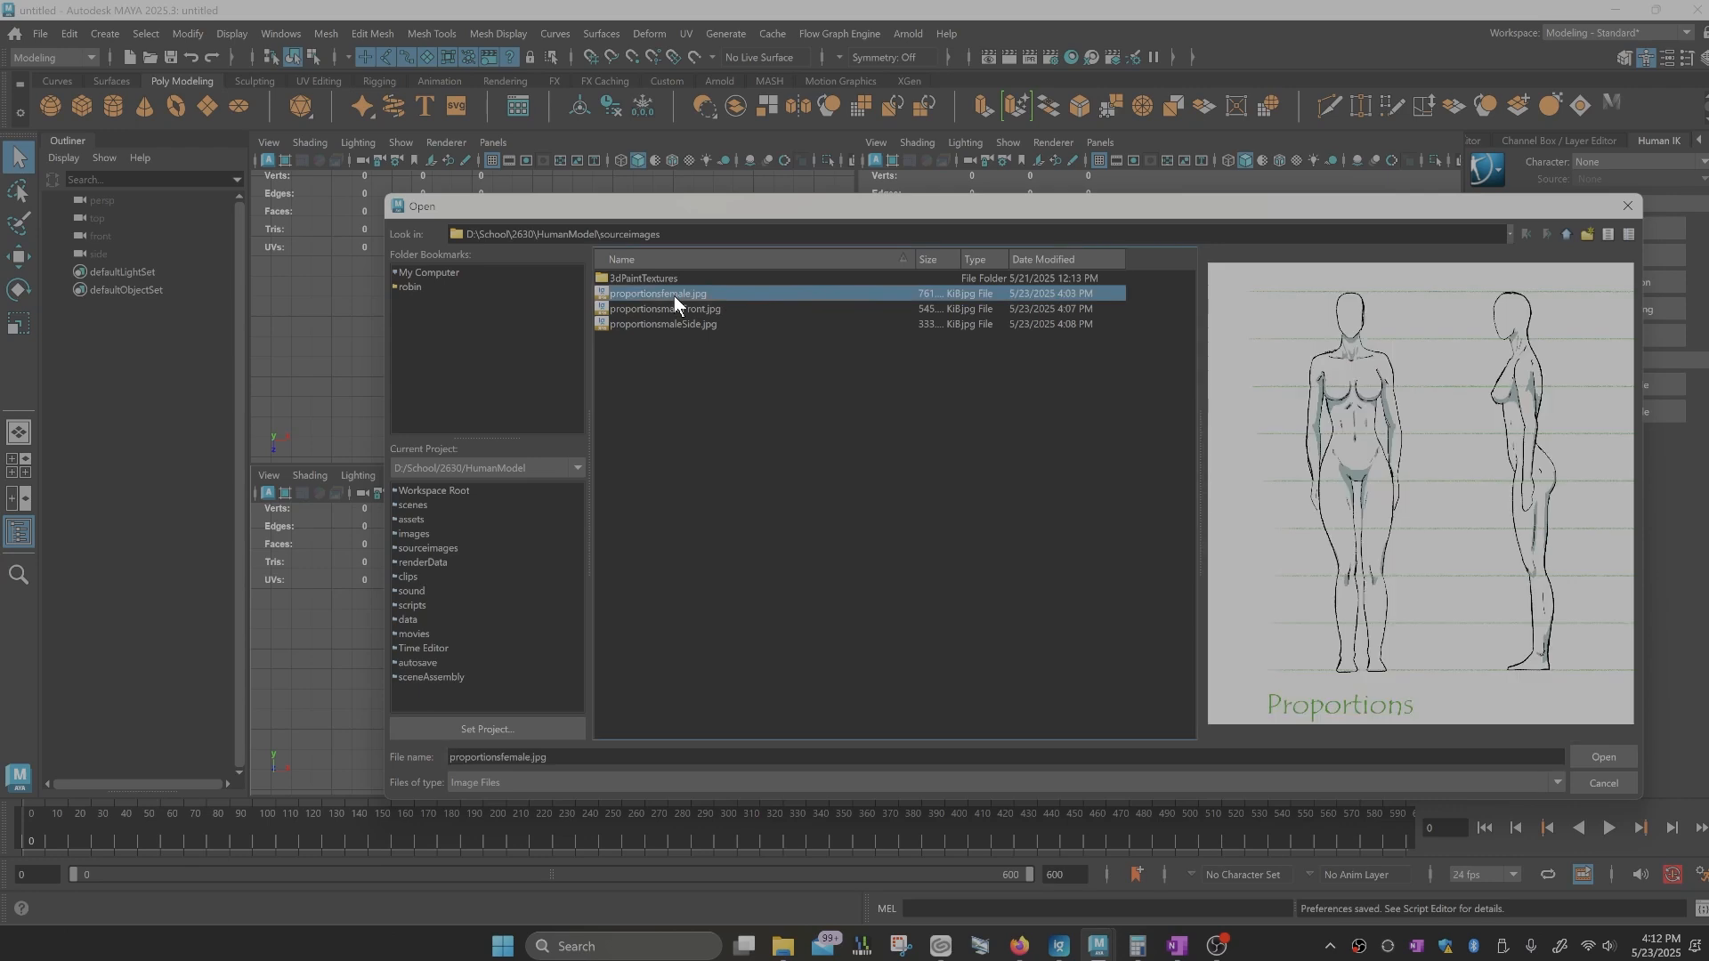
key(Down)
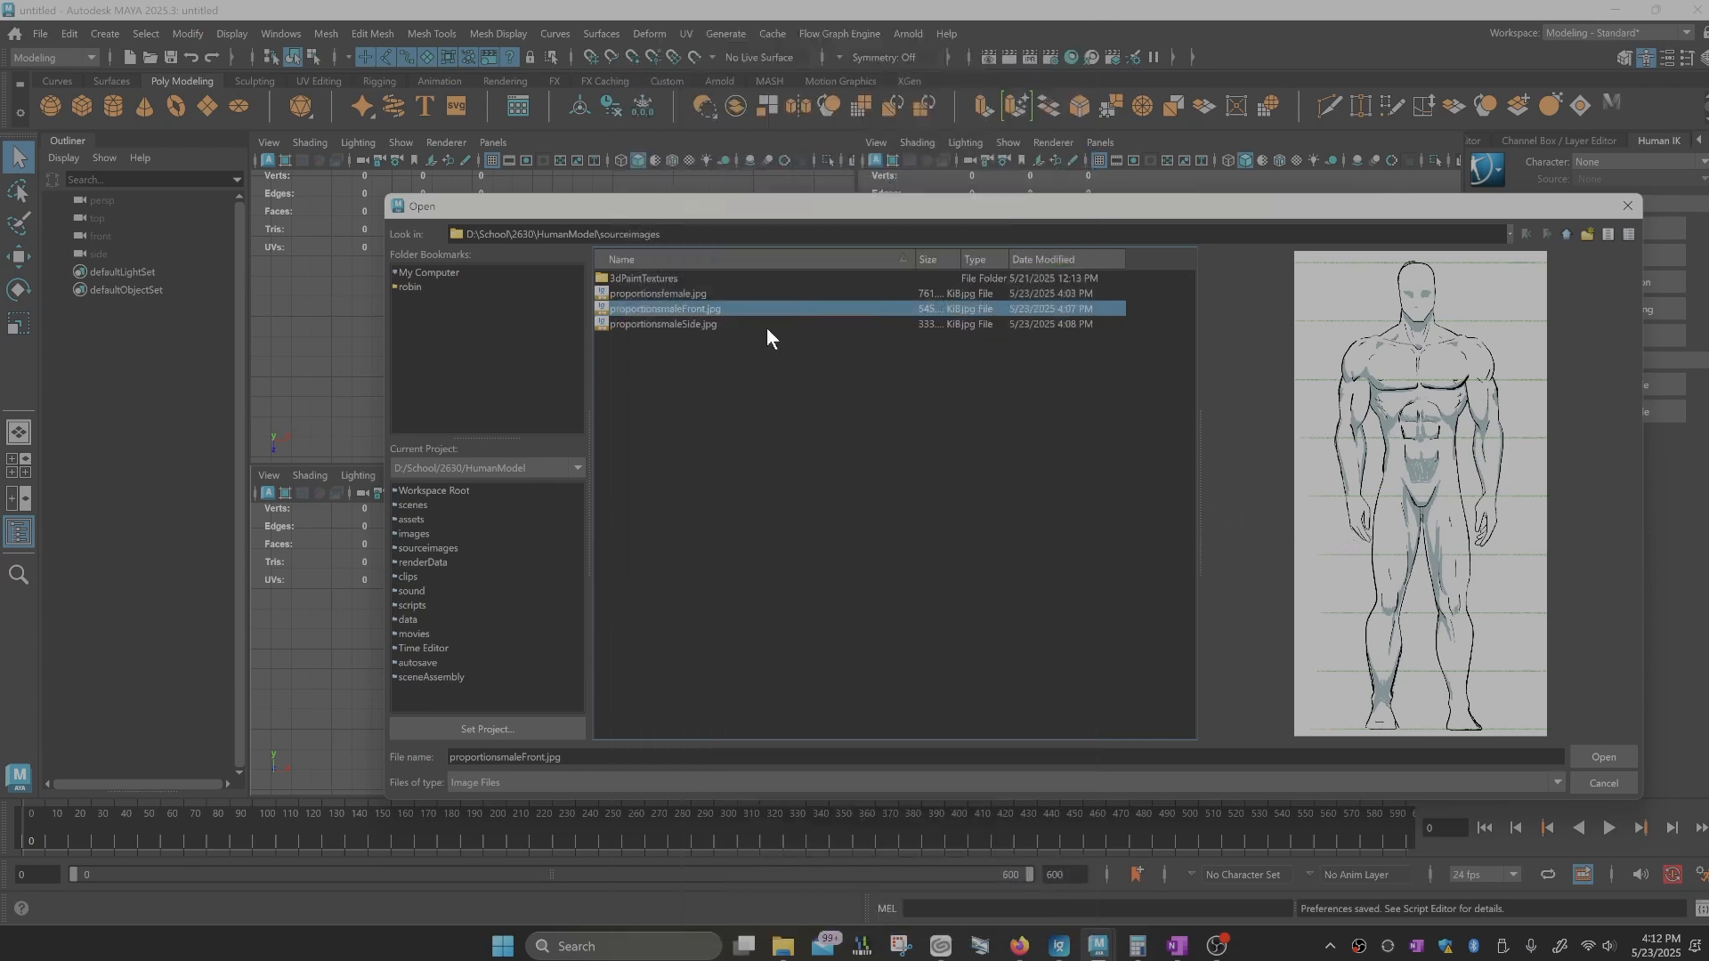
click(1605, 757)
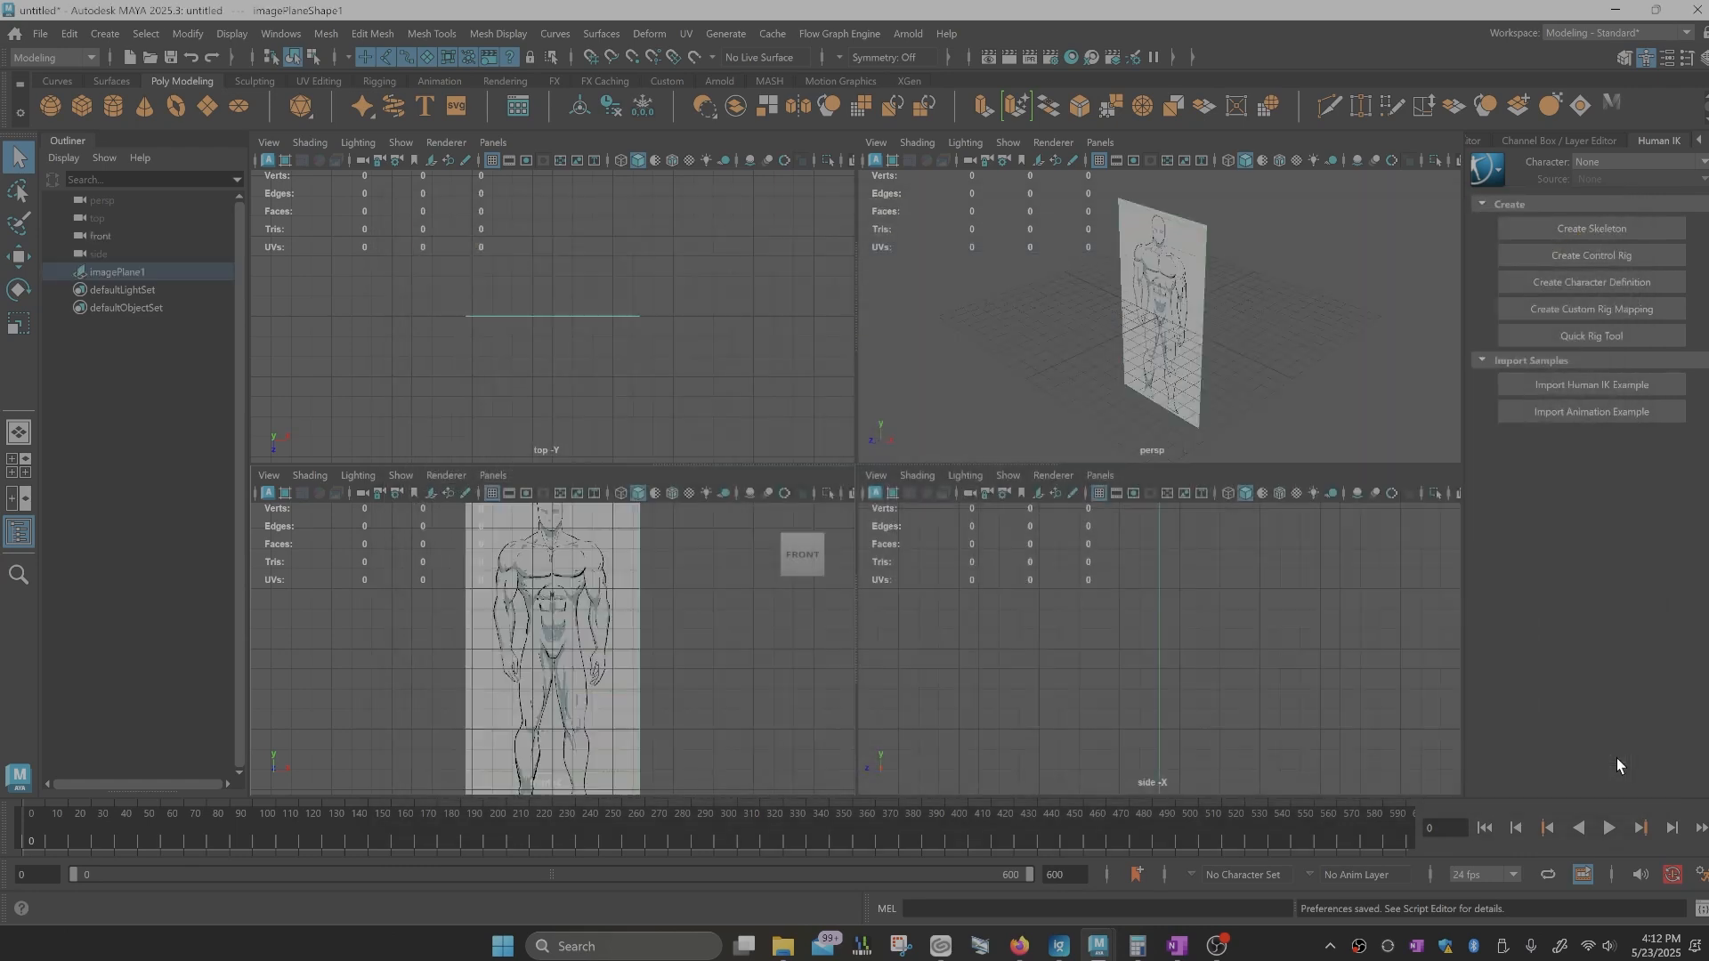
Step: Import proportionsmaleSide.jpg as an image plane in the side view
click(889, 484)
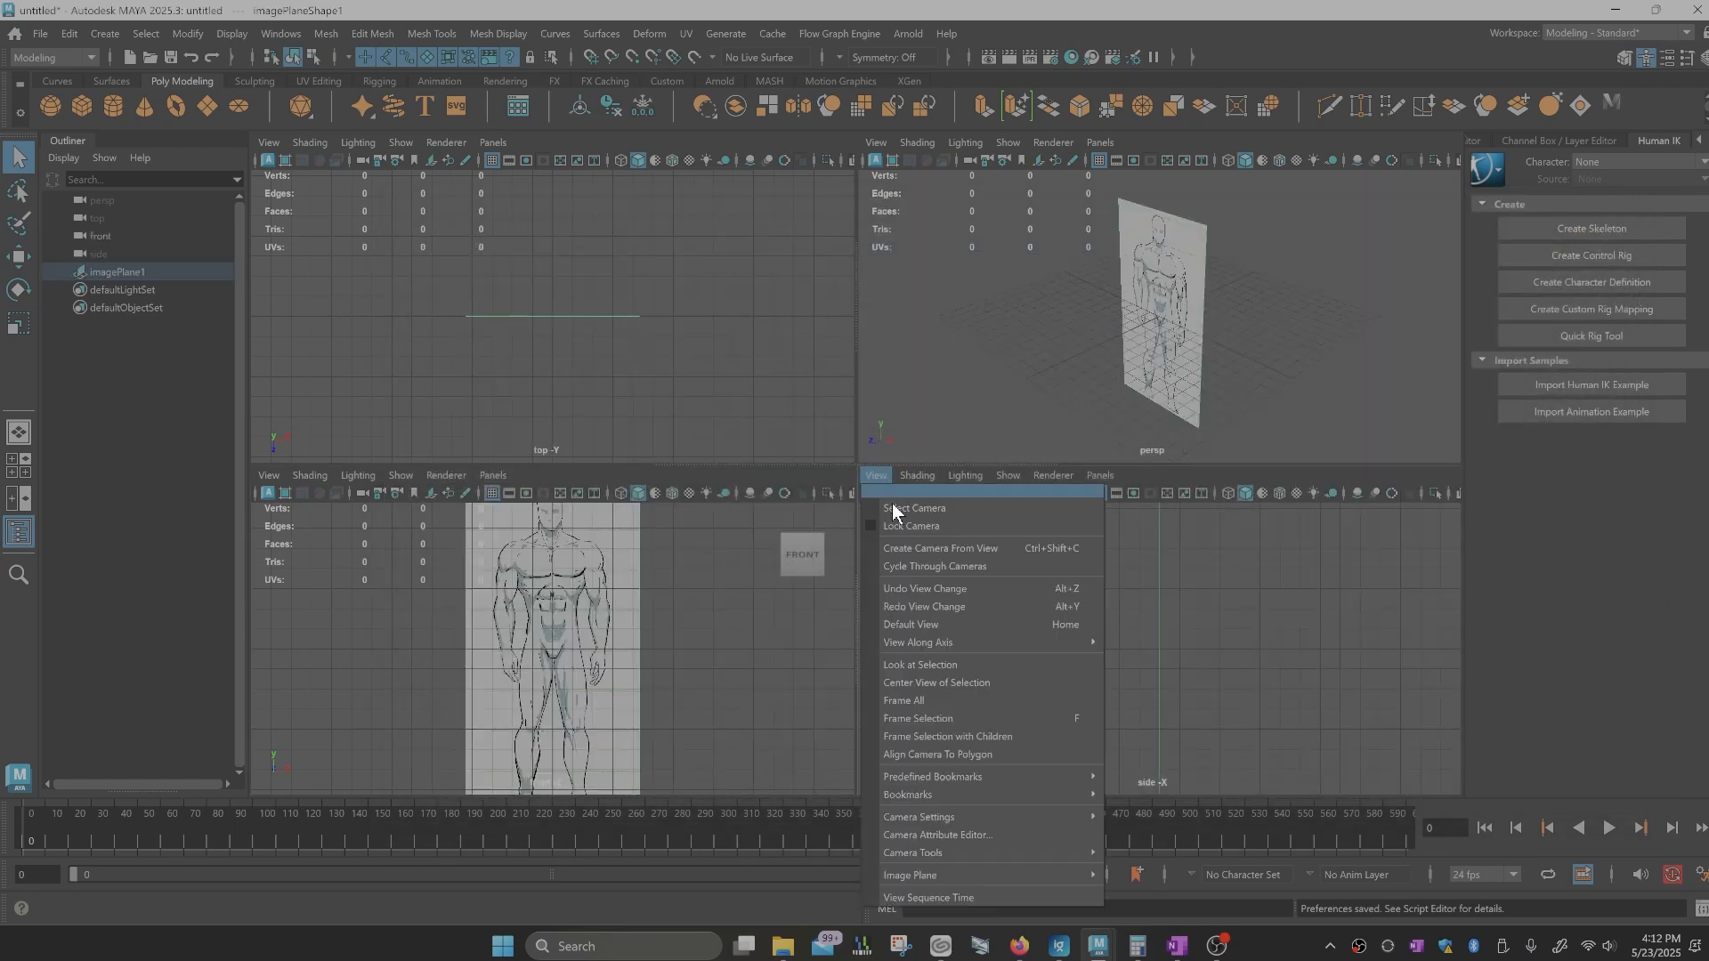
mouse_move(954, 877)
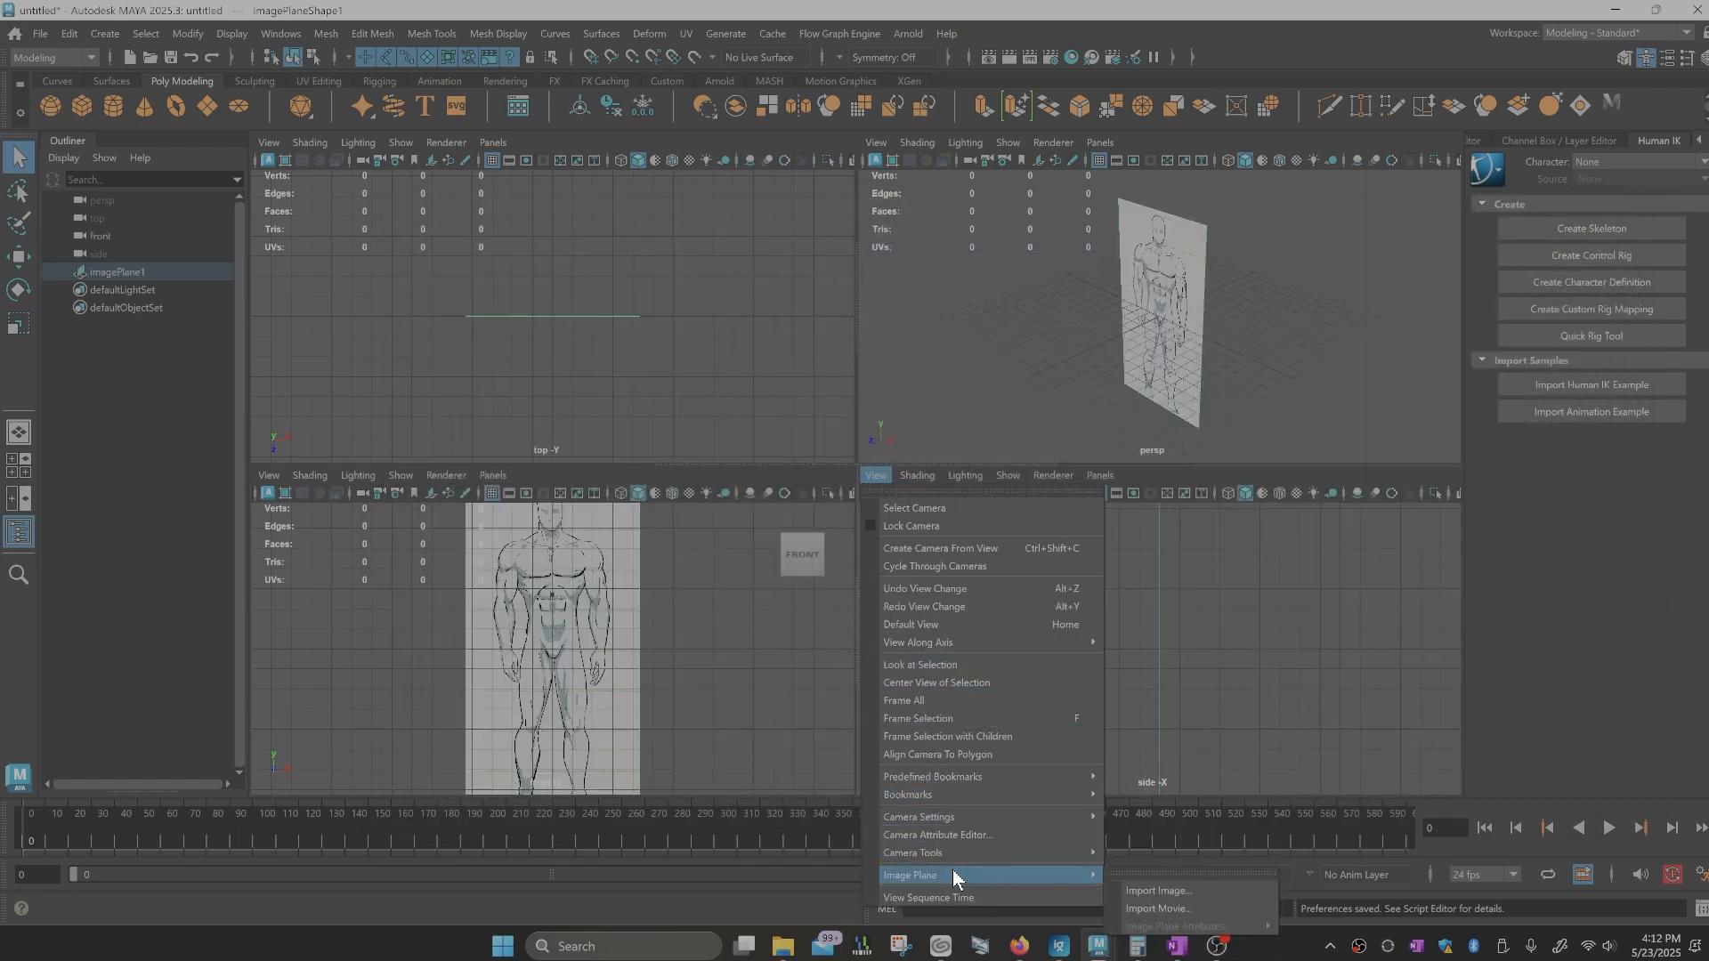
click(1156, 890)
click(664, 325)
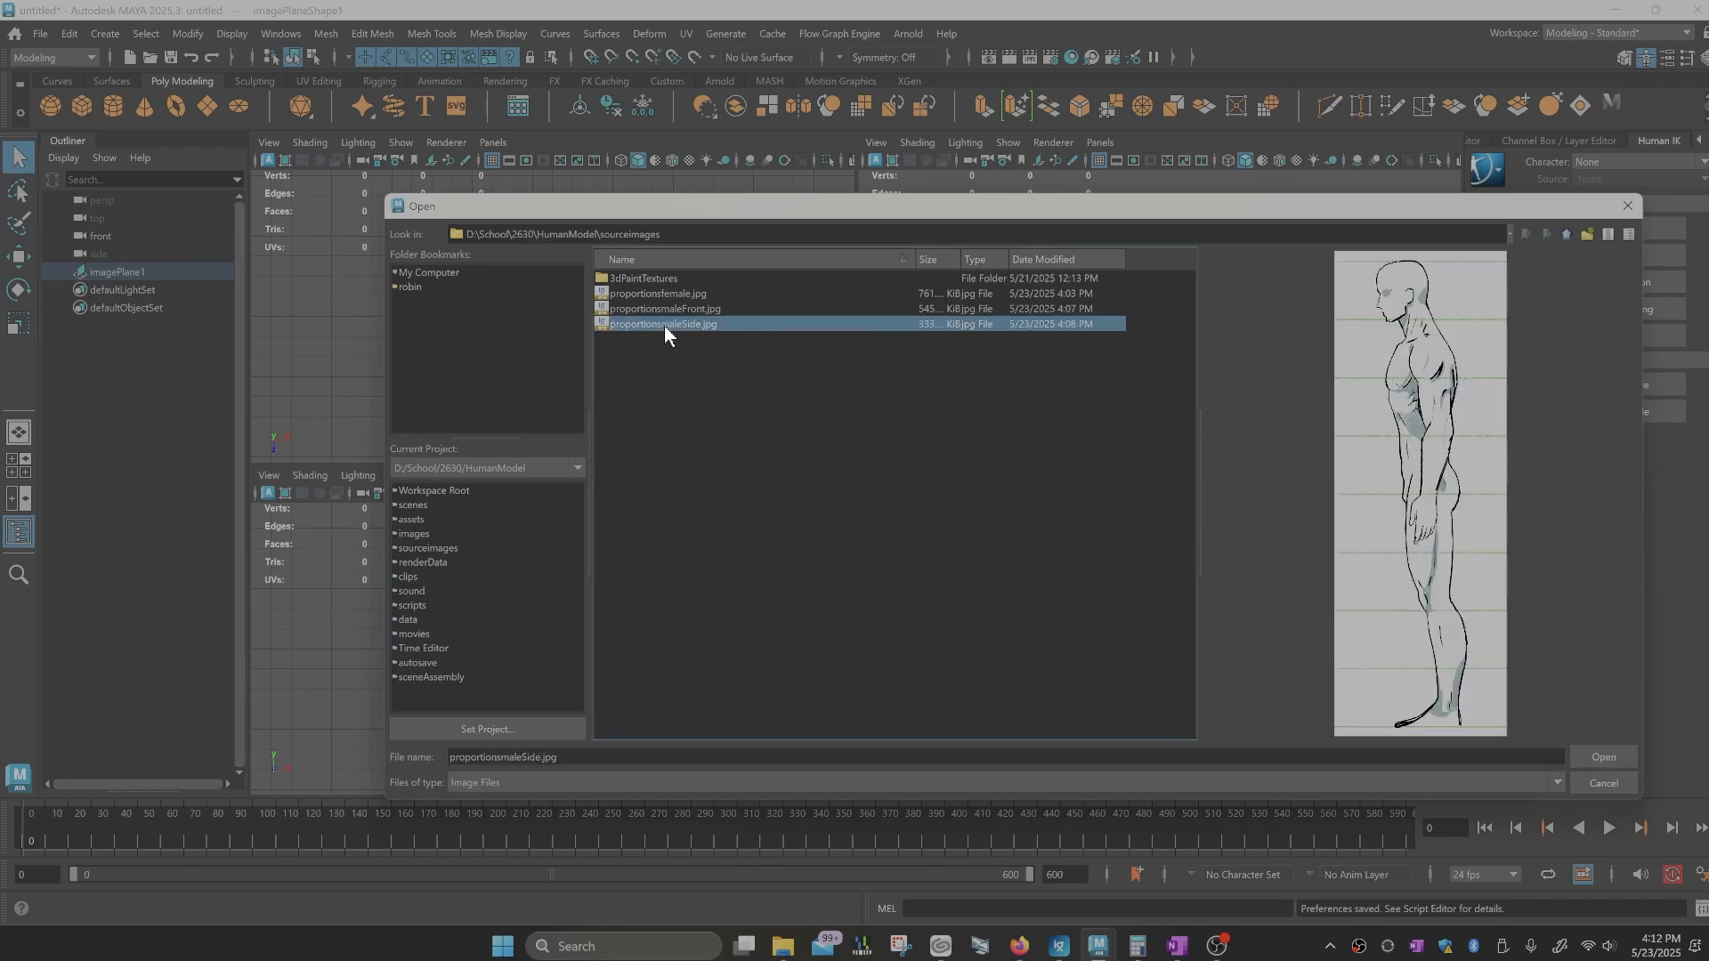
click(1604, 757)
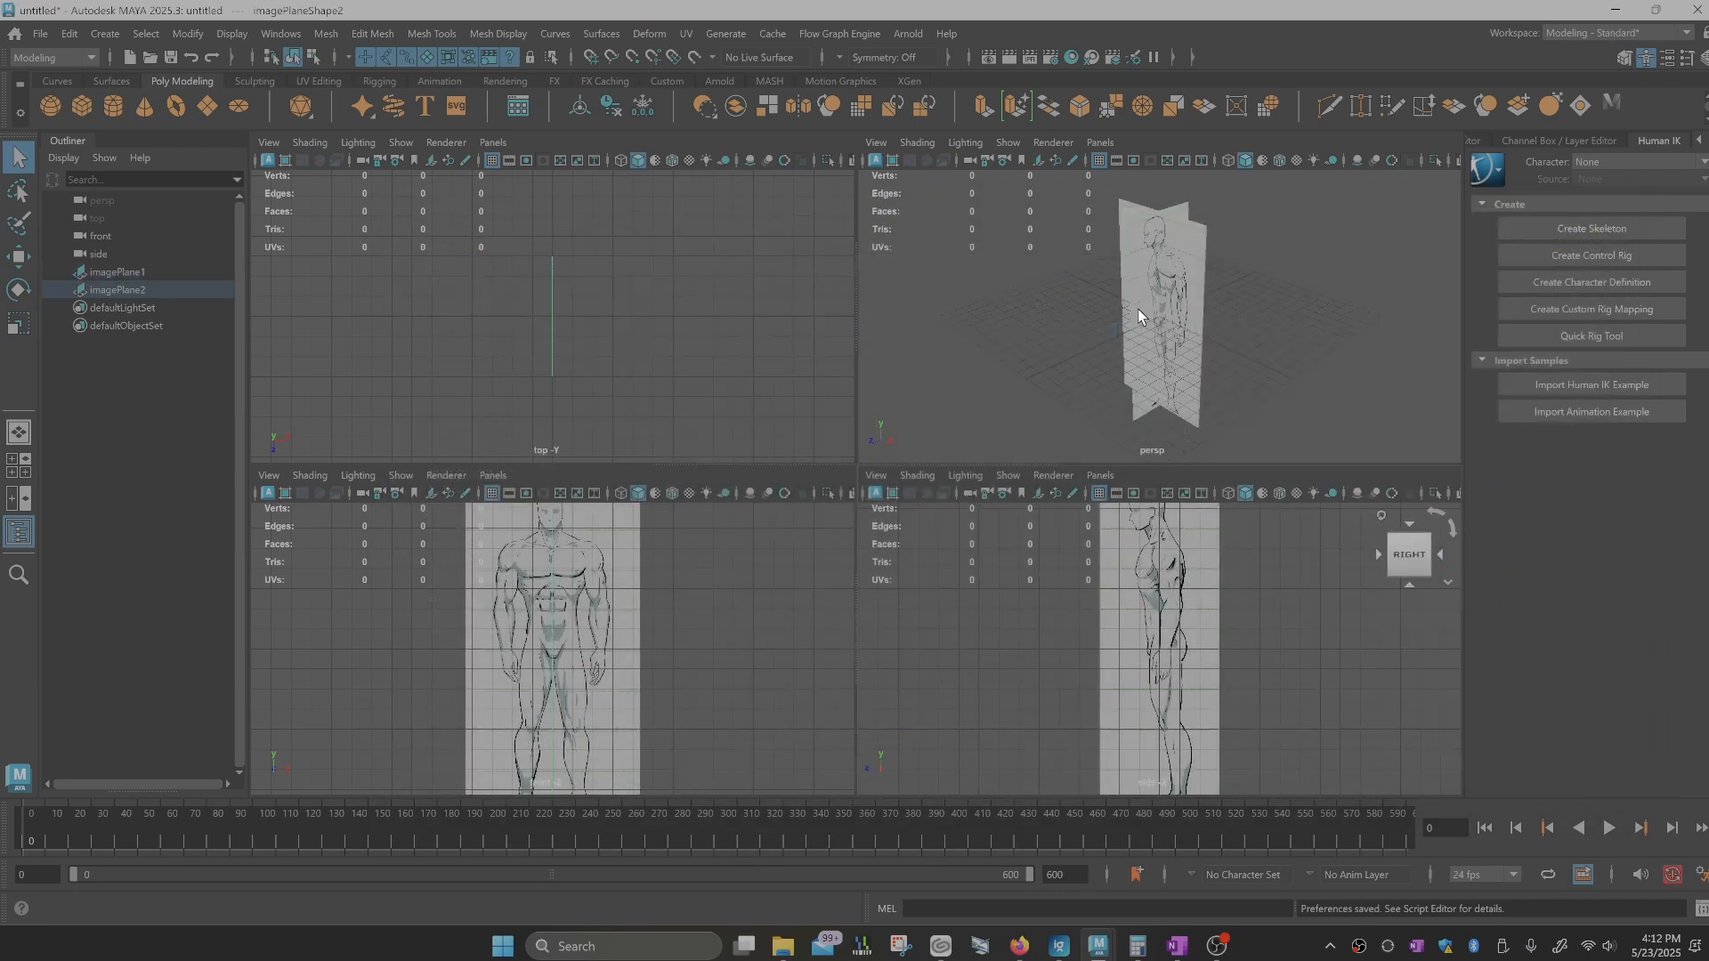
Step: Move the side image plane down about 0.065 cm in the perspective view and check its alignment with the front image plane
key(space)
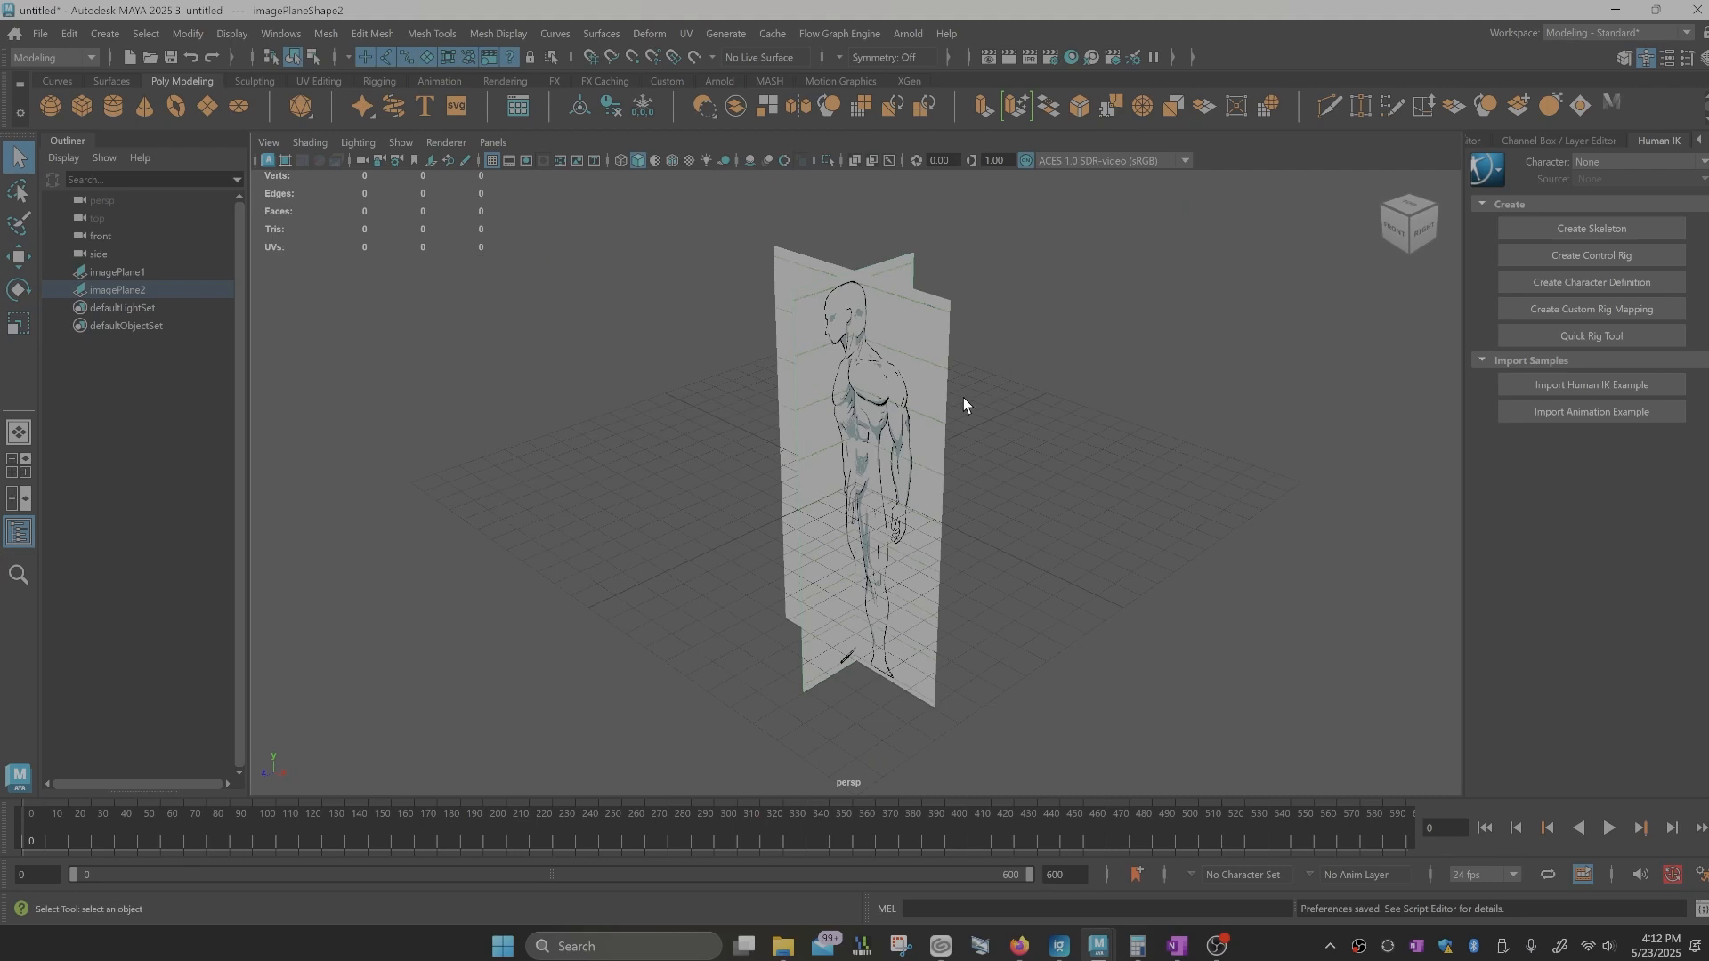
mouse_move(964, 401)
alt+mouse_down()
mouse_move(939, 382)
mouse_move(962, 385)
alt+mouse_up()
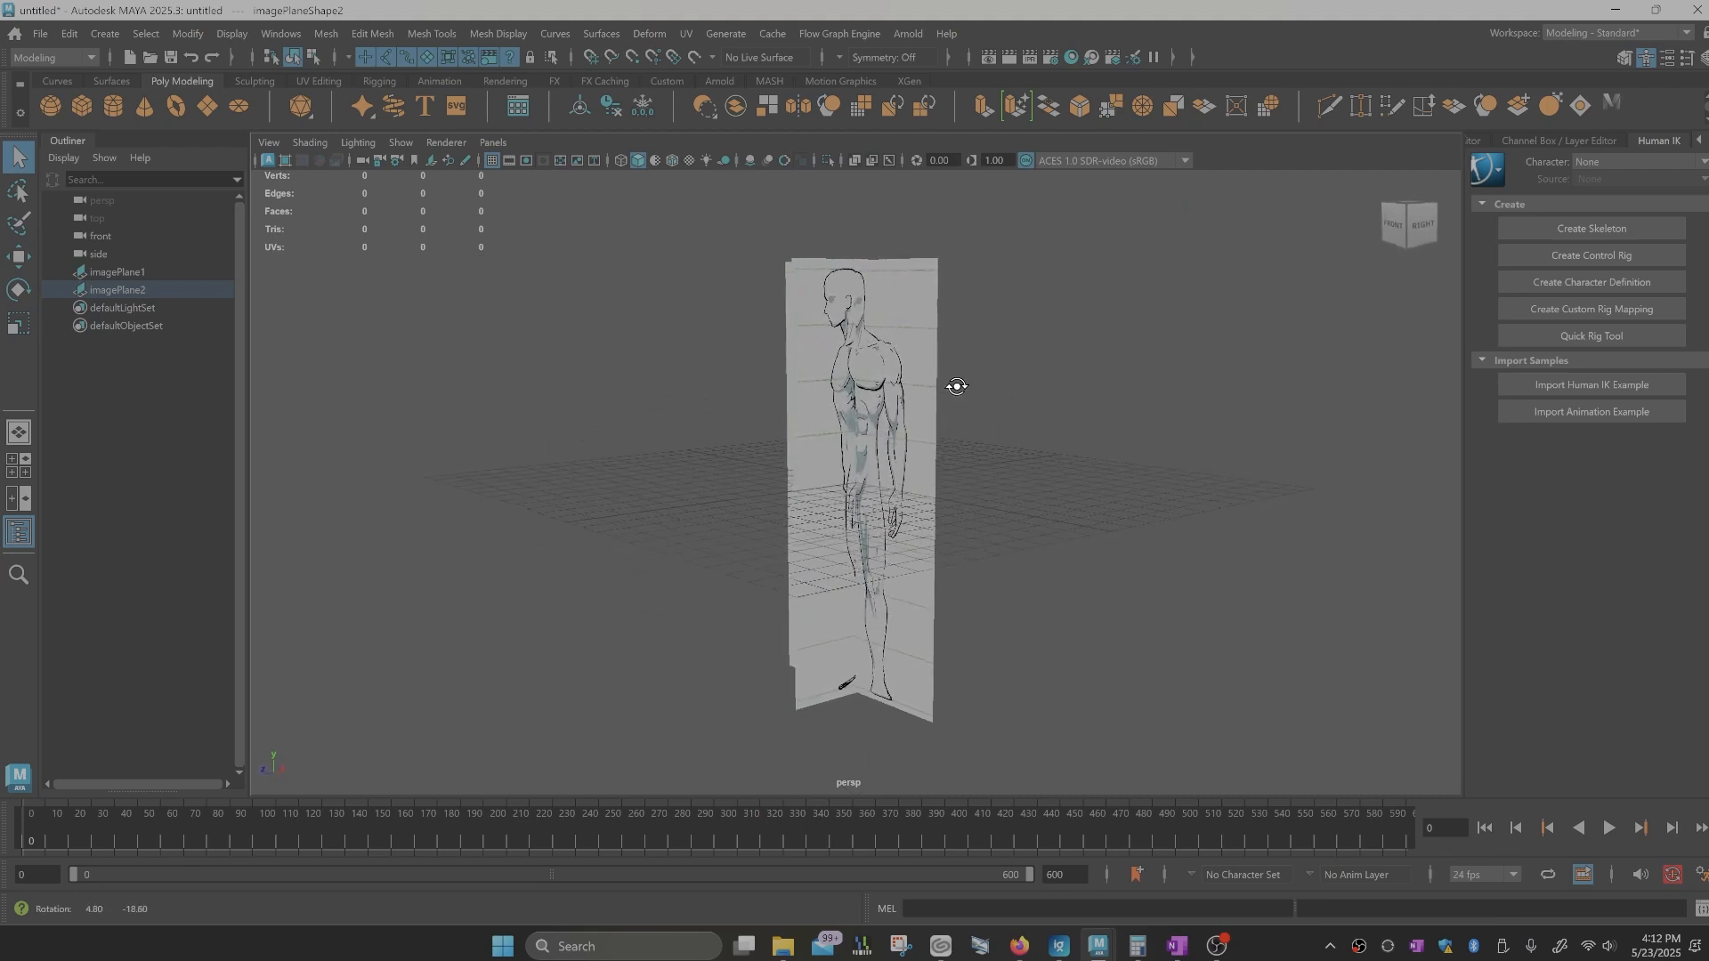
scroll(927, 370, up, 4)
alt+middle_drag(928, 370, 905, 354)
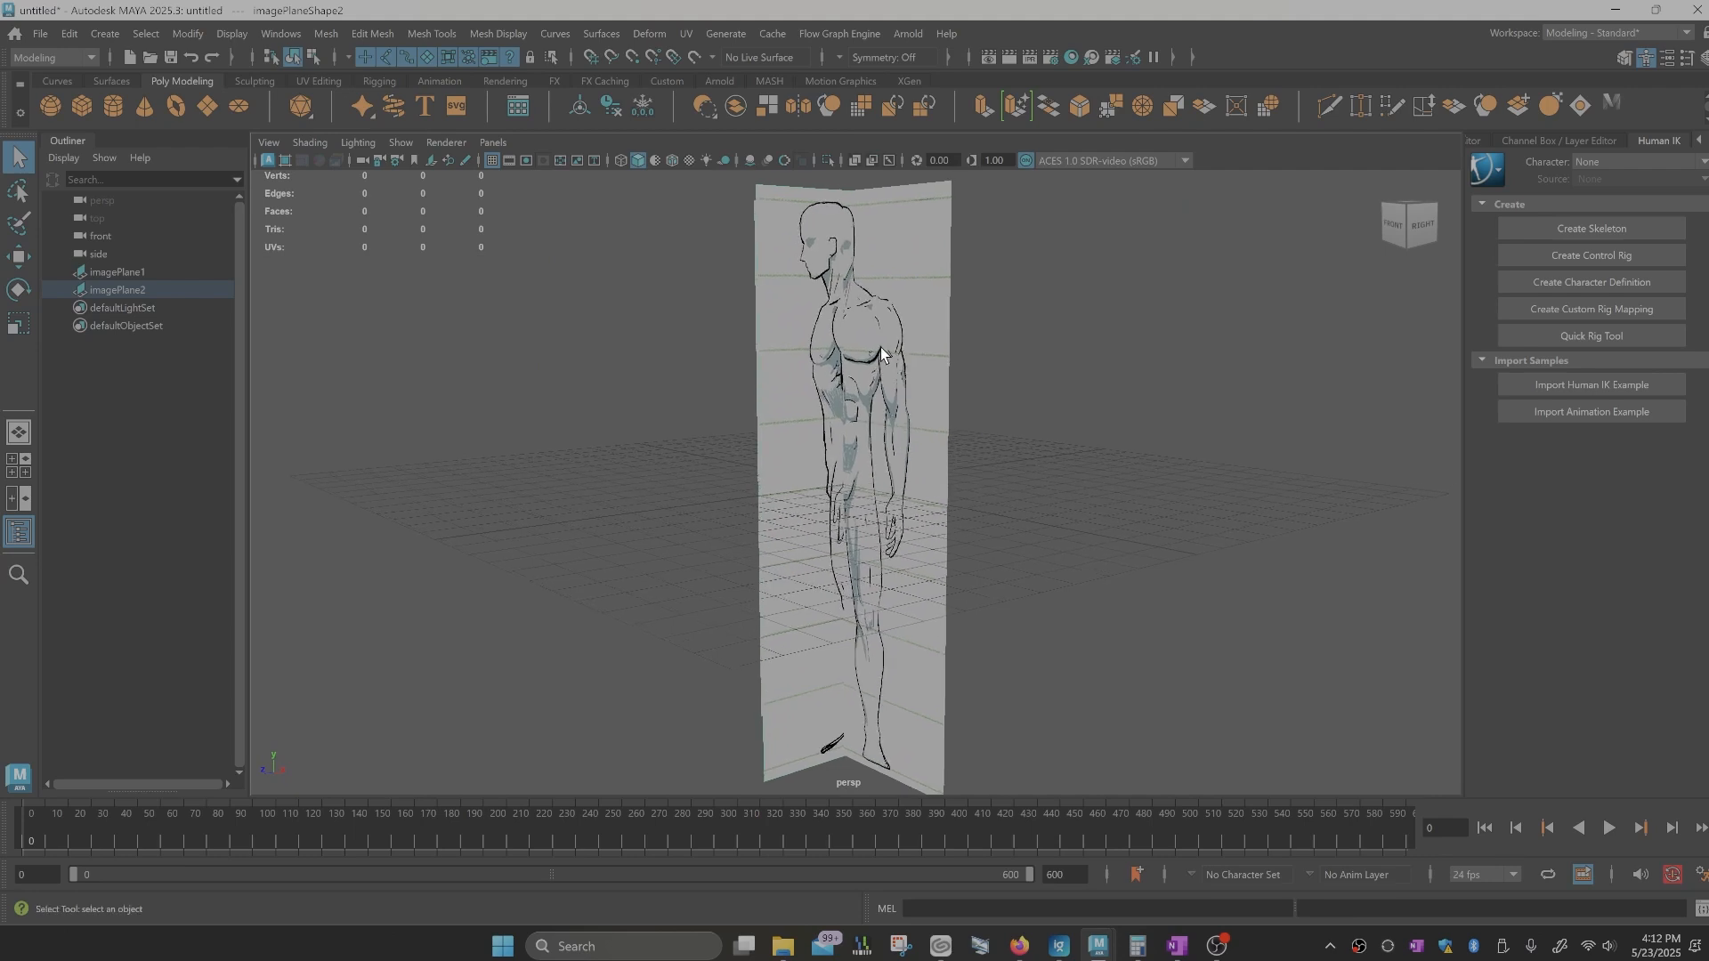
key(w)
drag(840, 438, 840, 440)
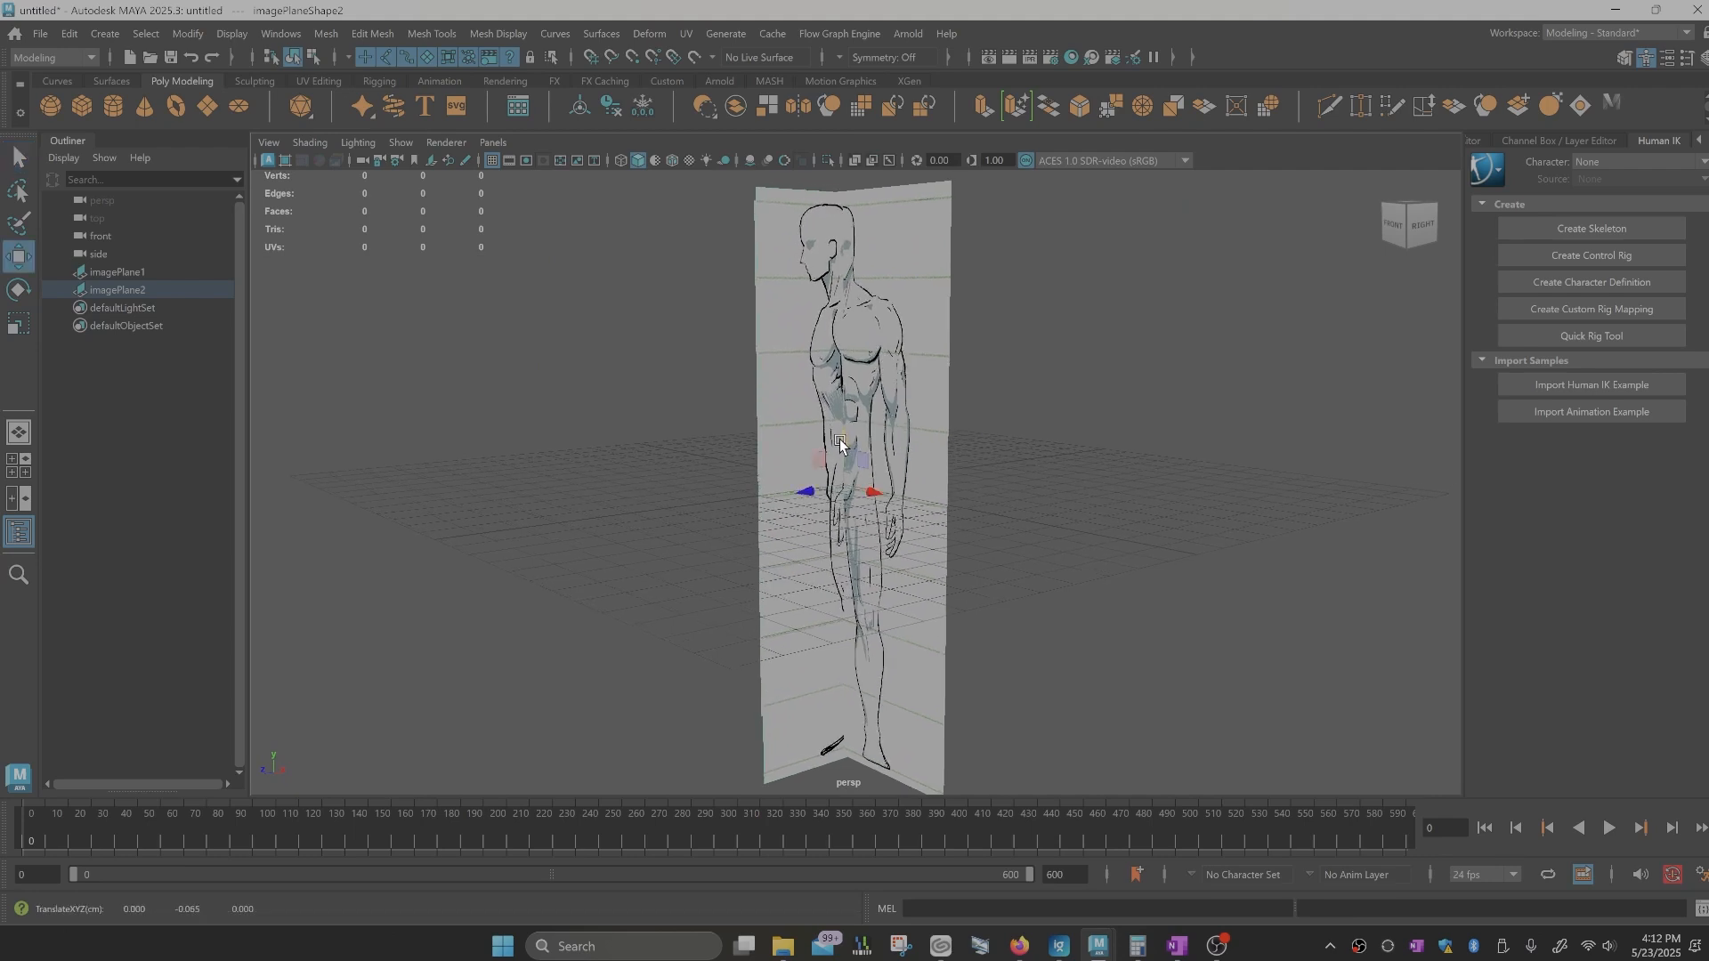
alt+drag(870, 336, 890, 307)
alt+drag(777, 276, 899, 383)
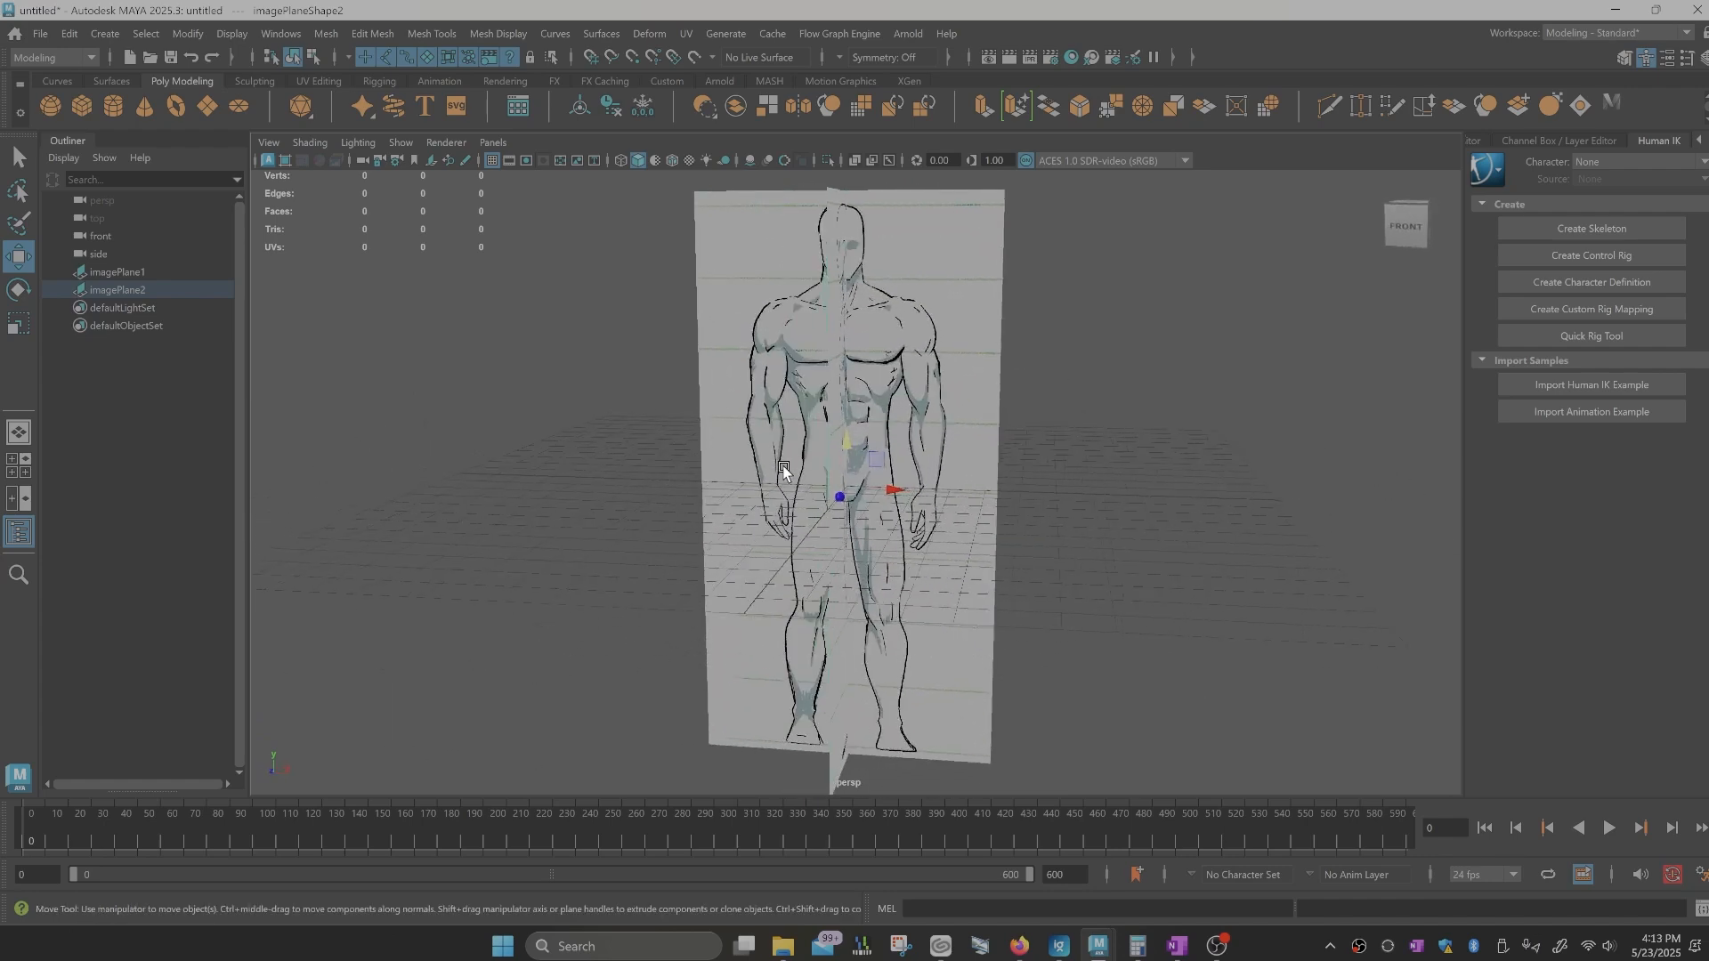
key(space)
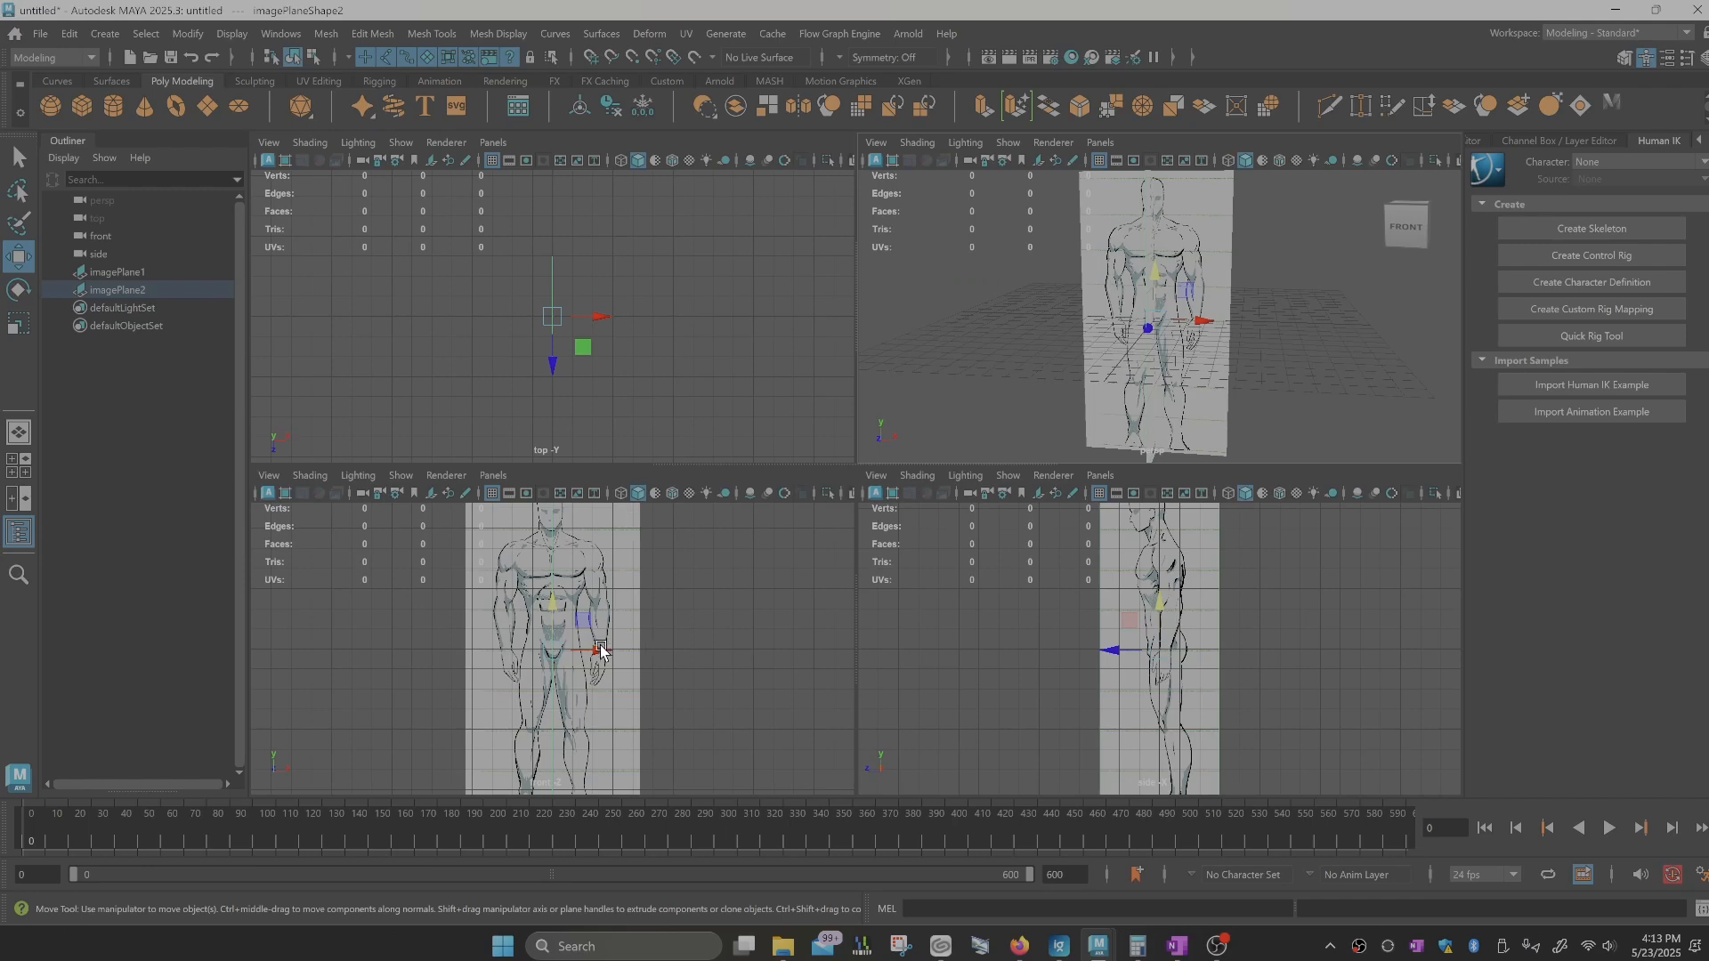
Step: Nudge the front image plane about 0.032 cm toward negative X in the front view to center the figure on the grid's center line
key(space)
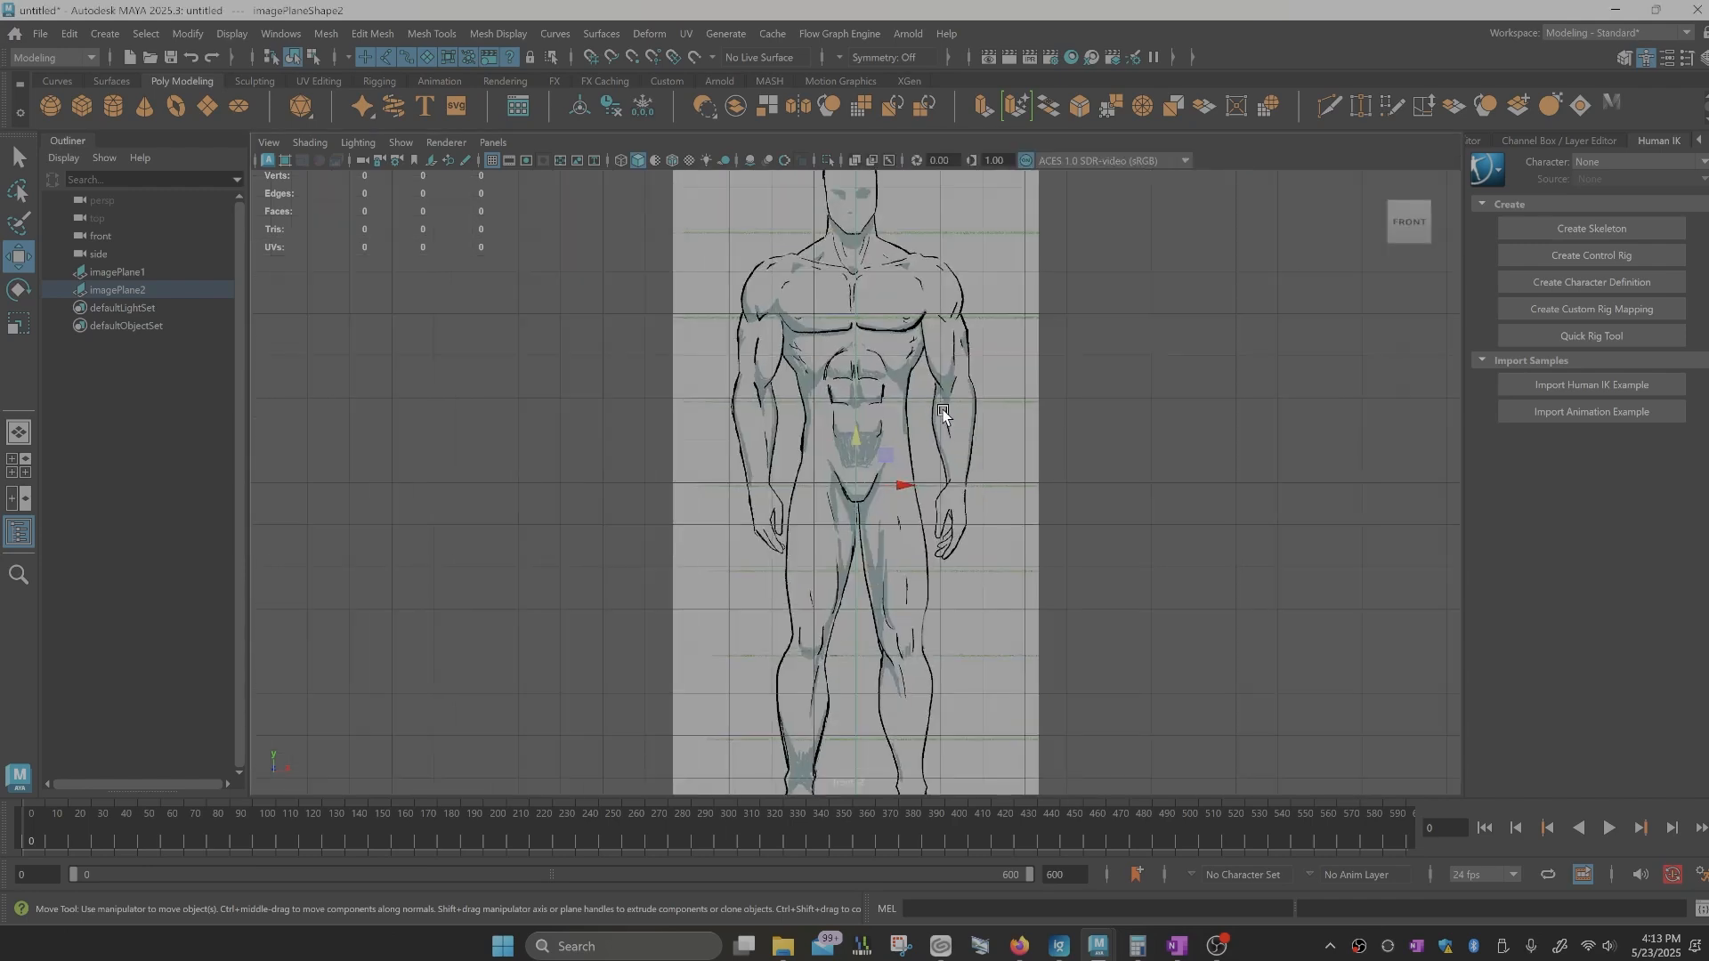
alt+right_drag(943, 410, 973, 459)
alt+middle_drag(973, 460, 991, 475)
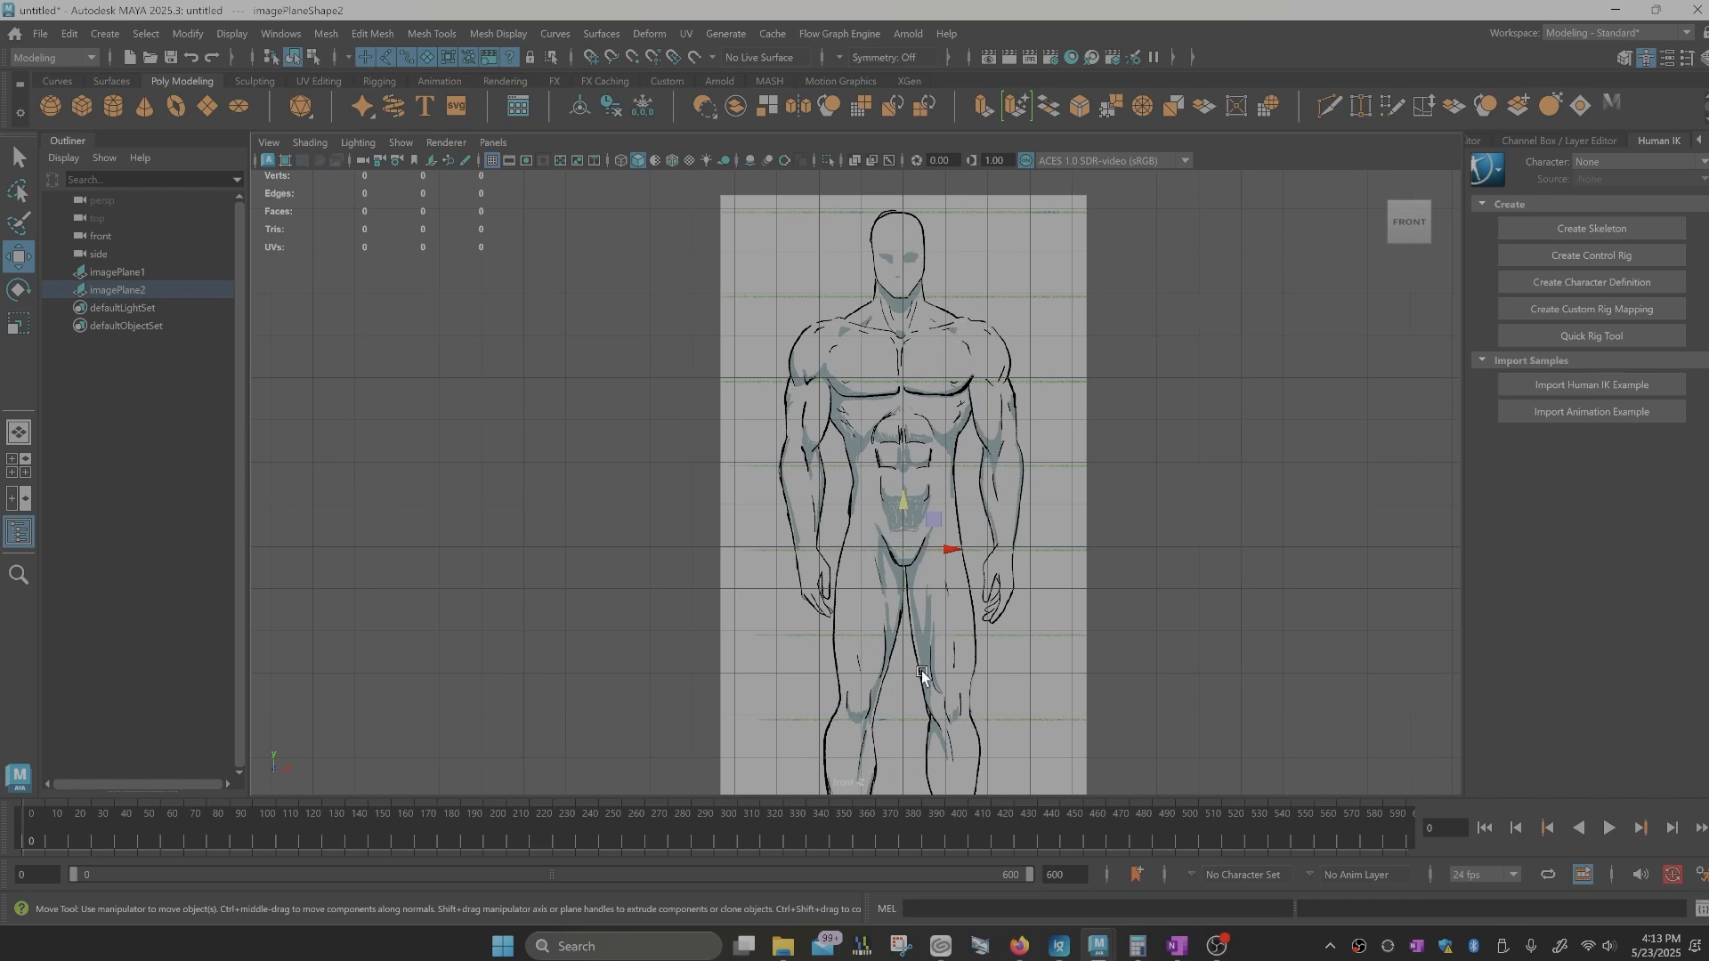
click(1038, 324)
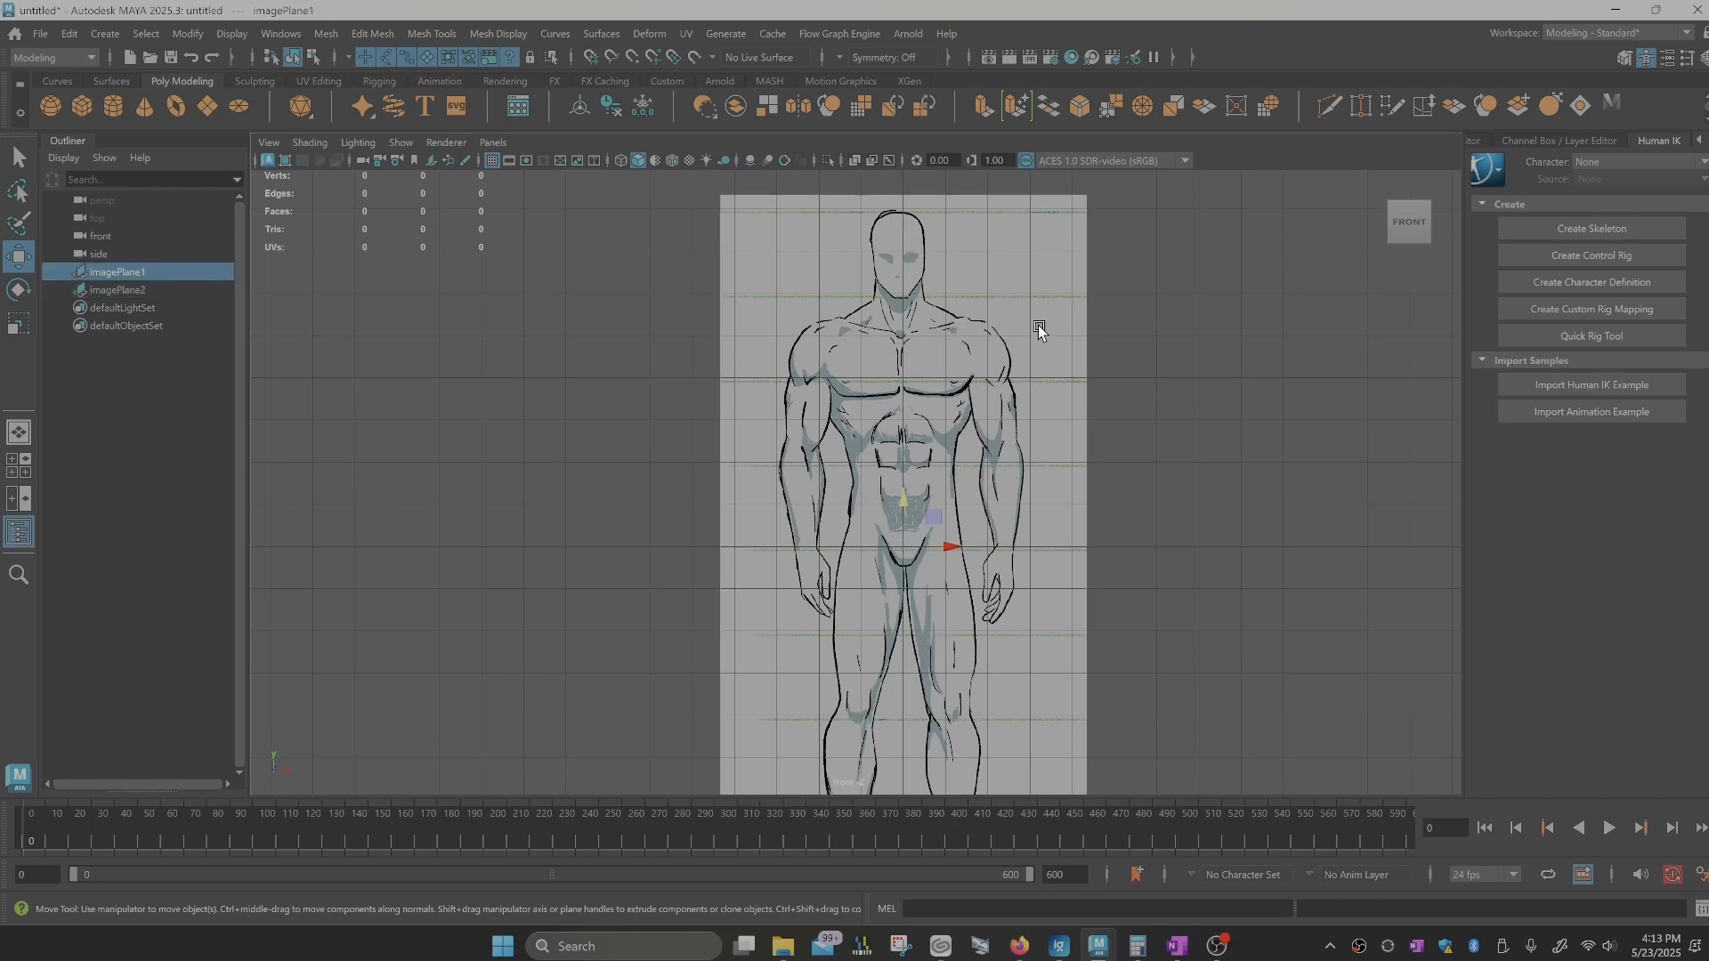
drag(950, 546, 948, 549)
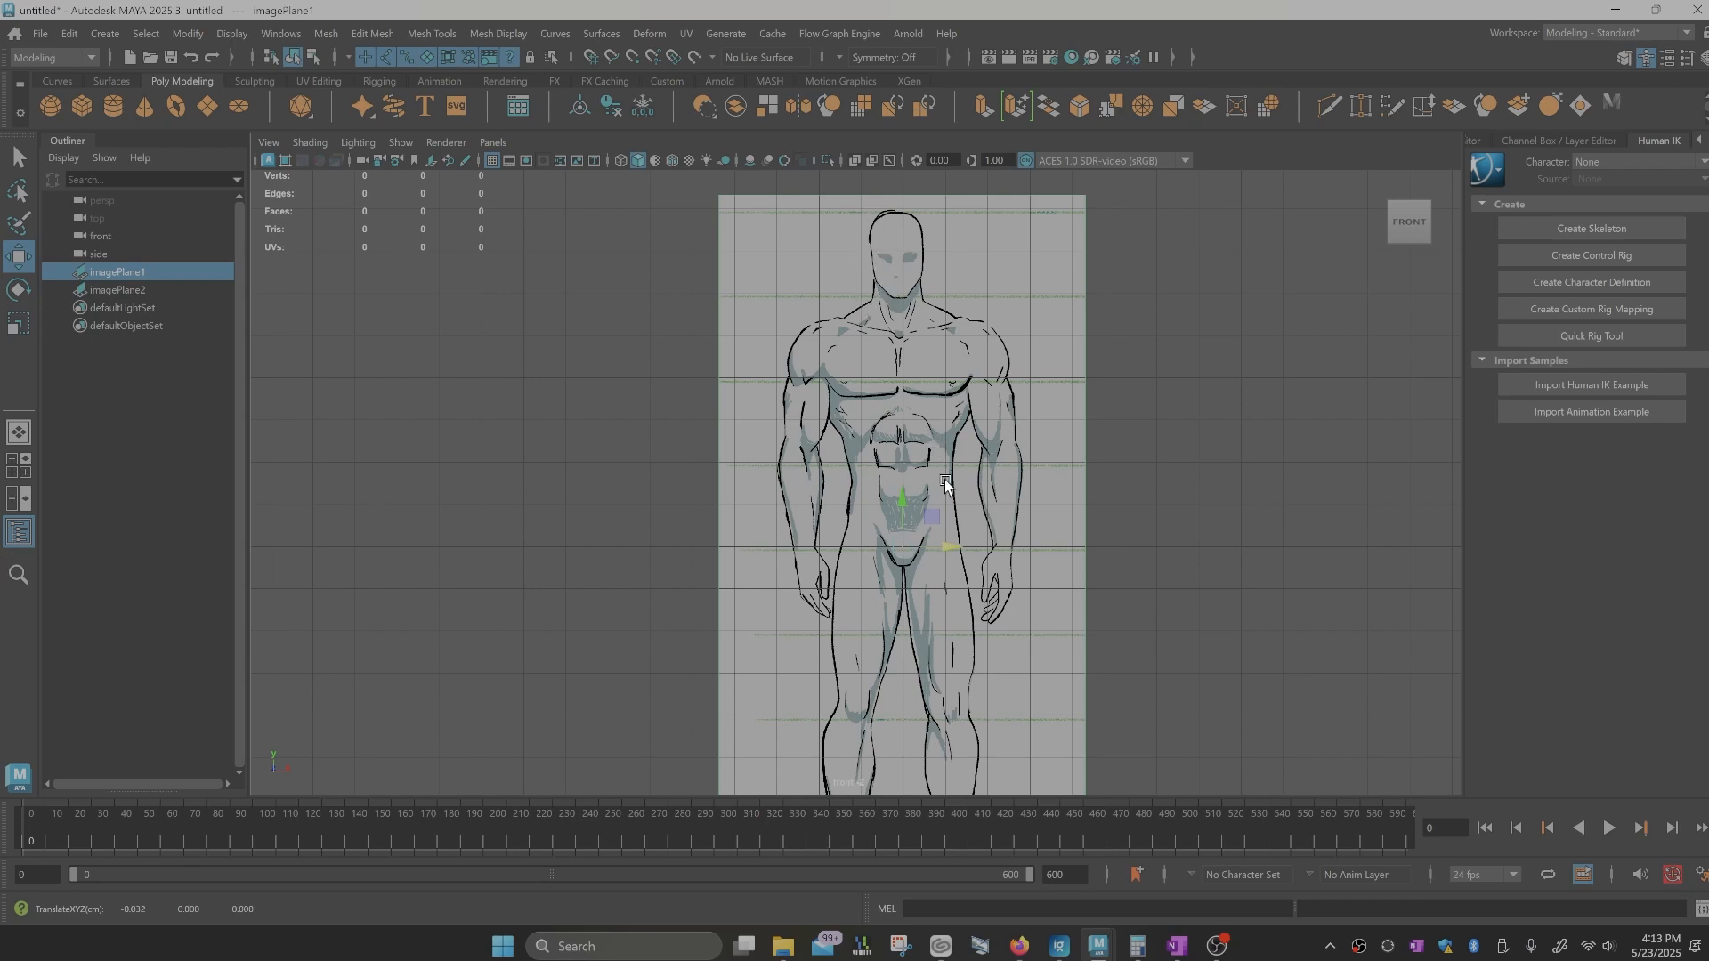
scroll(948, 624, down, 3)
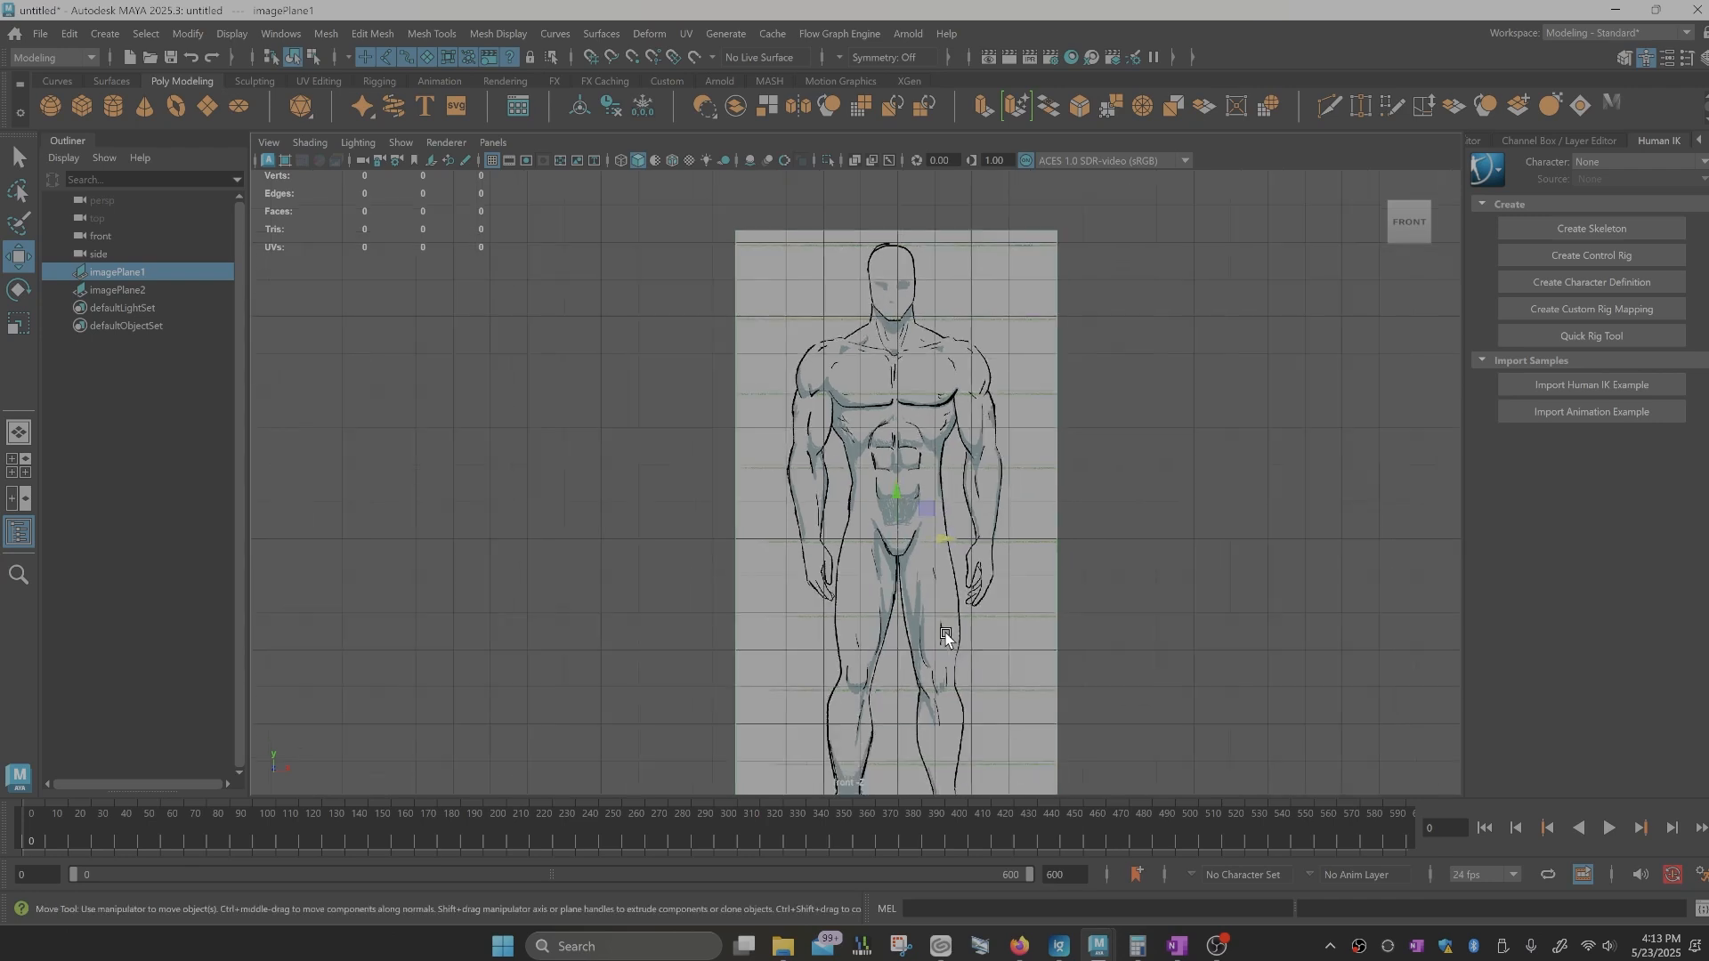
alt+middle_drag(980, 687, 973, 611)
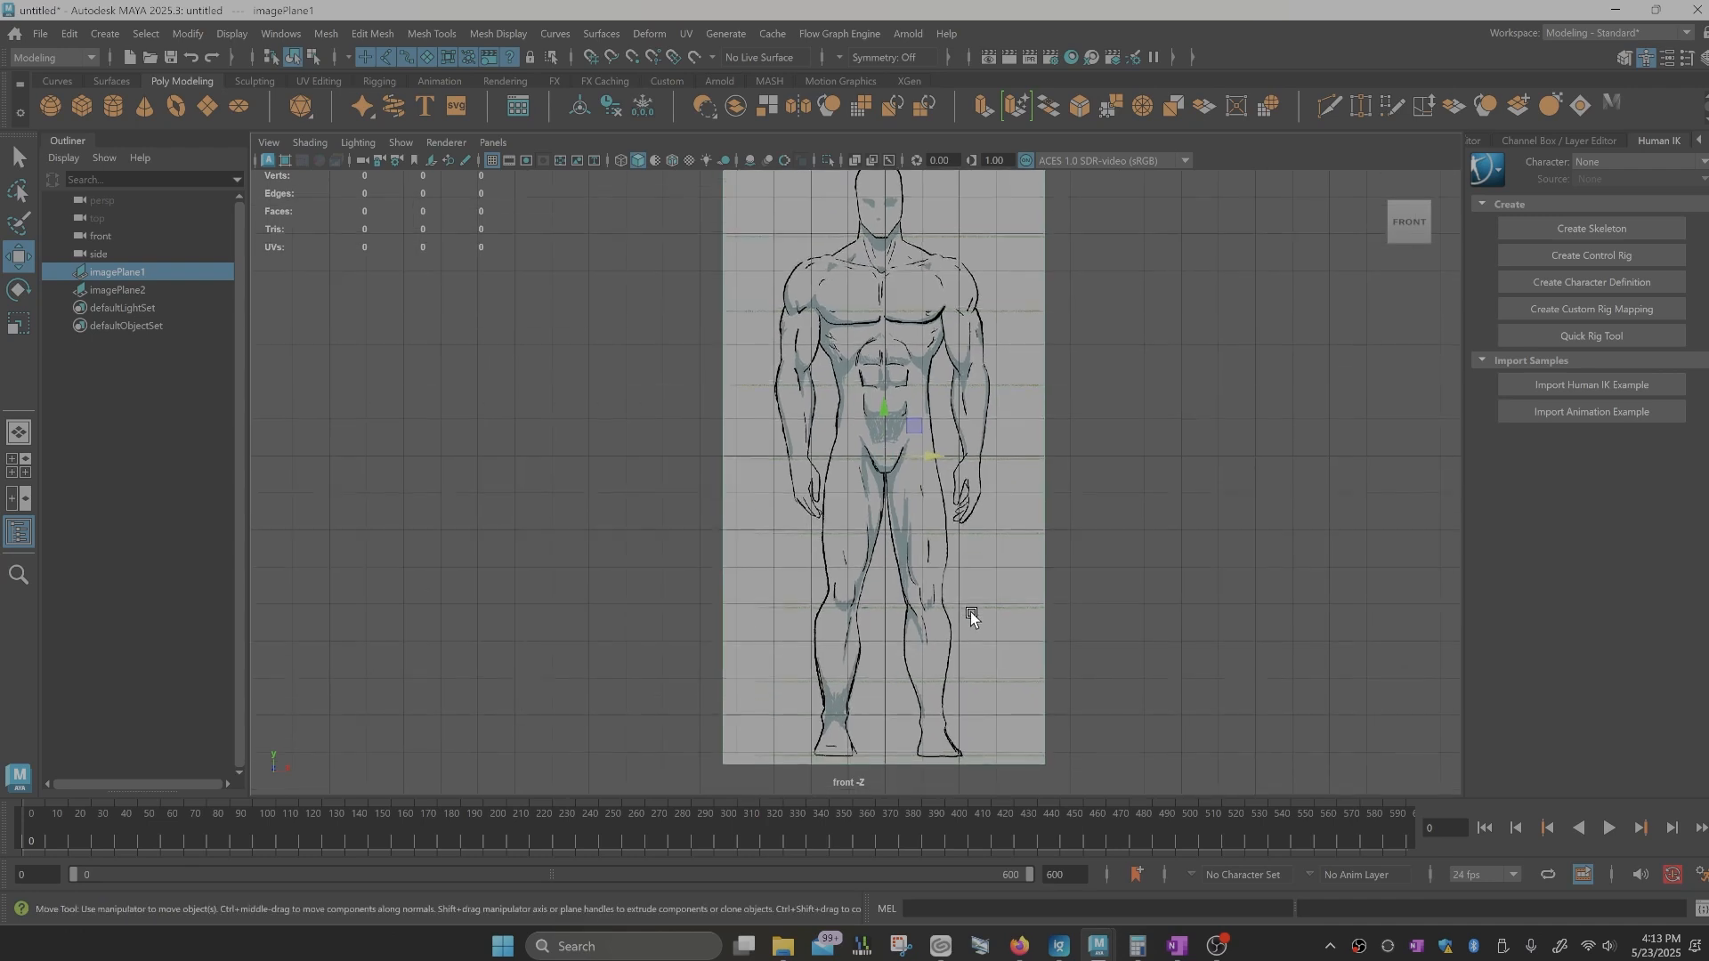
alt+middle_drag(954, 524, 957, 552)
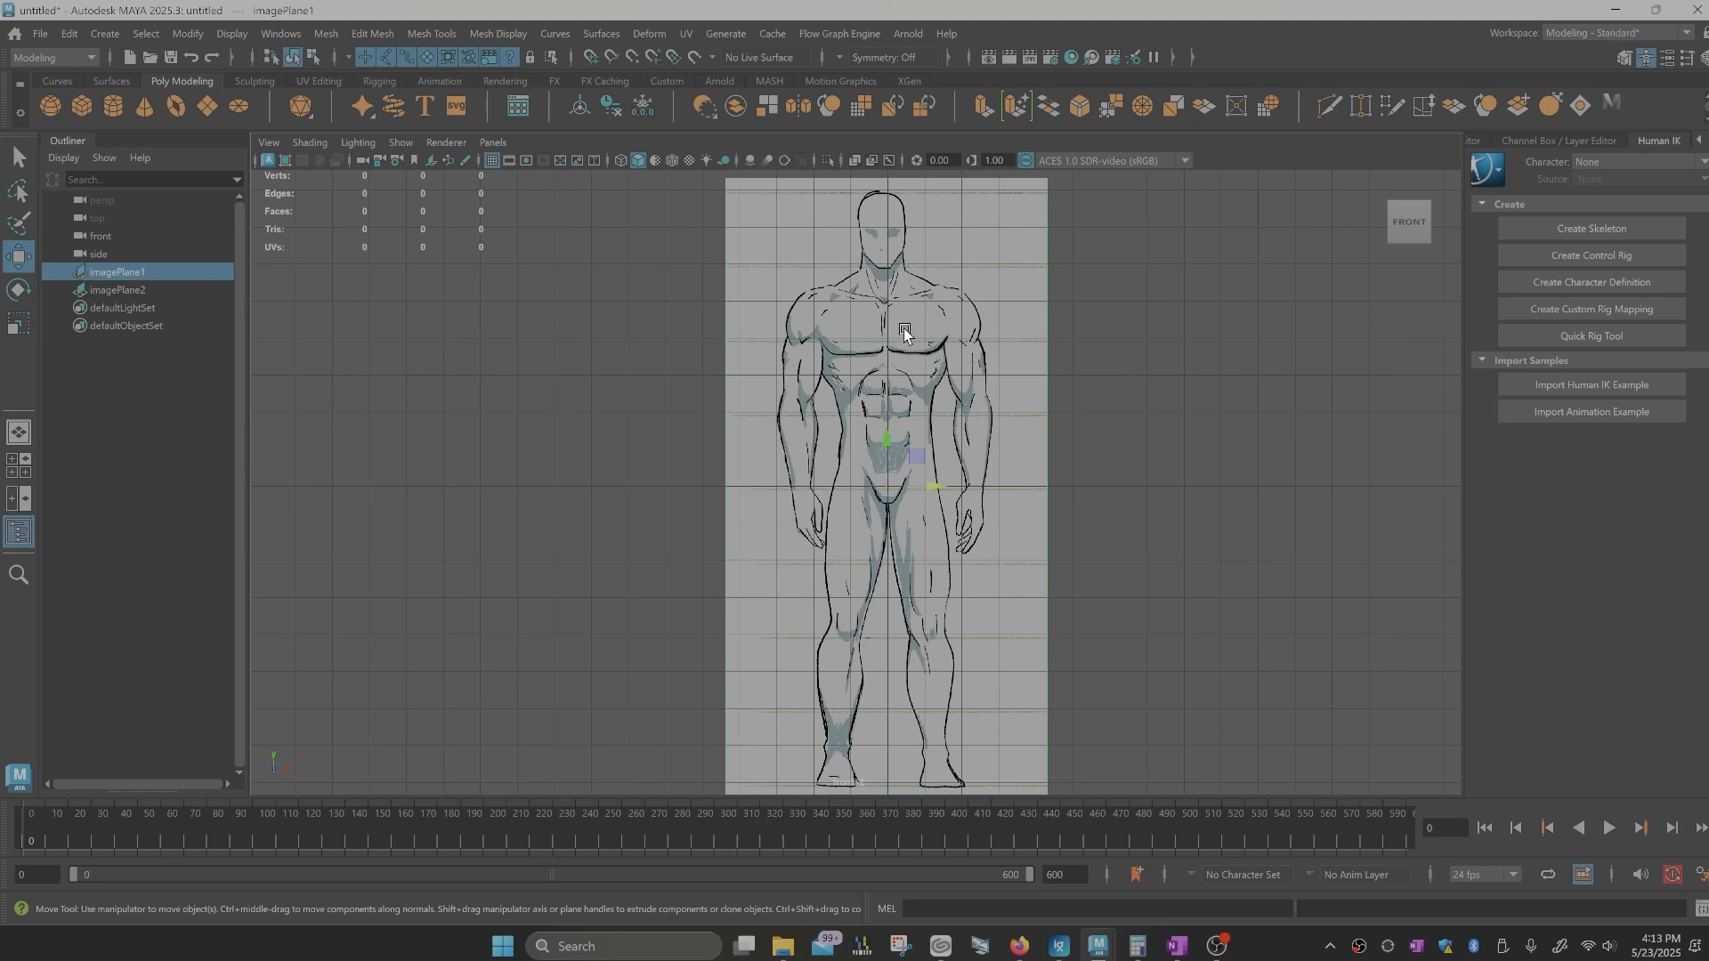
Step: Examine the alignment of the front and side image planes in the side view and from several angles in perspective
key(space)
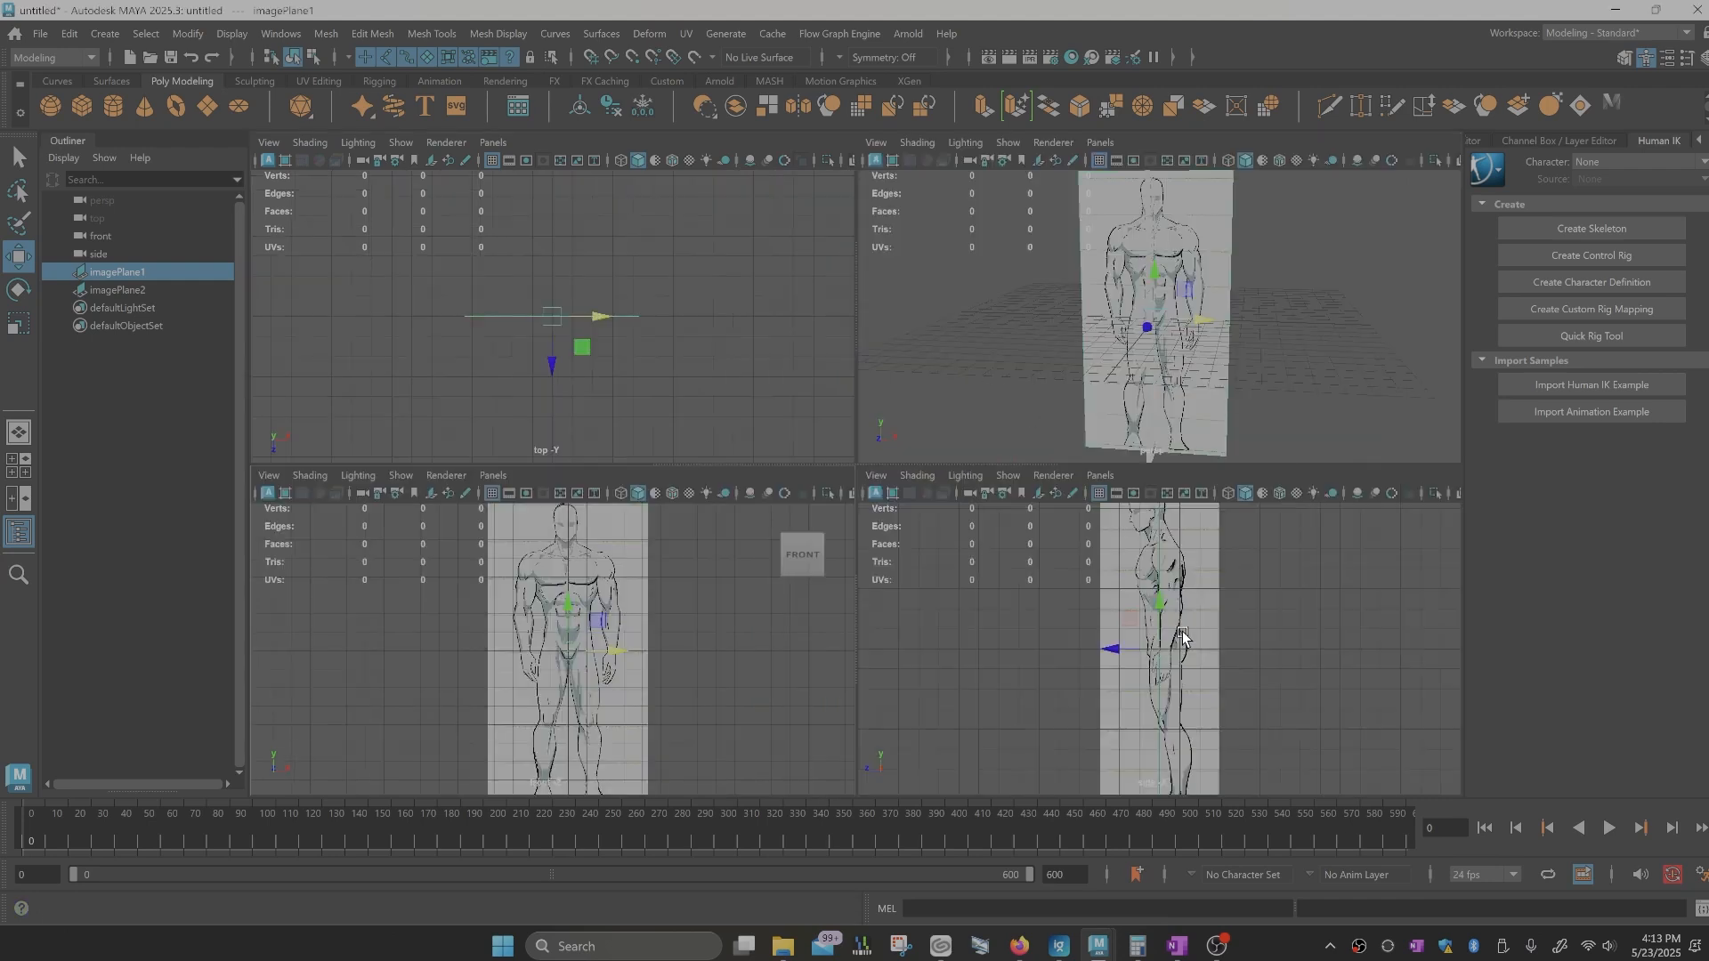
key(space)
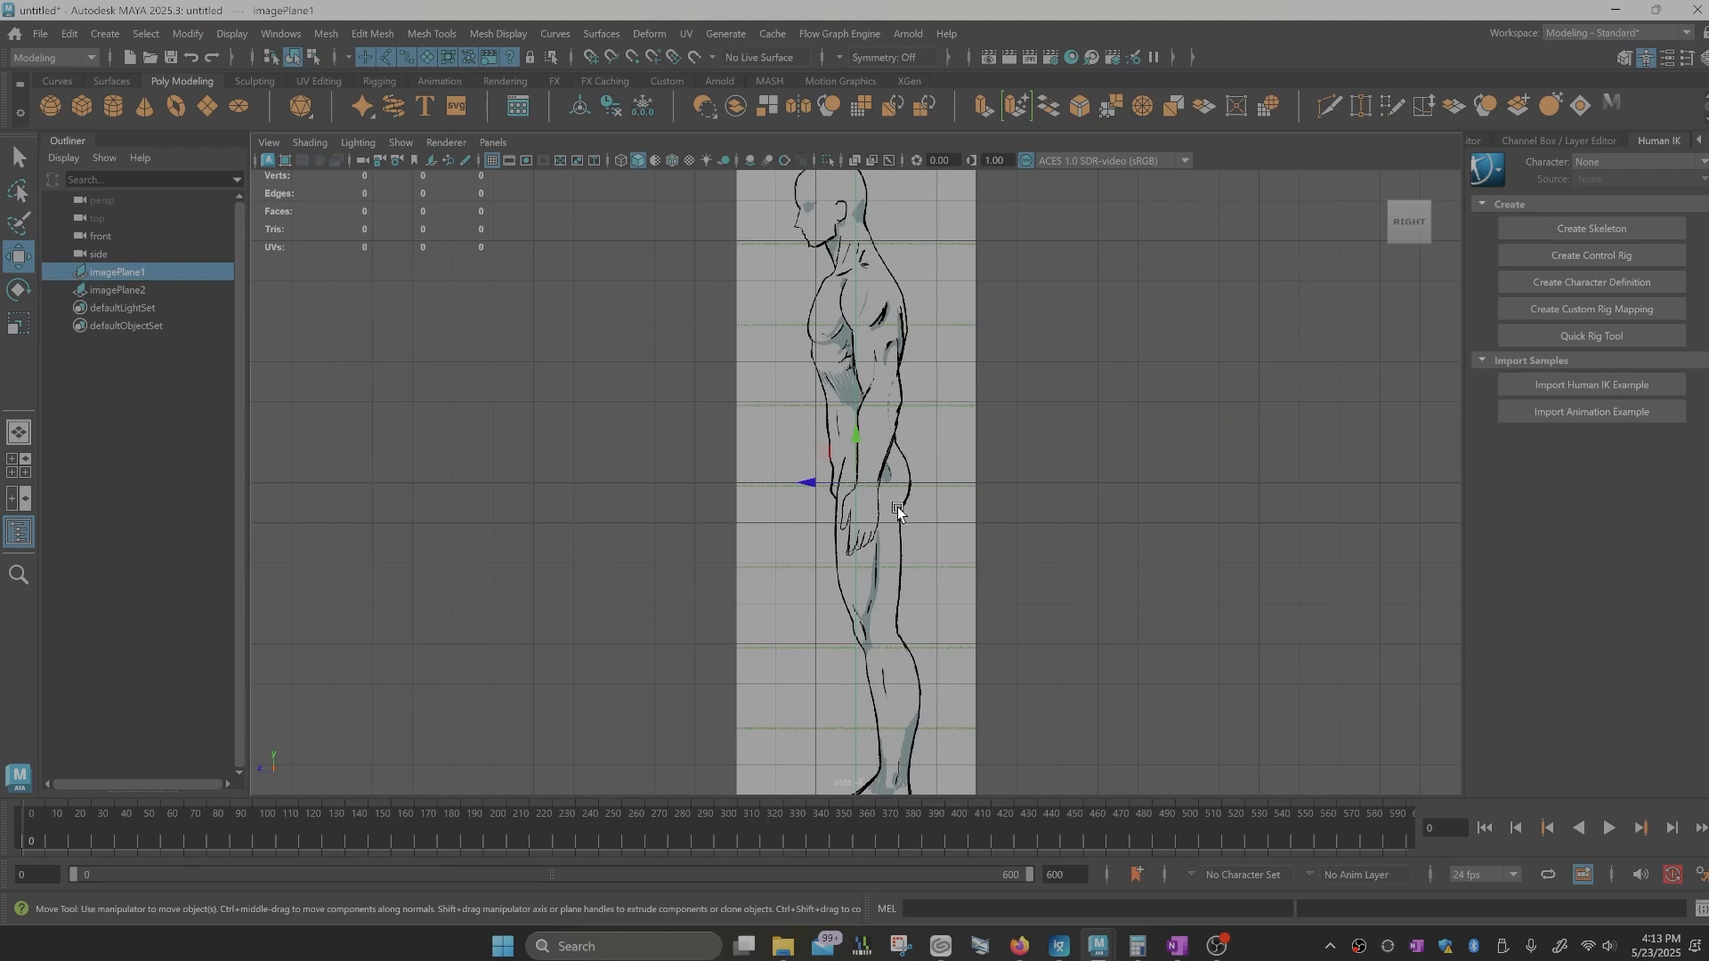
middle_drag(897, 505, 901, 474)
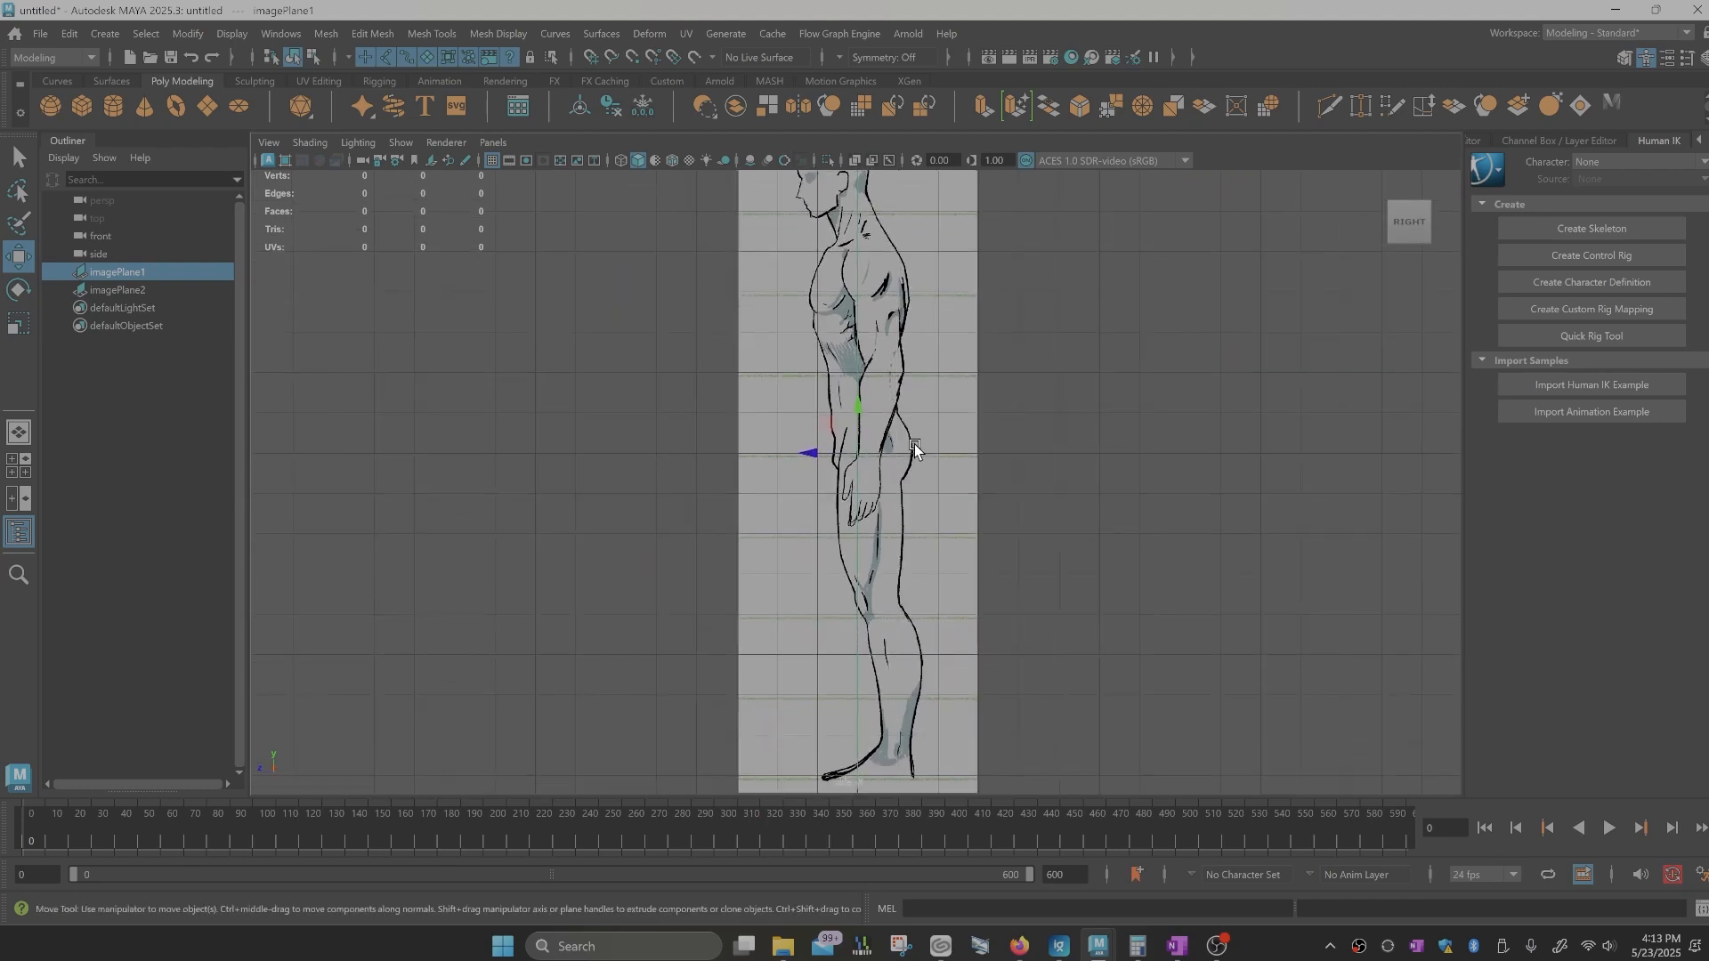
key(space)
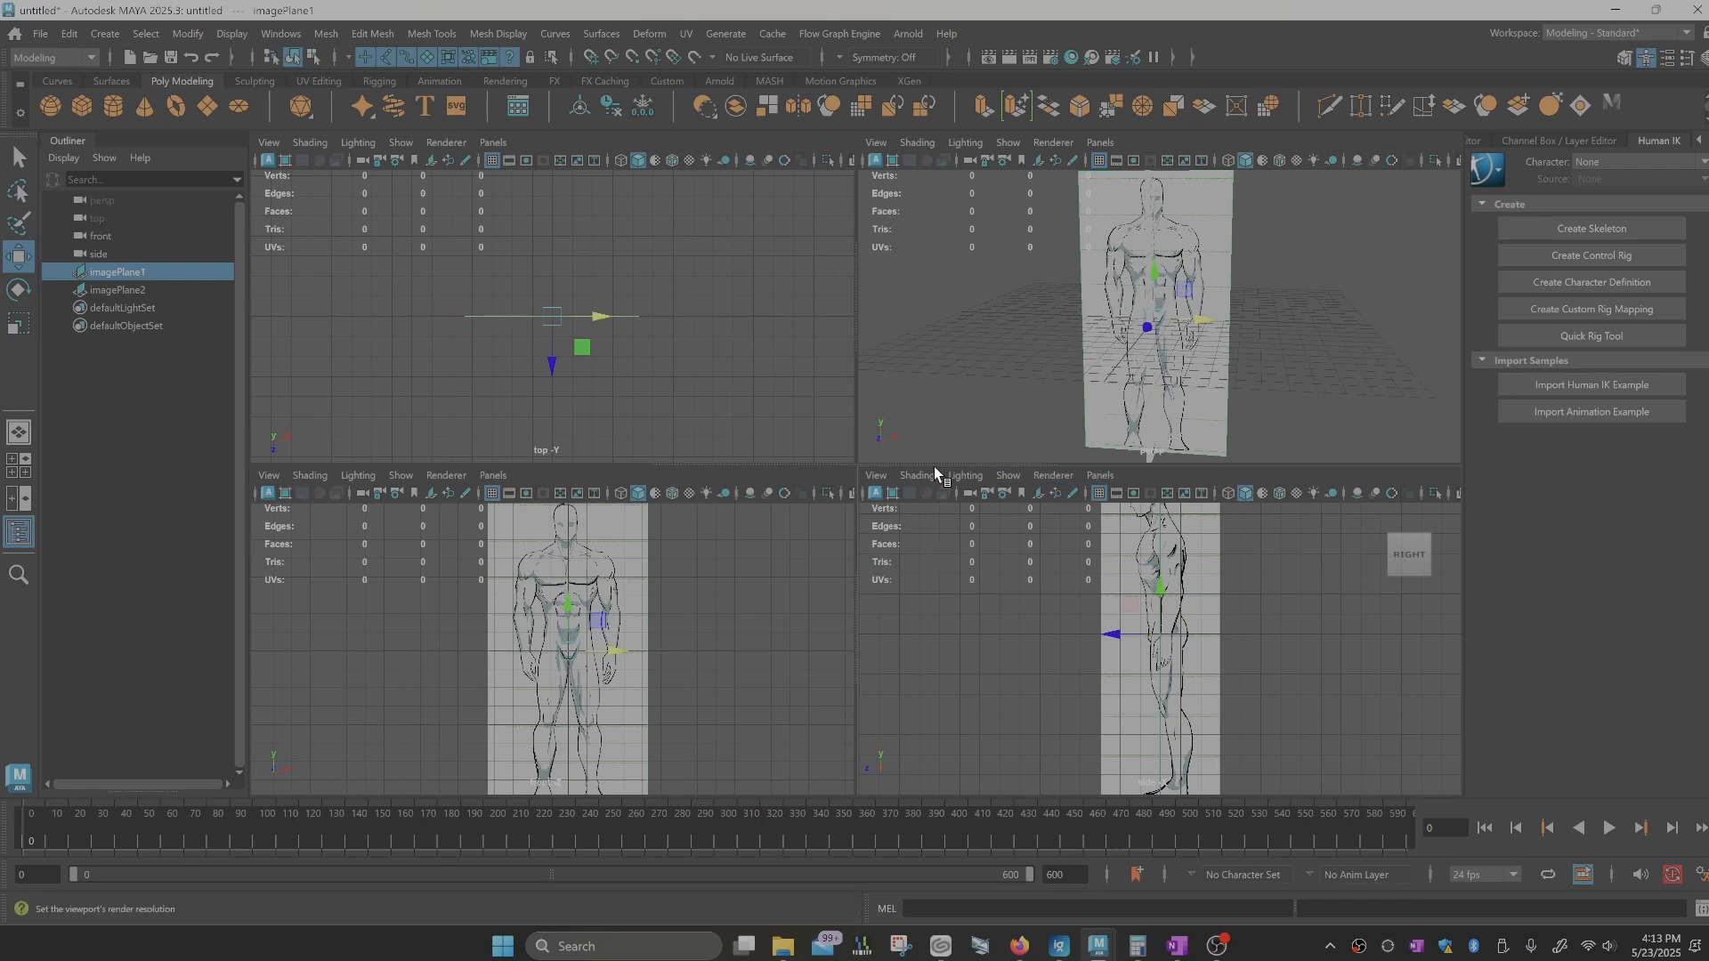
mouse_move(1091, 329)
alt+mouse_down()
mouse_move(1068, 366)
mouse_move(1080, 355)
mouse_move(1045, 351)
mouse_move(1091, 335)
alt+mouse_up()
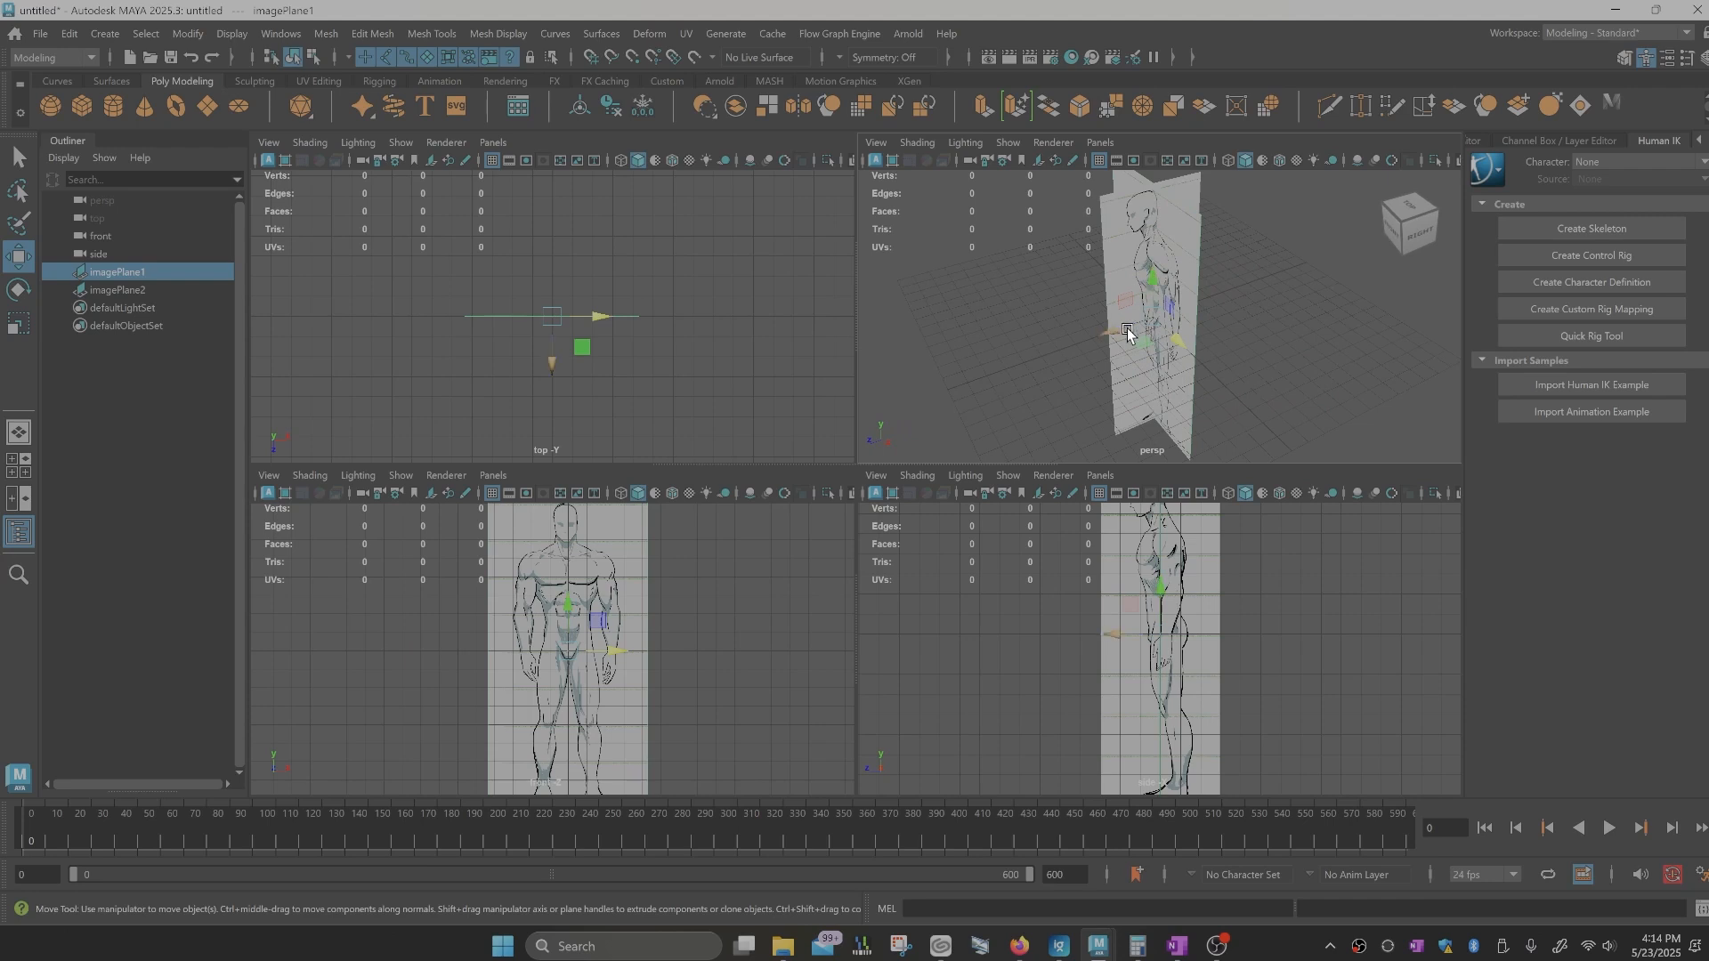
key(space)
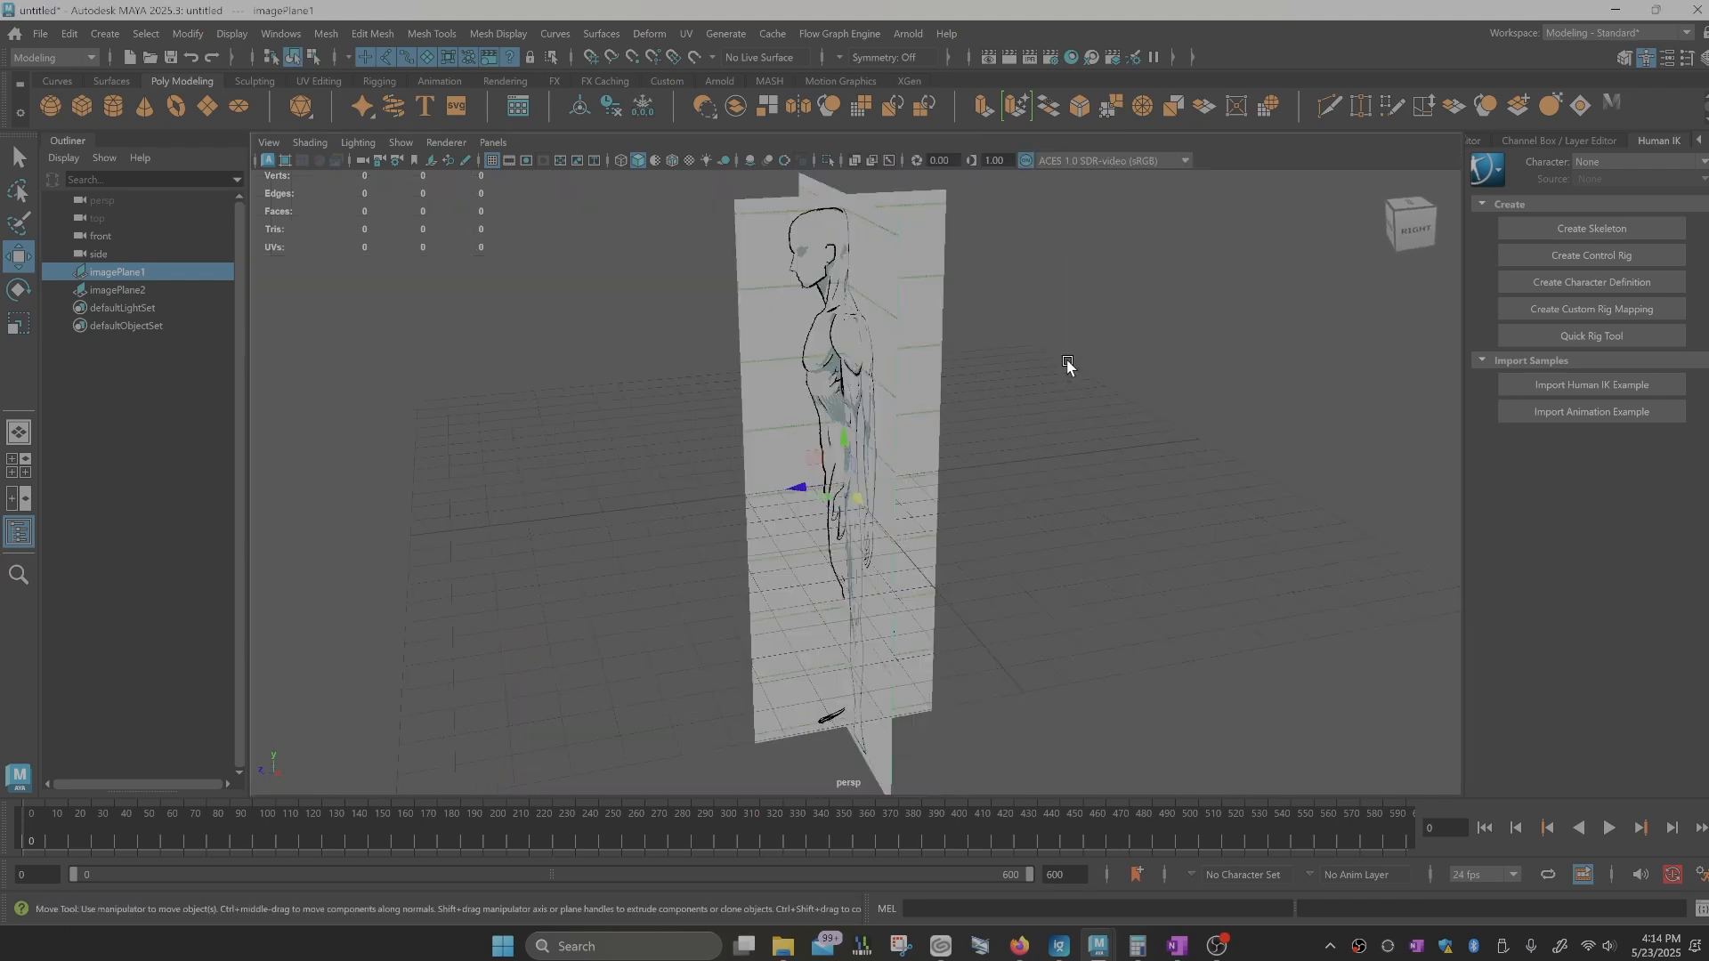
scroll(761, 521, up, 3)
key(equal)
key(equal)
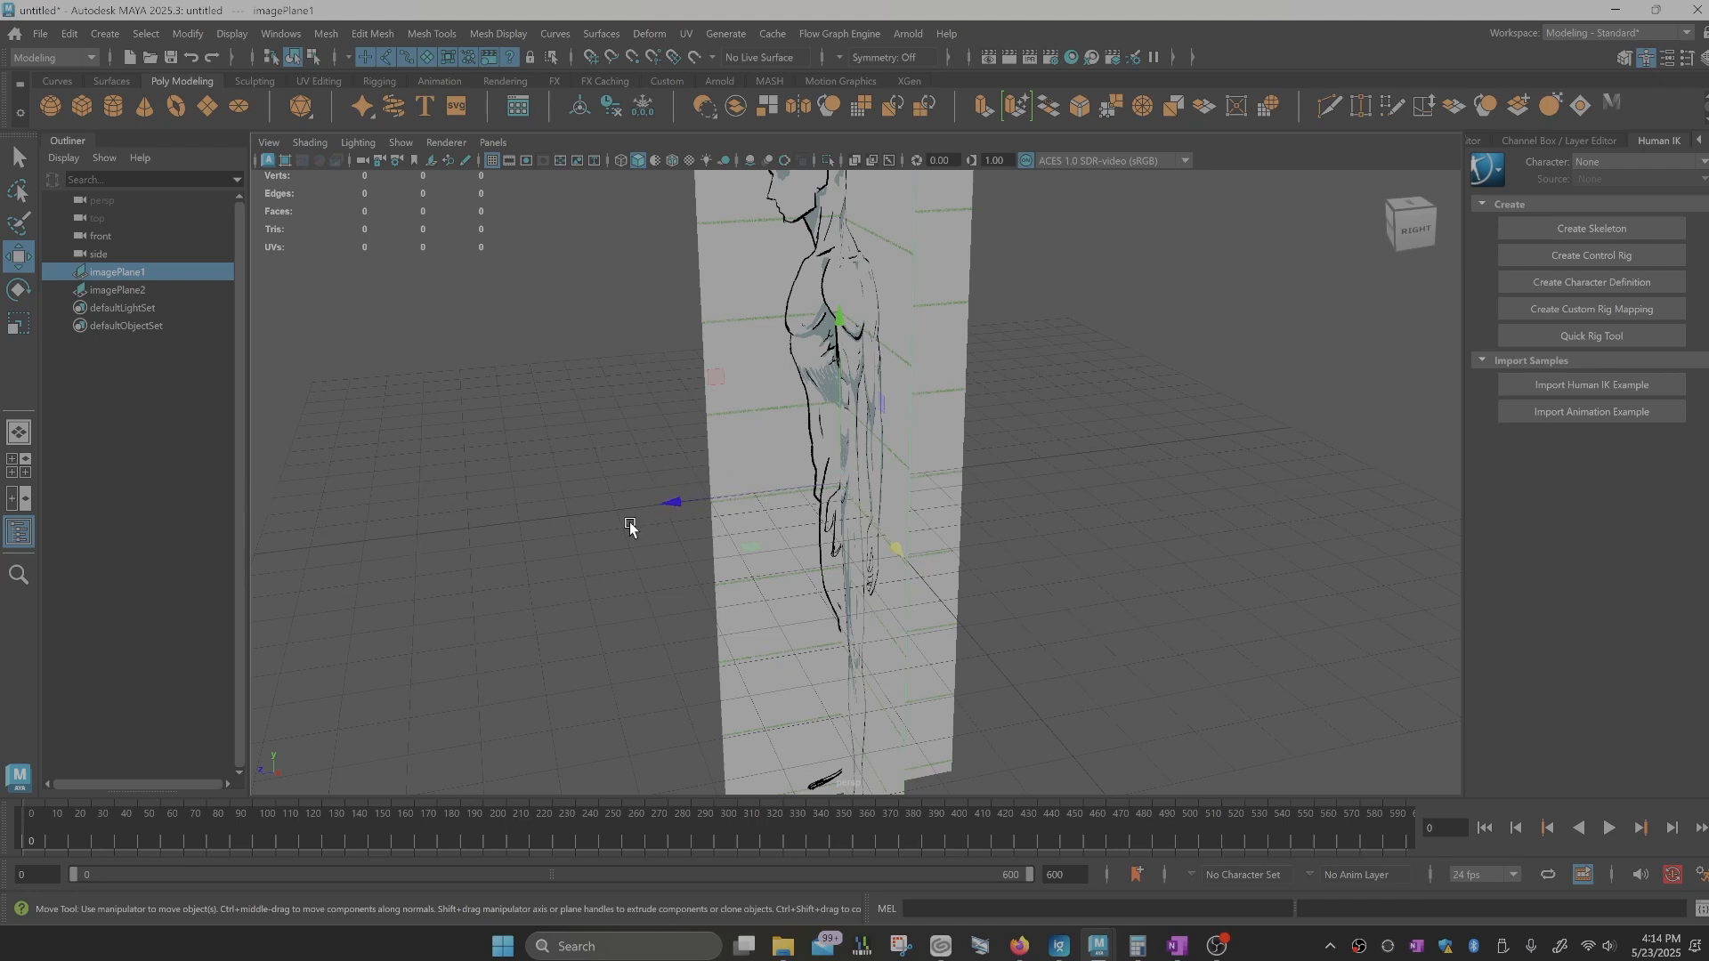
mouse_move(664, 549)
alt+mouse_down()
mouse_move(656, 565)
mouse_move(698, 546)
alt+mouse_up()
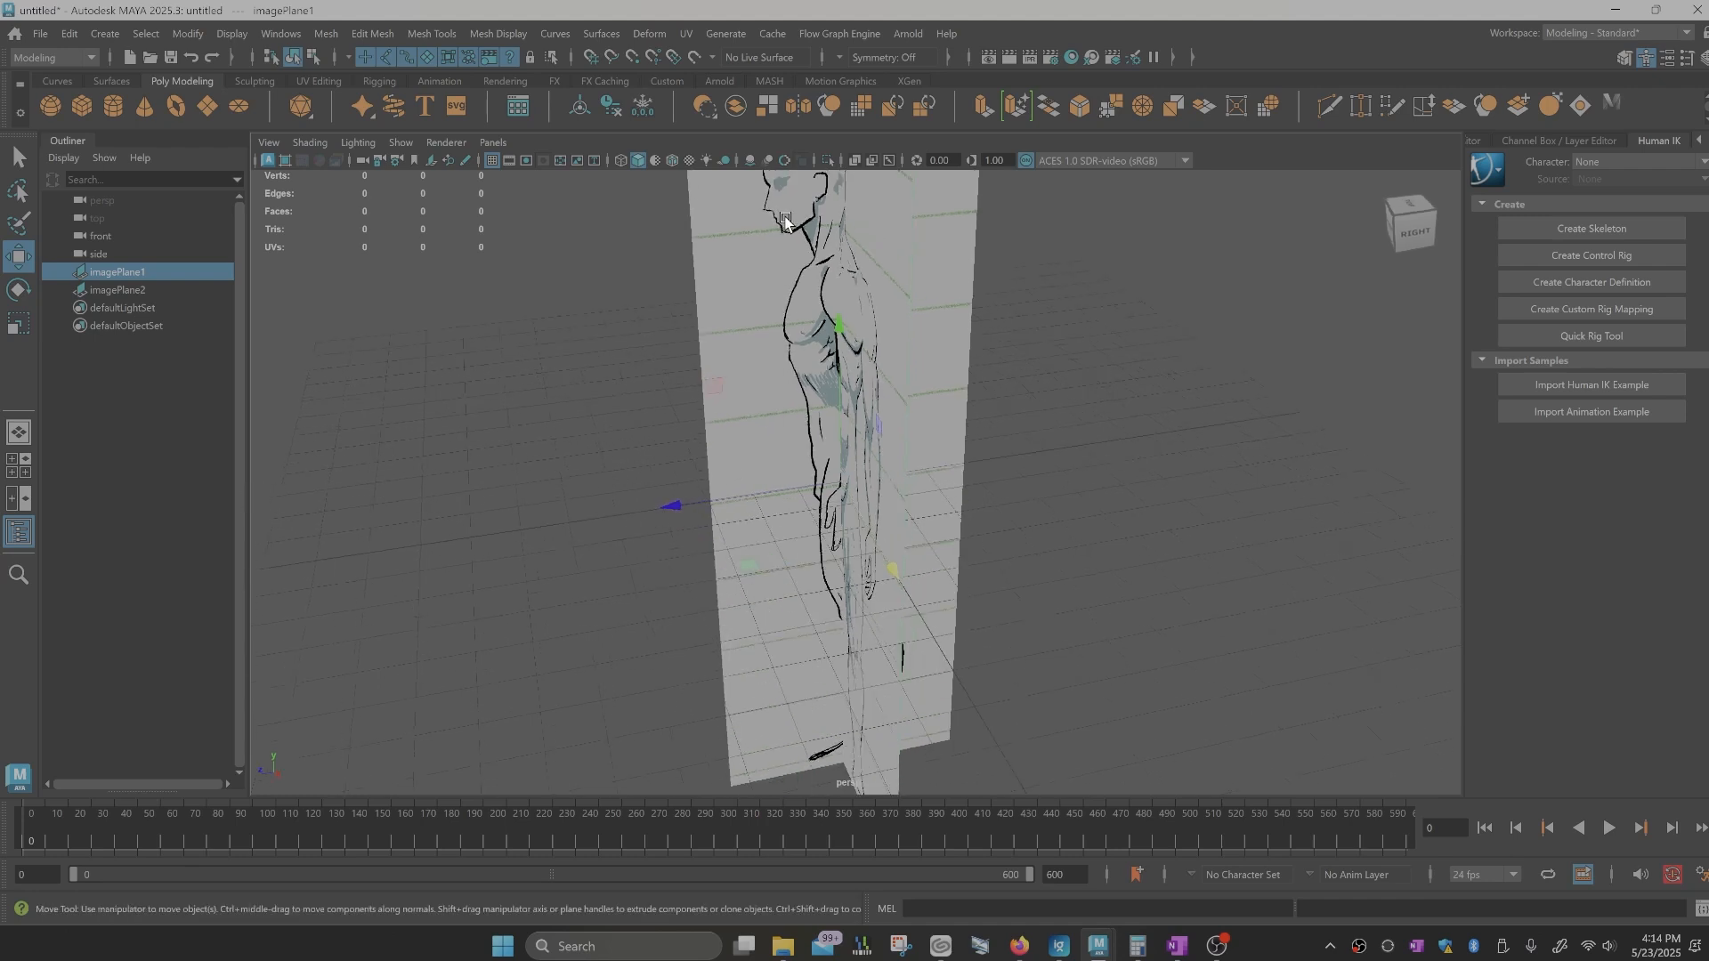
alt+middle_drag(839, 247, 831, 323)
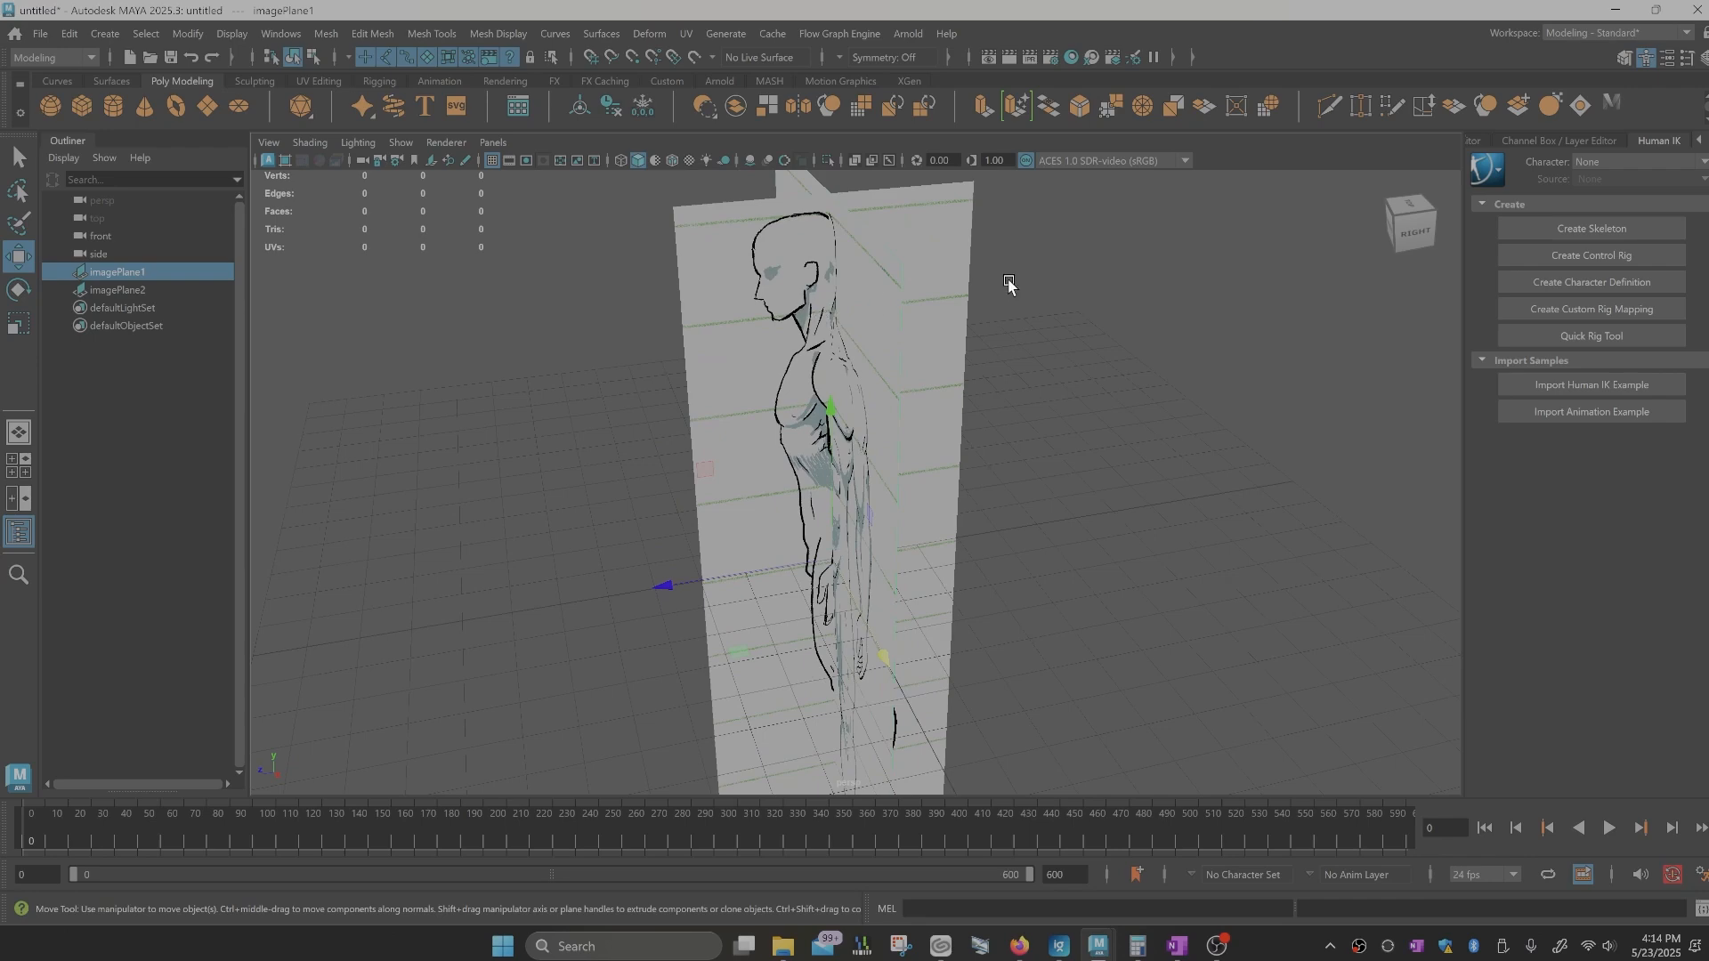
alt+drag(641, 517, 681, 461)
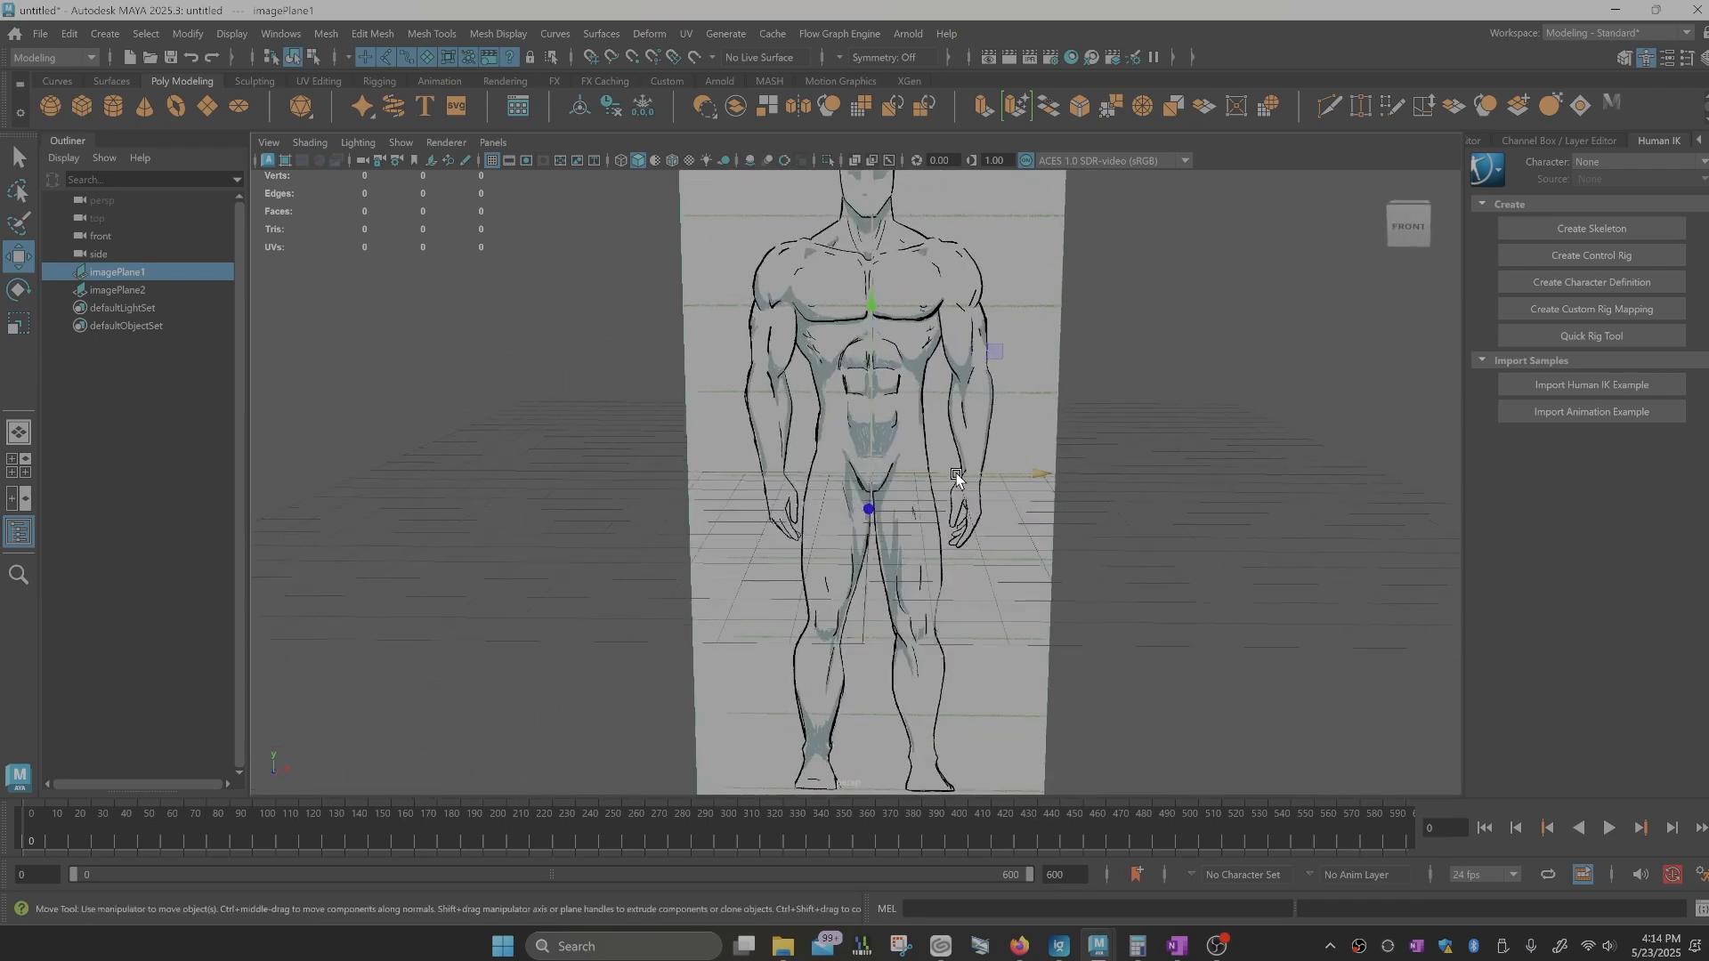
scroll(1054, 481, down, 3)
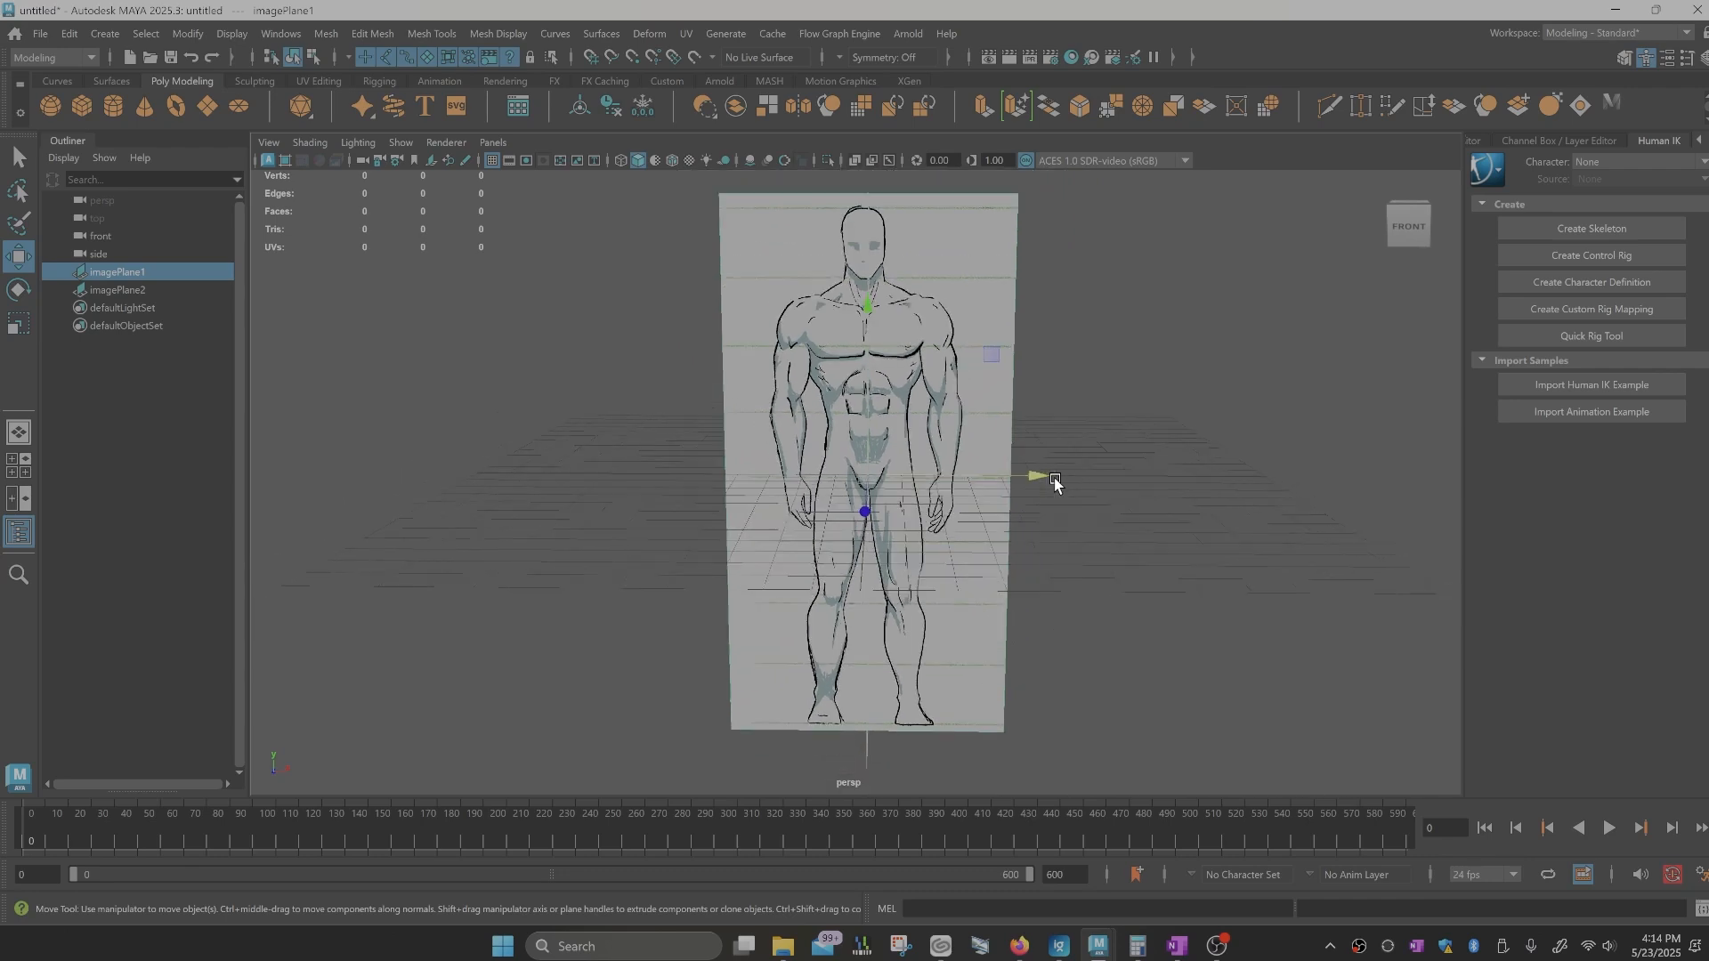
scroll(1080, 467, down, 2)
alt+drag(1111, 495, 930, 393)
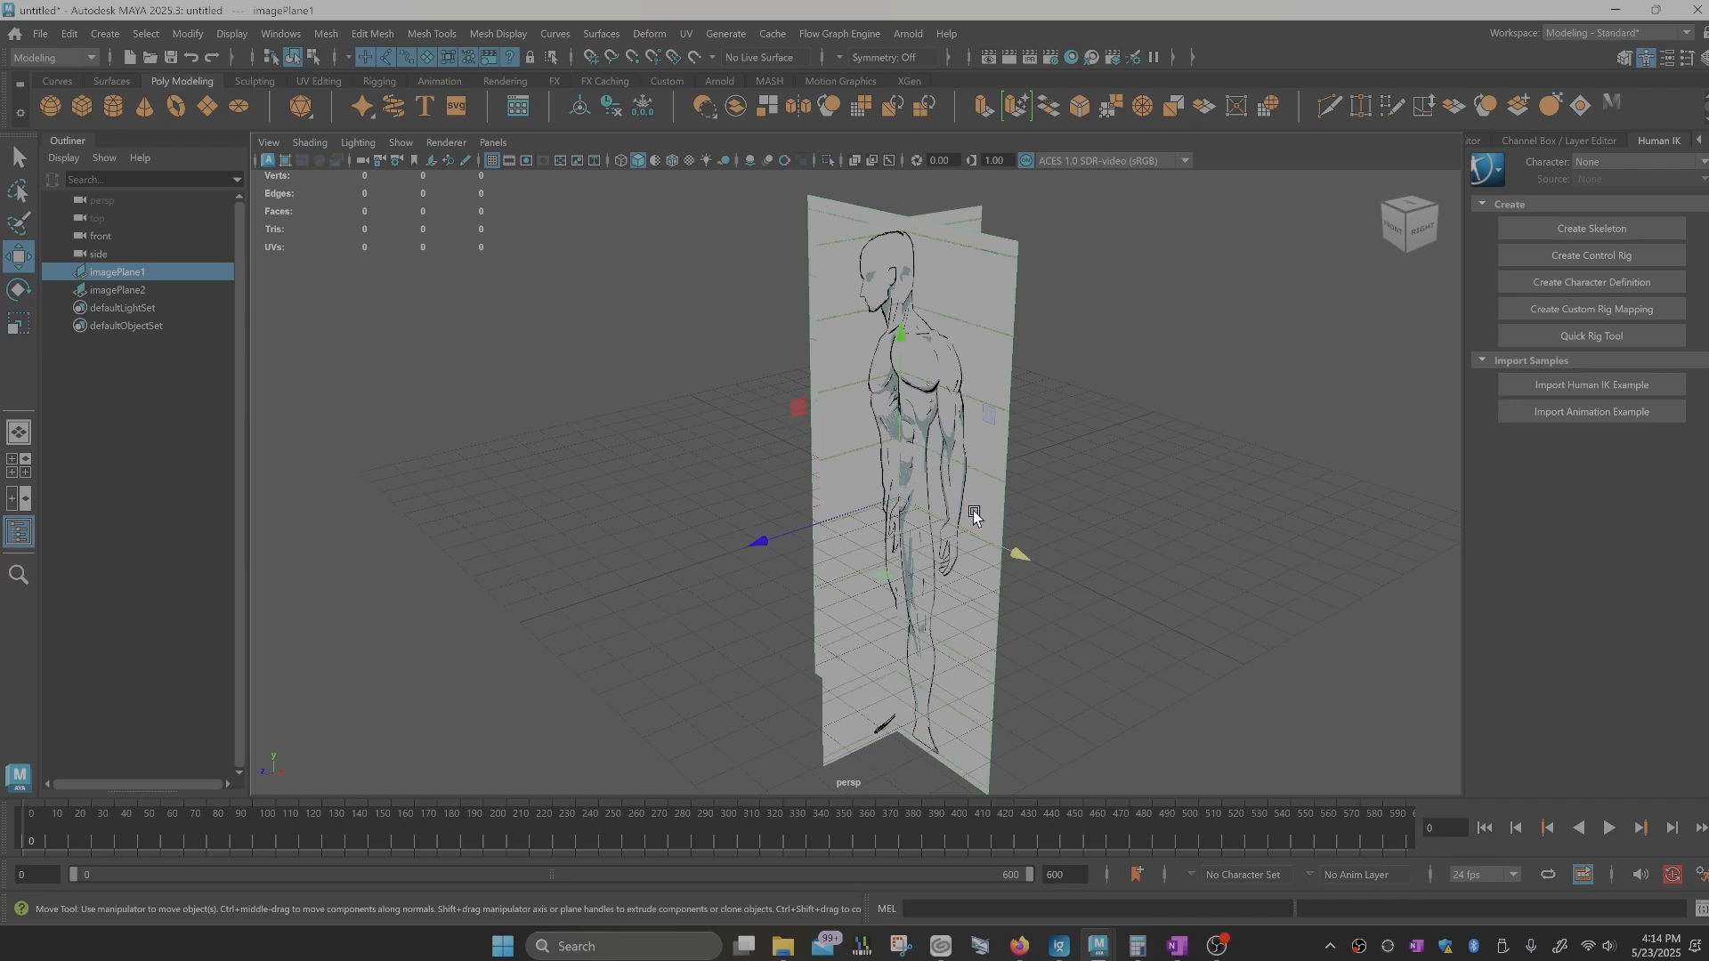
mouse_move(974, 510)
alt+mouse_down()
mouse_move(1003, 503)
mouse_move(979, 437)
mouse_move(990, 493)
alt+mouse_up()
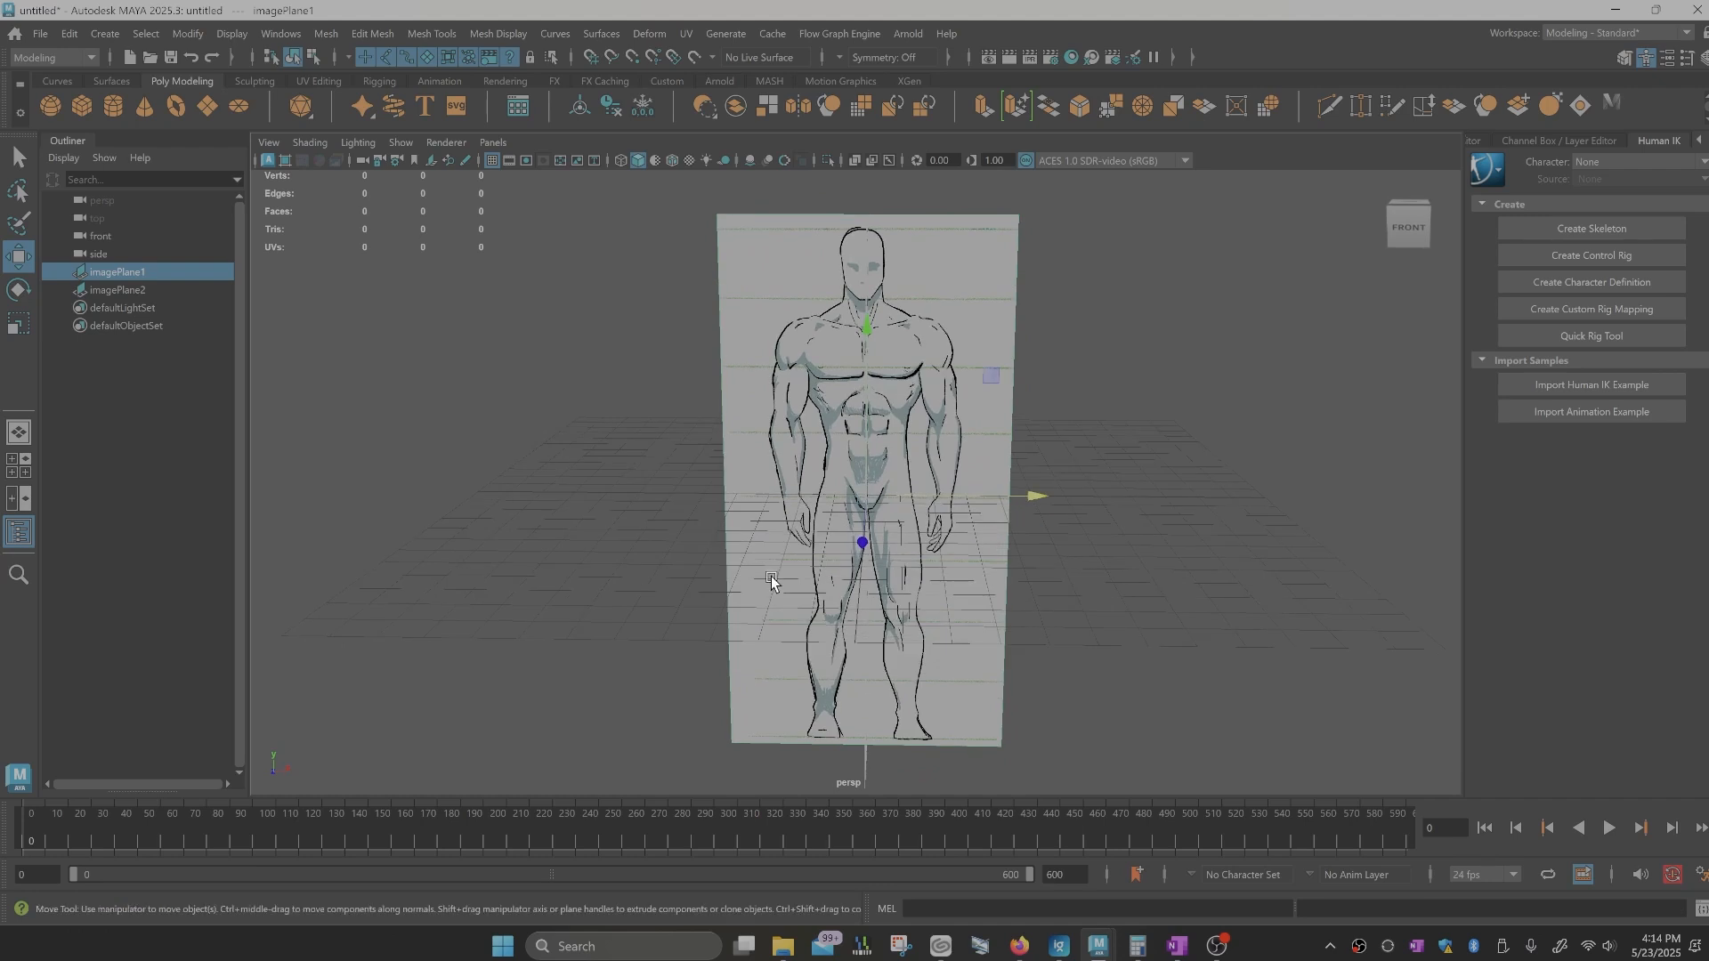
key(space)
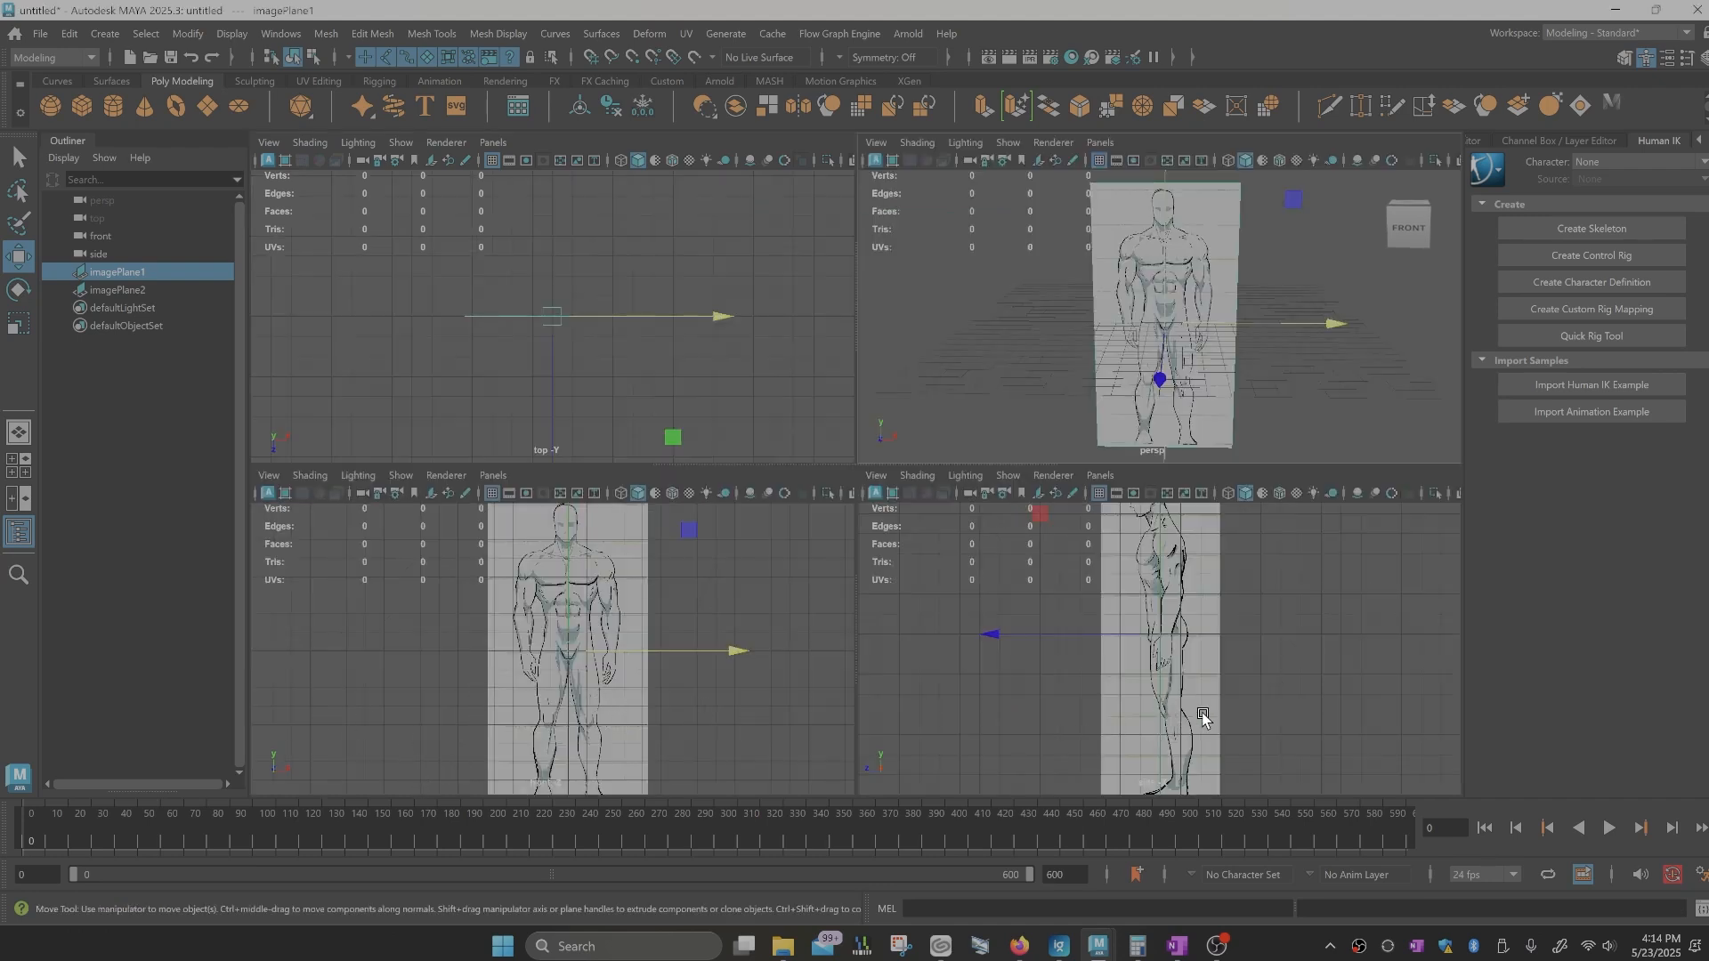
alt+drag(1102, 346, 1076, 361)
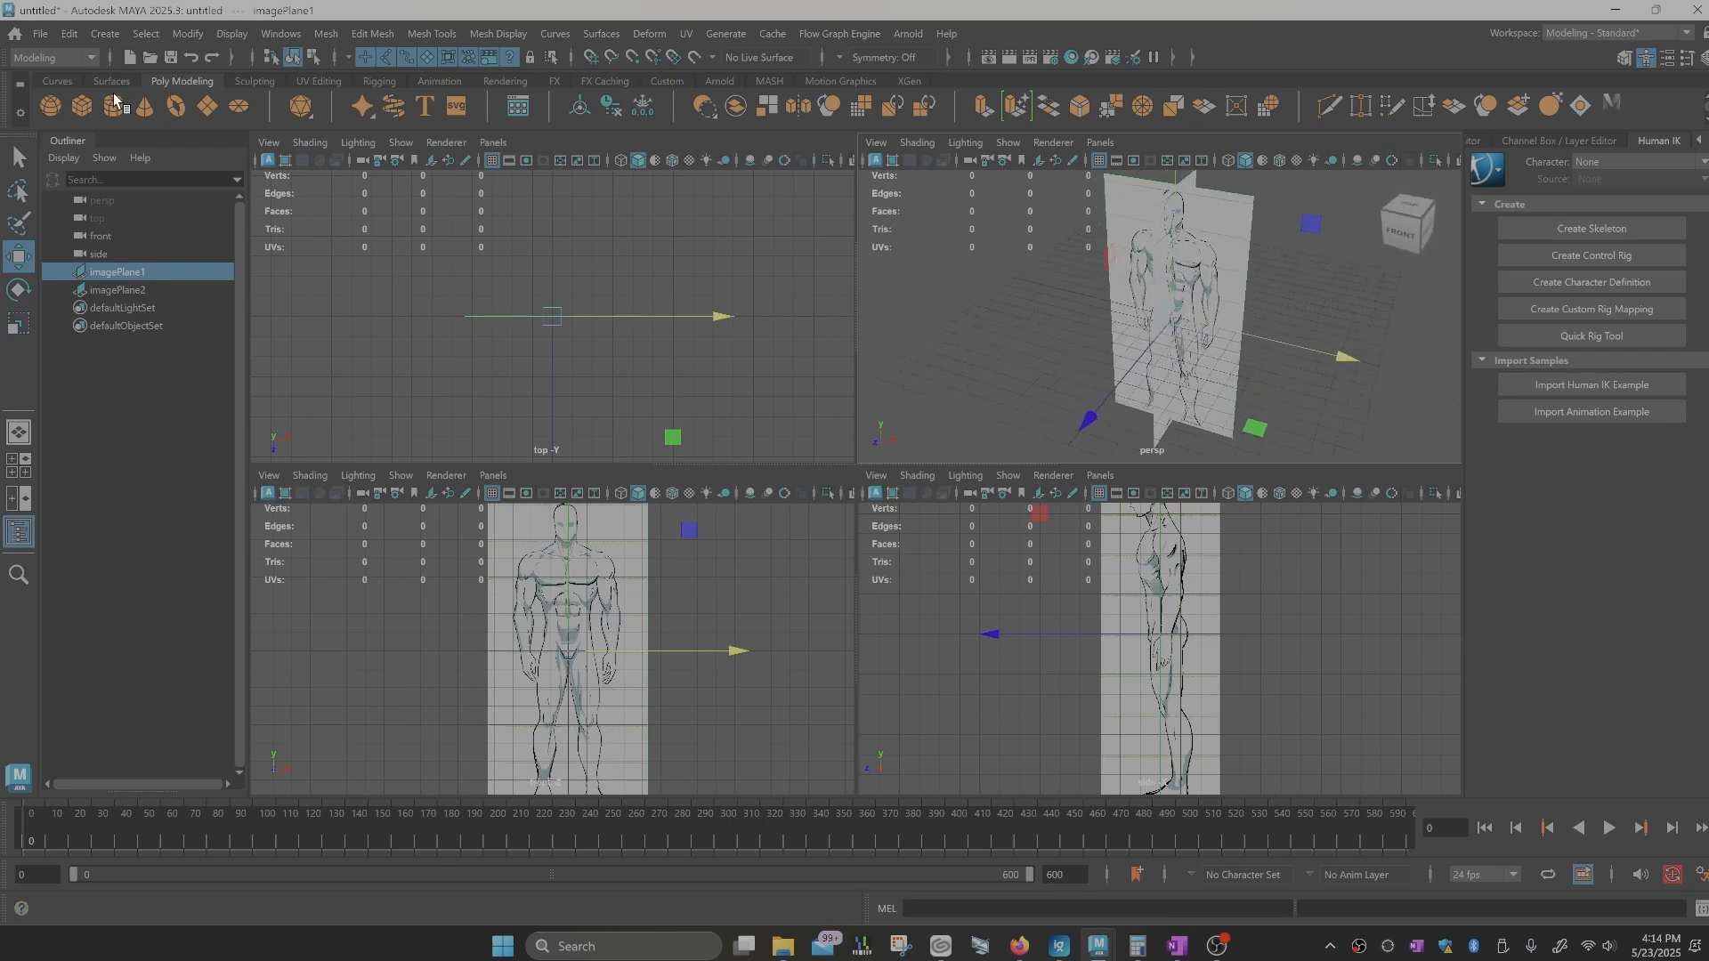
Step: Create a test polygon cube across the crossed image planes in the perspective view and delete it
click(85, 109)
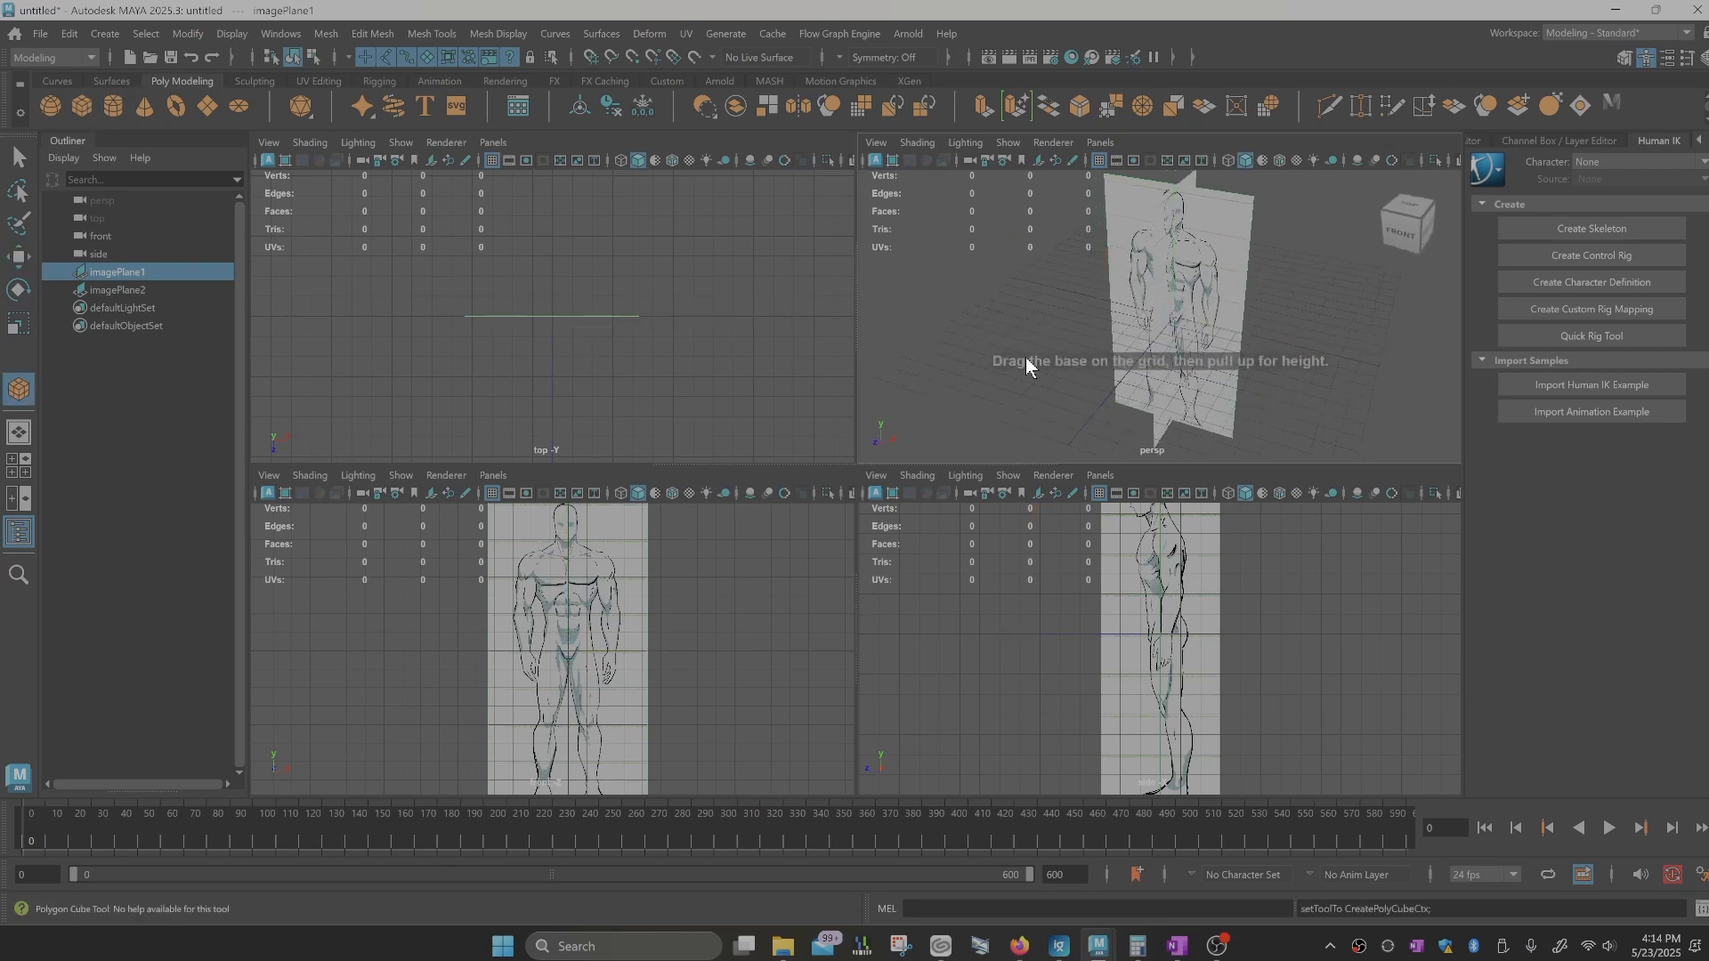
drag(1144, 316, 1214, 294)
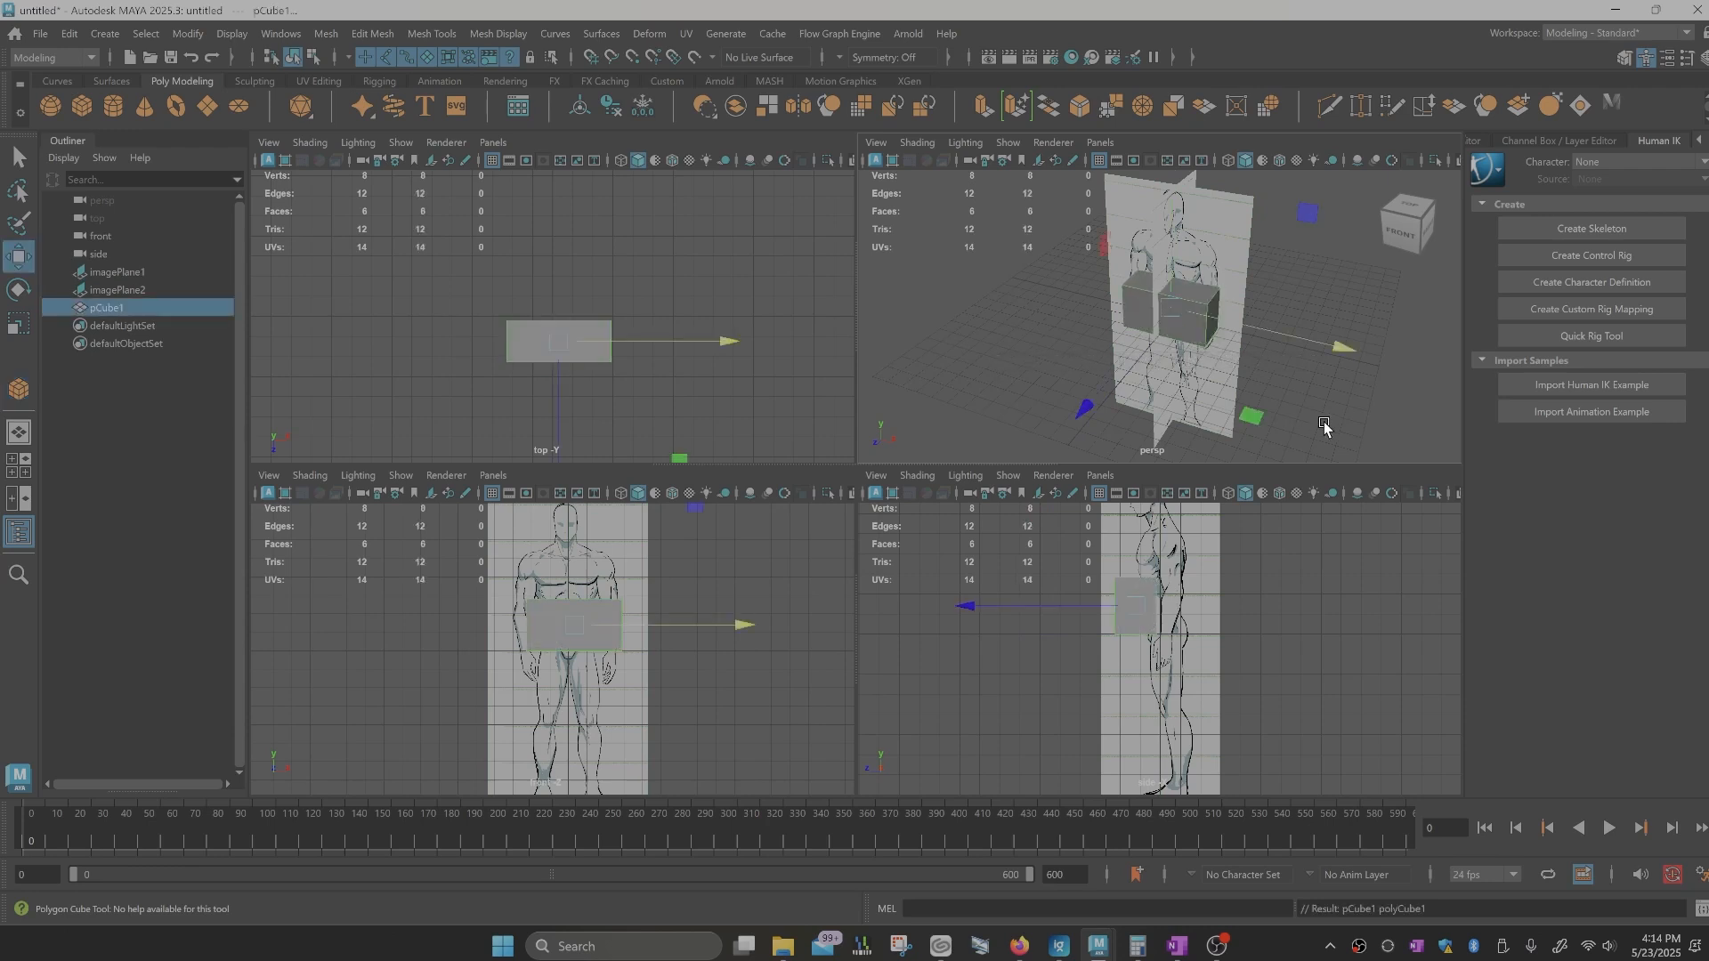
key(Delete)
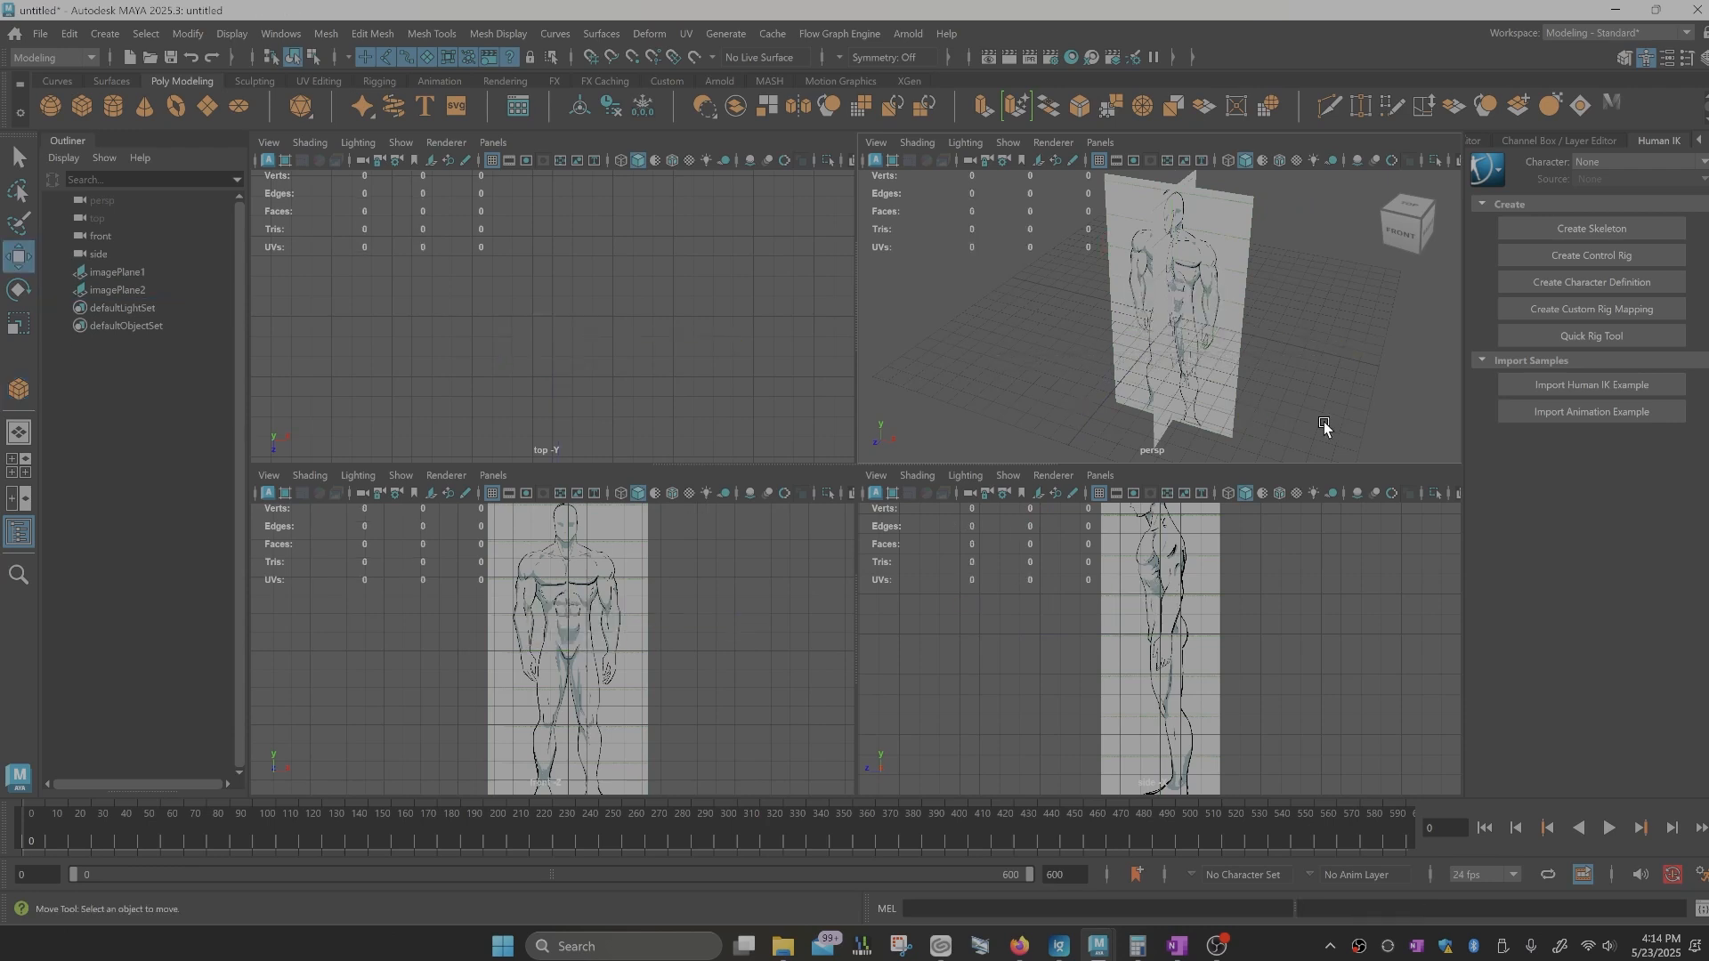
Step: Move the side image plane far out along negative X and the front image plane far back along negative Z, clear of the grid
click(1157, 330)
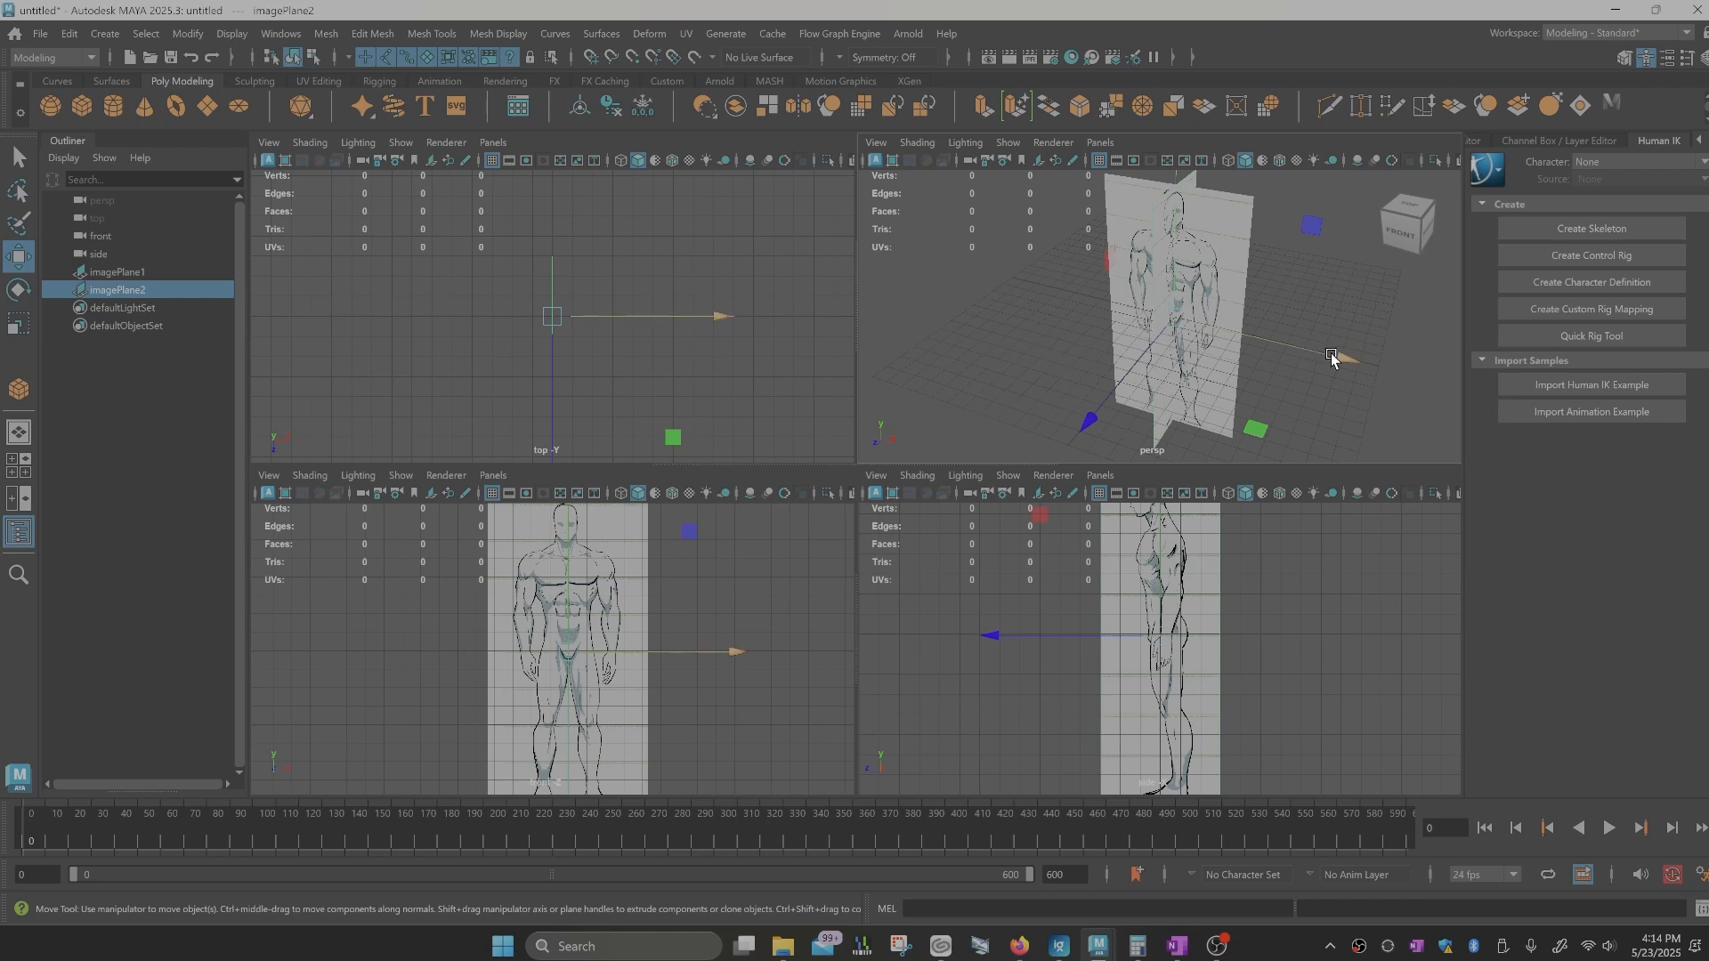
drag(1343, 355, 882, 251)
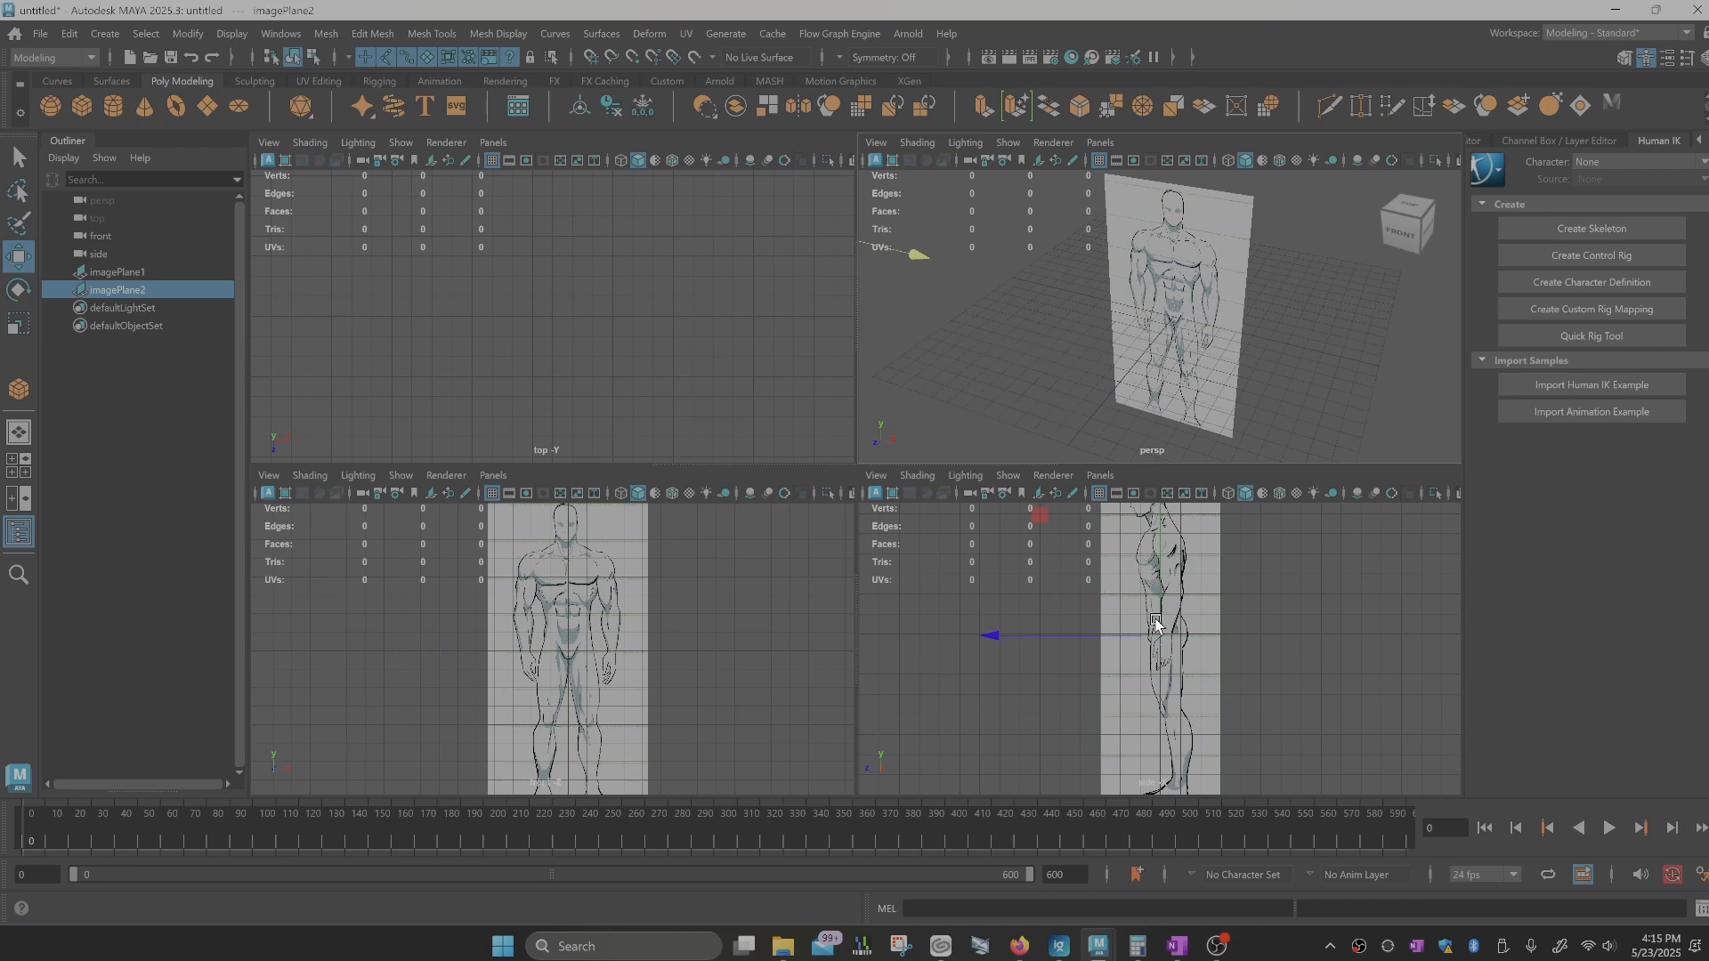
click(1158, 268)
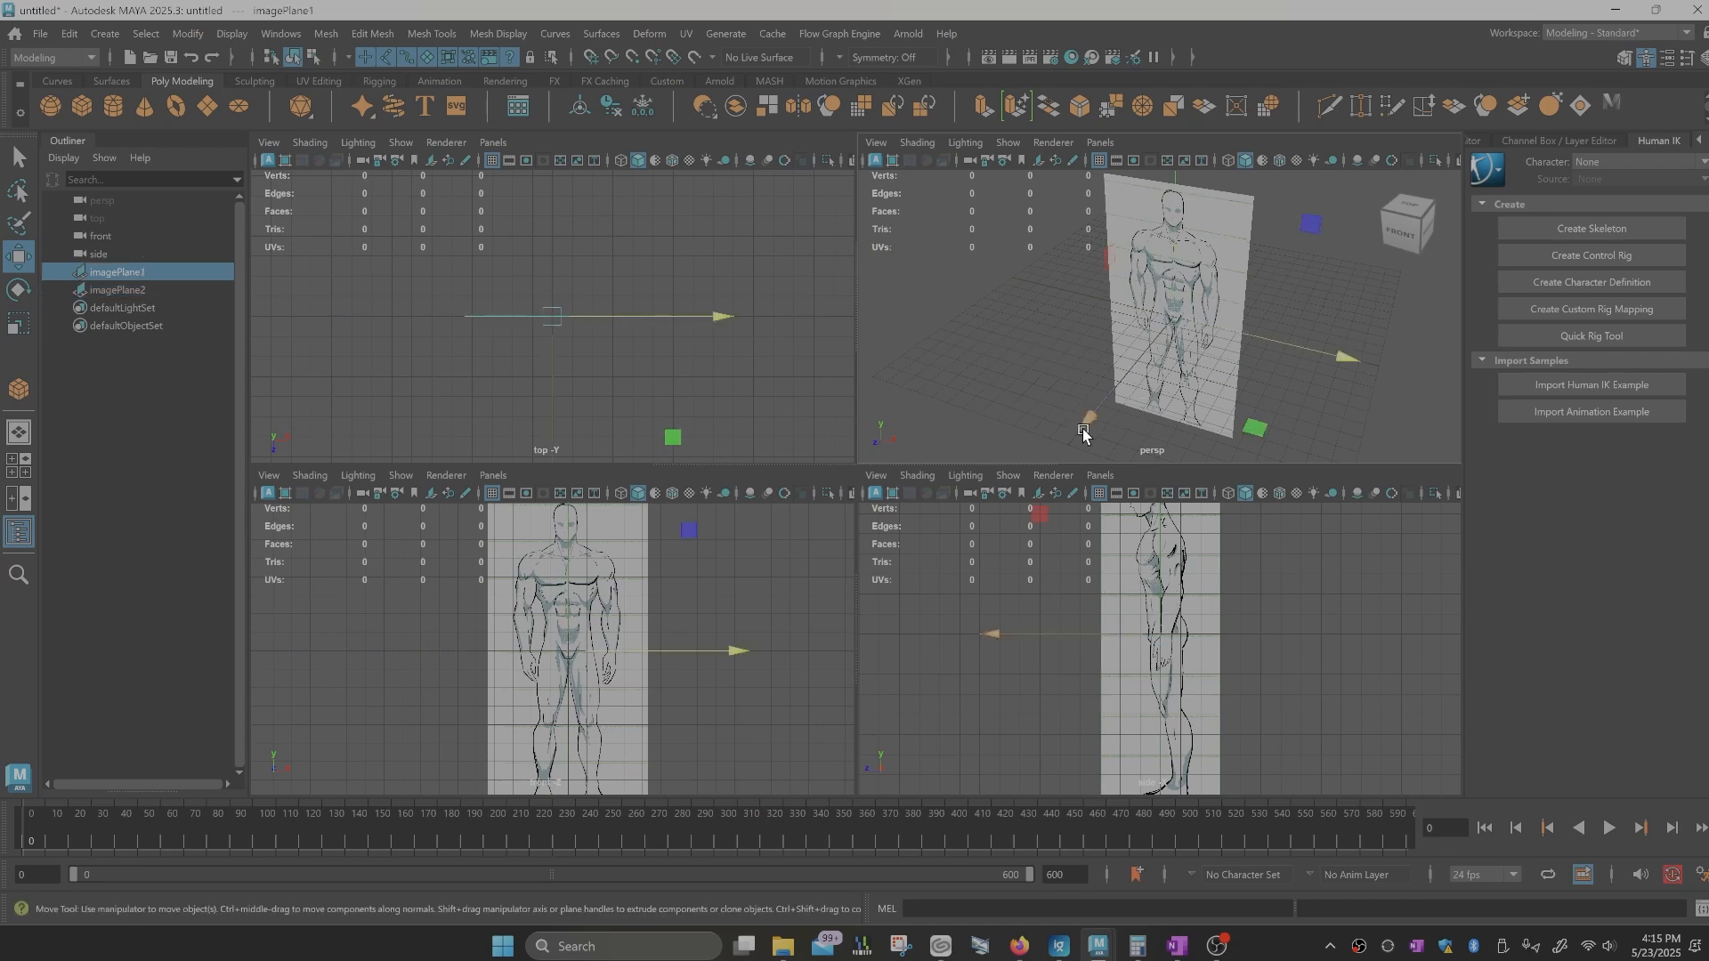
drag(1083, 434, 1288, 203)
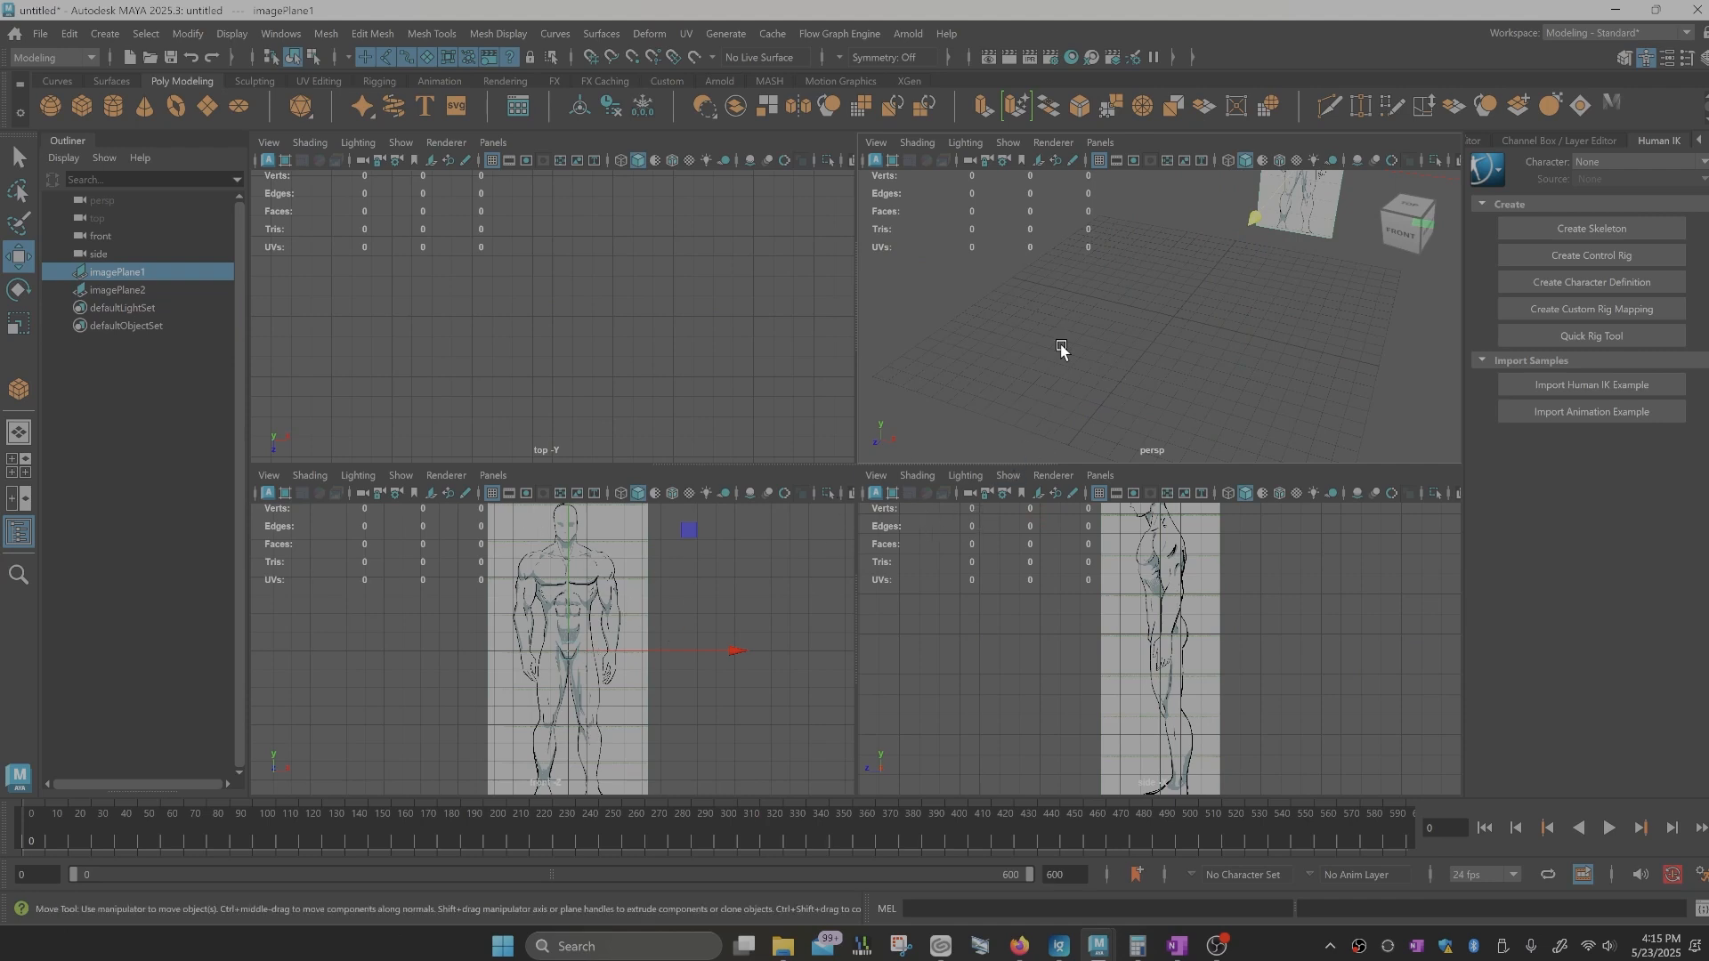
Step: Create a test polygon cylinder near the center of the cleared grid in the perspective view and delete it
scroll(1060, 346, up, 3)
alt+drag(1060, 346, 1072, 339)
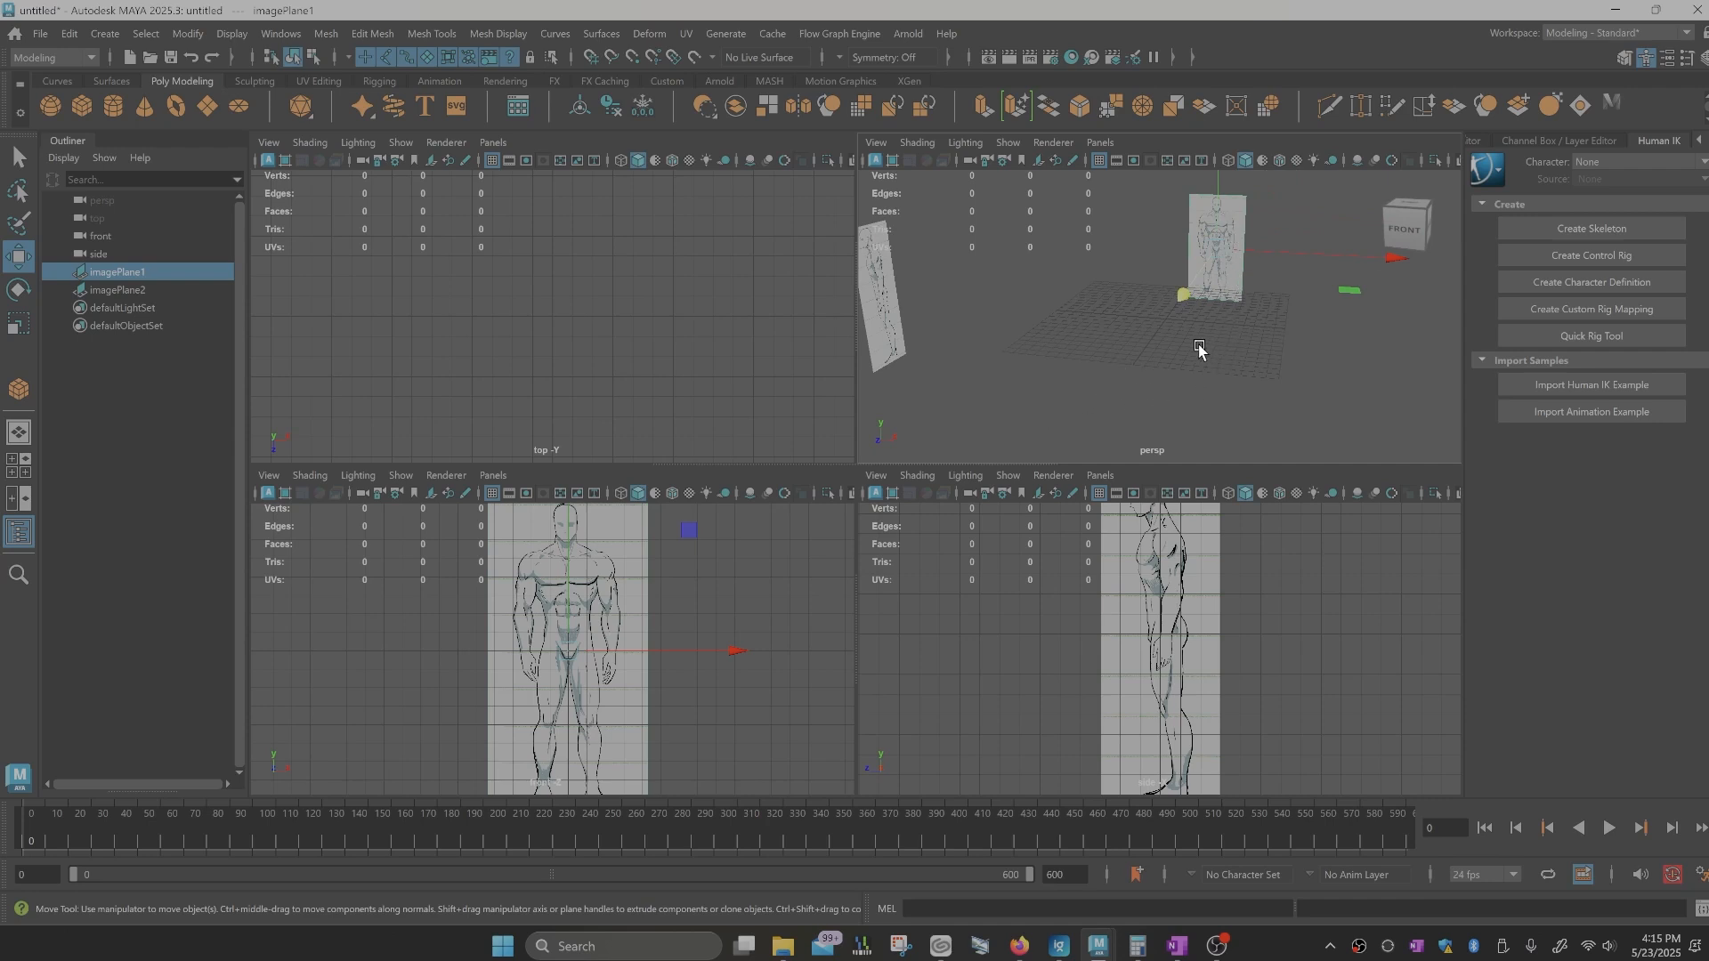
key(space)
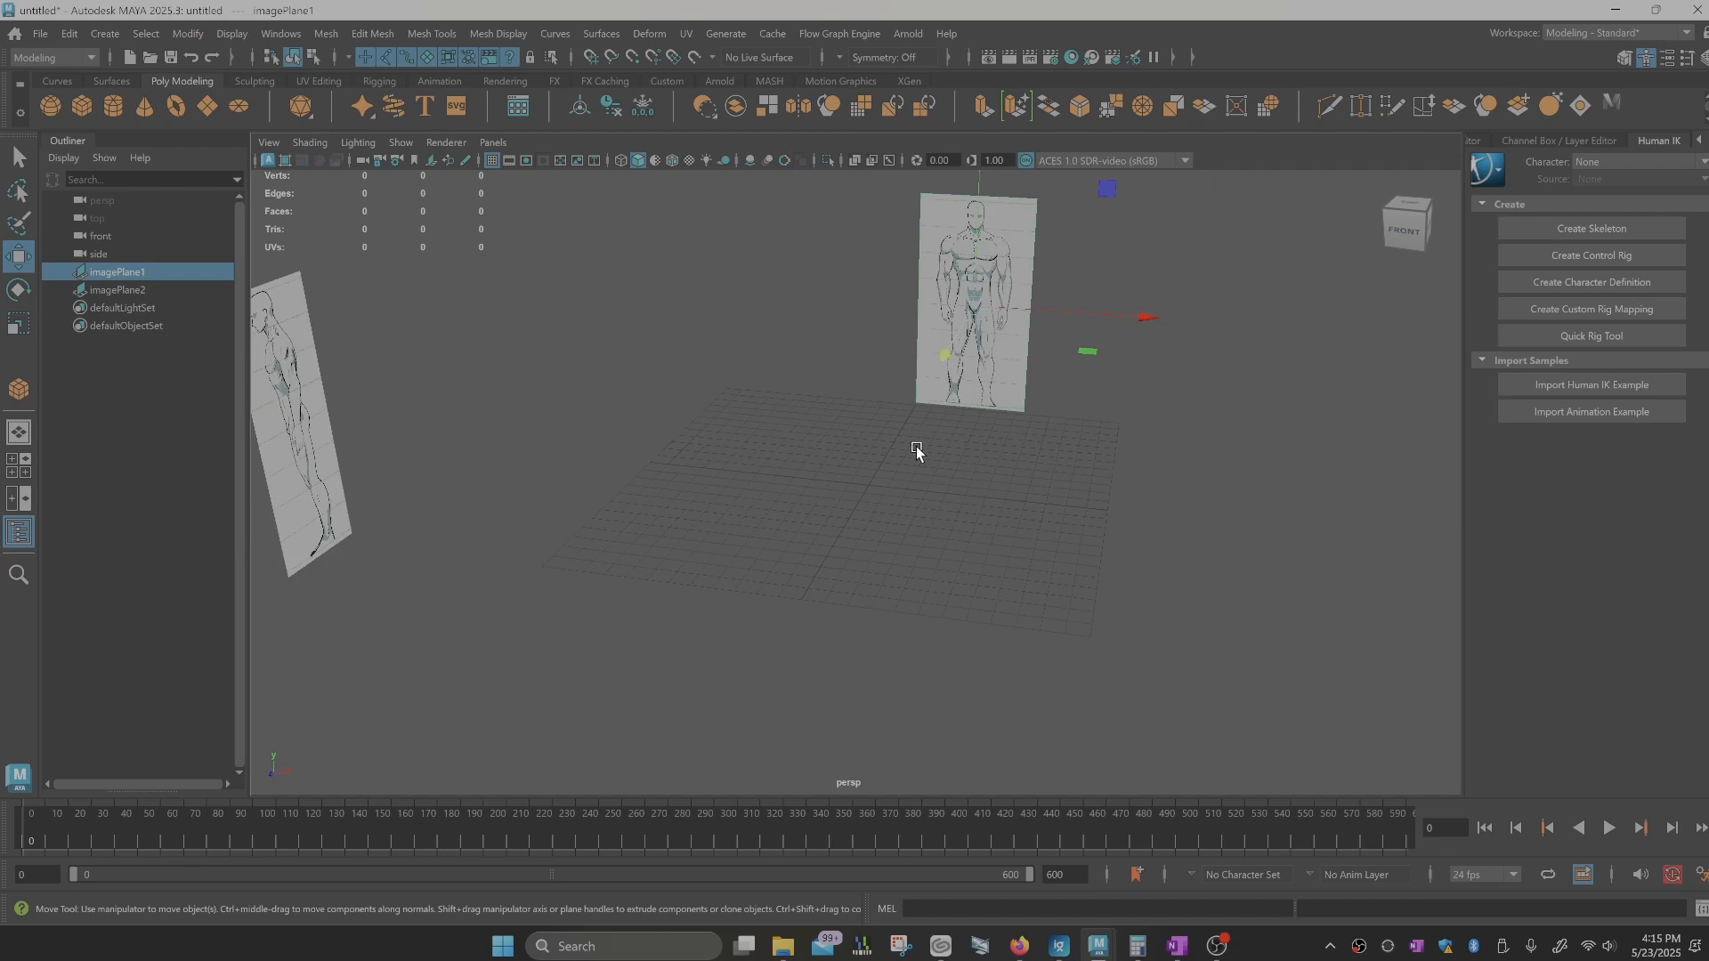
scroll(917, 436, up, 3)
alt+drag(920, 427, 786, 478)
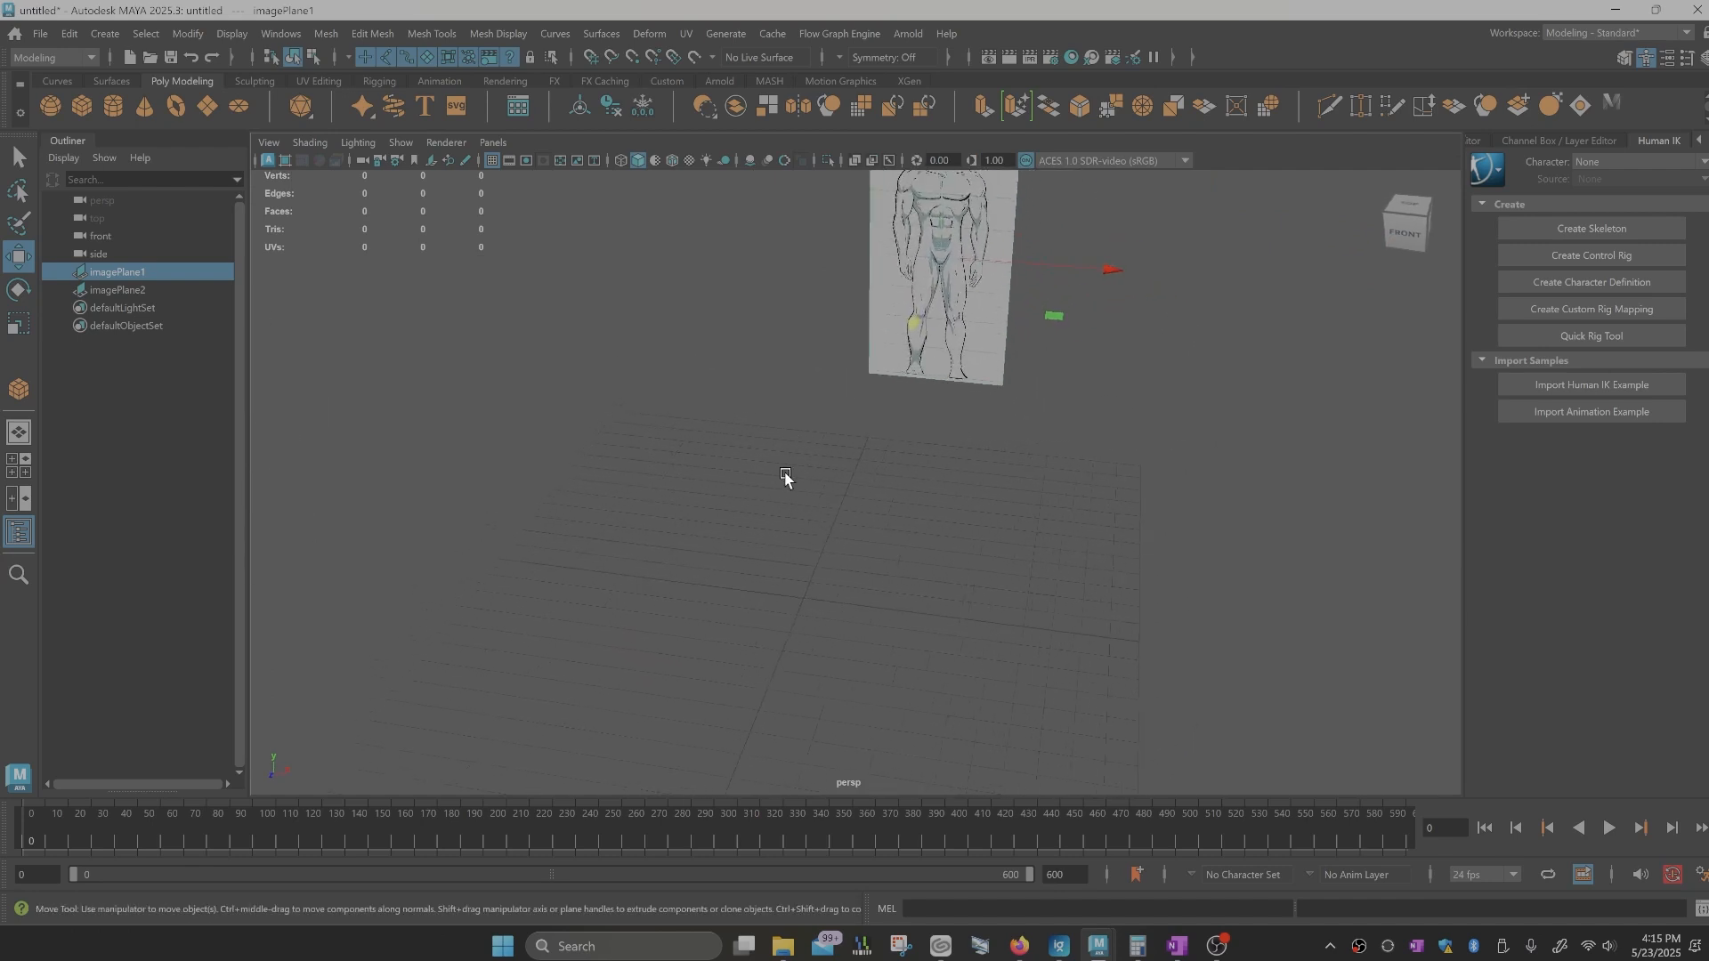
click(112, 105)
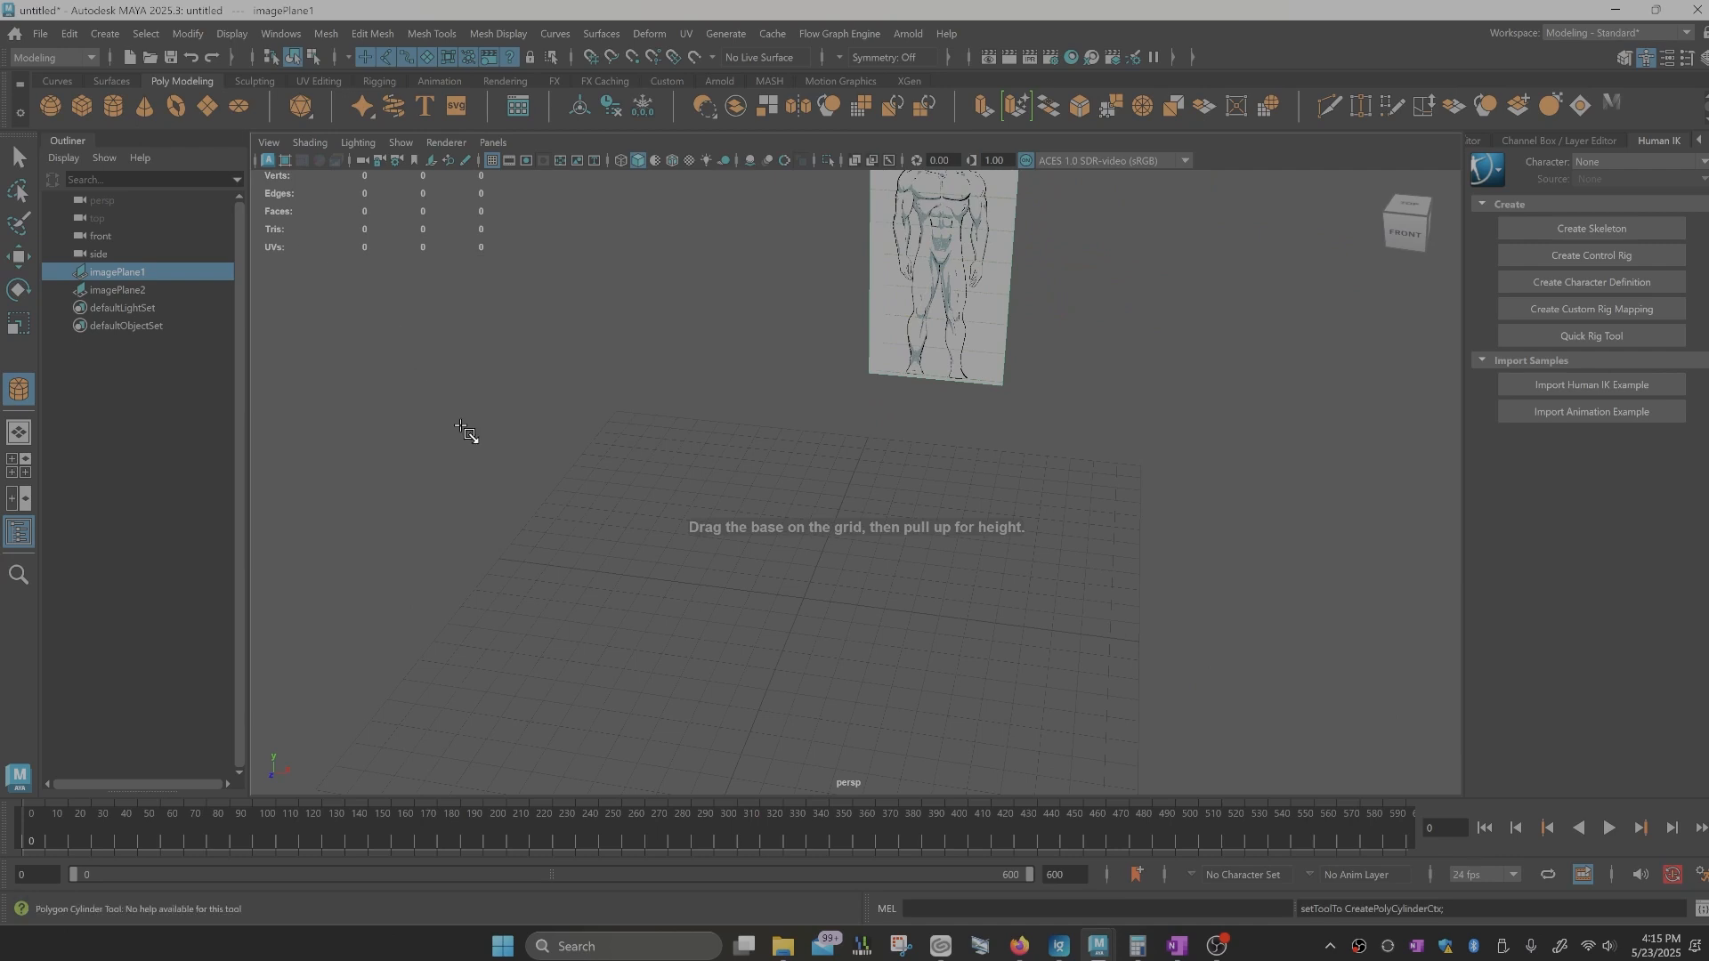
drag(788, 583, 813, 499)
alt+drag(870, 596, 854, 595)
key(Delete)
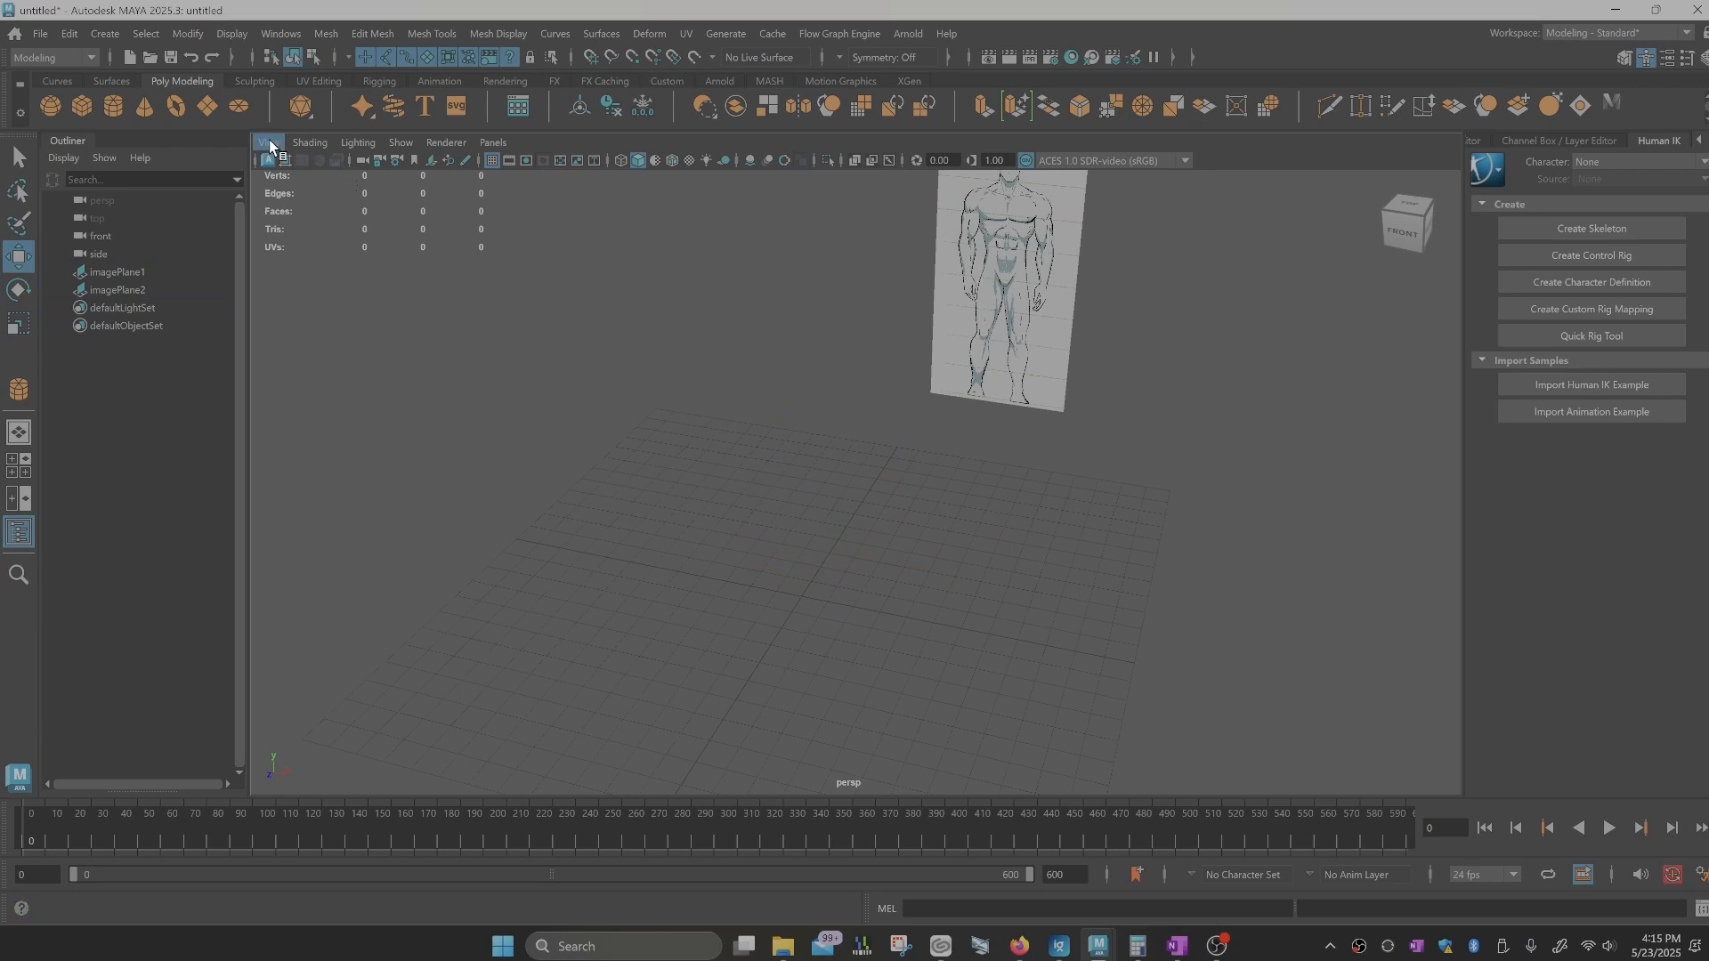
Step: Turn off Interactive Creation for polygon primitives and create a polygon cylinder at the origin
click(105, 34)
mouse_move(116, 97)
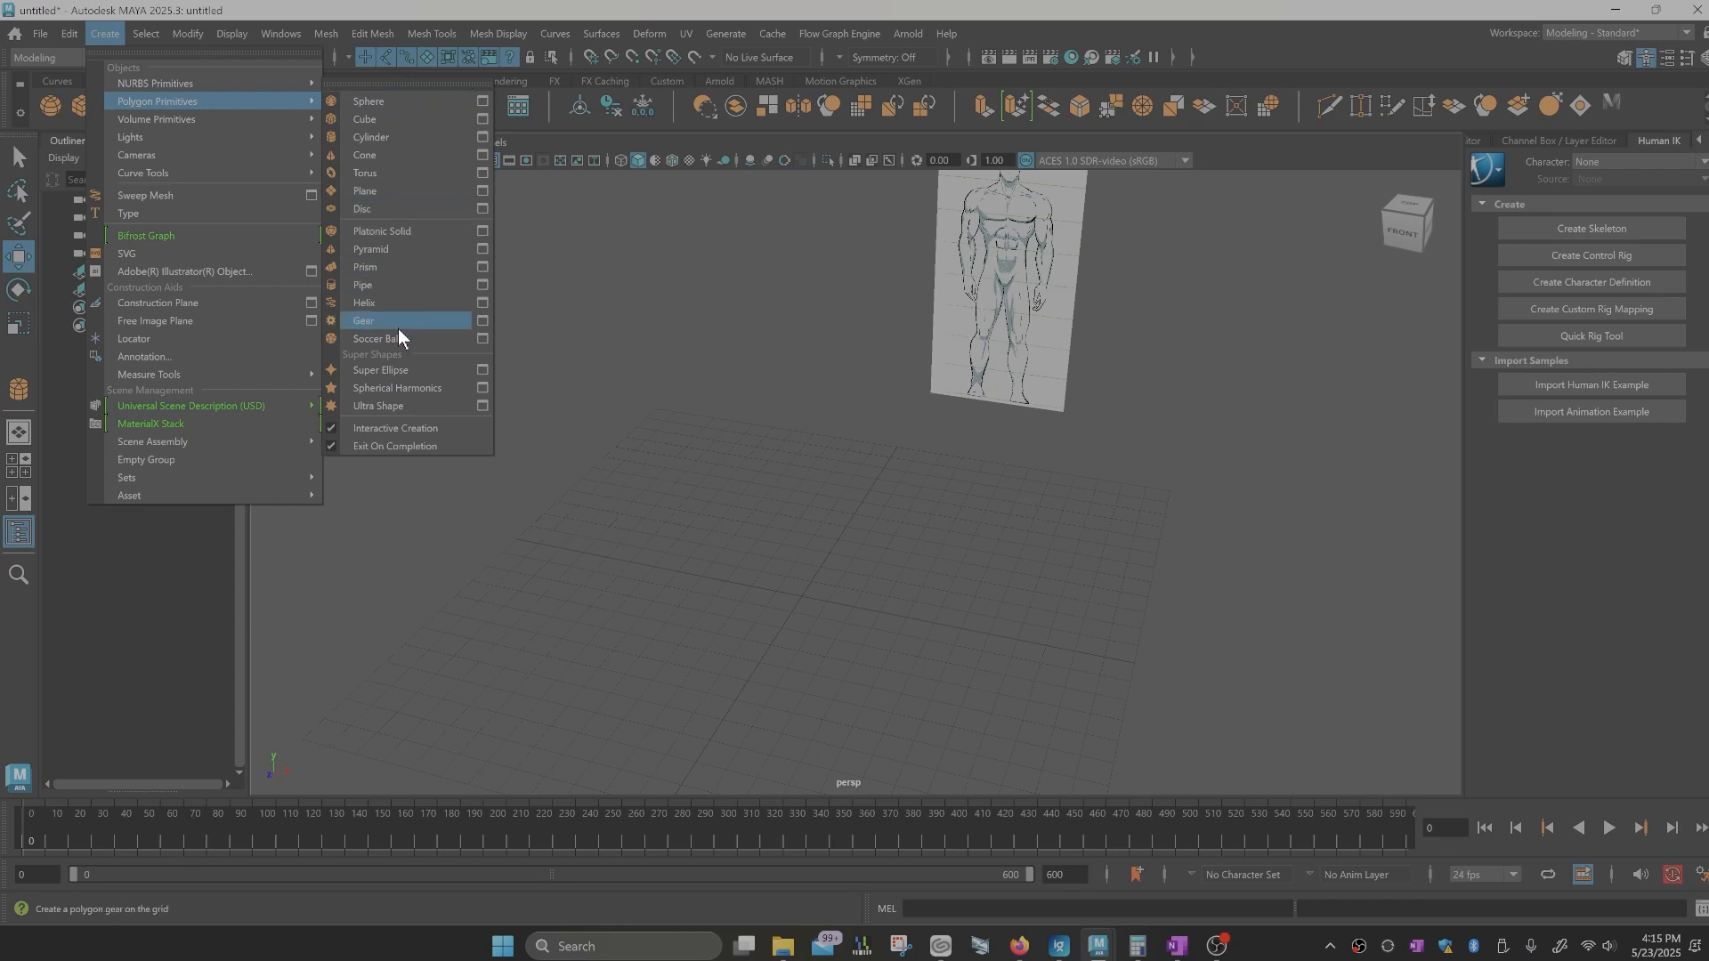
click(333, 432)
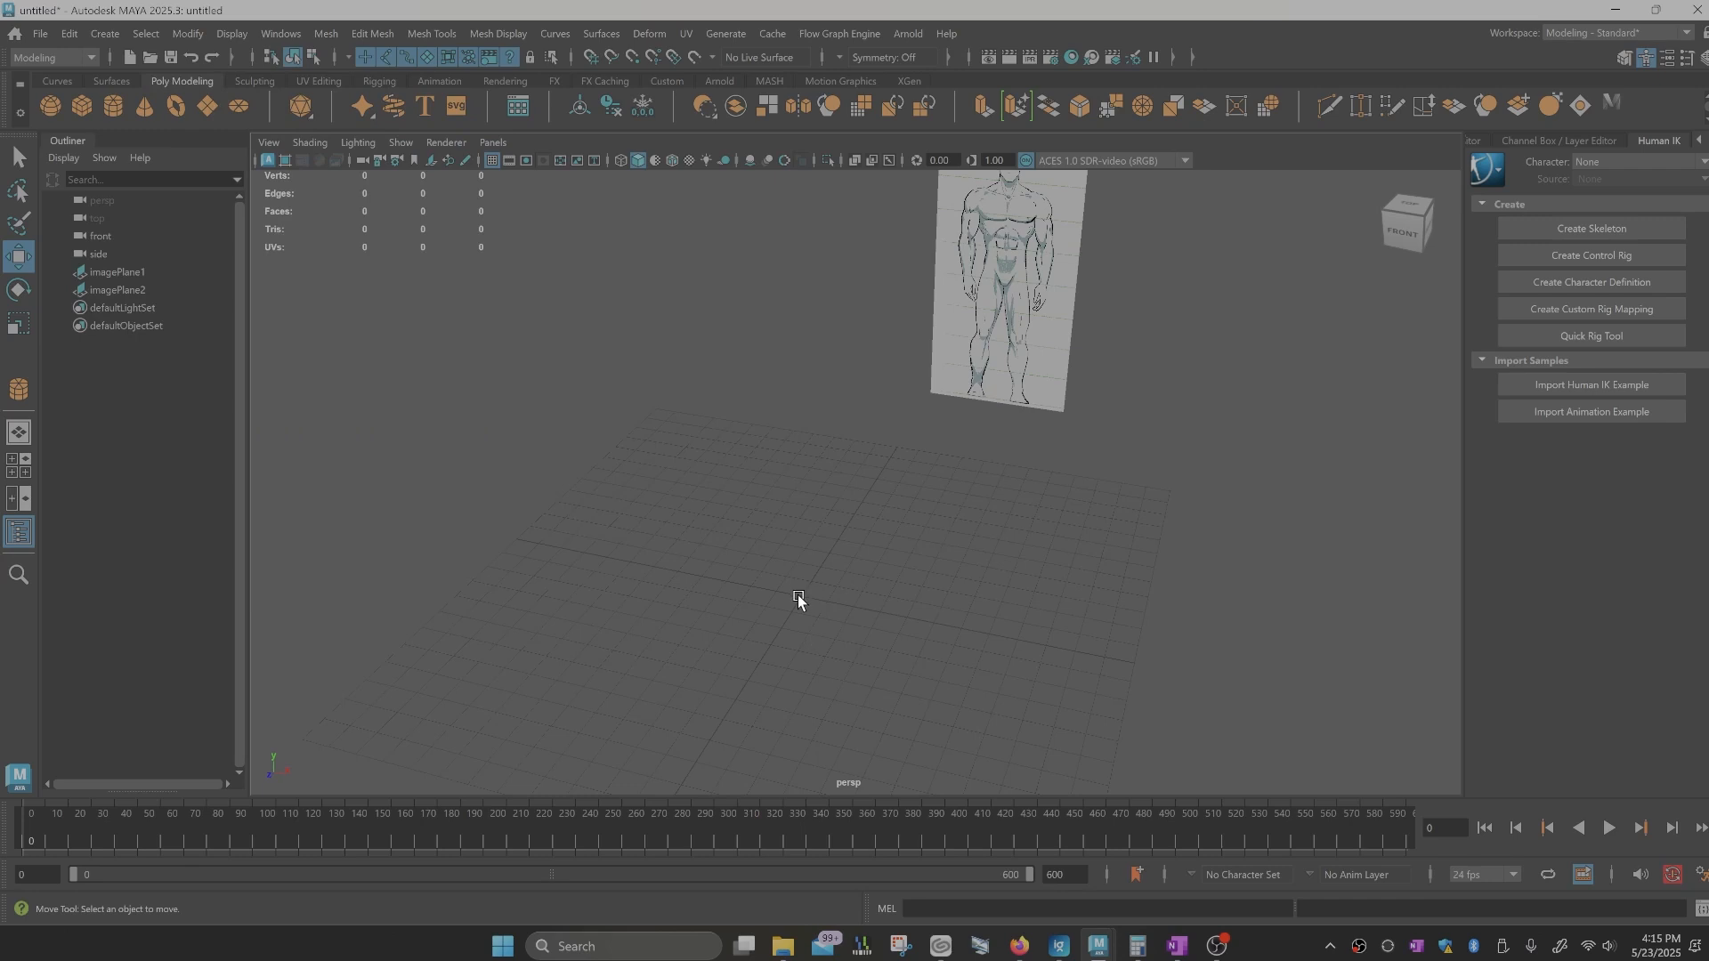
click(115, 110)
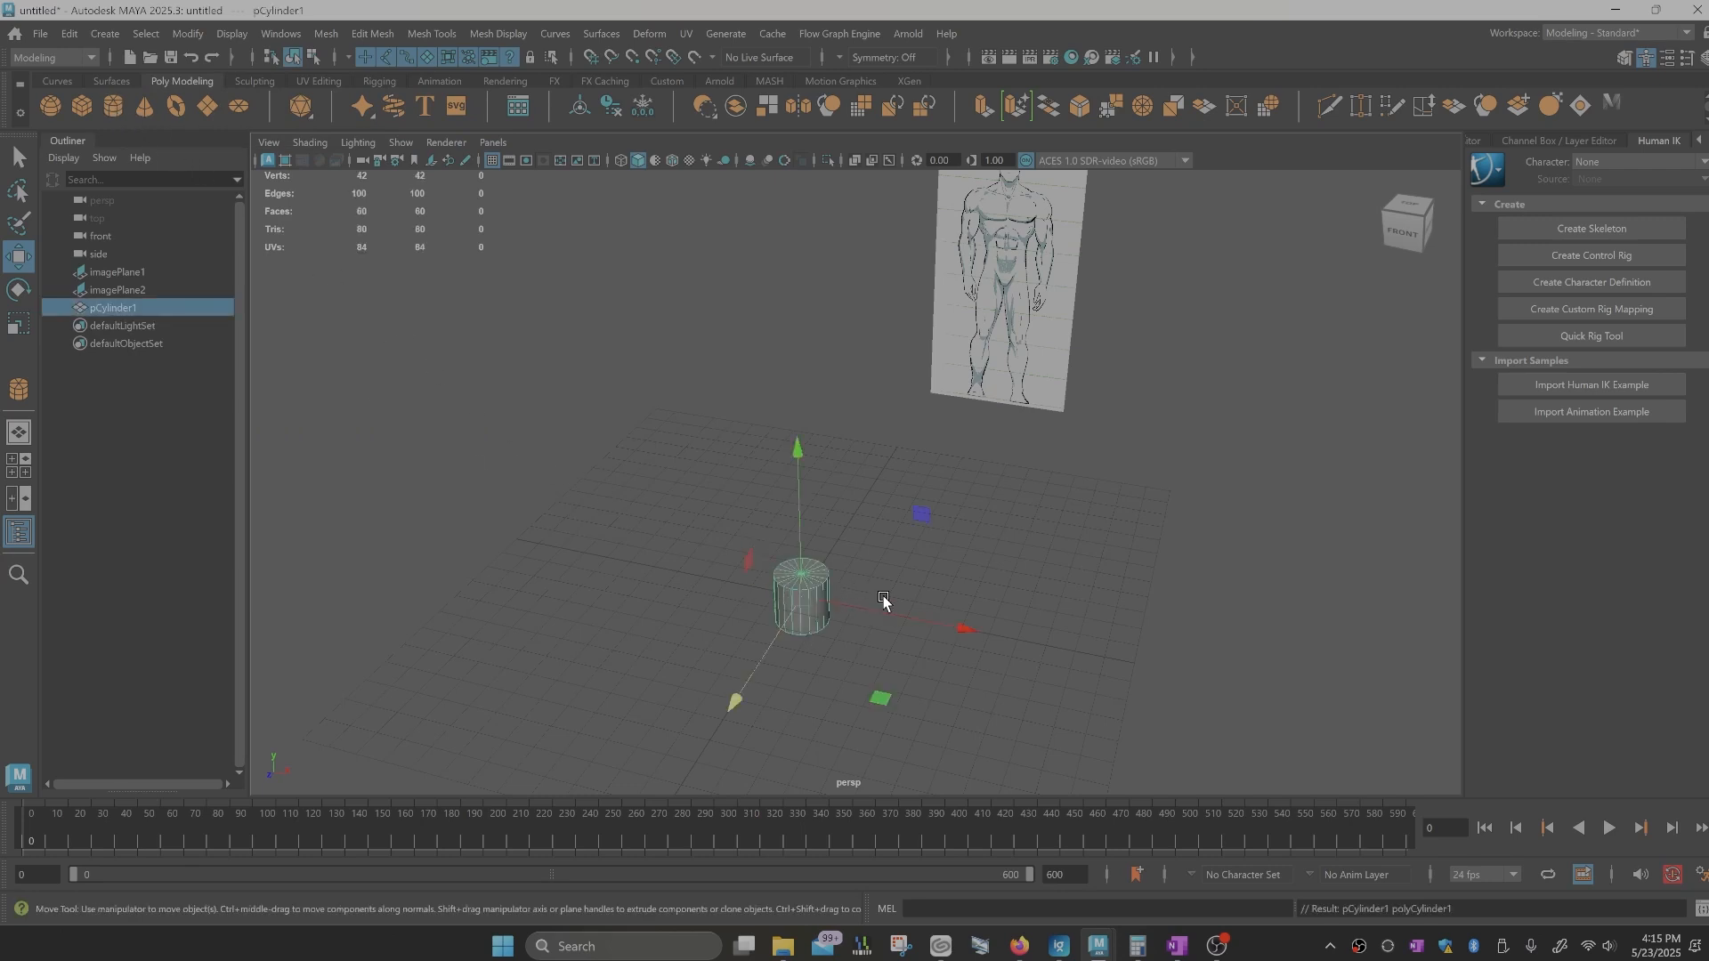
Step: Set the cylinder's Subdivisions Axis to 8 and Subdivisions Caps to 0
click(1703, 58)
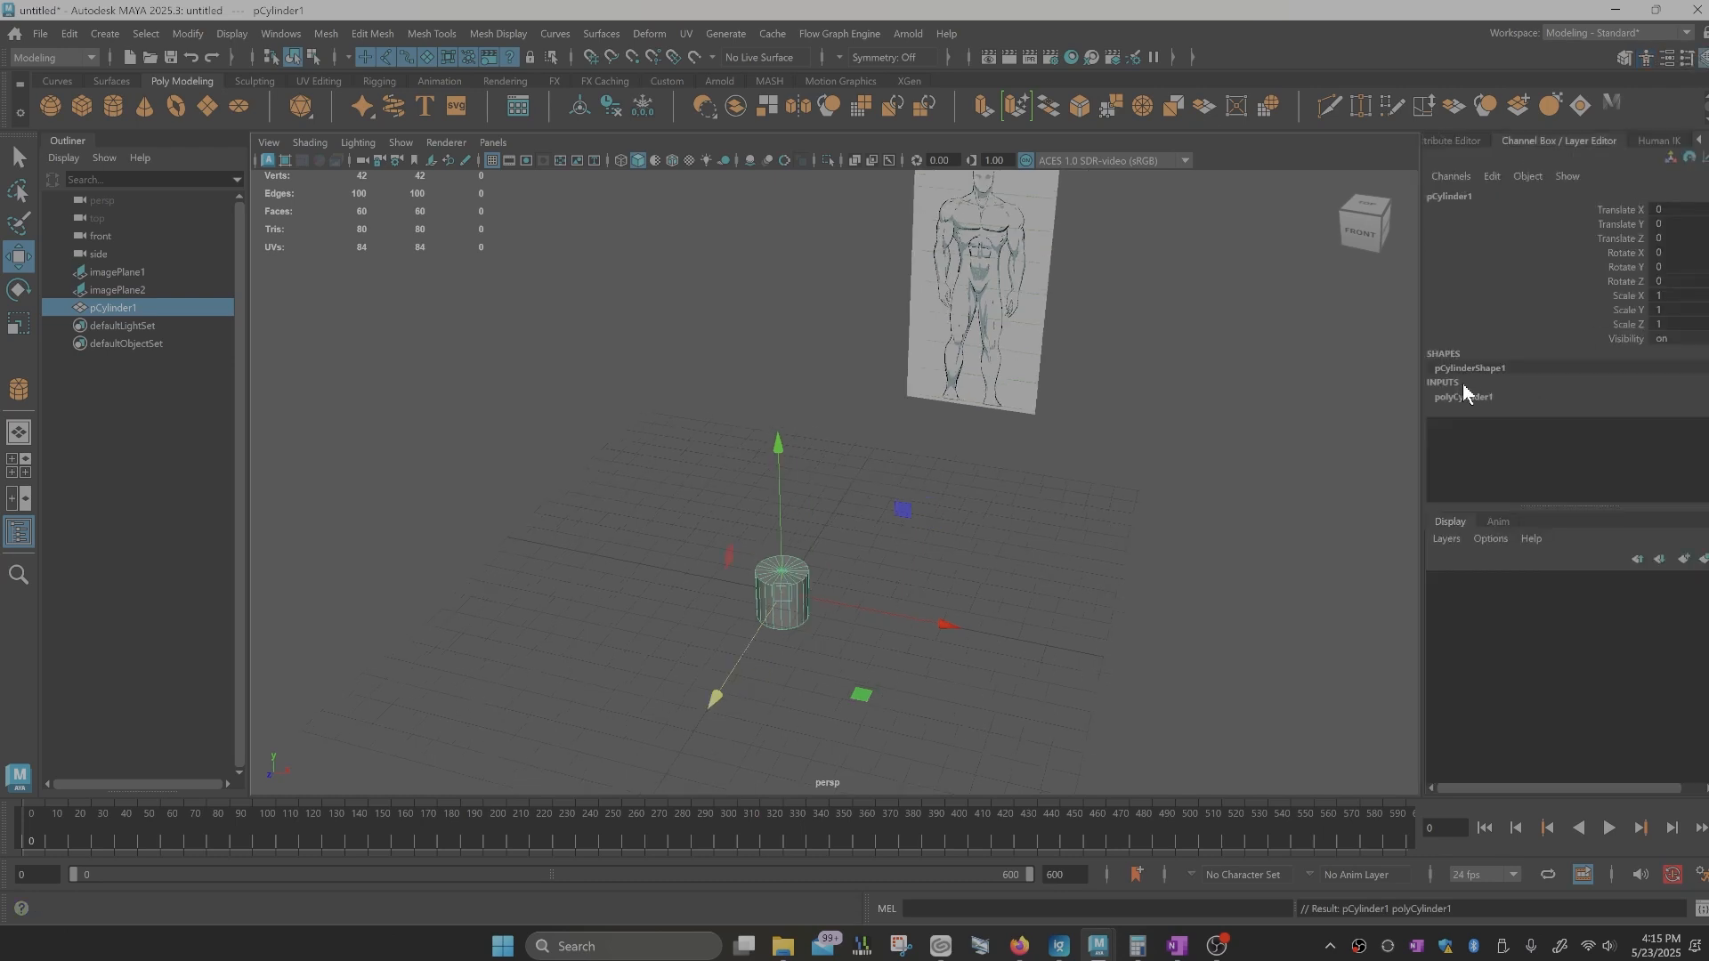
click(1465, 396)
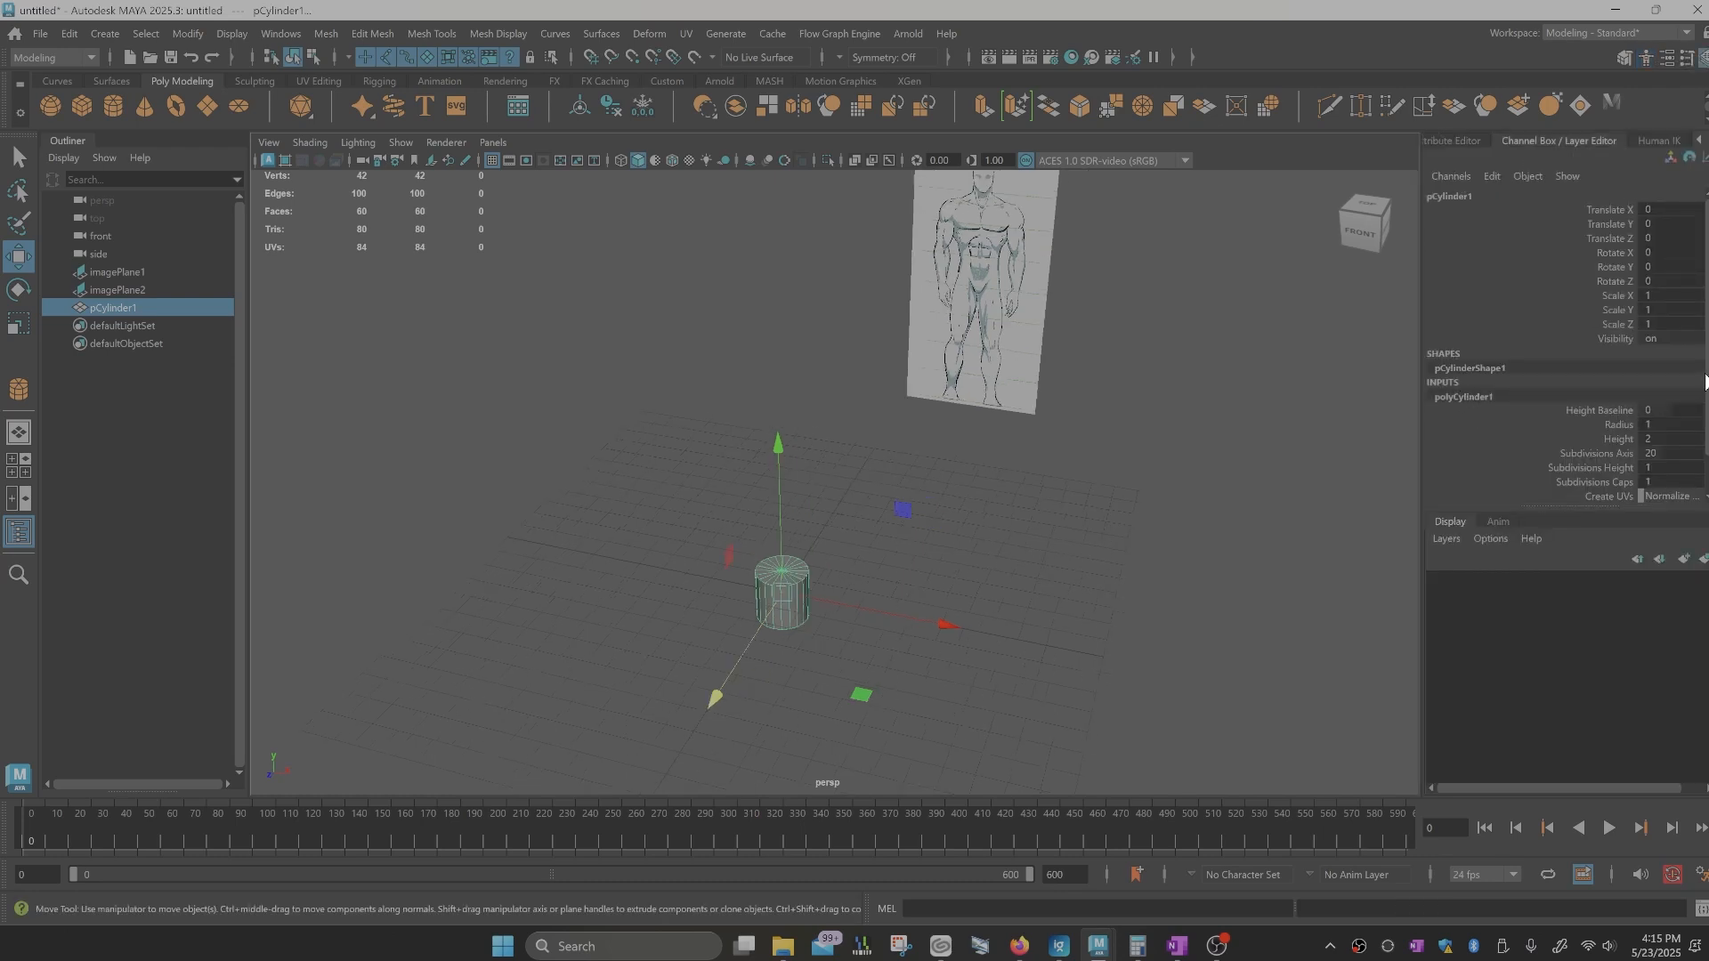
scroll(1682, 431, down, 1)
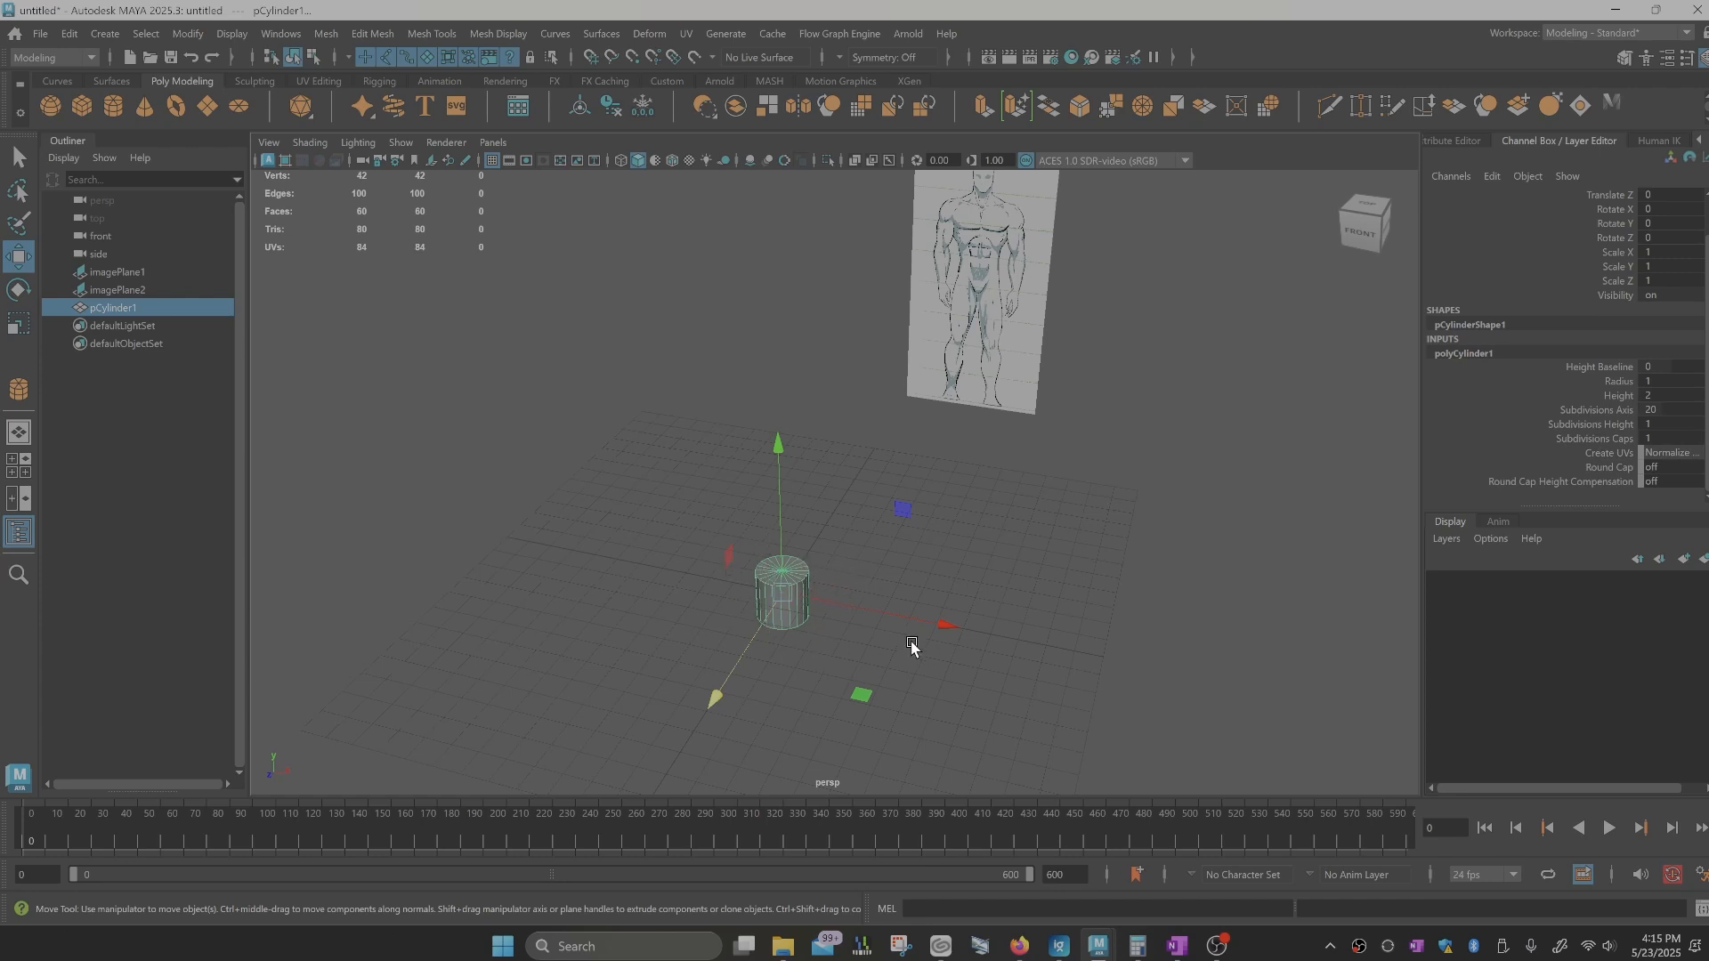
double_click(1645, 409)
text(8)
key(Return)
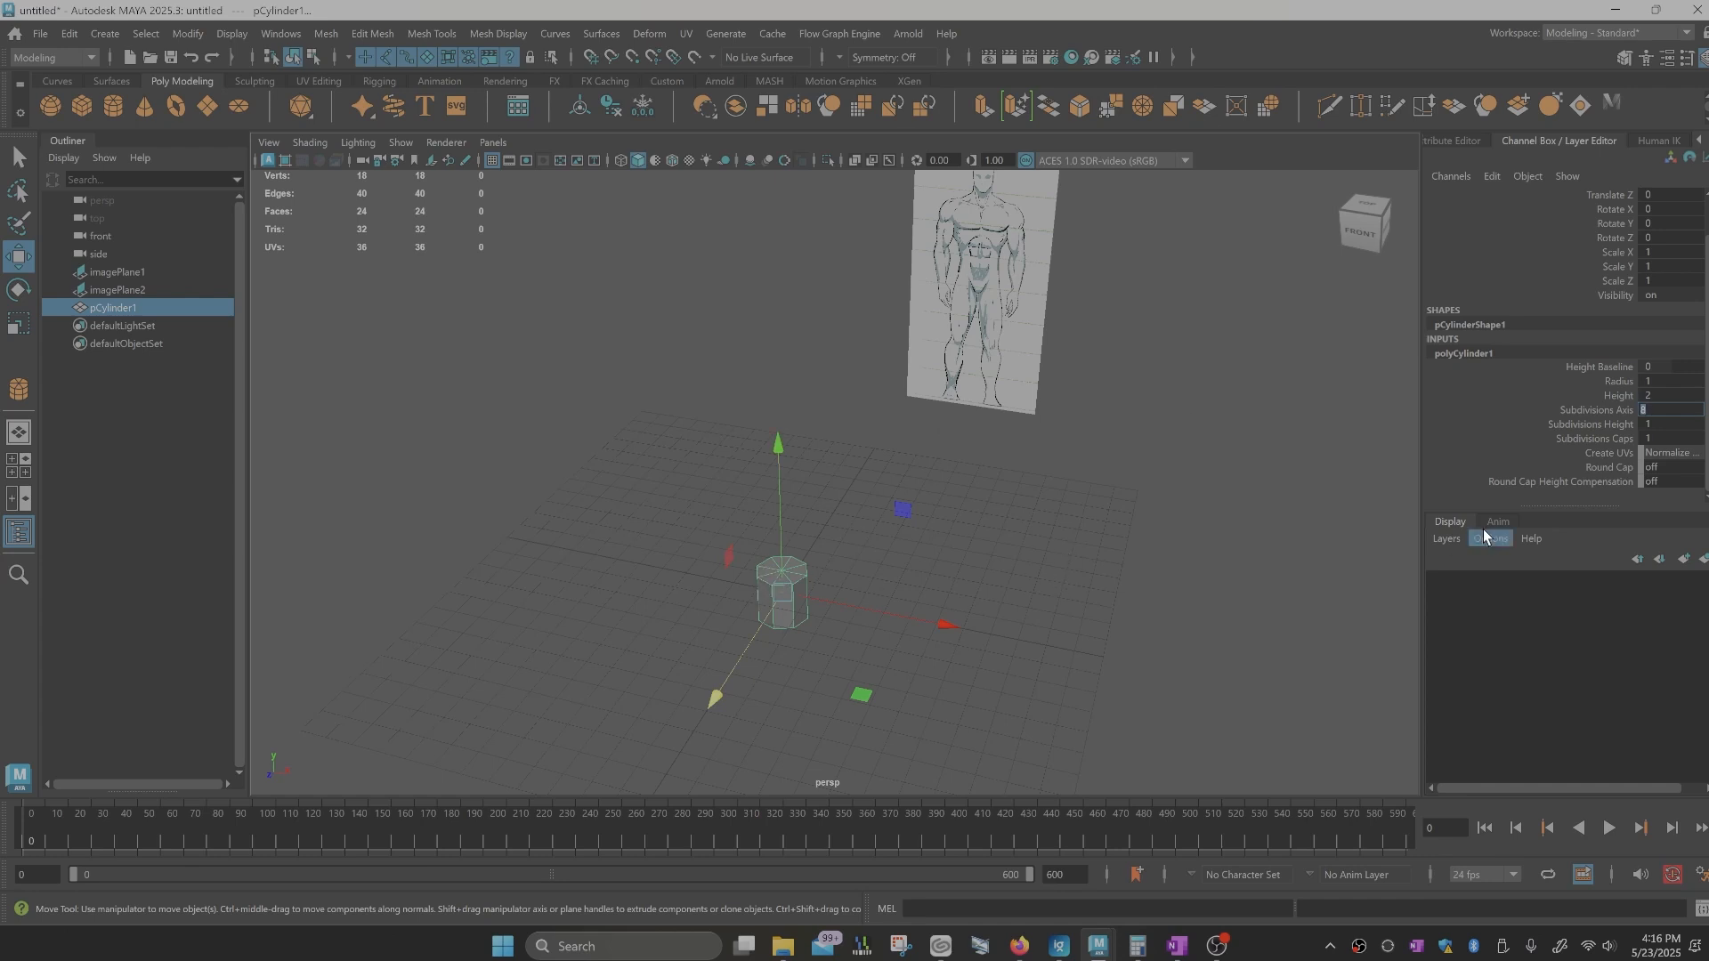
click(1657, 437)
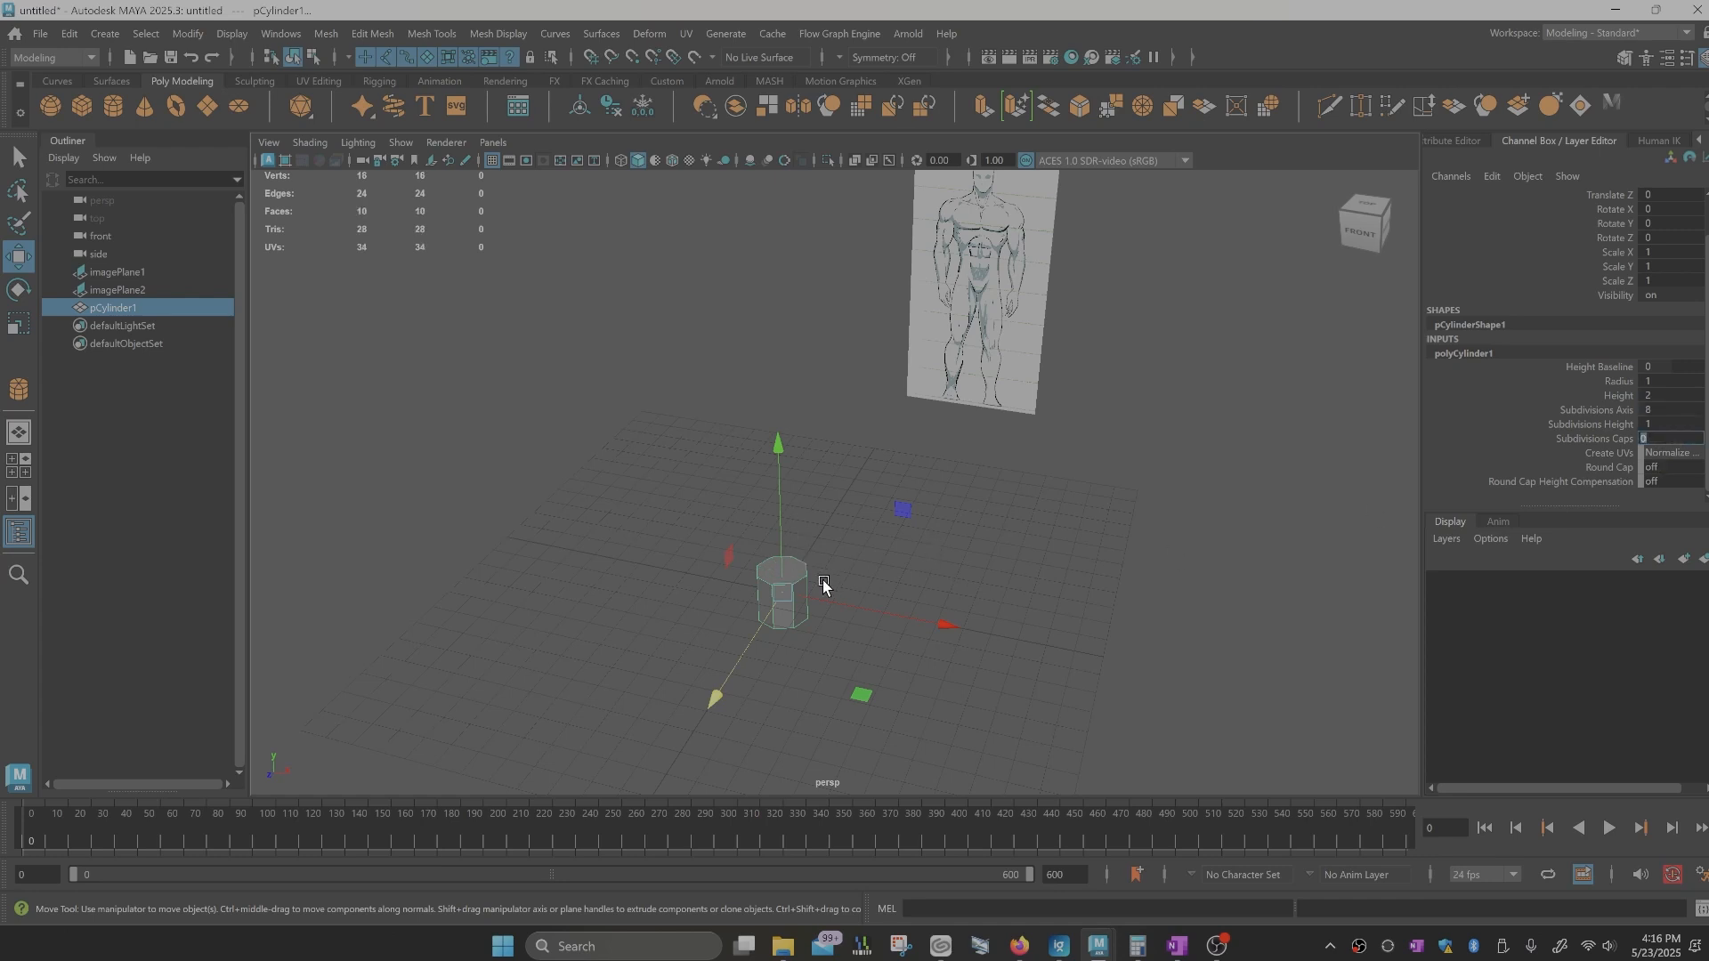
Step: Move the cylinder about 2.67 along X, duplicate it, and move the copy off the grid to about X 18.64, Z -15.45
drag(947, 621, 1025, 612)
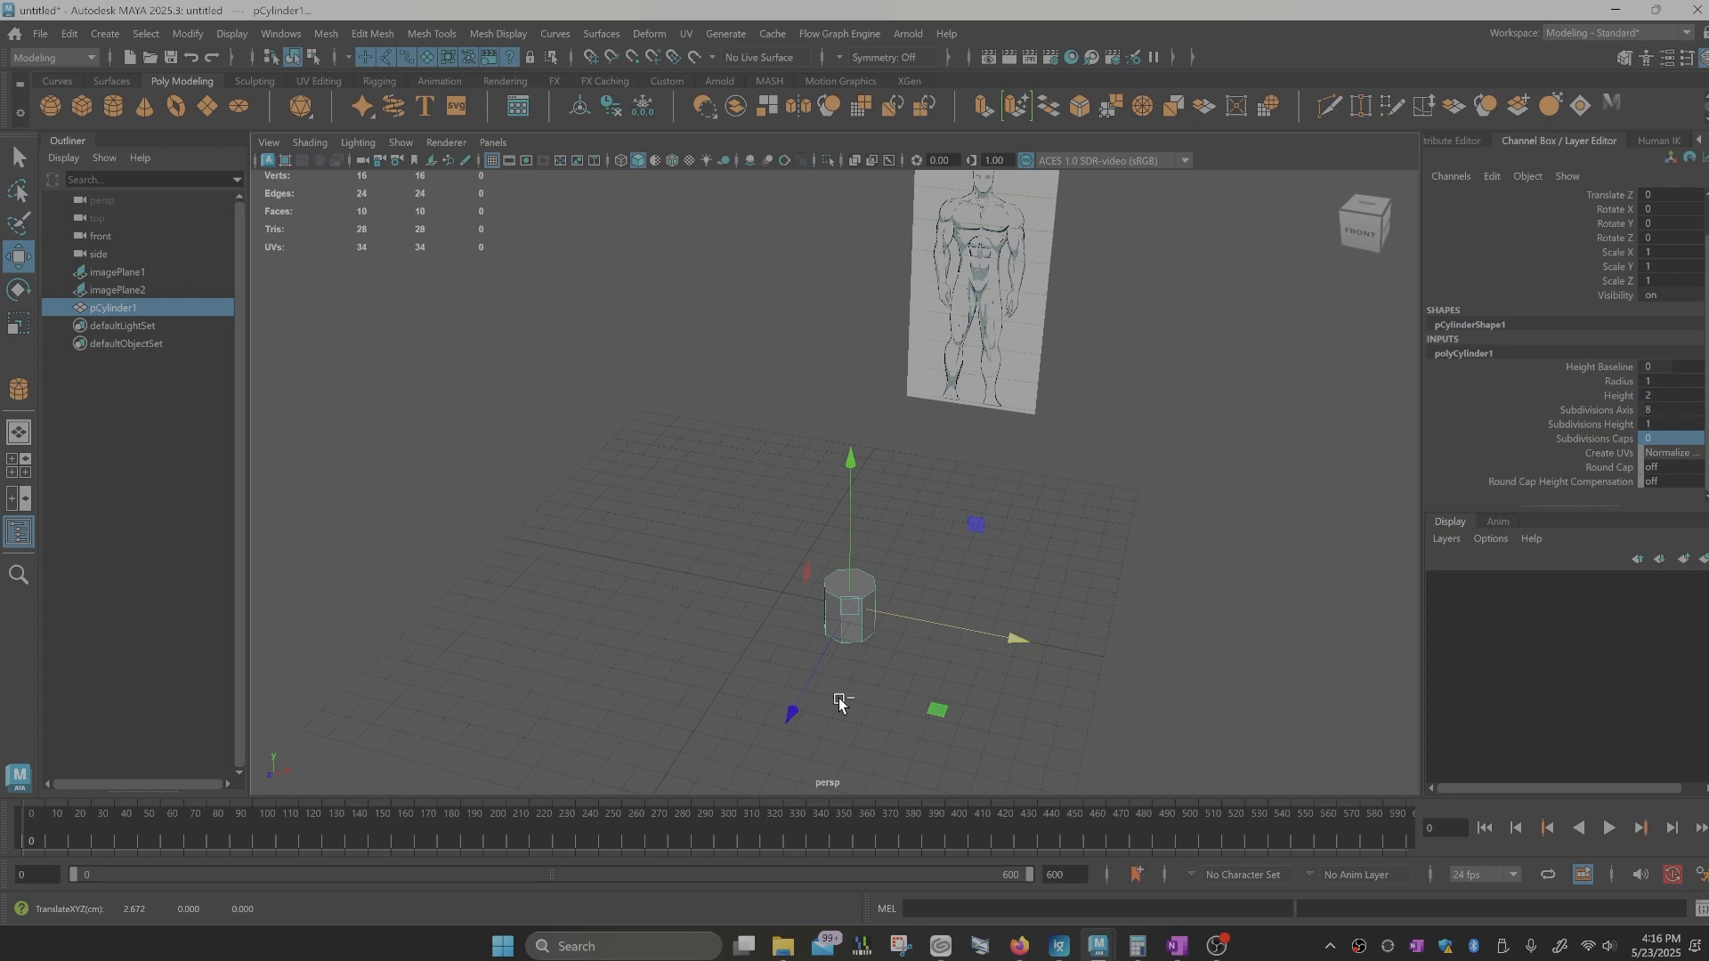
key(ctrl+d)
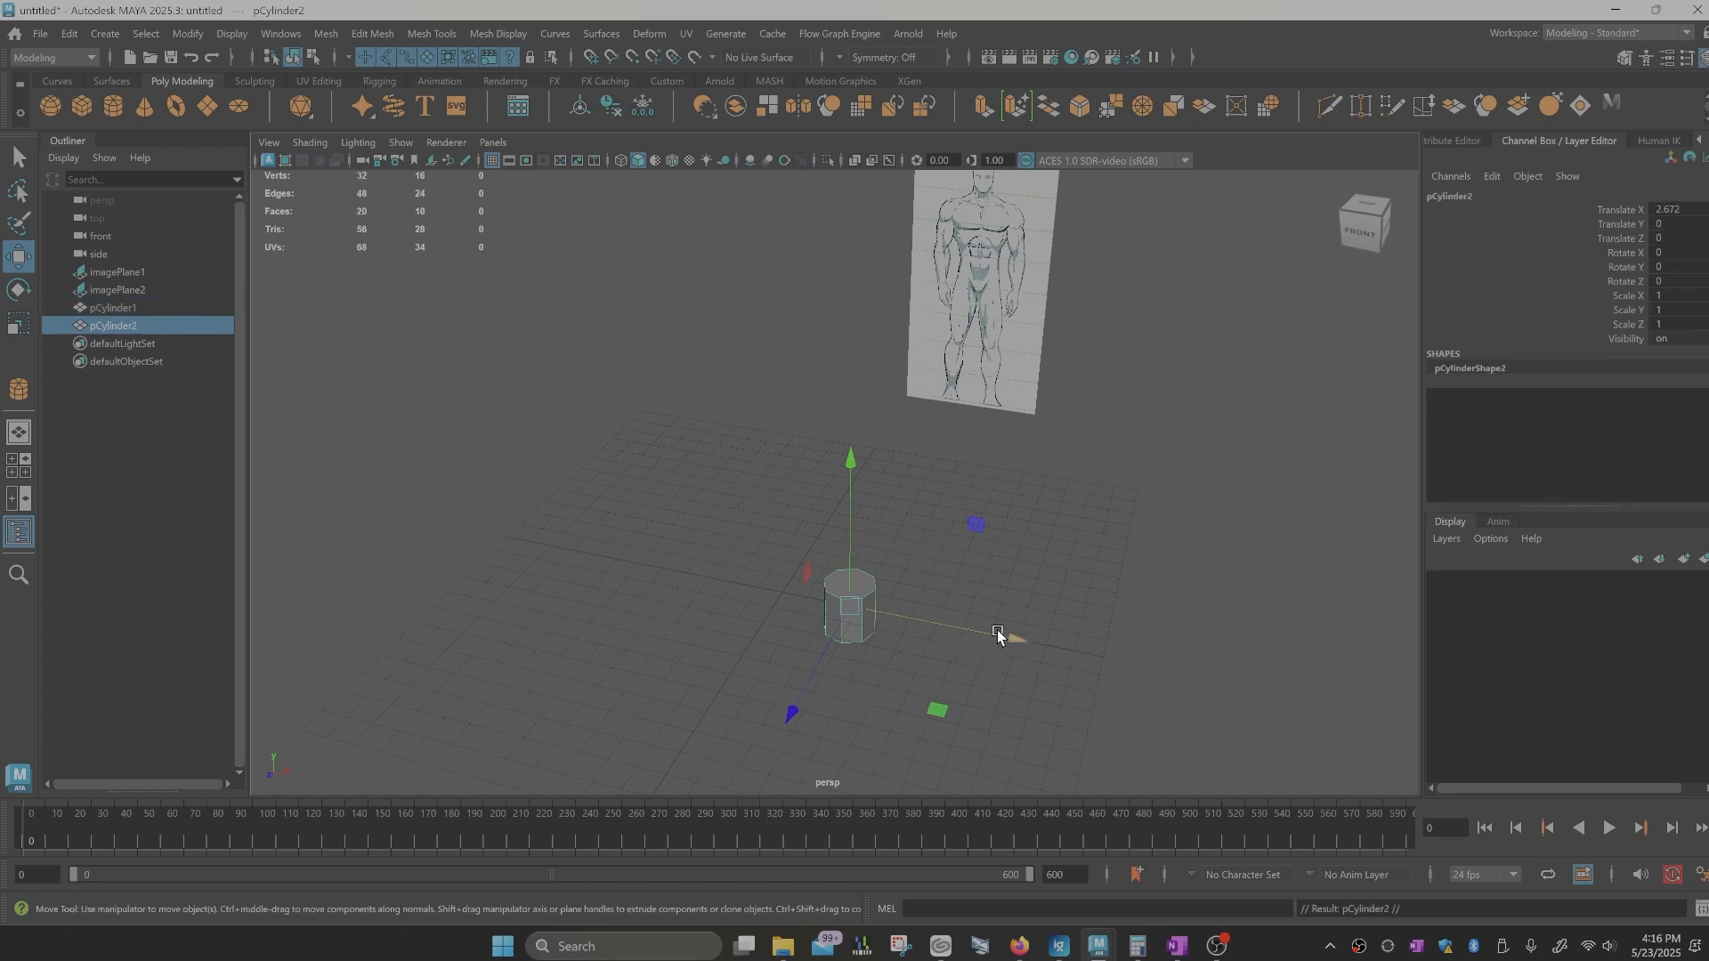
drag(1001, 635, 1149, 654)
drag(939, 740, 1418, 568)
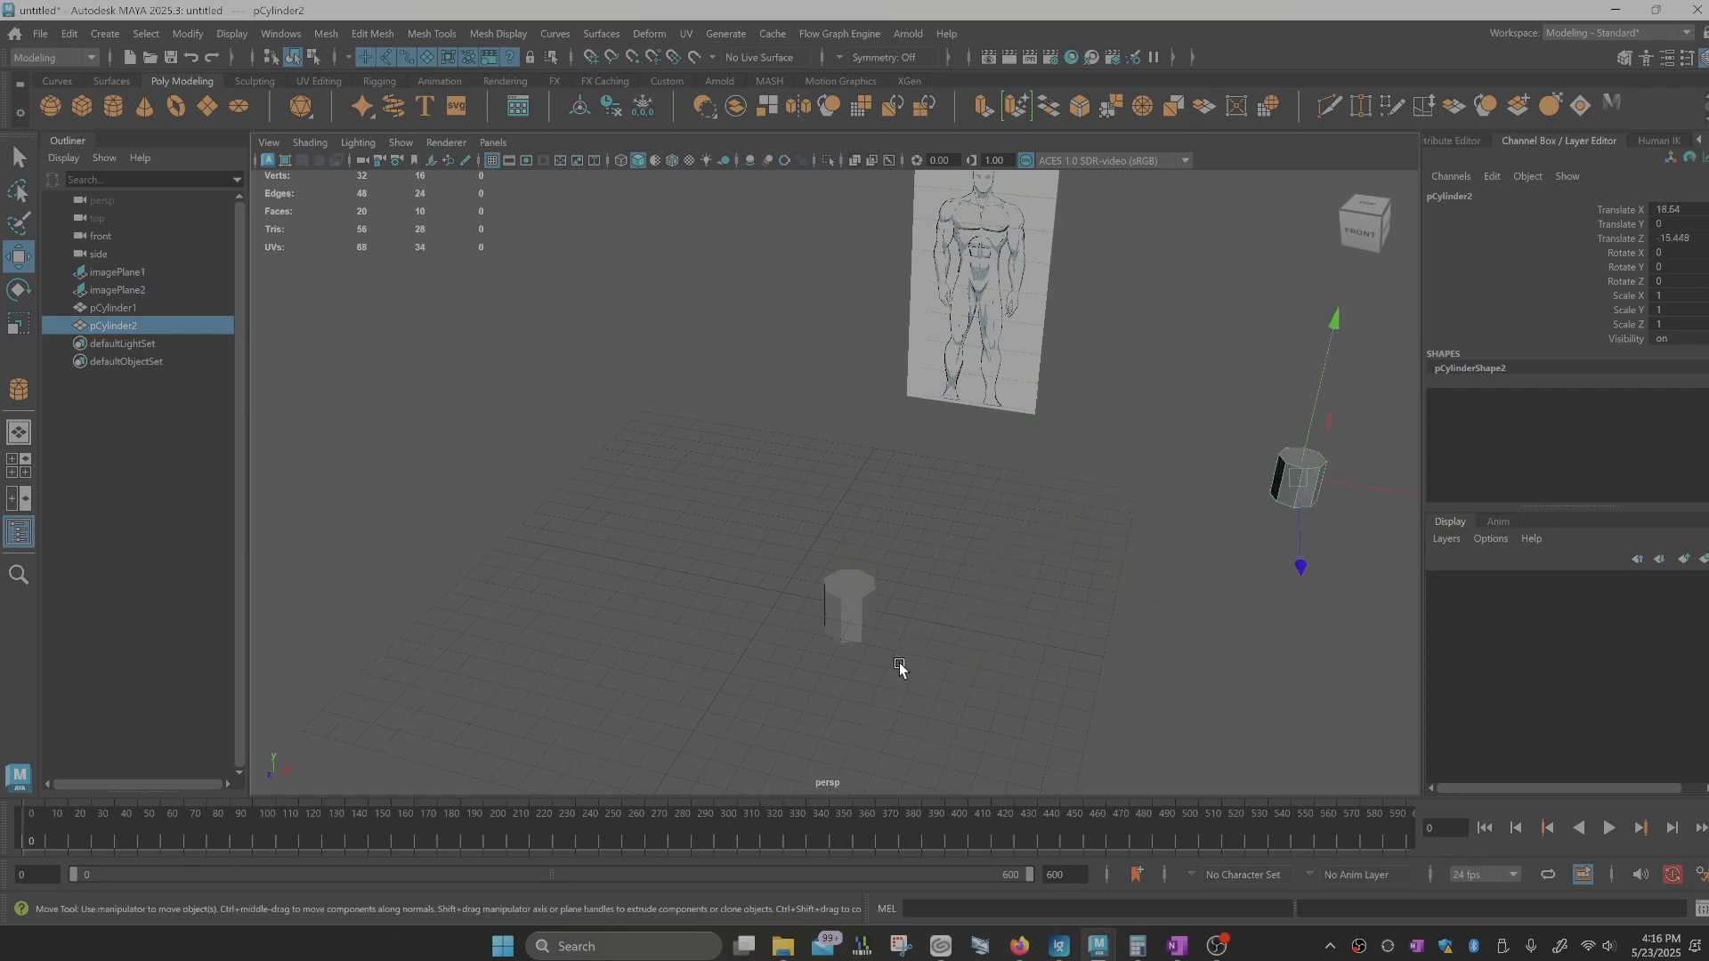
Step: In the front view, scale the original cylinder uniformly to about 0.43 and place it over the ankle at about X 1.24, Y -6.7
click(843, 604)
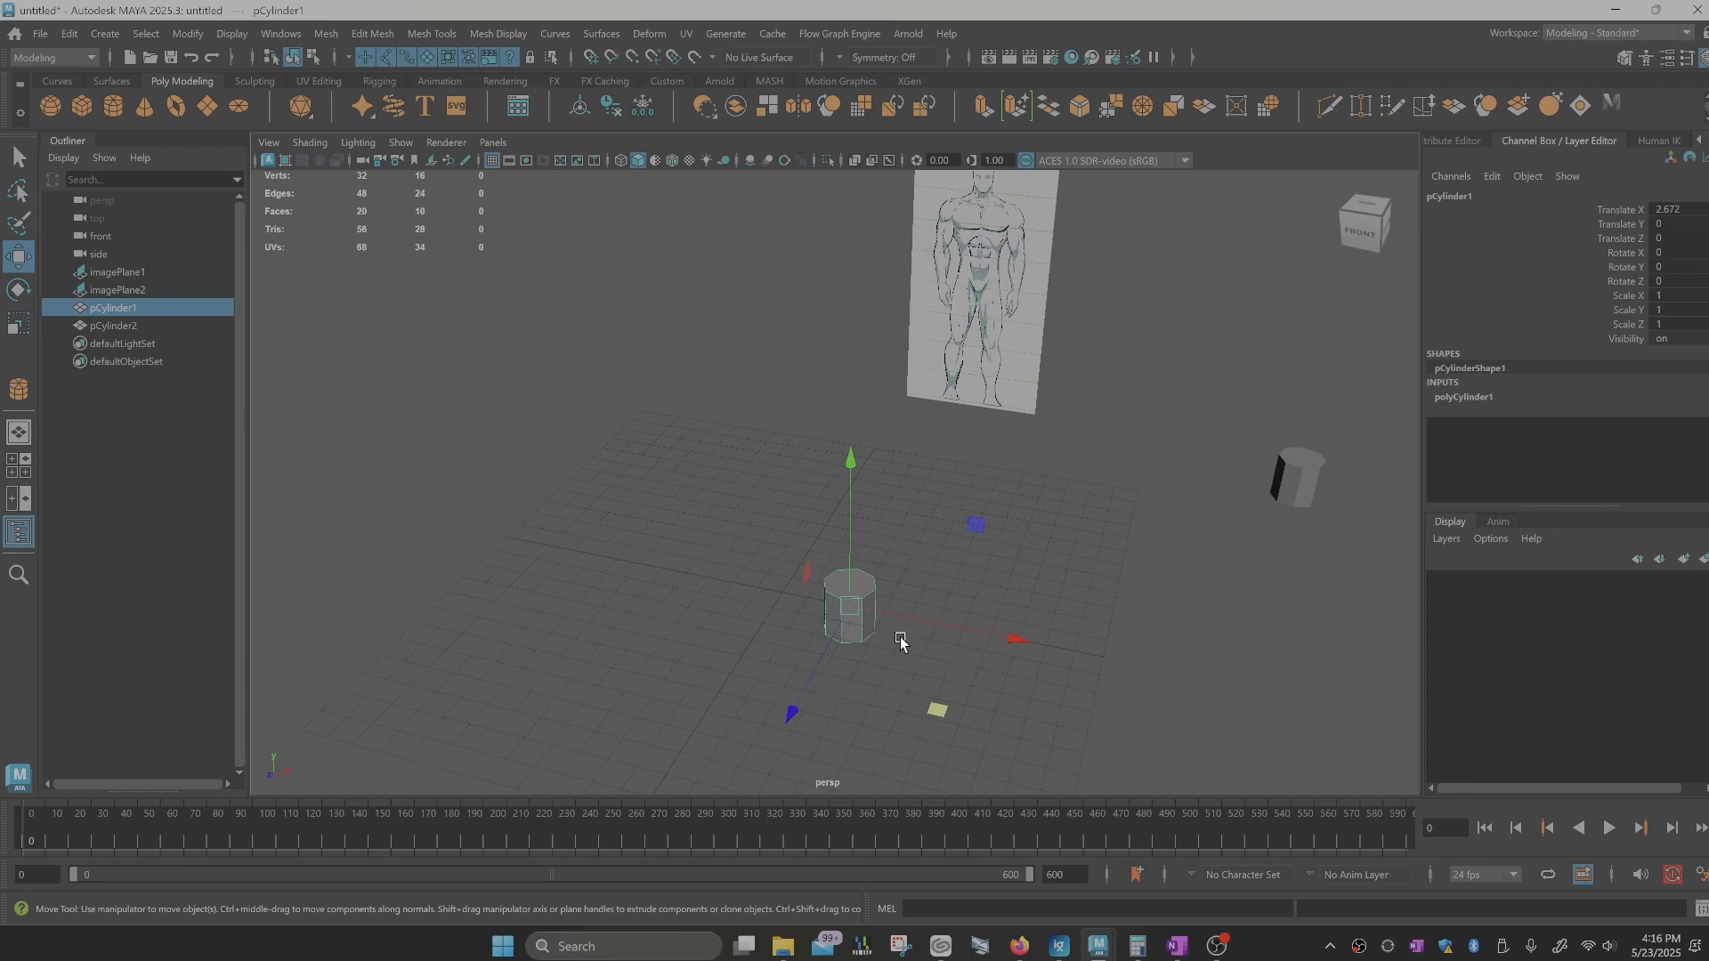
key(space)
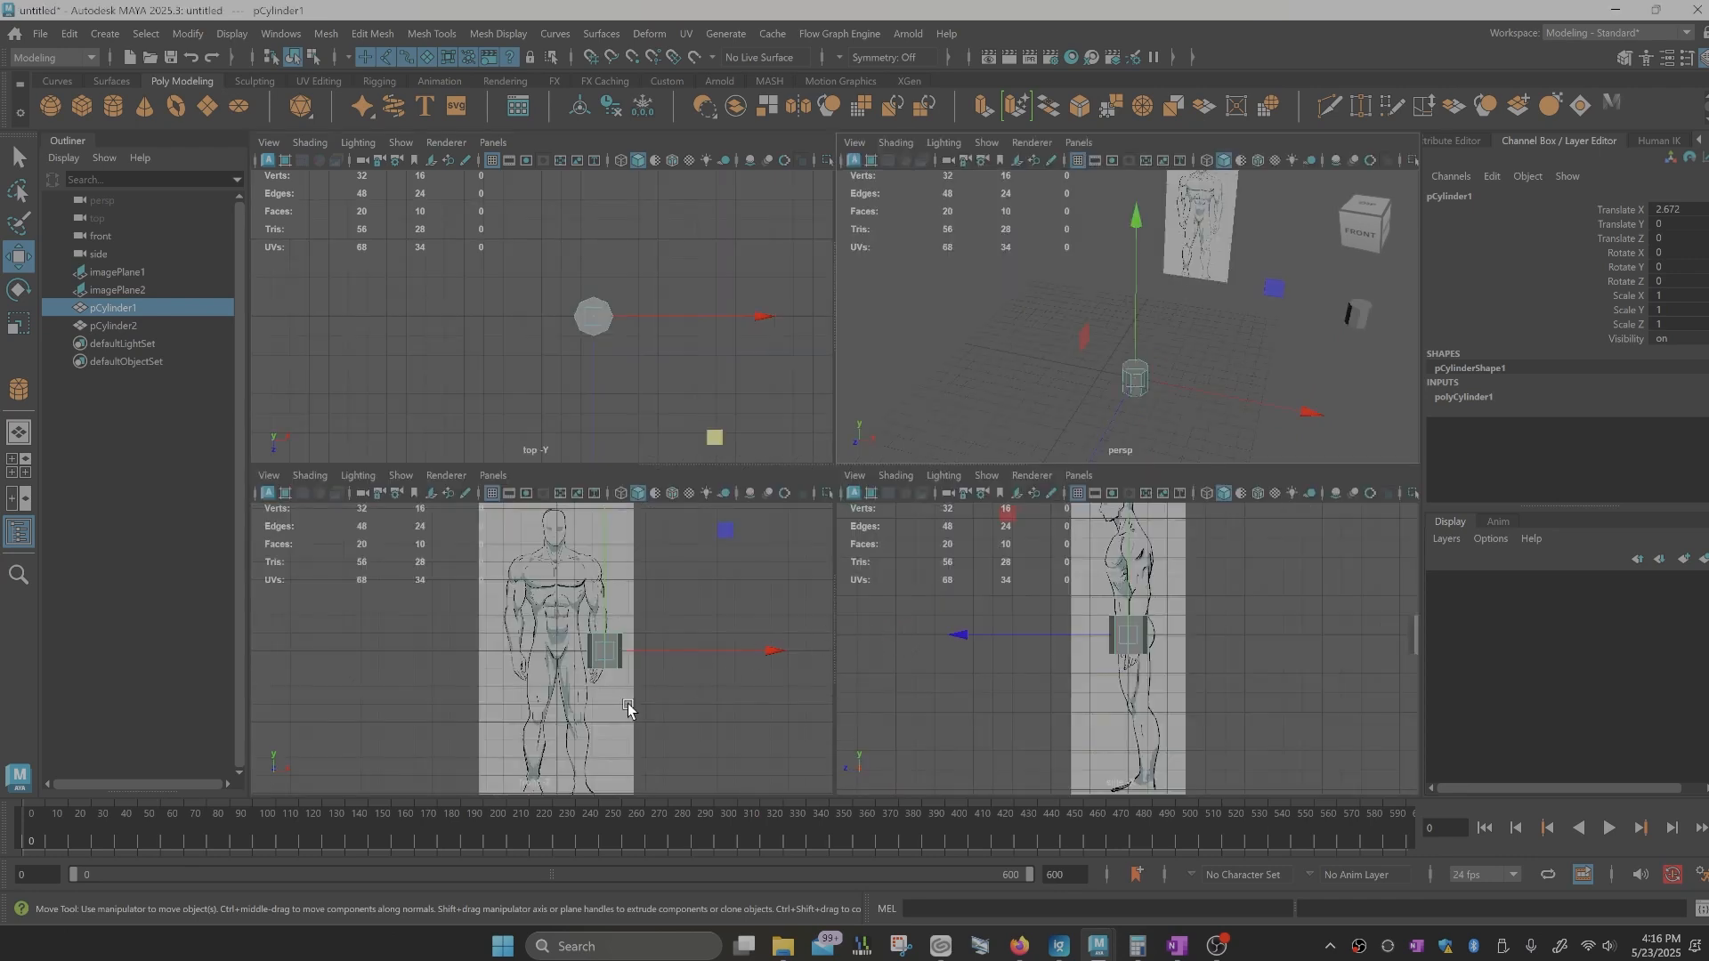
key(space)
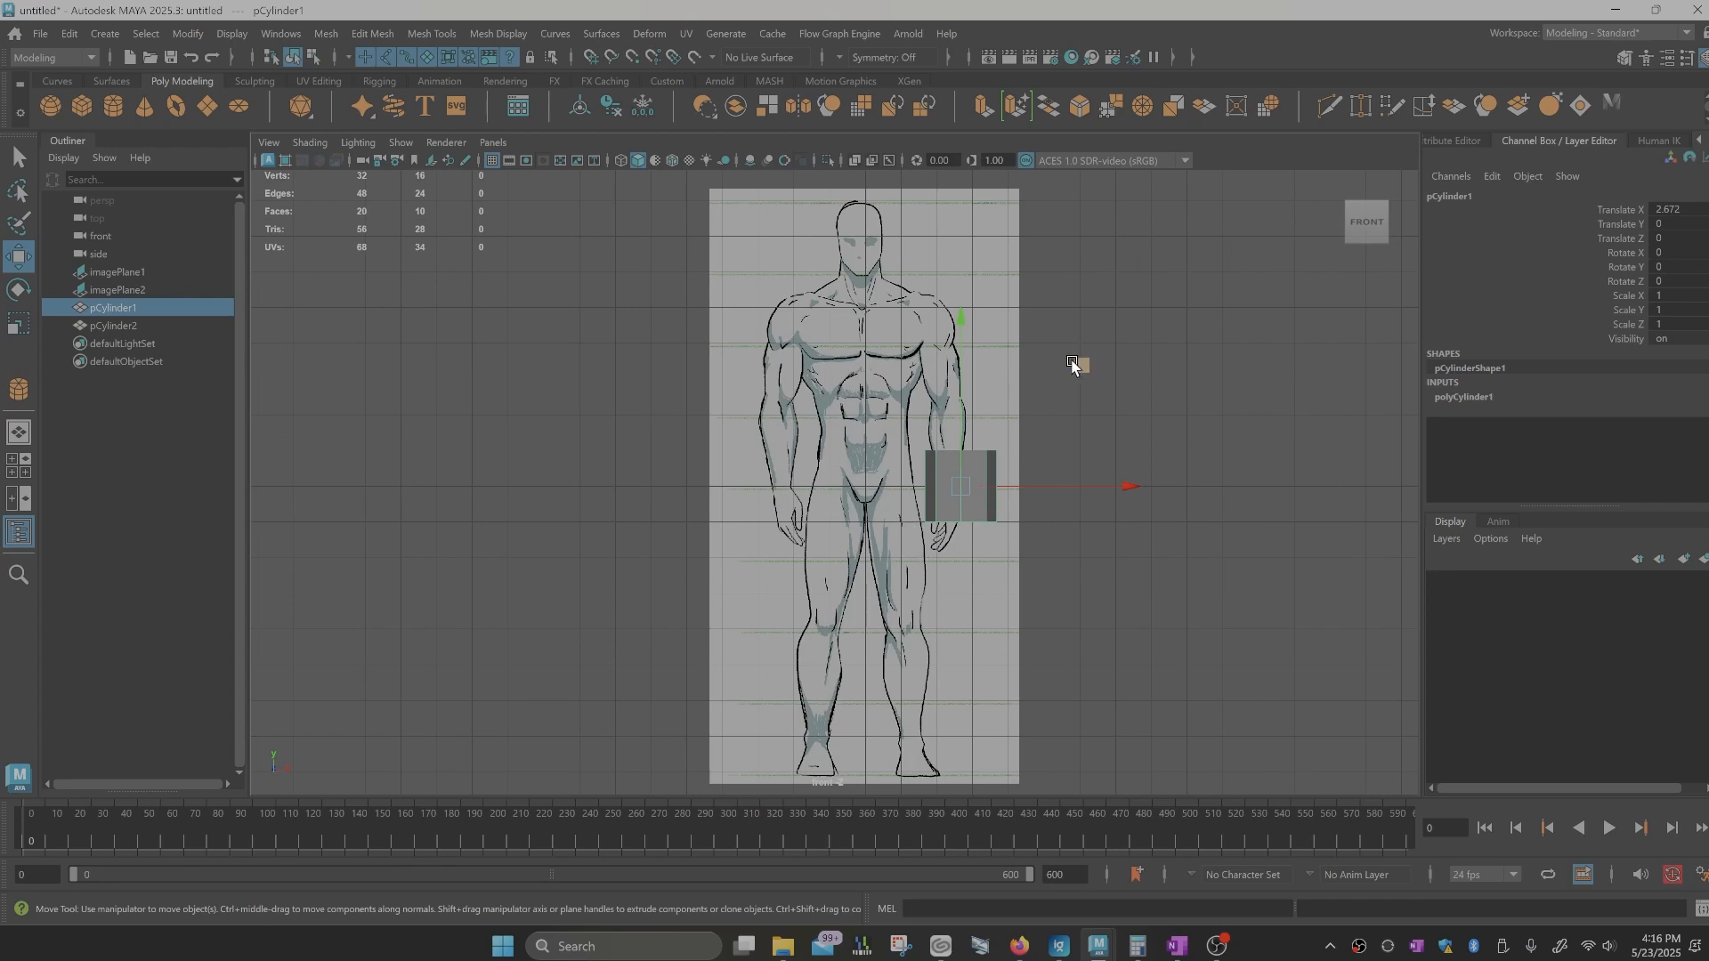
middle_drag(1072, 365, 882, 751)
key(r)
key(w)
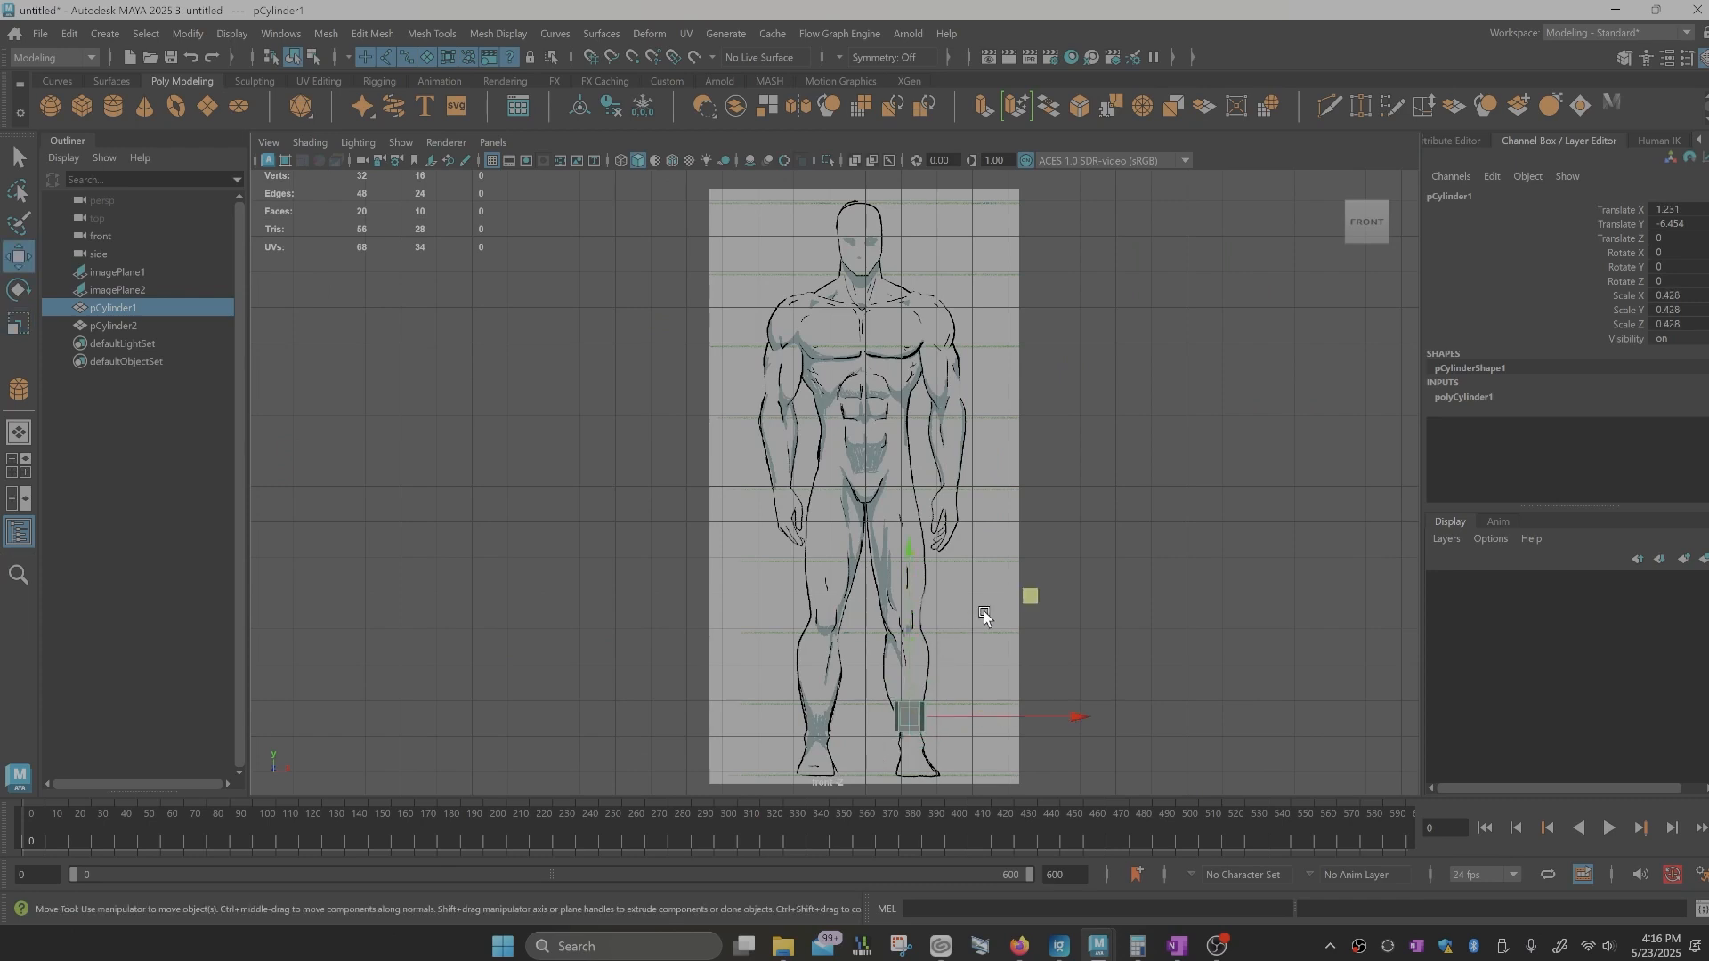
middle_drag(1026, 600, 1027, 609)
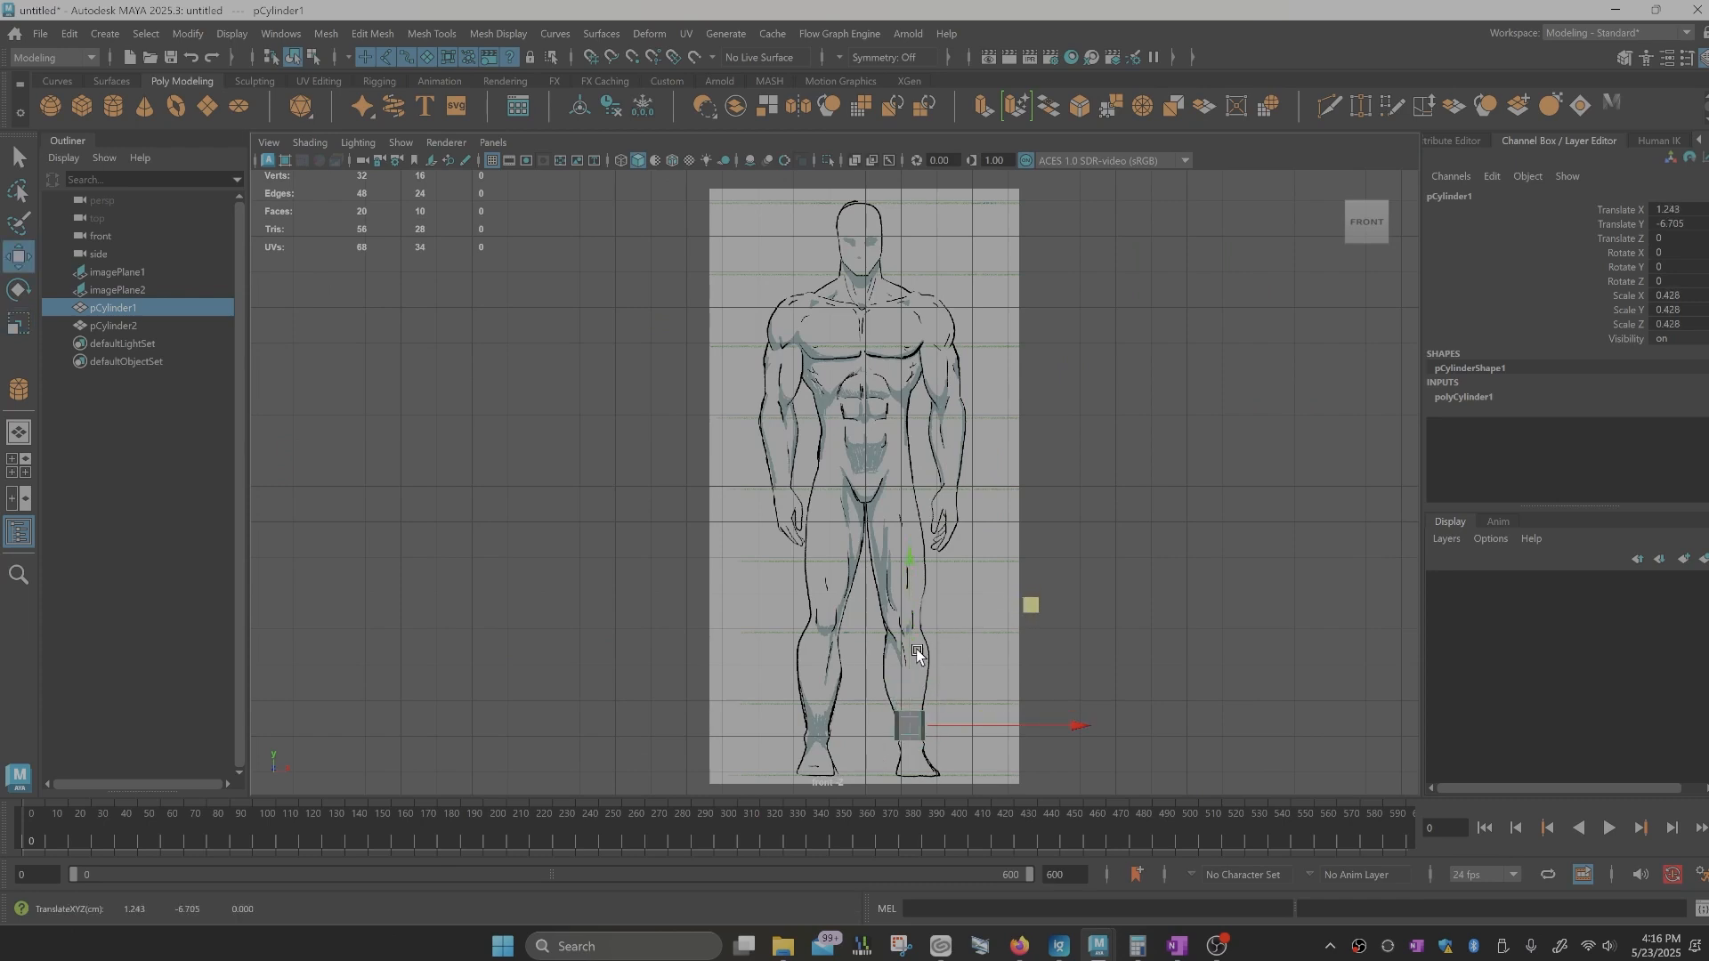
Step: Enable X-Ray shading in the front view and frame the lower legs around the ankle cylinder
click(297, 146)
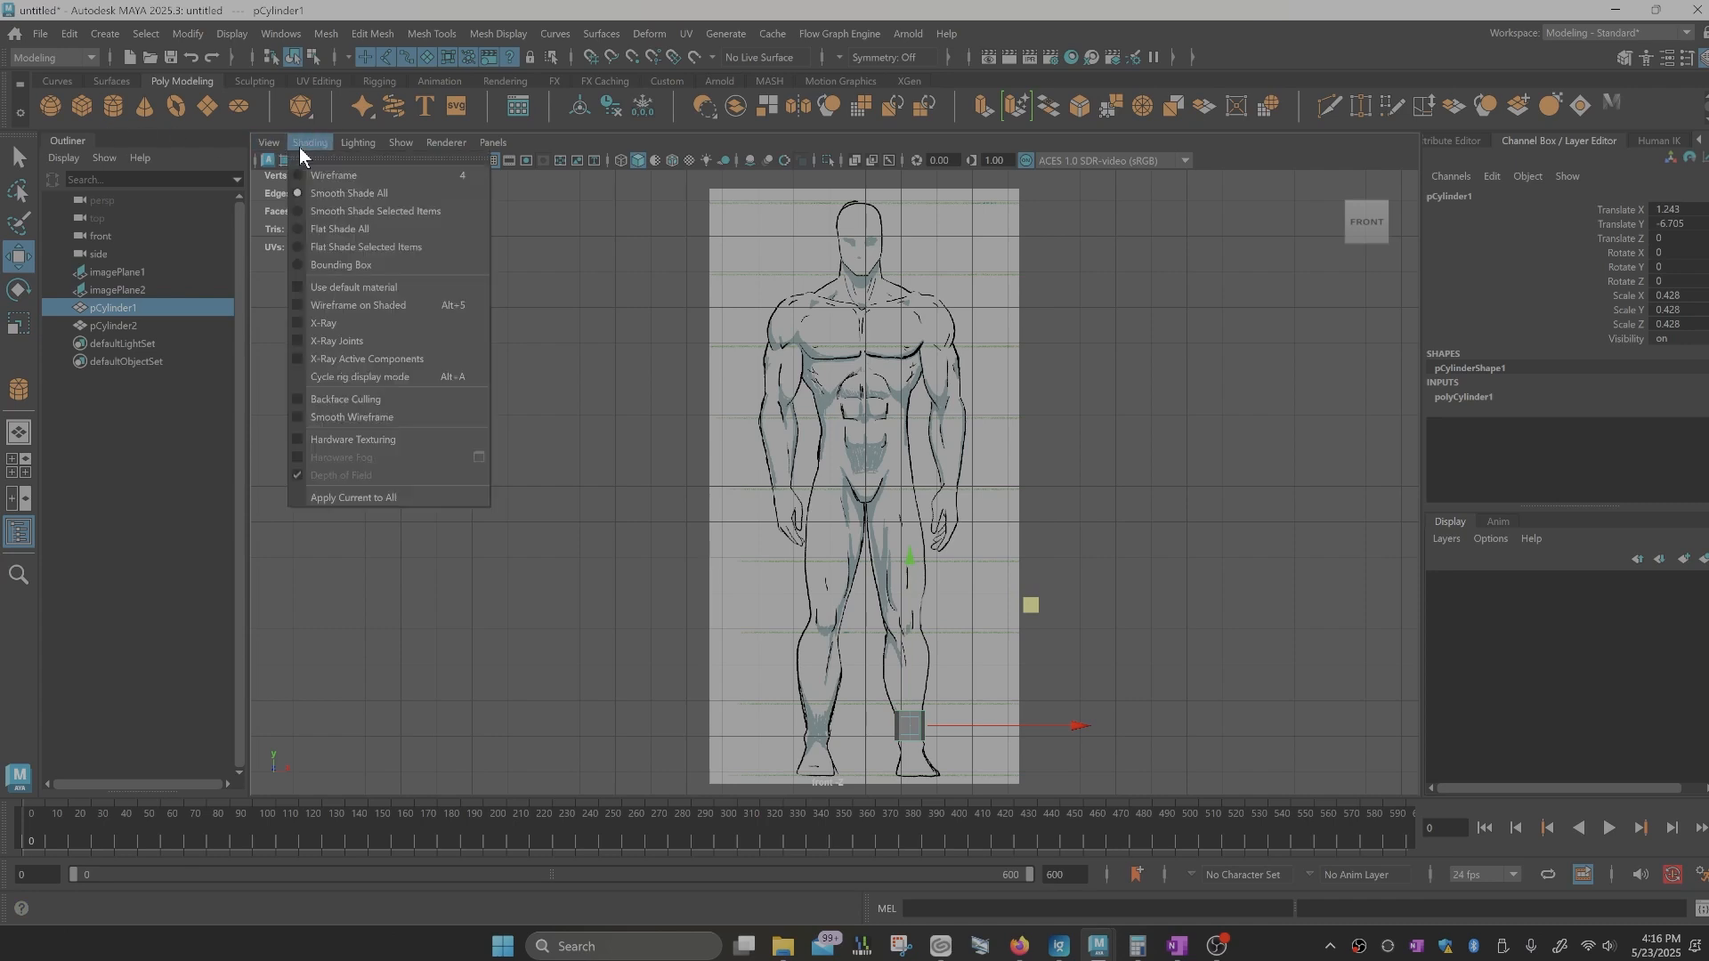
click(297, 322)
scroll(904, 717, up, 2)
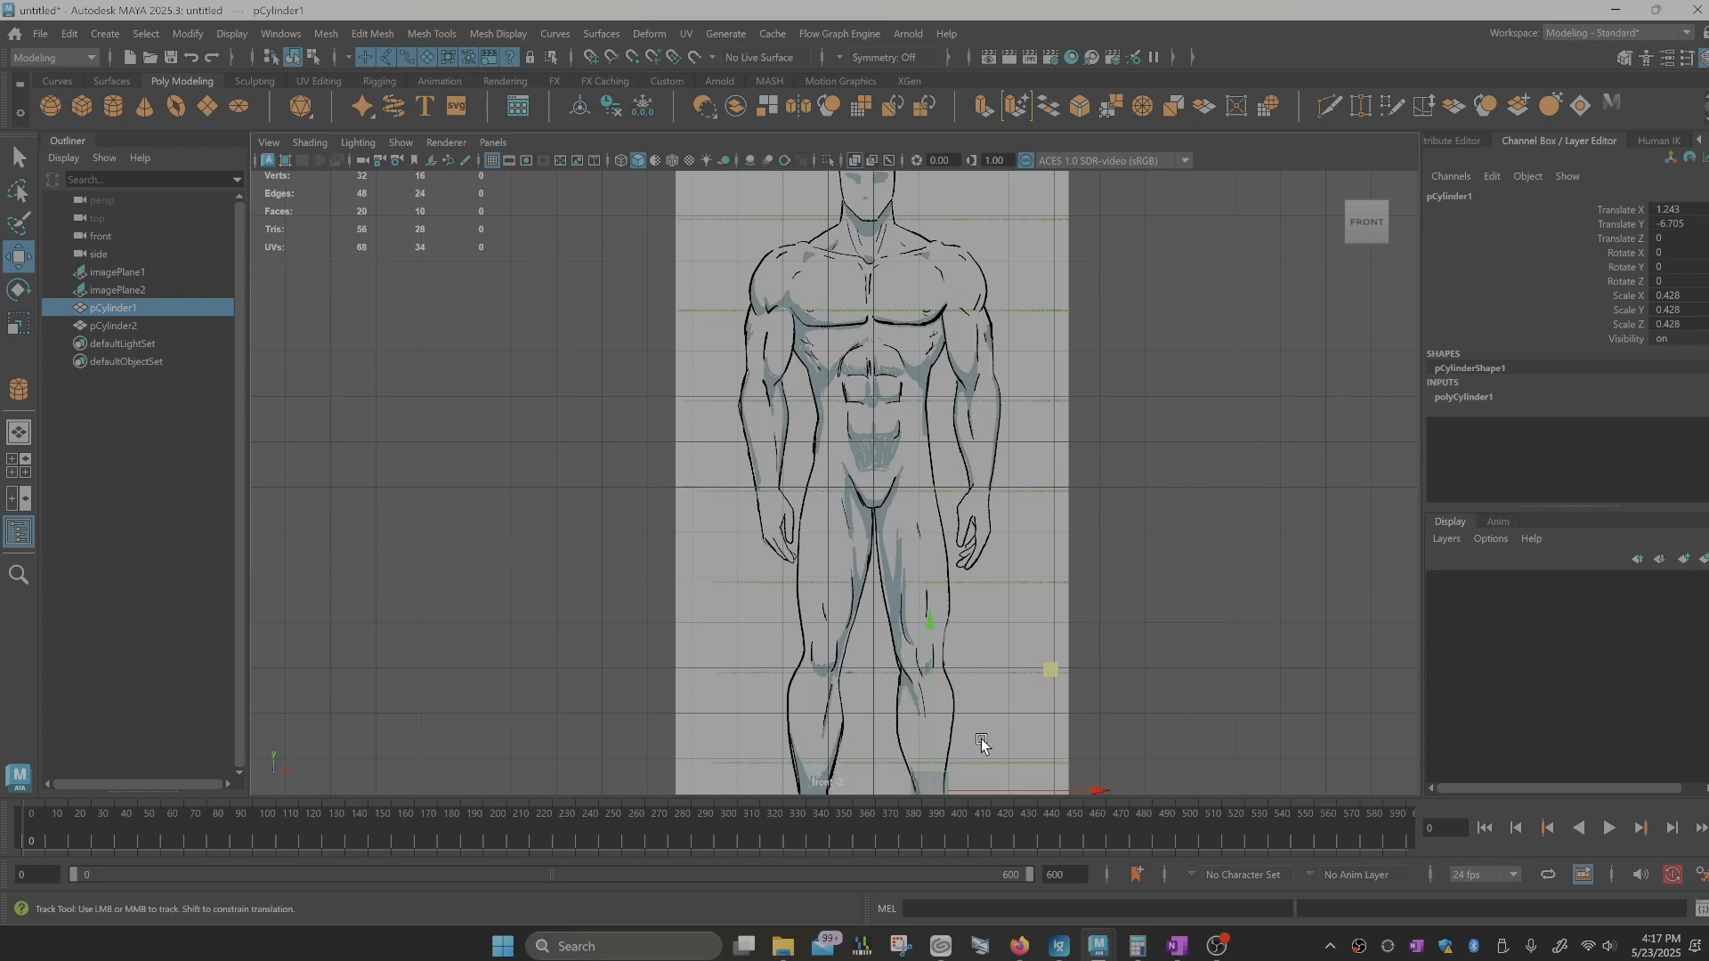
alt+middle_drag(981, 739, 998, 545)
scroll(997, 558, up, 1)
scroll(997, 557, up, 3)
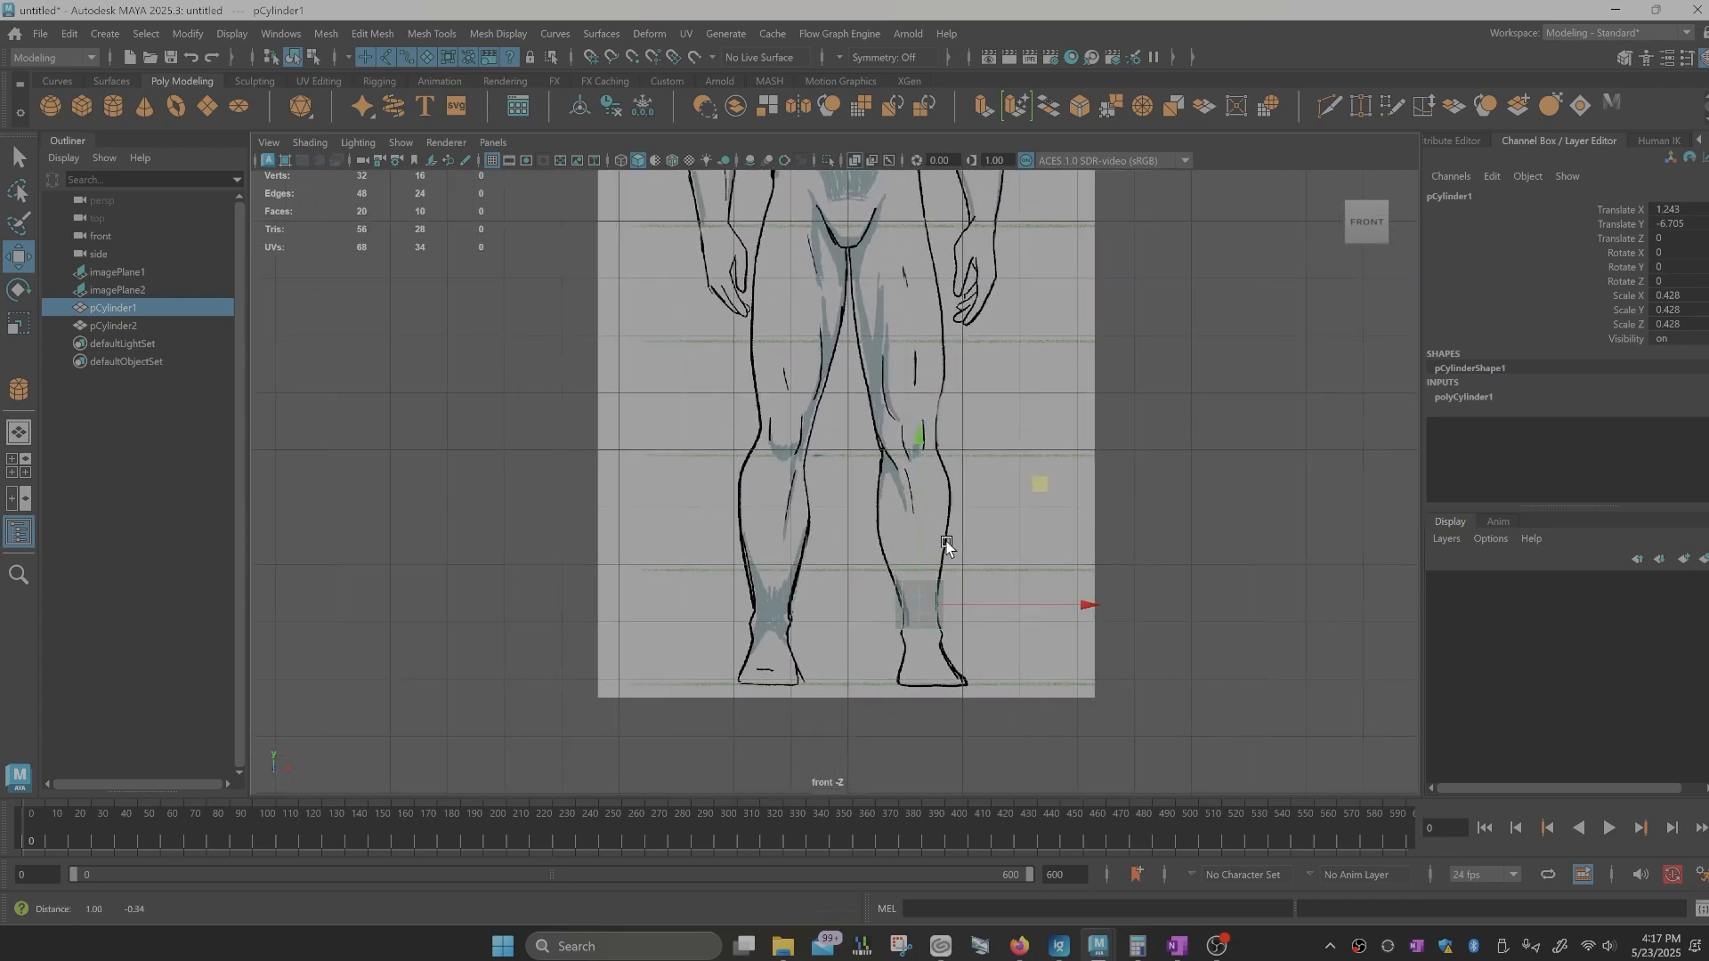
scroll(918, 563, up, 1)
alt+middle_drag(933, 565, 895, 569)
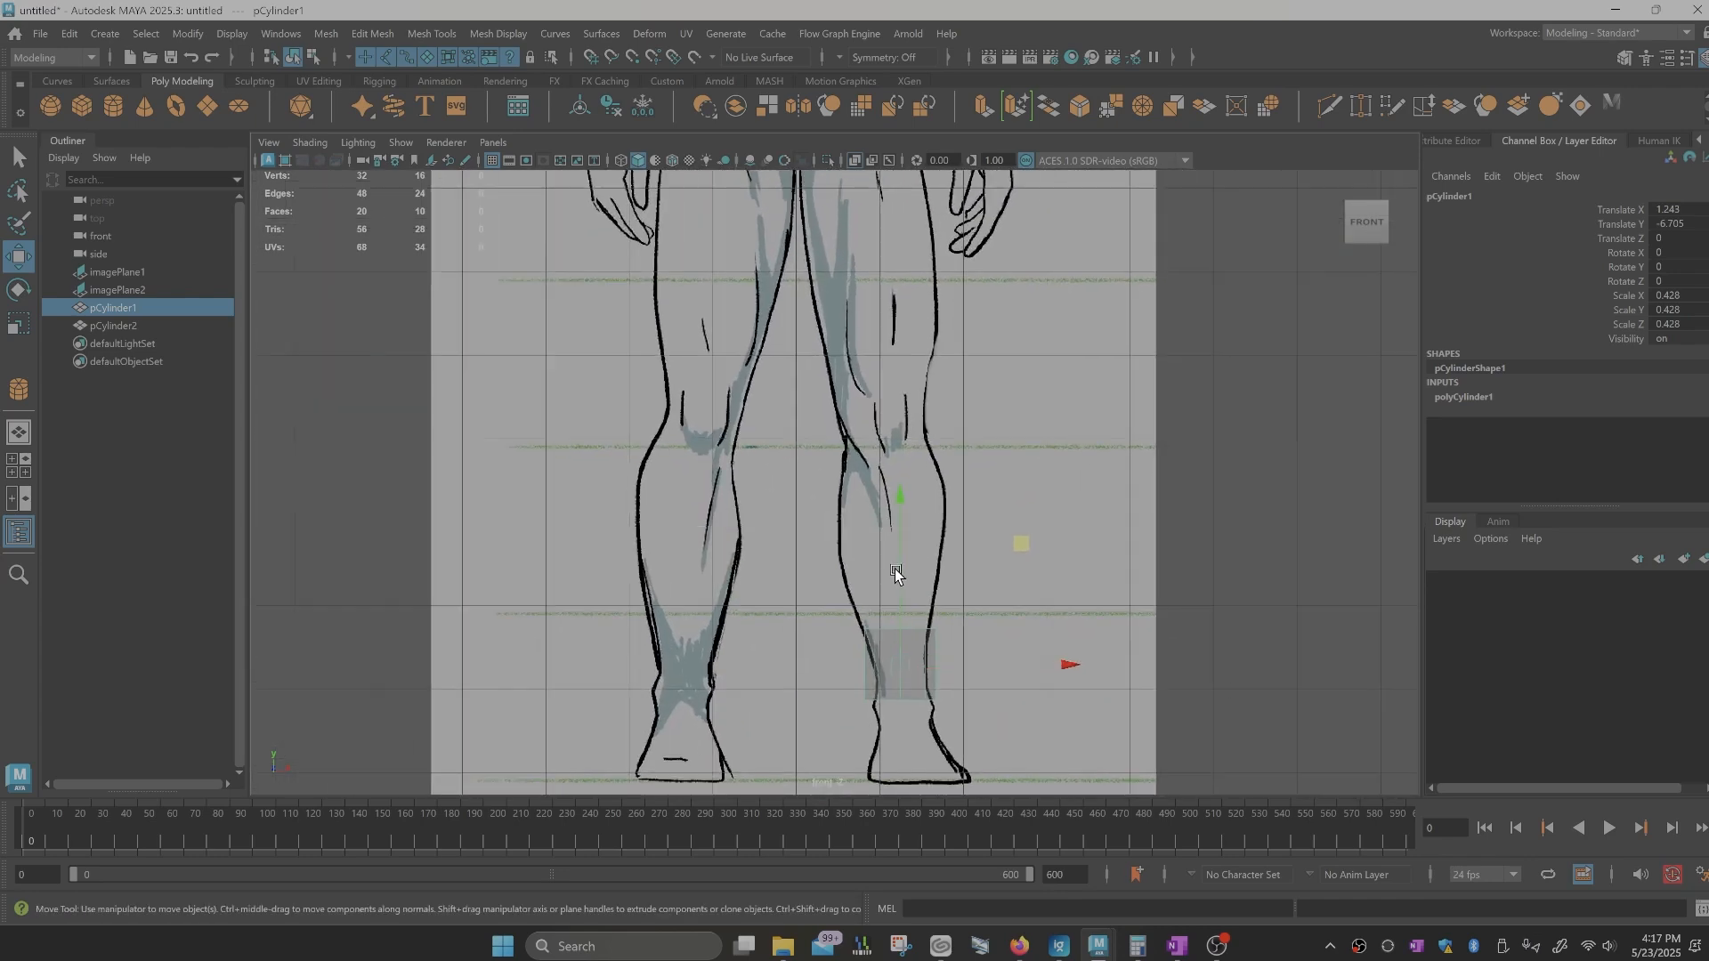
scroll(880, 394, up, 1)
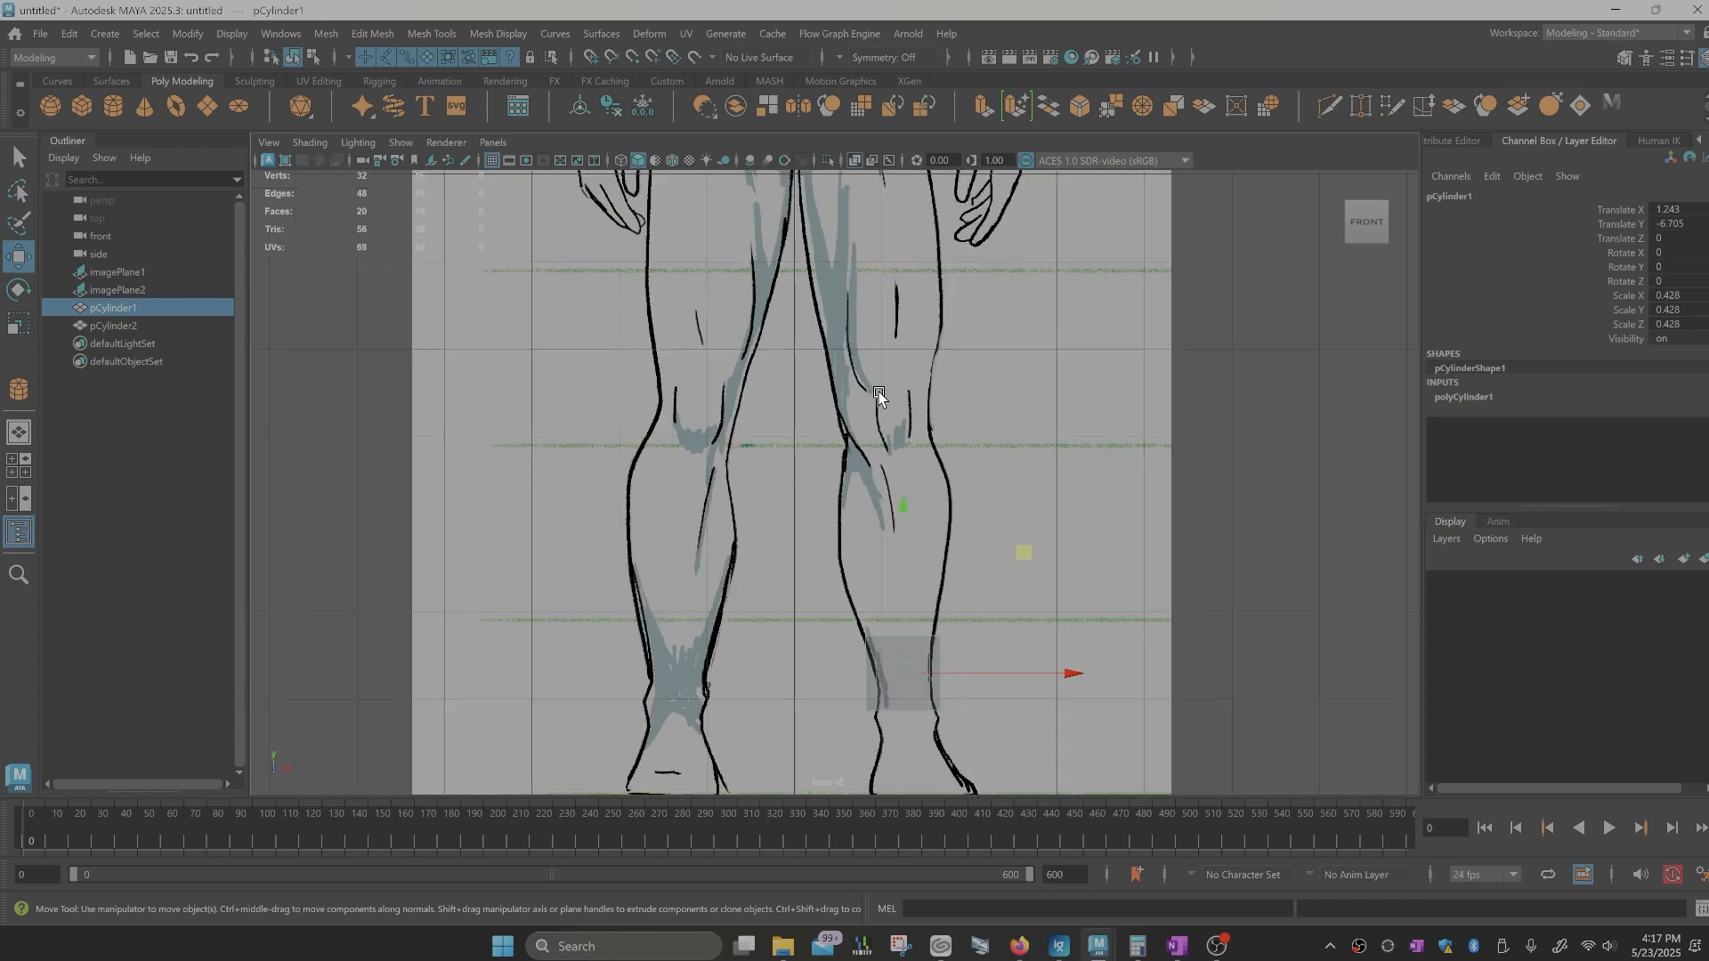
alt+middle_drag(886, 395, 879, 413)
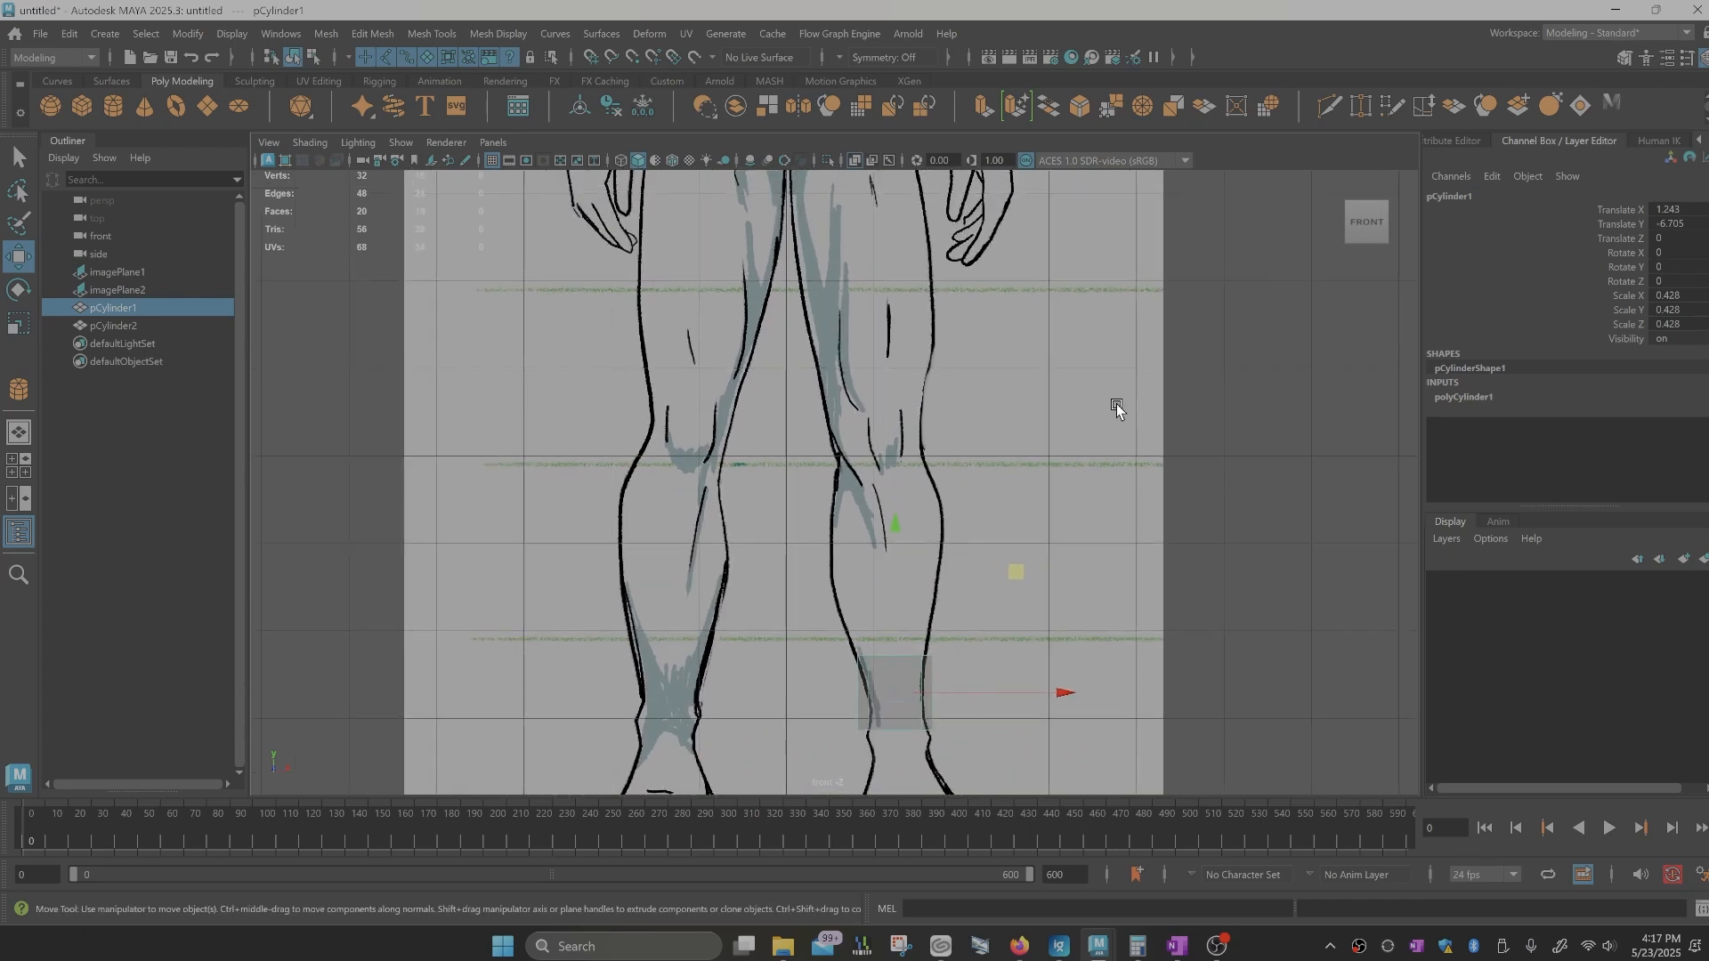
Step: Set the front image plane's Alpha Gain to 0.3
click(1134, 389)
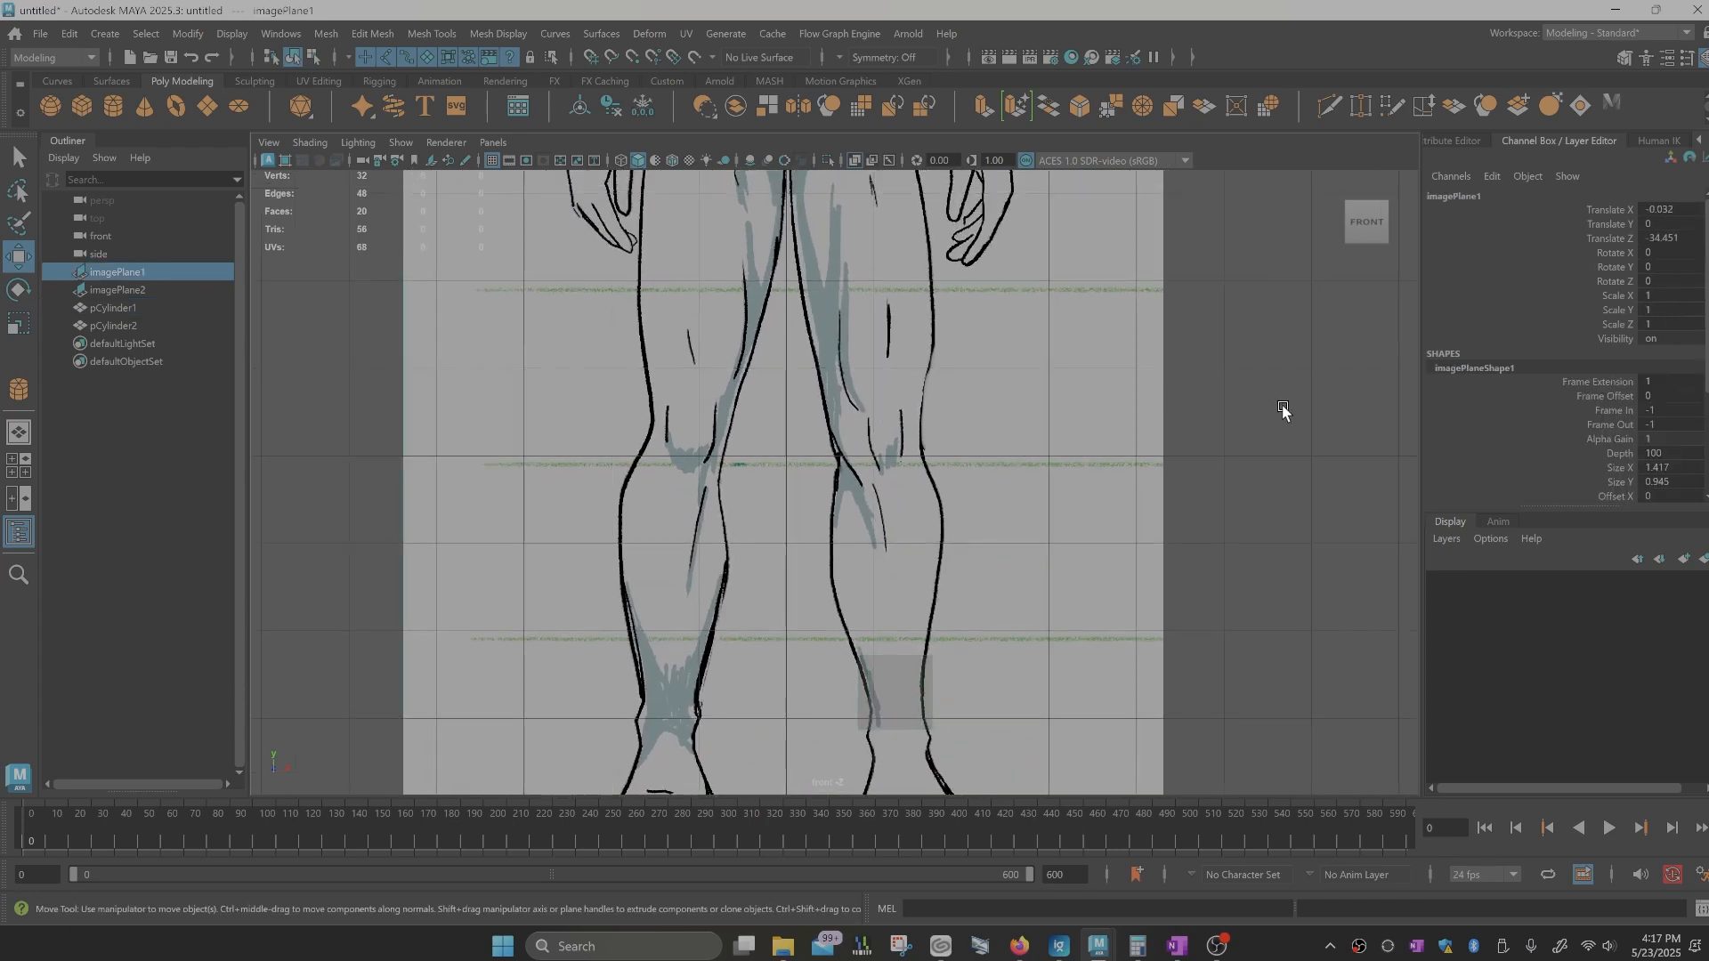
double_click(1642, 439)
key(Return)
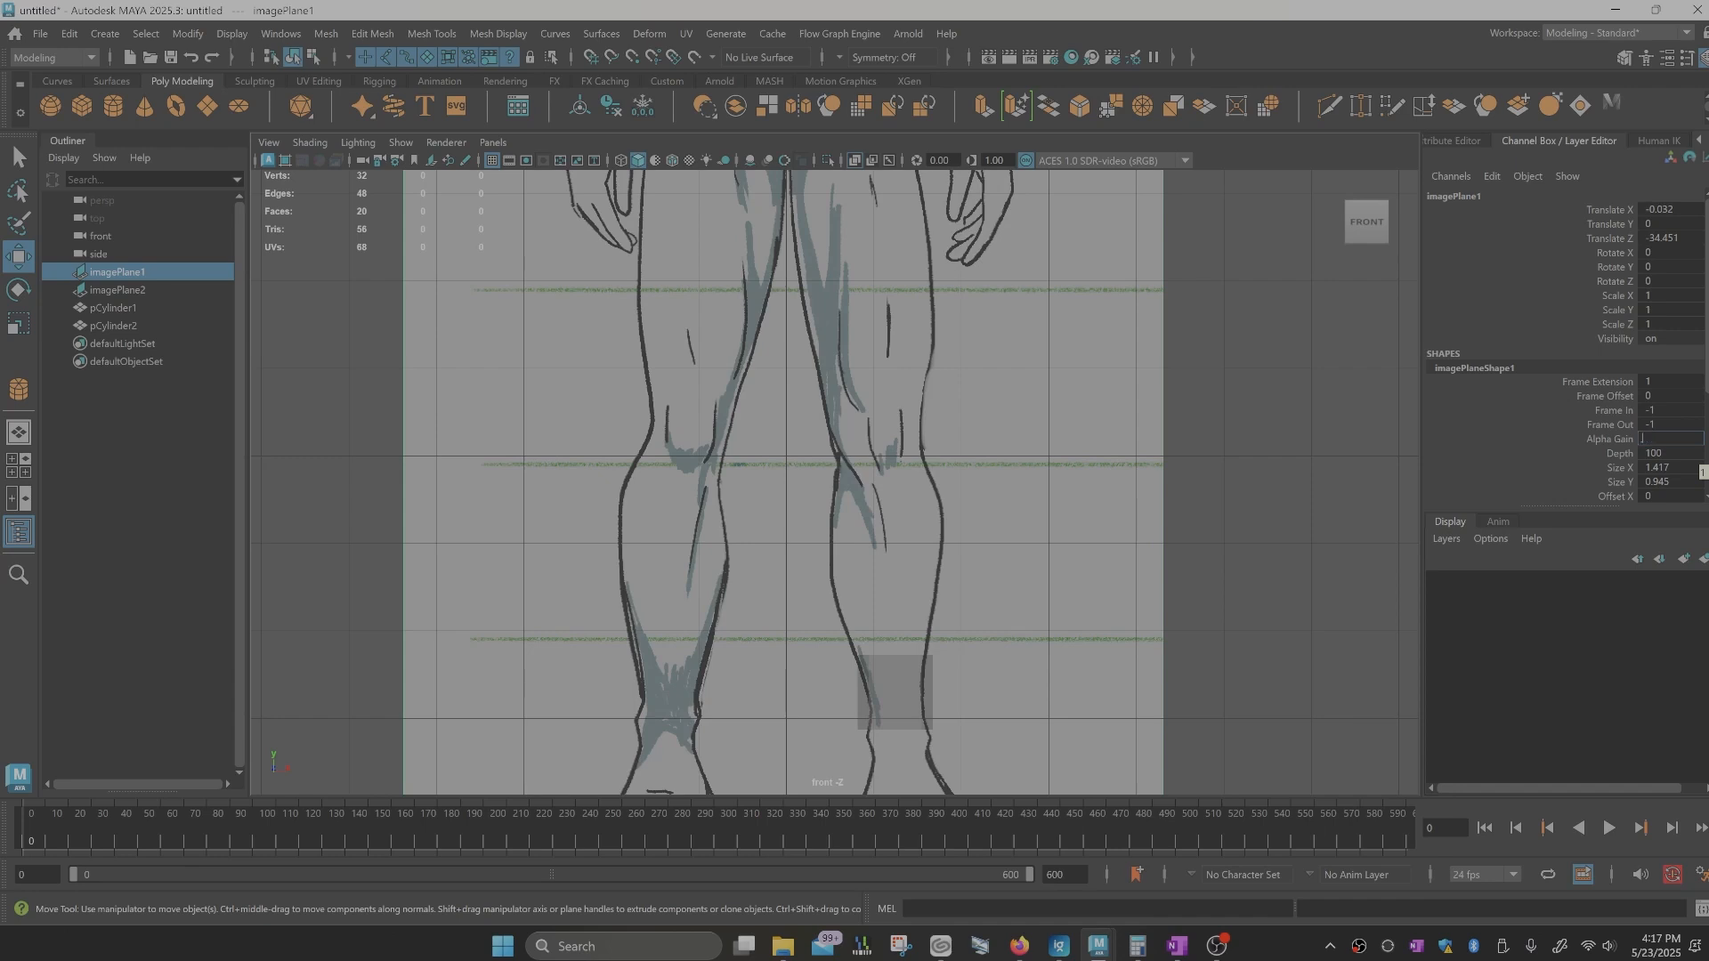
text(.3)
key(Return)
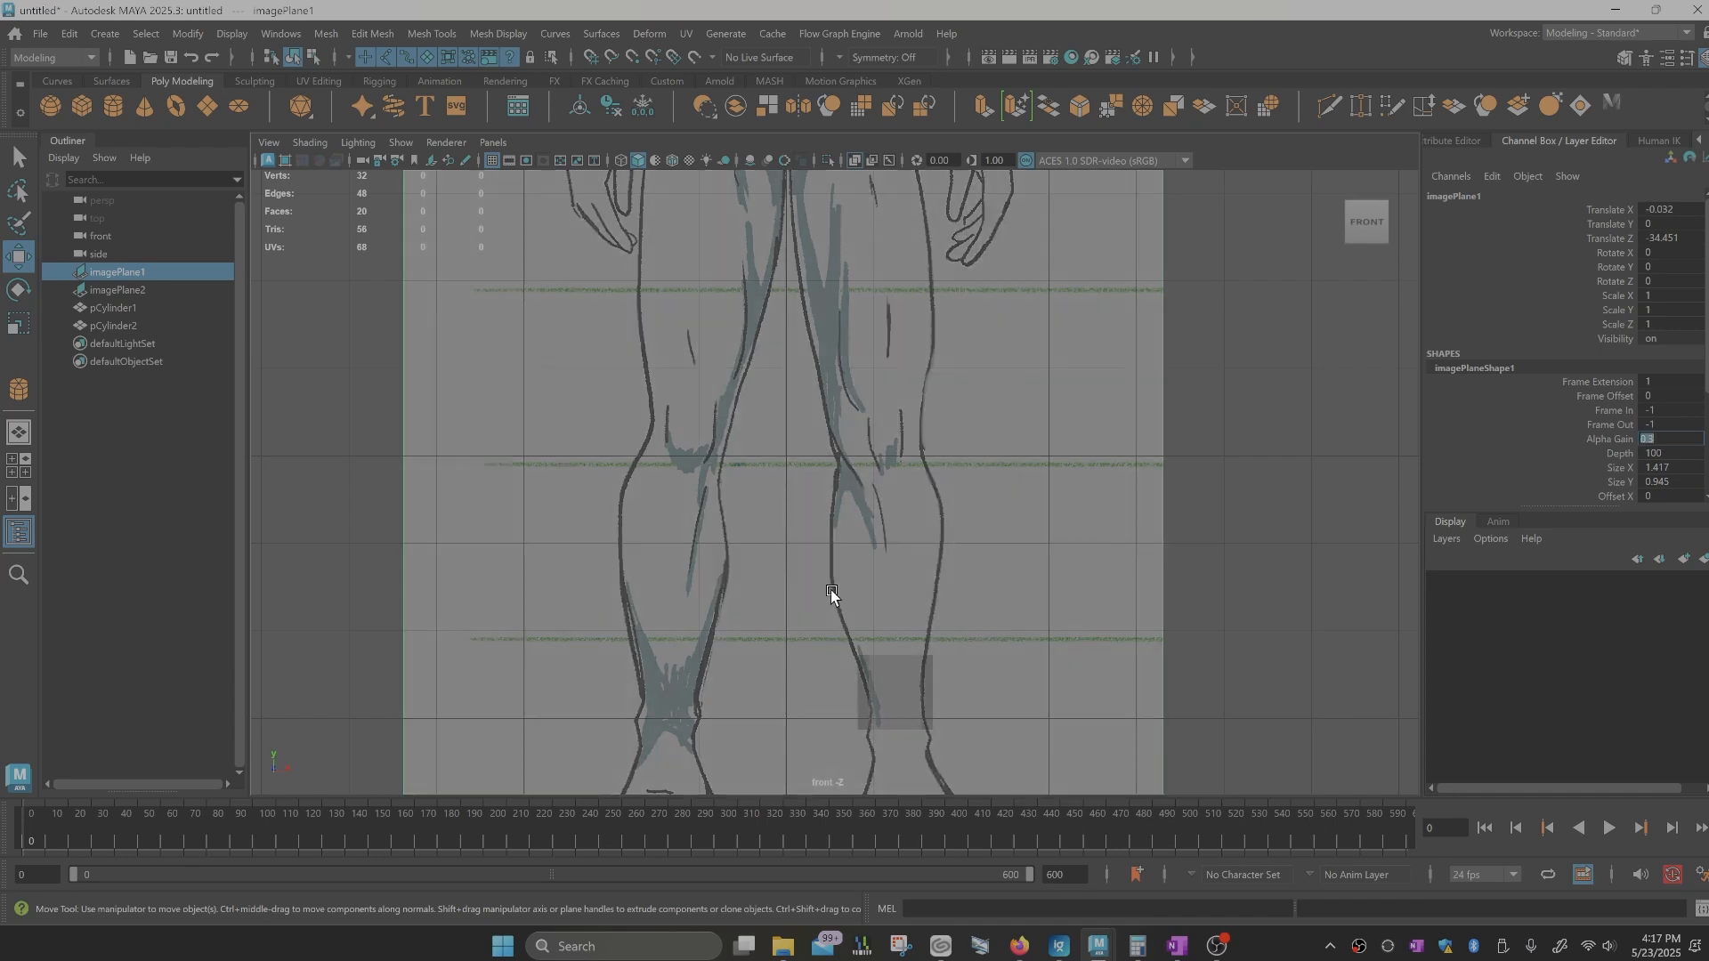
key(Return)
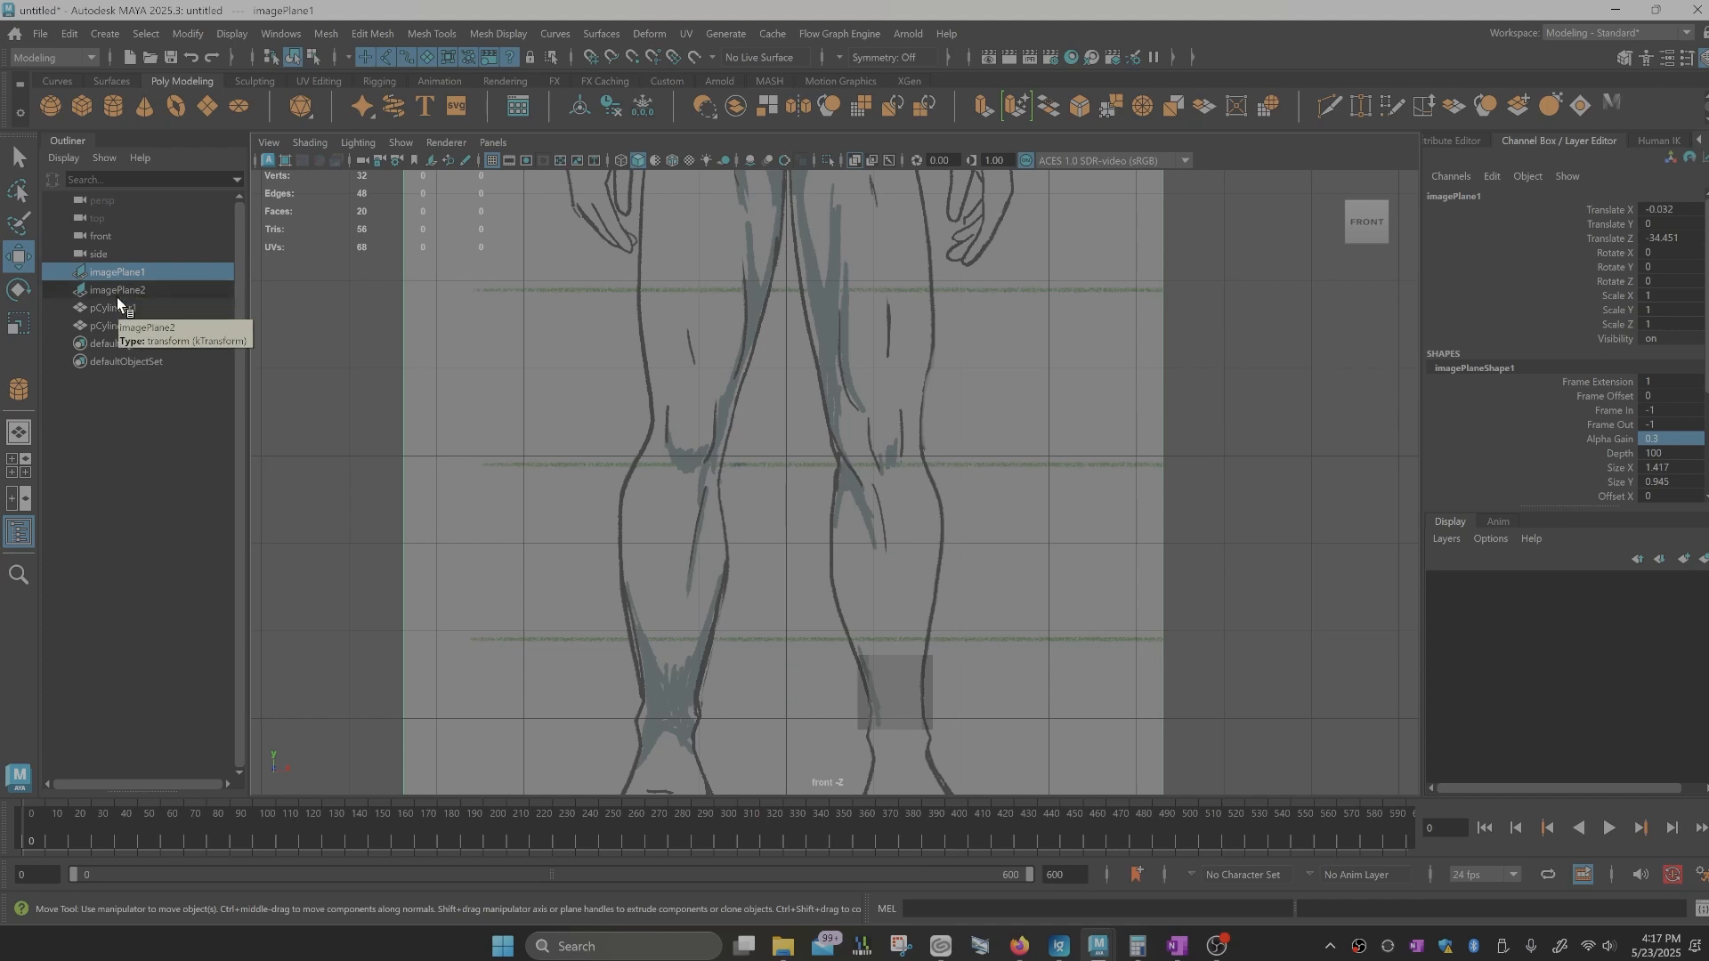
click(17, 535)
click(16, 535)
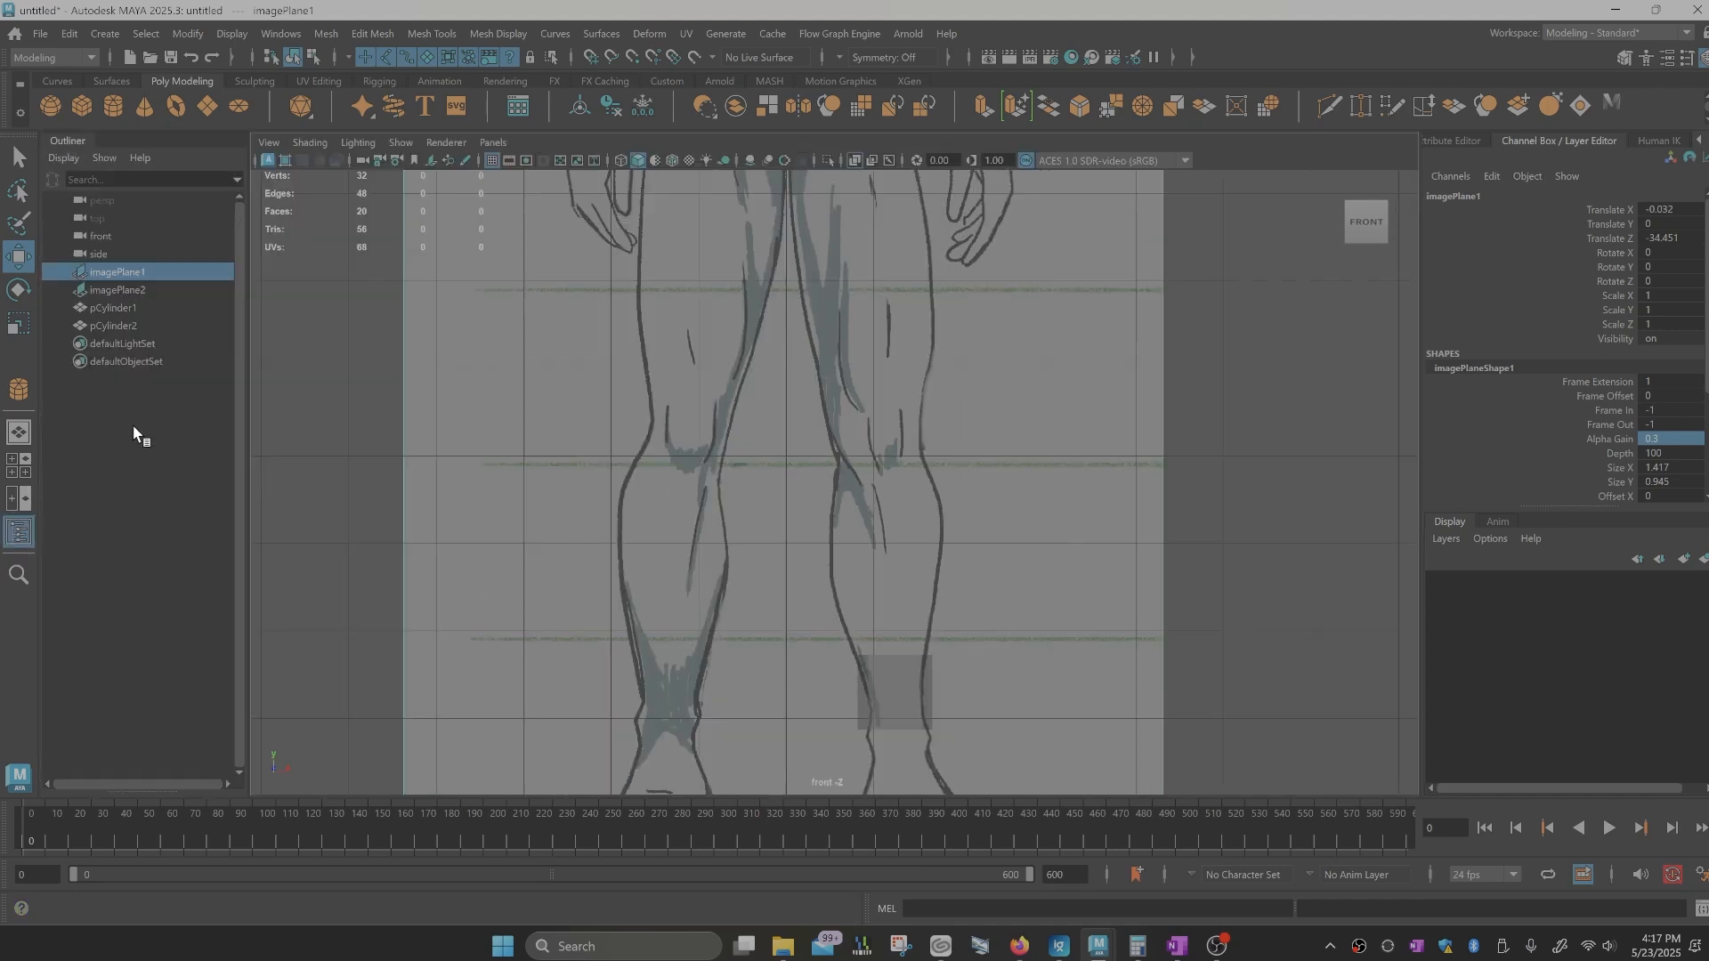
click(146, 287)
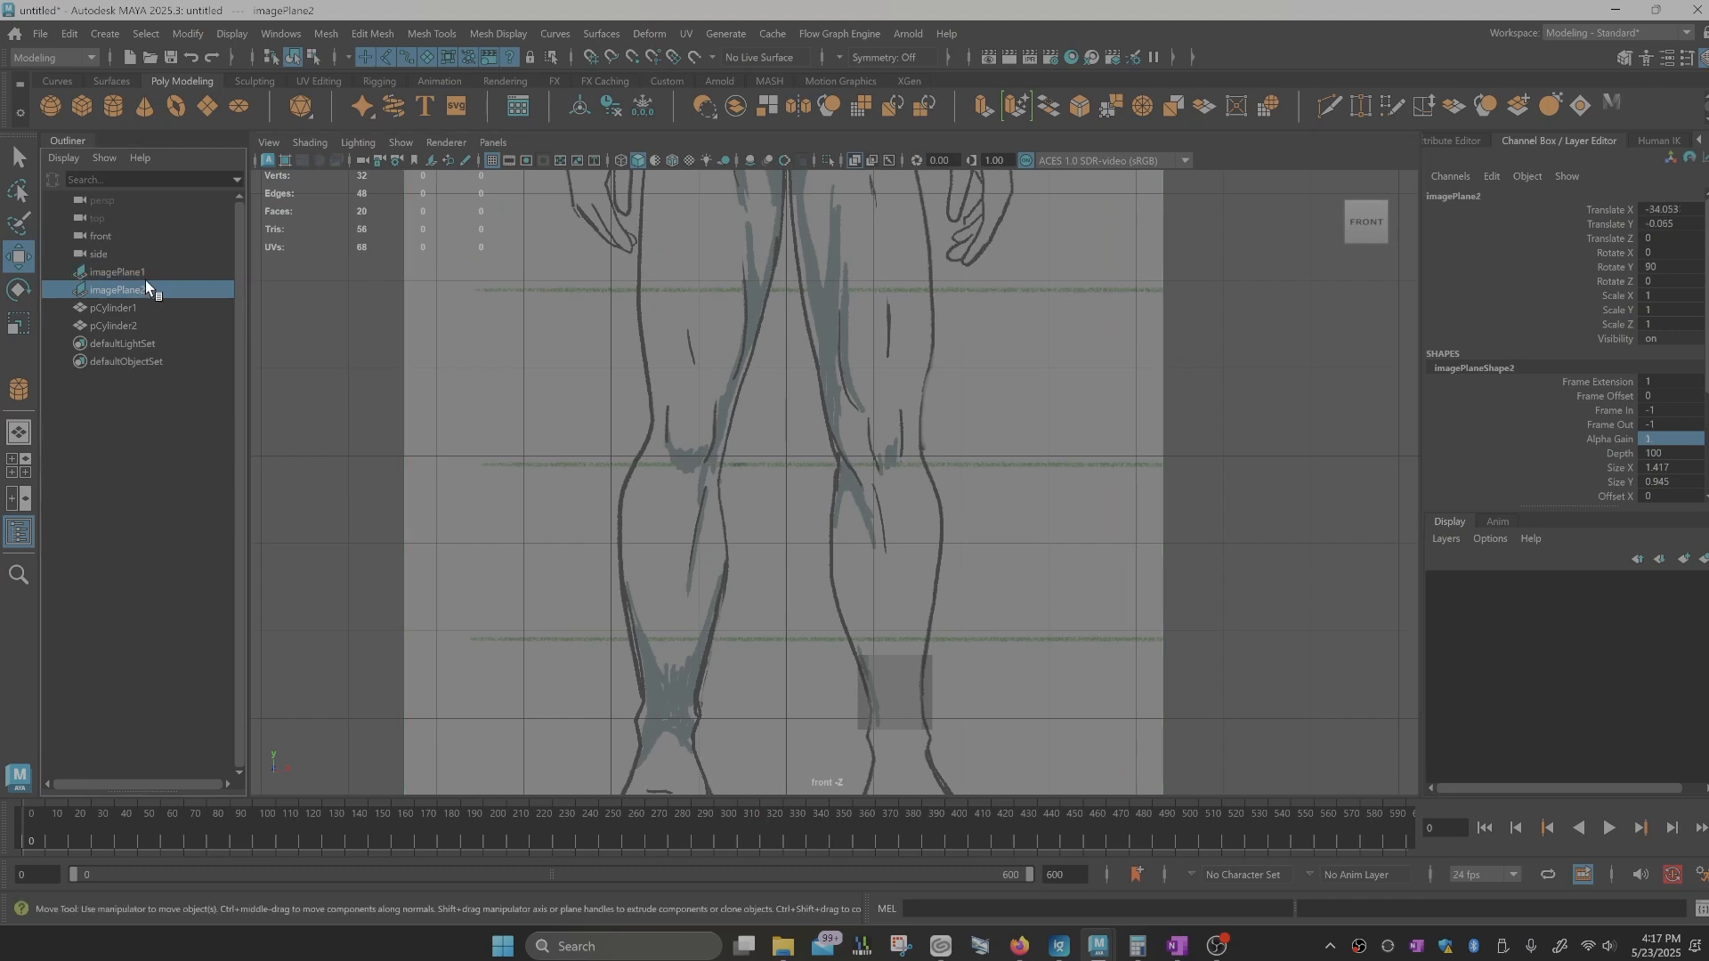
click(143, 273)
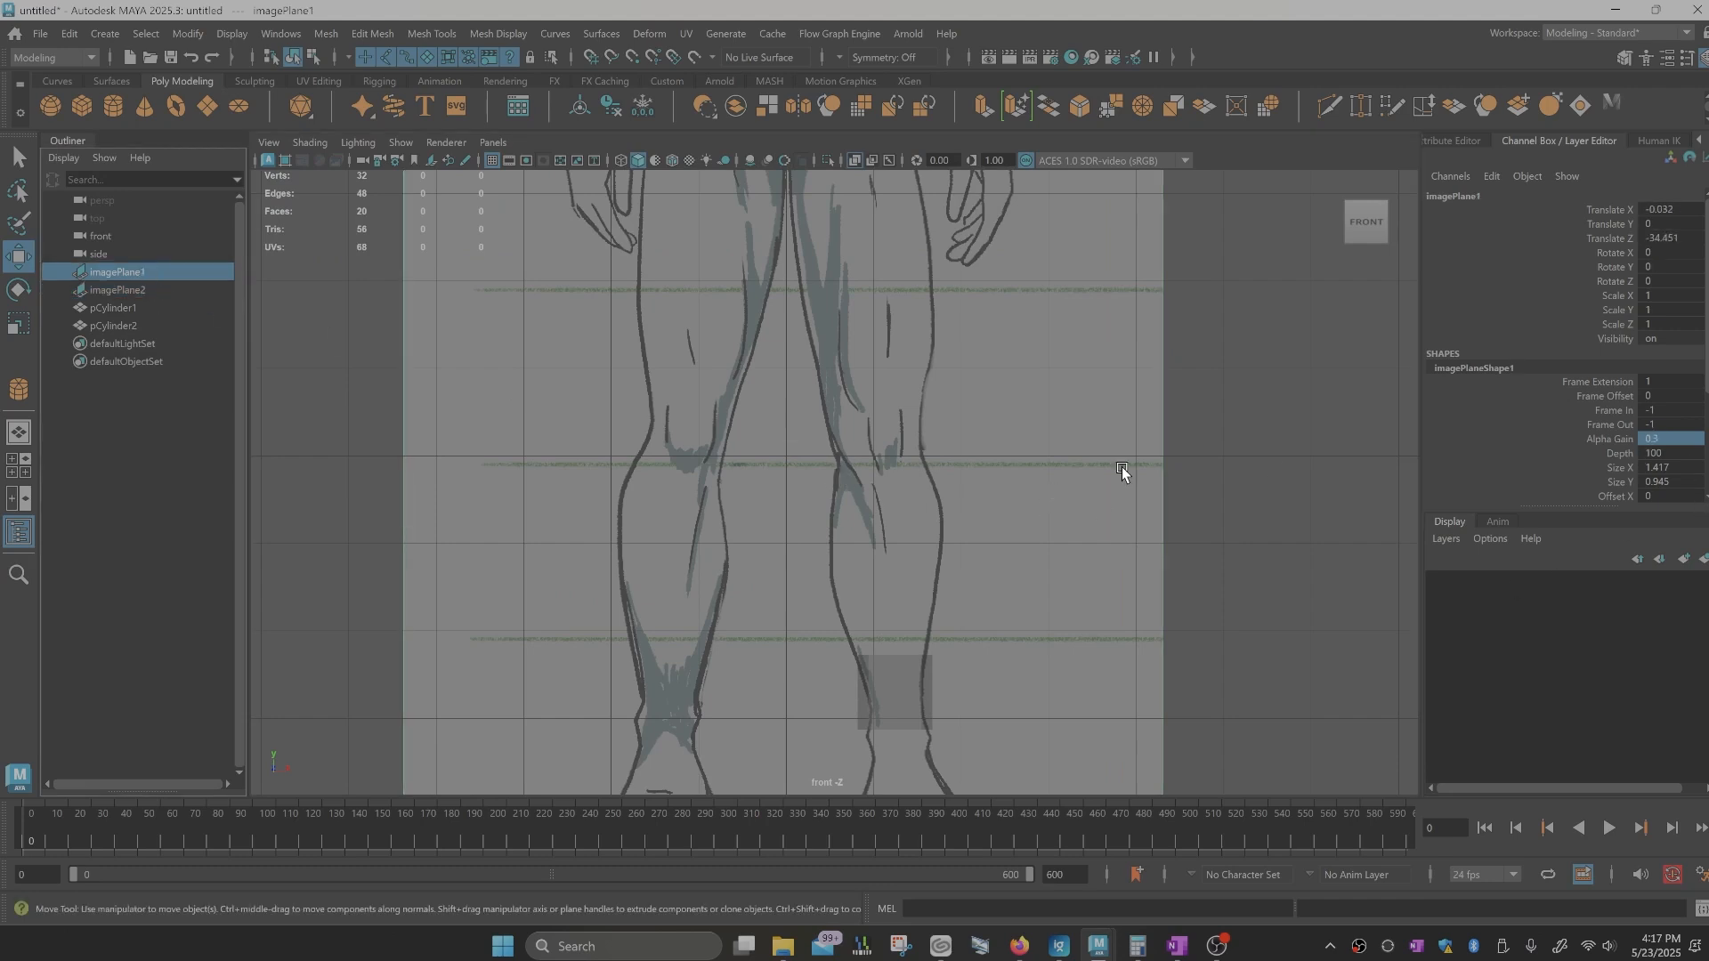
Step: Select the top cap face of the ankle cylinder in the perspective view
click(916, 669)
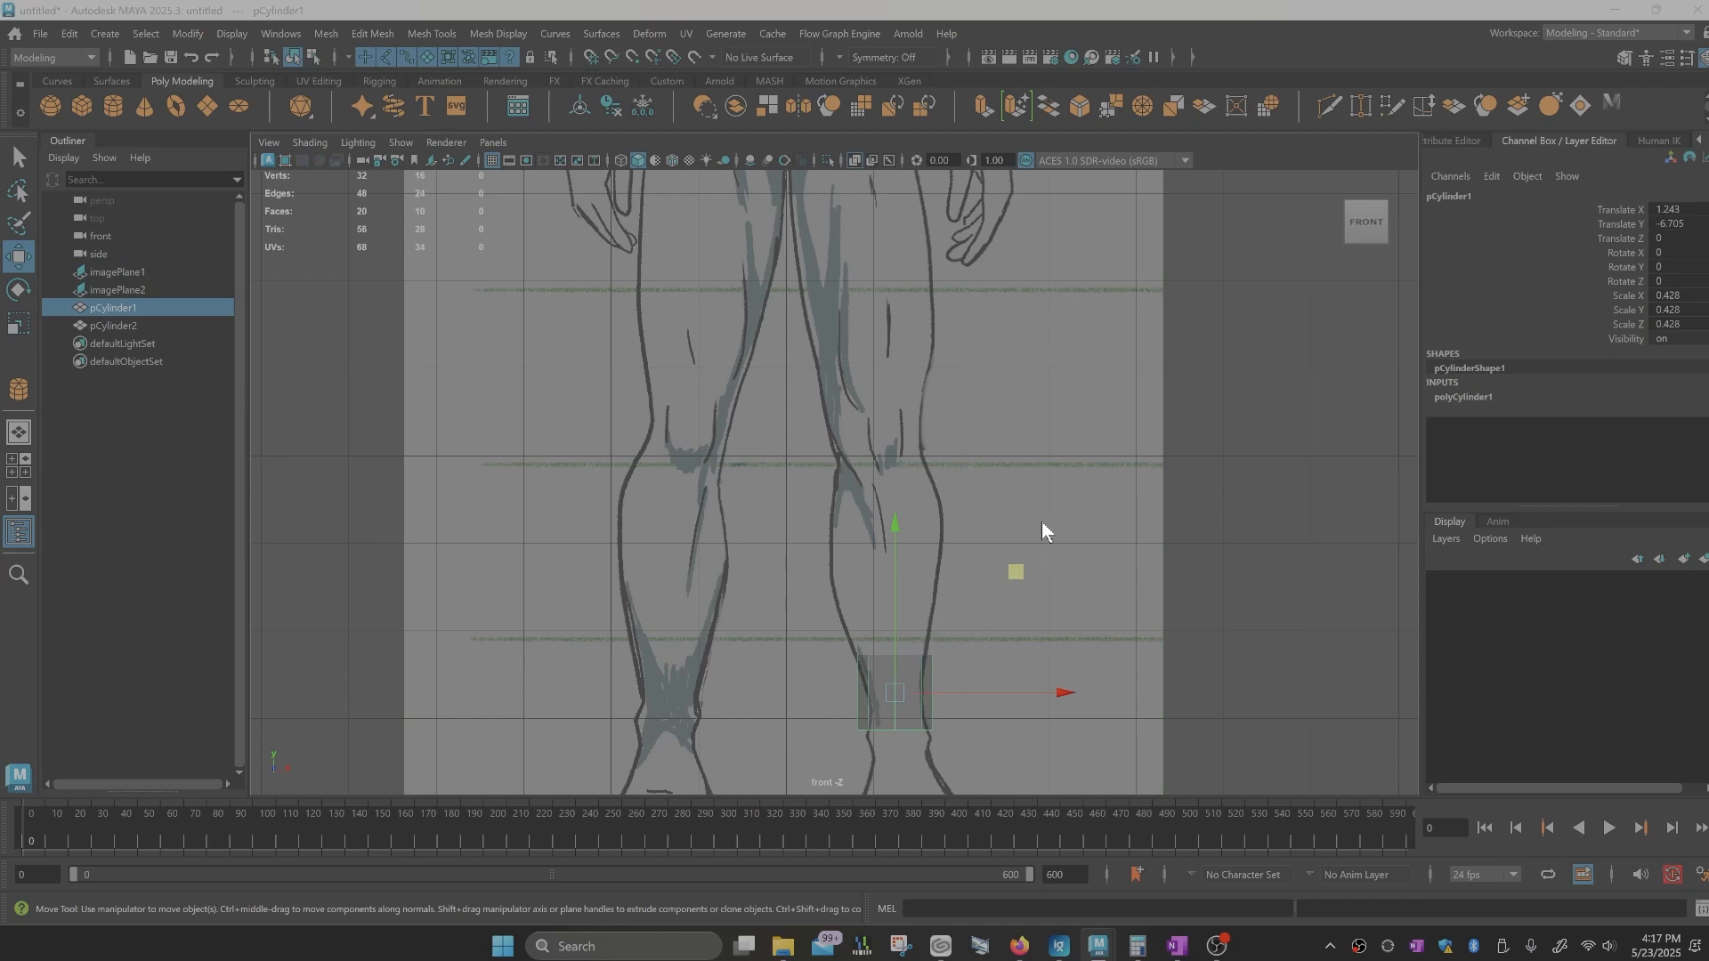
key(space)
key(space)
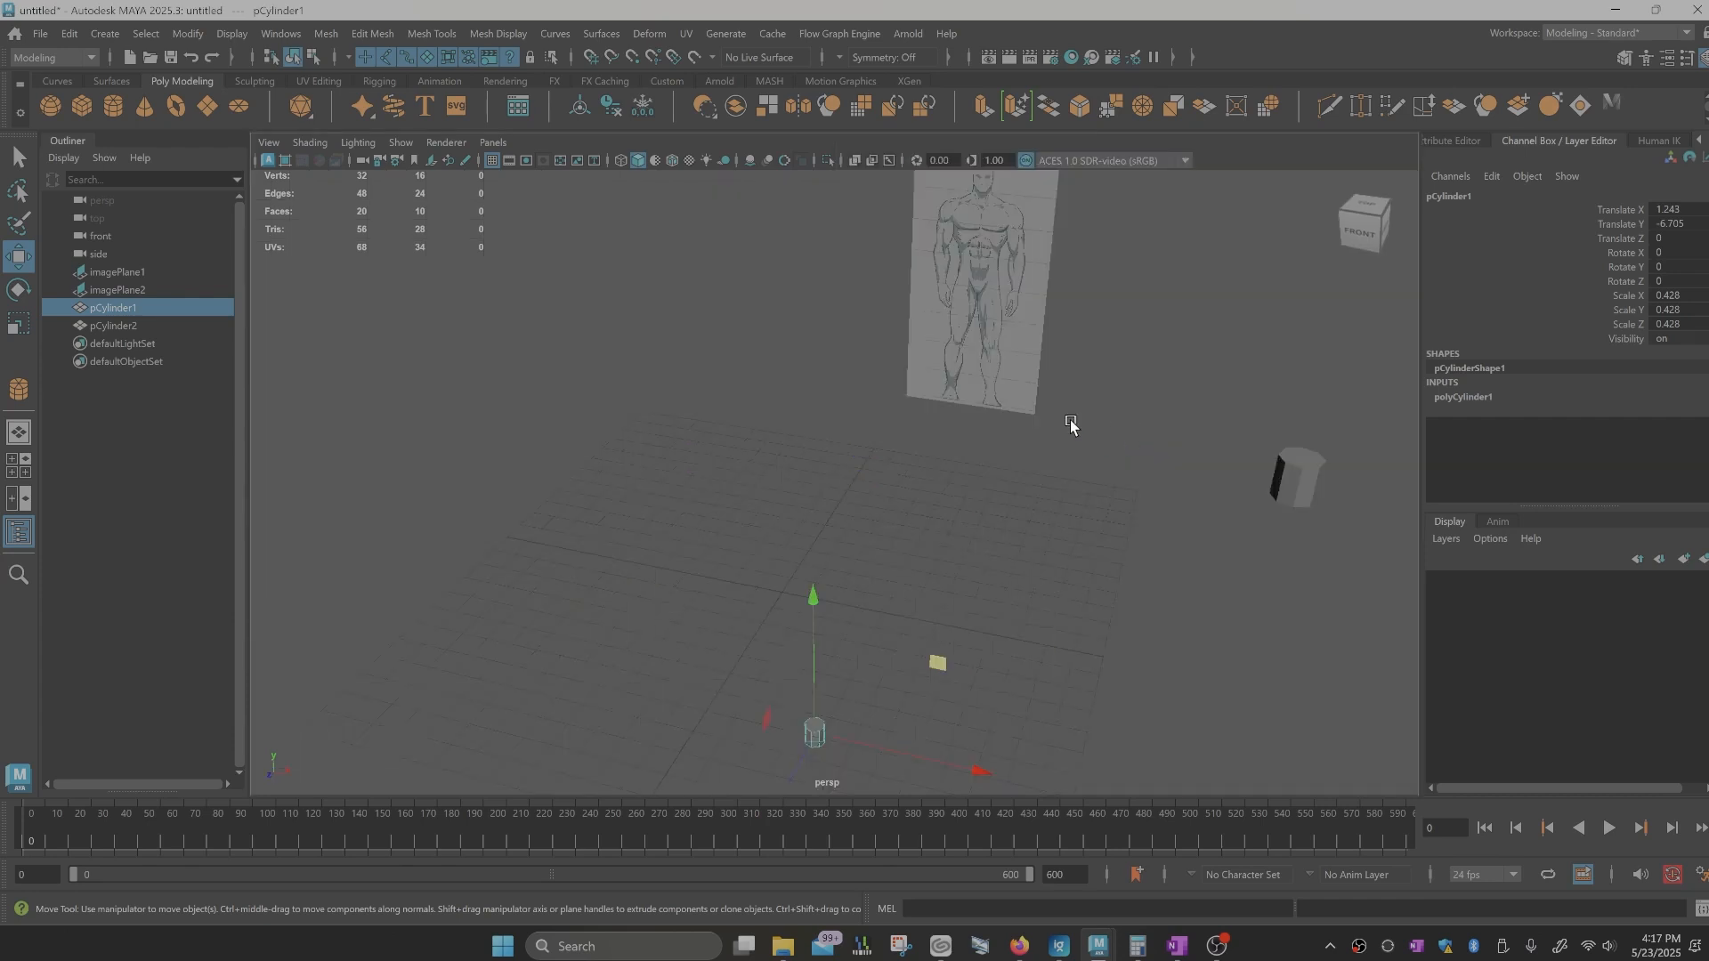
alt+drag(813, 726, 932, 606)
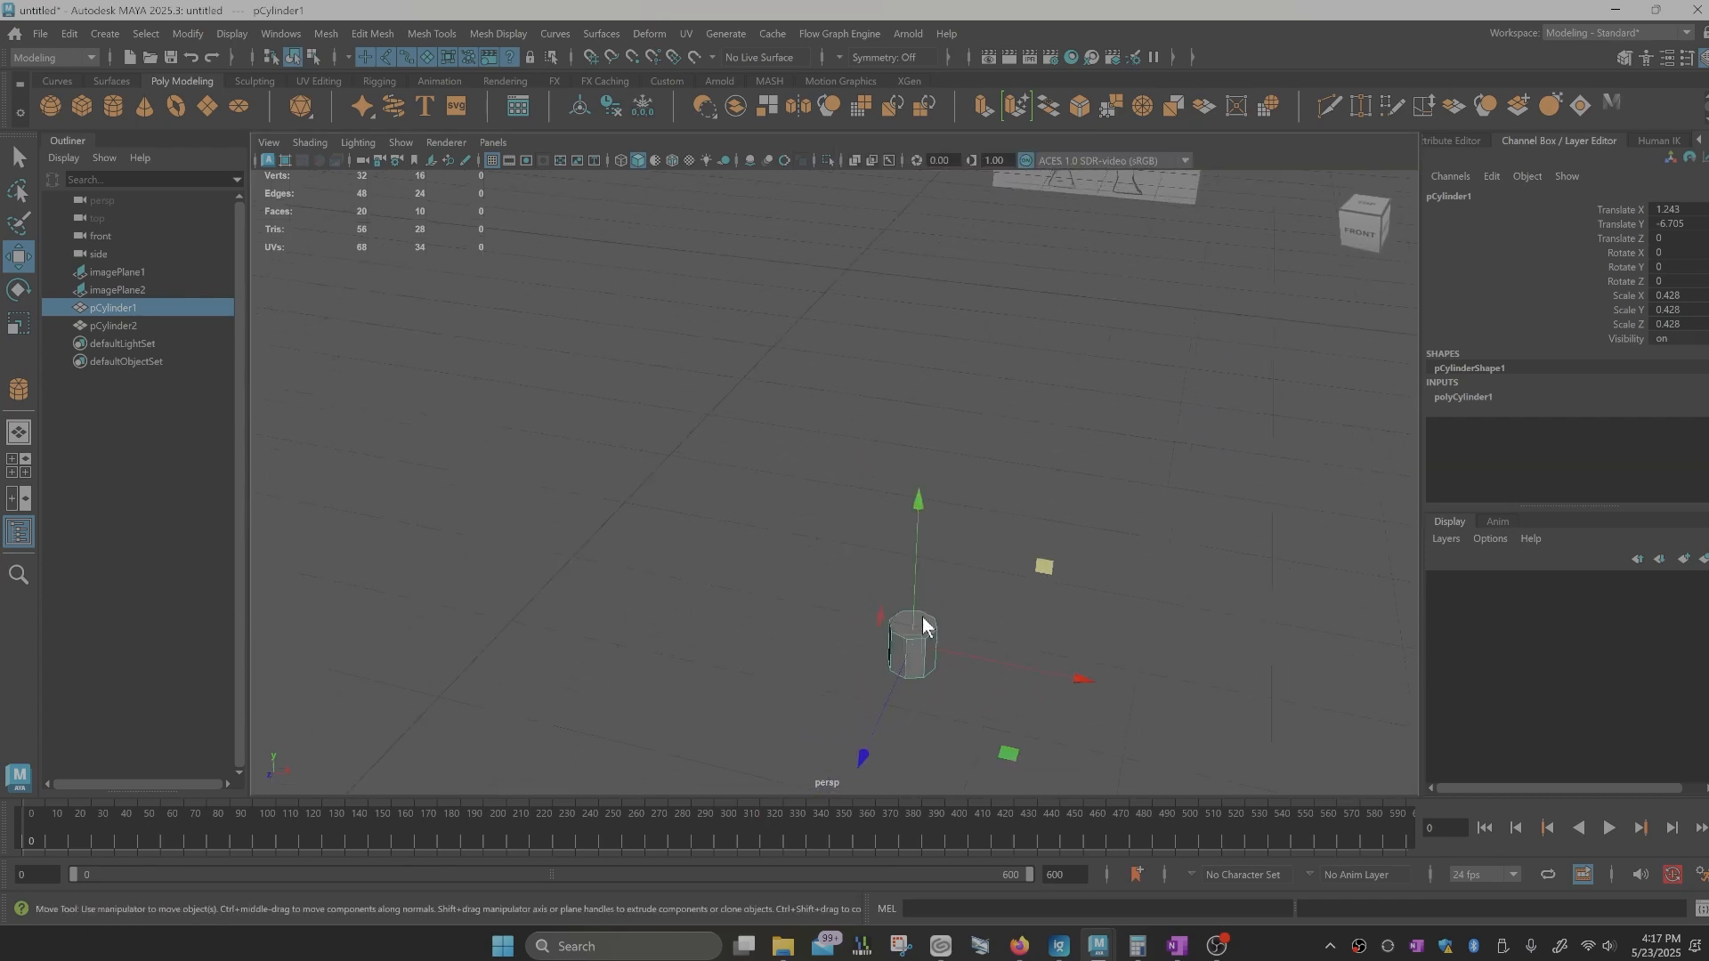
right_drag(922, 626, 927, 488)
click(917, 626)
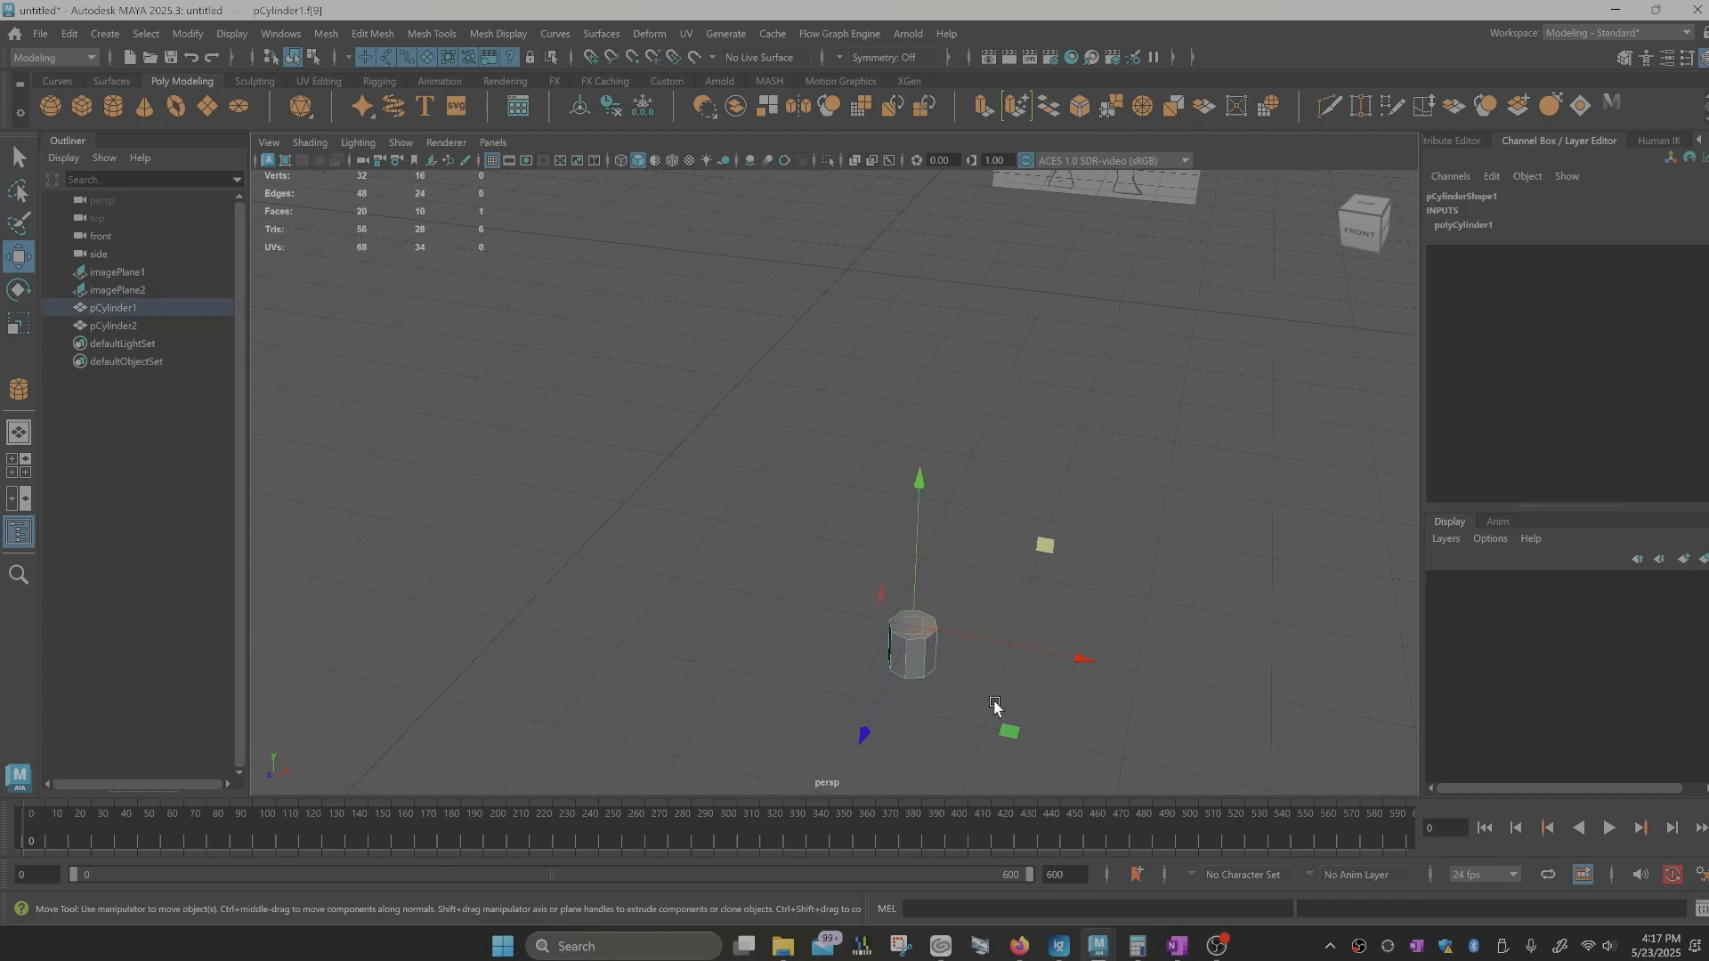
Step: Frame the lower leg in the side view and enable X-Ray shading there
key(space)
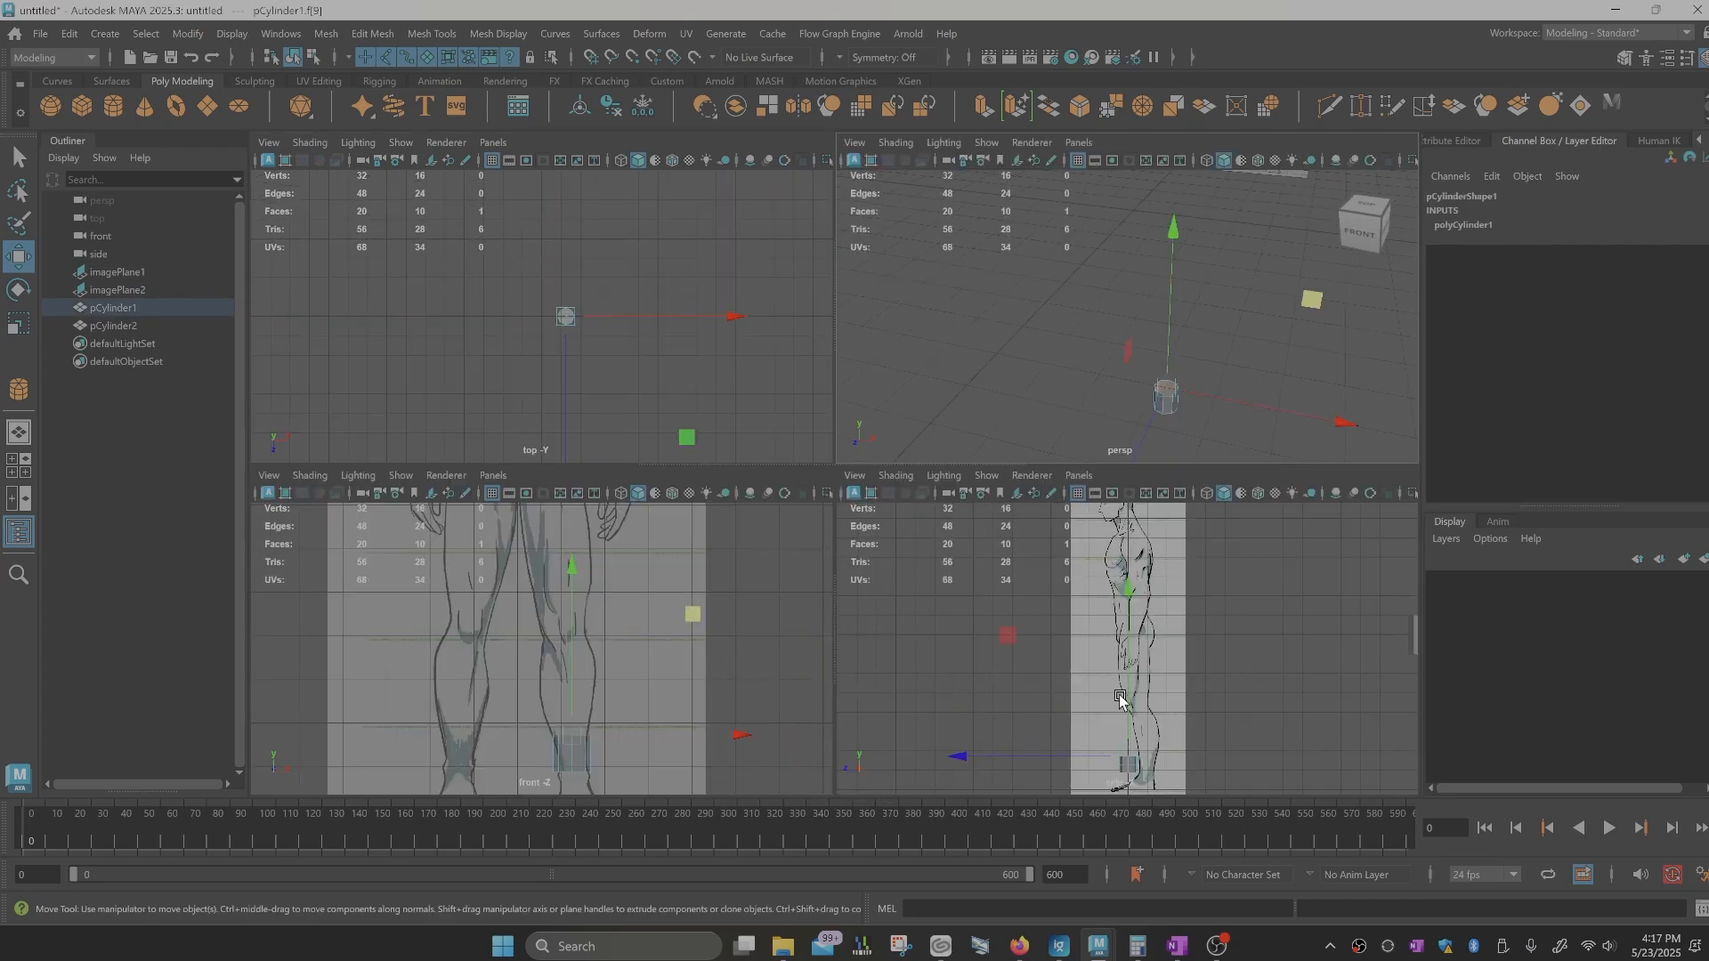
scroll(1164, 714, up, 4)
alt+middle_drag(1174, 718, 1129, 628)
scroll(1138, 614, up, 2)
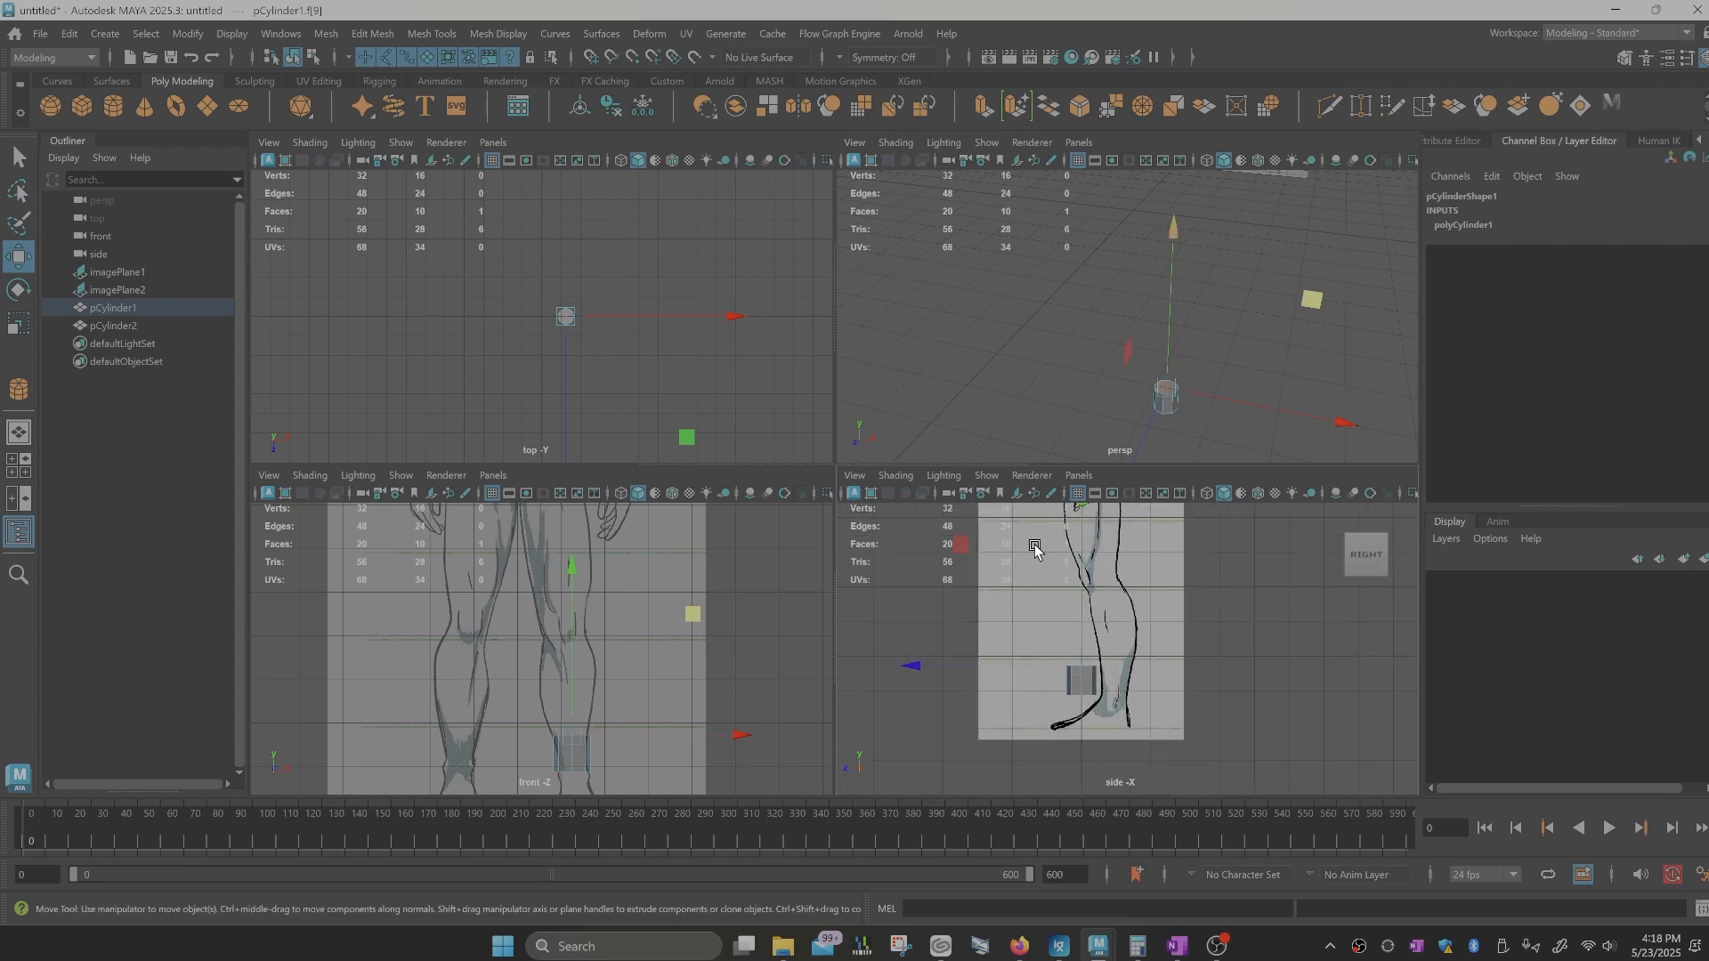
click(854, 477)
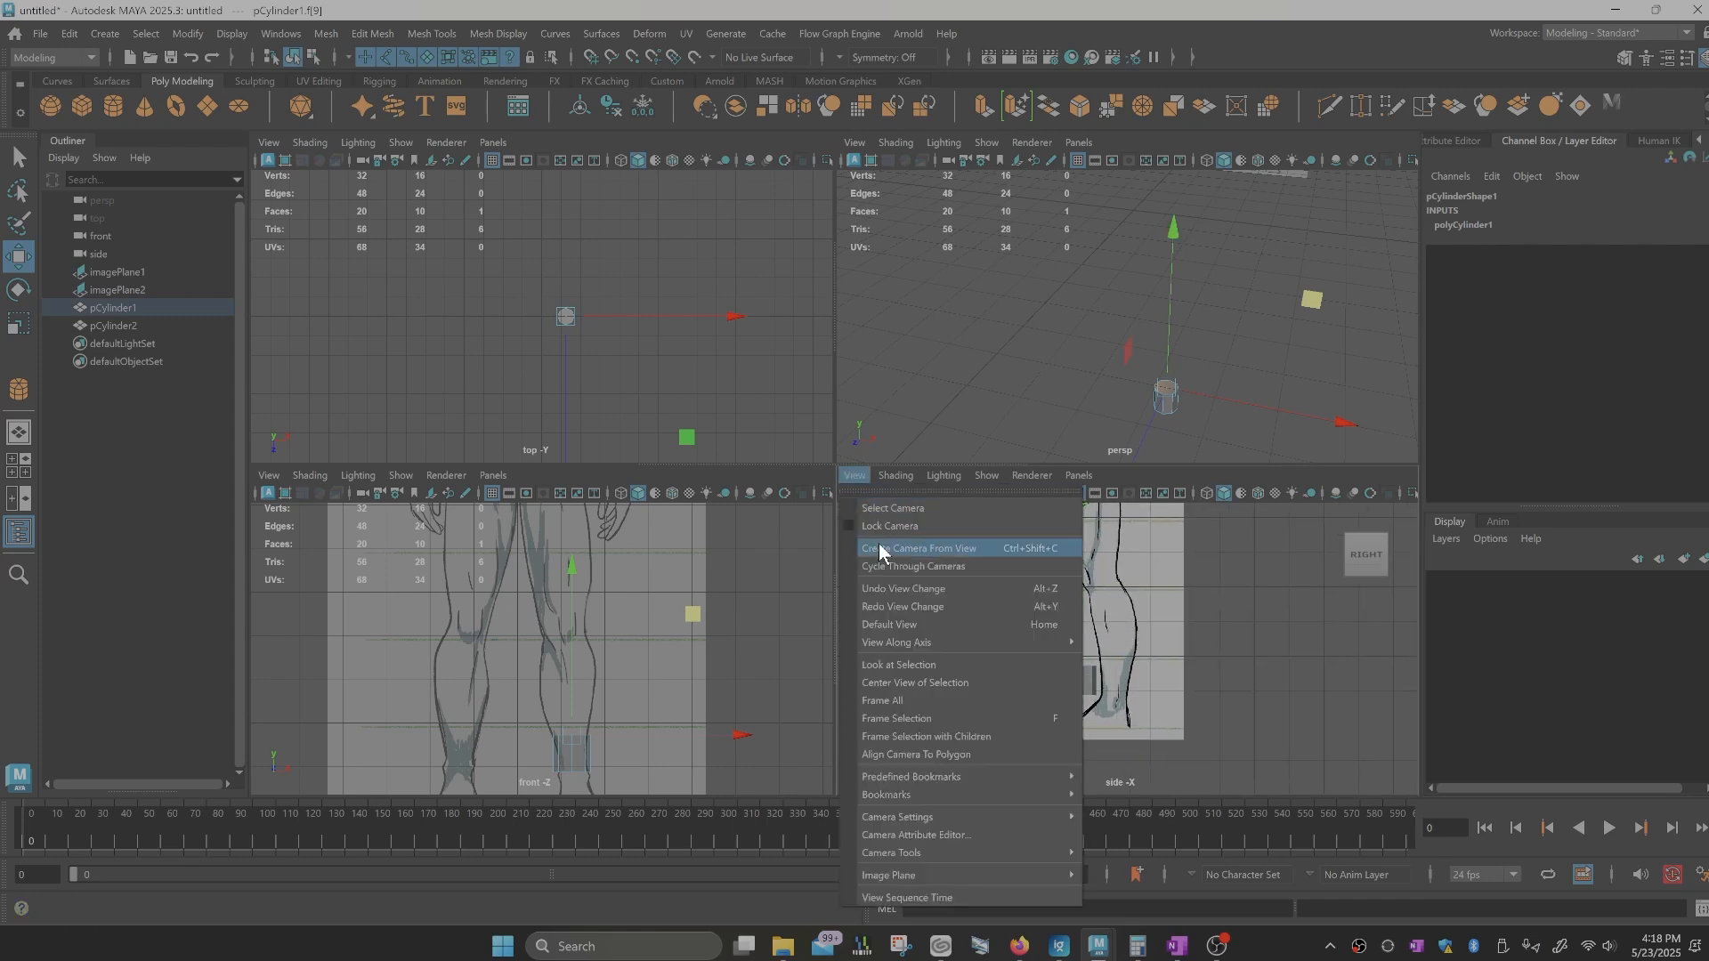
mouse_move(890, 476)
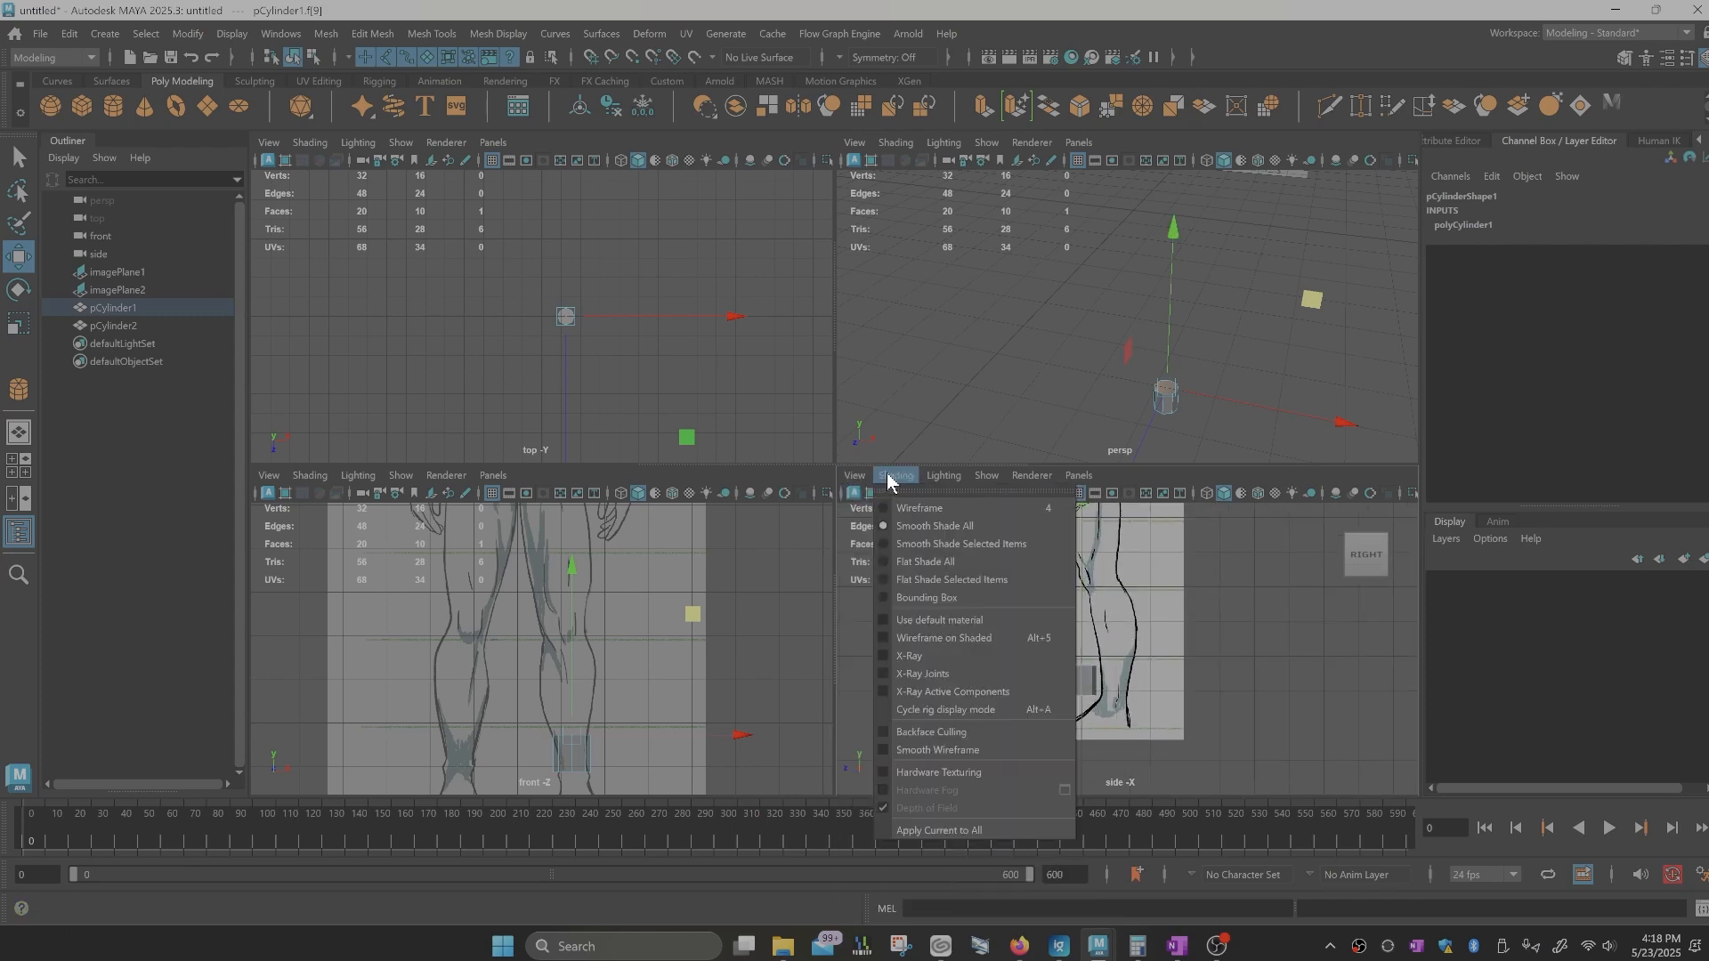
click(886, 656)
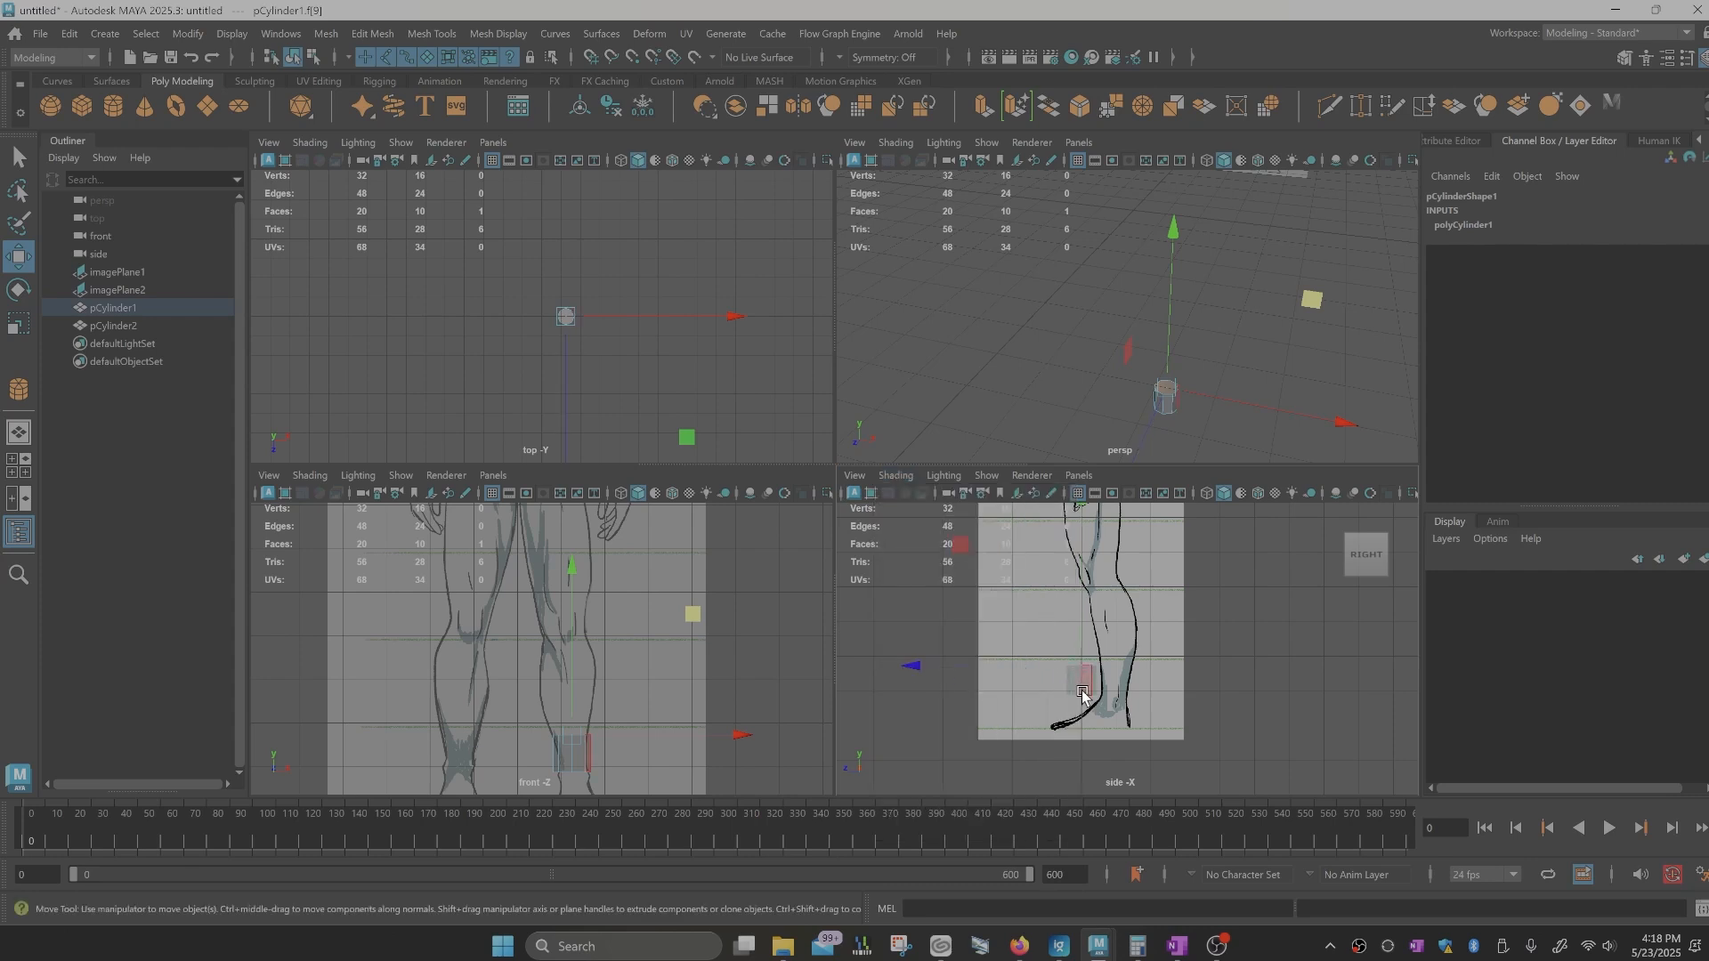
Step: Select all faces of the ankle cylinder and move them back over the side-view ankle, to about Z -0.969
drag(1068, 665, 1098, 705)
drag(917, 683, 950, 683)
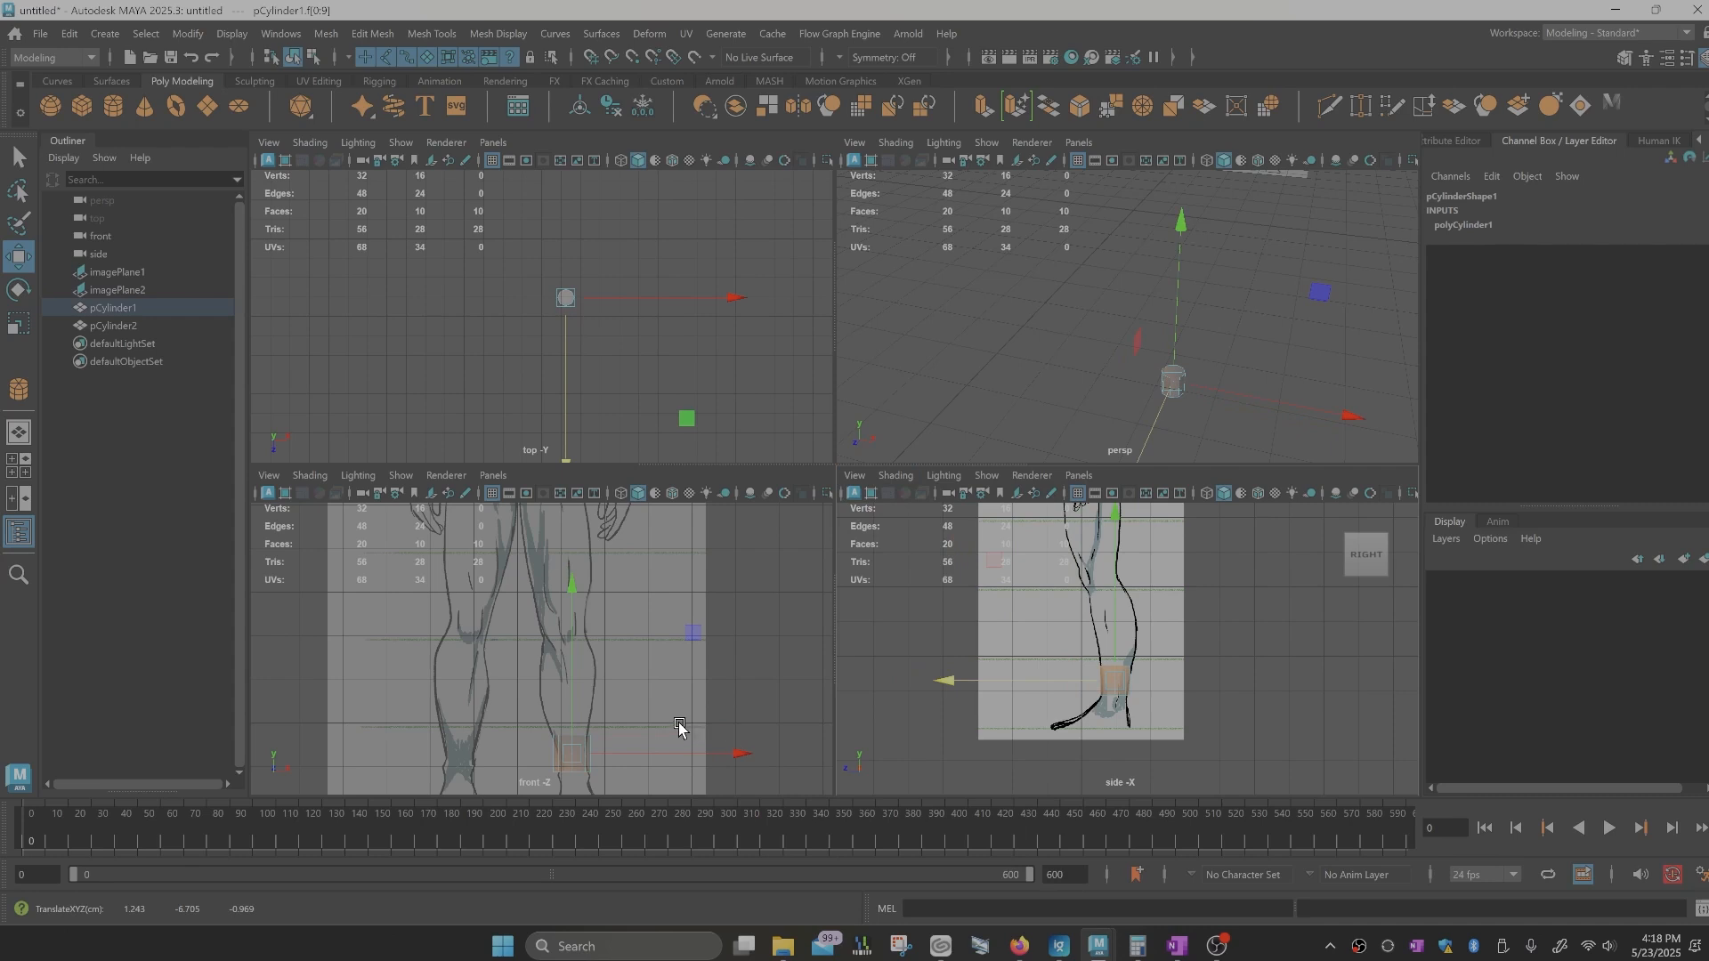
alt+middle_drag(680, 726, 691, 669)
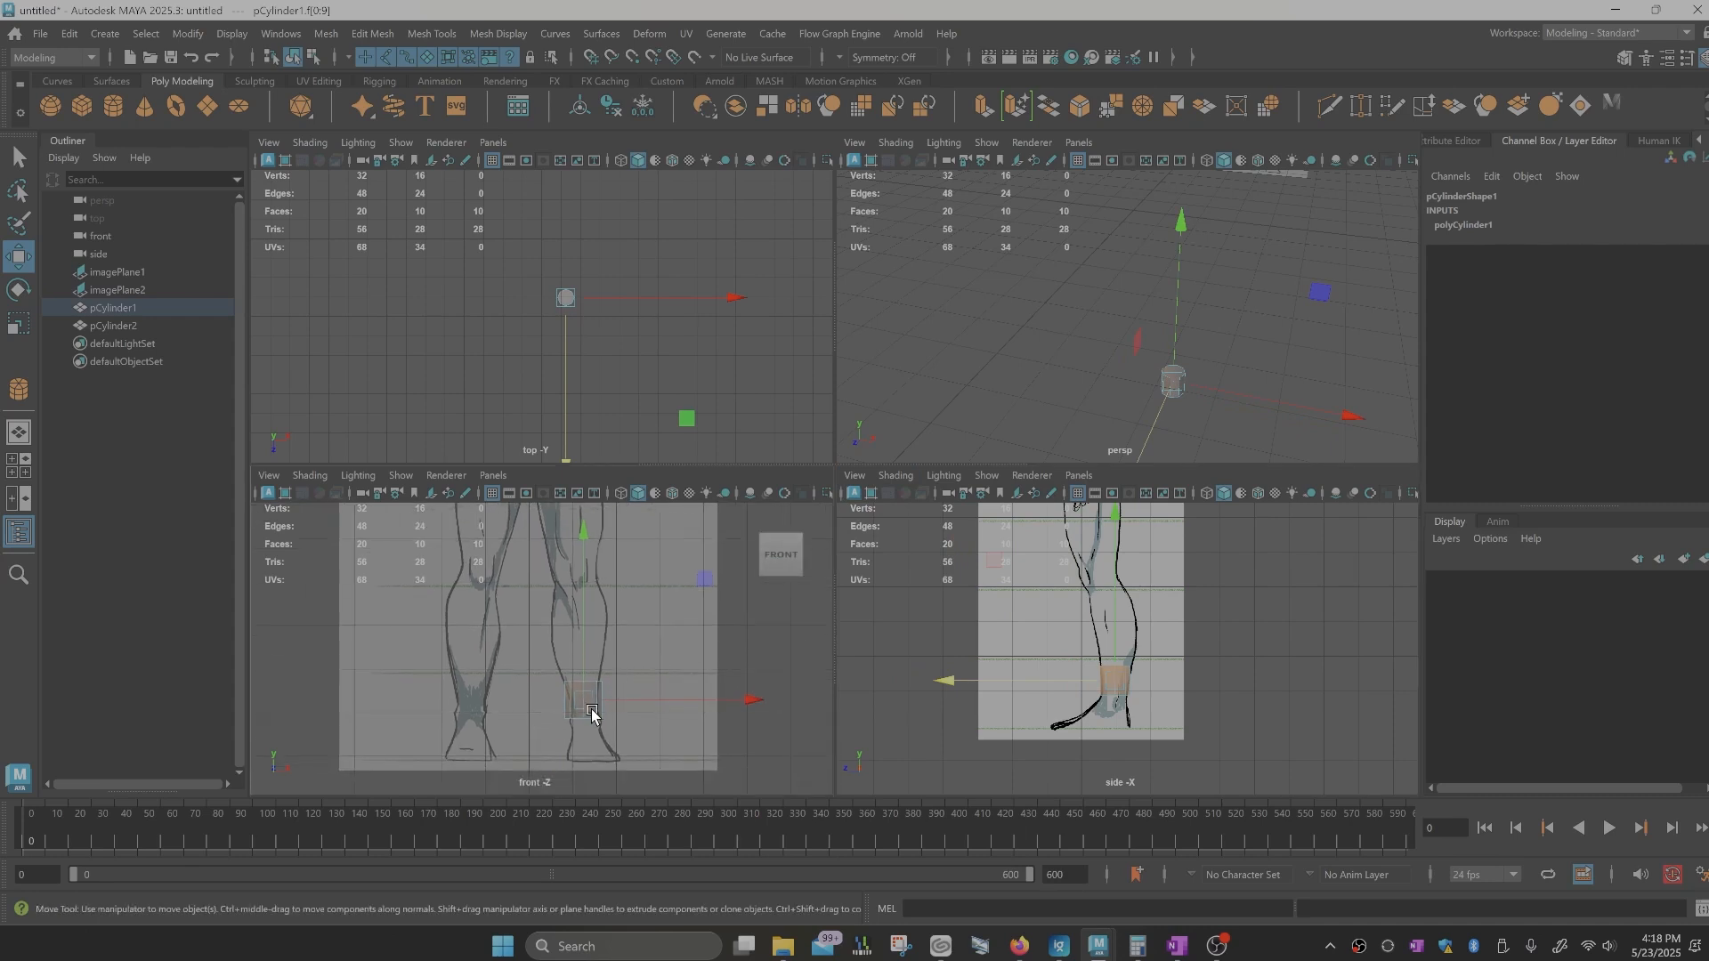
Step: Scale the selected cylinder faces down uniformly, starting at about 0.78, to fit the ankle width in the front view
key(r)
drag(586, 703, 576, 703)
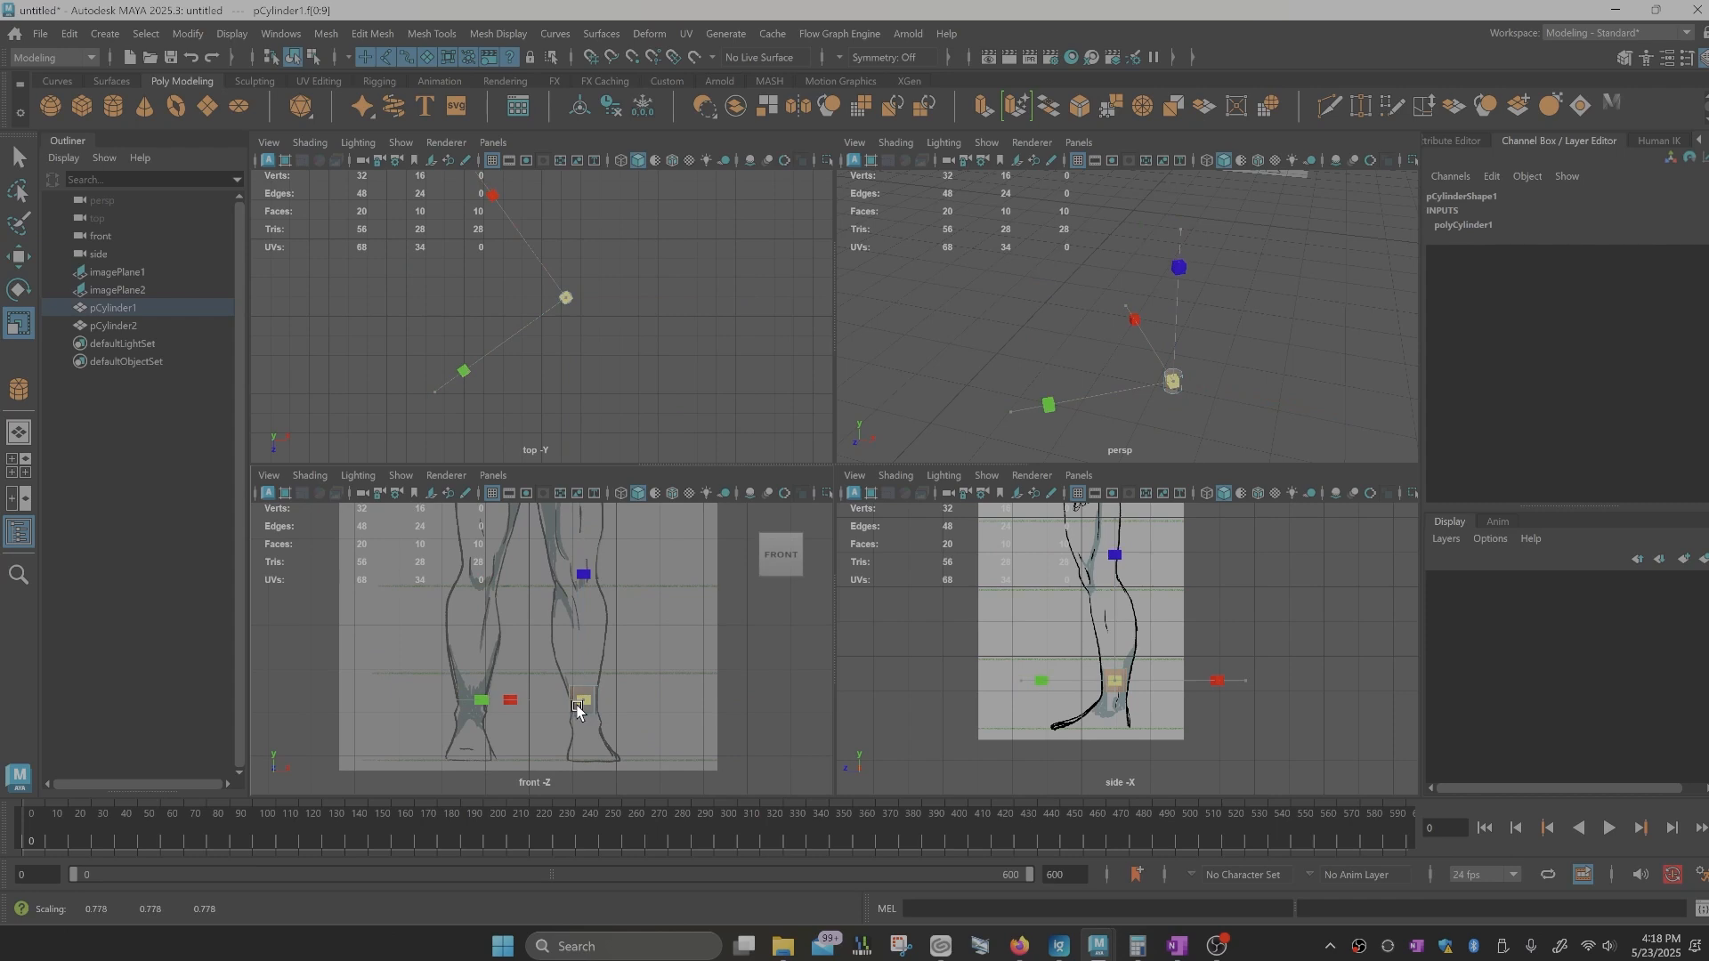
click(583, 702)
click(585, 699)
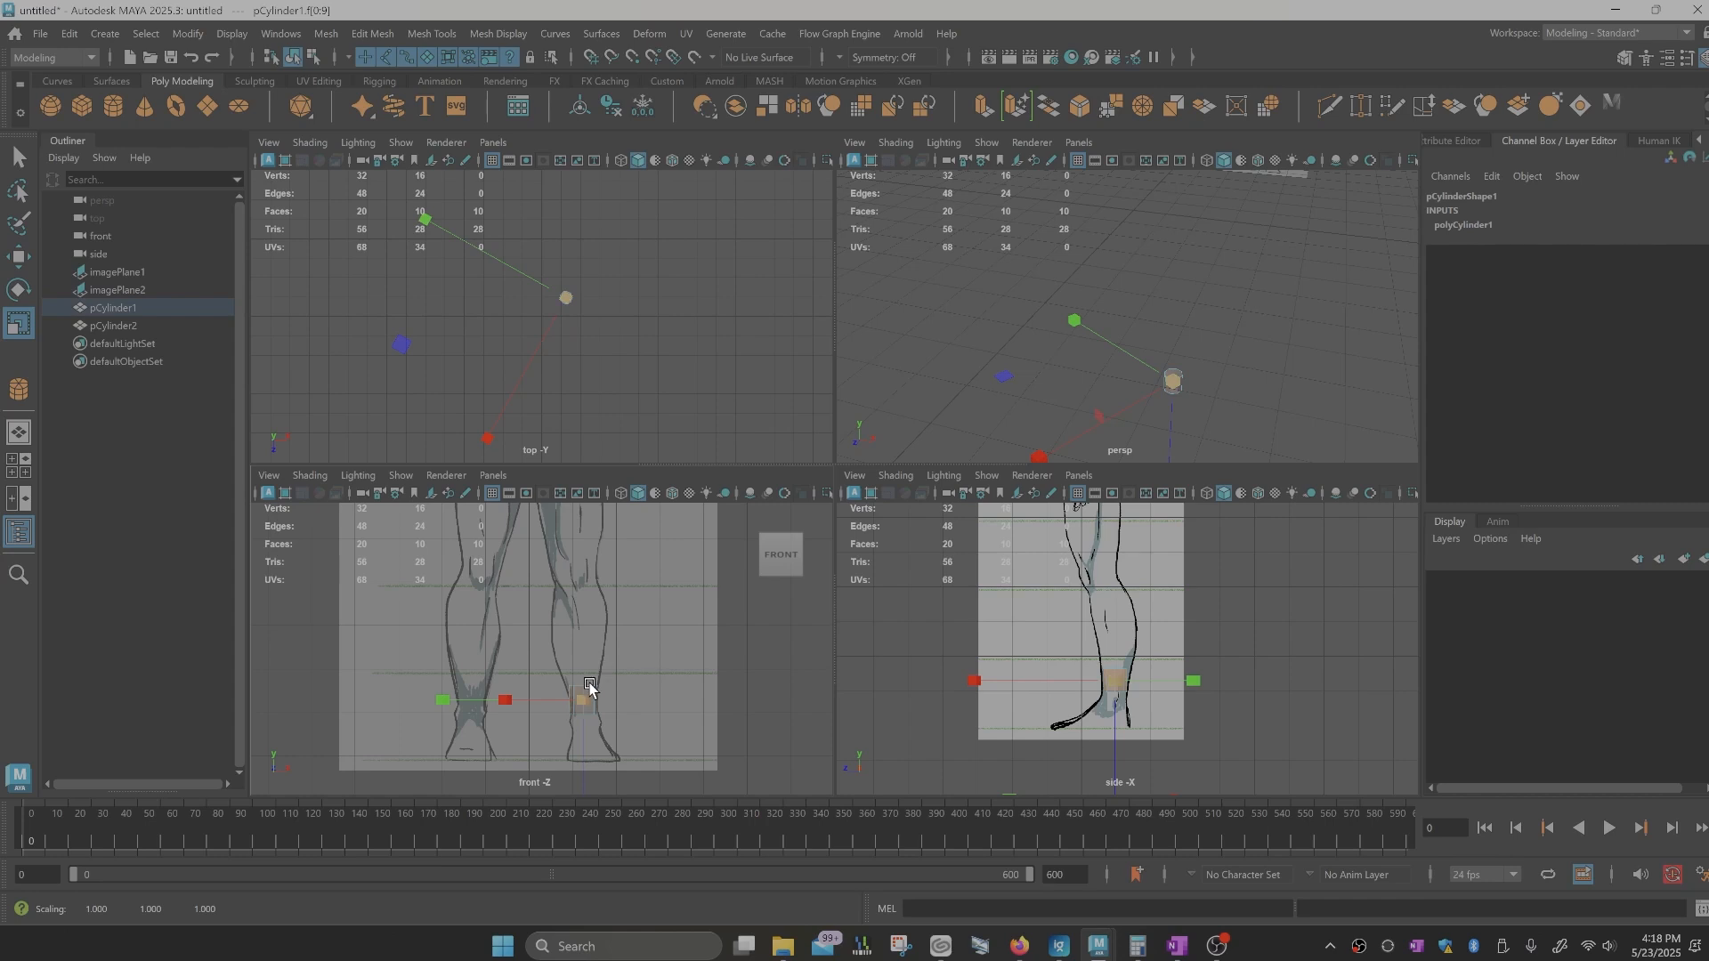
Step: In object mode, flatten the ankle cylinder to Scale Y of about 0.303 and lower it to about Y -6.89
right_drag(589, 682, 712, 396)
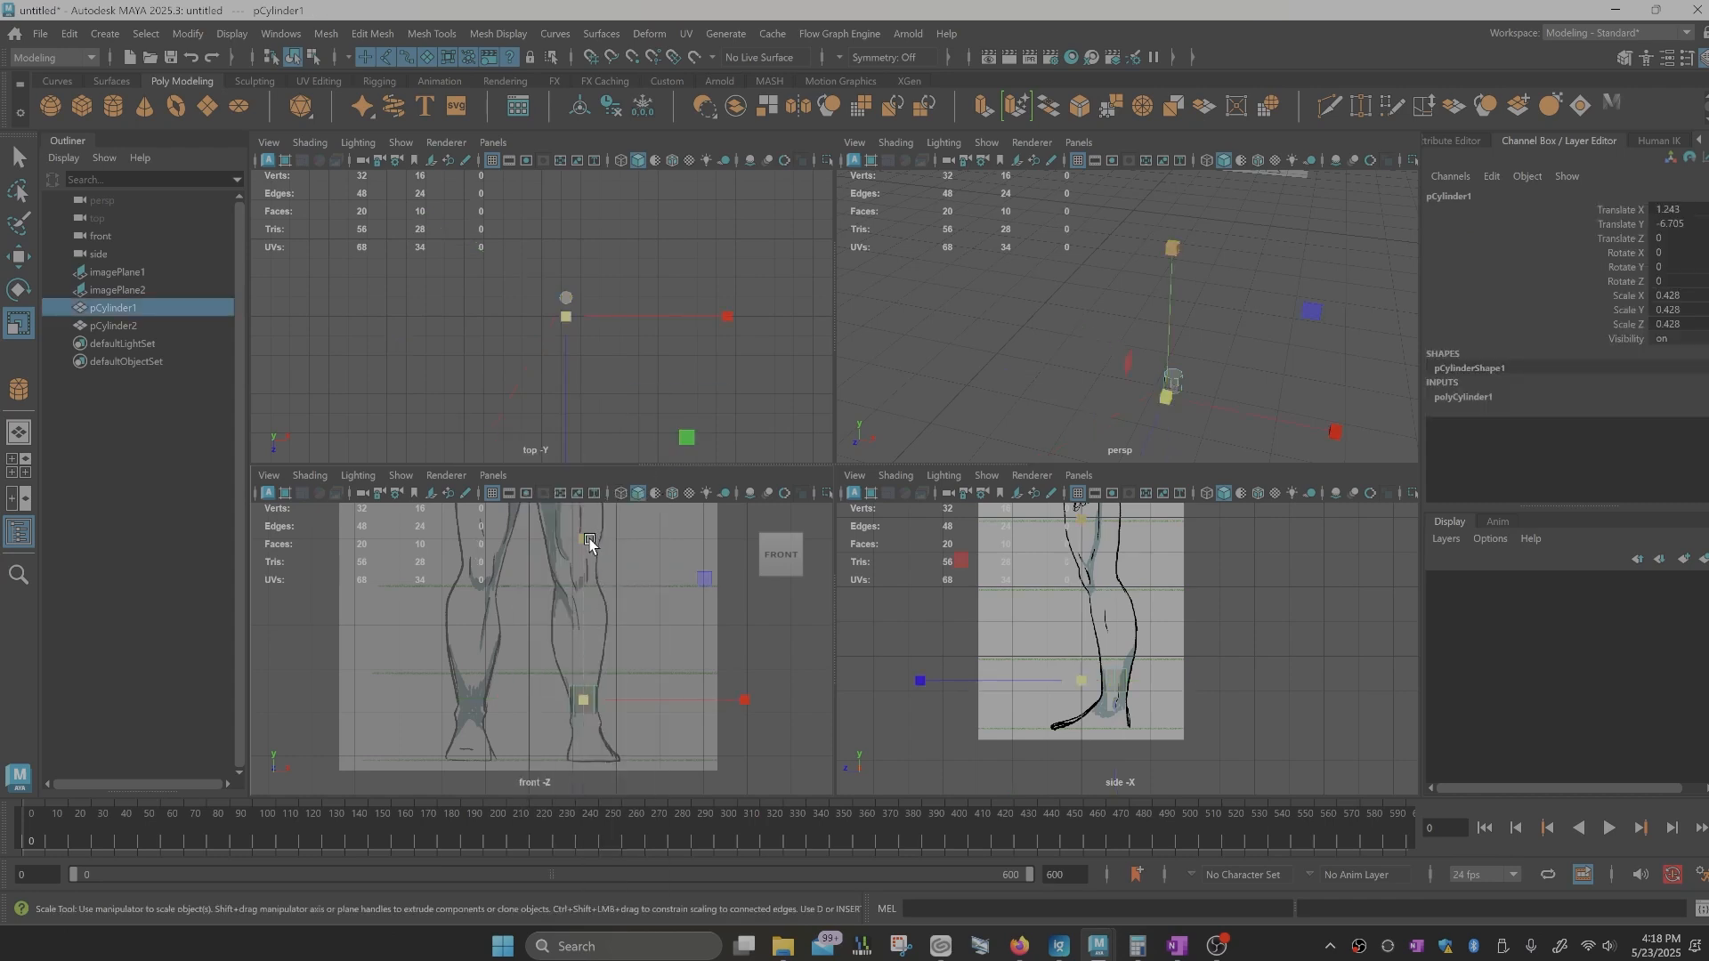
drag(589, 537, 591, 594)
key(w)
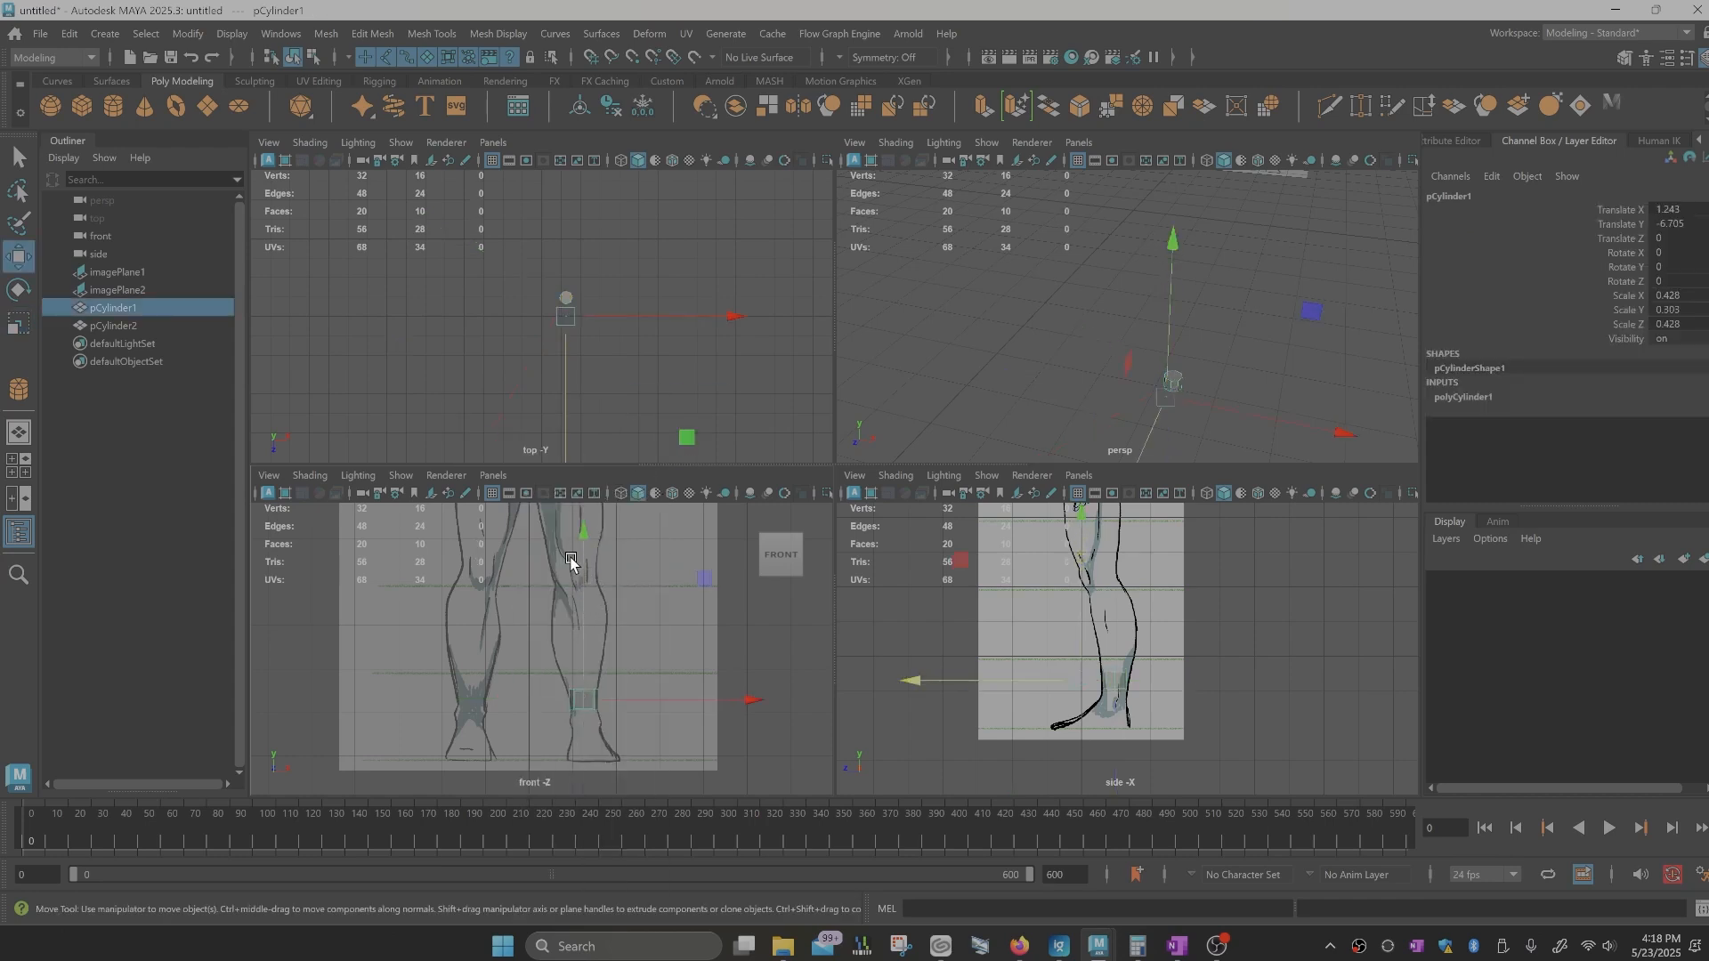
drag(584, 534, 588, 544)
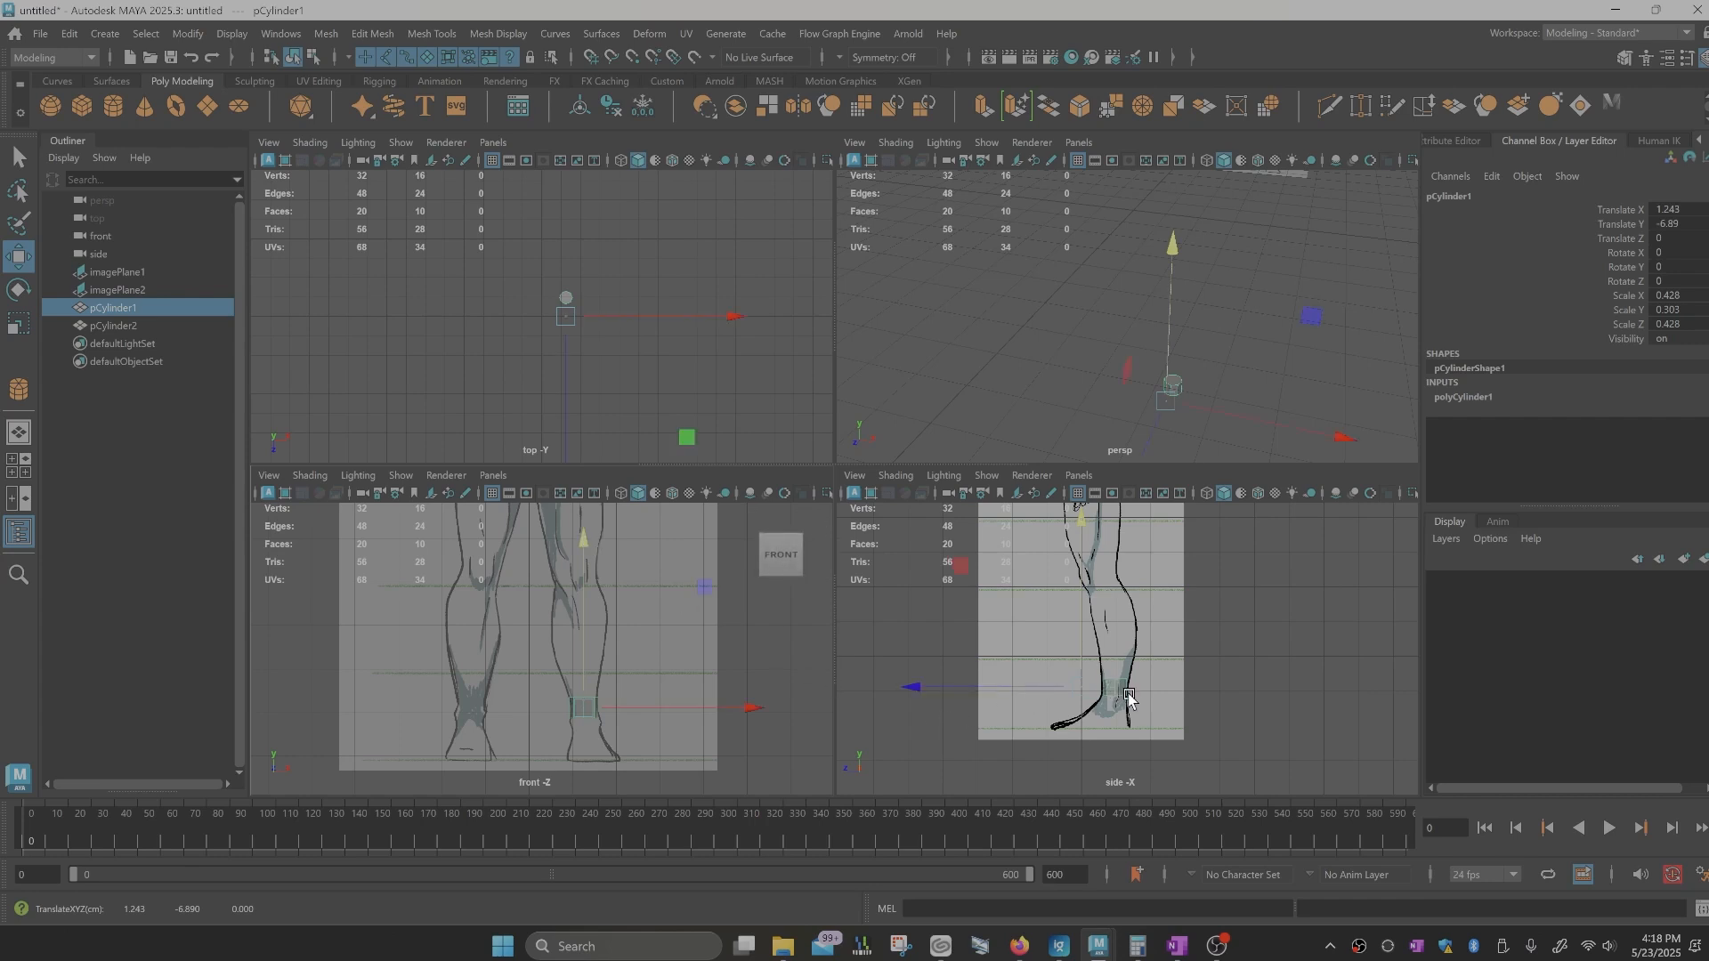
Step: Extrude the cylinder's top cap face upward with Local Translate Z of about 0.544, up to the front reference's guide line
scroll(1173, 363, up, 3)
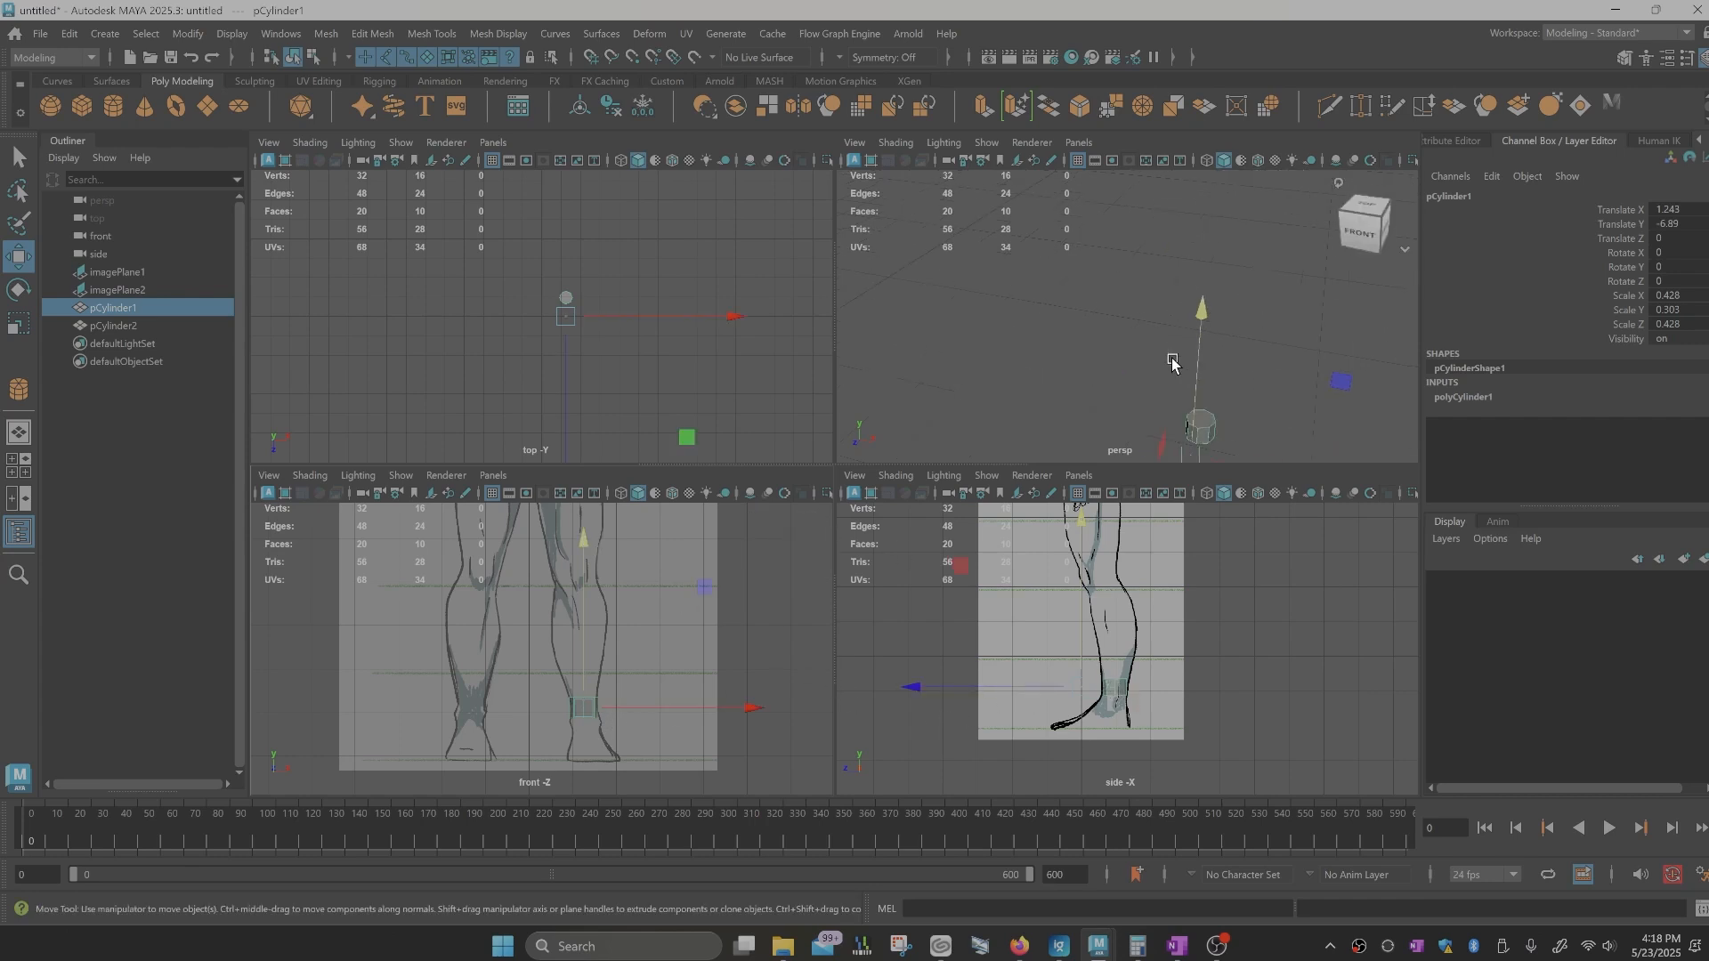
right_drag(1216, 426, 1213, 466)
key(q)
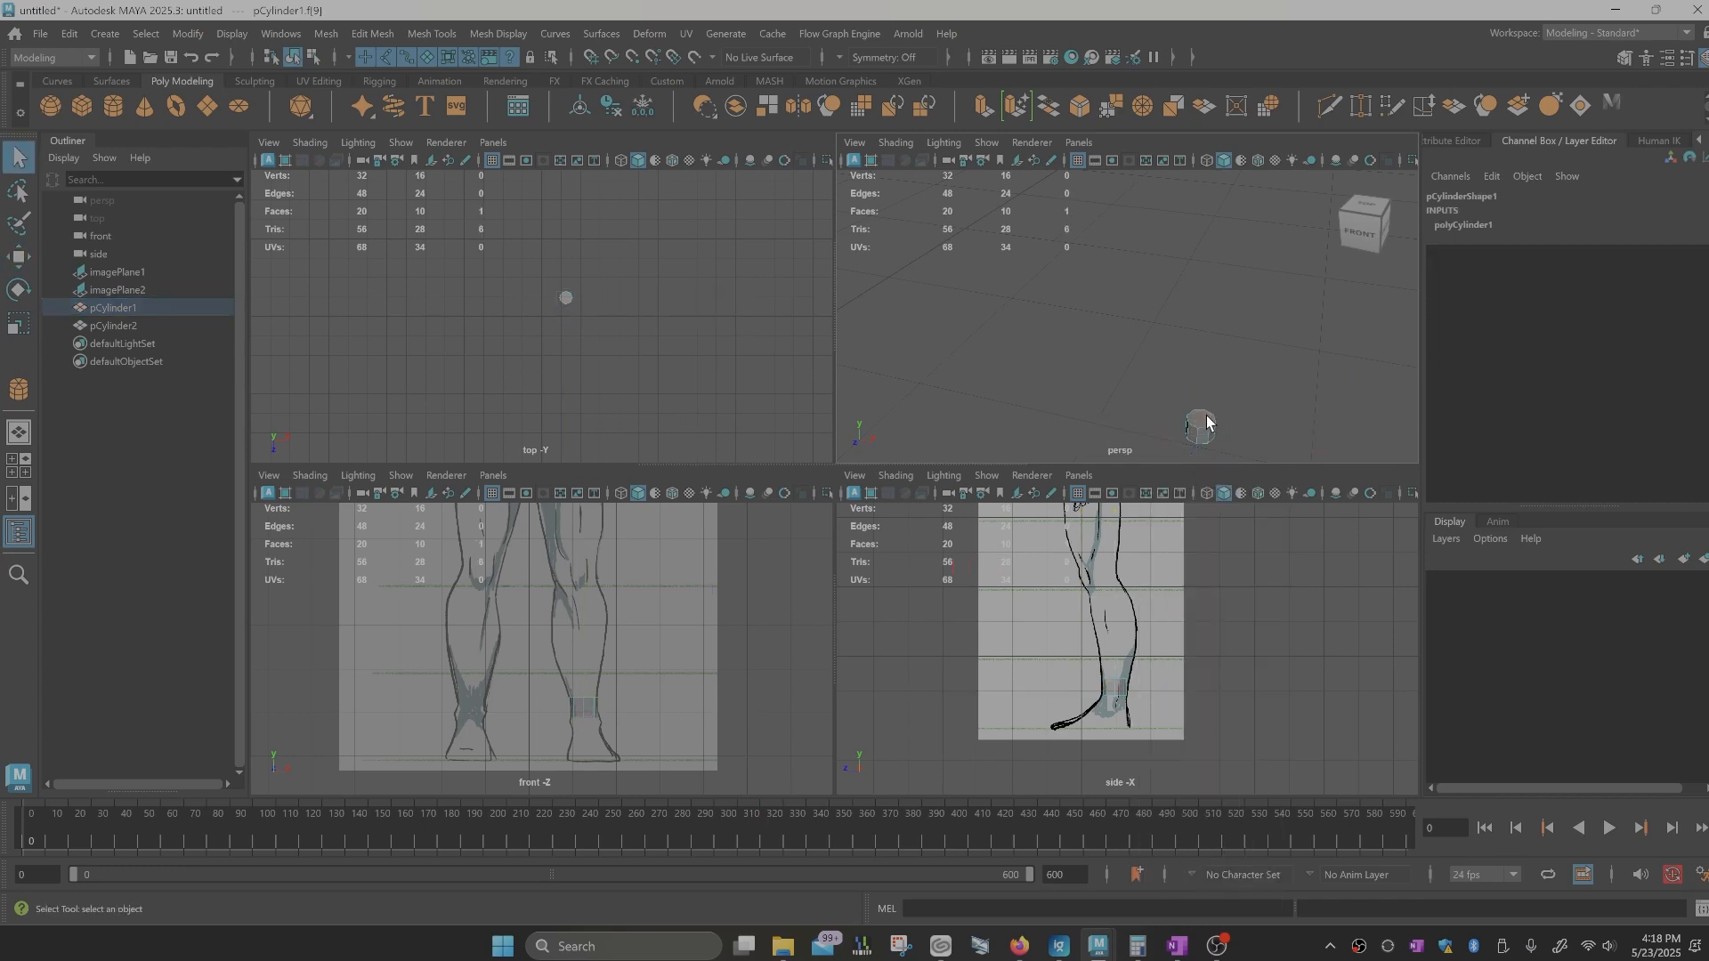
key(ctrl+e)
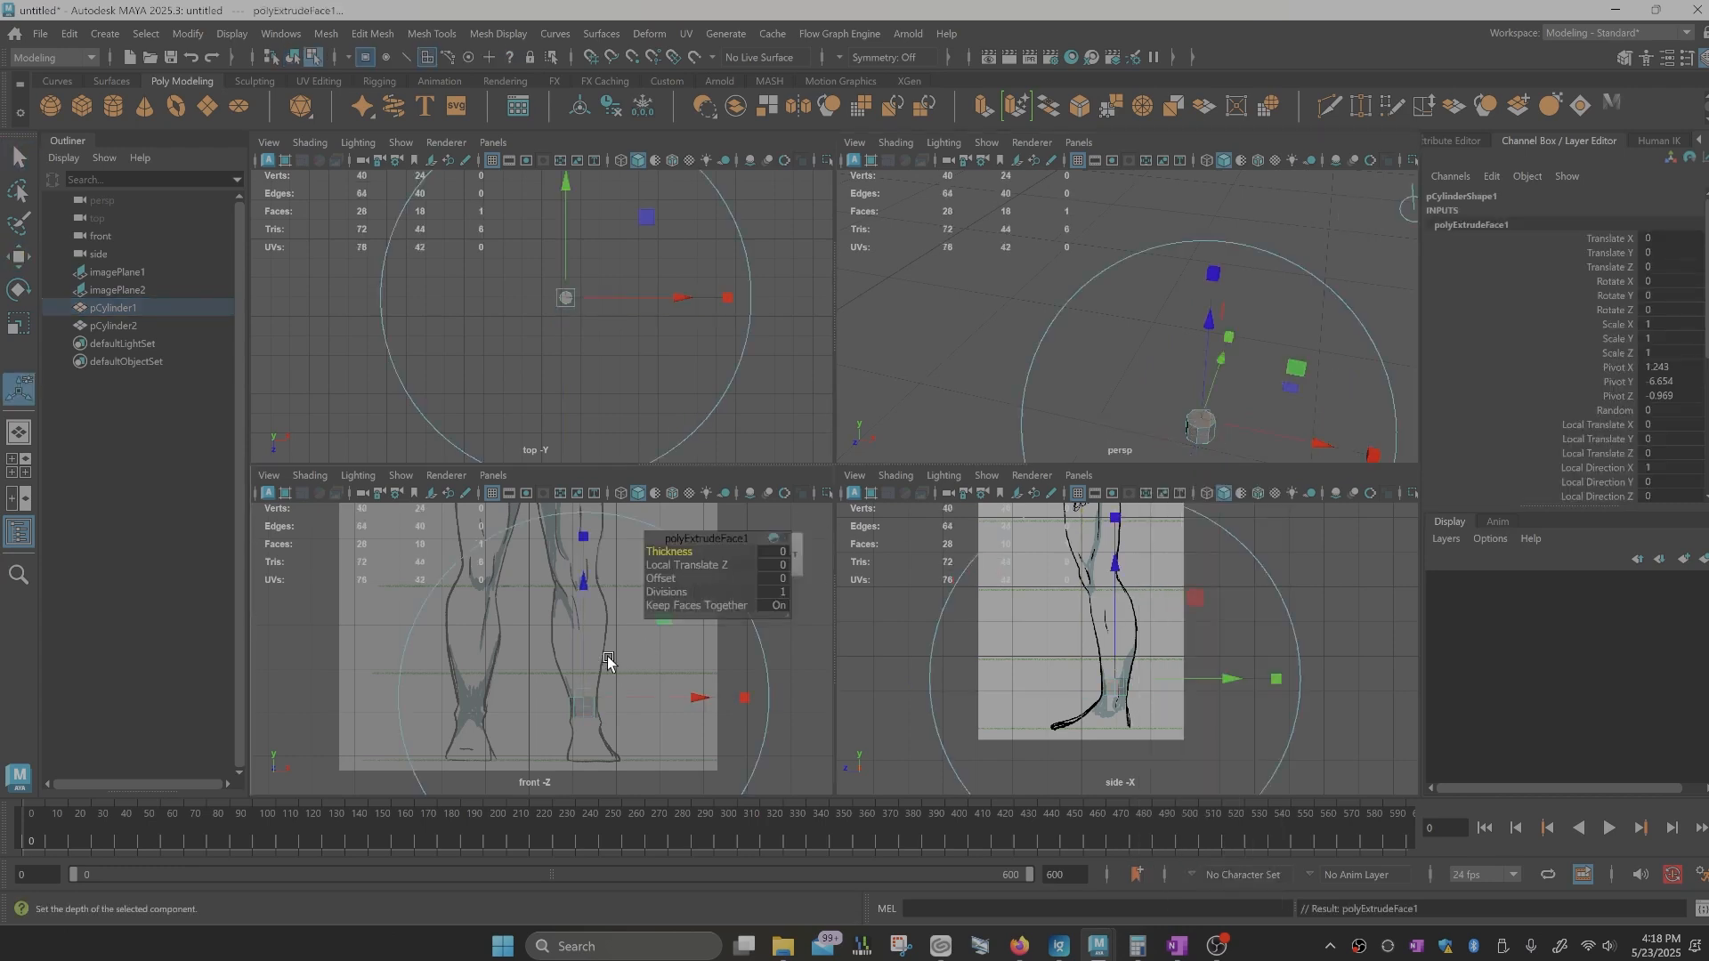
click(583, 645)
key(space)
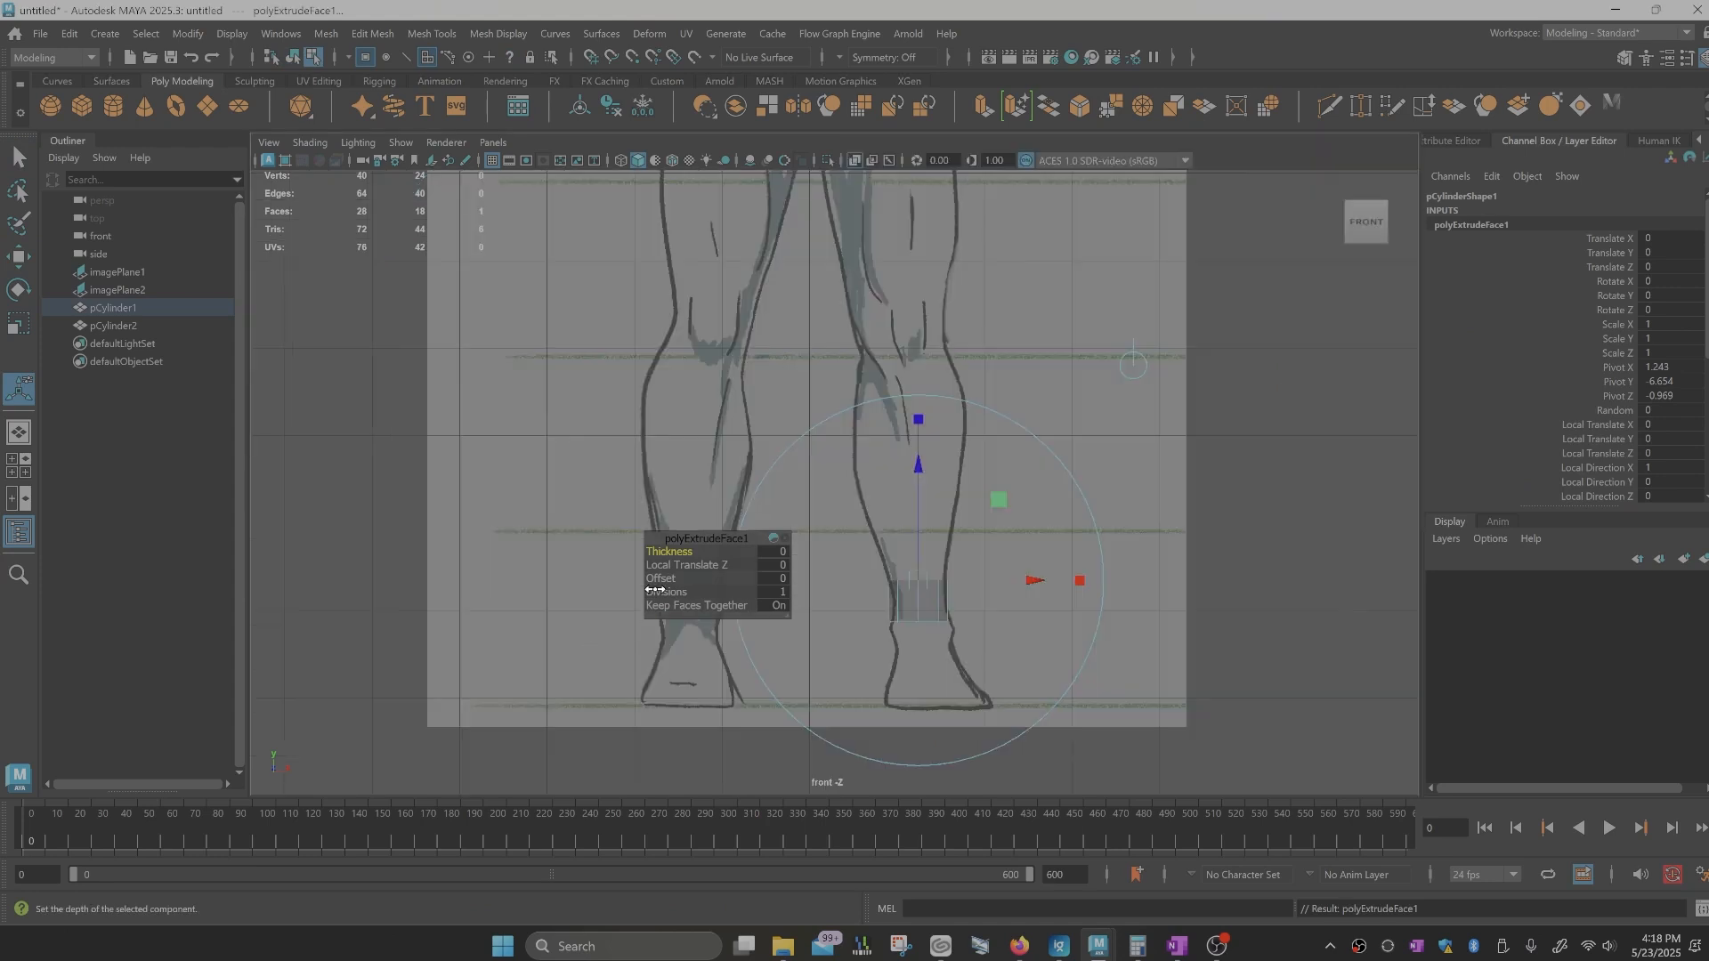
key(ctrl+space)
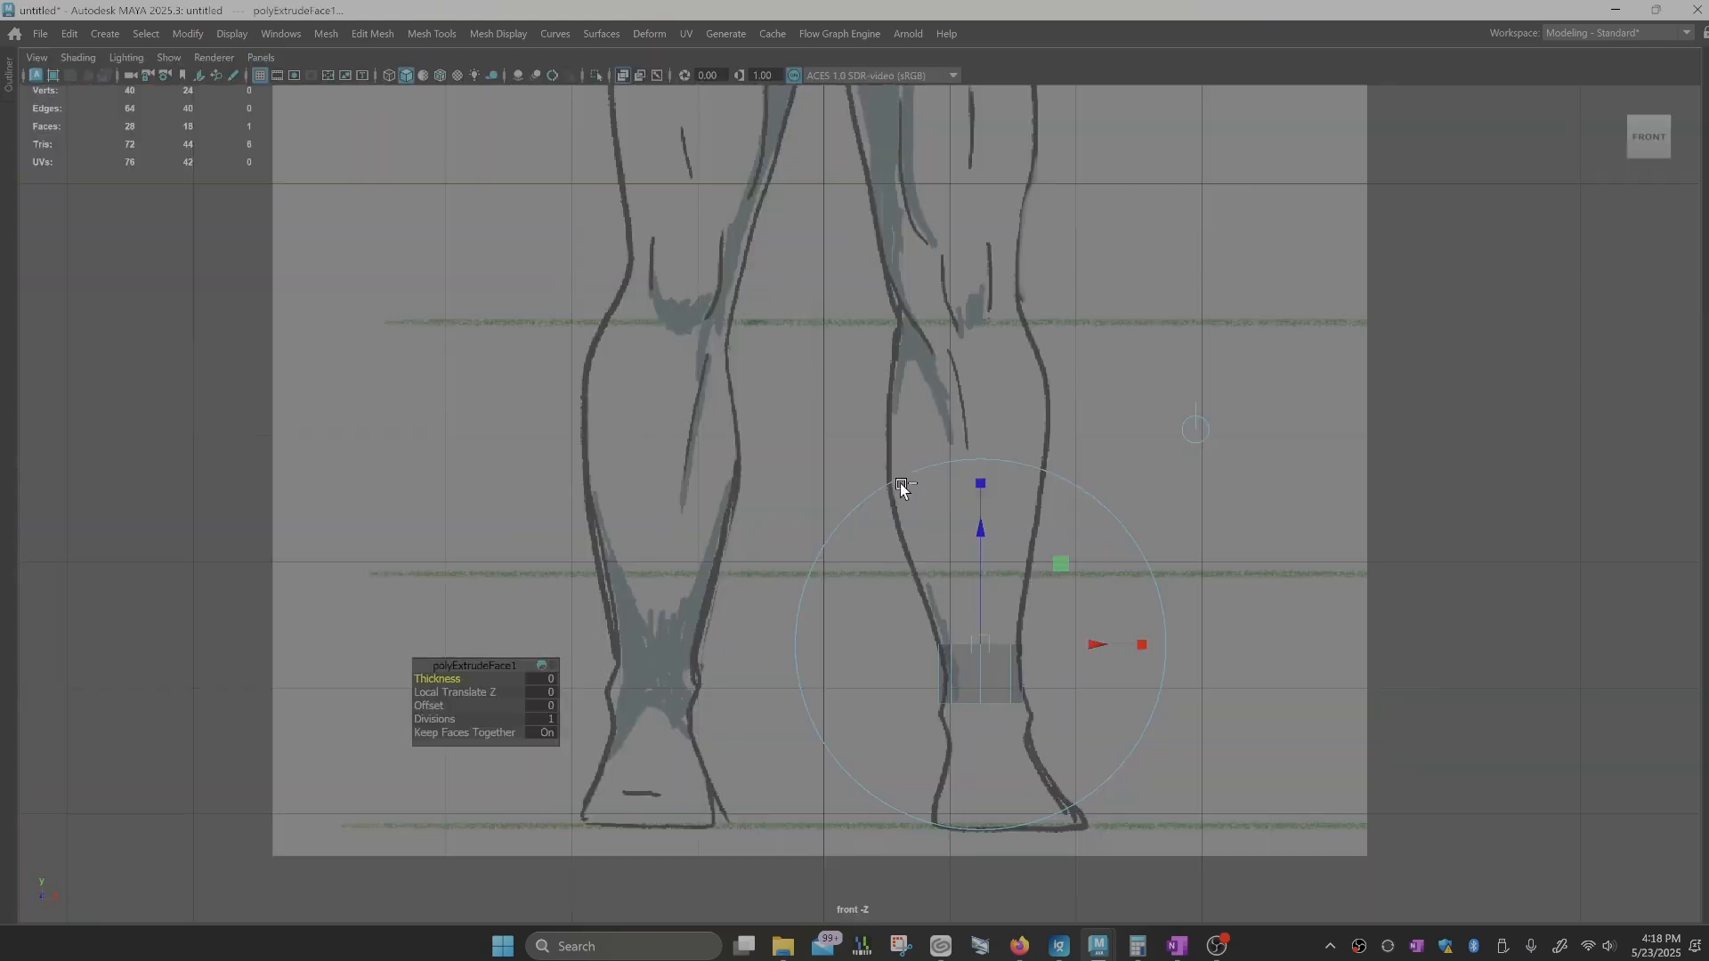
drag(979, 532, 974, 462)
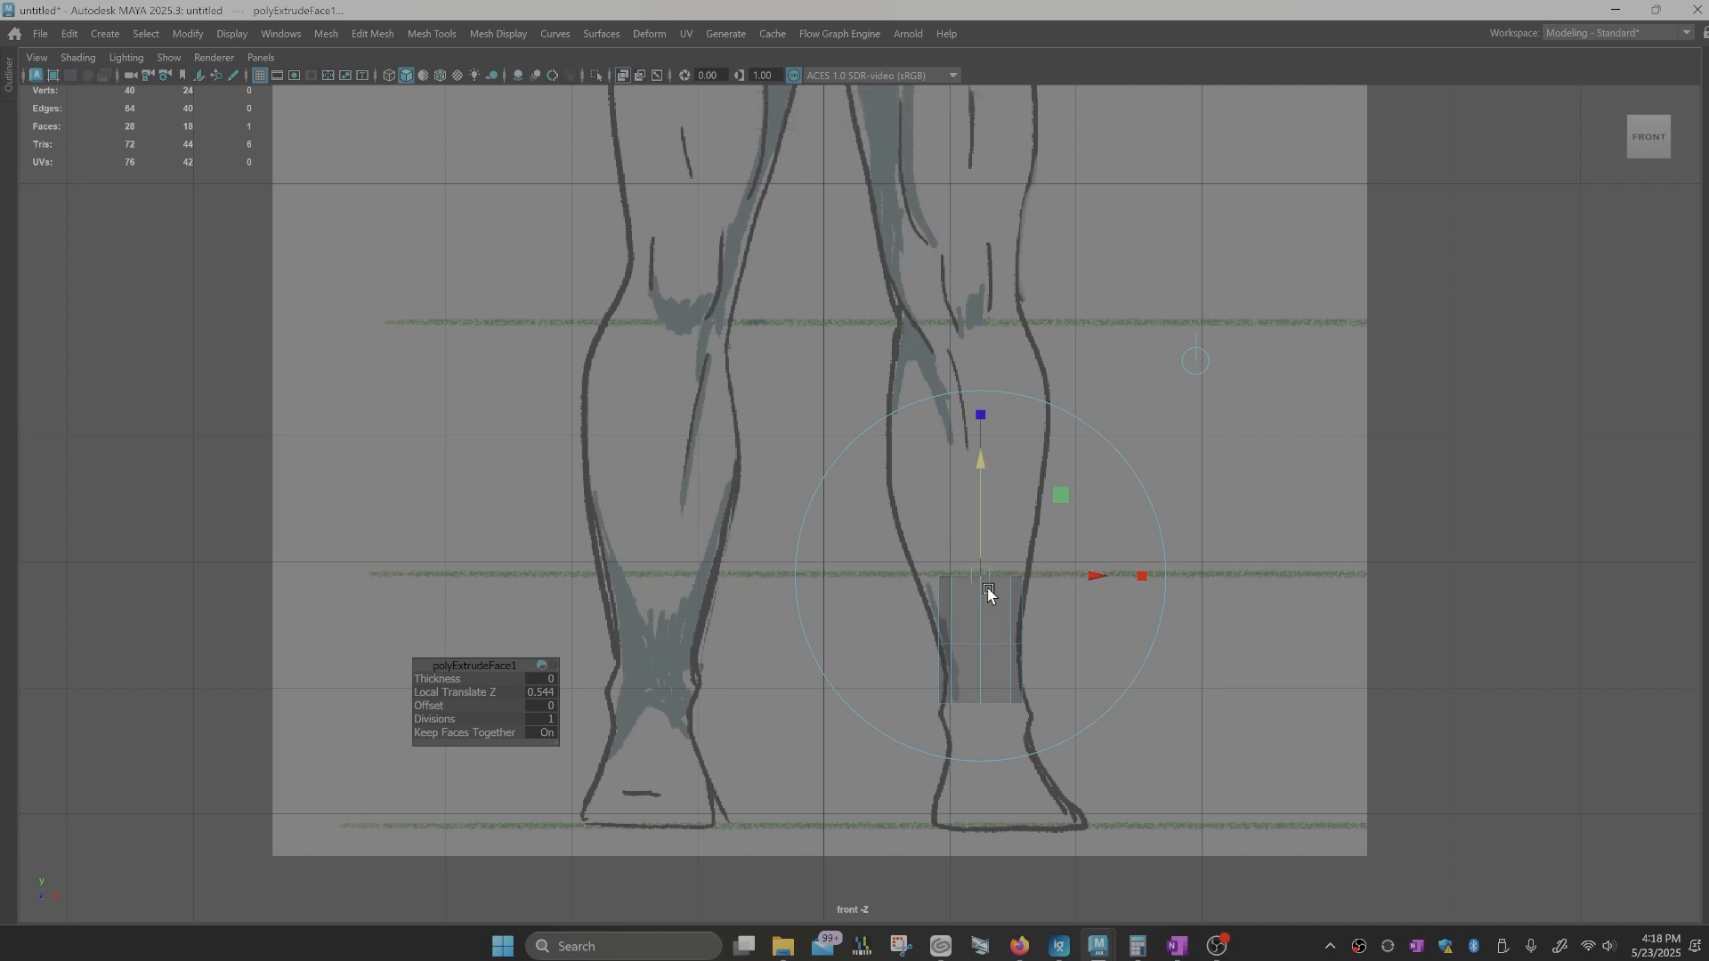
Step: Scale the extruded top face up uniformly and shift it slightly toward the inner leg to match the front-view outline
click(977, 414)
drag(980, 573, 992, 568)
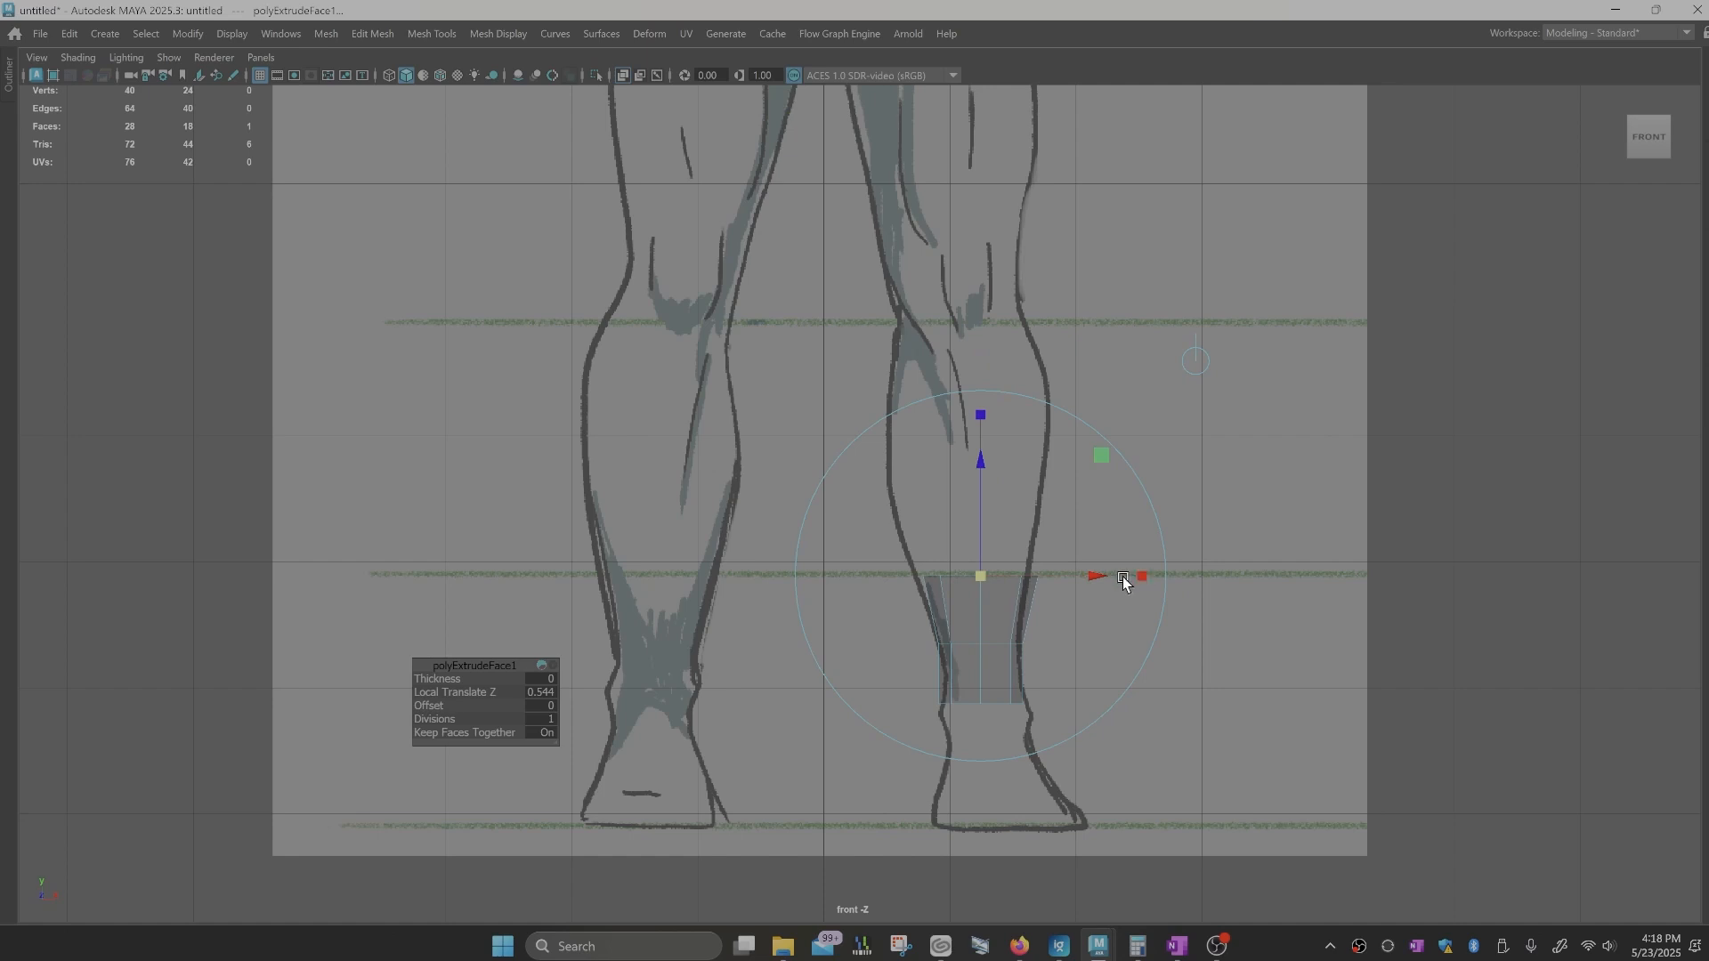
click(1098, 579)
click(1095, 579)
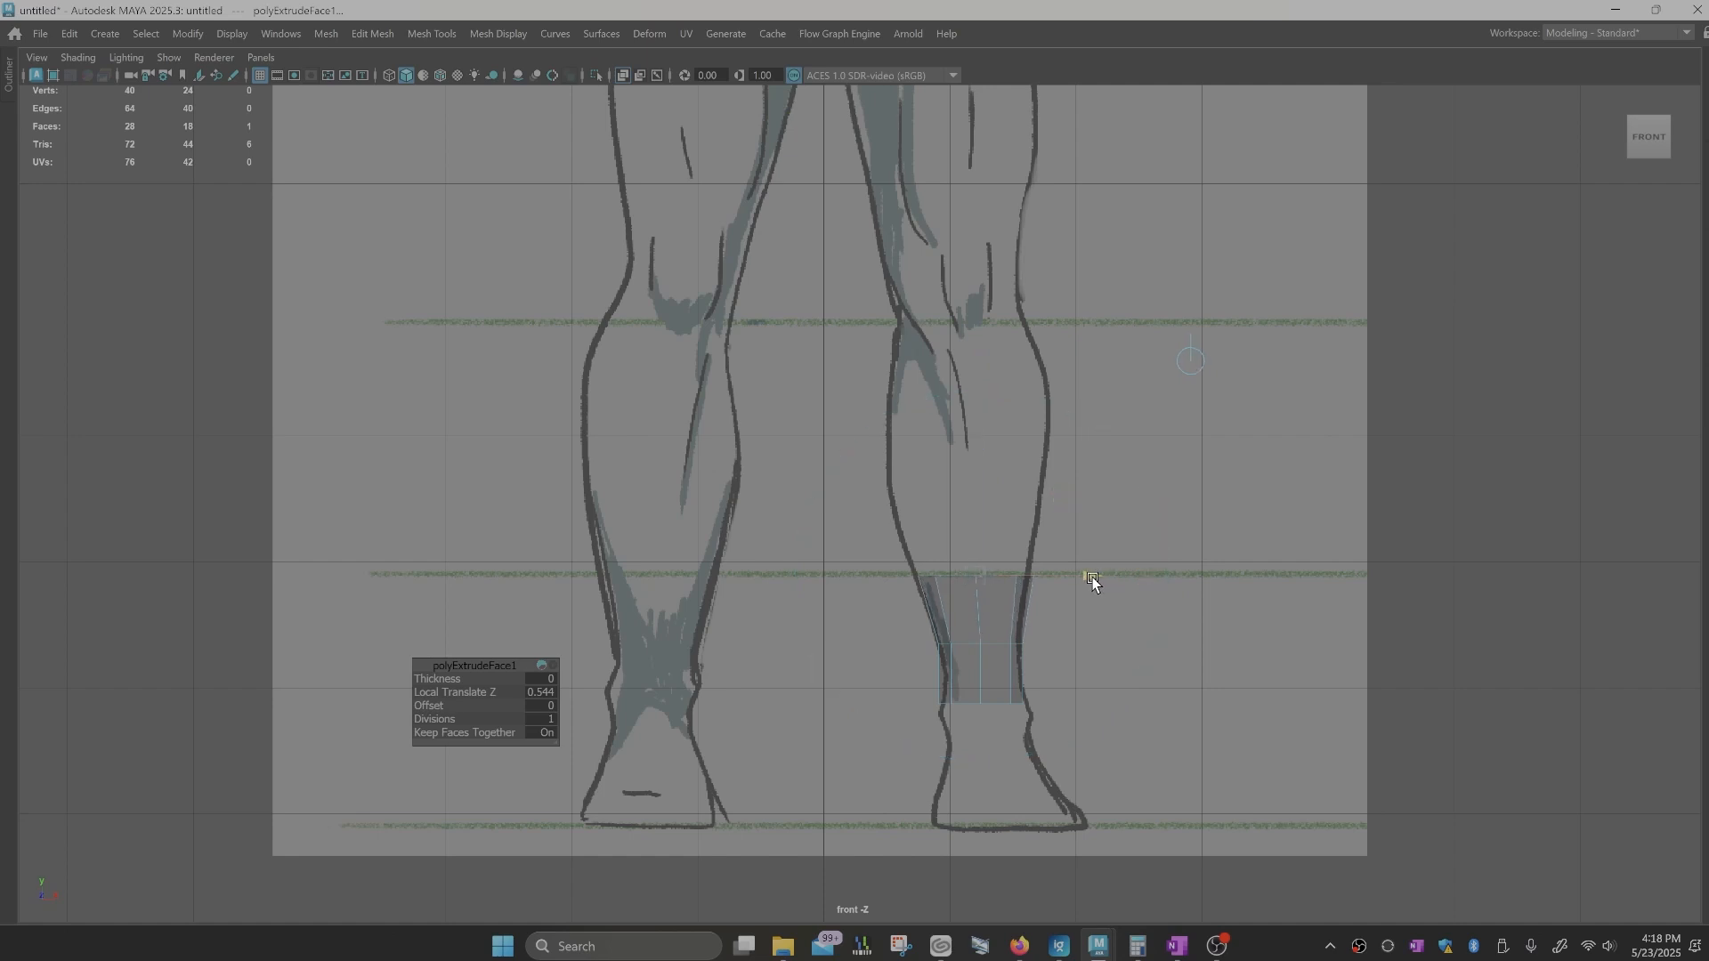
click(1087, 578)
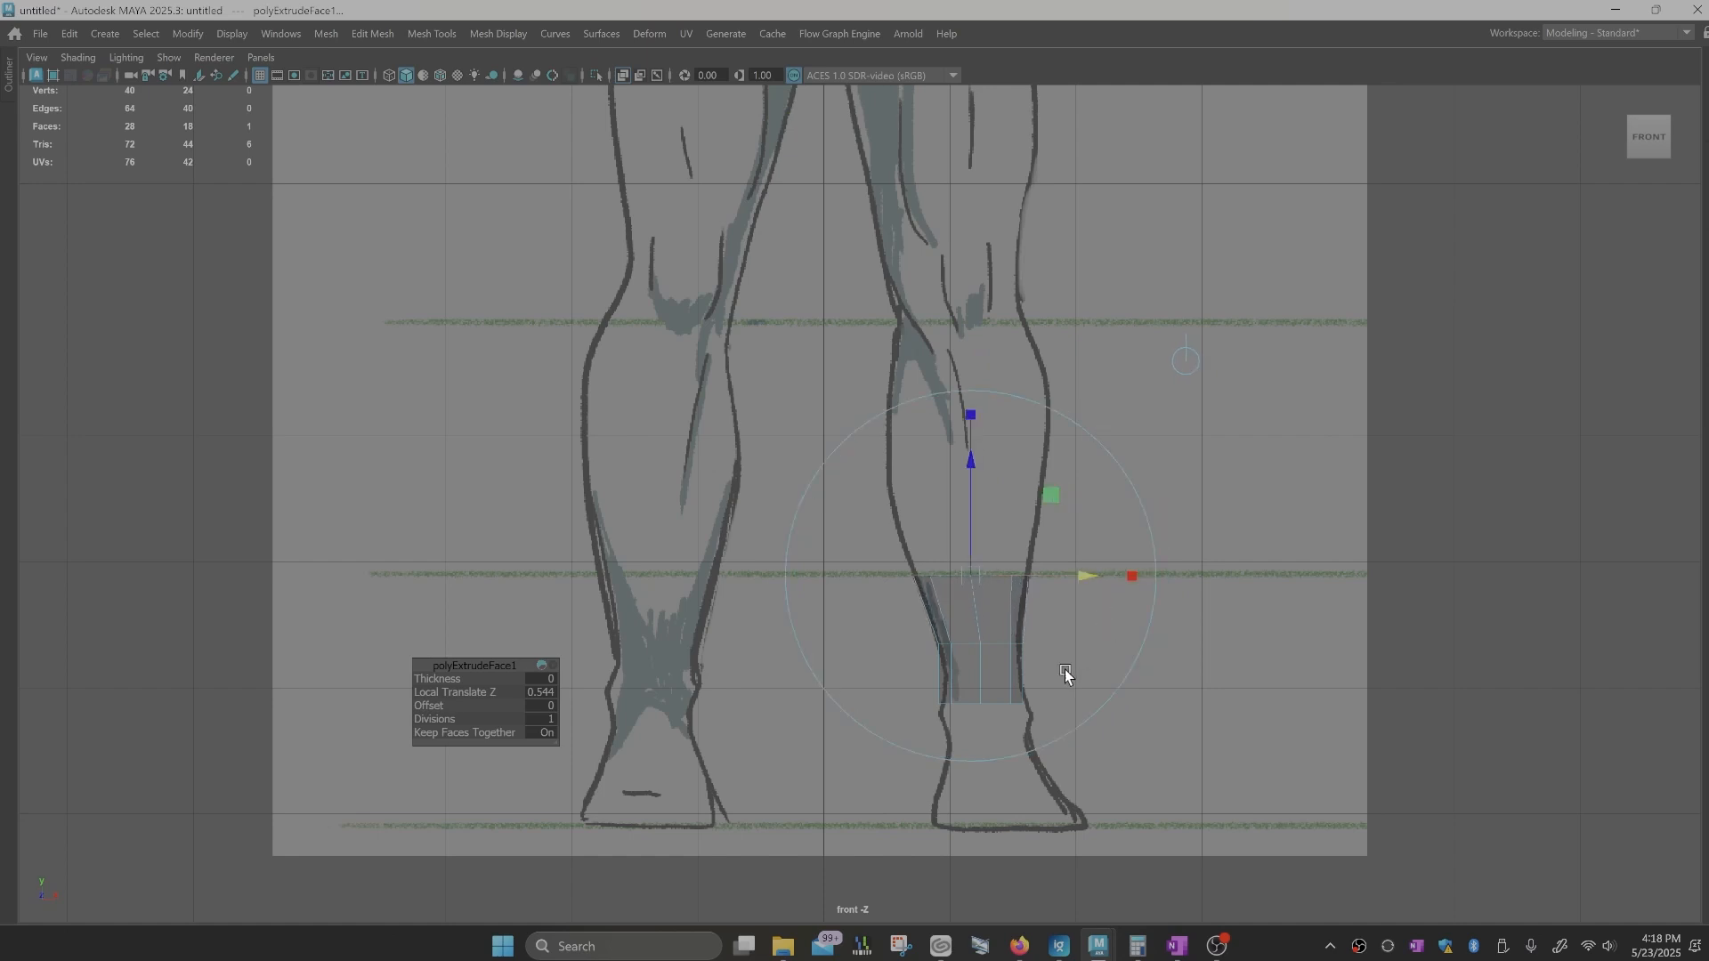
Step: Shift the extruded top face slightly backward in the side view to center it within the leg outline
key(space)
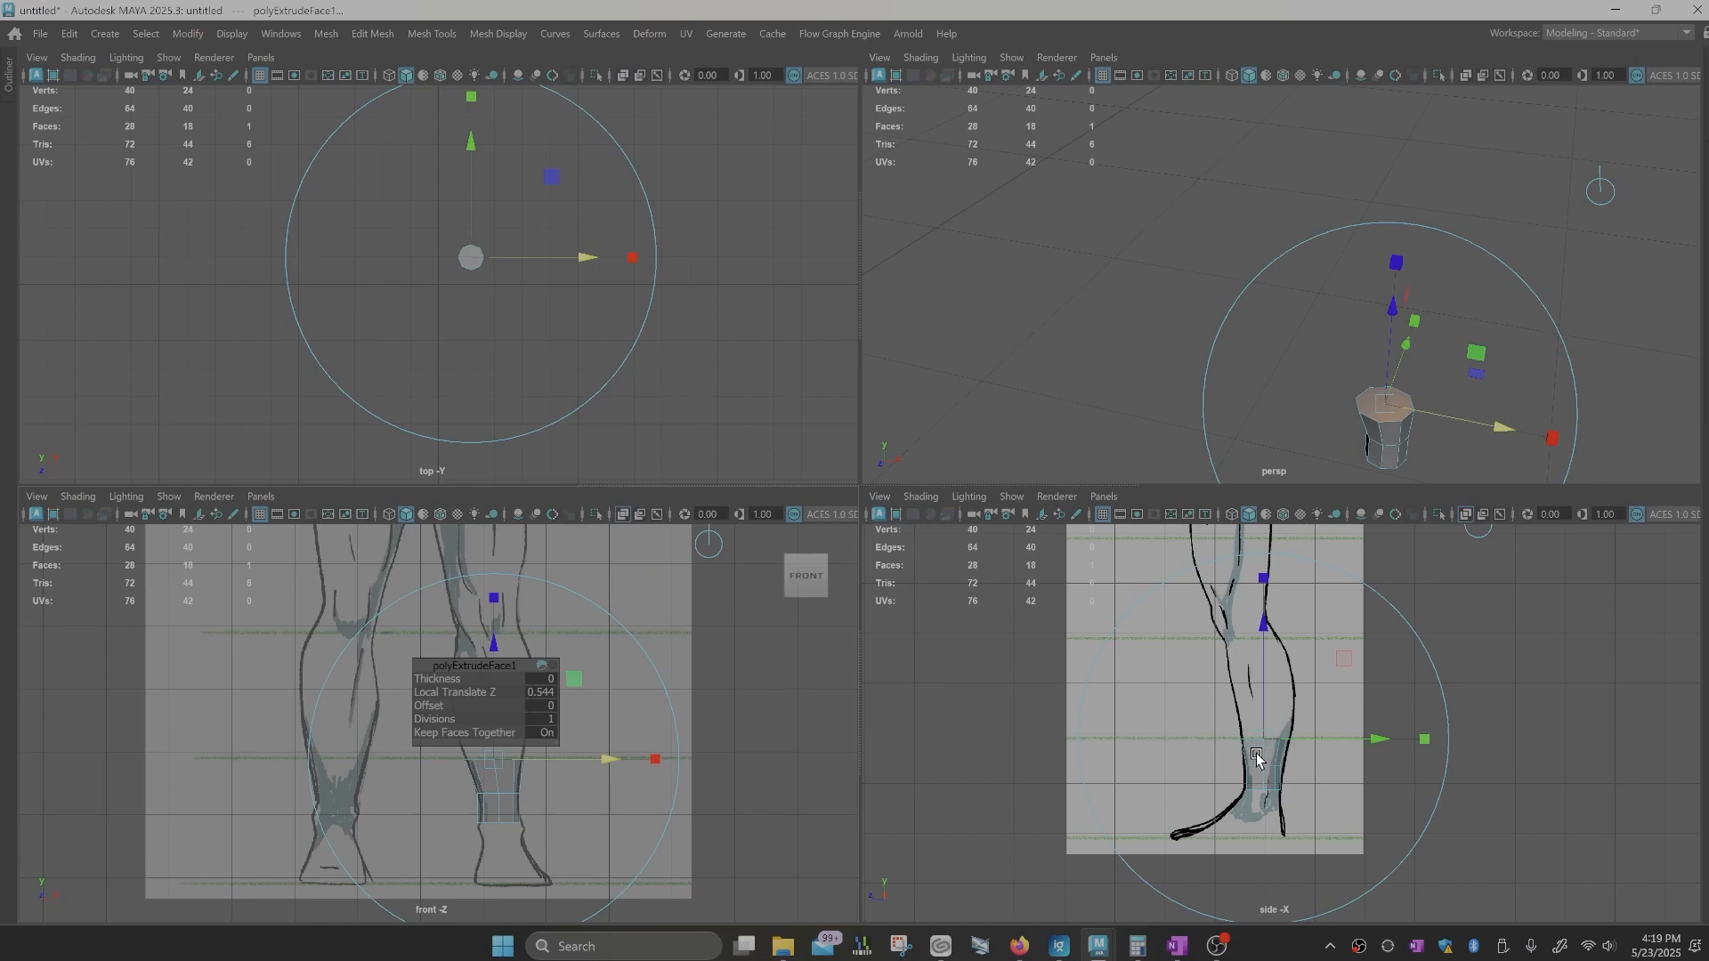
key(space)
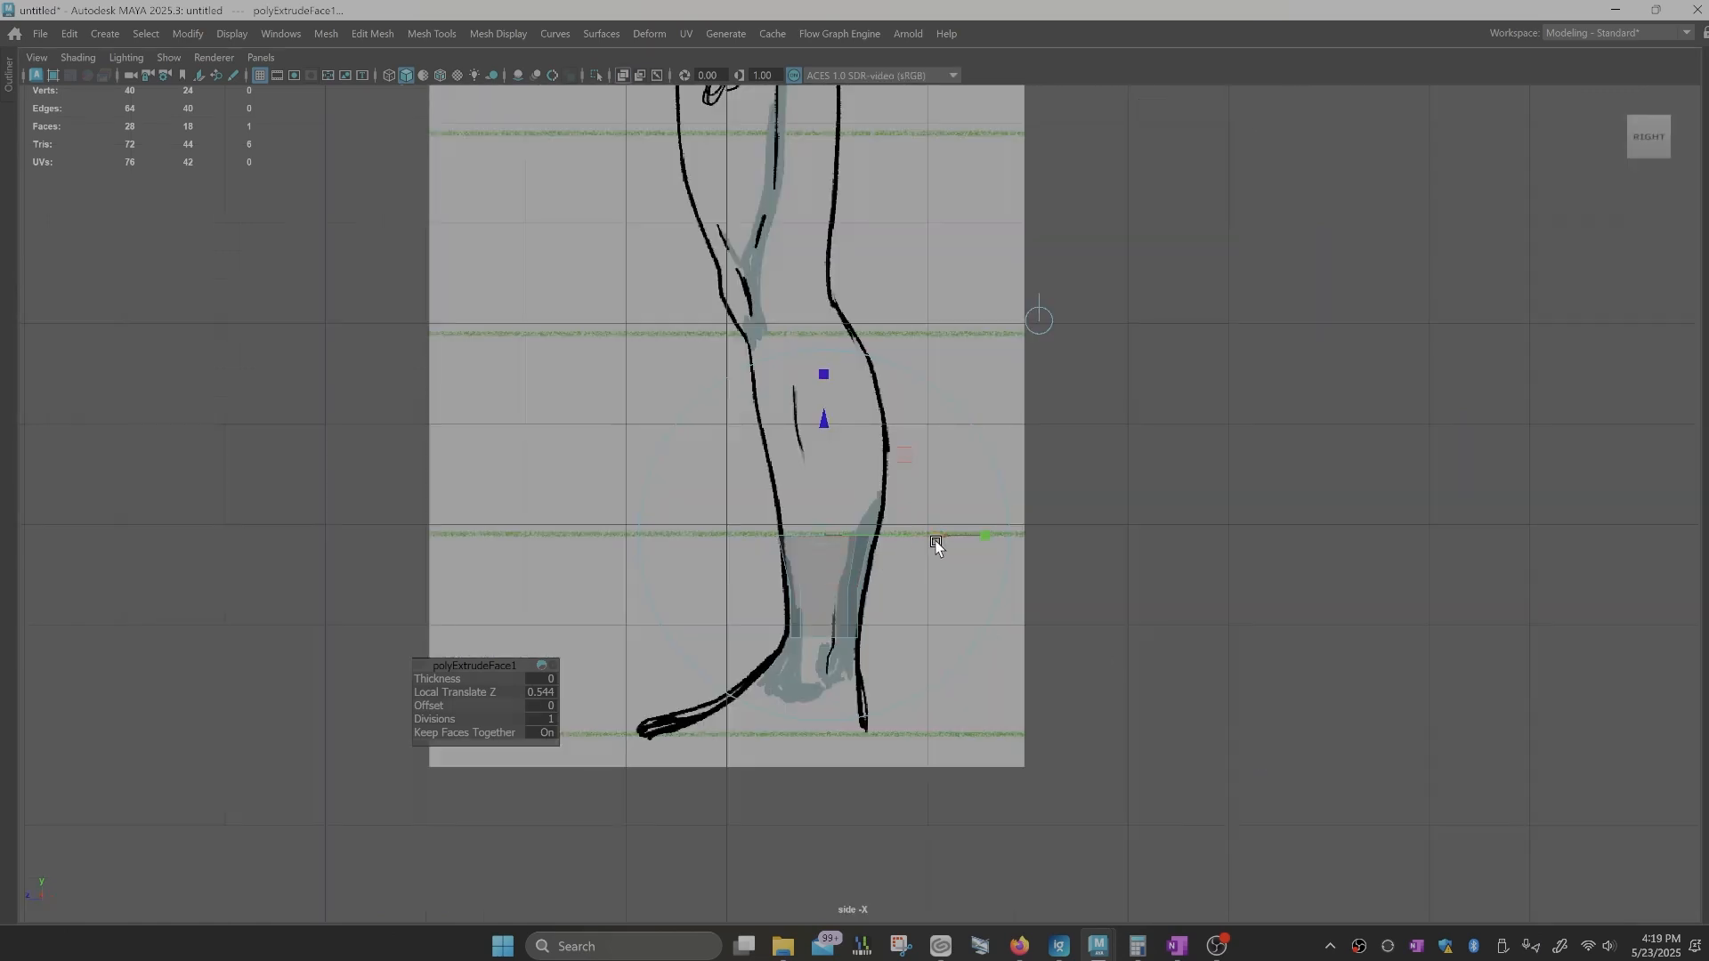
drag(937, 535, 941, 534)
right_drag(837, 426, 837, 476)
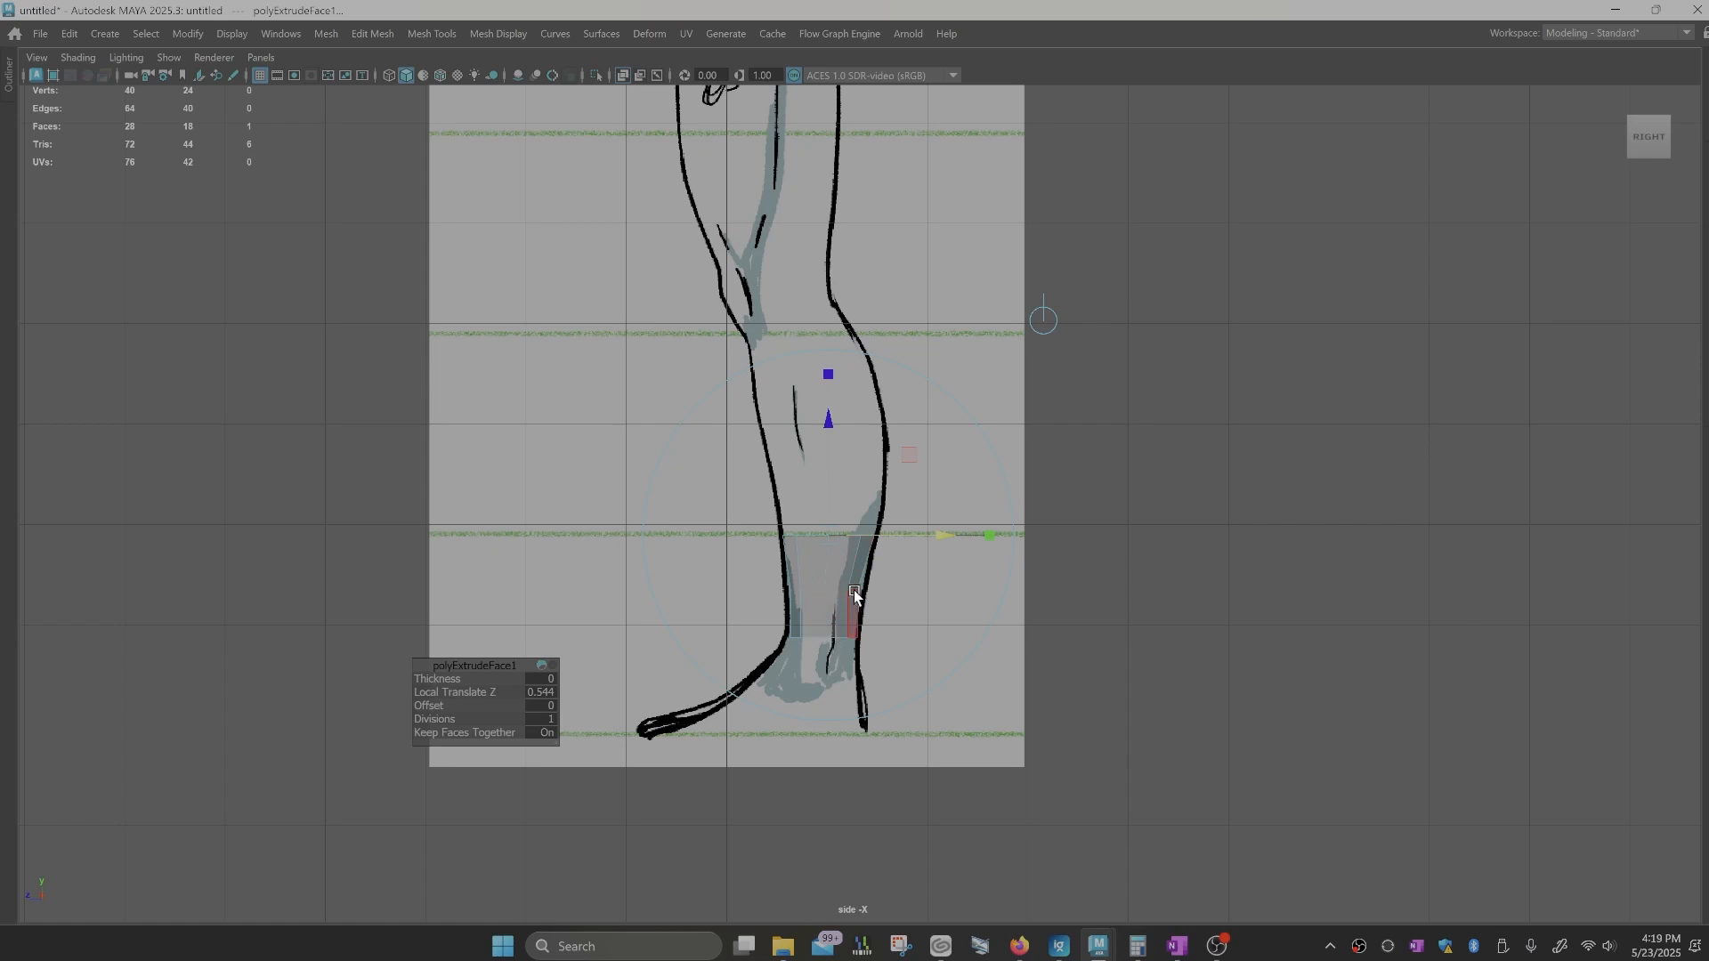
Step: Extrude the top face again by about 0.977 in the front view and widen it uniformly to the calf outline
key(space)
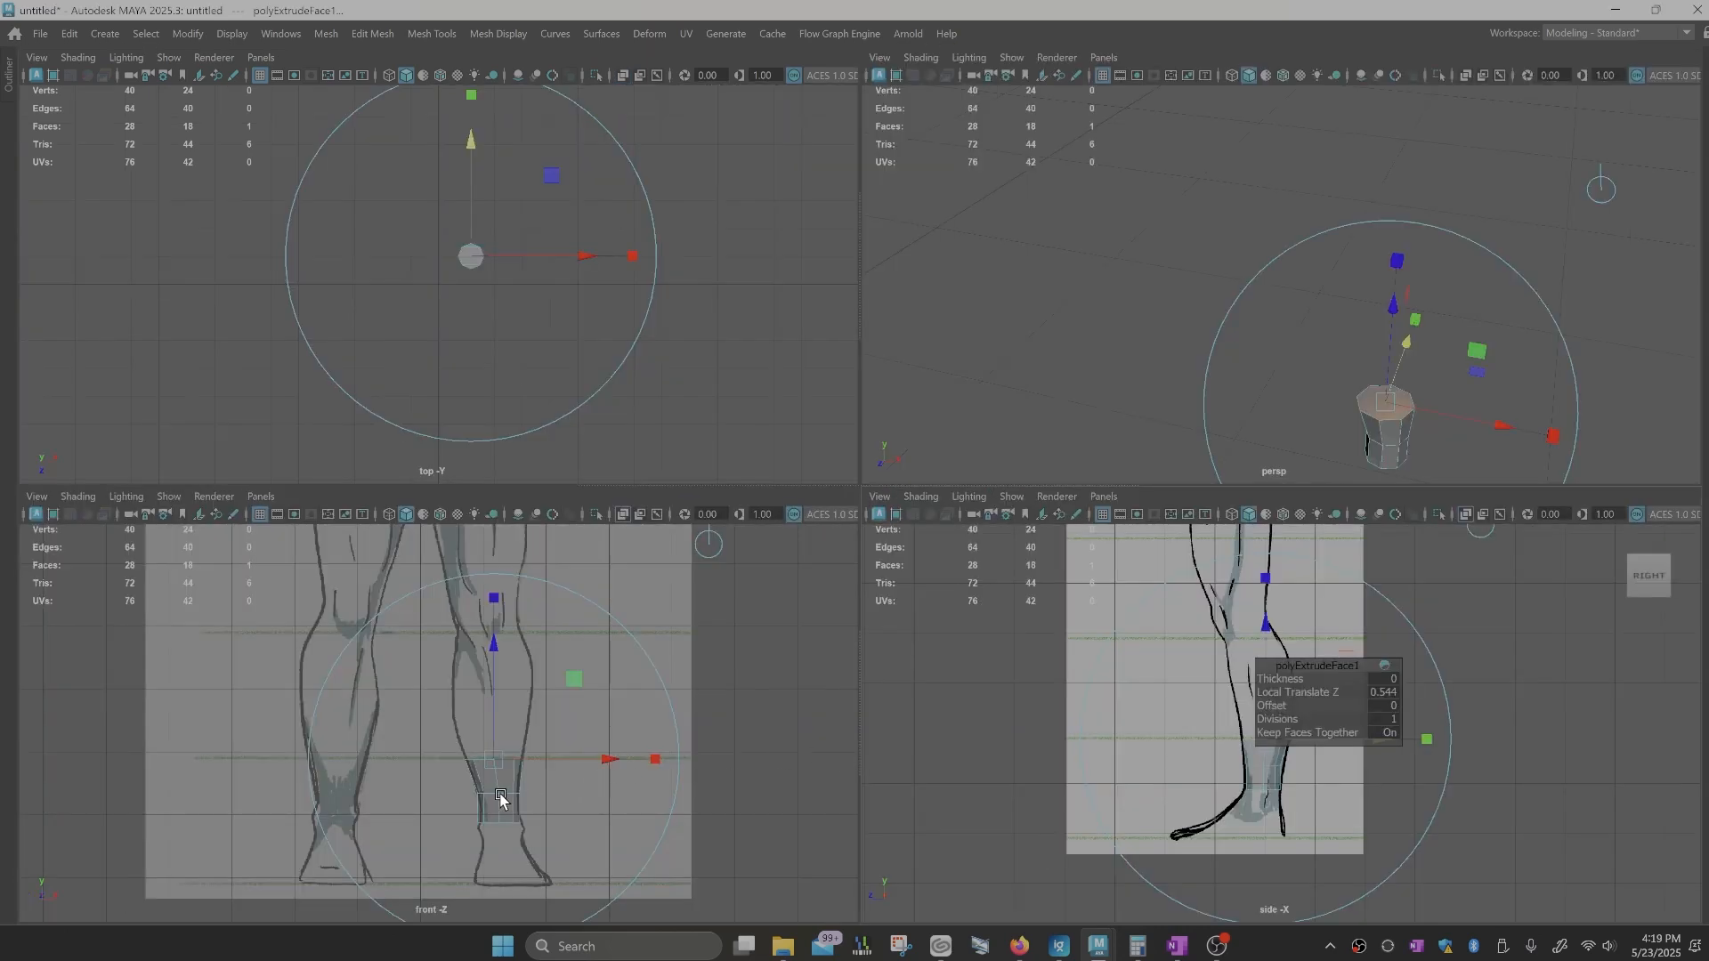
key(space)
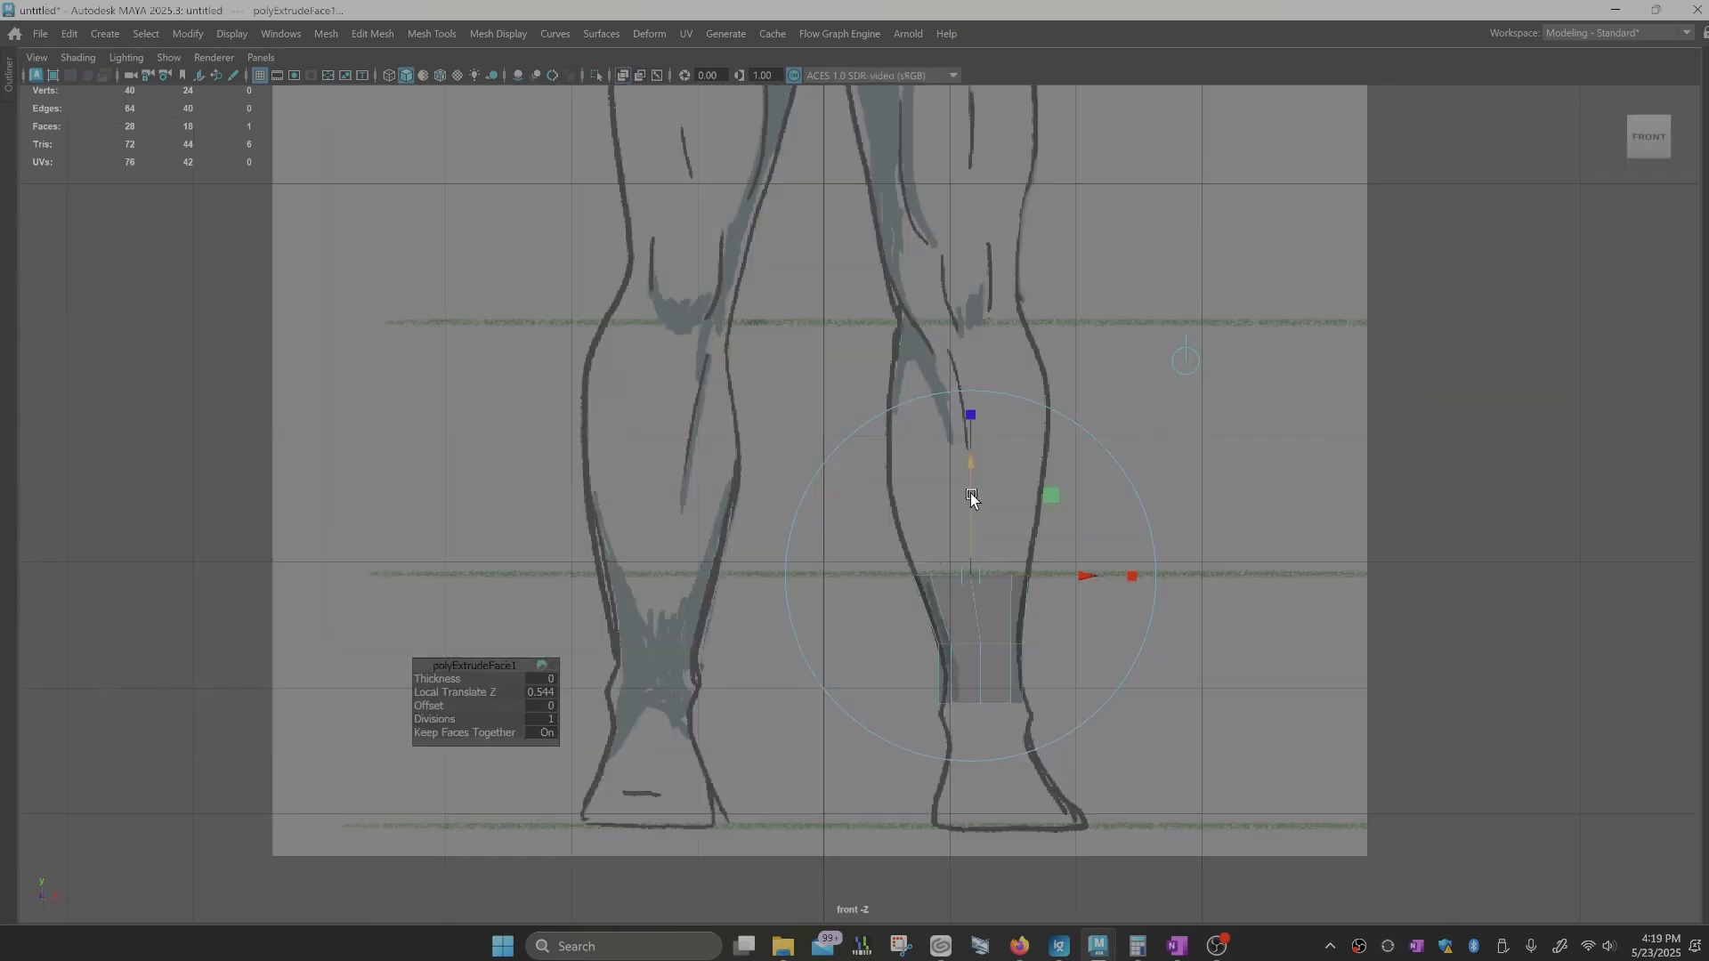
key(ctrl+e)
drag(966, 472, 965, 339)
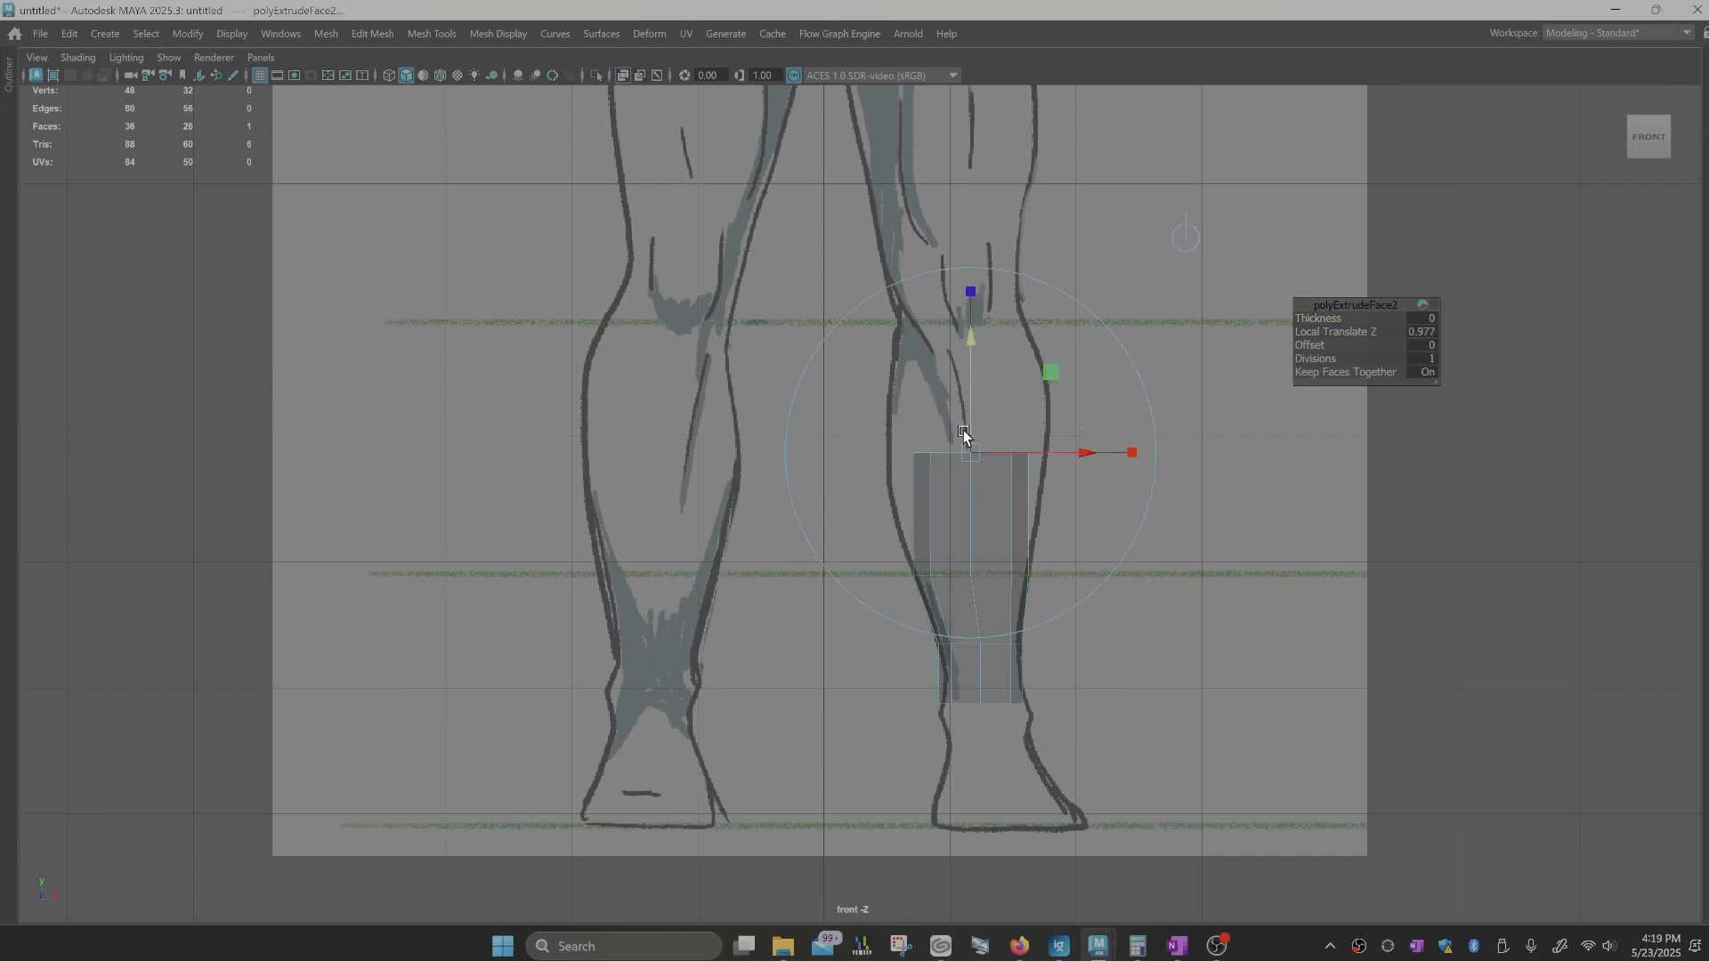
click(1128, 450)
drag(970, 452, 979, 443)
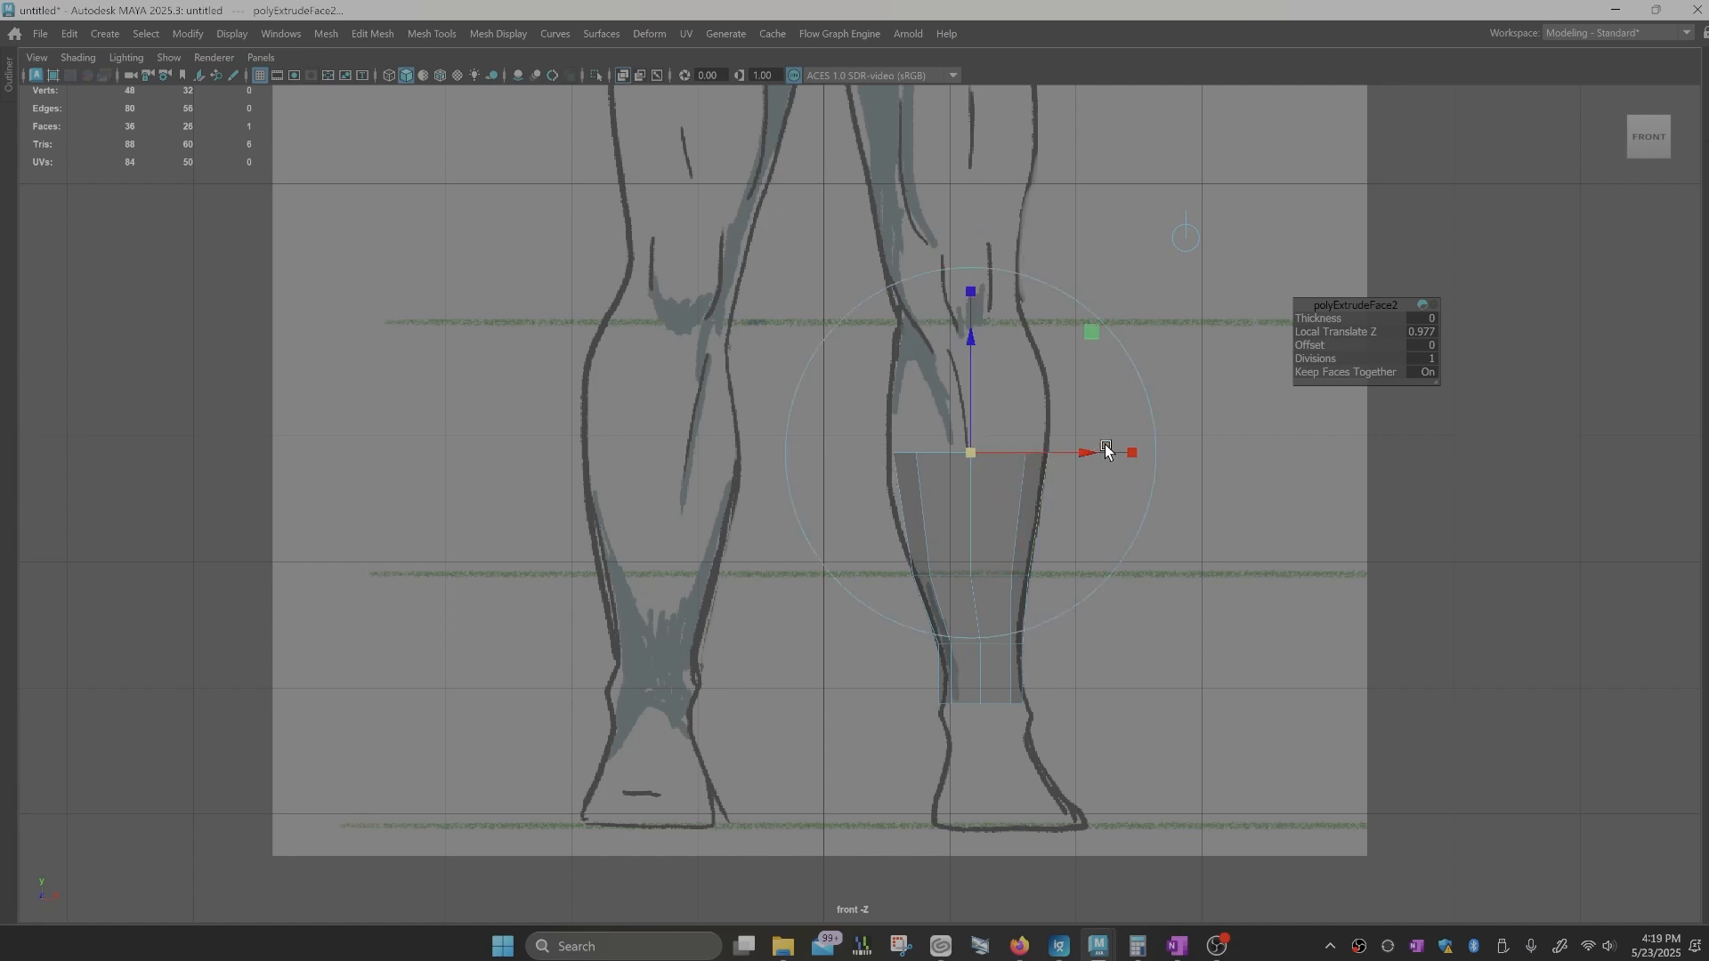
Step: Tilt the calf's top face down toward the inner leg and adjust its Local Translate Z to about 0.912
click(1146, 401)
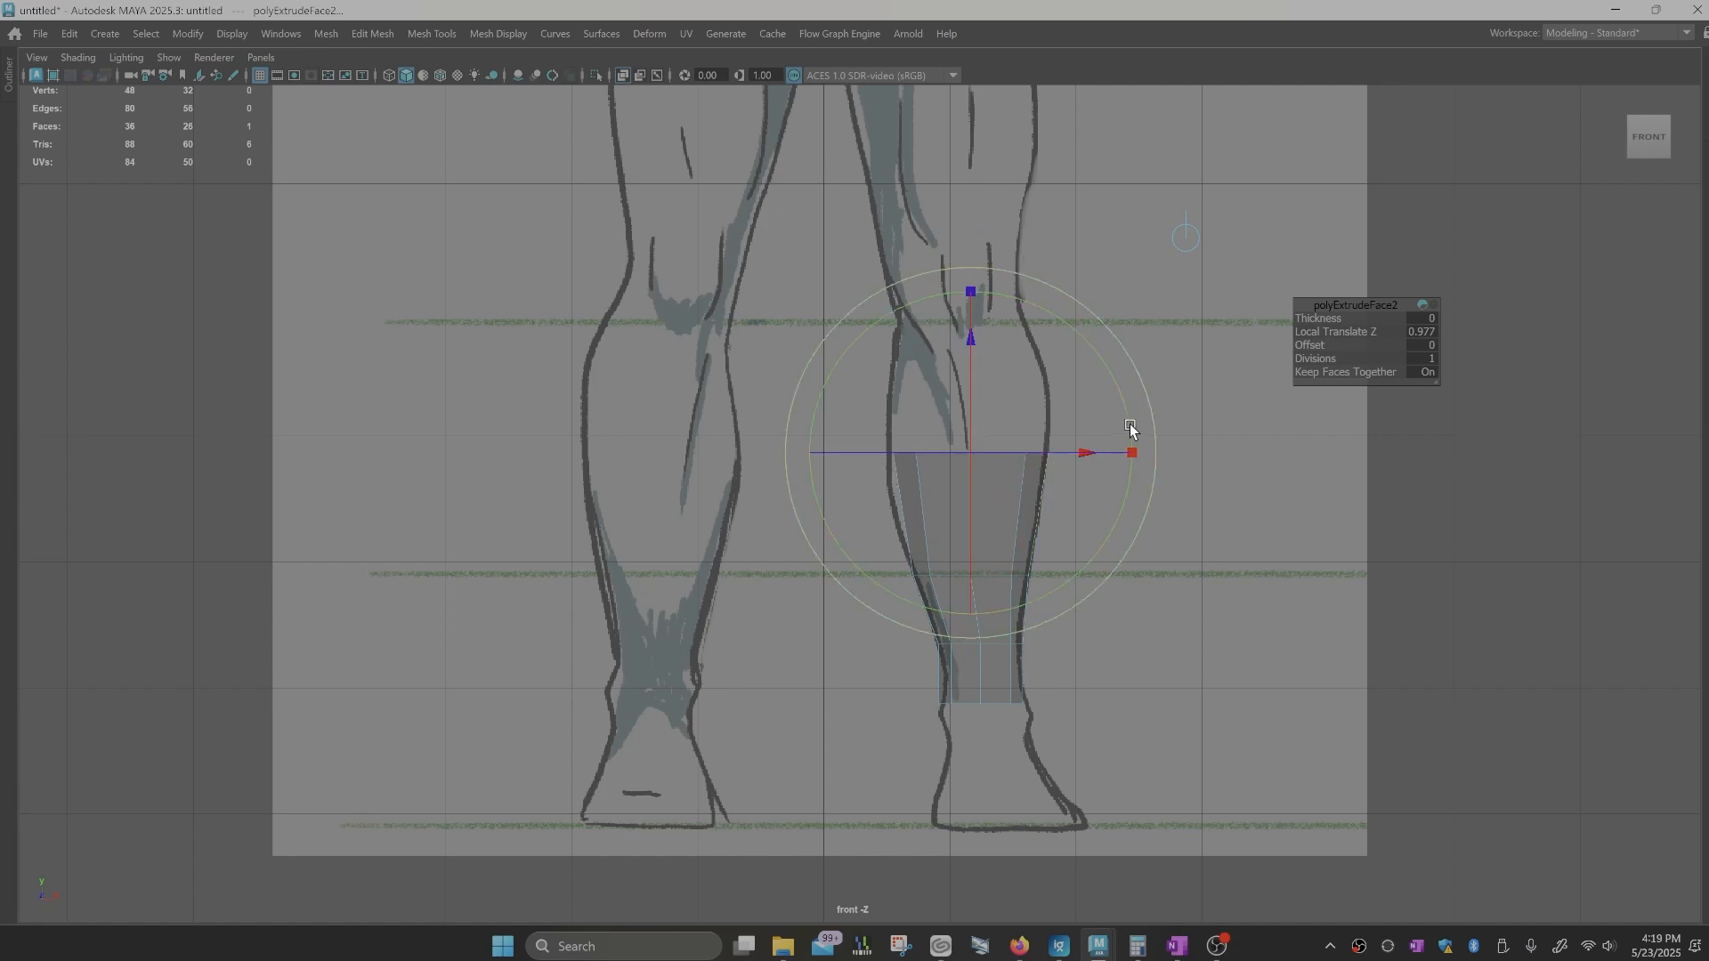
drag(1131, 425, 1080, 435)
drag(947, 339, 947, 347)
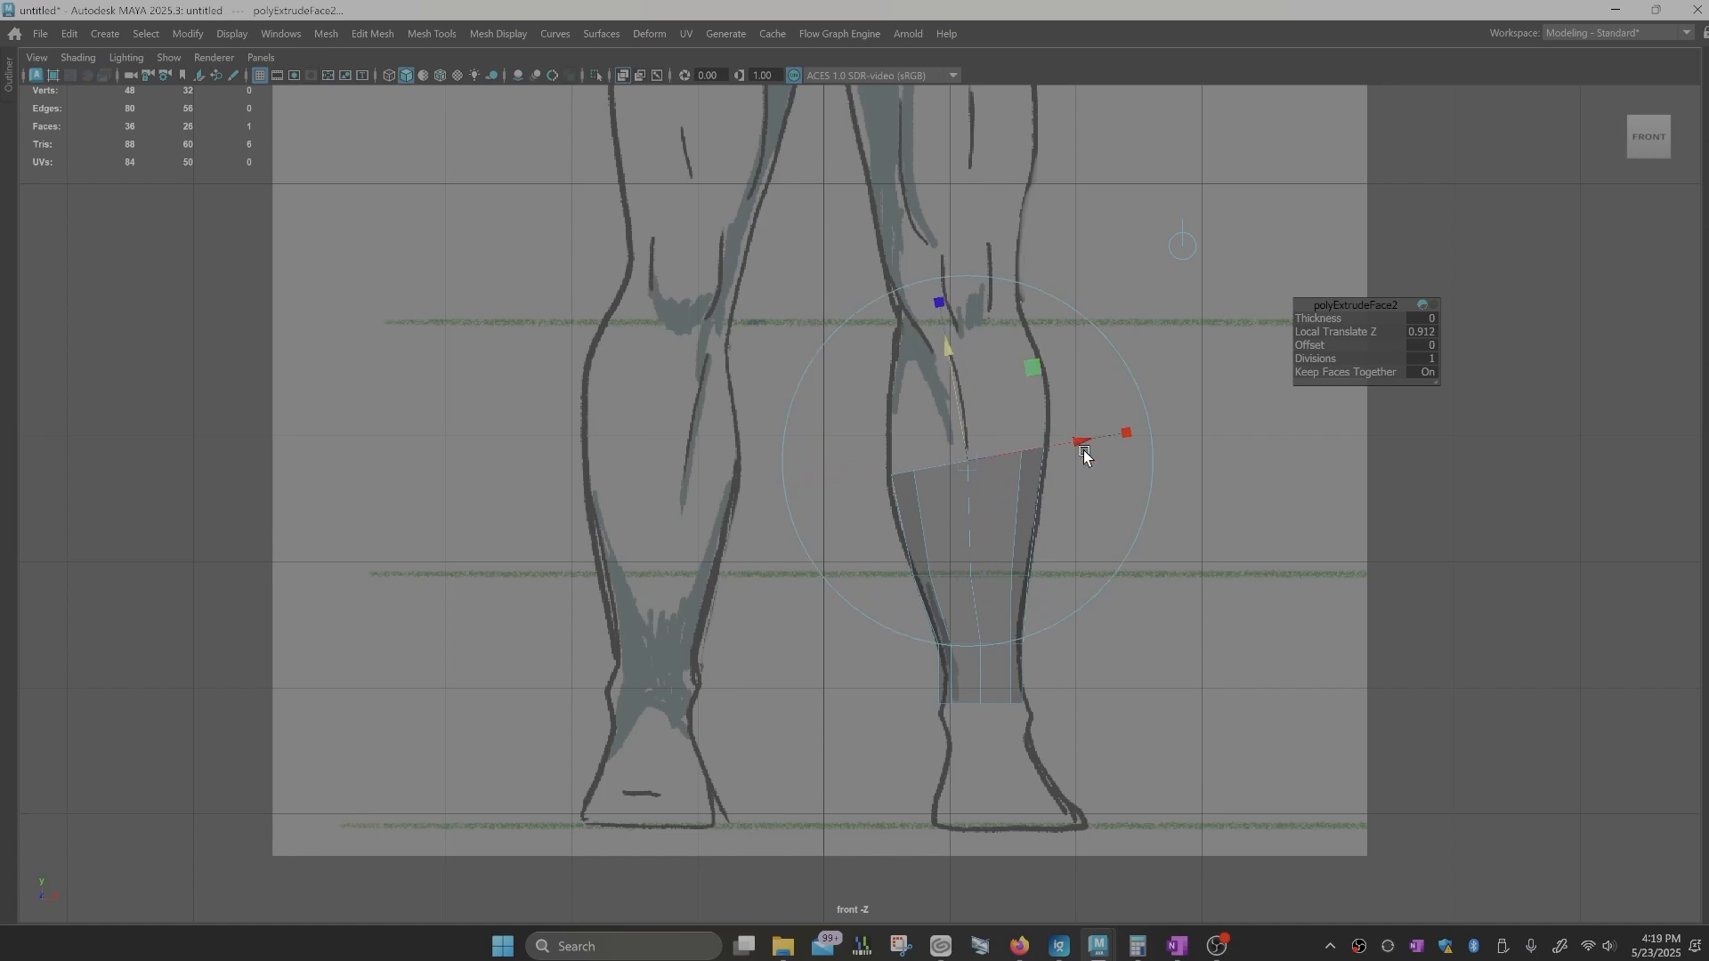
Step: Nudge the calf's top face forward and adjust its depth scale to fit the side-view outline
key(space)
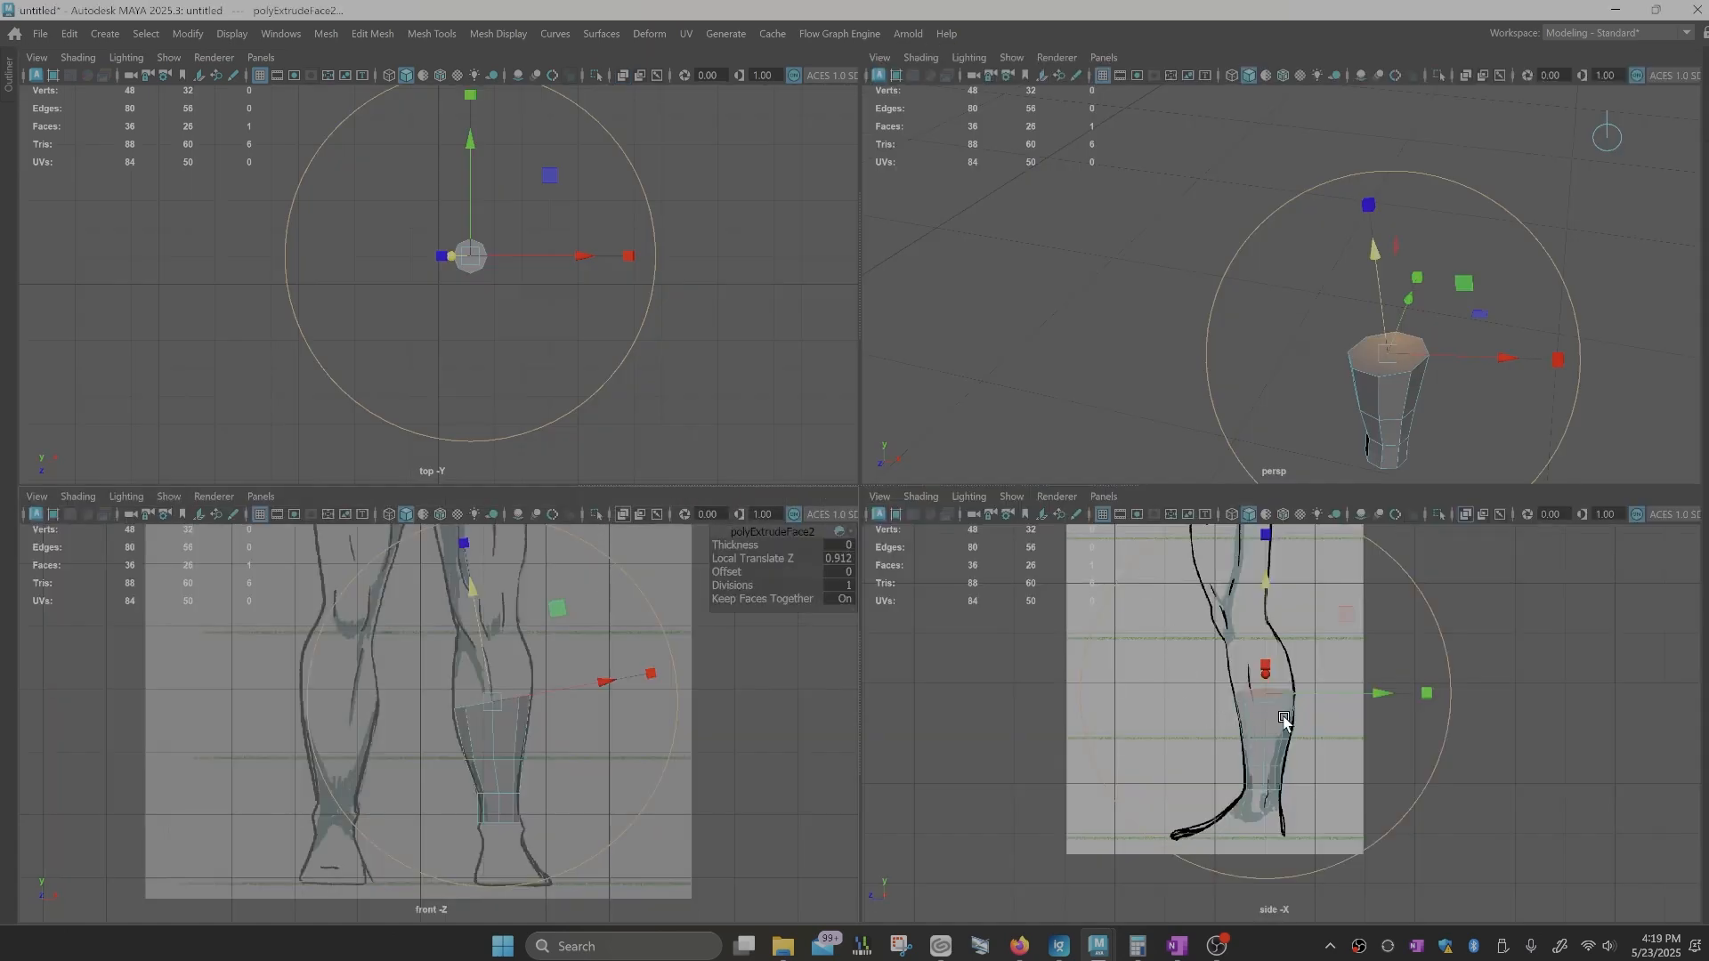
key(space)
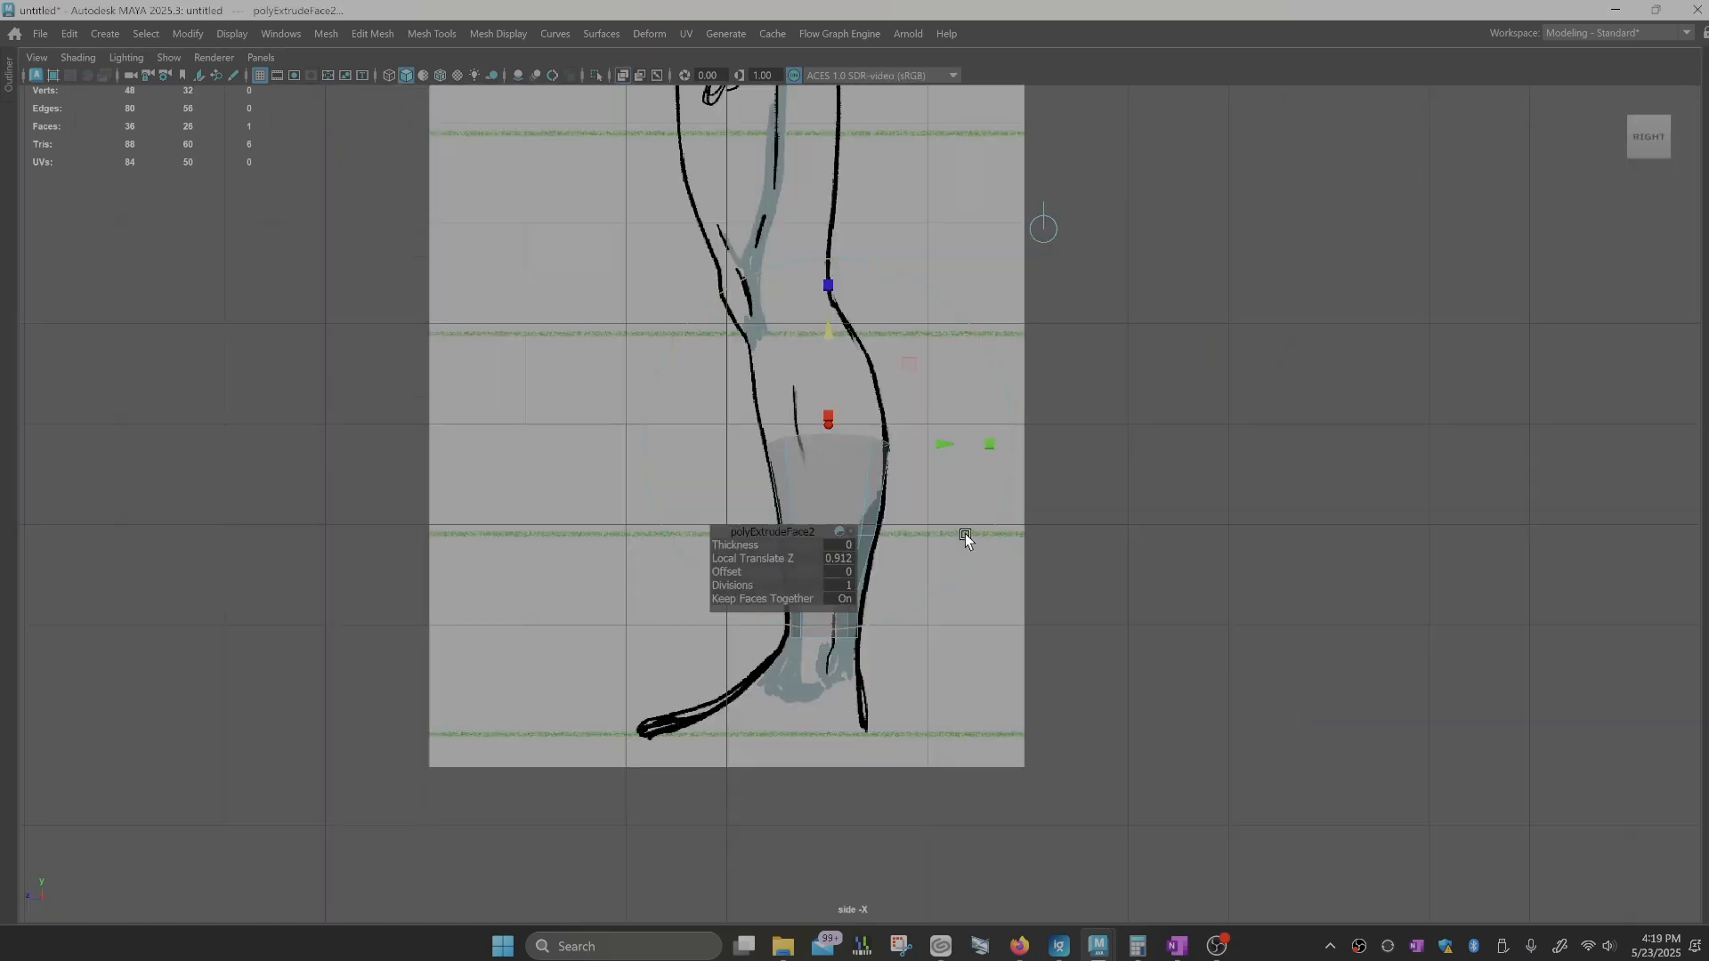
click(938, 446)
drag(985, 444, 981, 443)
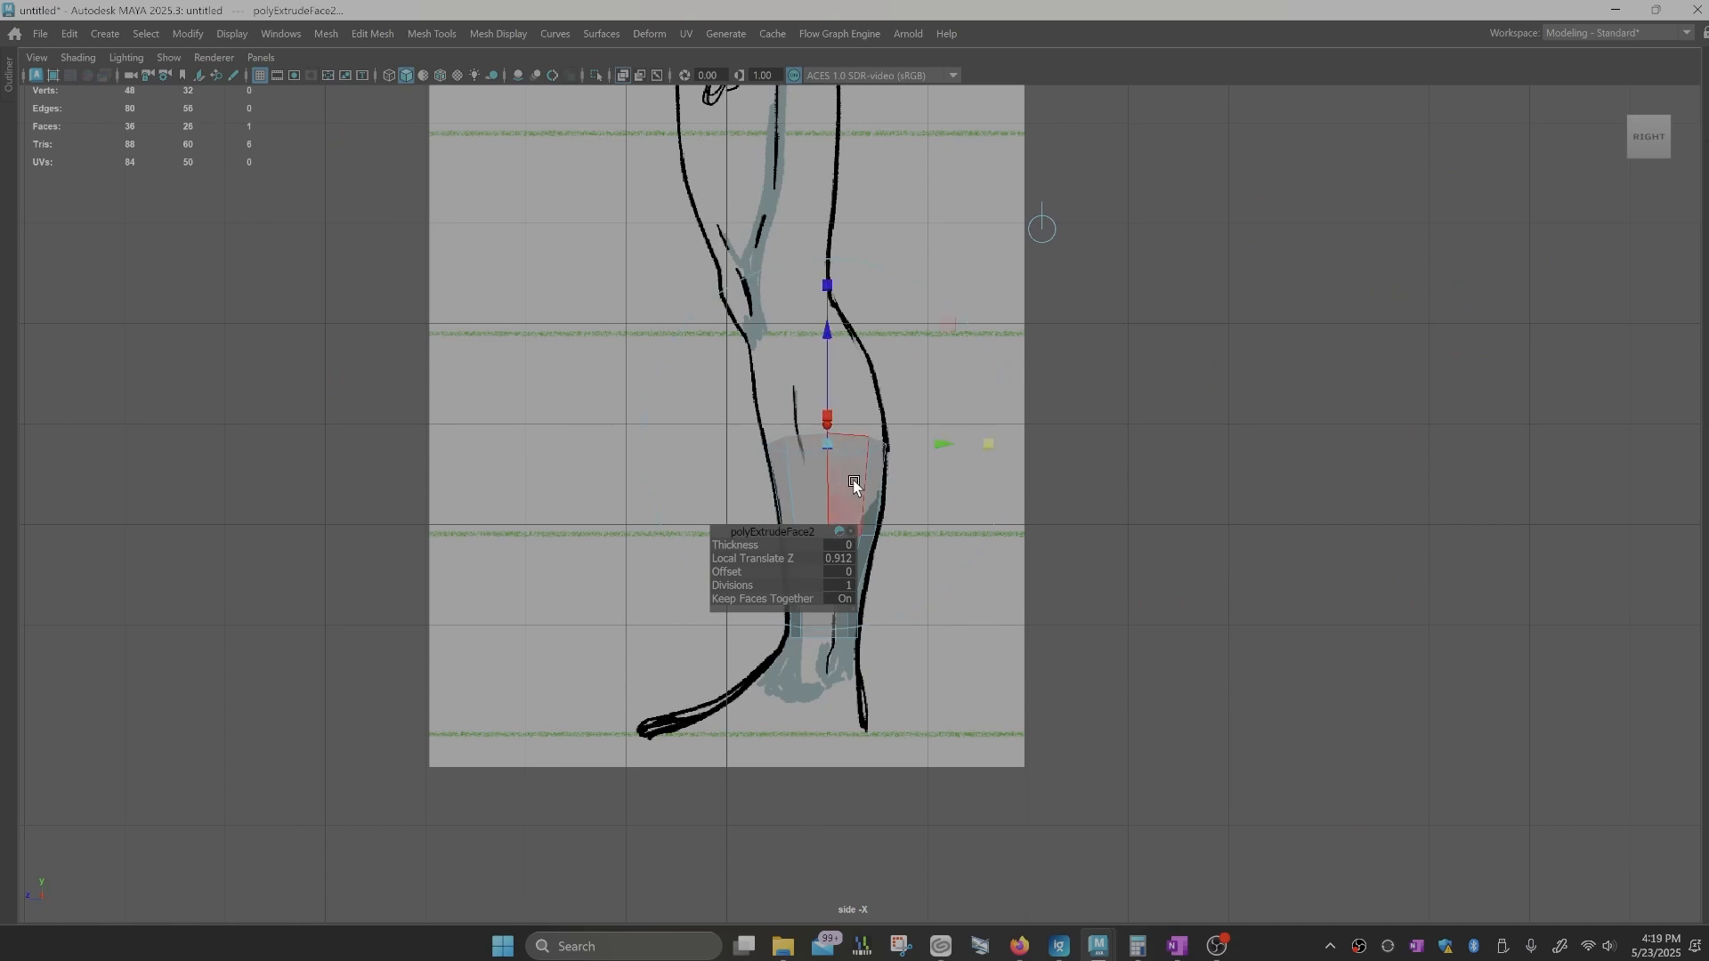
Step: Extrude the calf's top face again and raise it about 0.66 cm up the leg in the front view
key(space)
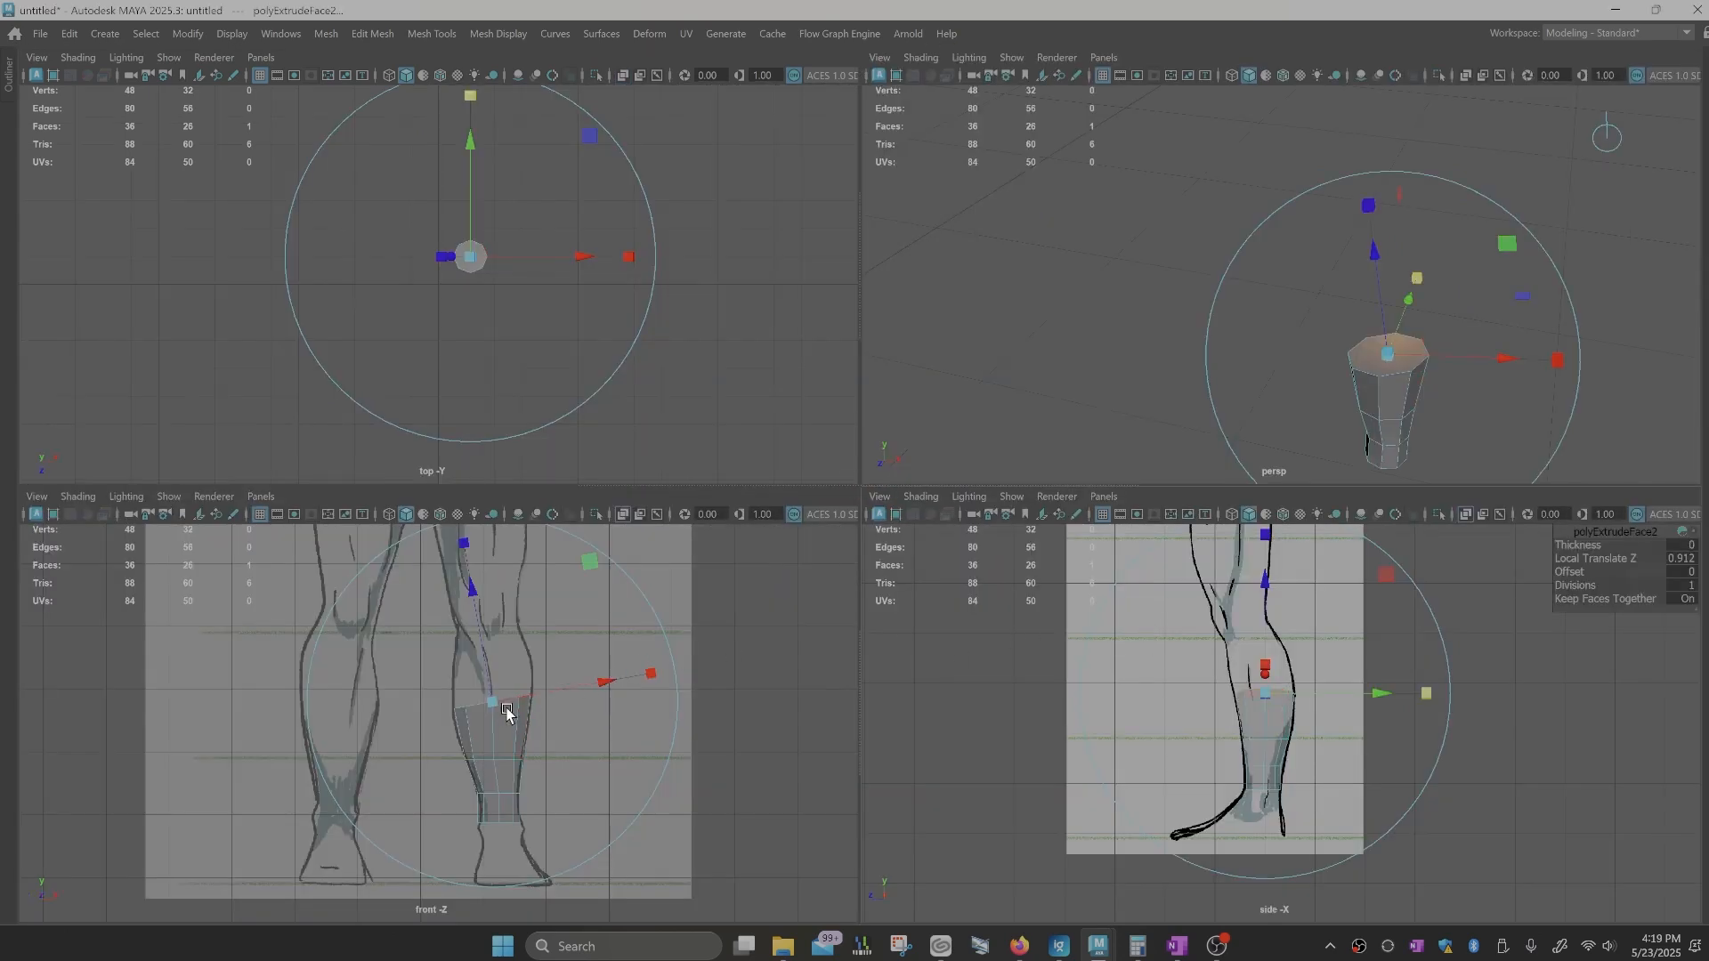
key(ctrl+e)
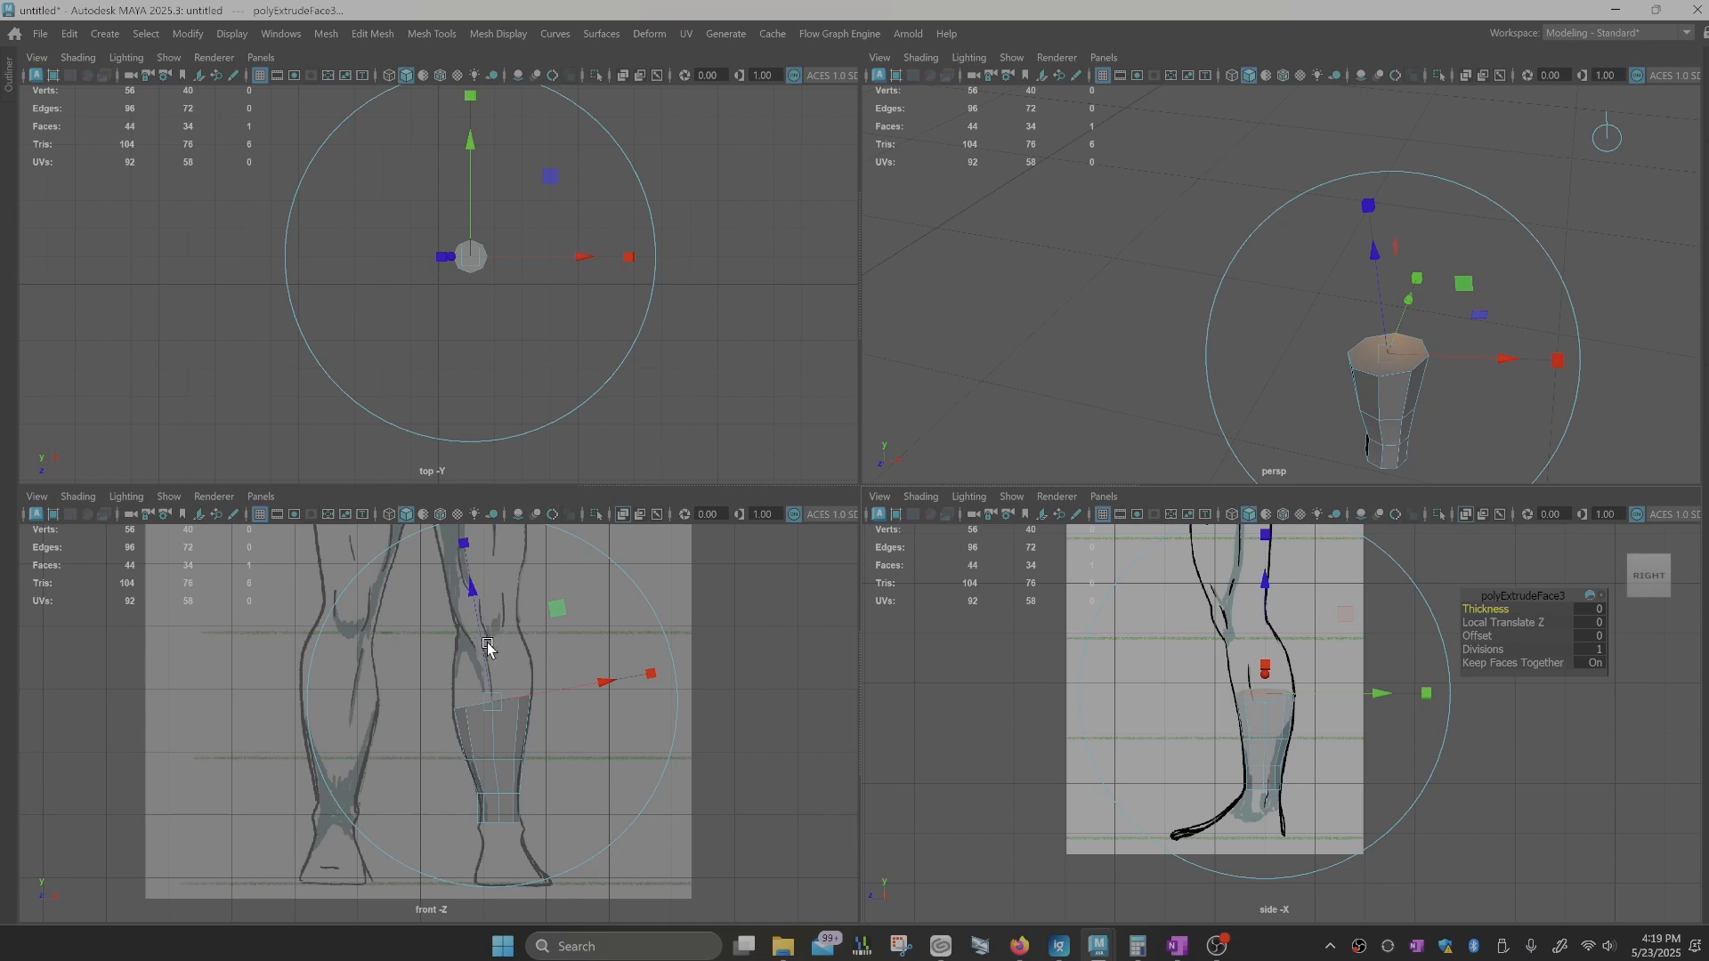
key(w)
drag(493, 657, 492, 609)
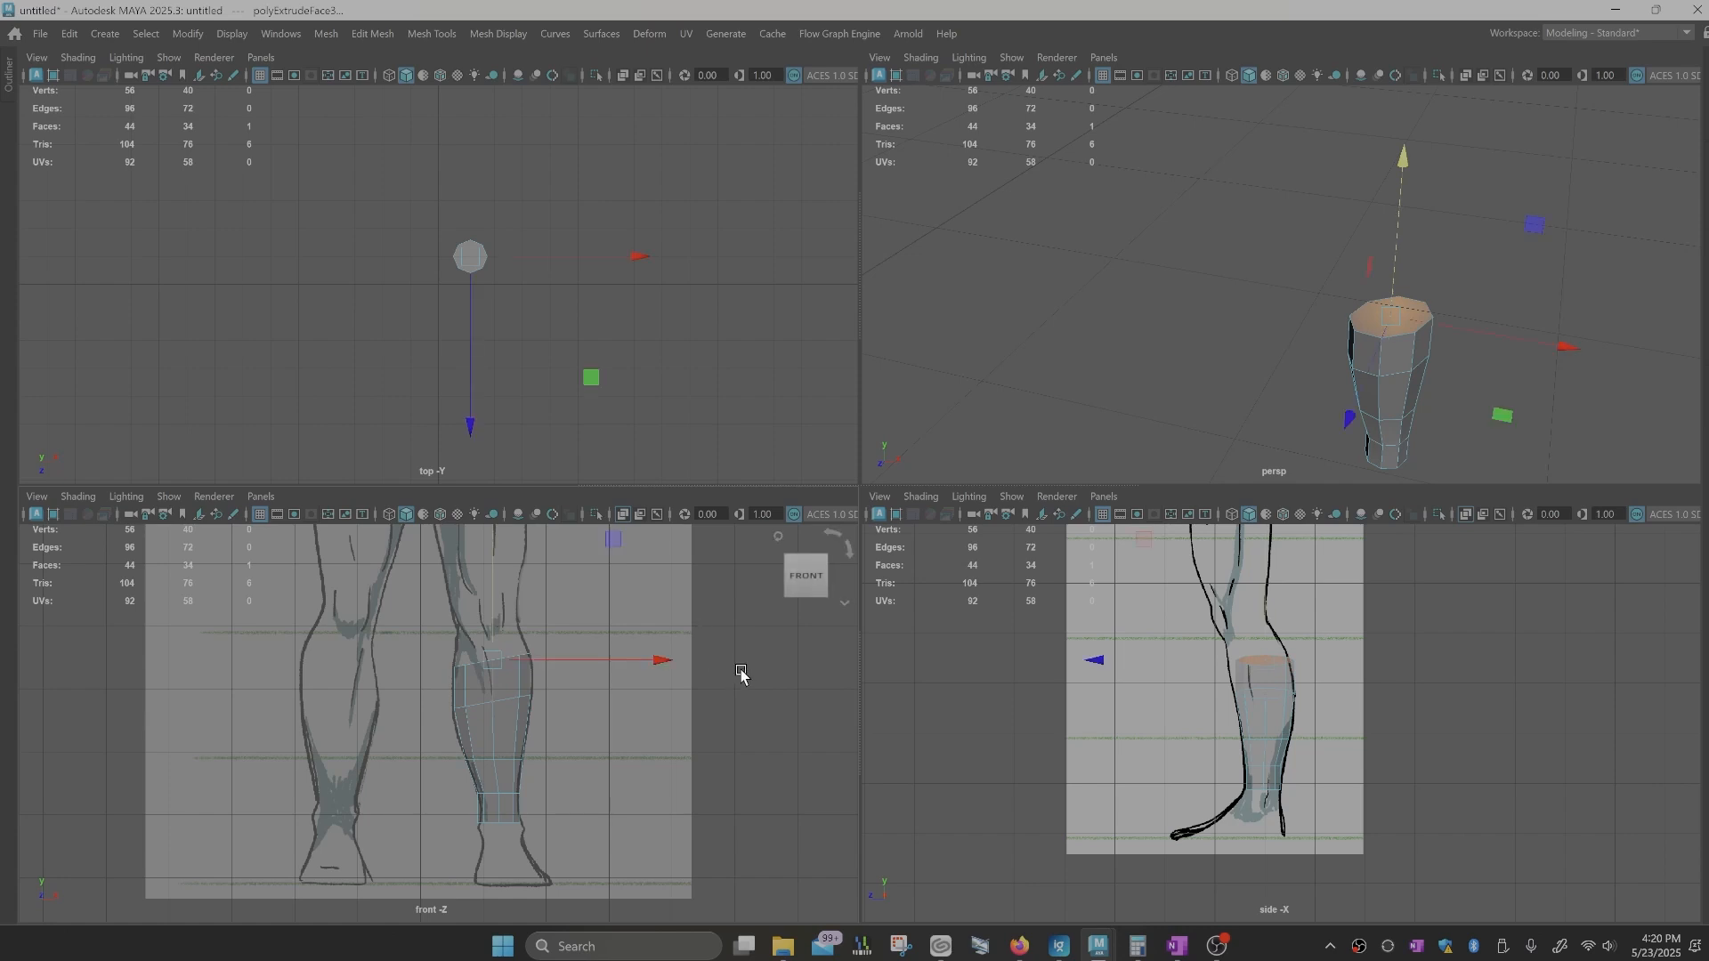
Step: Set the Scale tool's axis orientation to Object in its tool settings
key(r)
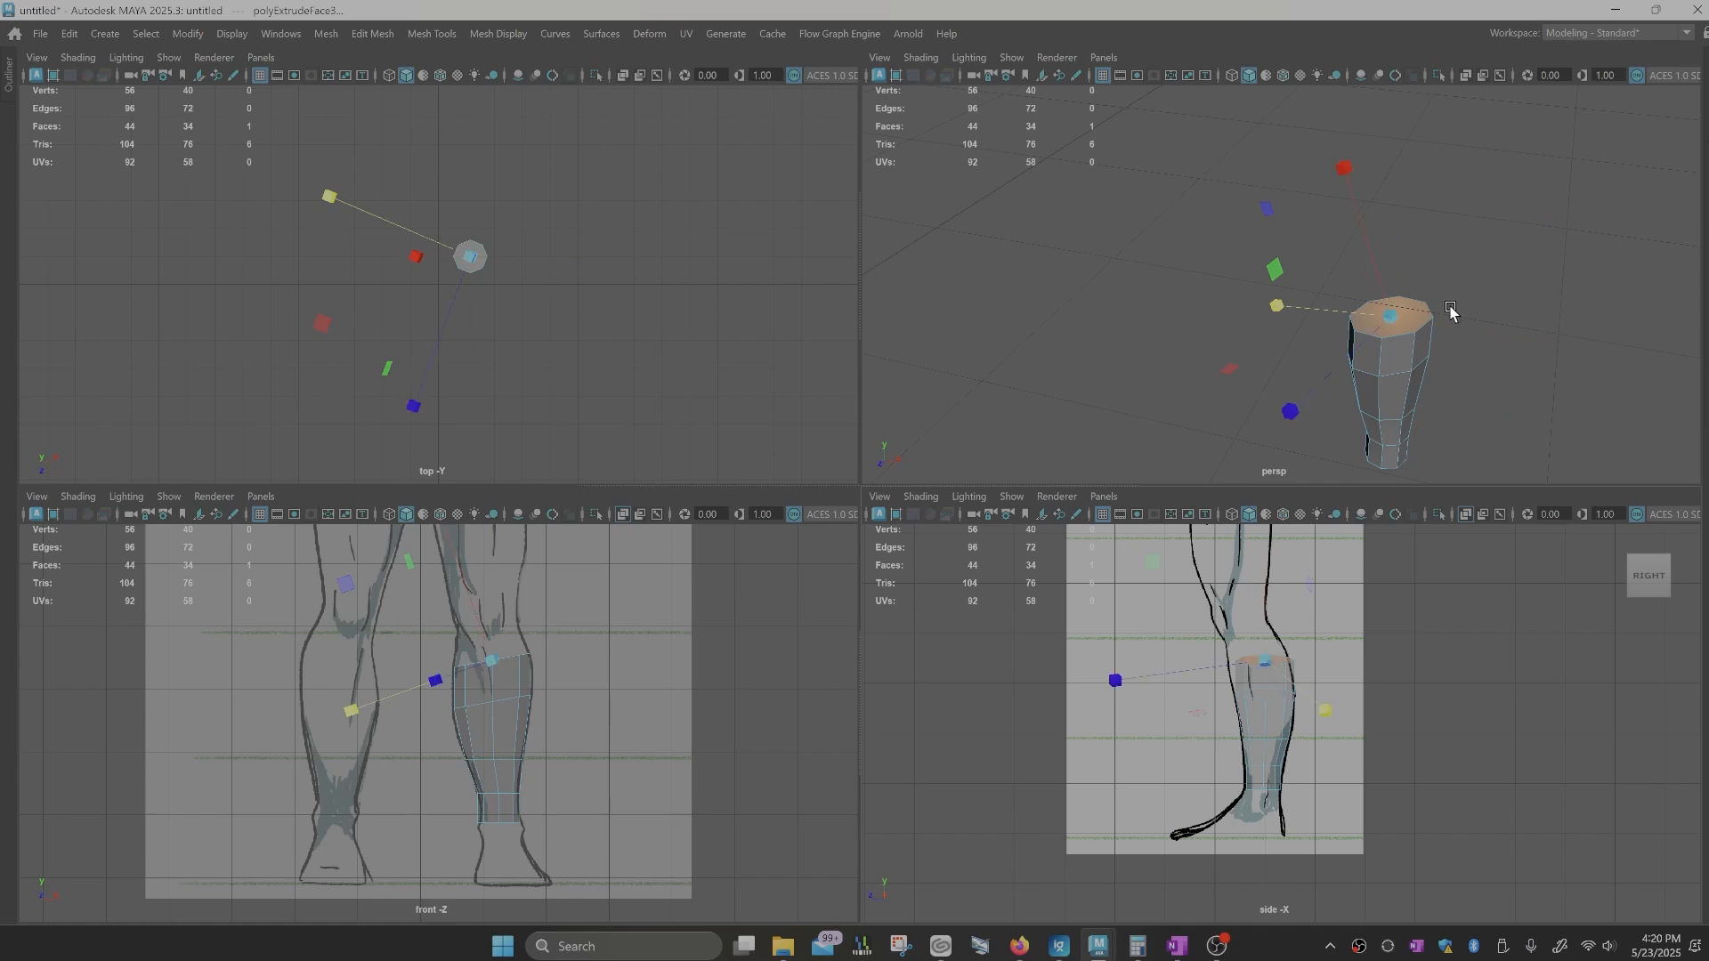
key(ctrl+space)
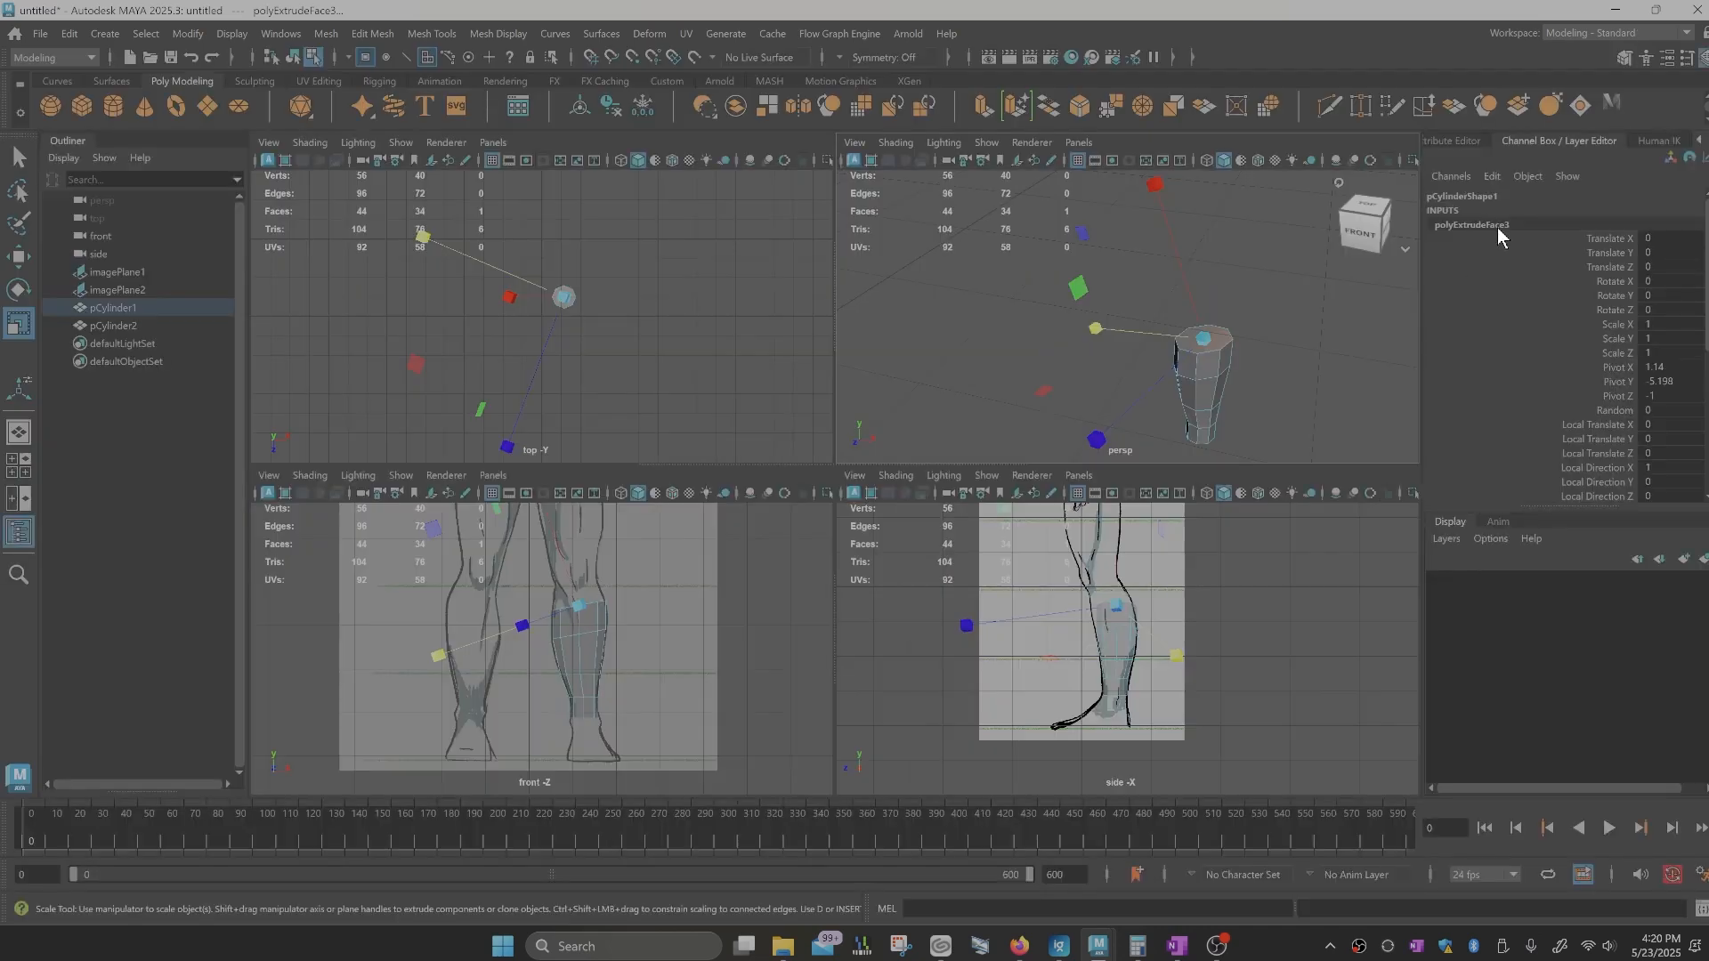
click(1685, 68)
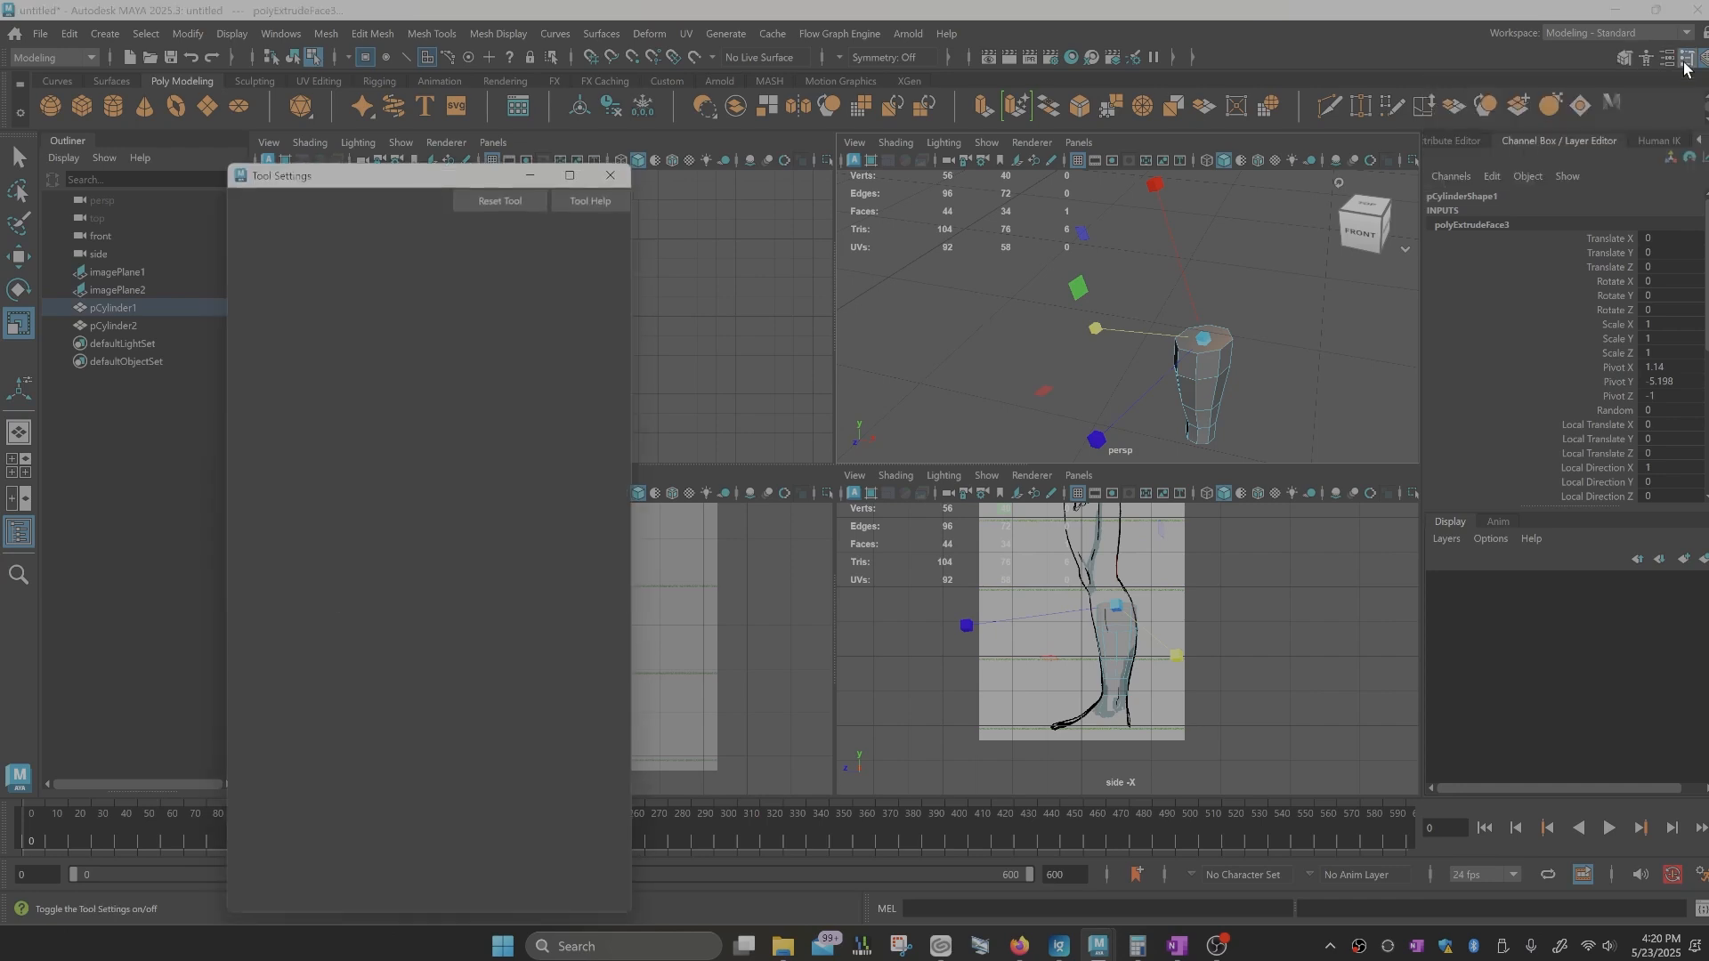
drag(383, 171, 1433, 222)
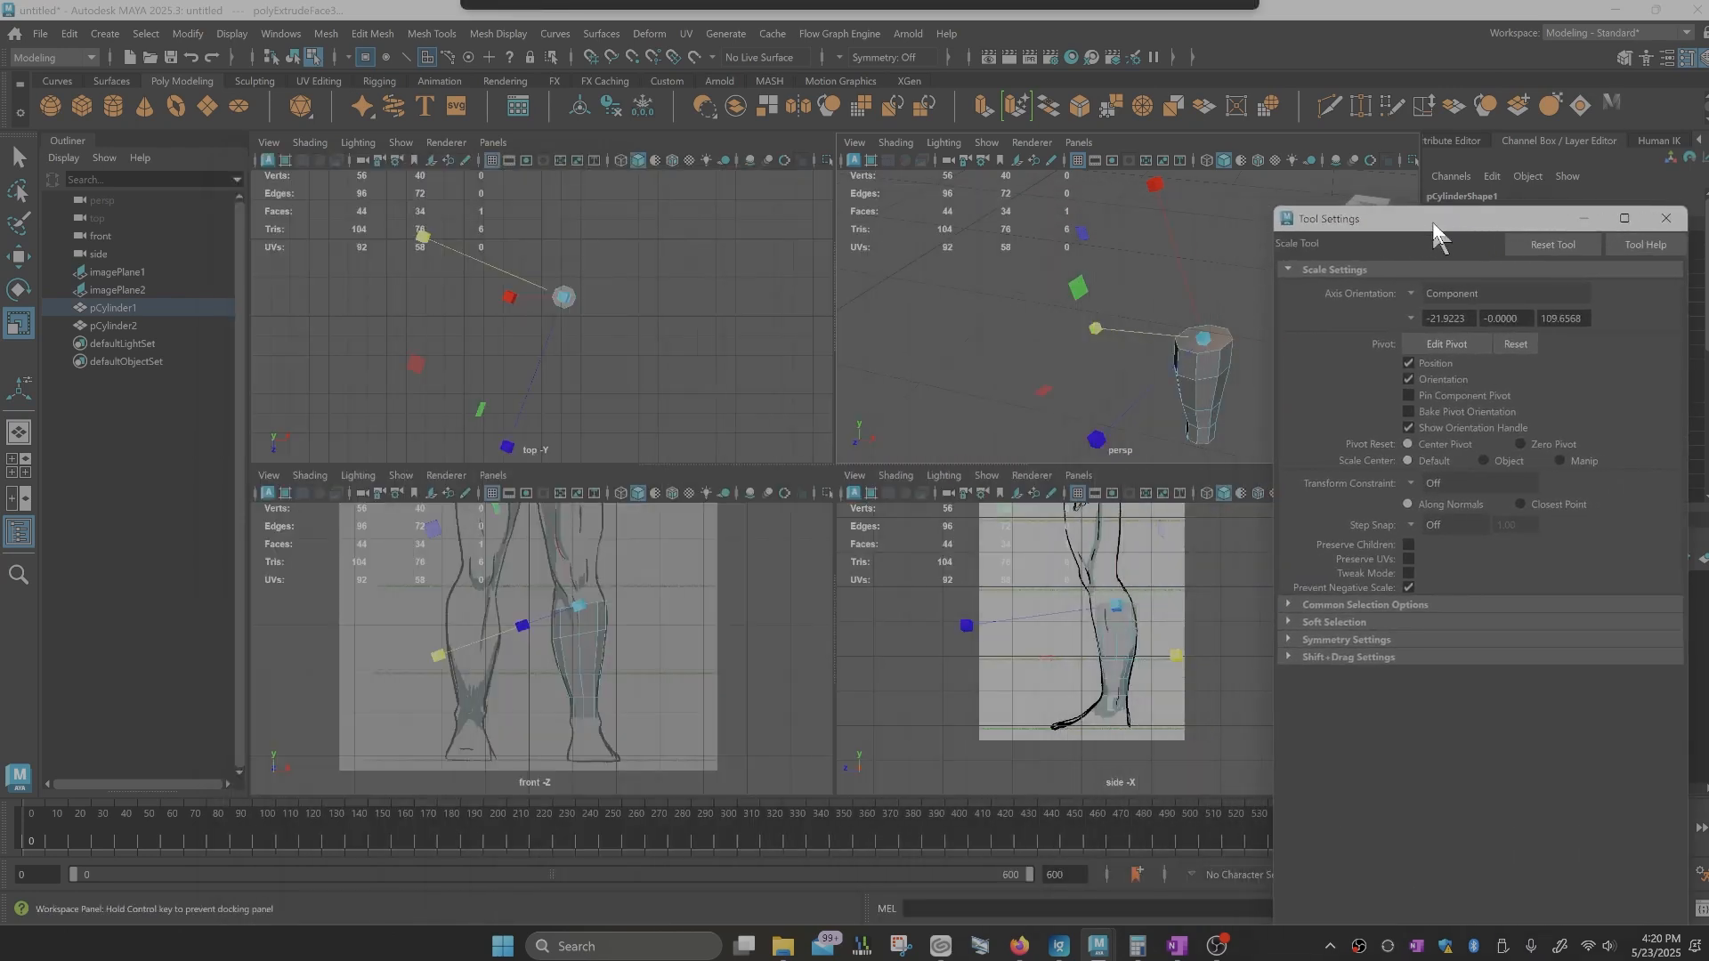
click(1412, 293)
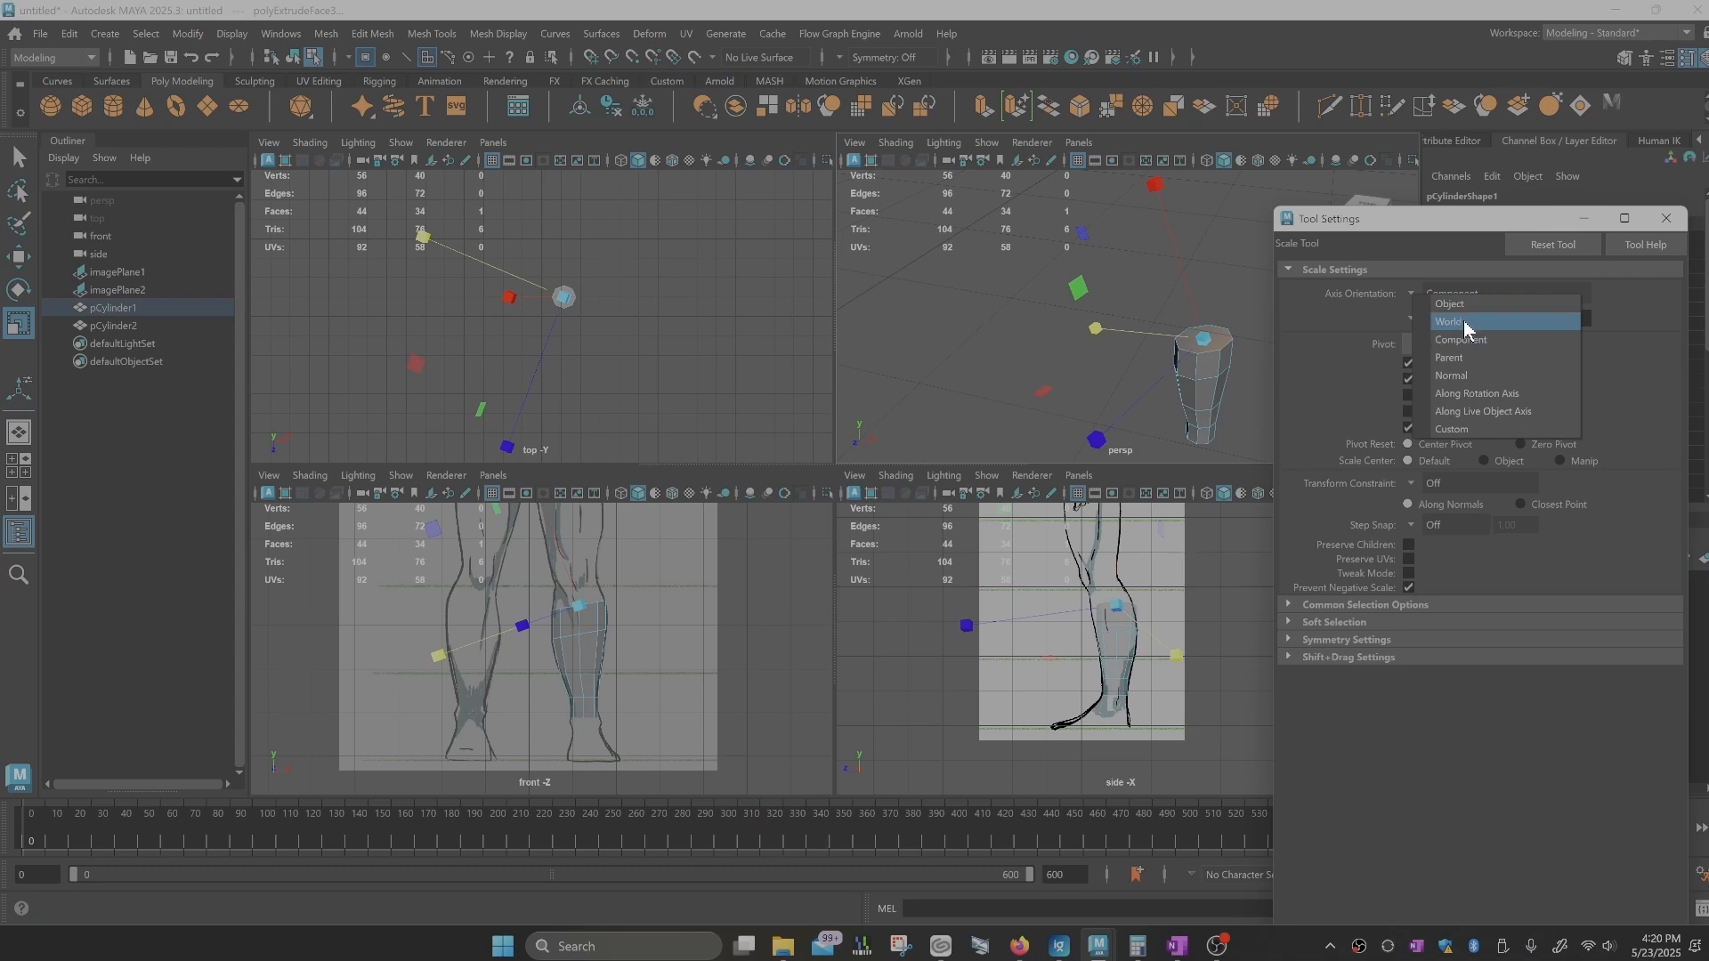
click(1448, 321)
click(1413, 295)
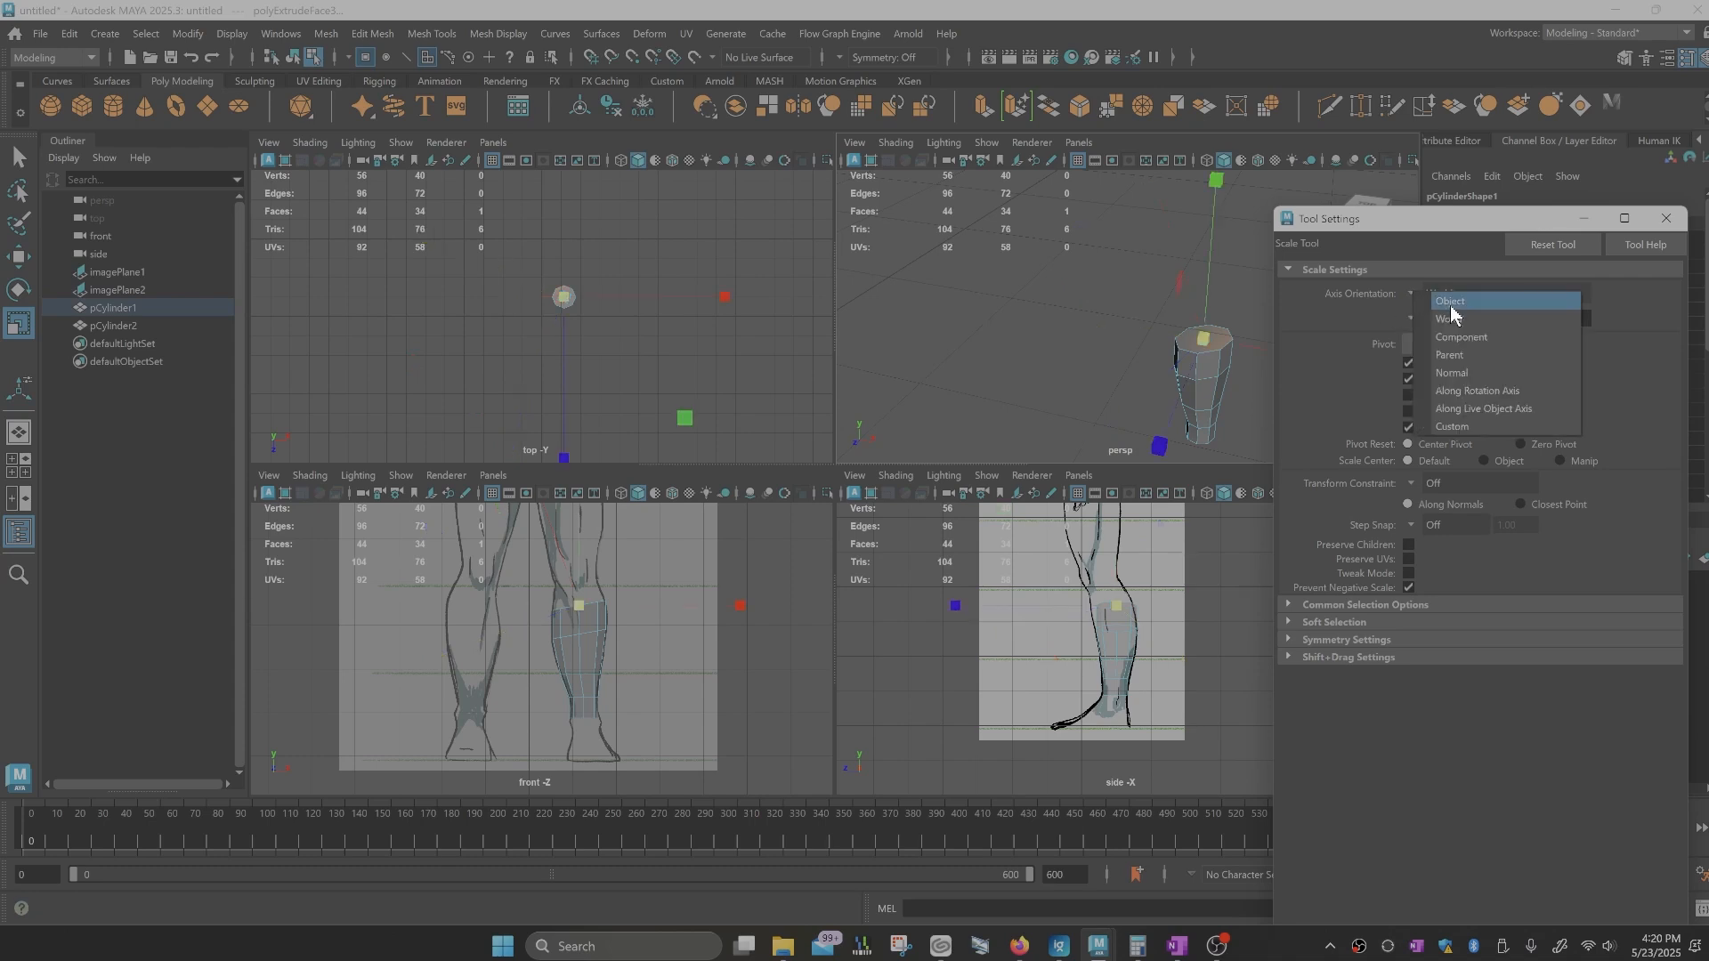
click(1450, 306)
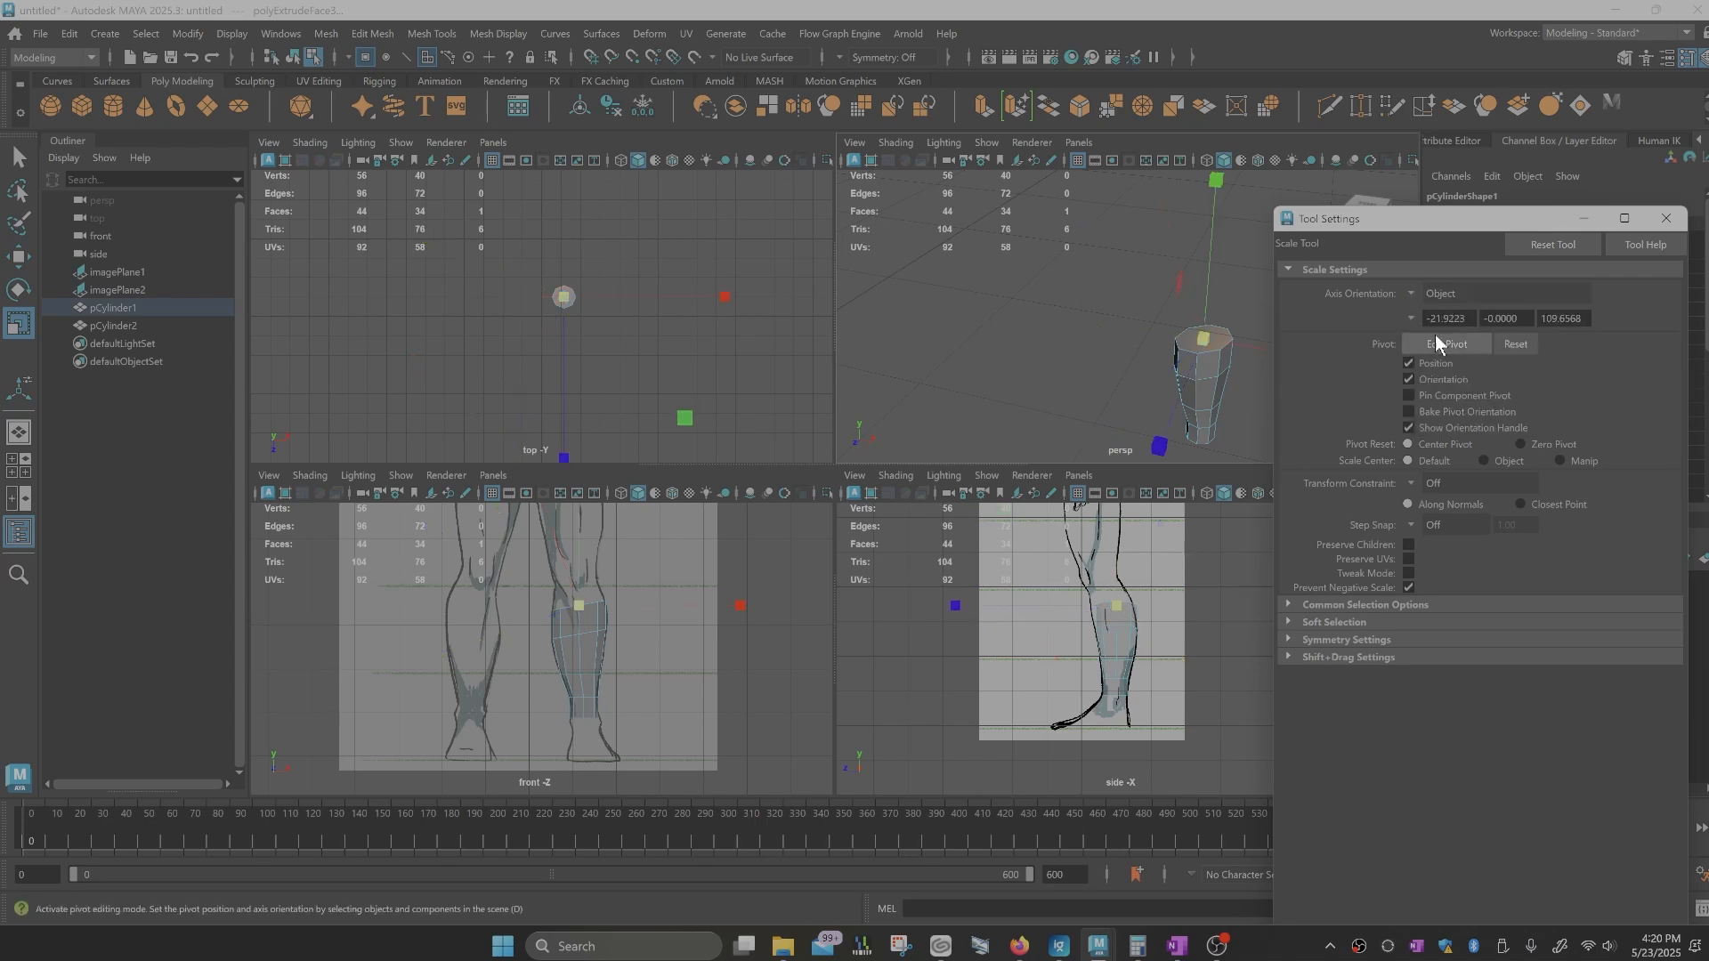
click(1663, 229)
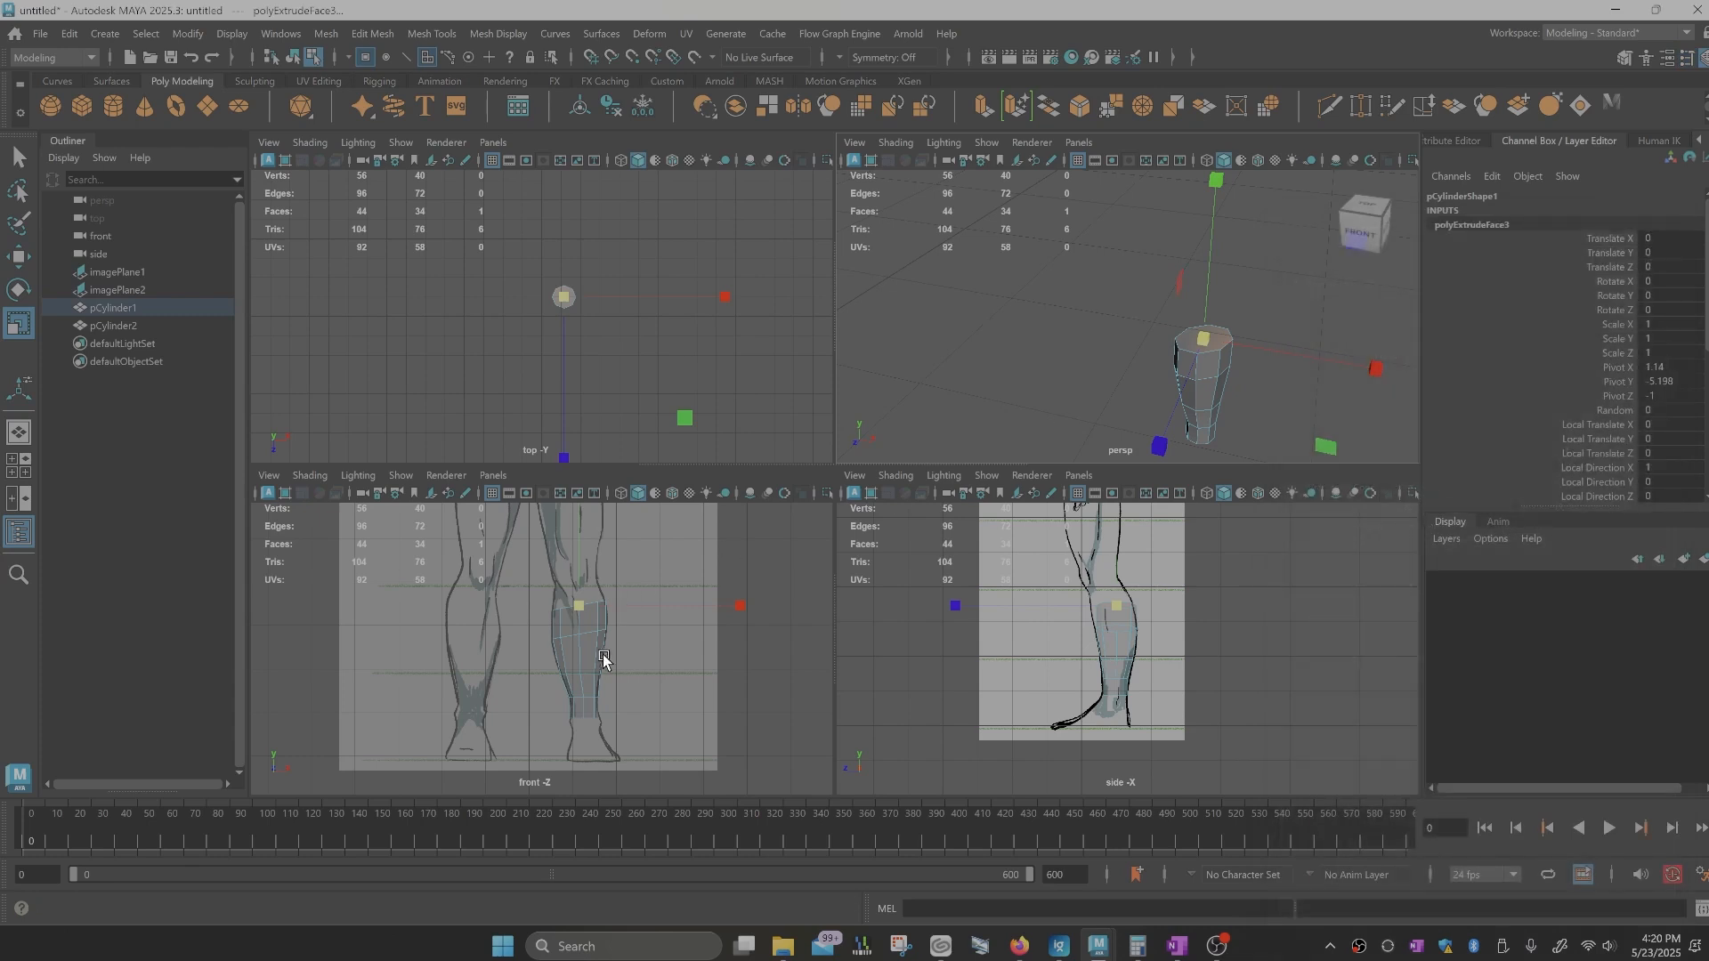
Step: Adjust the raised top face's depth in the side view and shift it about 0.12 cm forward to match the calf outline
scroll(606, 661, up, 5)
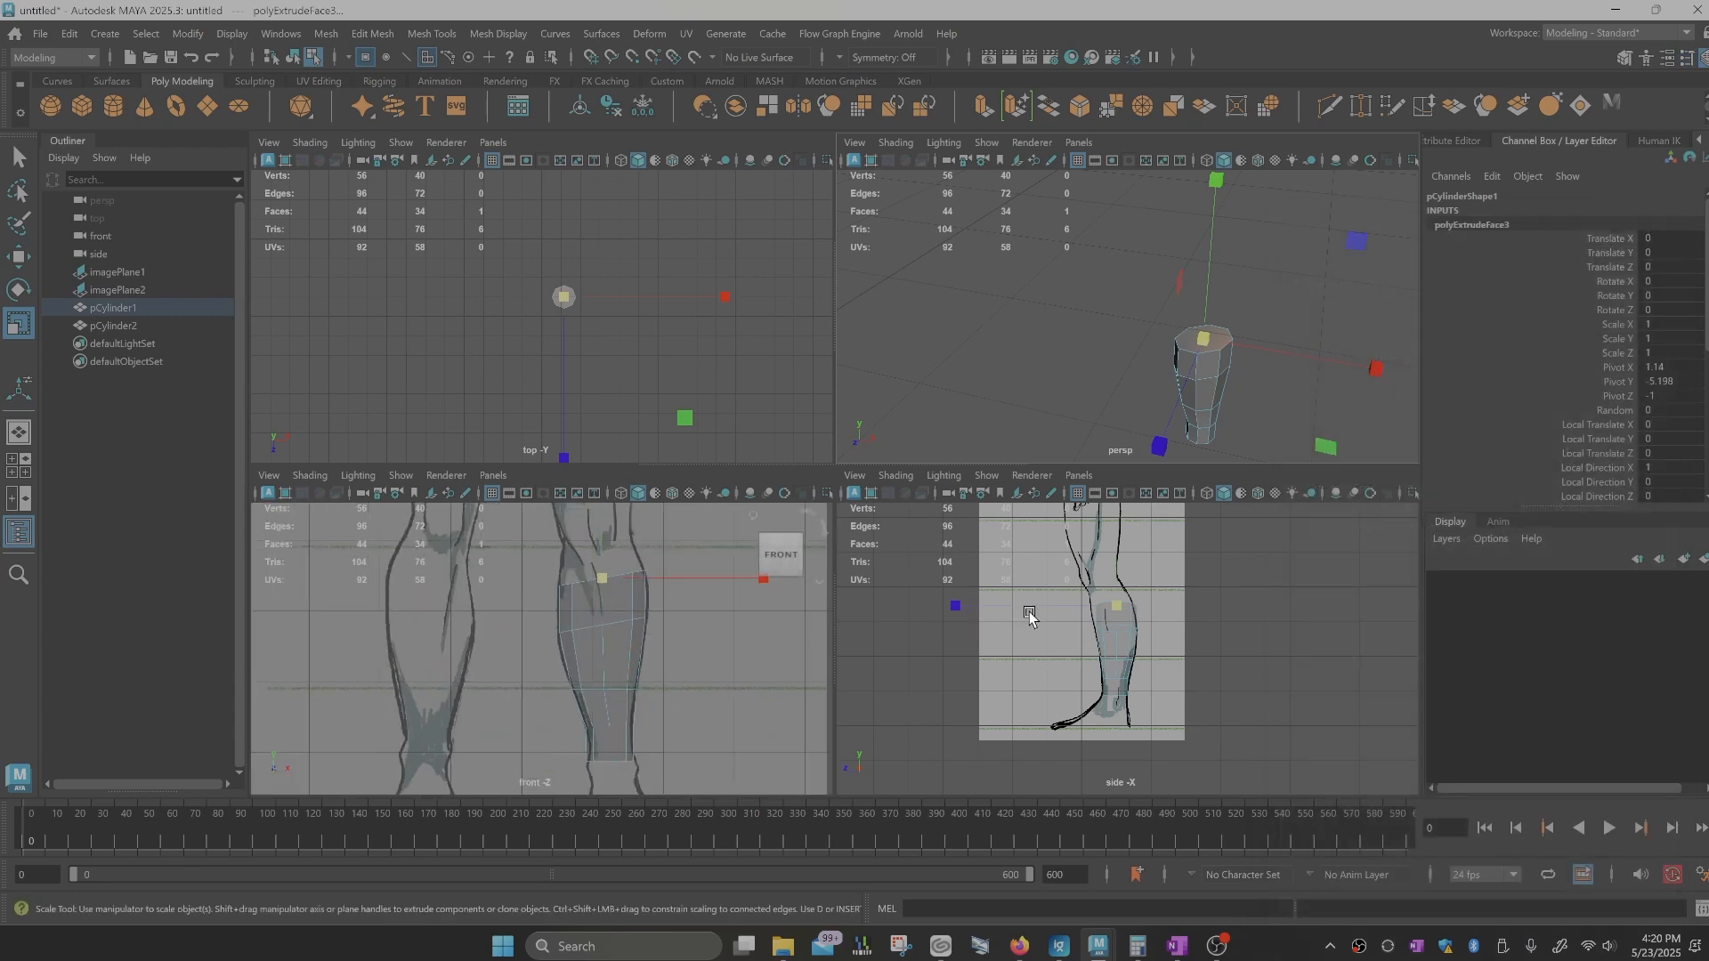
scroll(1032, 610, up, 4)
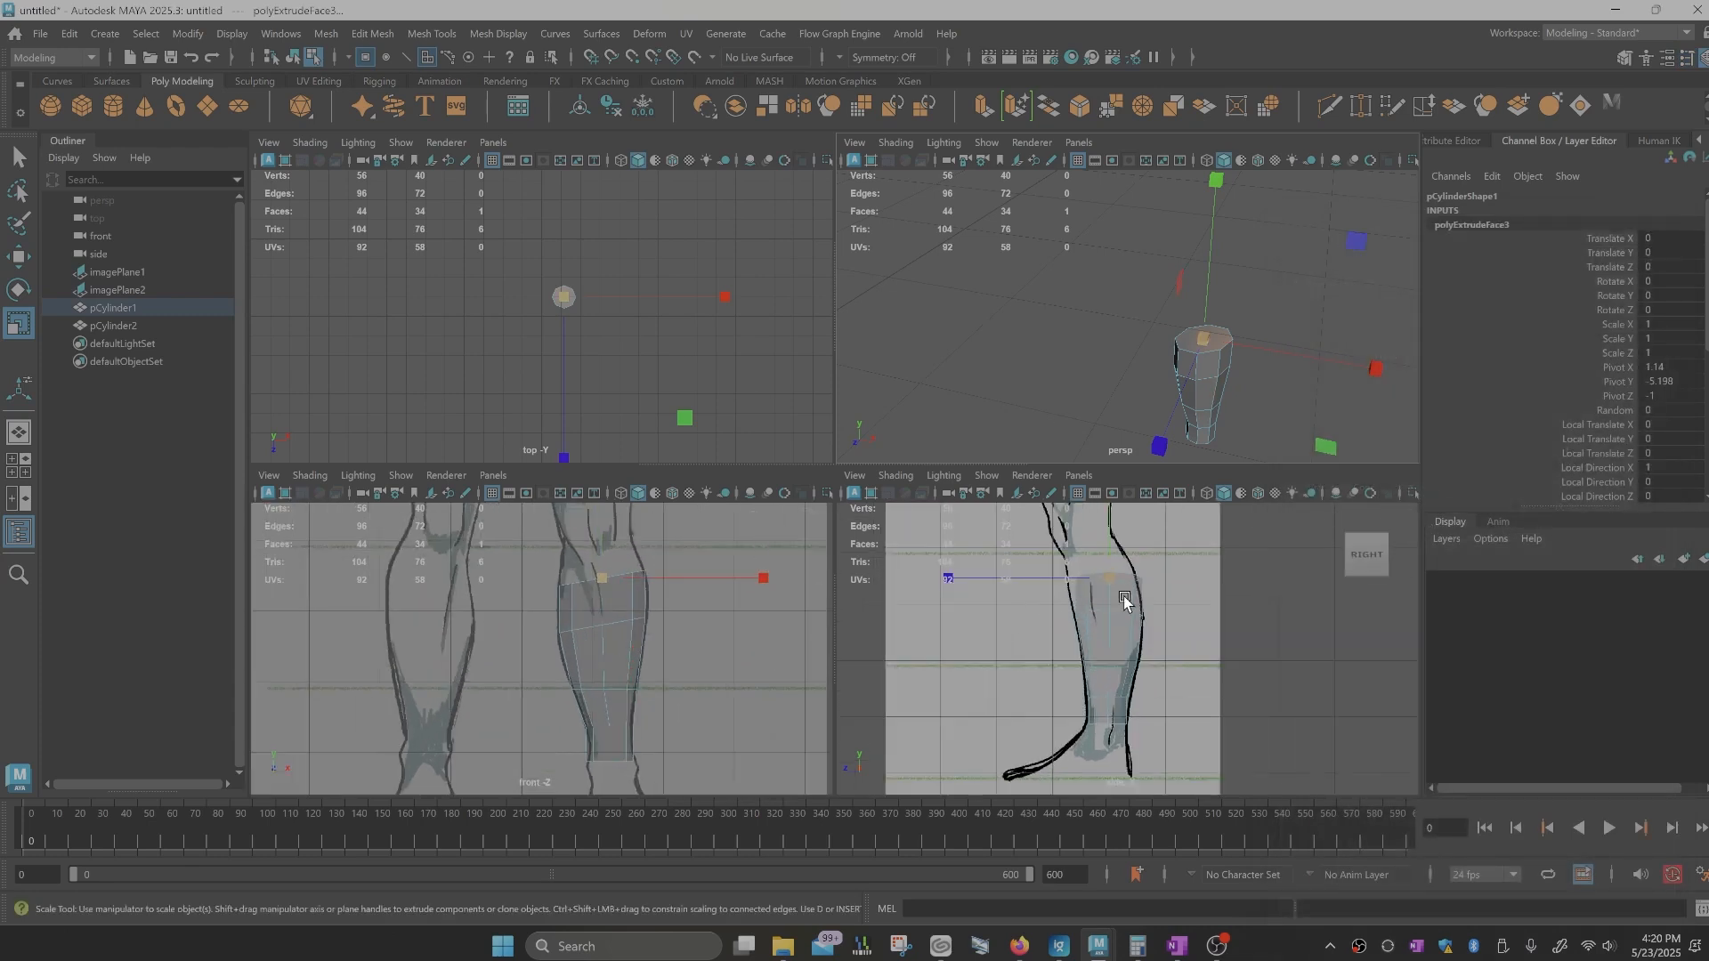
drag(946, 580, 936, 584)
key(w)
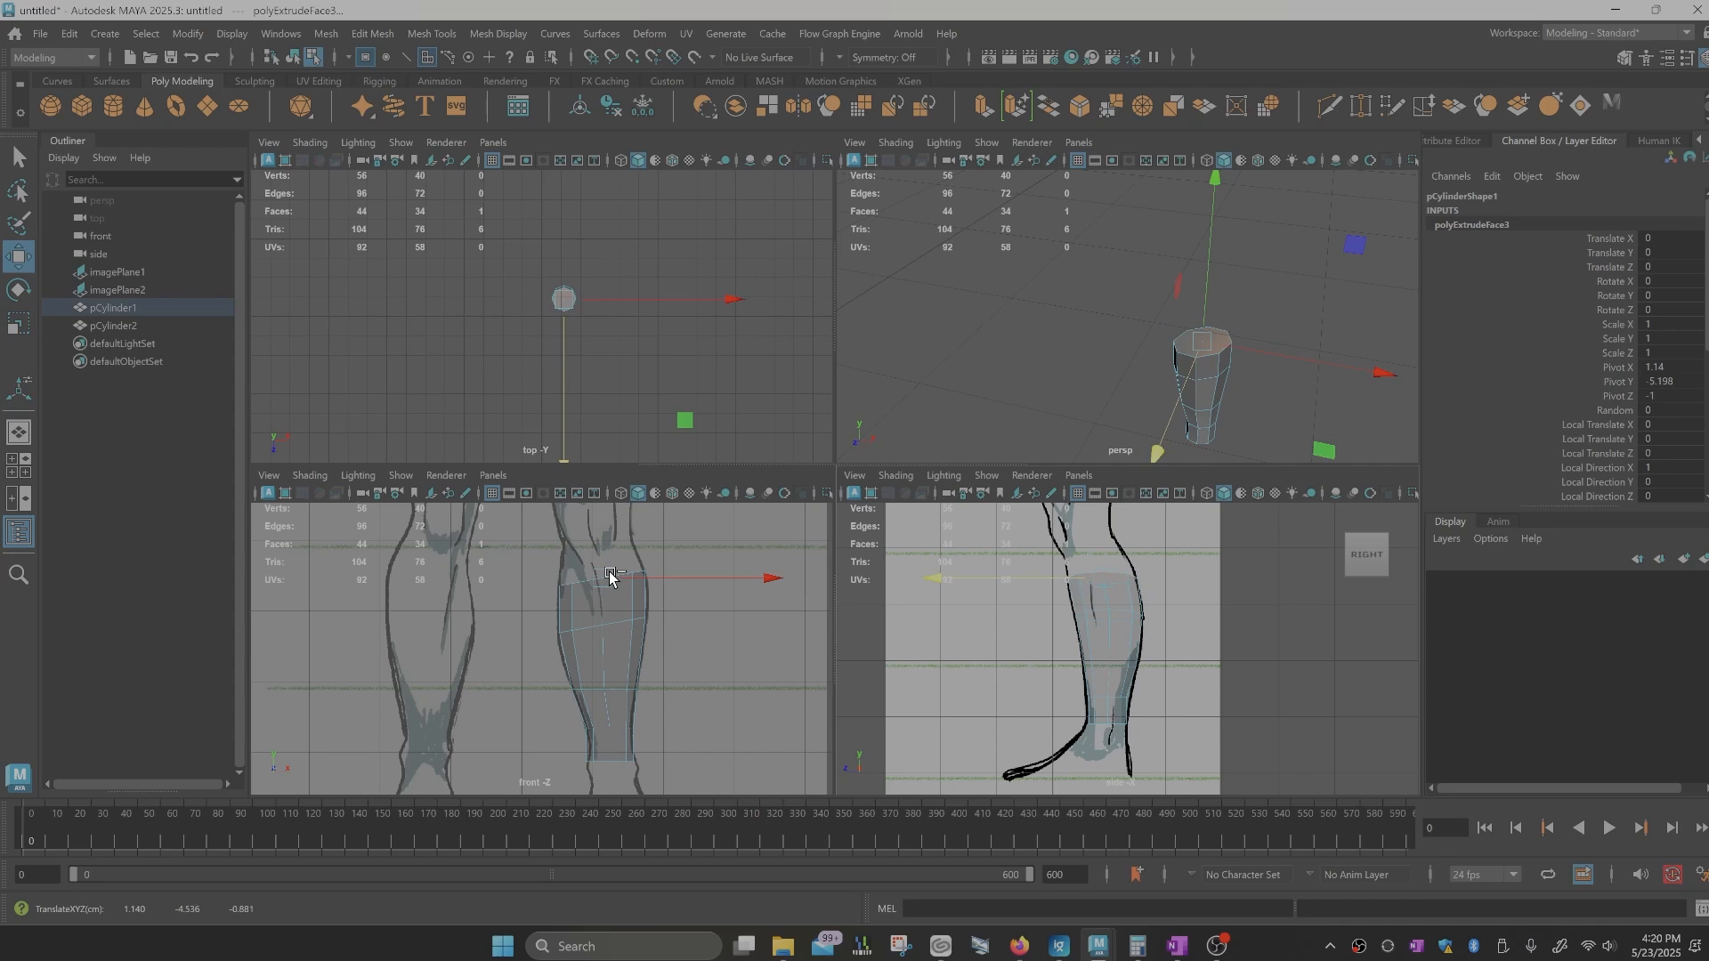
Step: Extrude the top face about 0.44 cm upward, narrow its depth, and move it about 0.135 cm forward to fit the side outline
key(ctrl+e)
key(w)
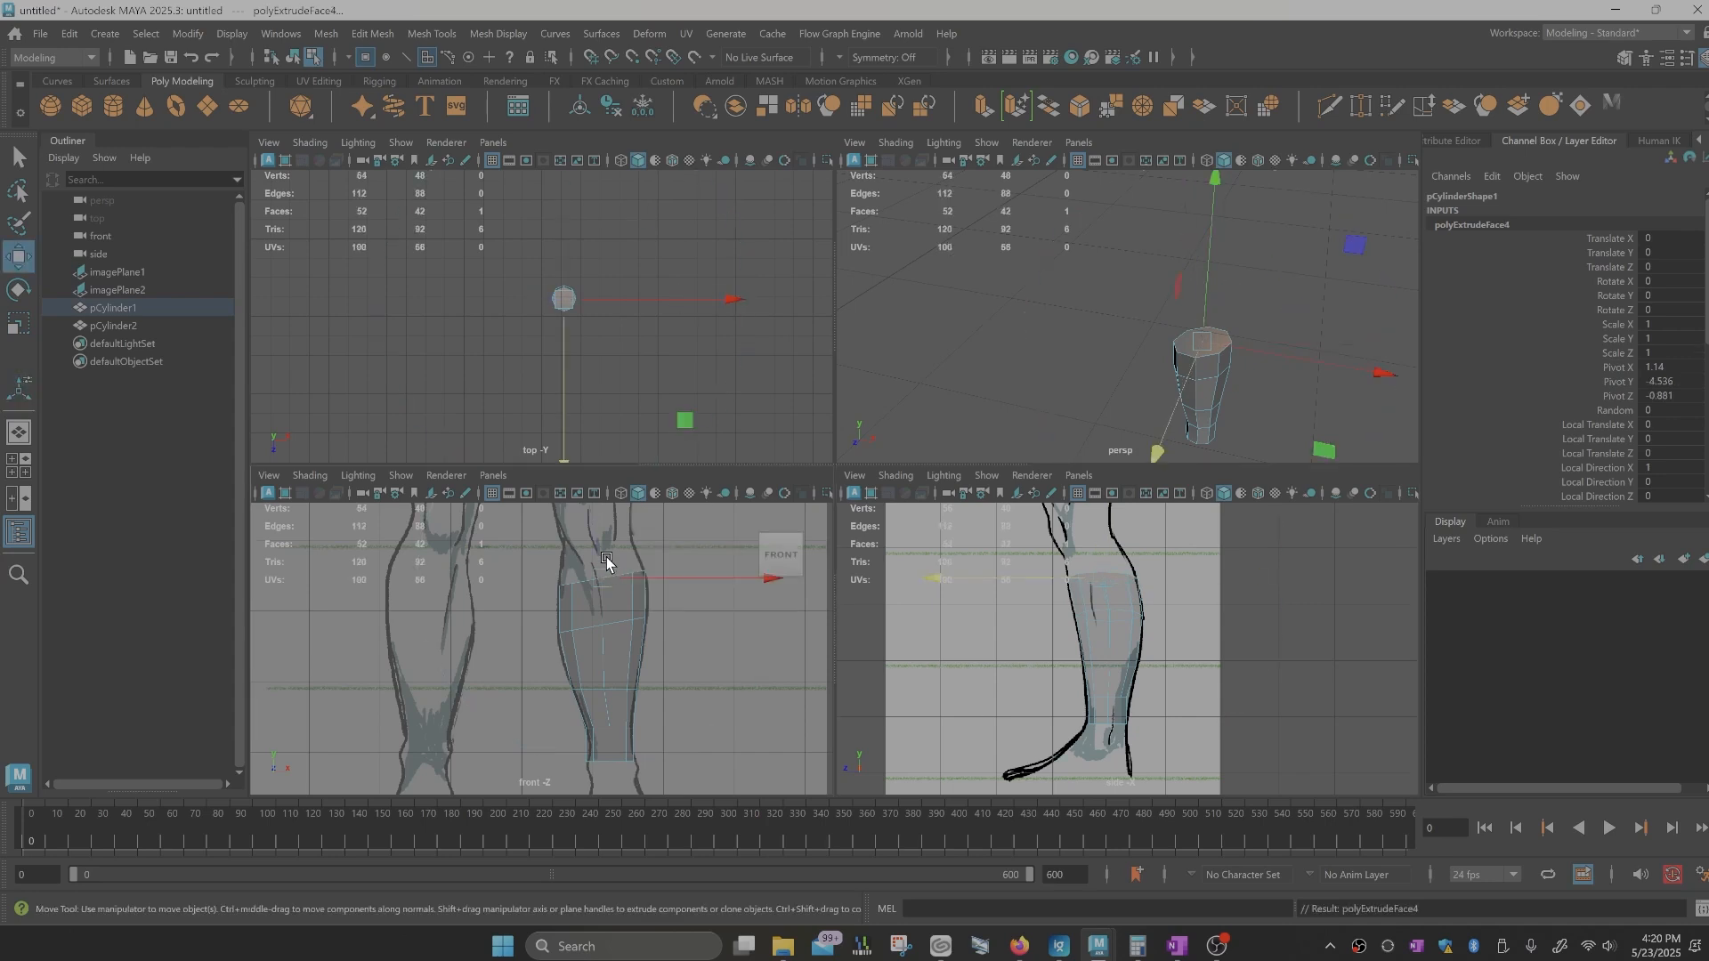
drag(602, 553, 603, 524)
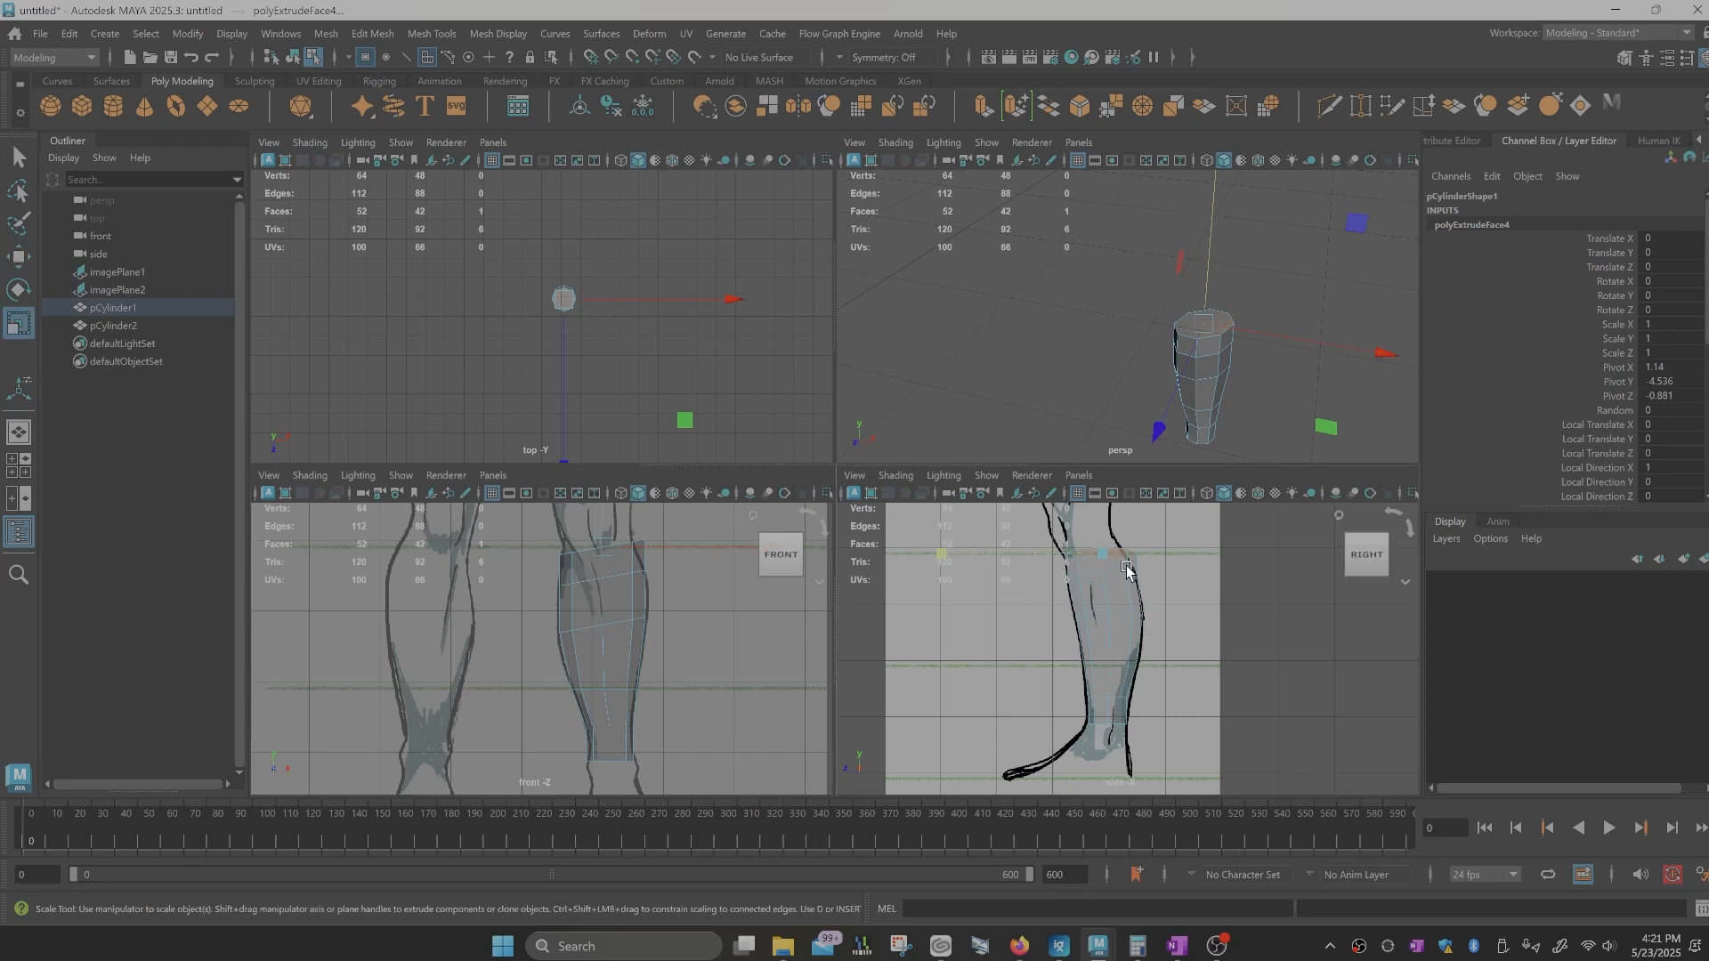
key(r)
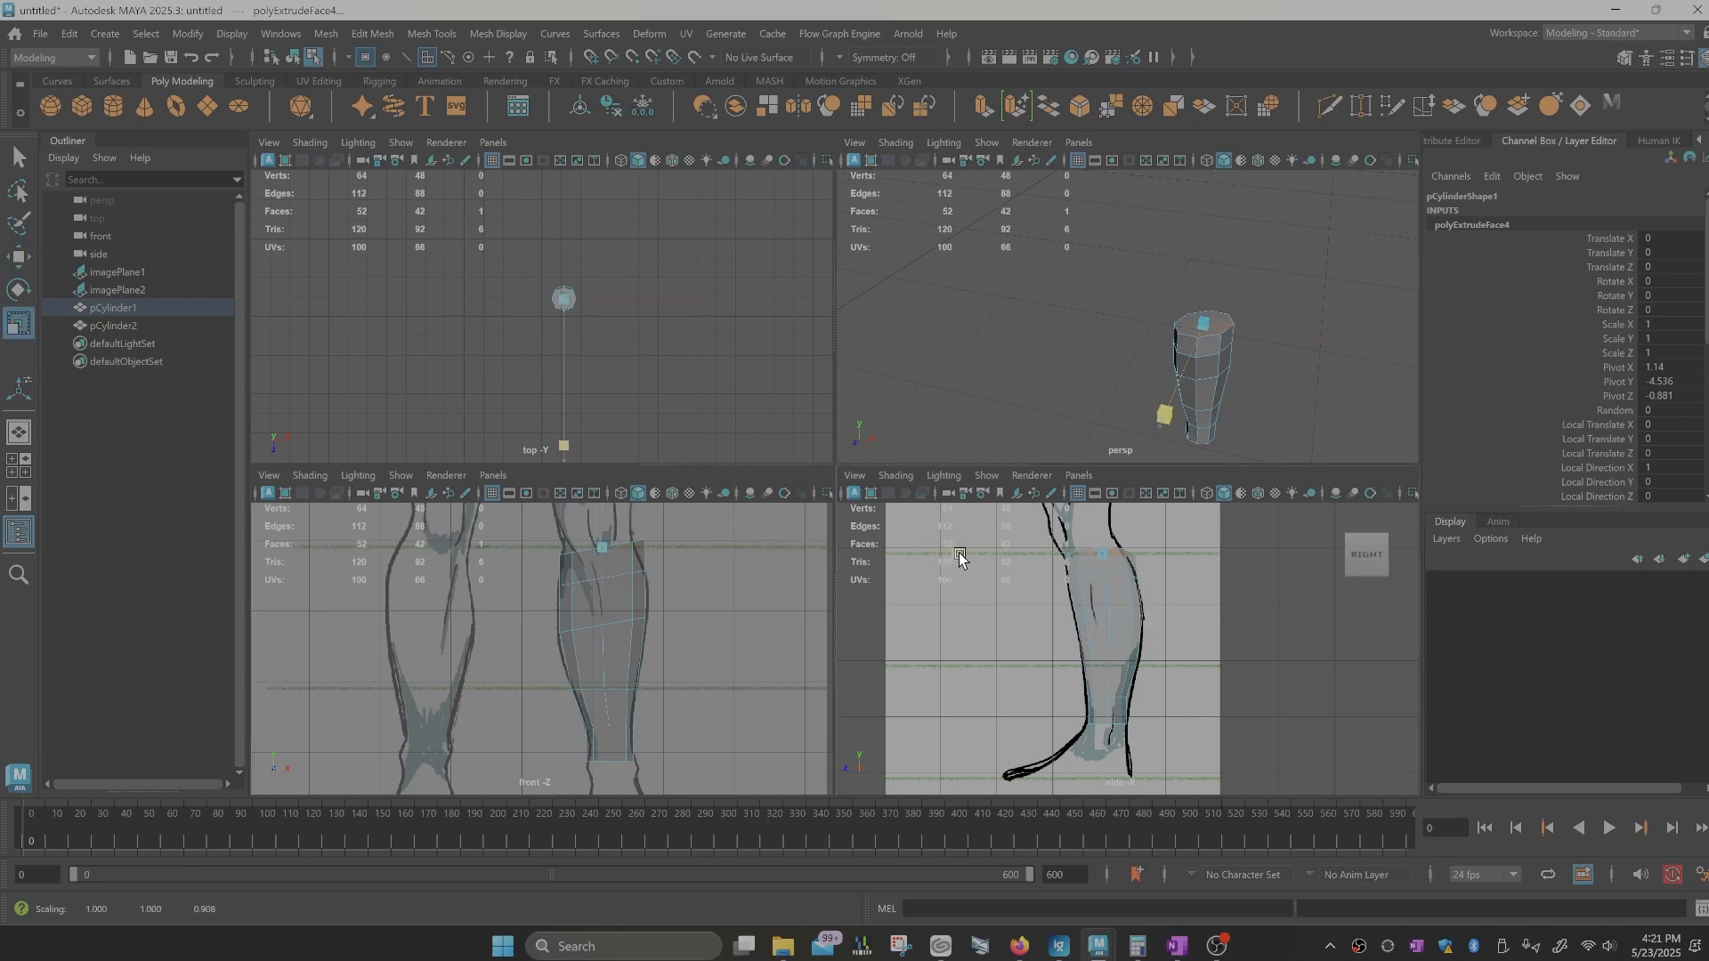
key(w)
drag(987, 553, 980, 561)
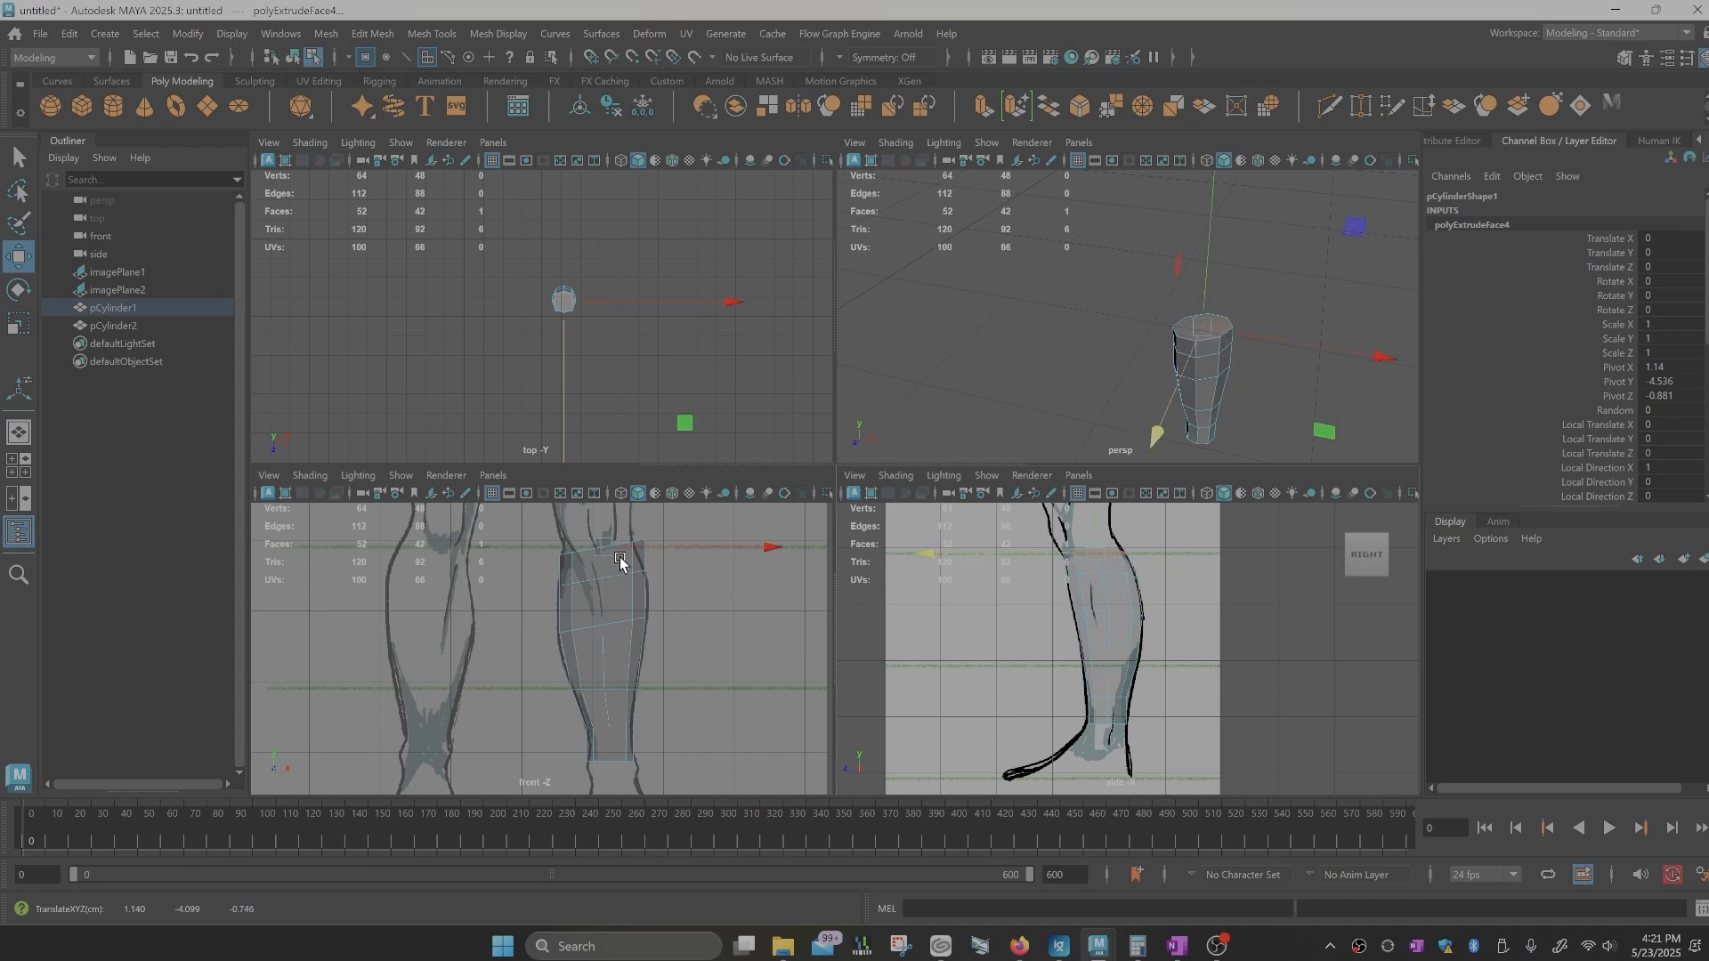
Step: Reduce the top face's slant with vertical scaling and narrow its width to the outline below the knee in the front view
key(space)
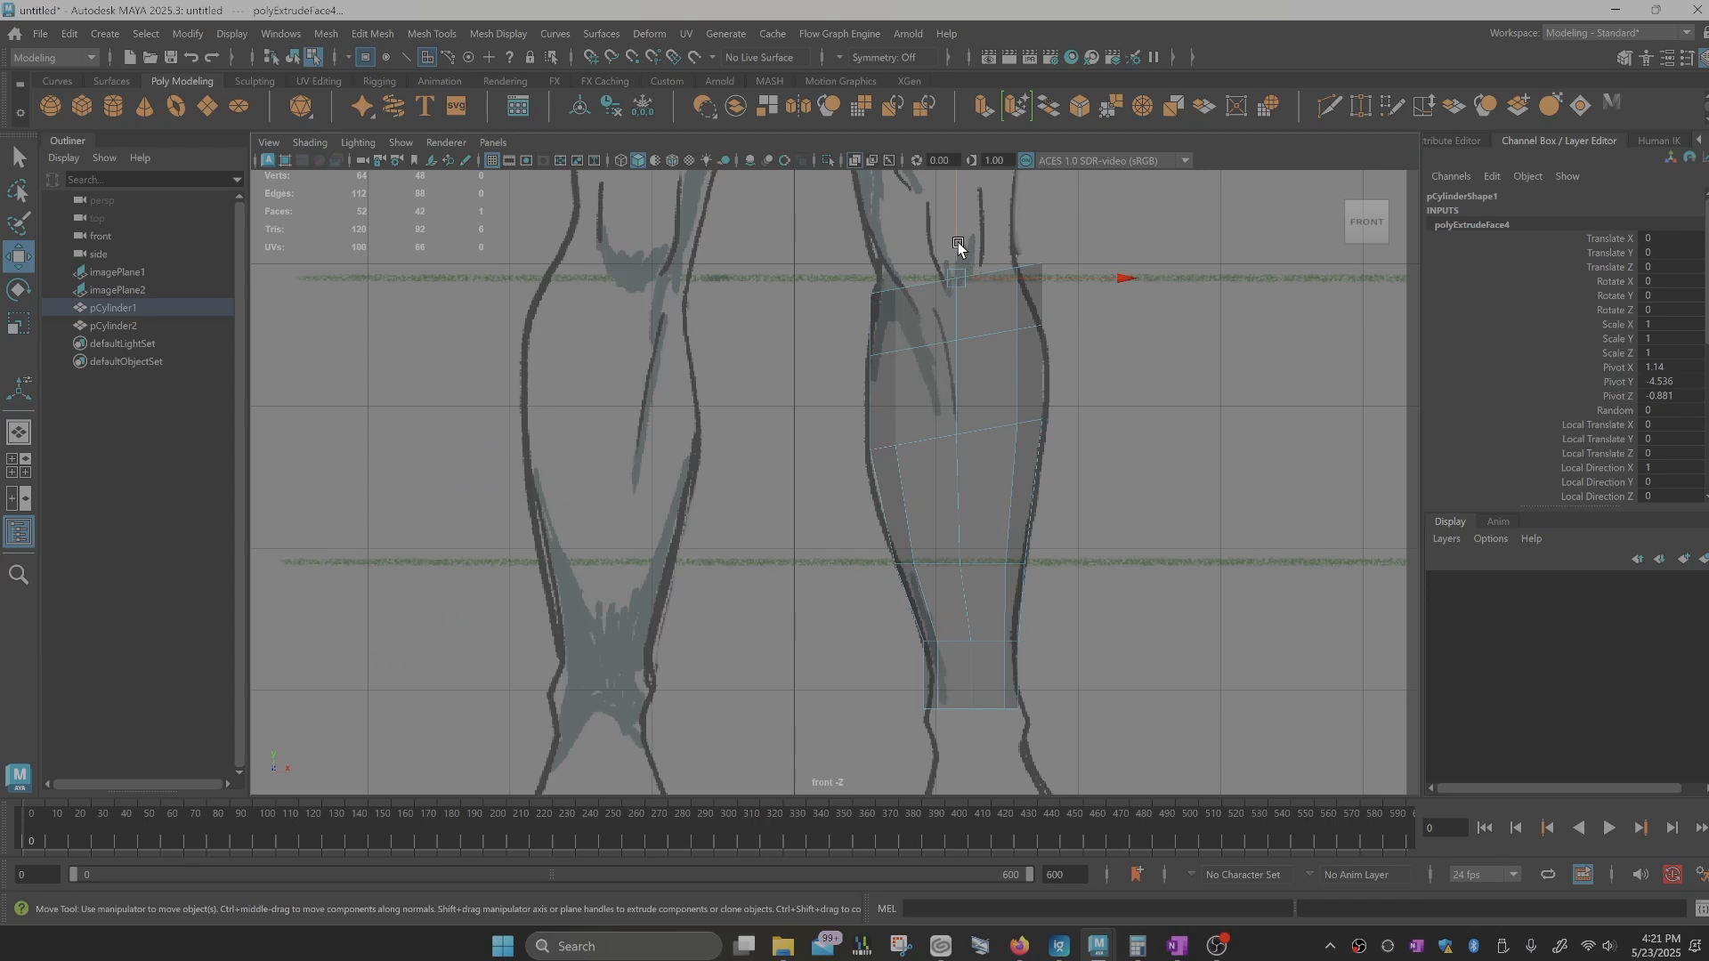
key(r)
scroll(959, 317, down, 5)
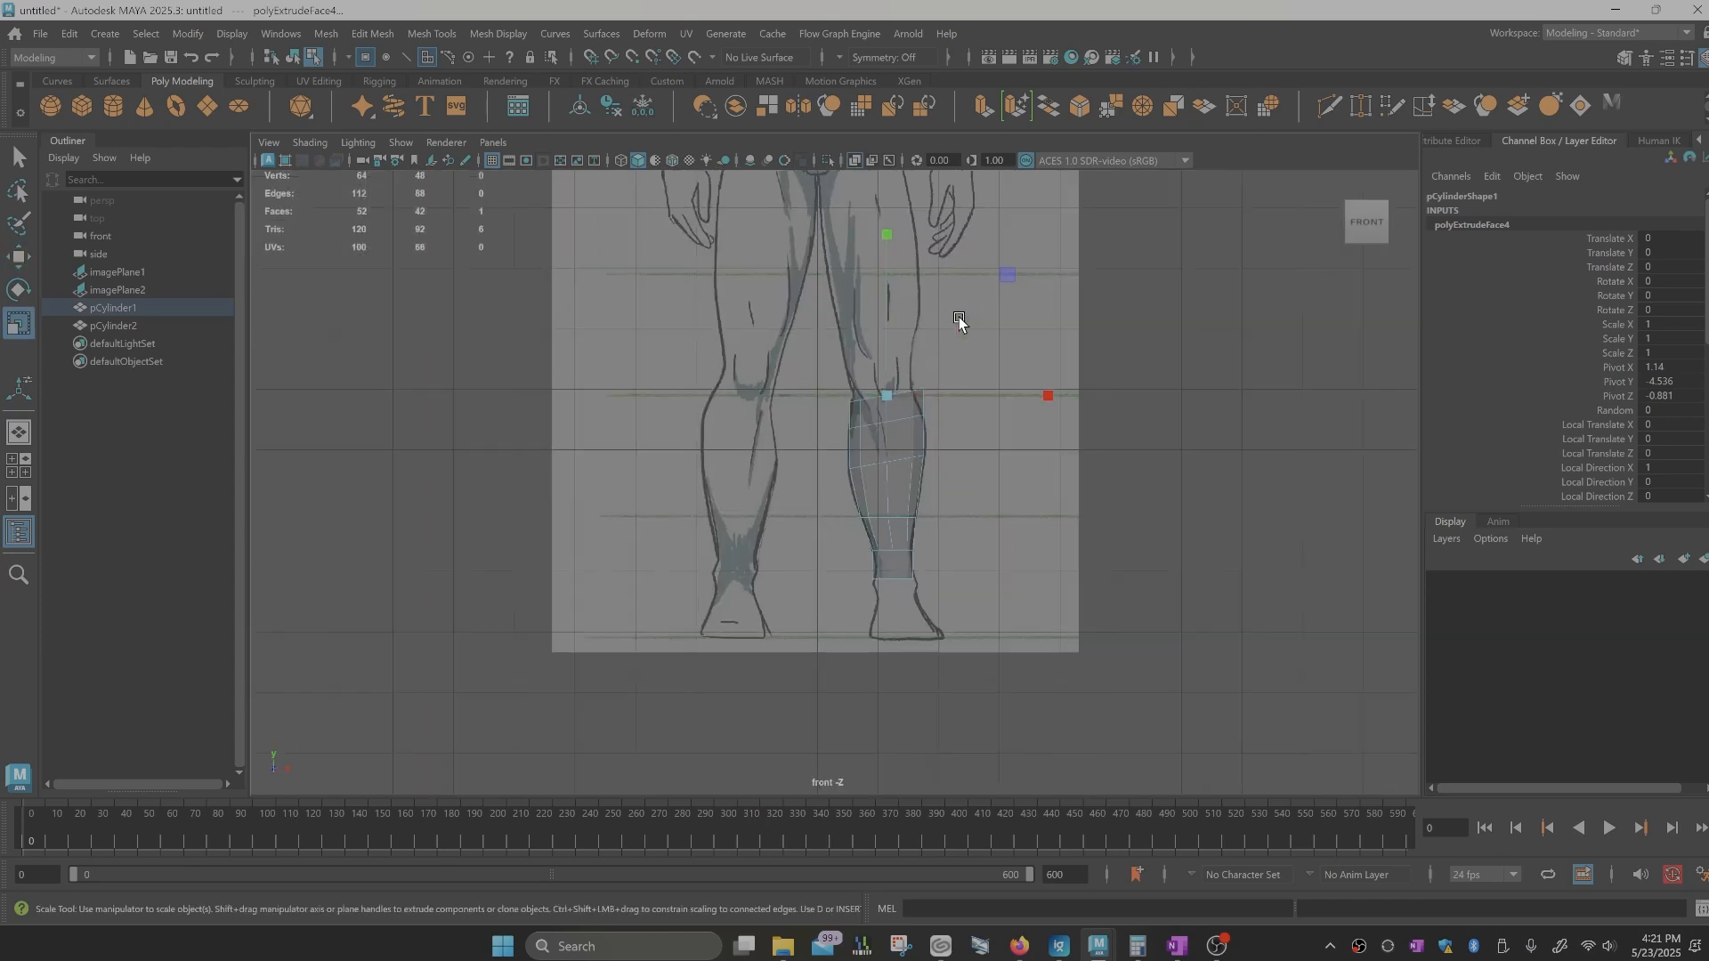
drag(892, 239, 889, 237)
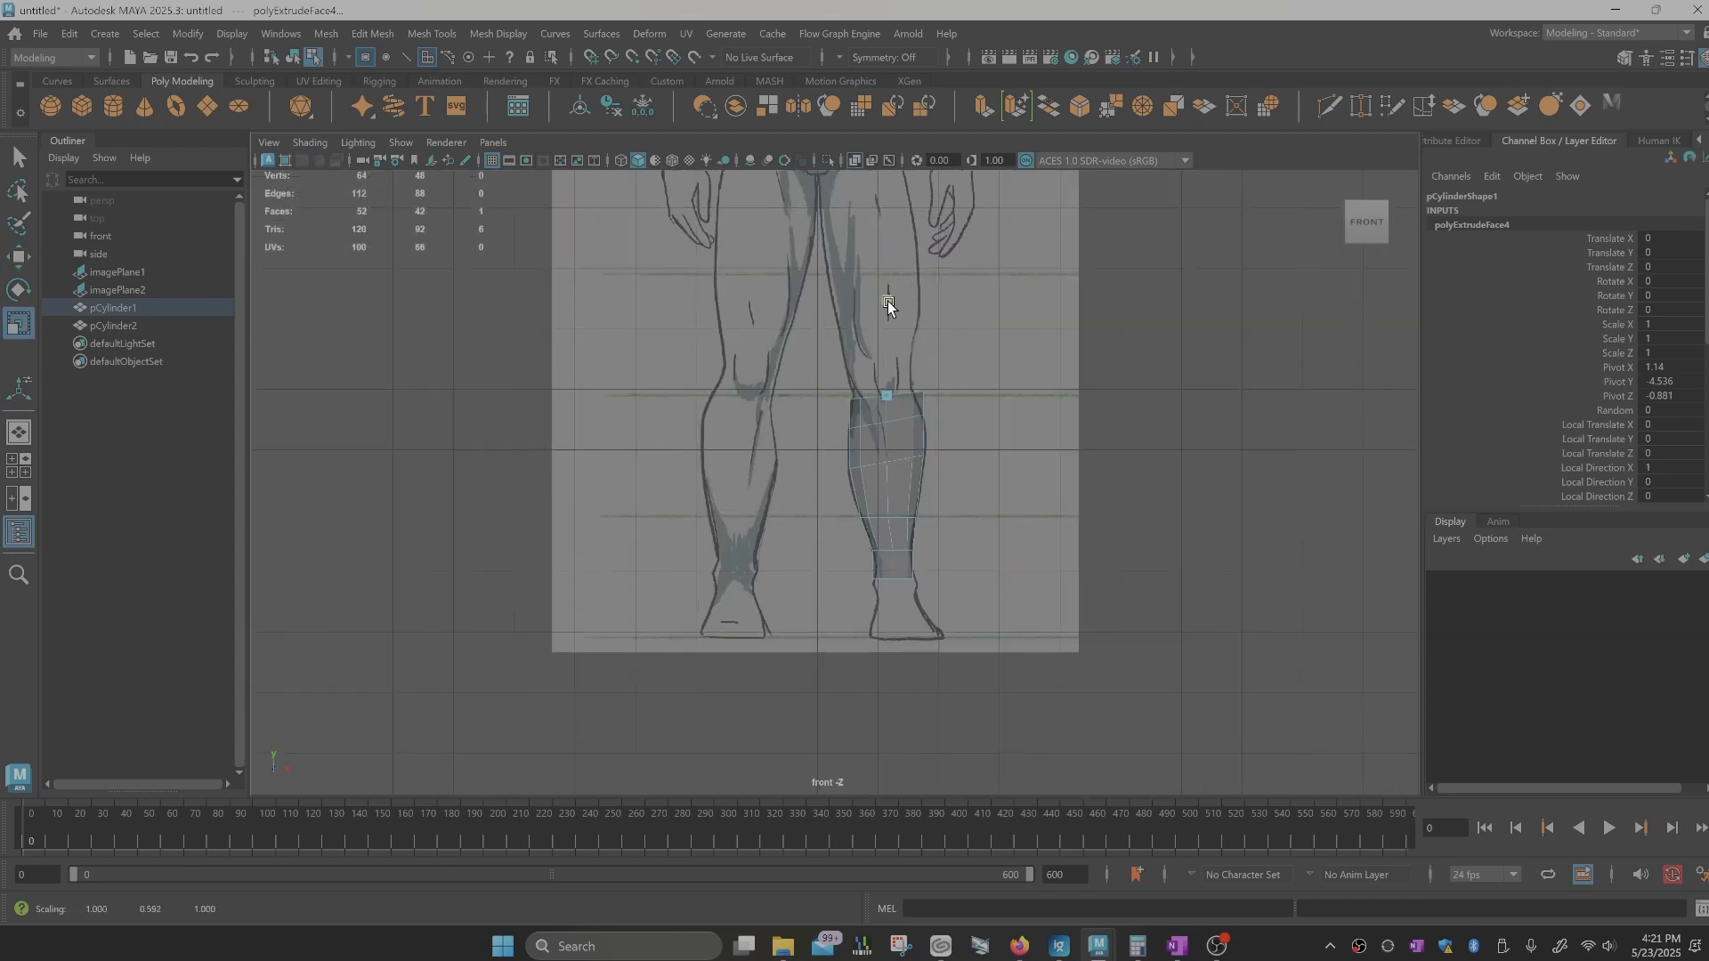
drag(888, 307, 890, 326)
drag(1048, 395, 1021, 408)
scroll(944, 465, up, 3)
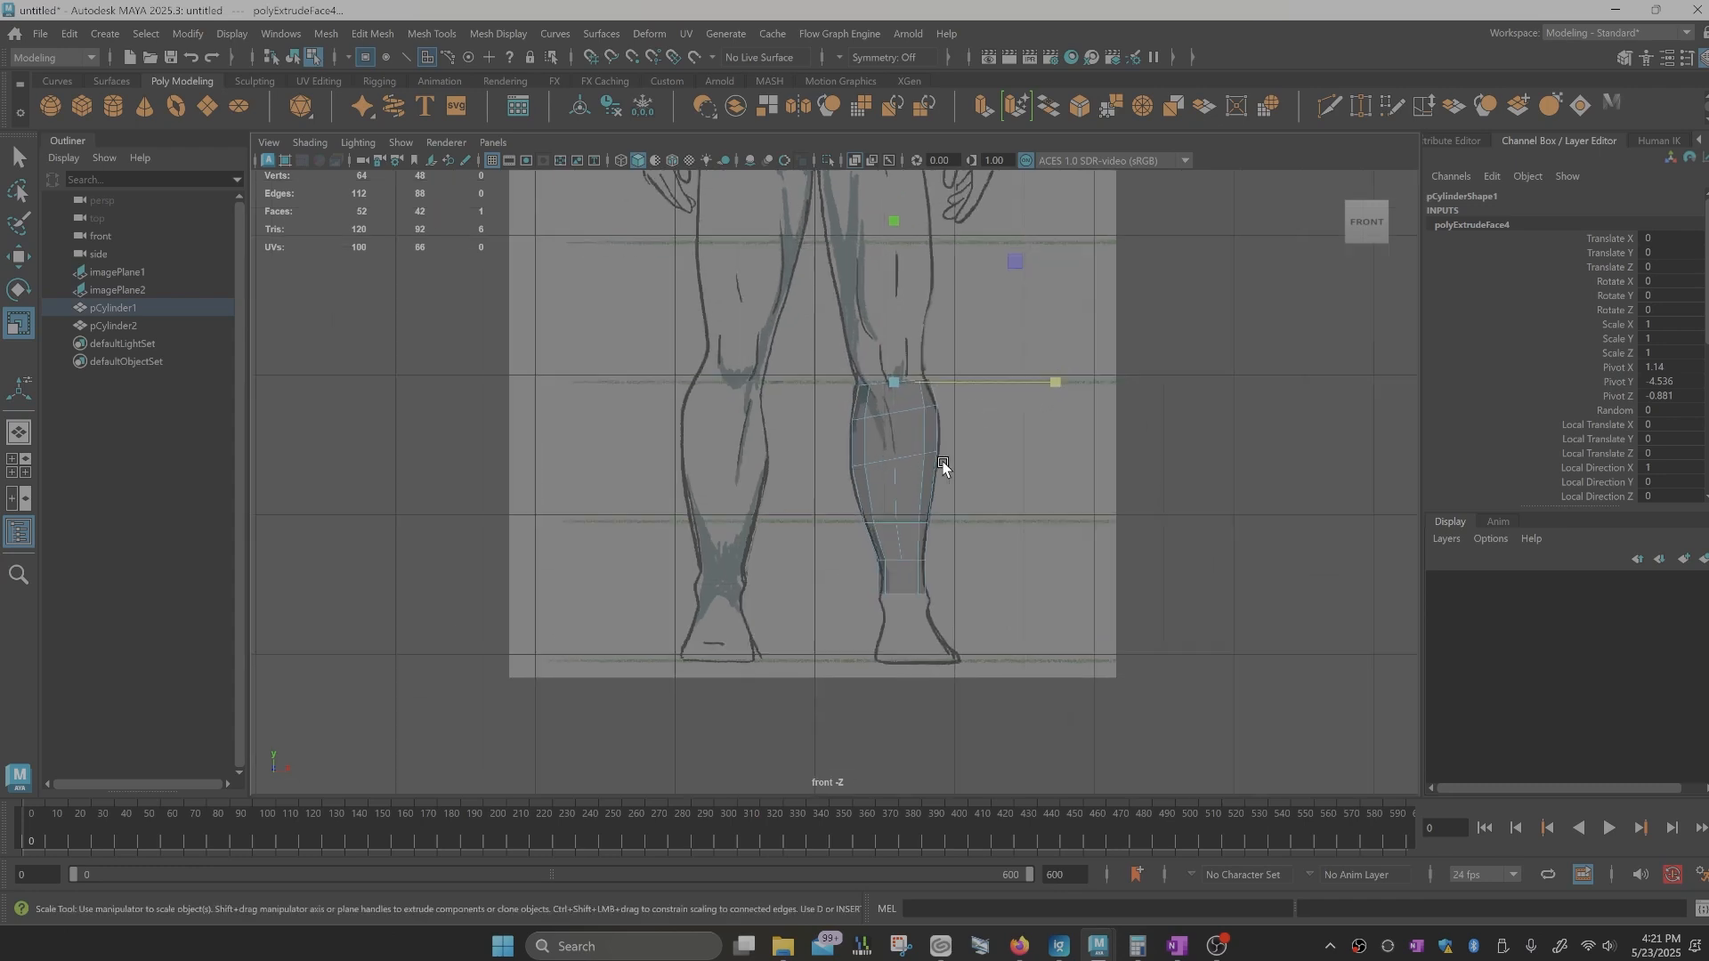
alt+middle_drag(965, 449, 969, 554)
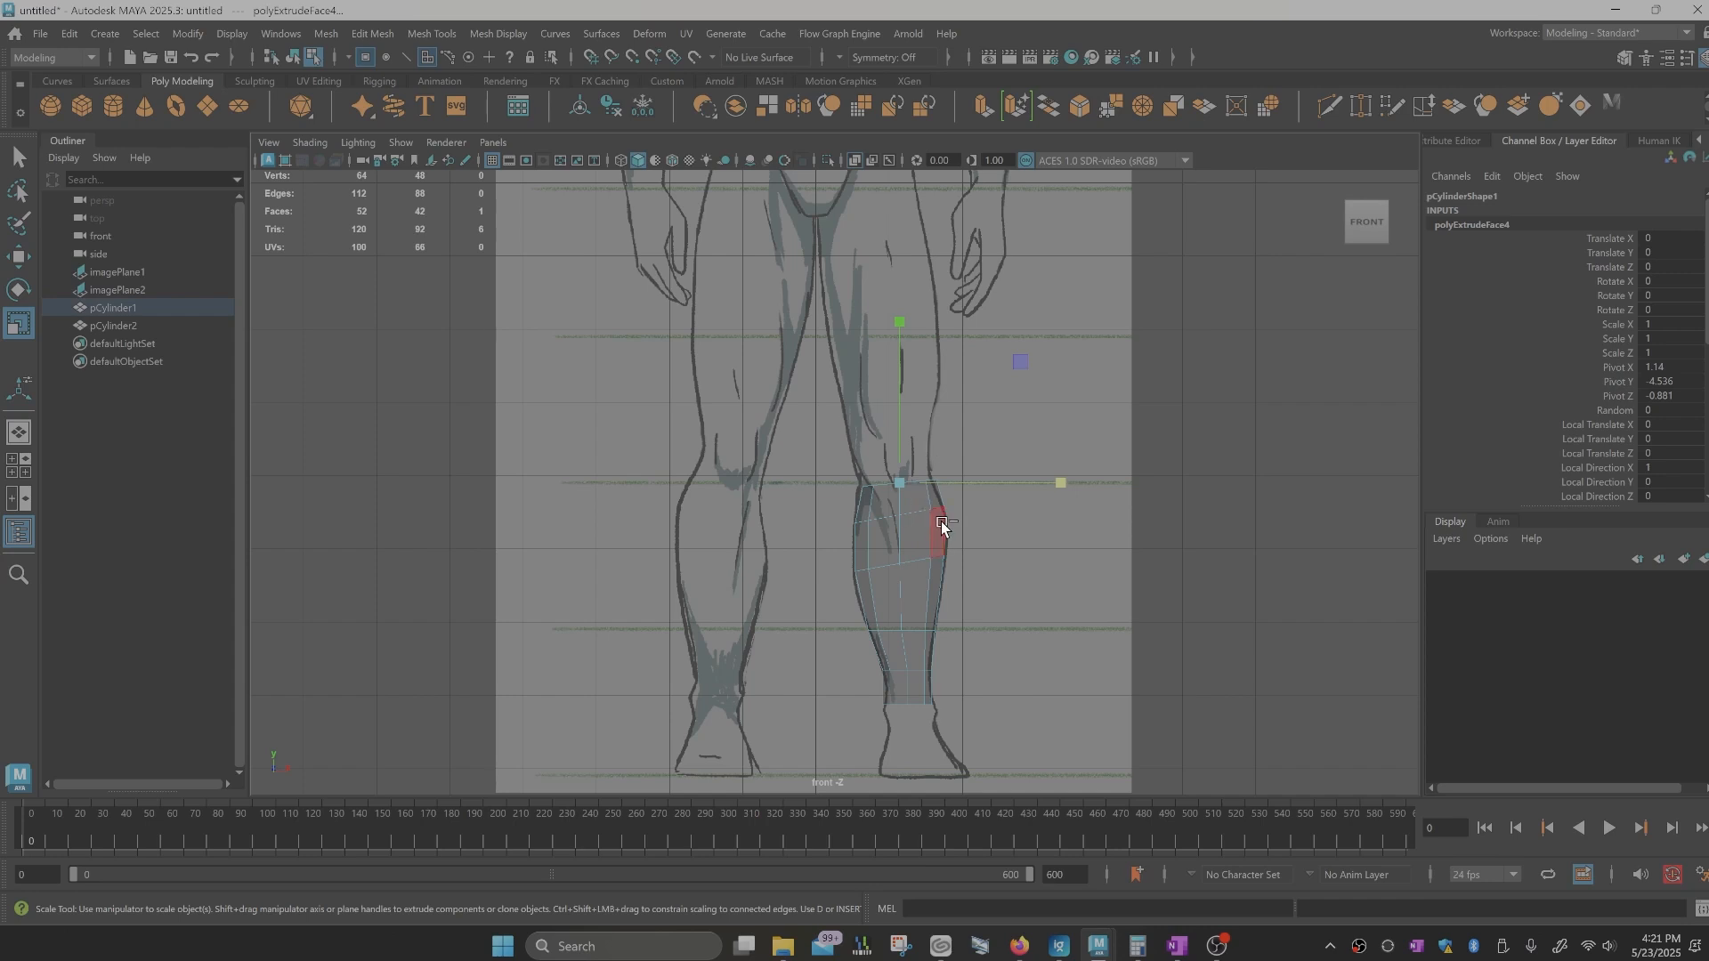
Step: Extrude the top face about 0.32 cm upward to the knee and shift it about 0.085 cm toward the inner leg
key(ctrl+e)
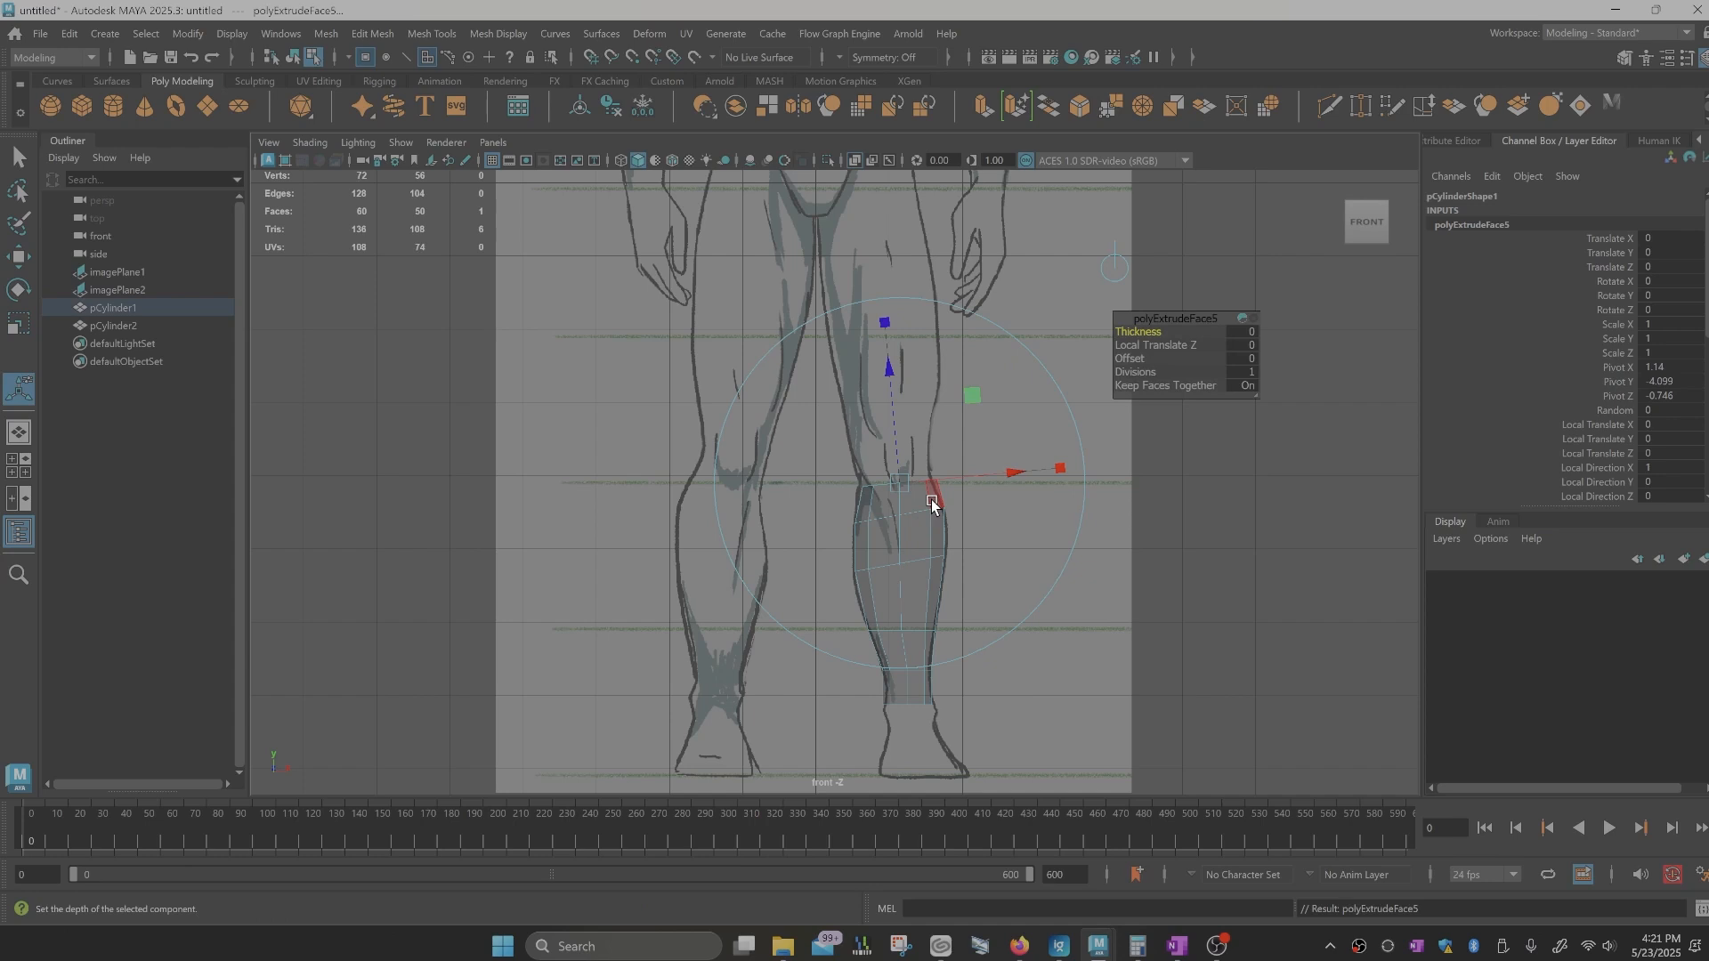
key(w)
drag(896, 366, 900, 342)
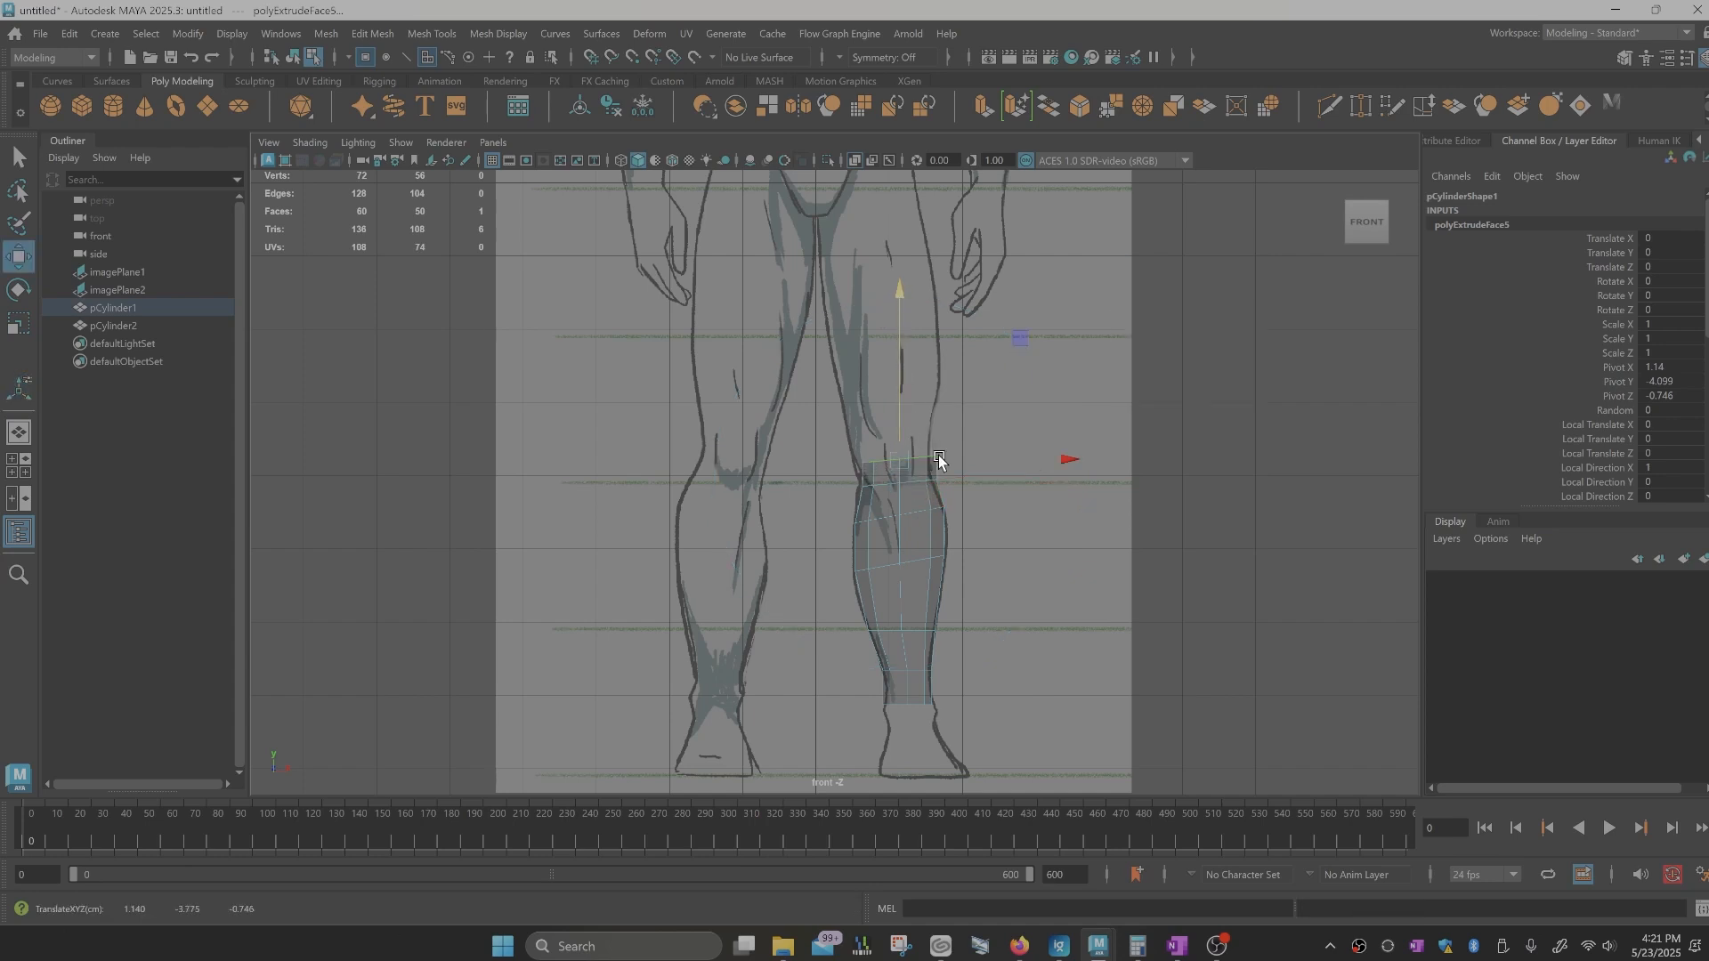
drag(1077, 454, 1061, 462)
alt+middle_drag(963, 530, 966, 575)
scroll(966, 575, up, 3)
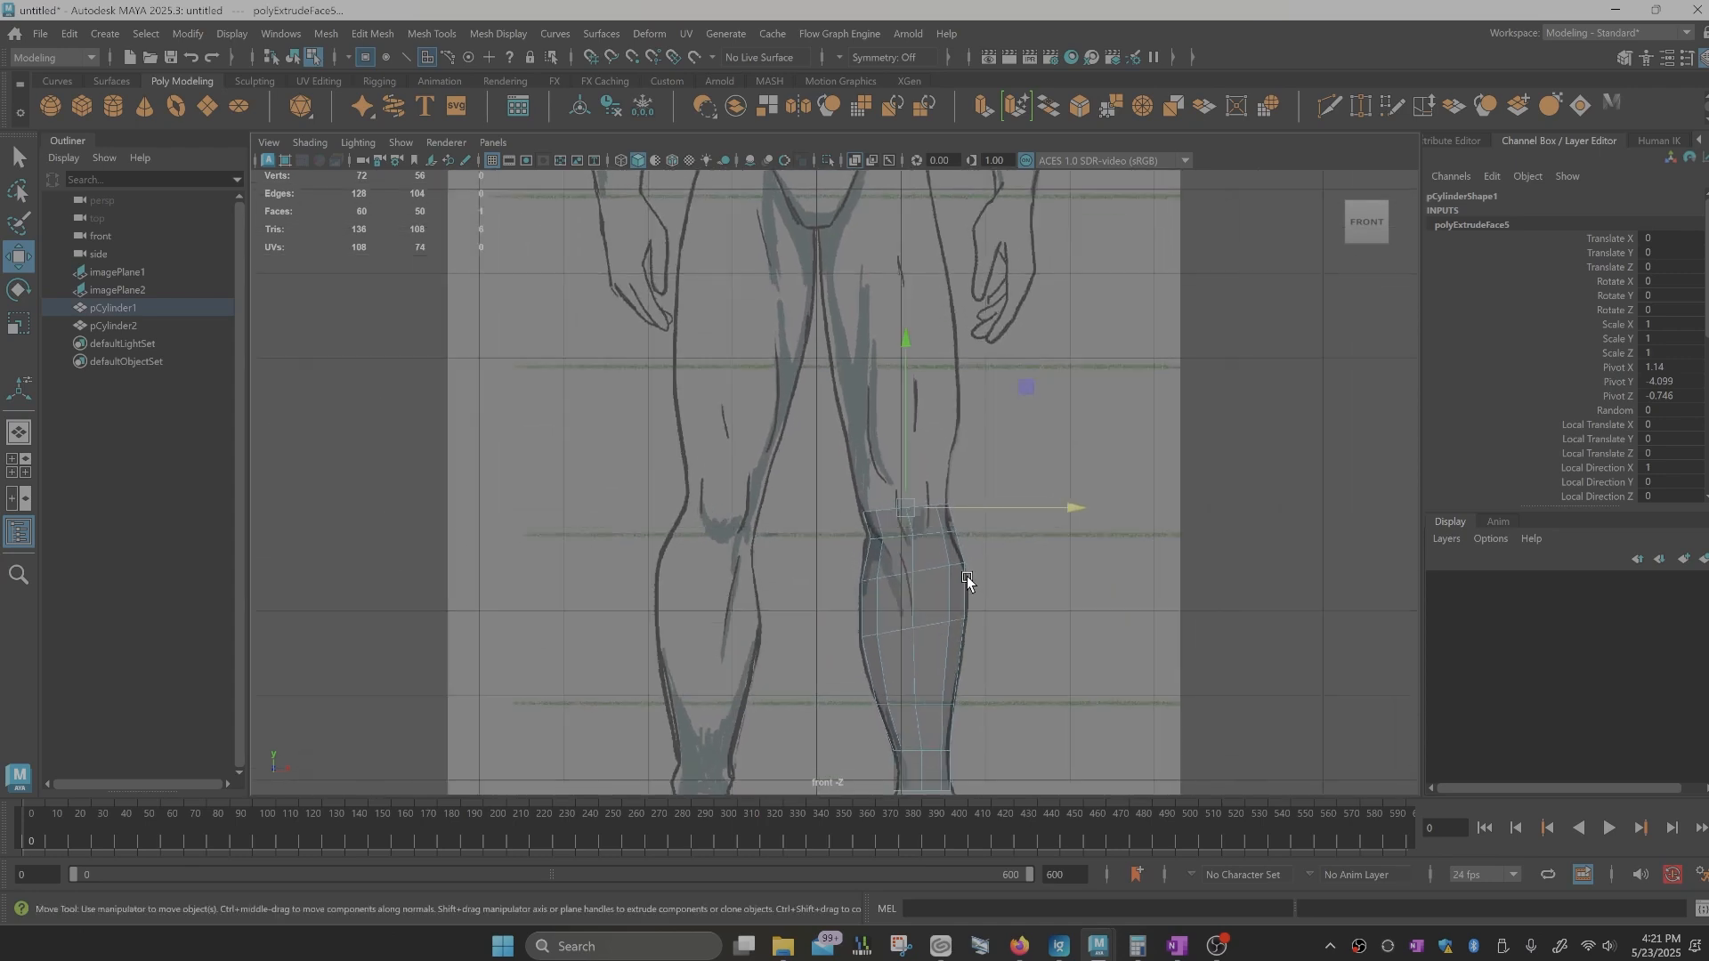
scroll(970, 577, up, 2)
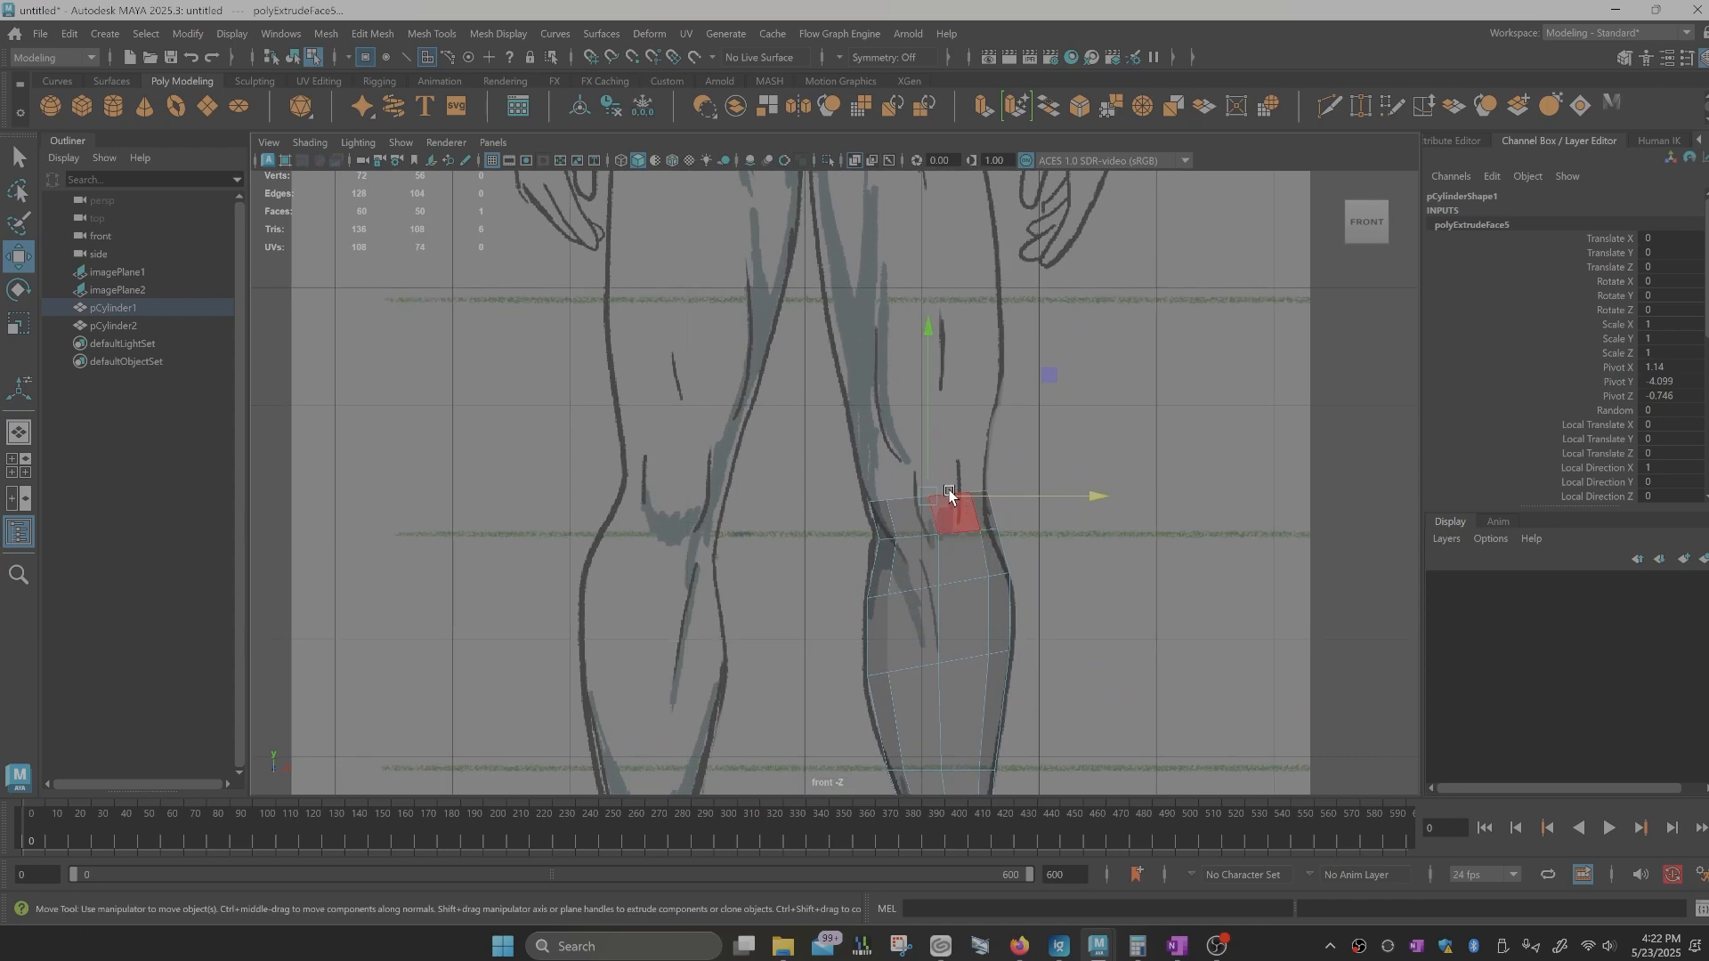
Step: Extrude the knee's top face about 0.34 cm upward, adjust its width, and shift it about 0.054 cm toward the inner leg
key(ctrl+e)
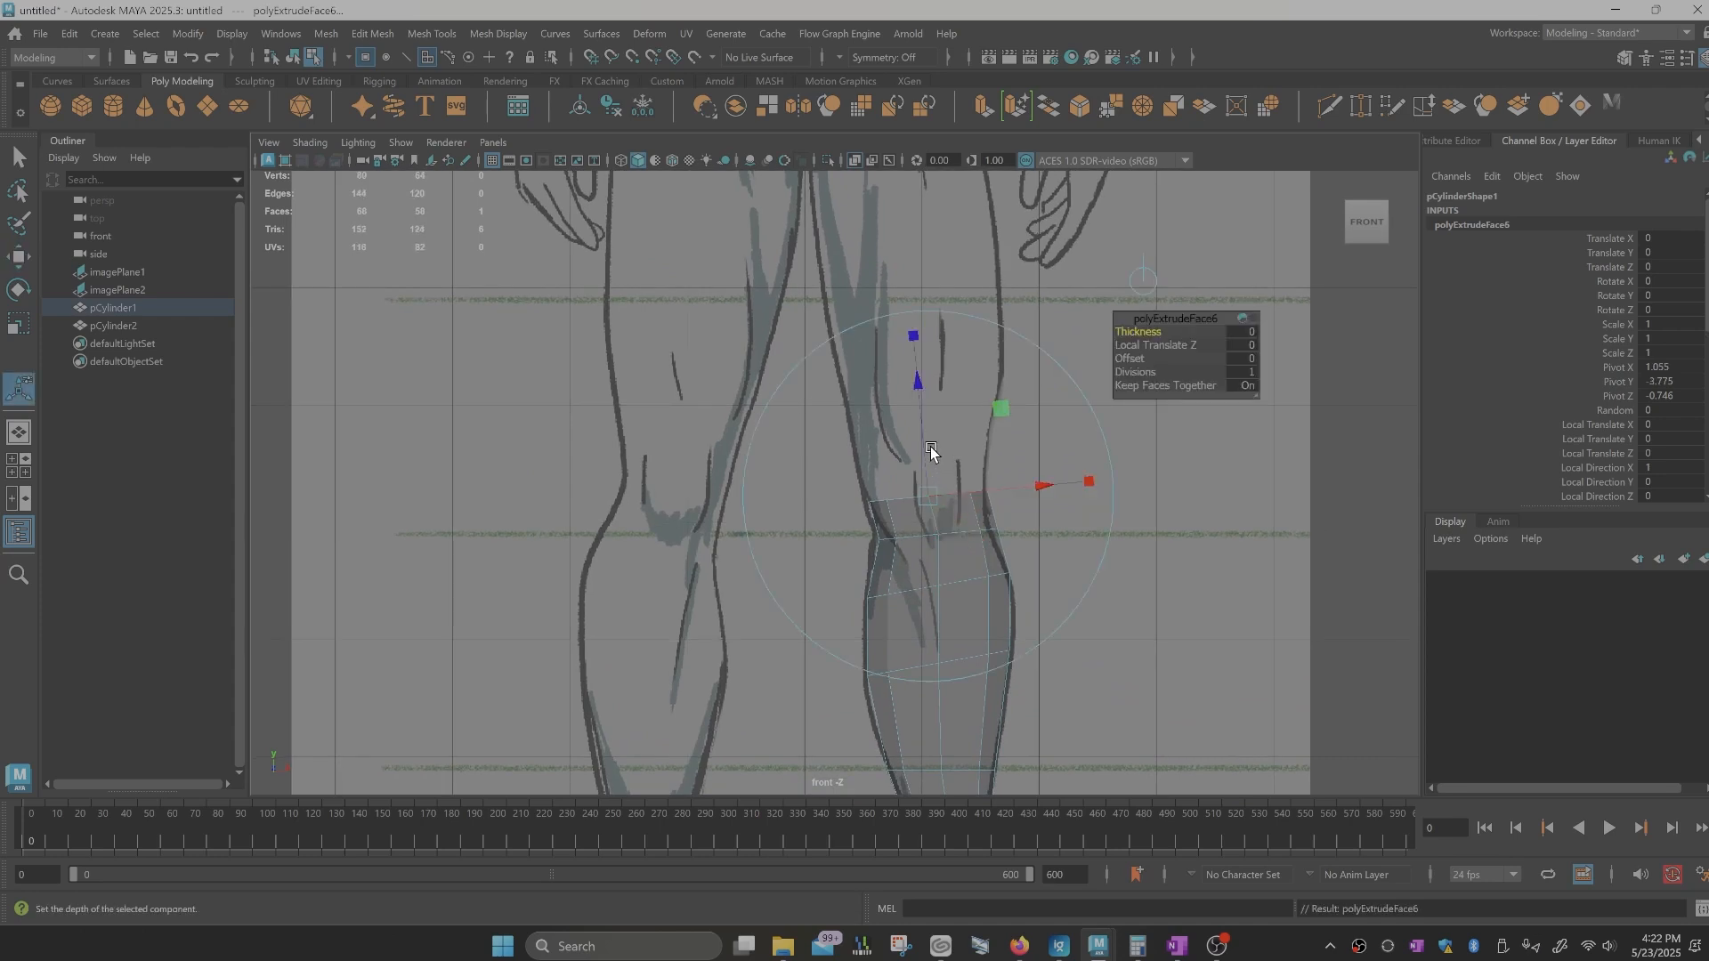
key(w)
drag(926, 374, 931, 329)
key(r)
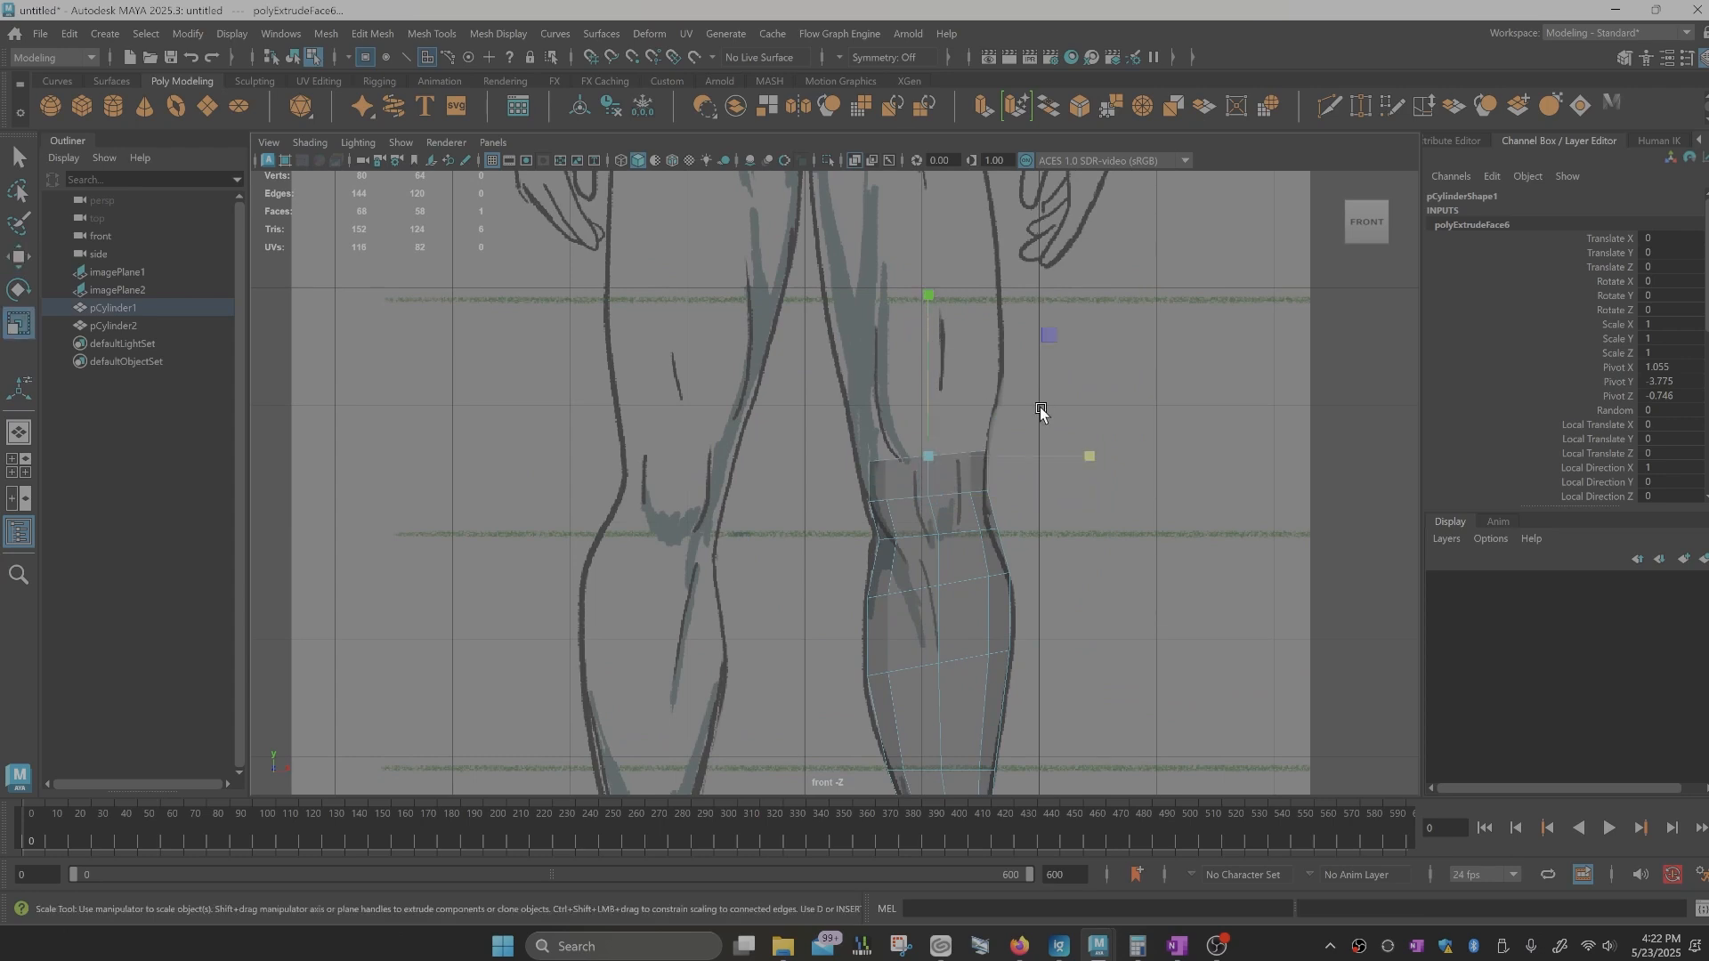
drag(1091, 456, 1004, 456)
key(w)
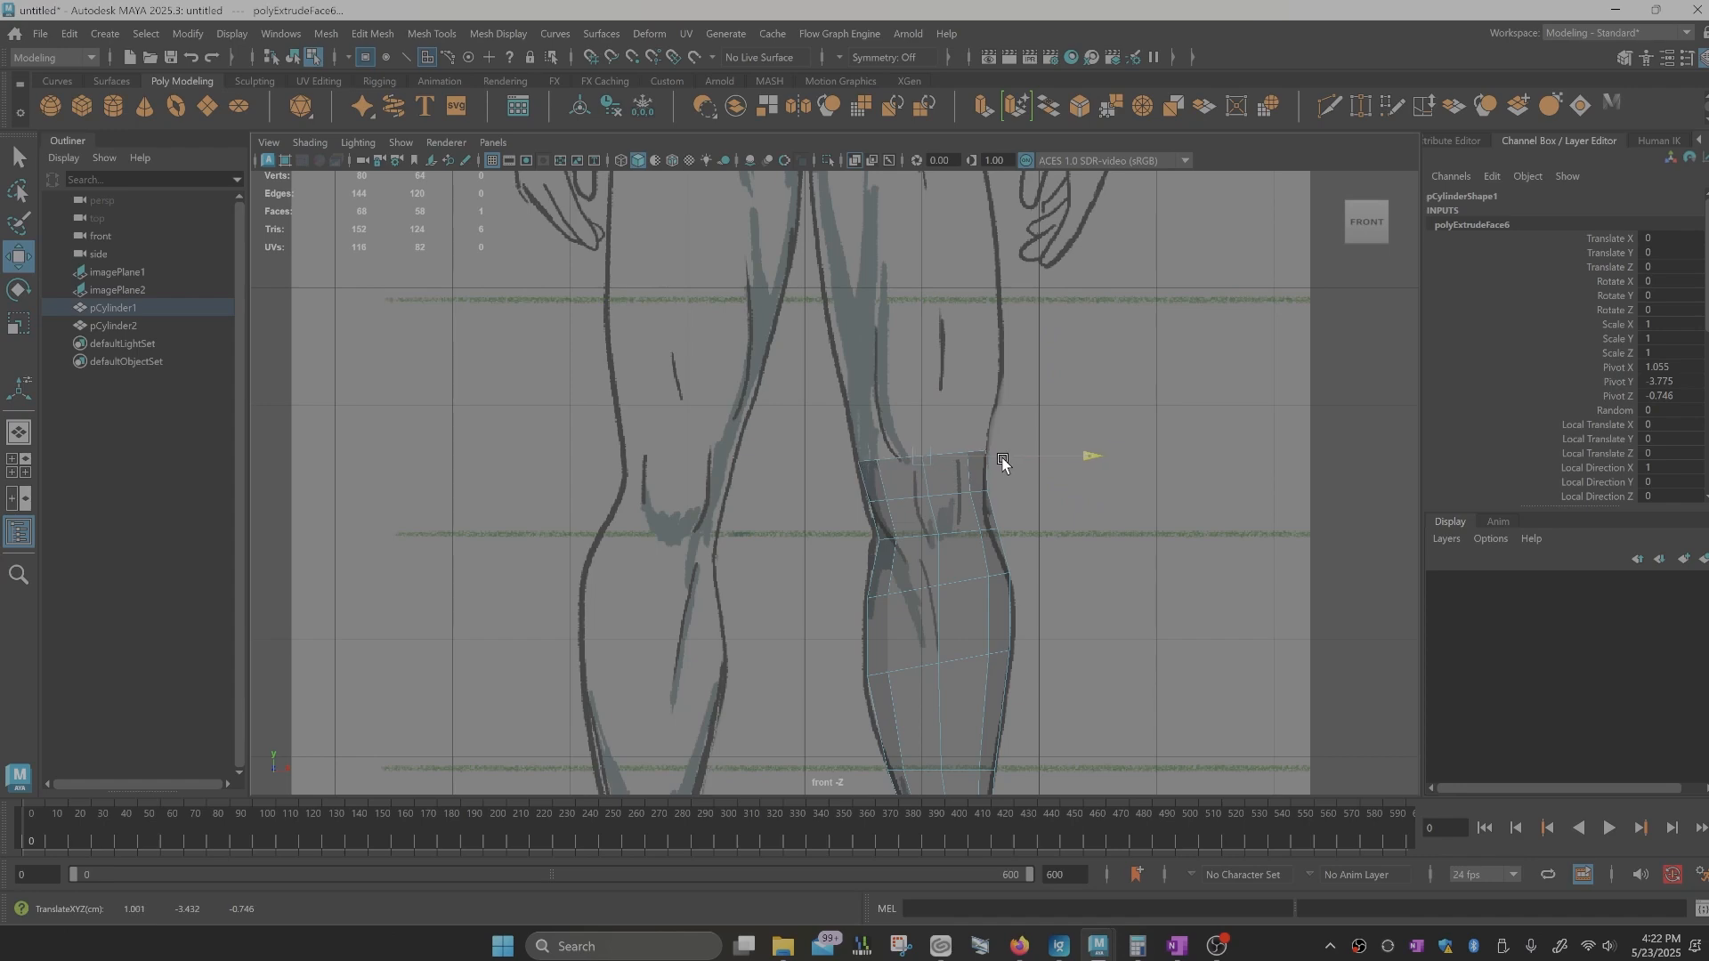
Step: Move the knee's top face about 0.29 cm forward in the side view to follow the knee outline, and return to the front view
key(space)
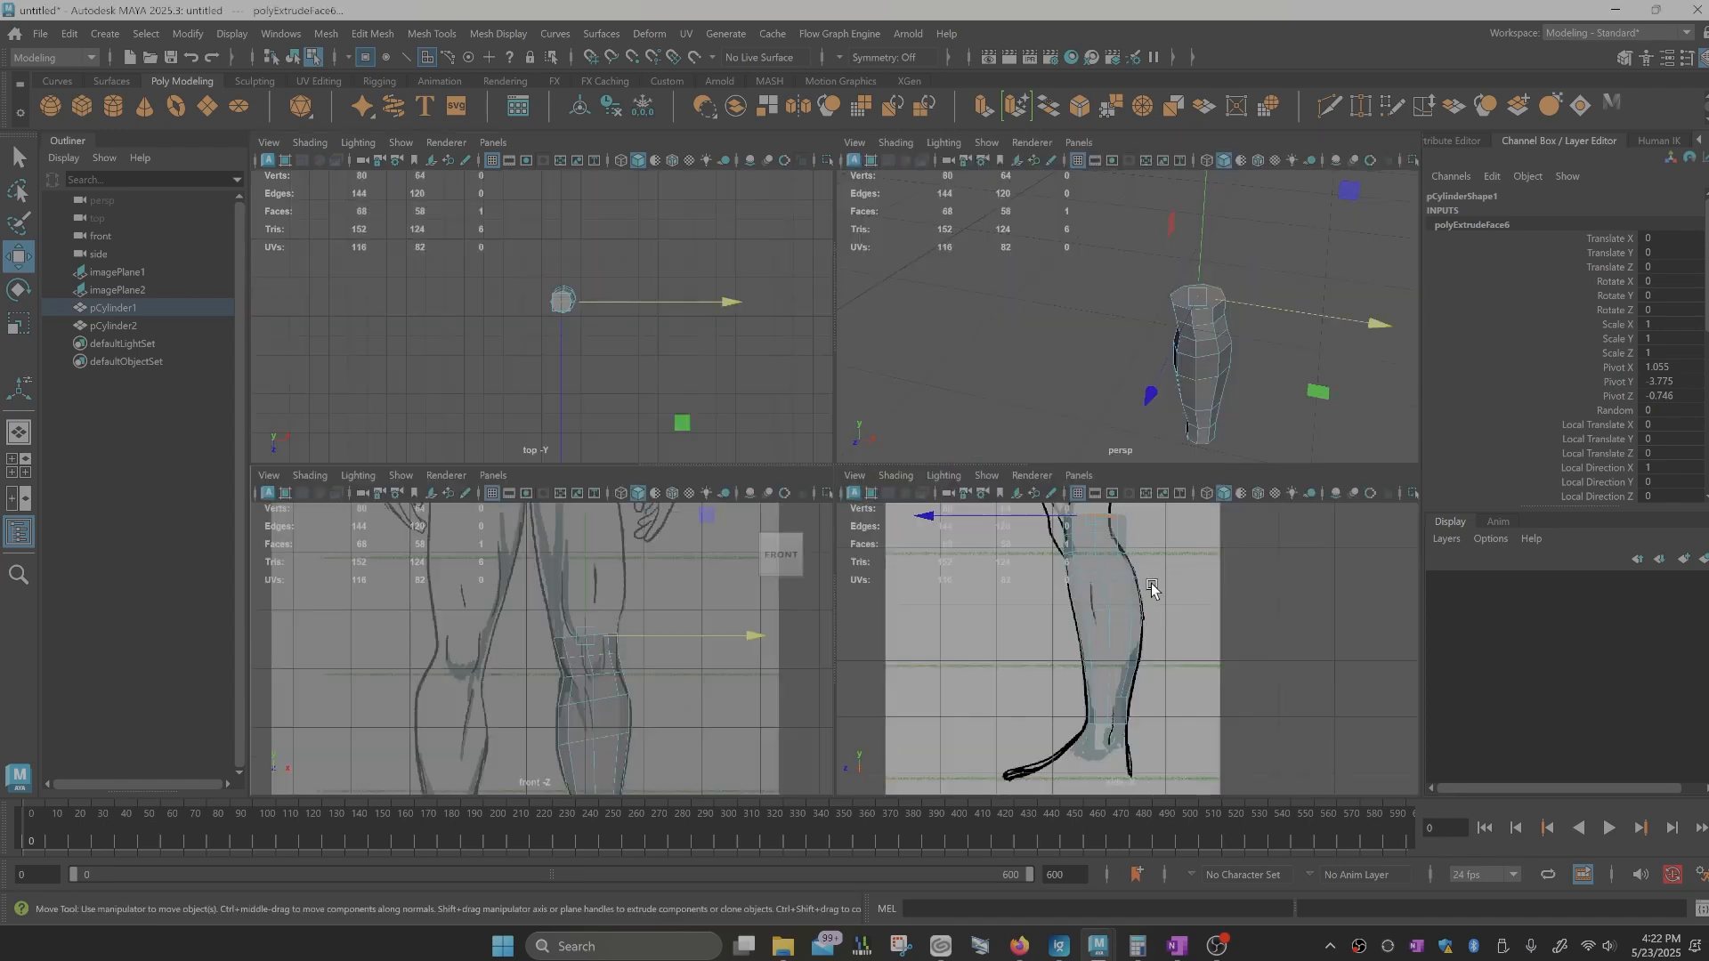
key(space)
alt+middle_drag(890, 425, 992, 653)
scroll(992, 654, up, 2)
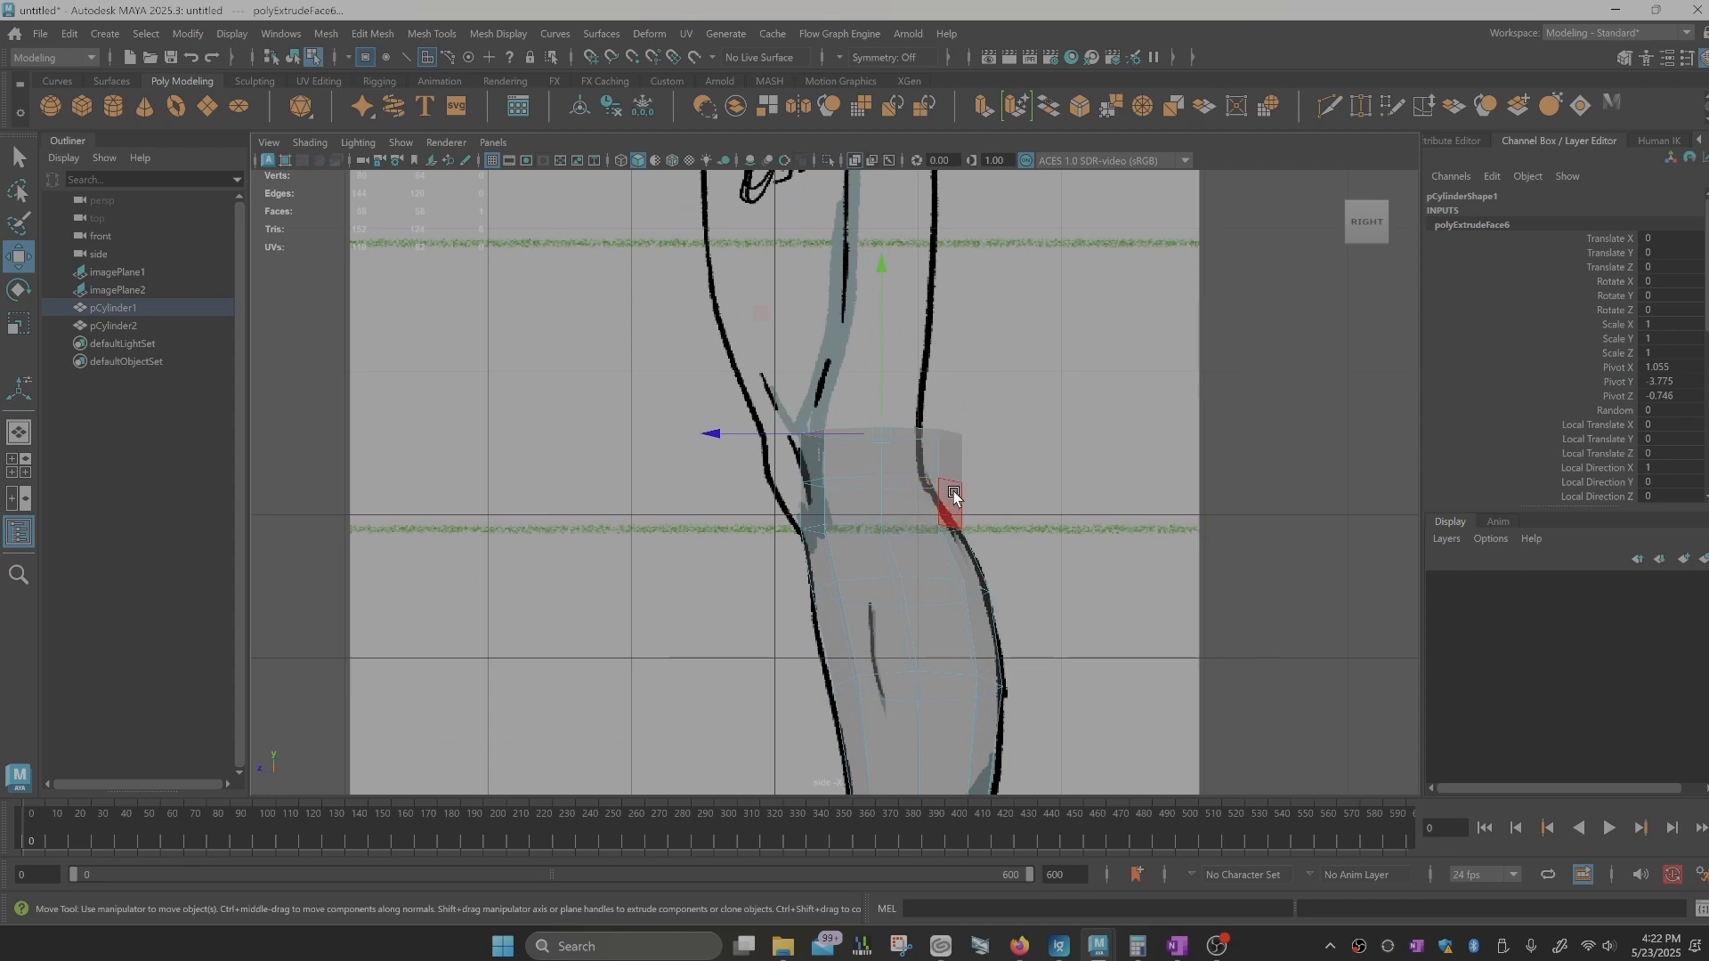
drag(713, 436, 671, 439)
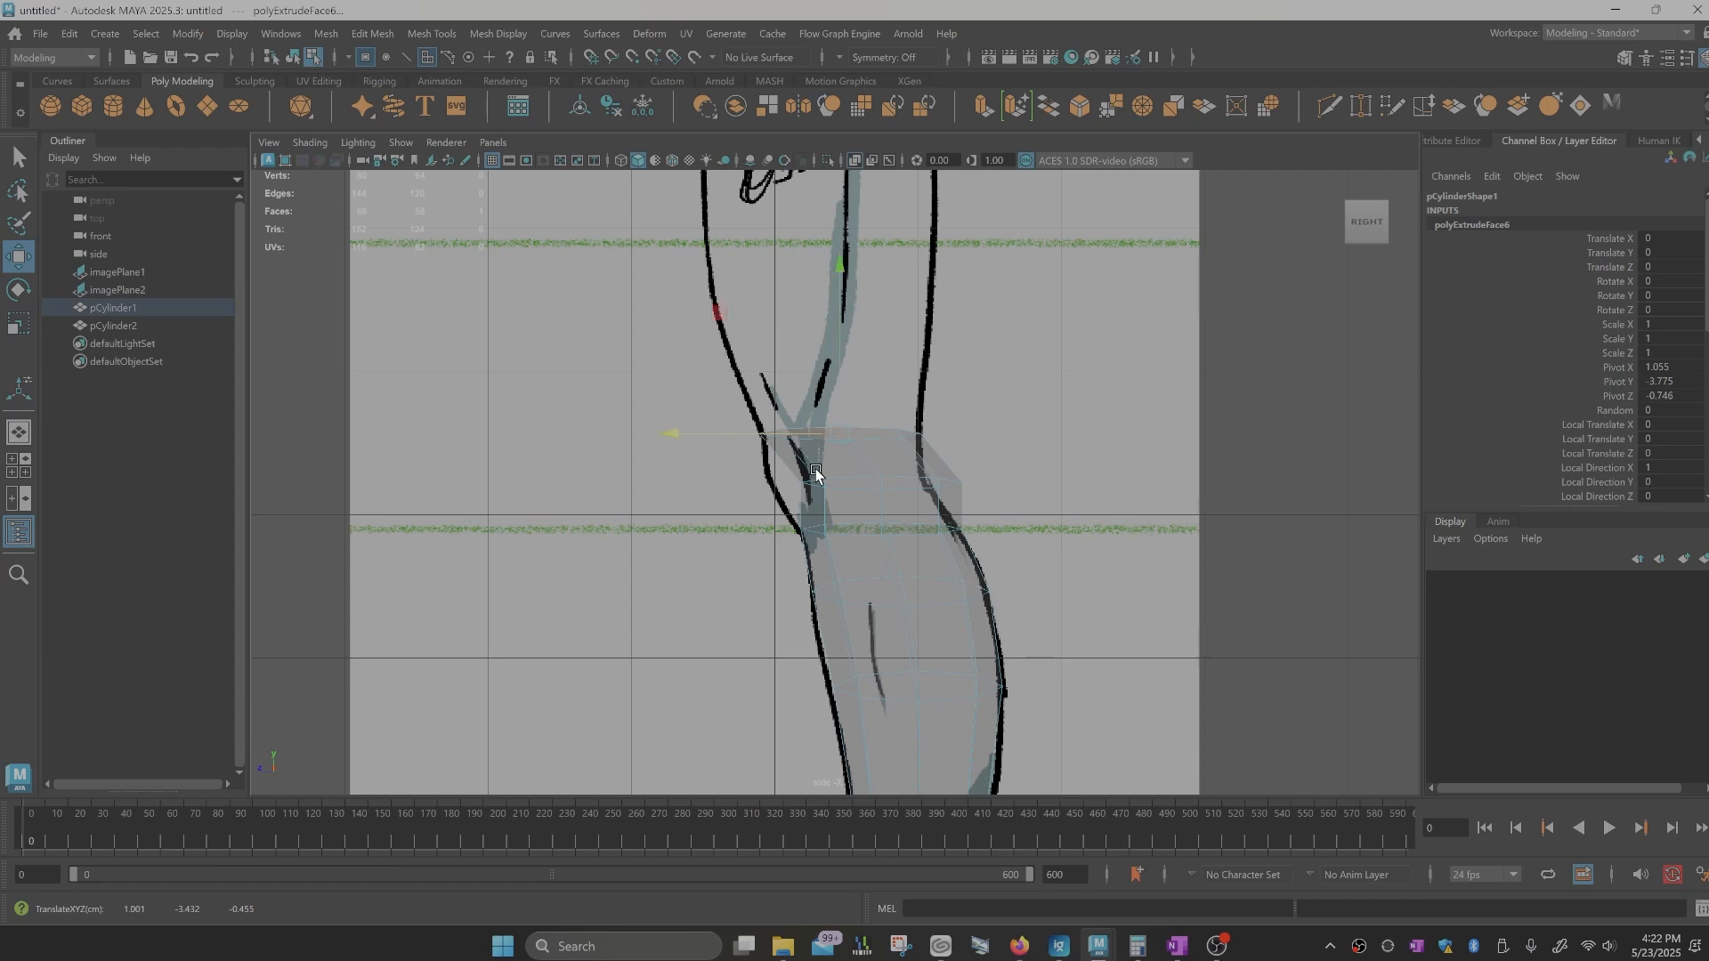
key(space)
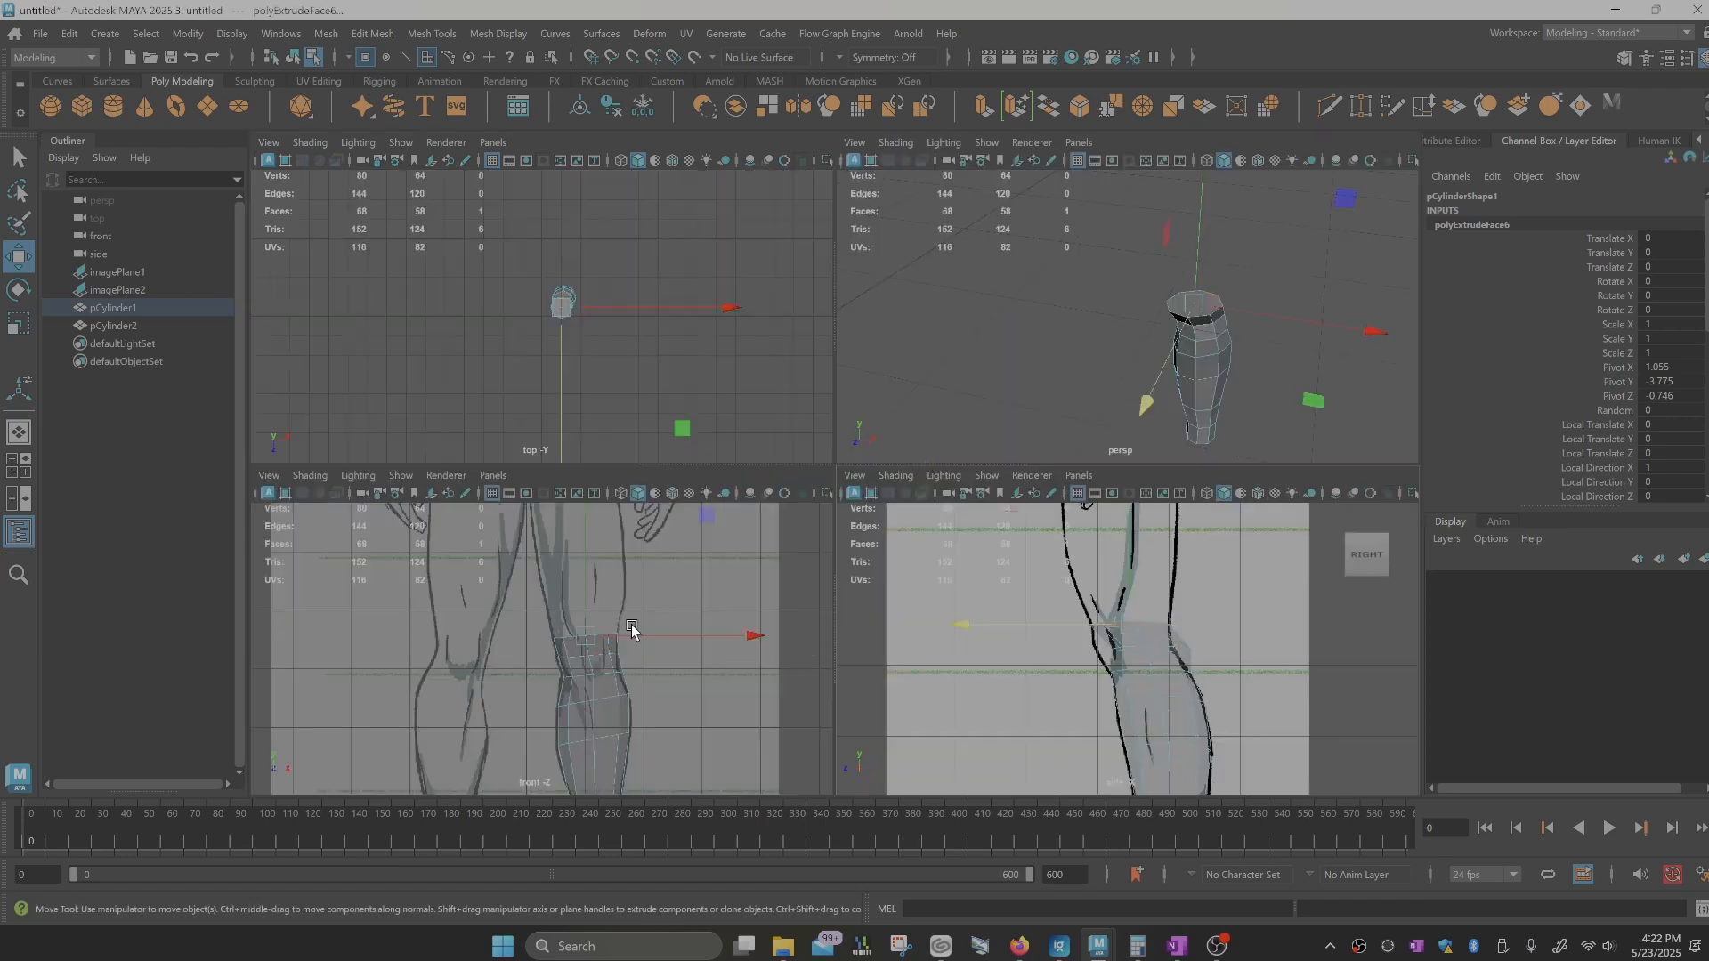
key(space)
scroll(1059, 498, up, 3)
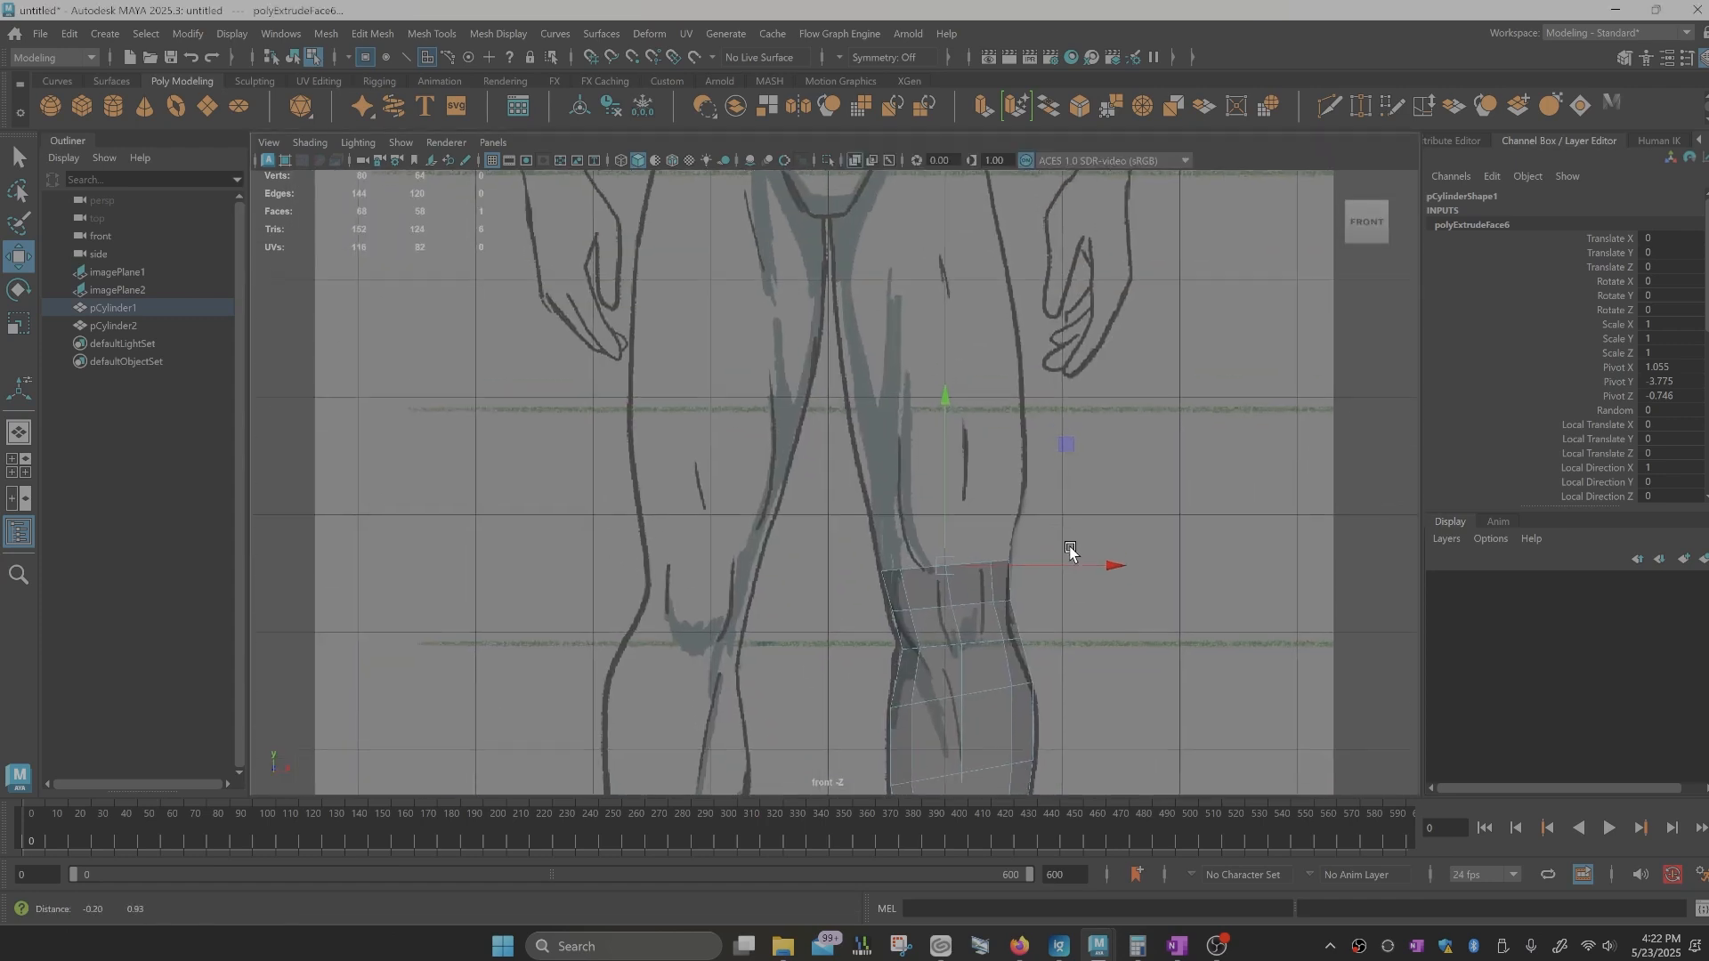
Step: Extrude the top face about 0.45 cm upward above the knee, widen it to the front outline, and flatten its slant
key(ctrl+e)
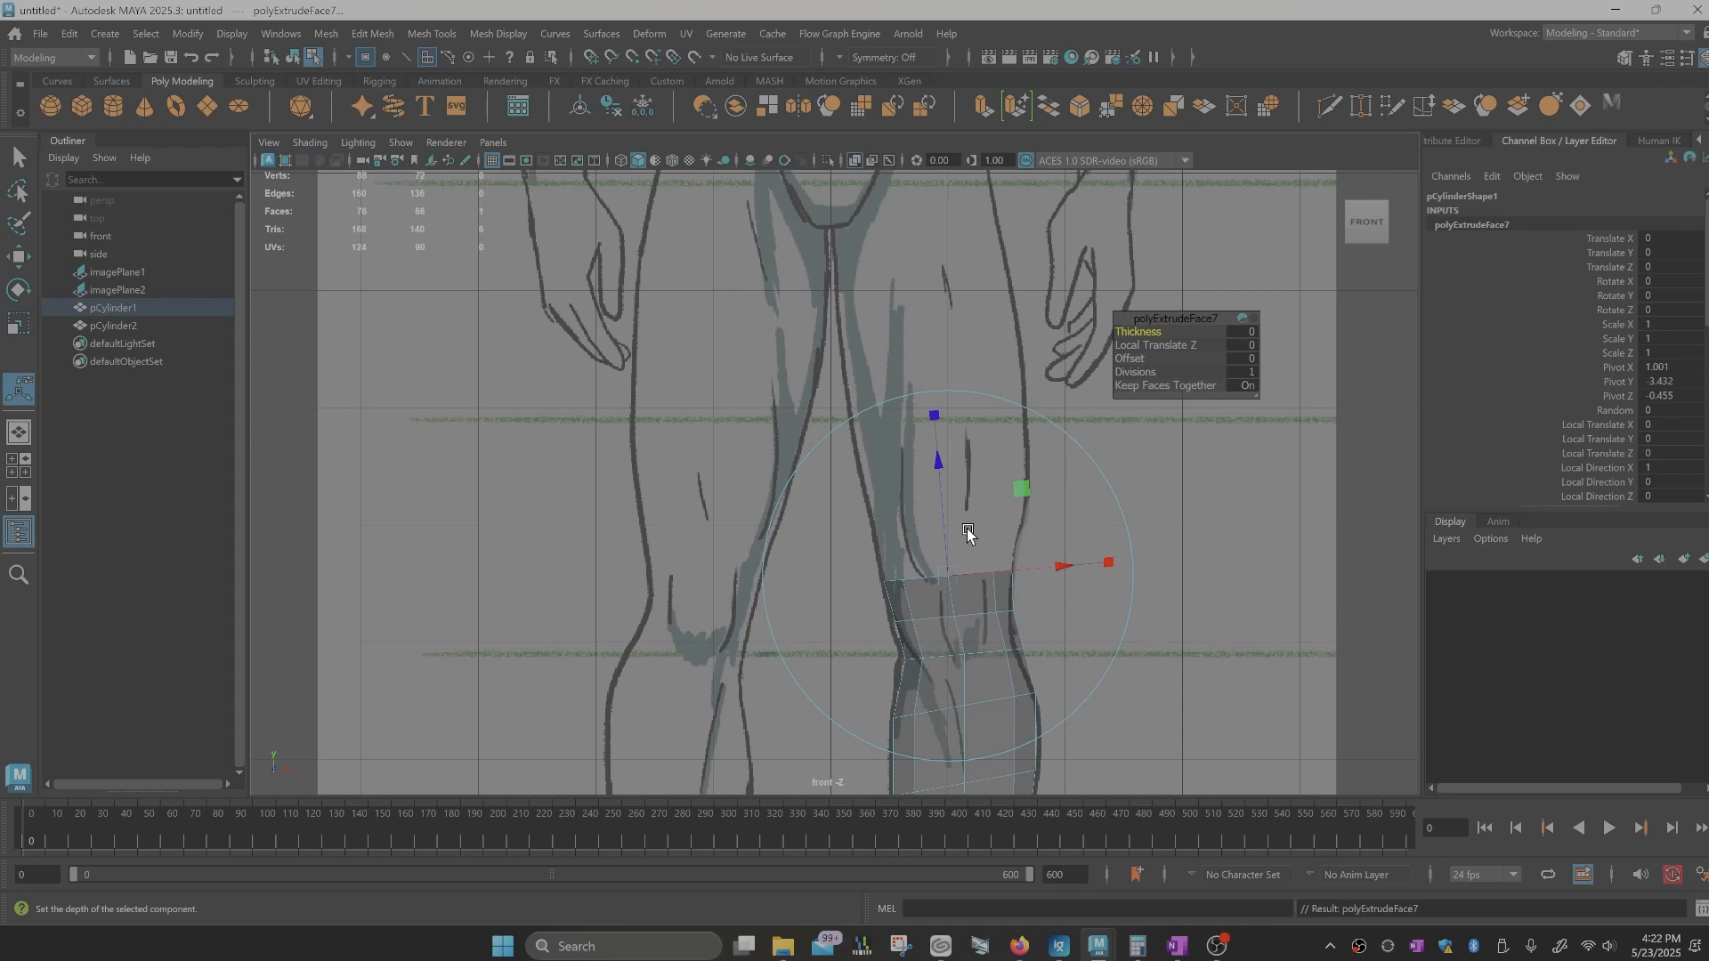
key(w)
drag(949, 462, 952, 409)
key(r)
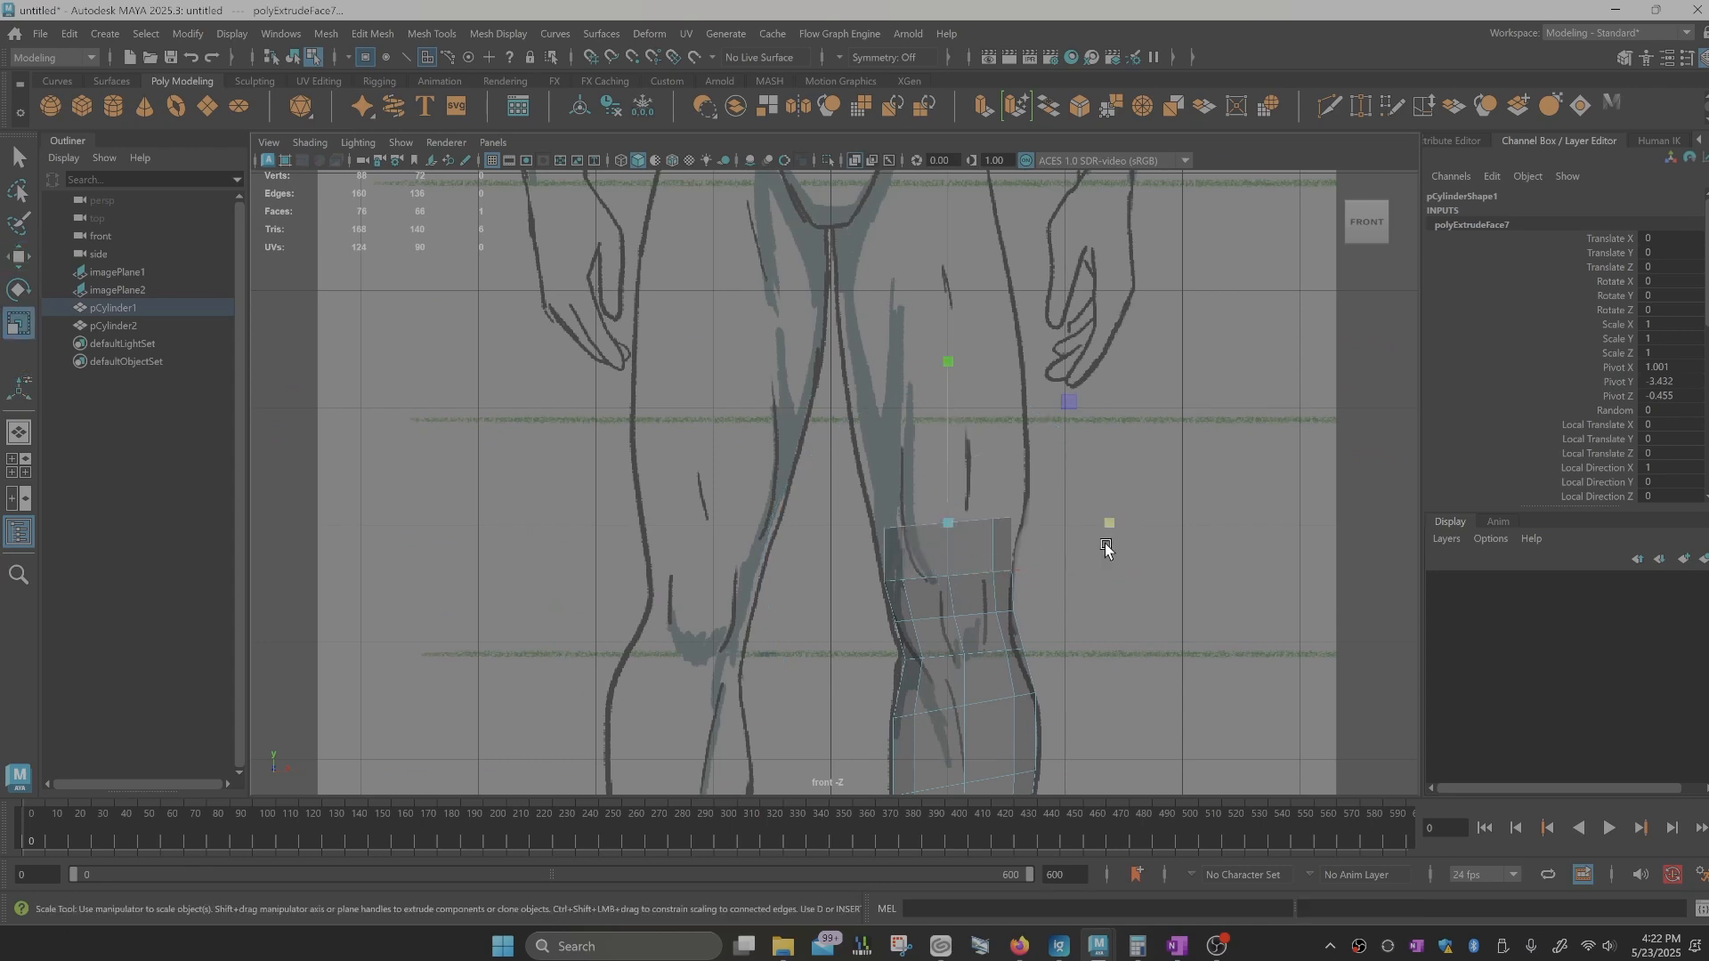
drag(1108, 523, 1139, 522)
drag(941, 365, 948, 415)
Step: Move the top face above the knee about 0.07 cm forward in the side view to follow the thigh outline
key(space)
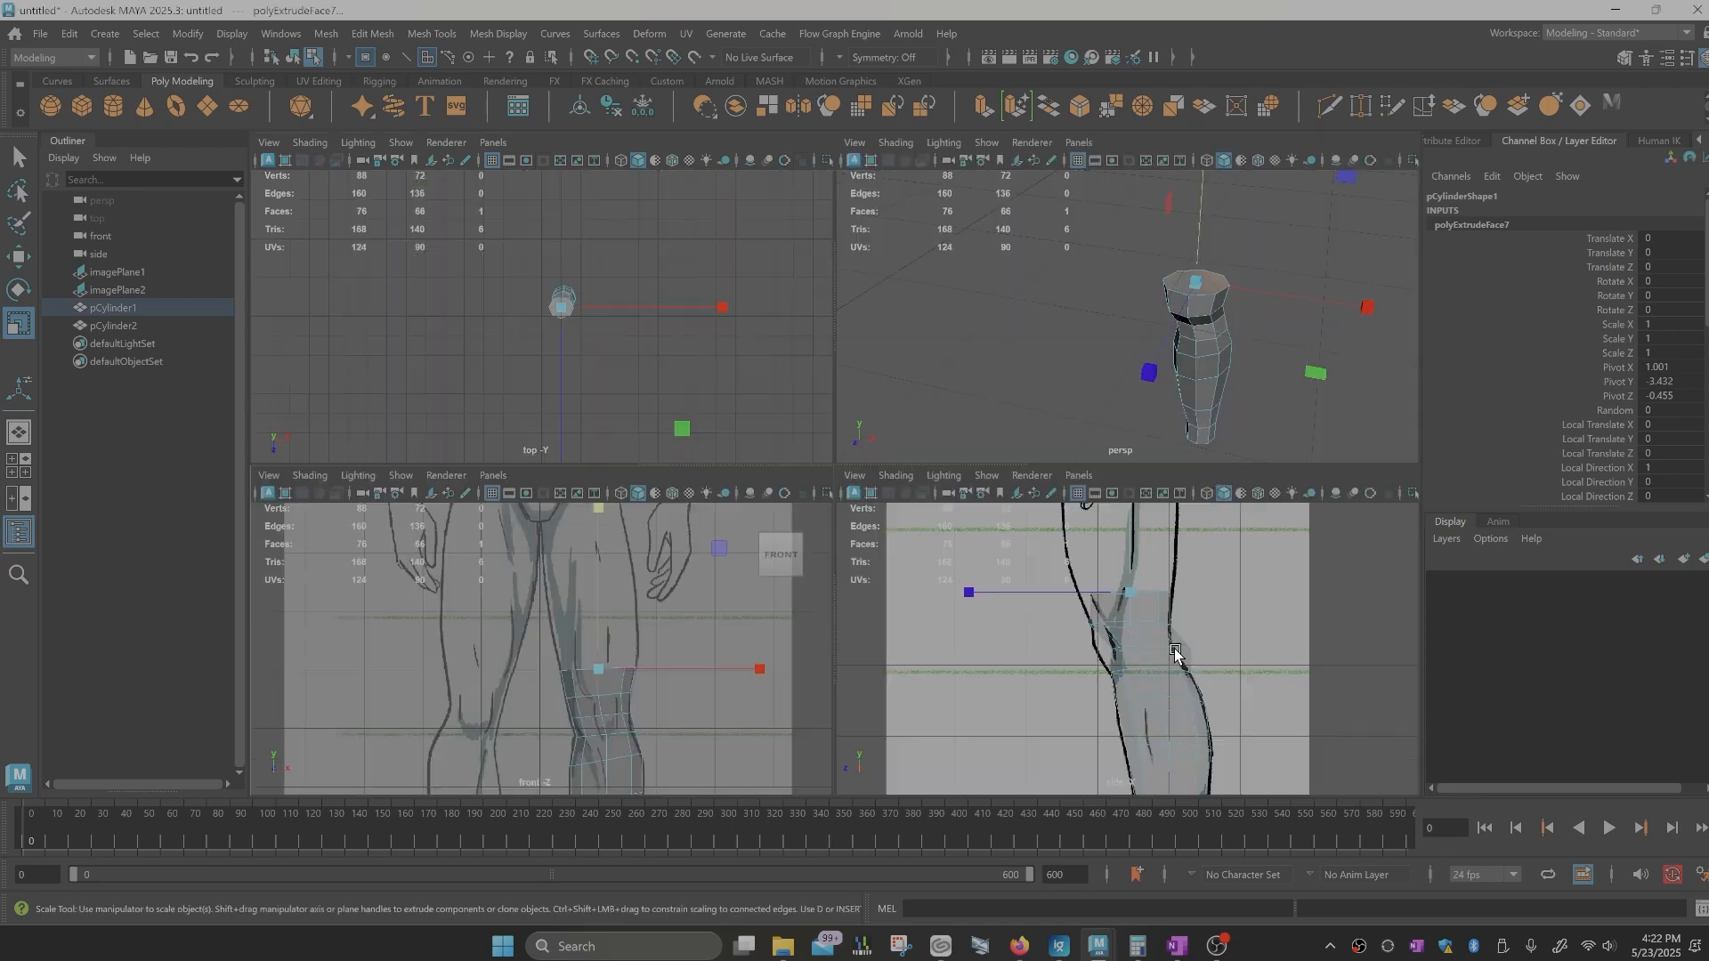
click(967, 592)
scroll(1191, 656, up, 3)
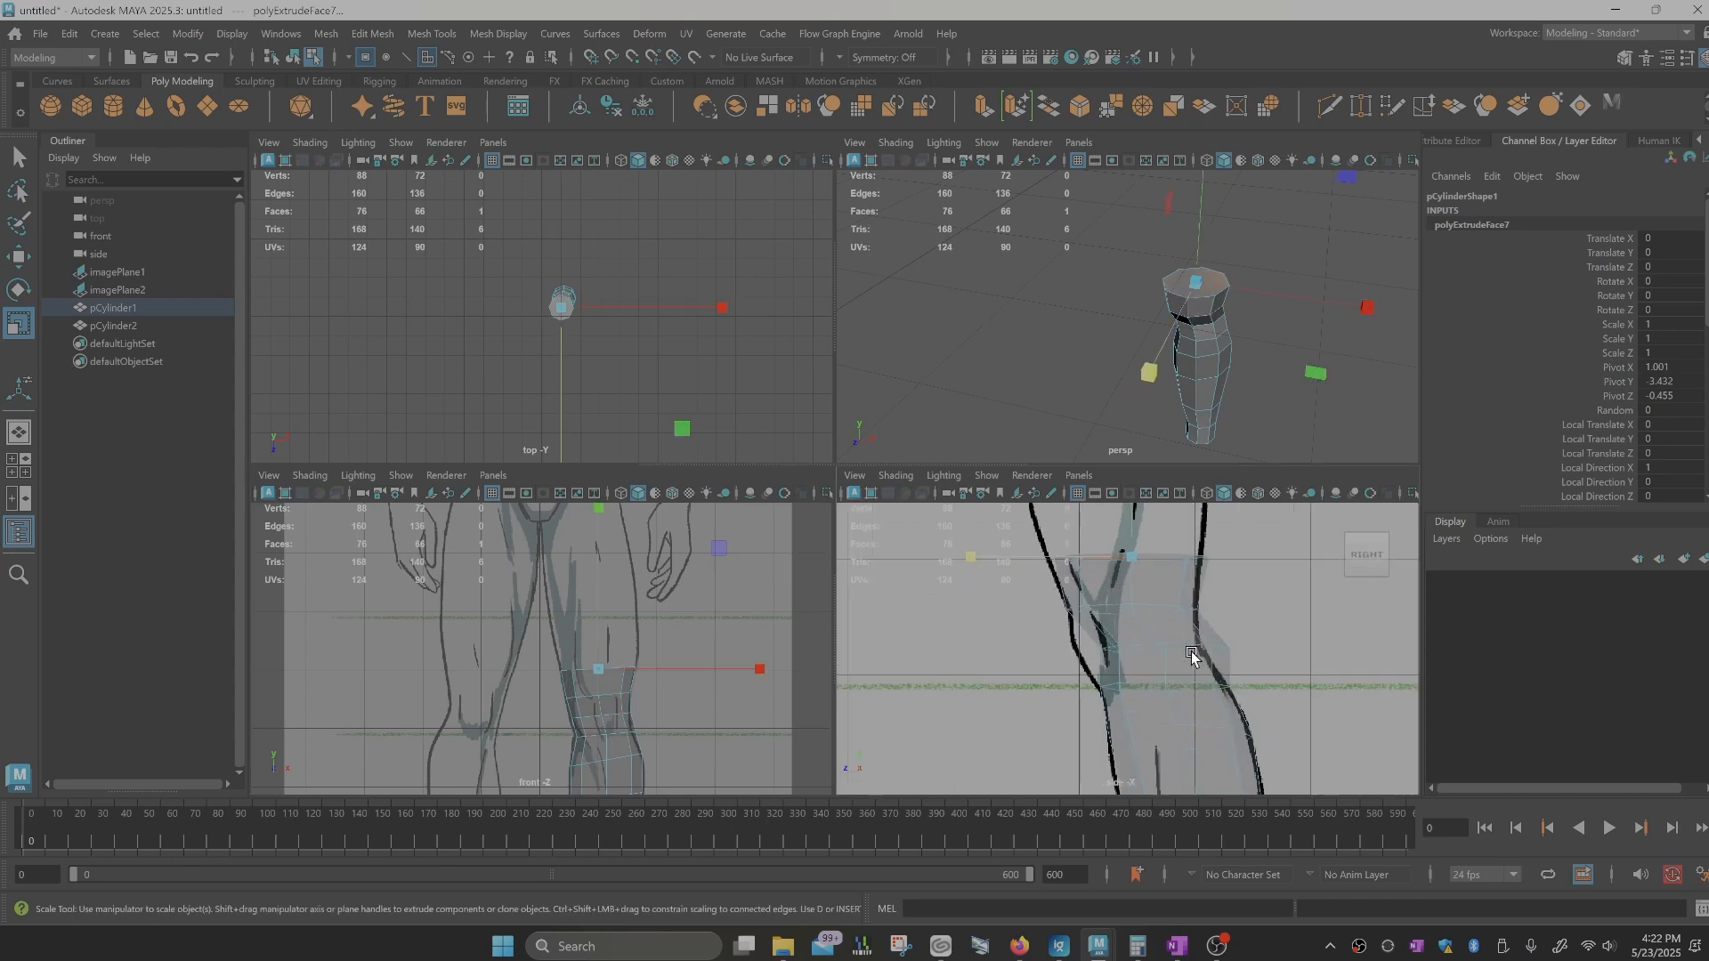
key(w)
drag(968, 560, 960, 563)
click(1103, 581)
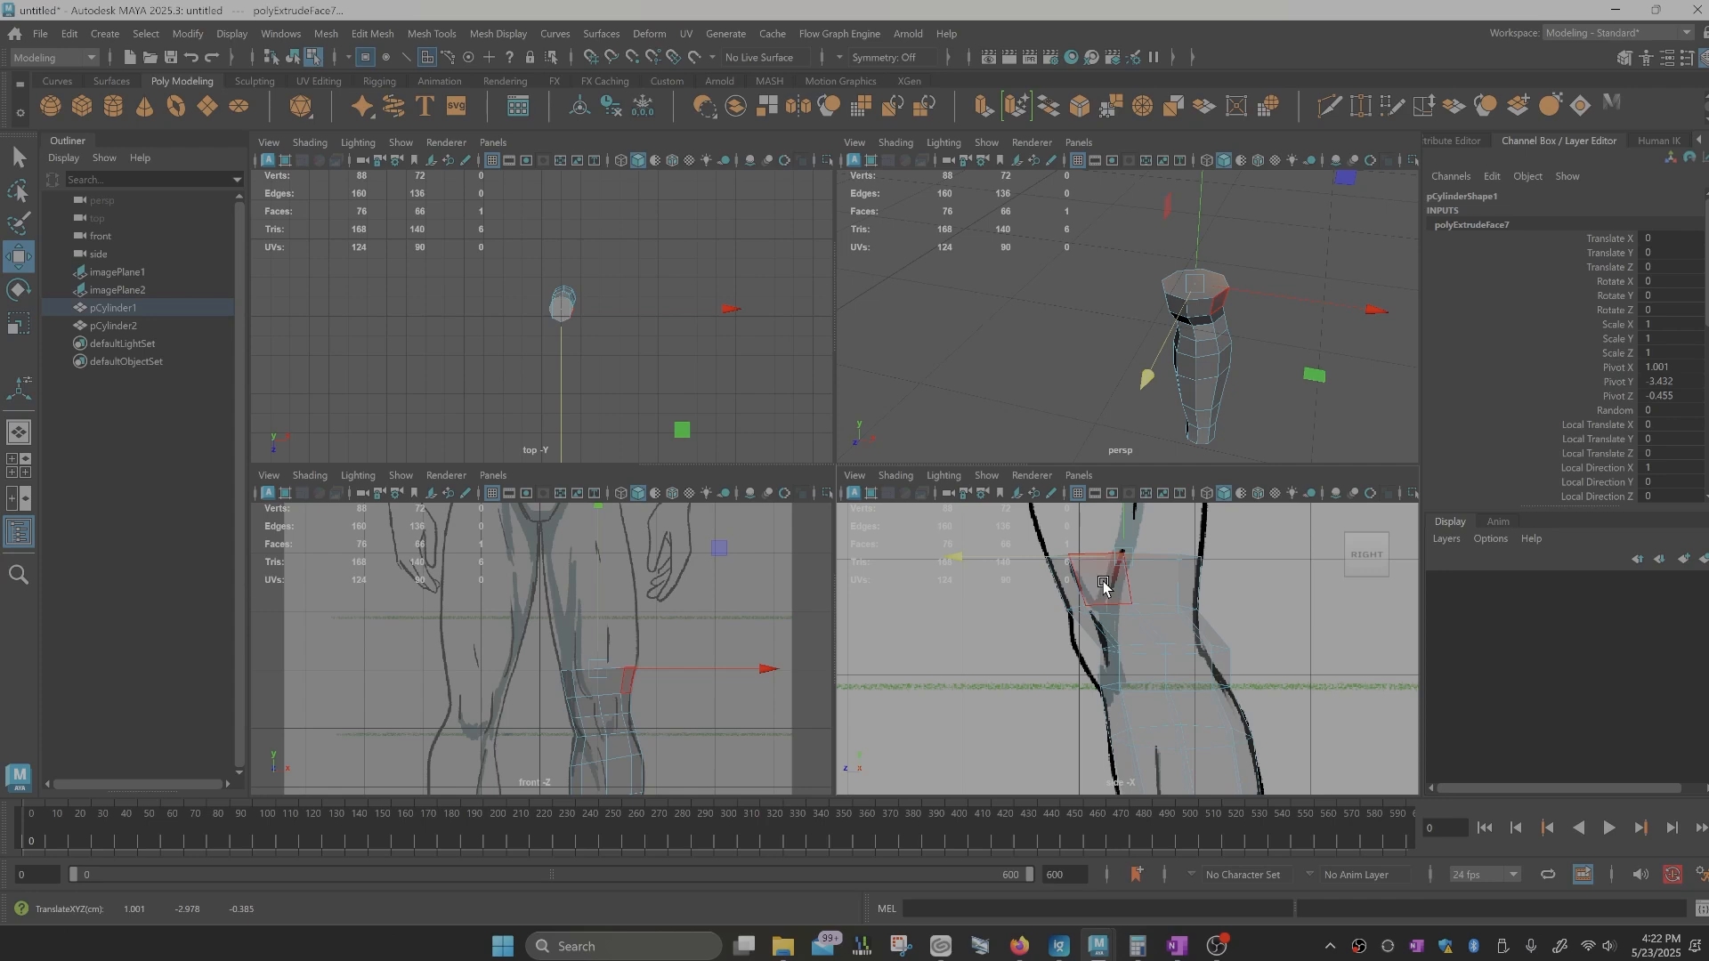
Step: Extrude the top face about 0.96 cm up the thigh, widen it slightly, and shift it about 0.09 cm toward the inner leg
key(ctrl+e)
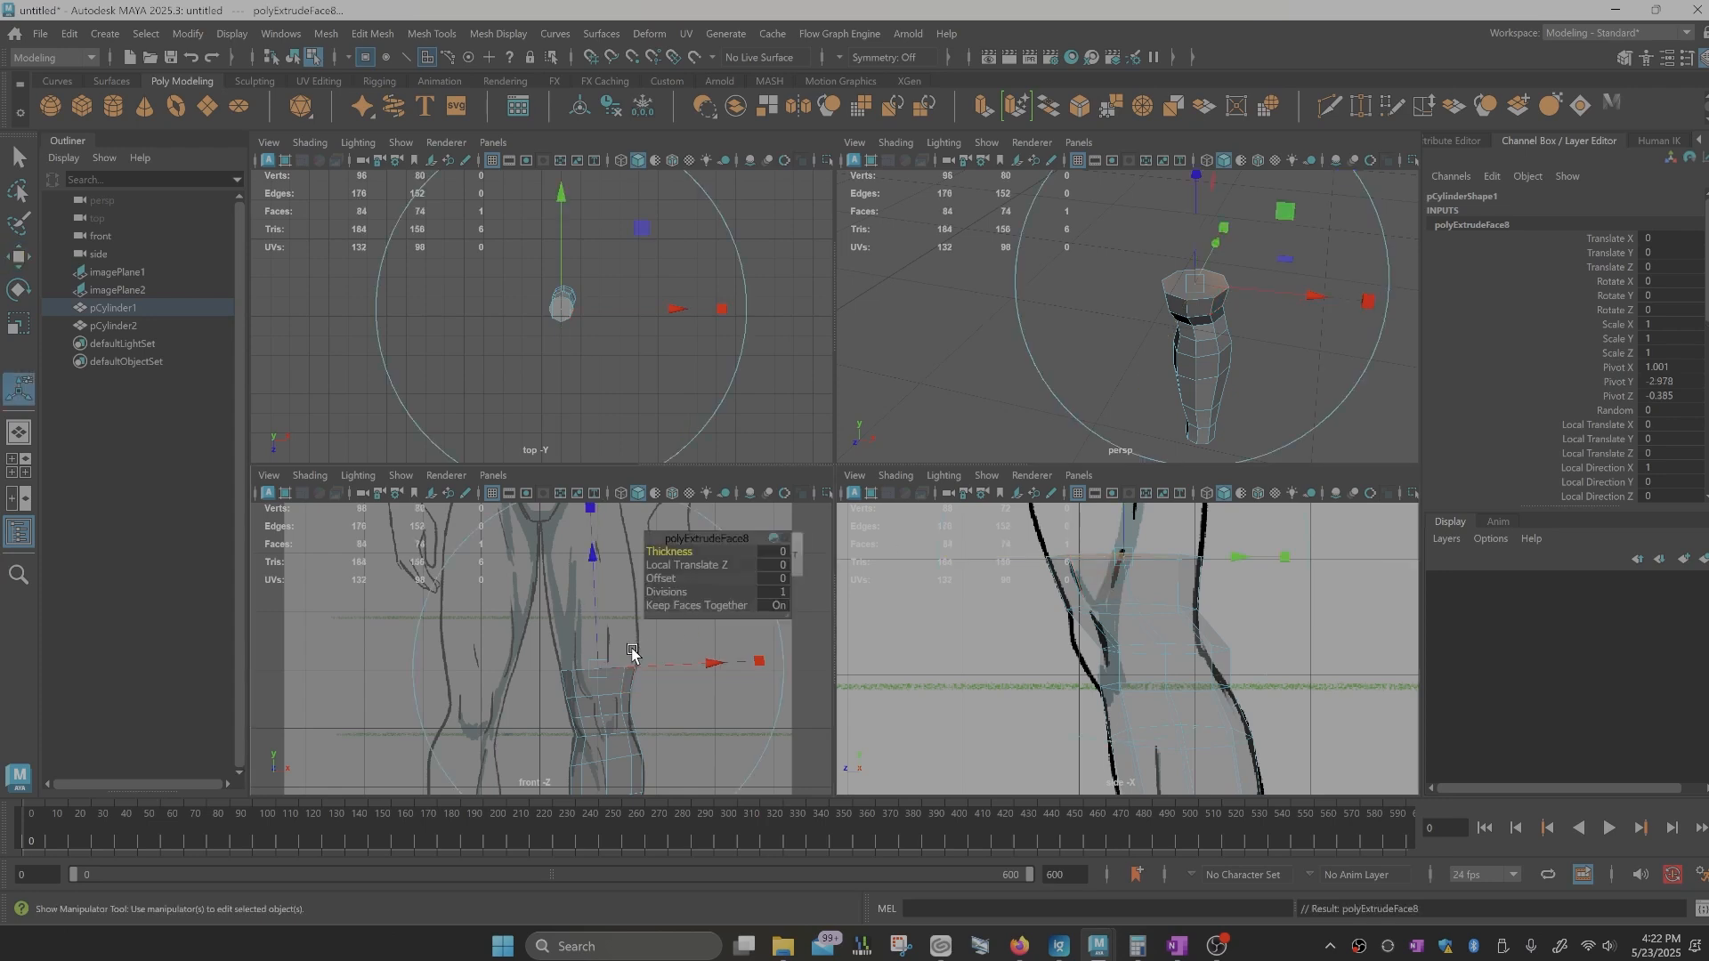
key(w)
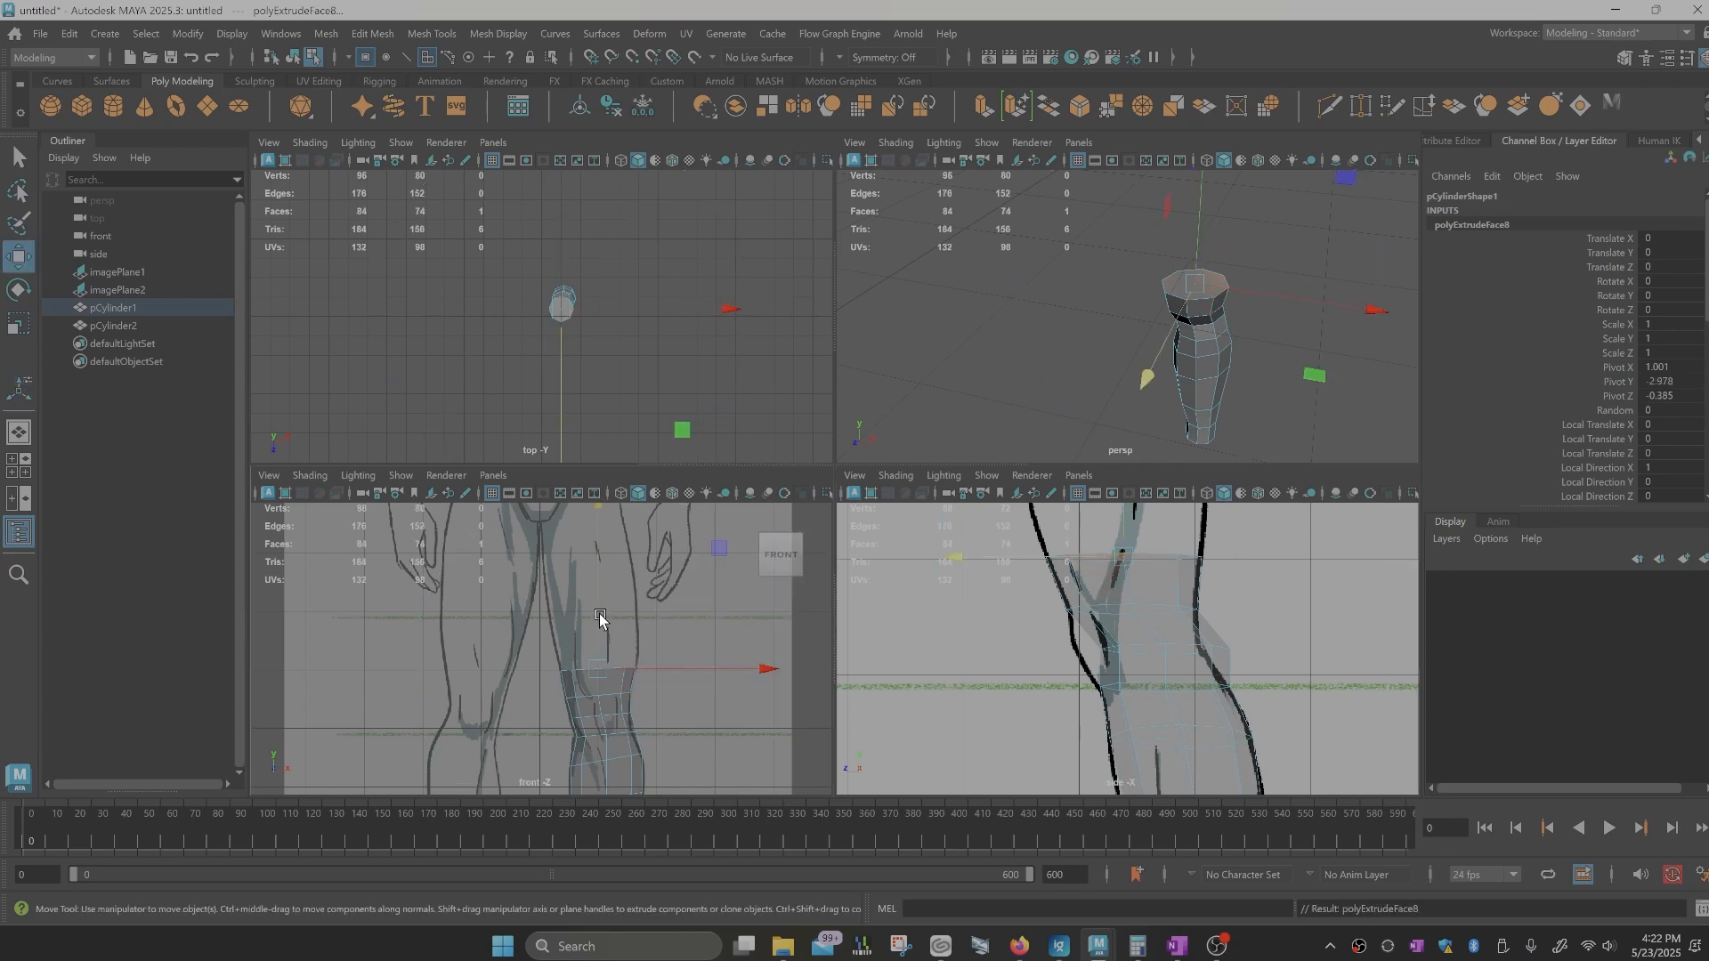
drag(599, 619, 590, 559)
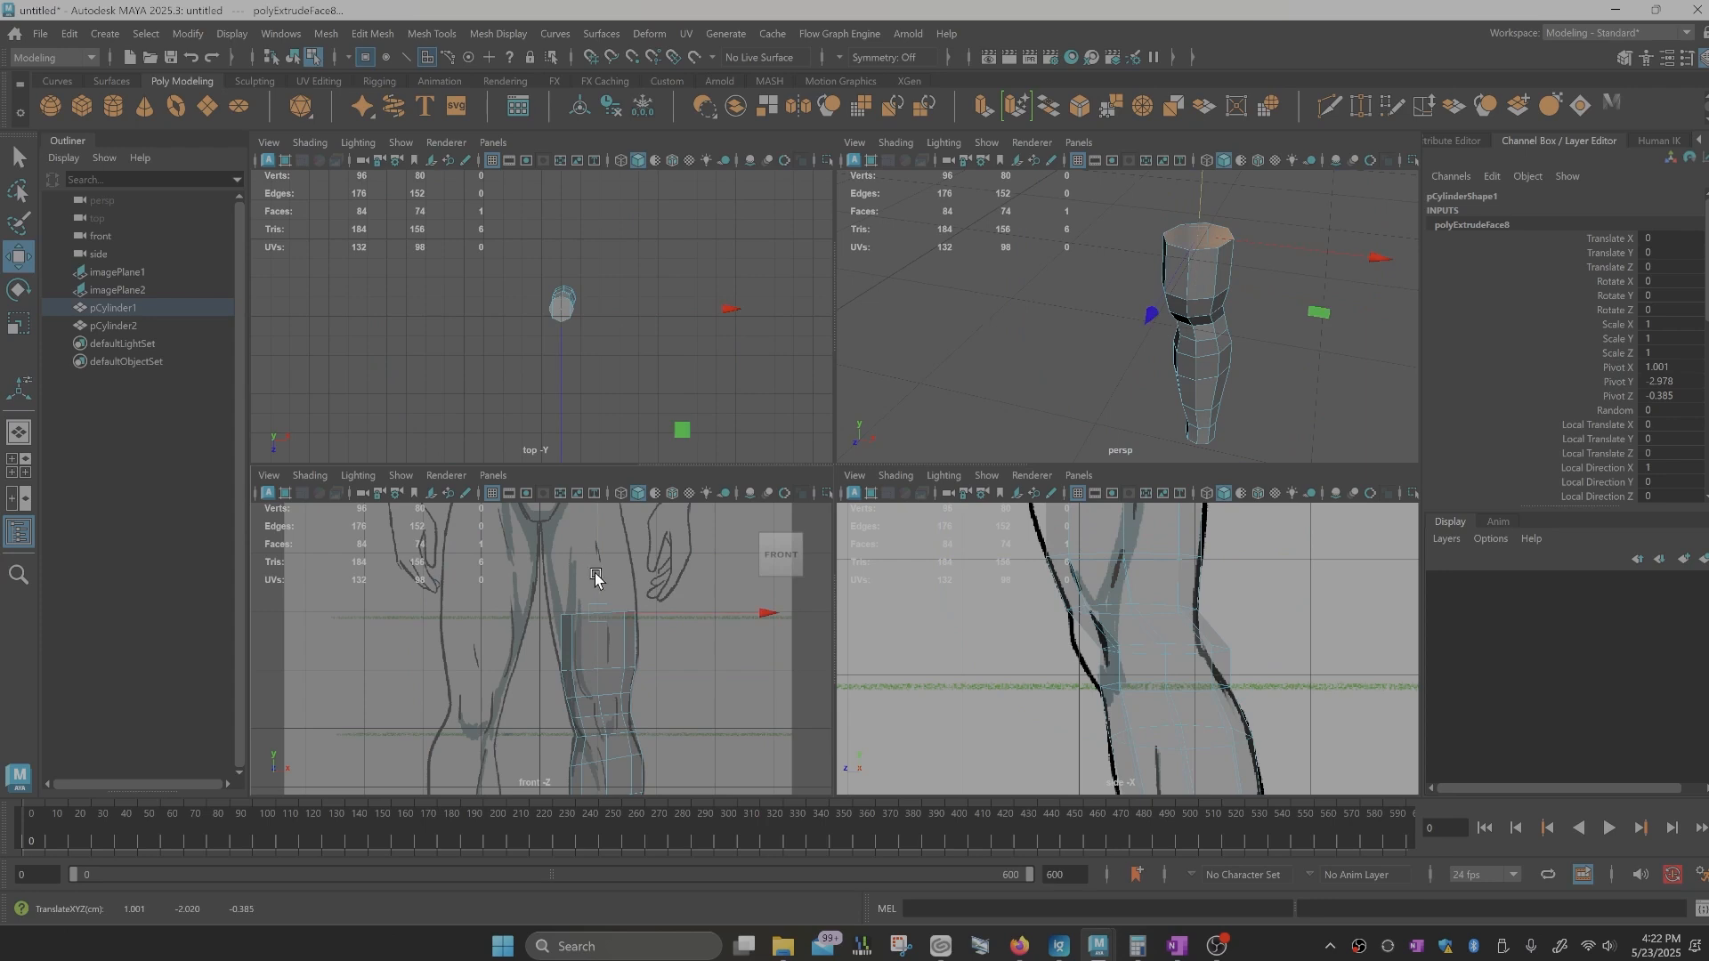
key(r)
drag(763, 613, 765, 615)
key(w)
key(r)
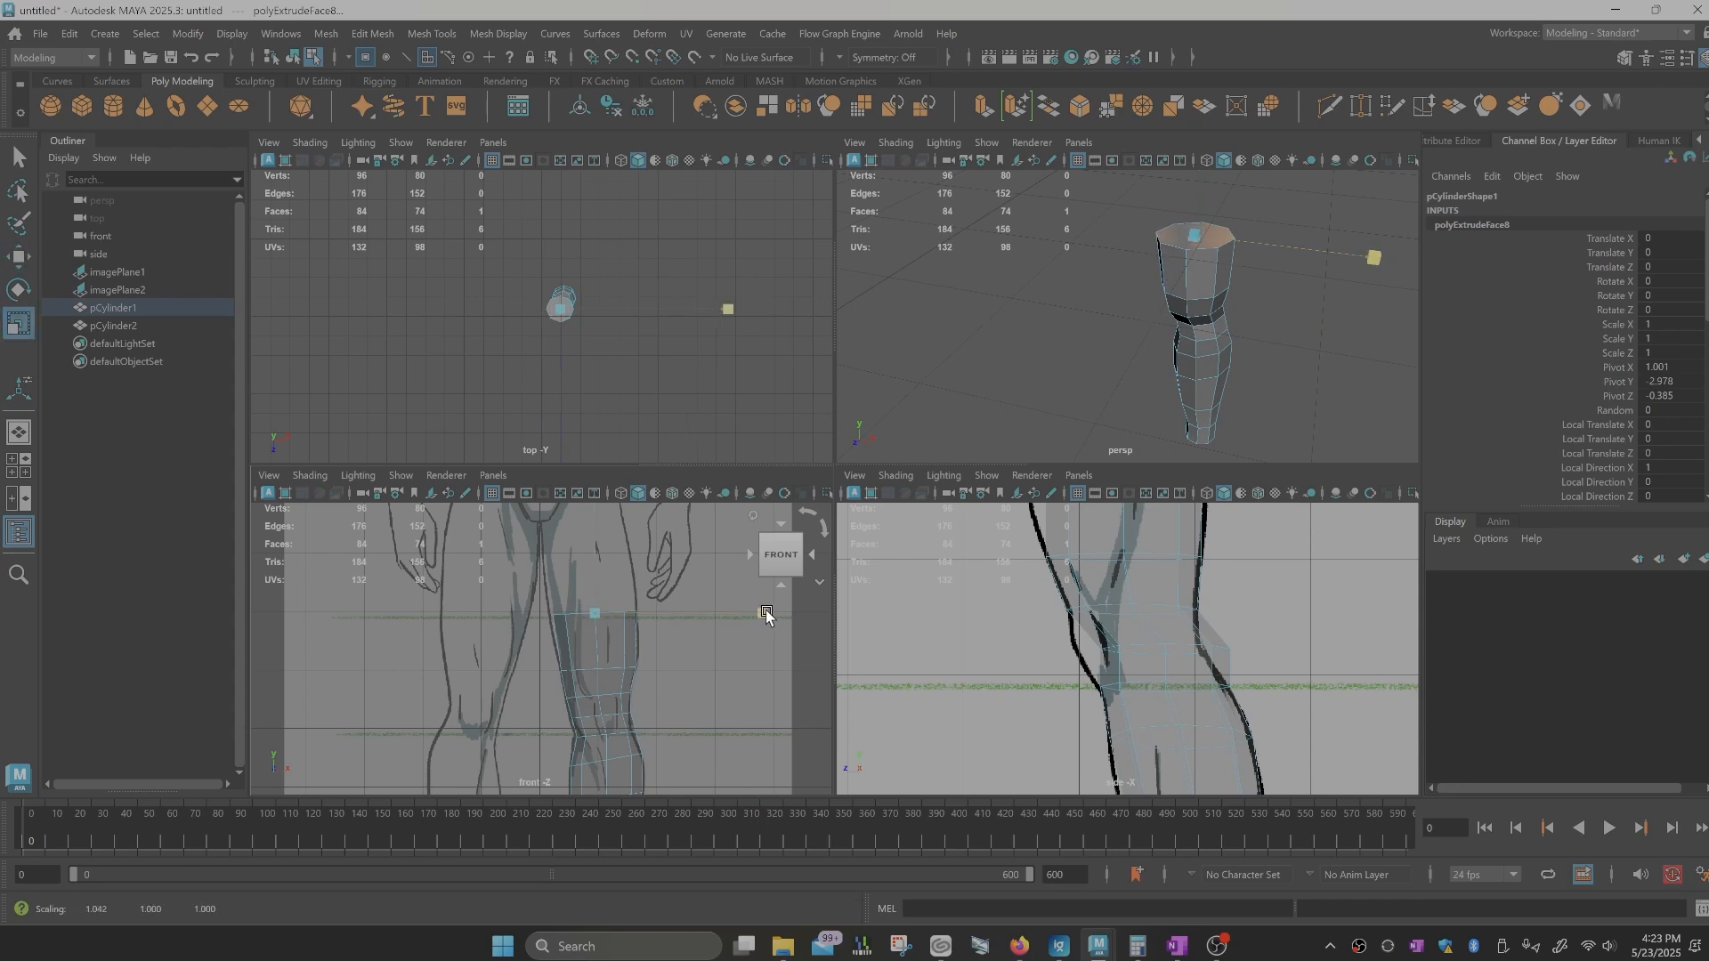
key(w)
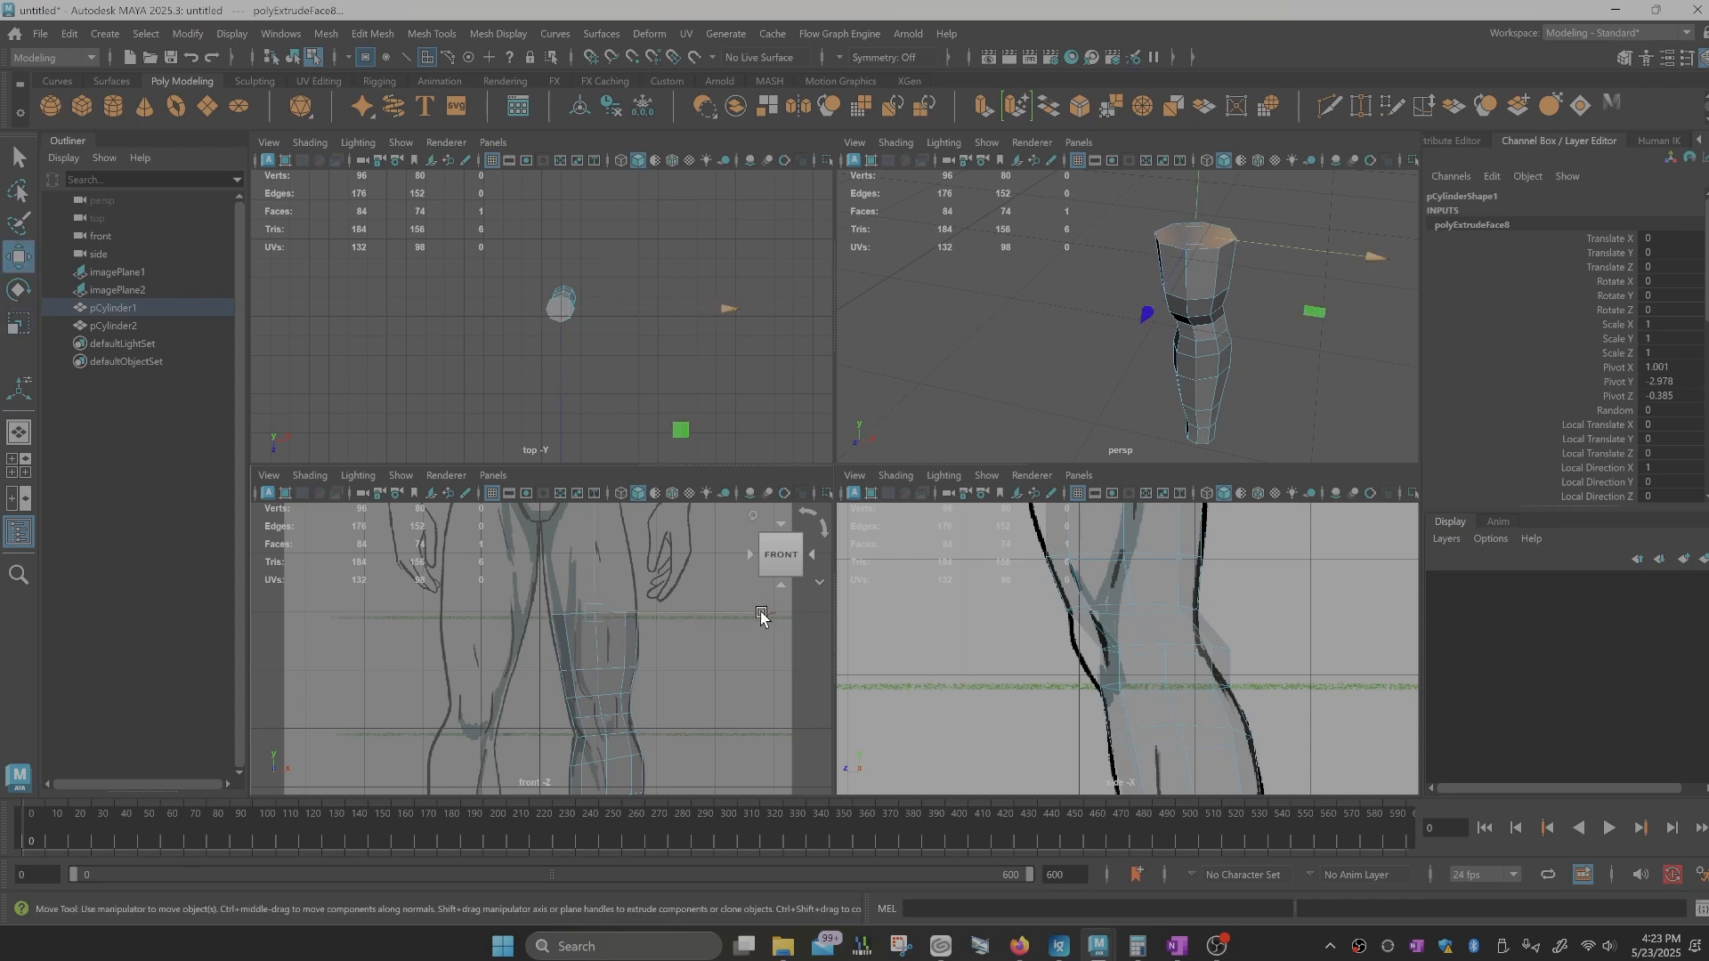
drag(760, 612, 761, 612)
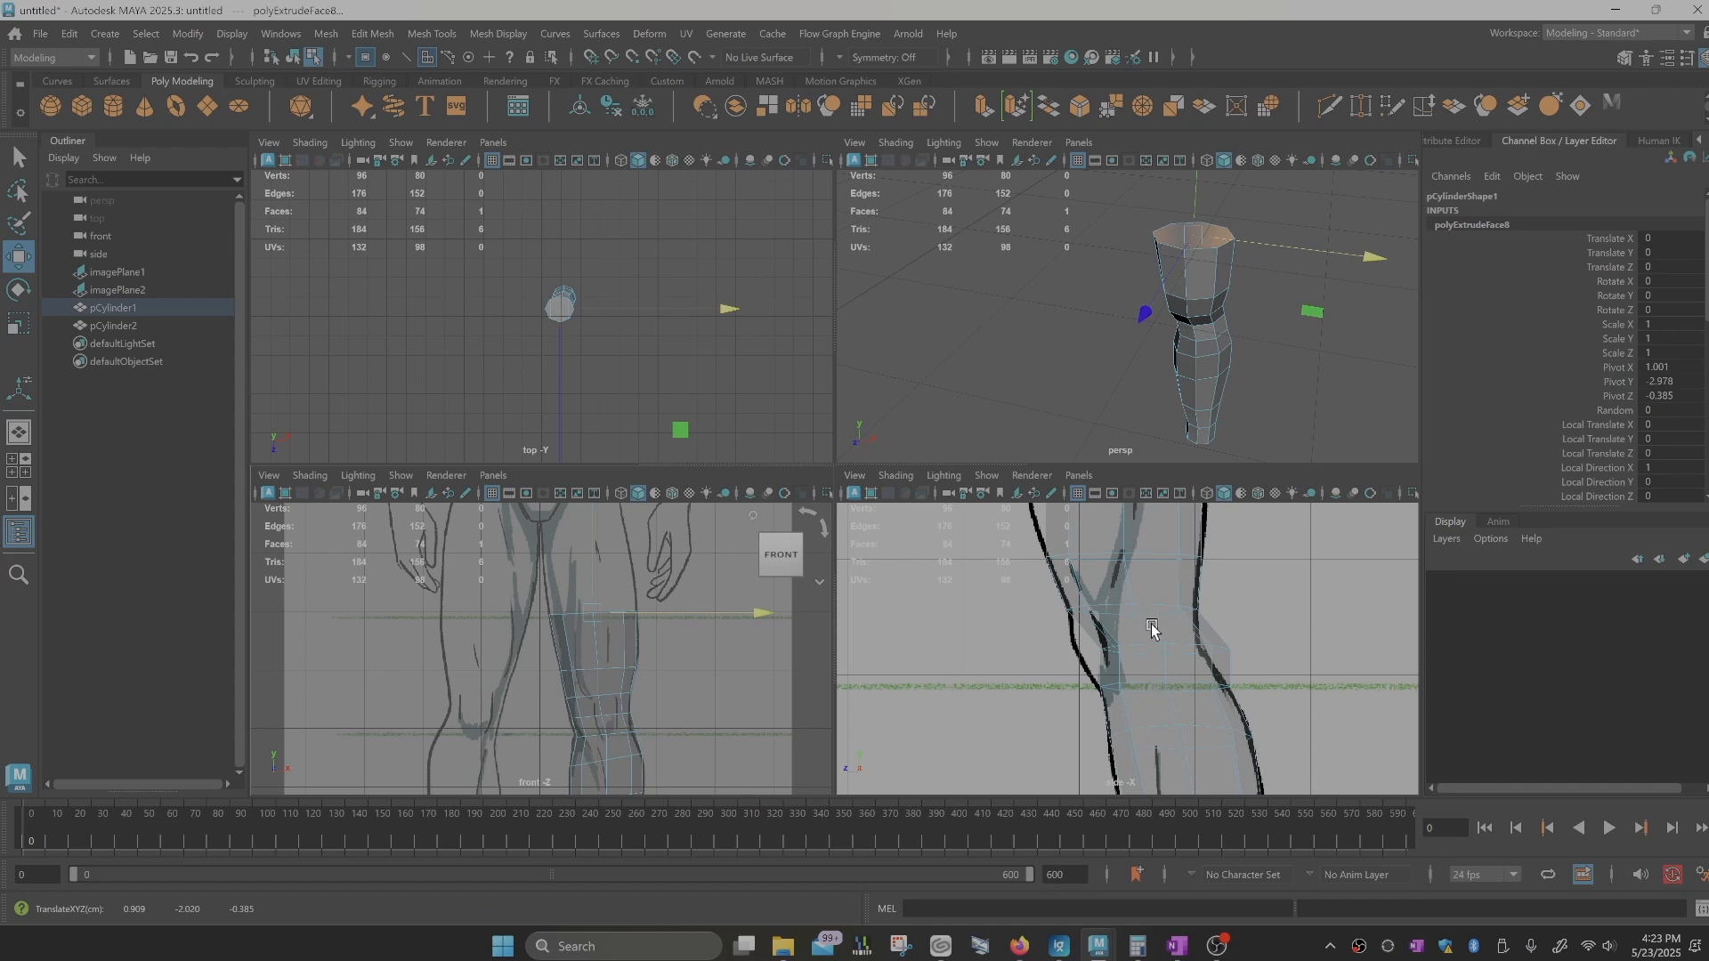
Step: Move the thigh's top face about 0.07 cm forward in the side view to match the reference outline
alt+middle_drag(1151, 630, 1165, 752)
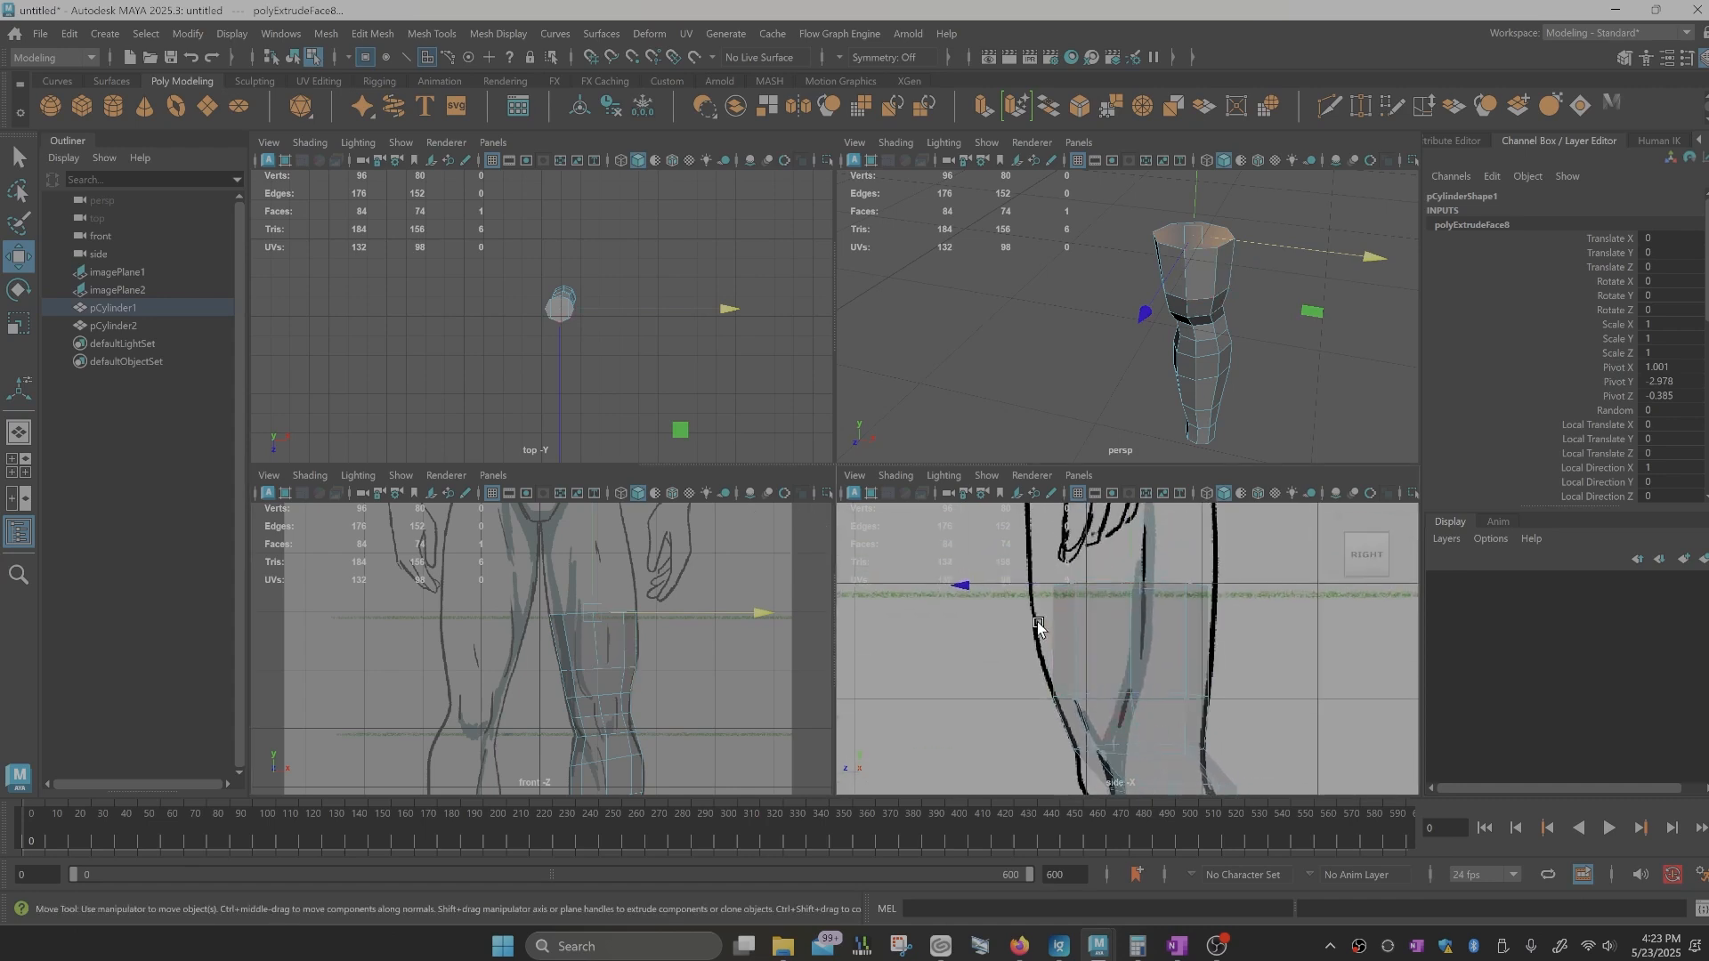
key(r)
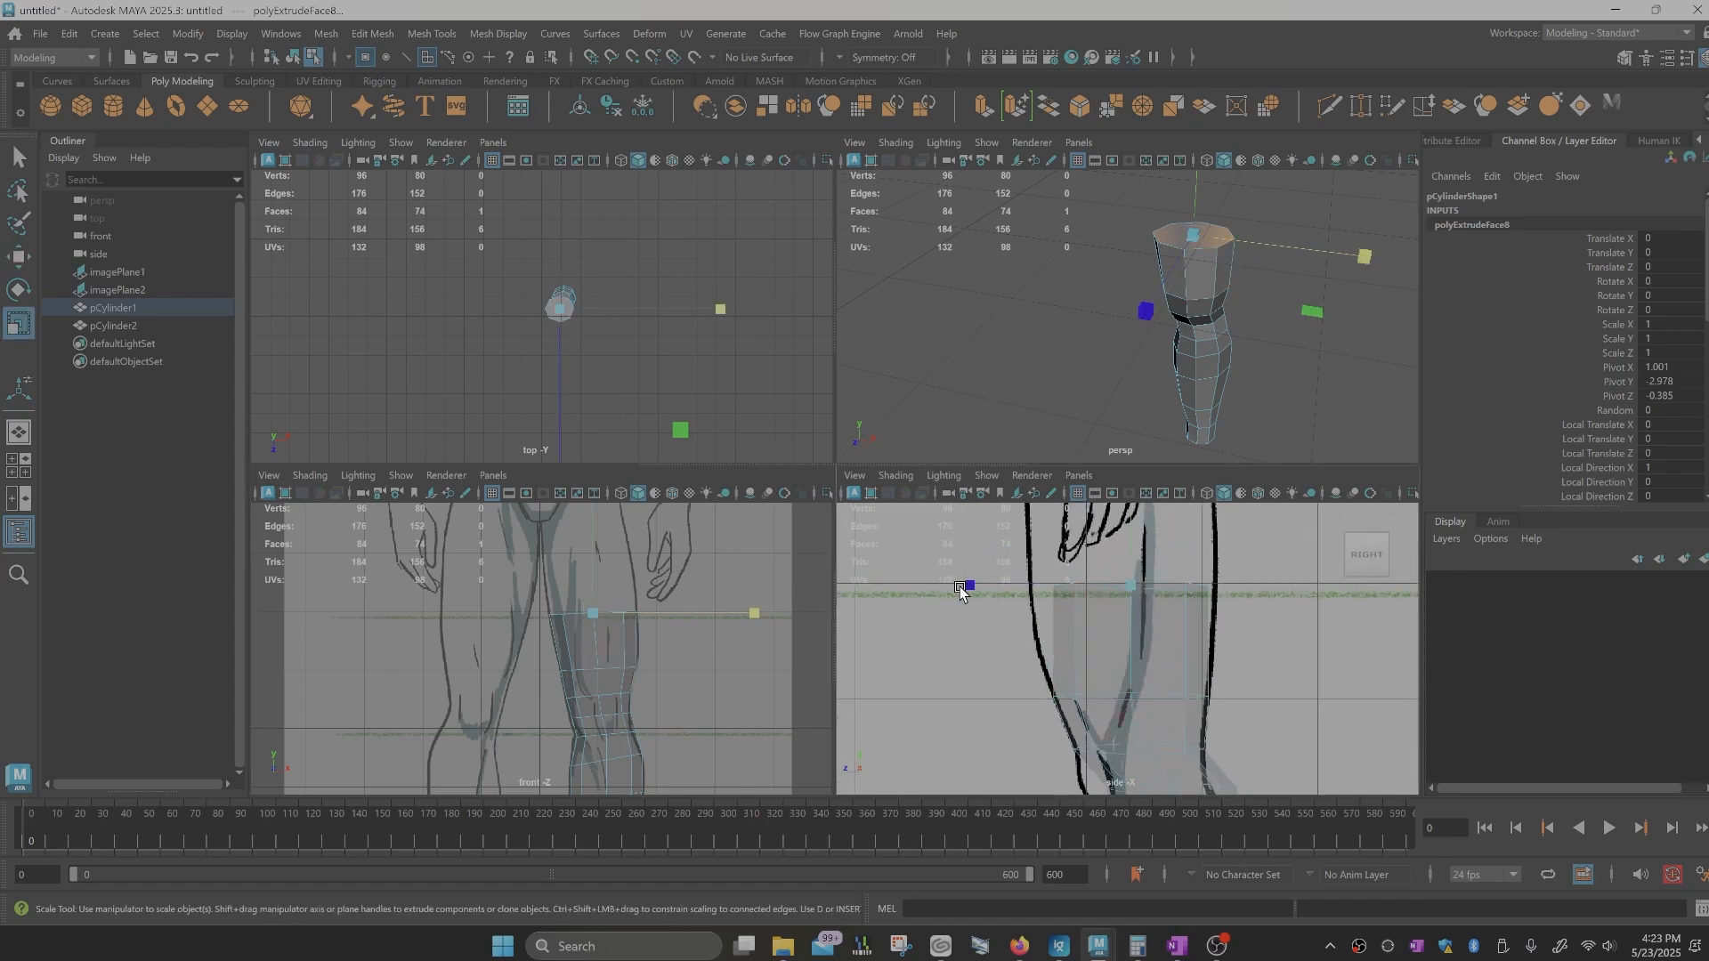
click(962, 590)
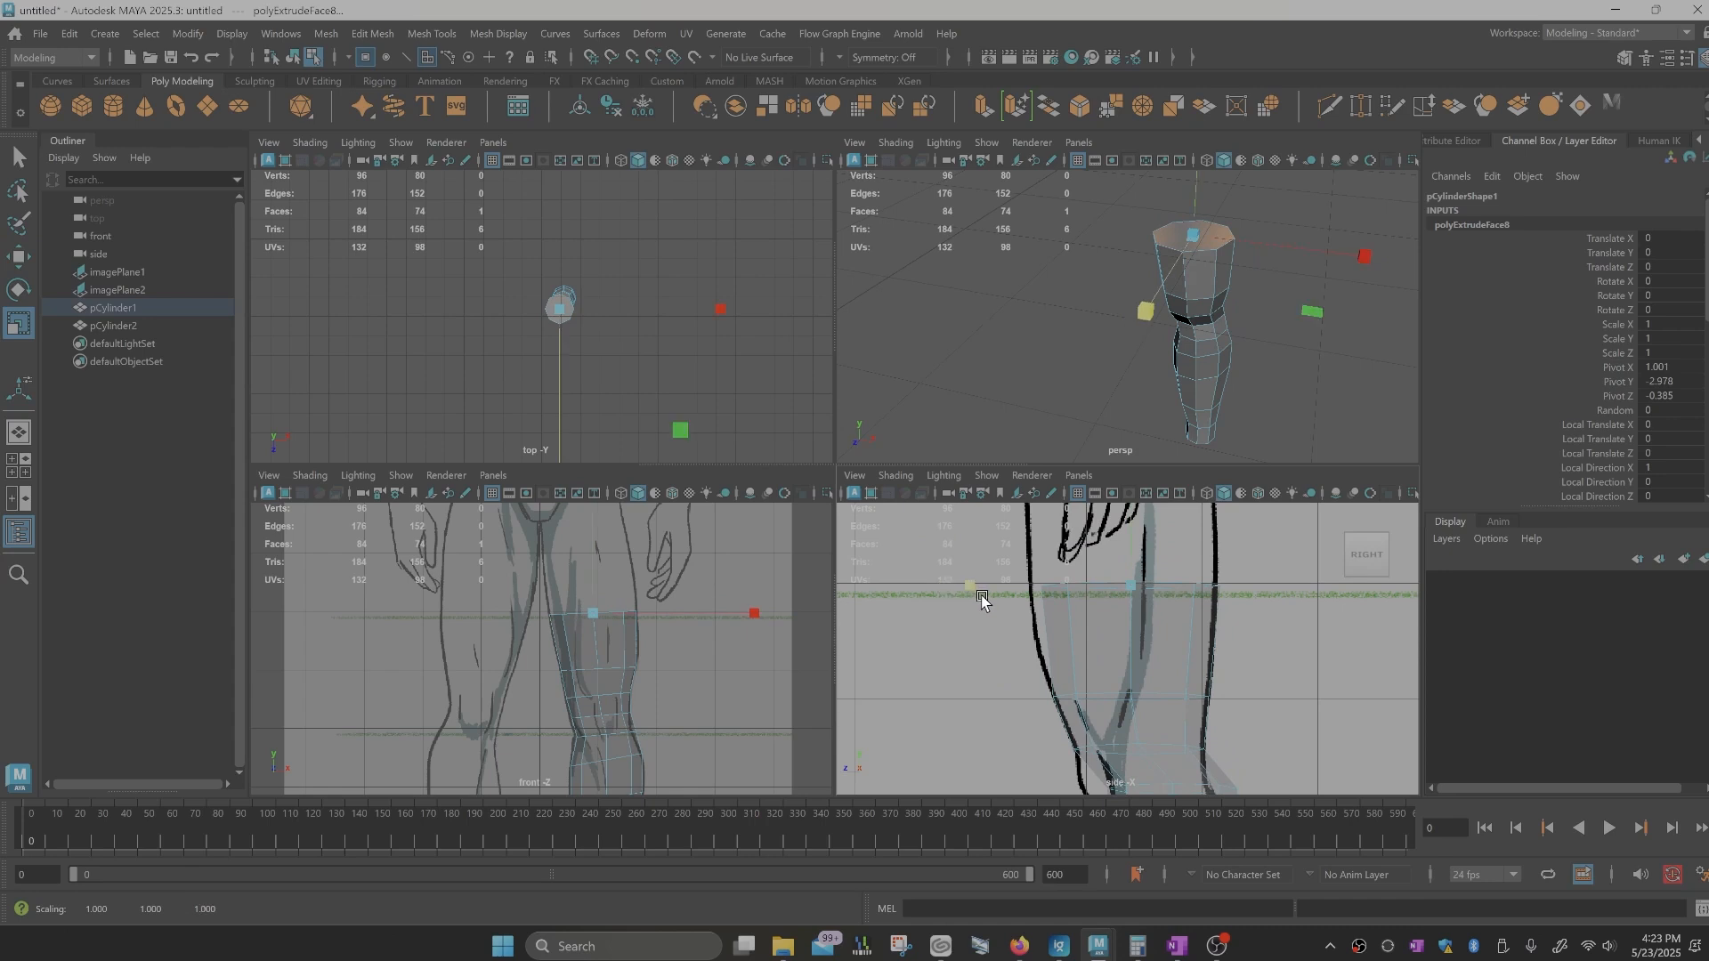
key(w)
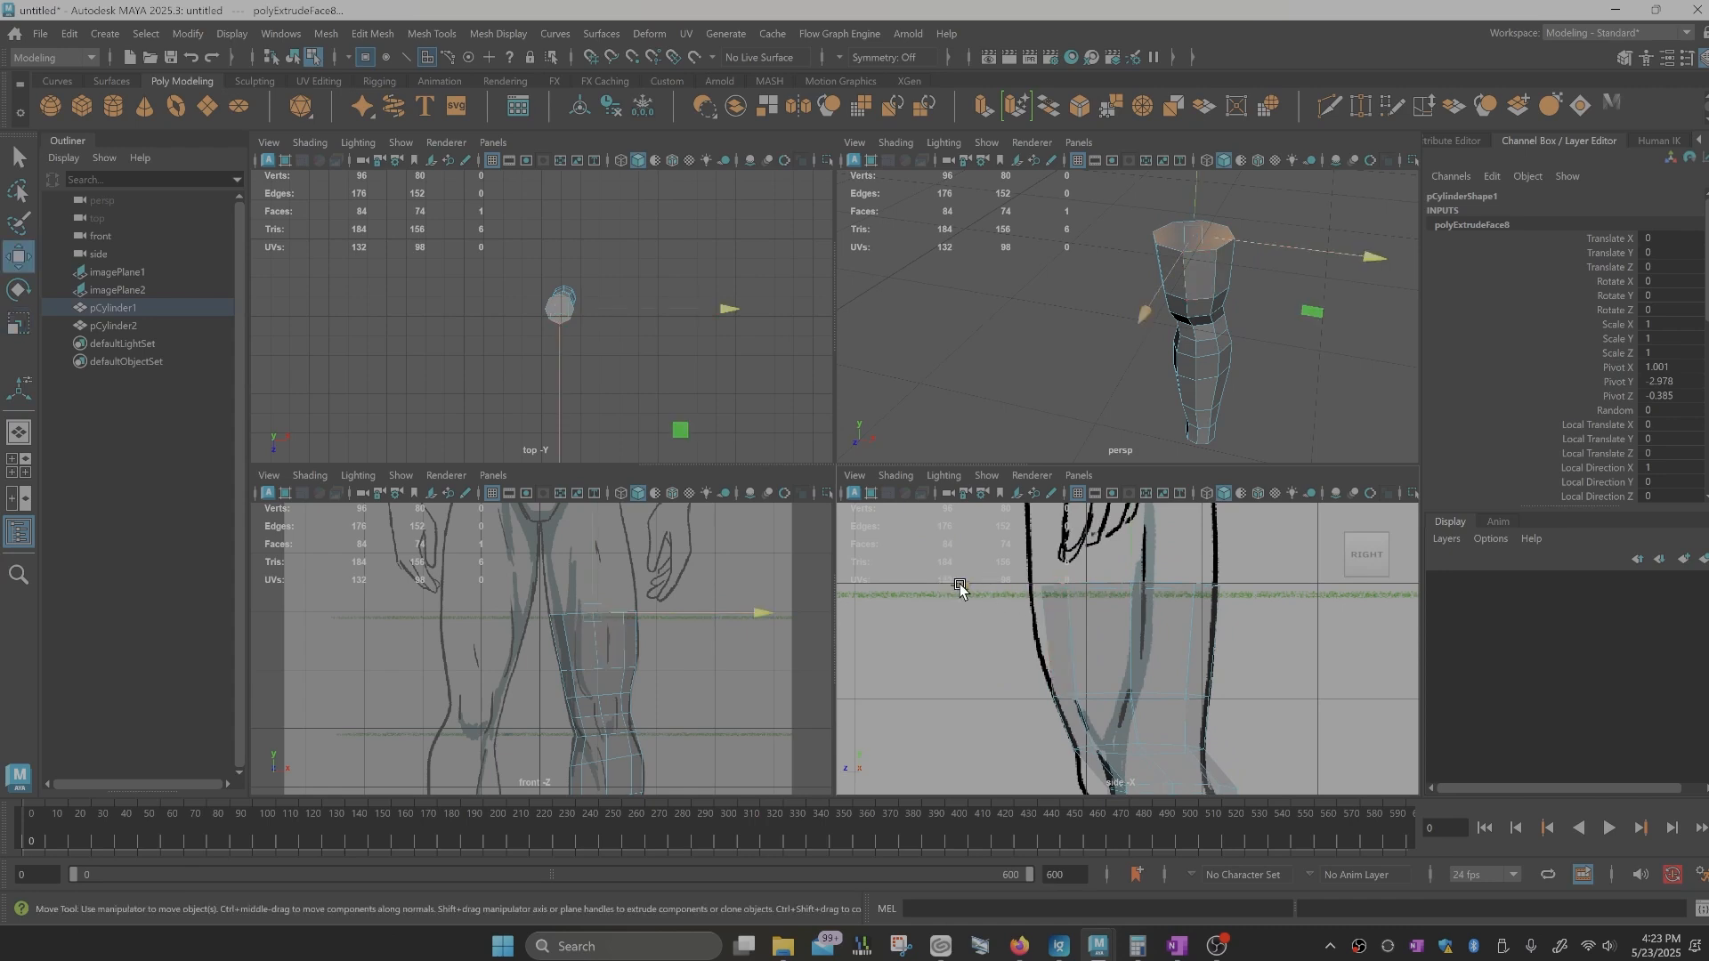
drag(959, 587, 951, 594)
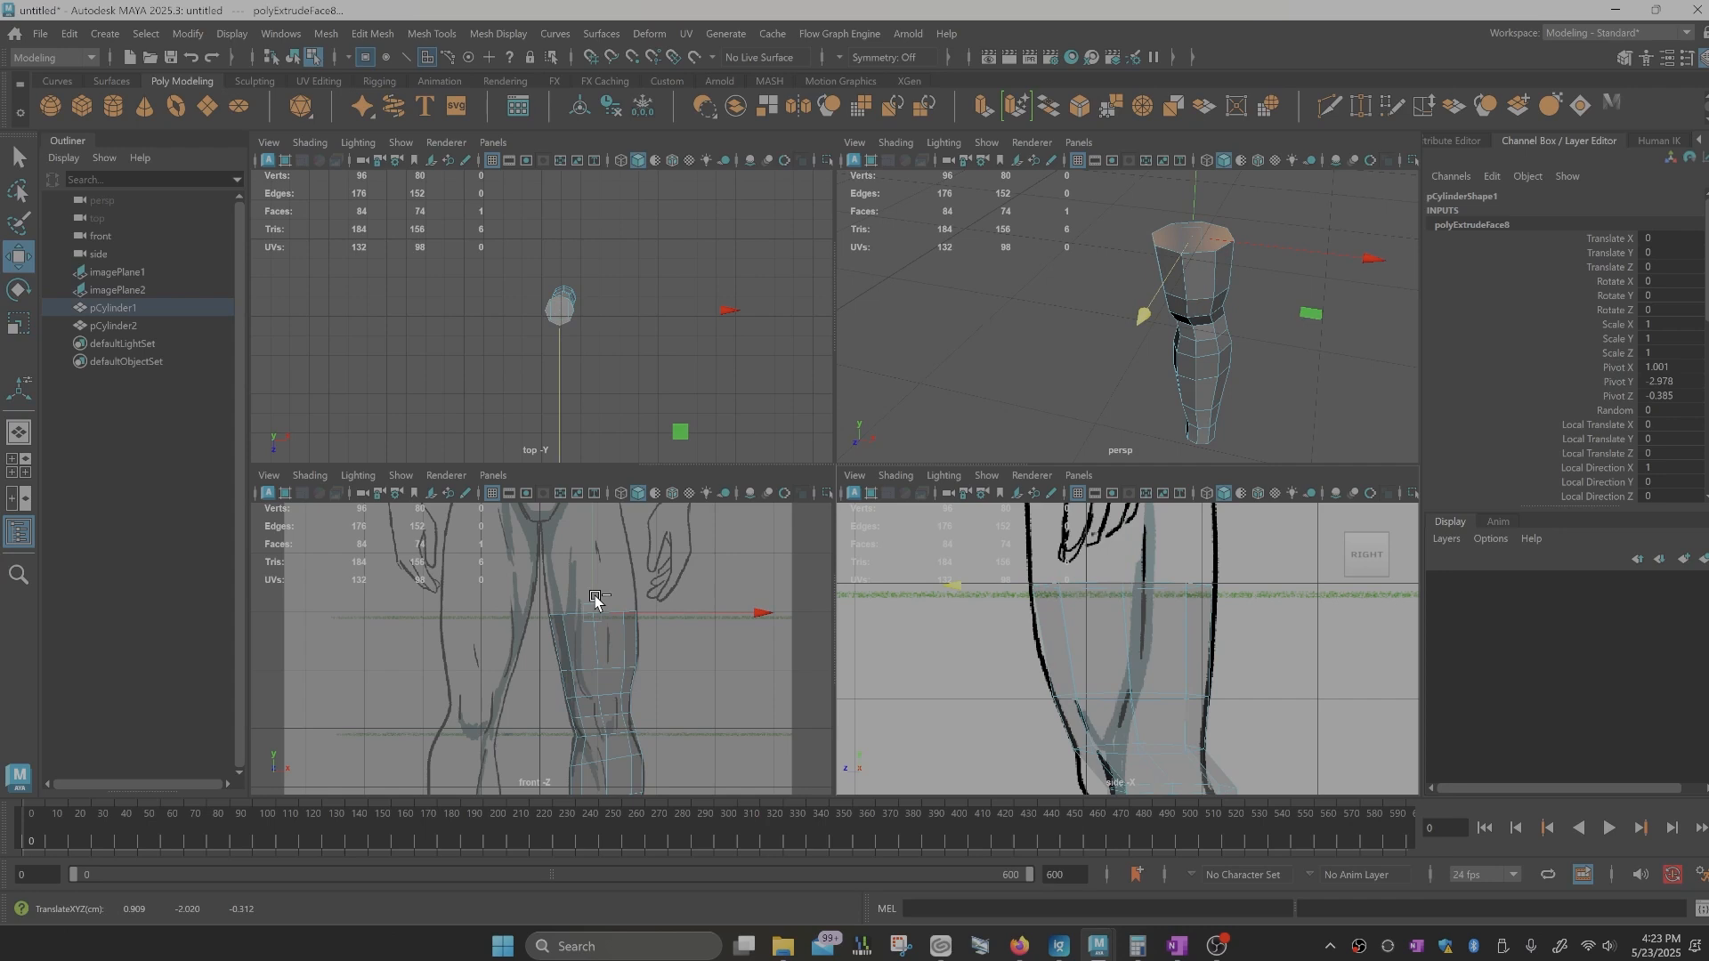
Step: Extrude the thigh's top face with local offsets of about -0.037 in X, -0.008 in Y and 0.725 in Z
key(ctrl+e)
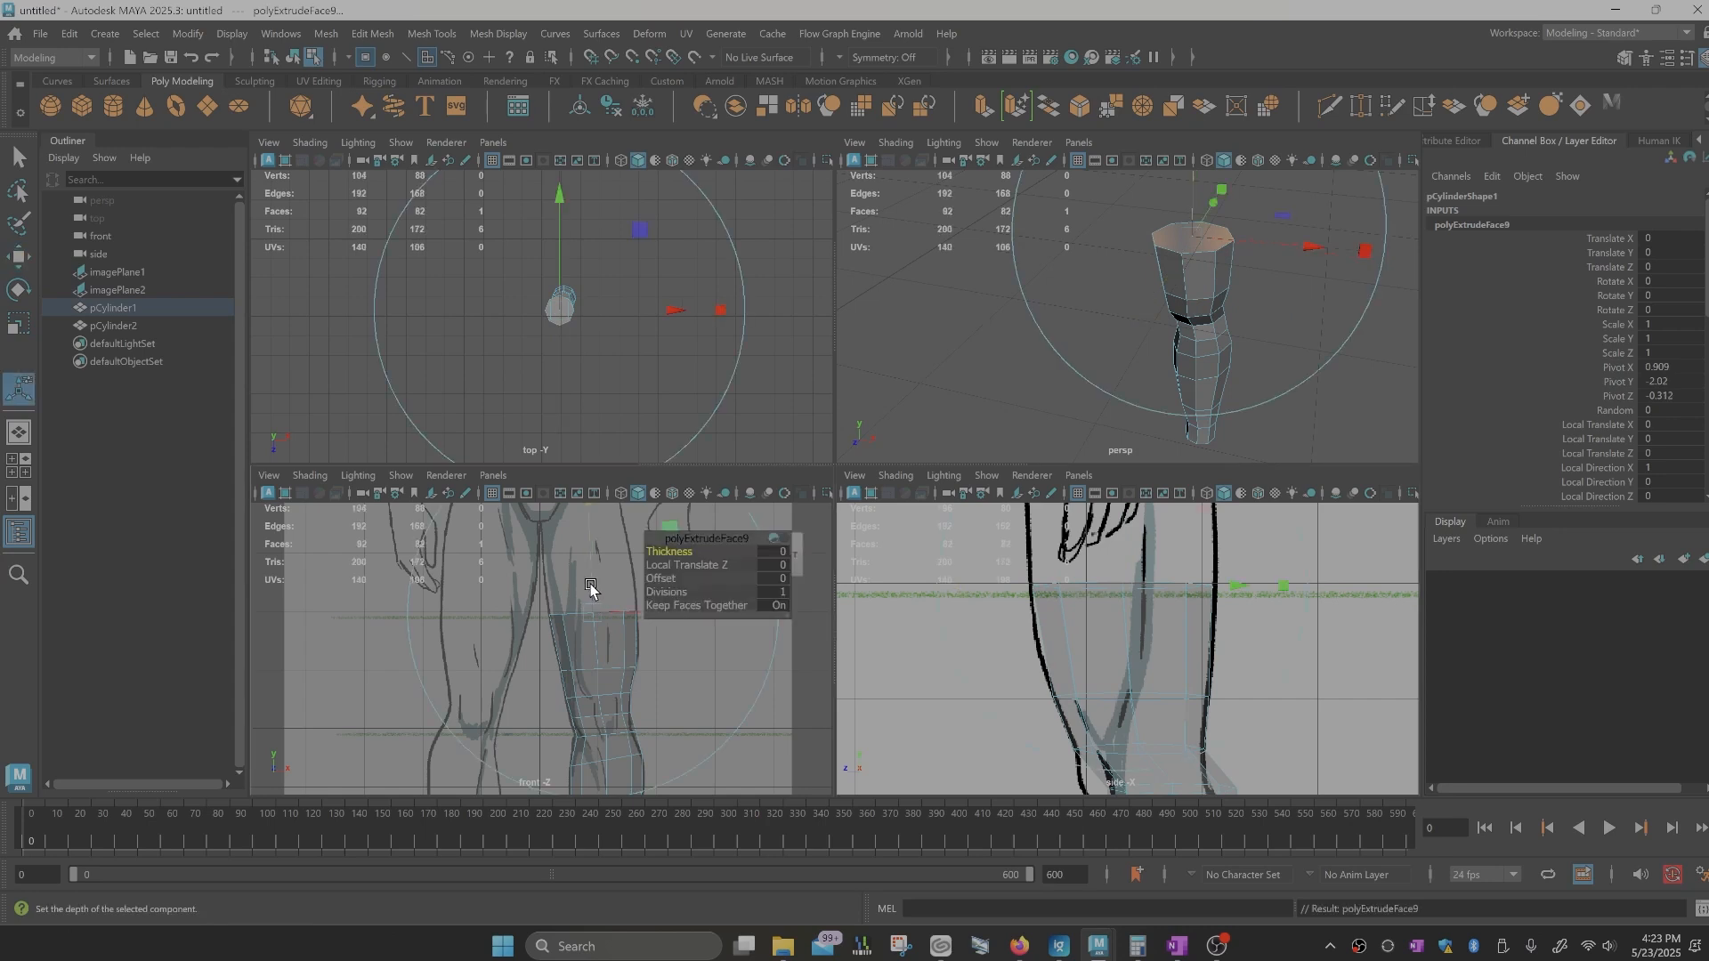
drag(590, 585, 583, 542)
alt+middle_drag(602, 641, 600, 728)
scroll(600, 728, up, 1)
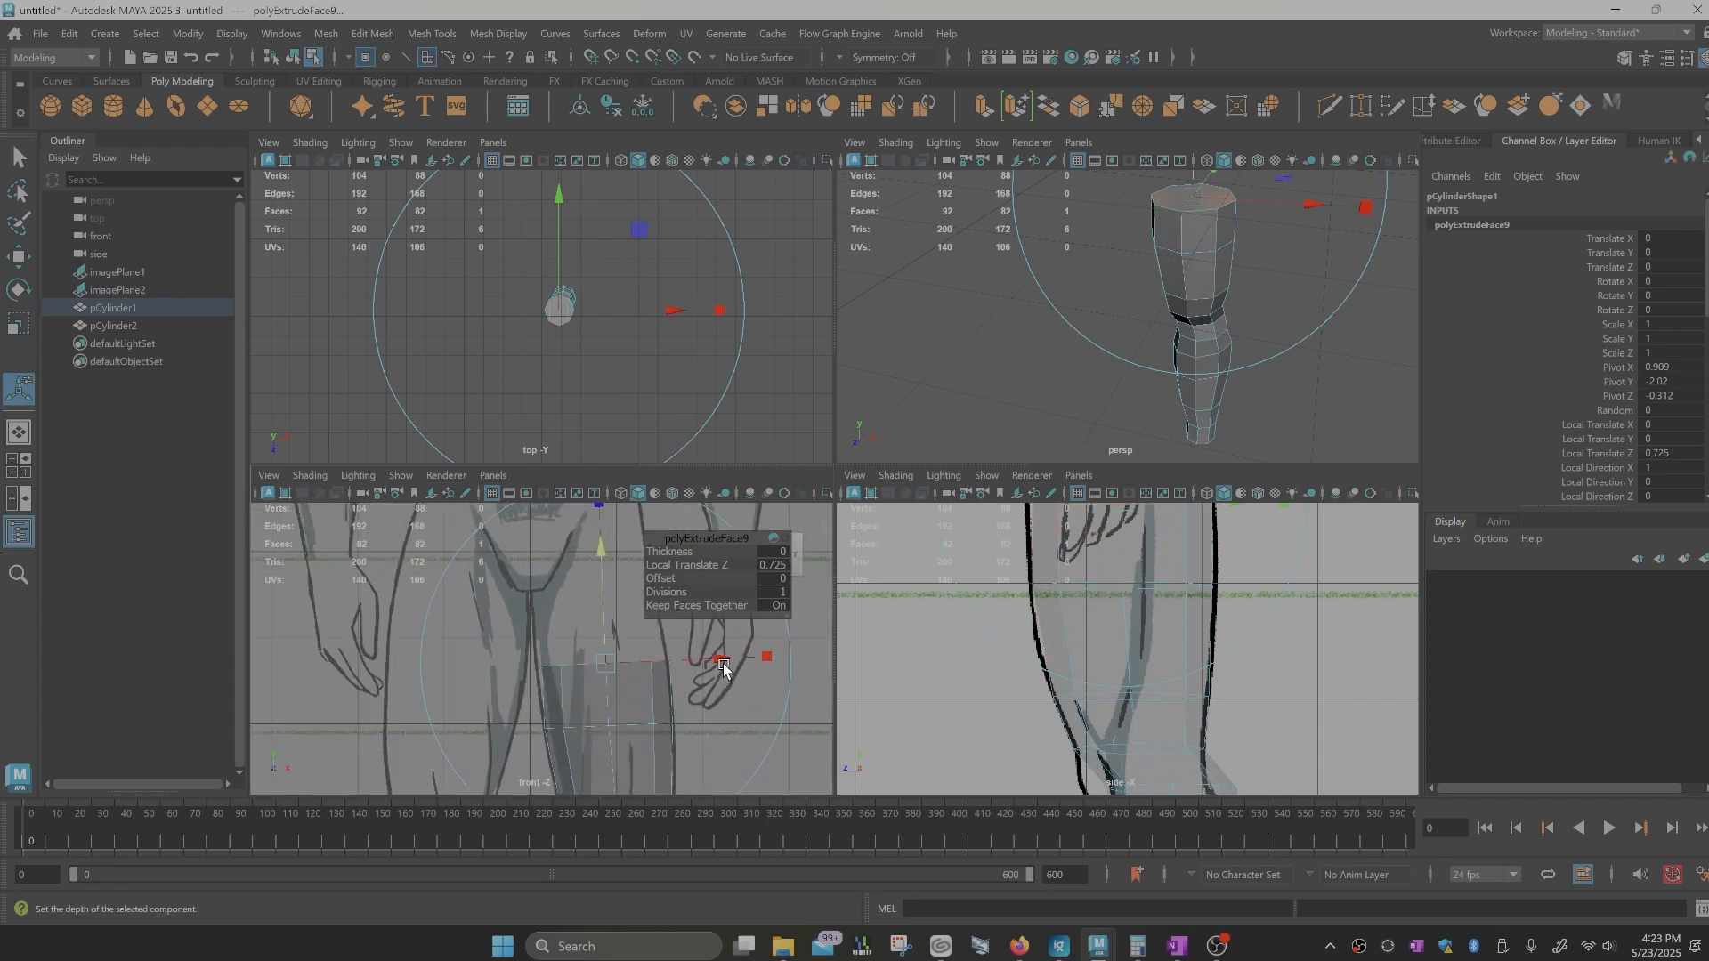
drag(717, 664, 719, 664)
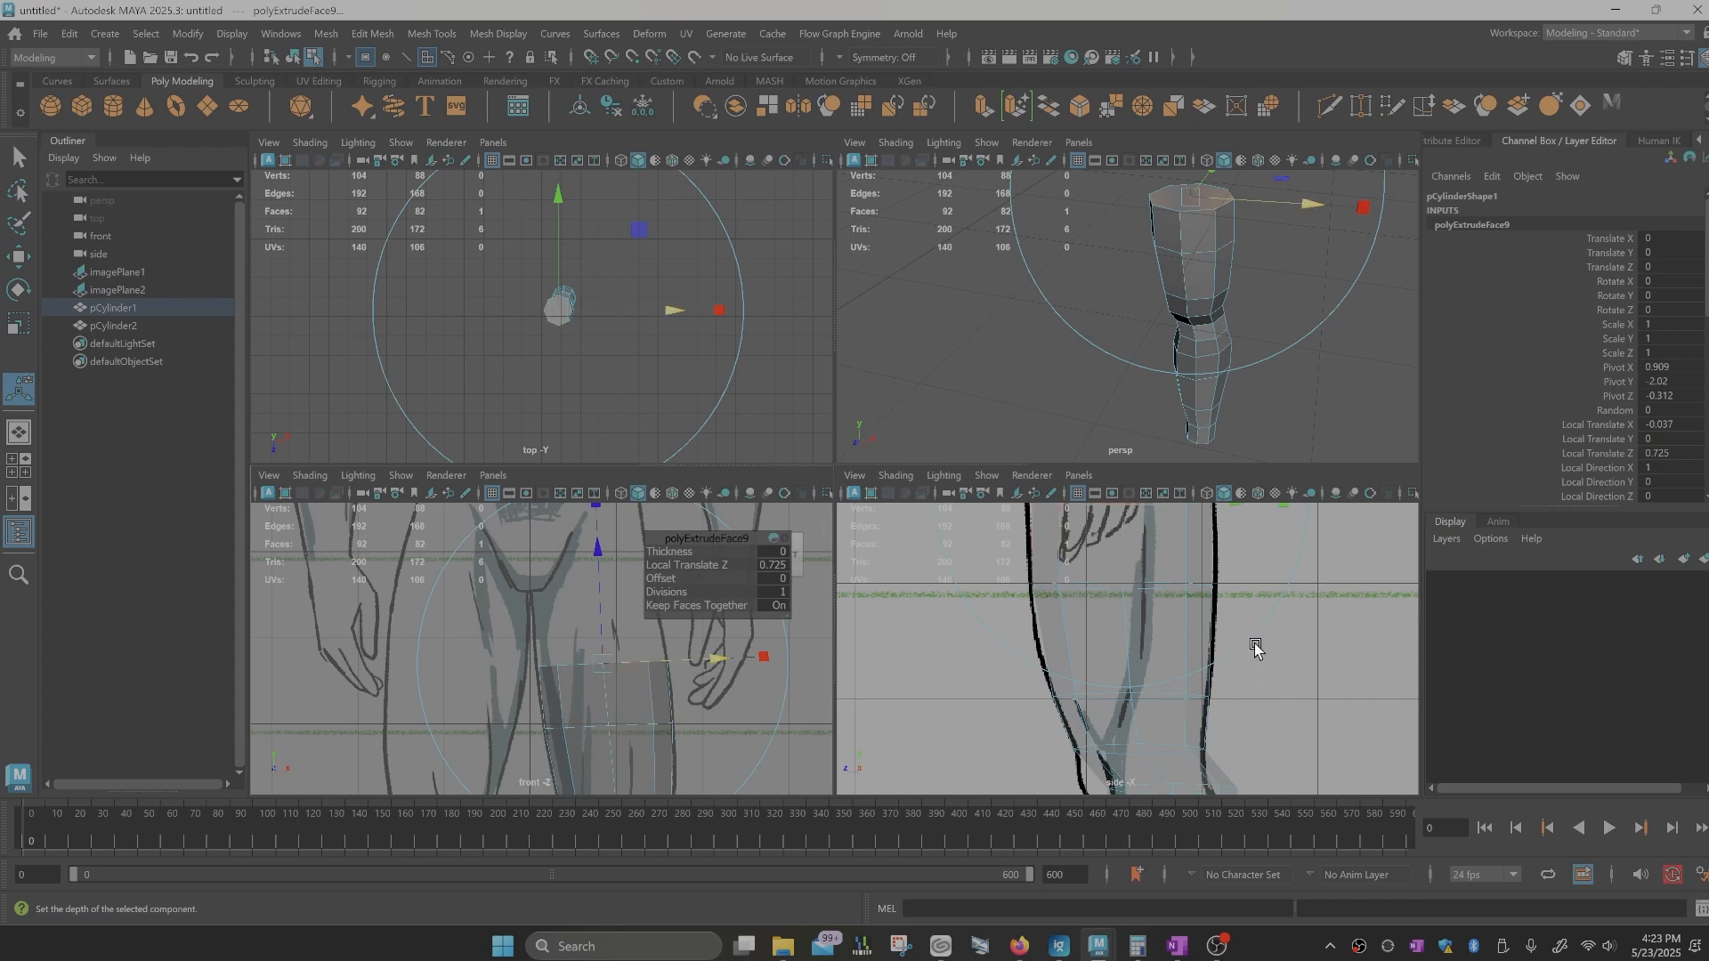
alt+middle_drag(1251, 641, 1235, 780)
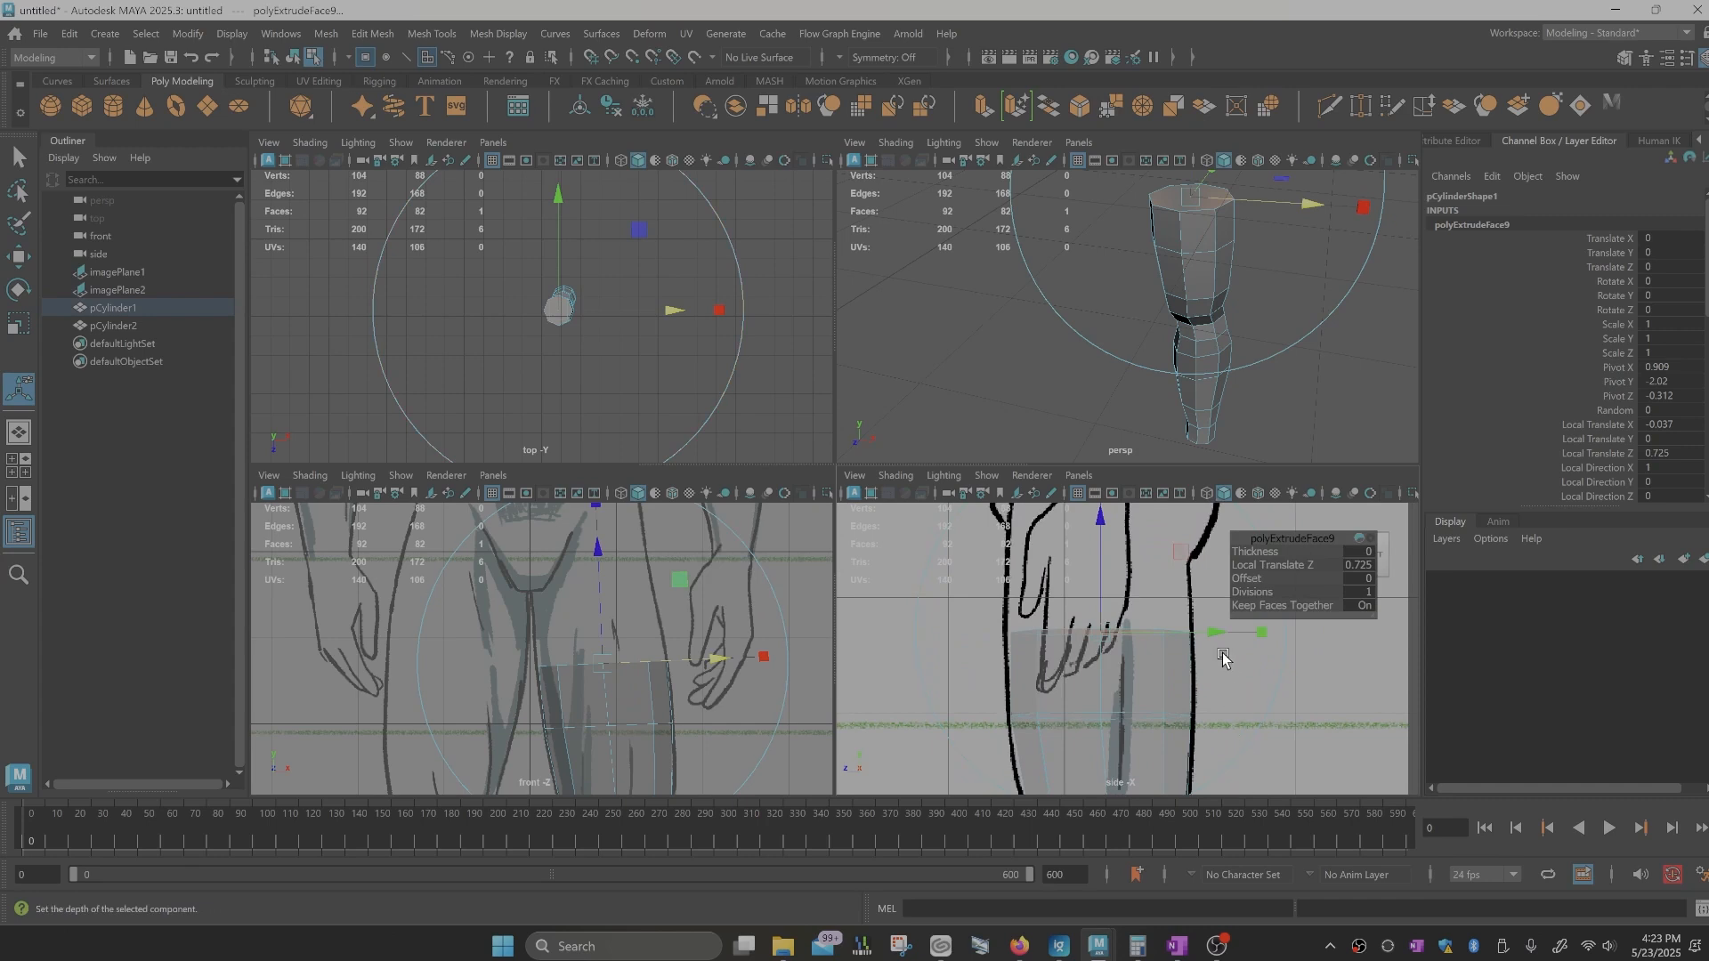
drag(1219, 634, 1263, 636)
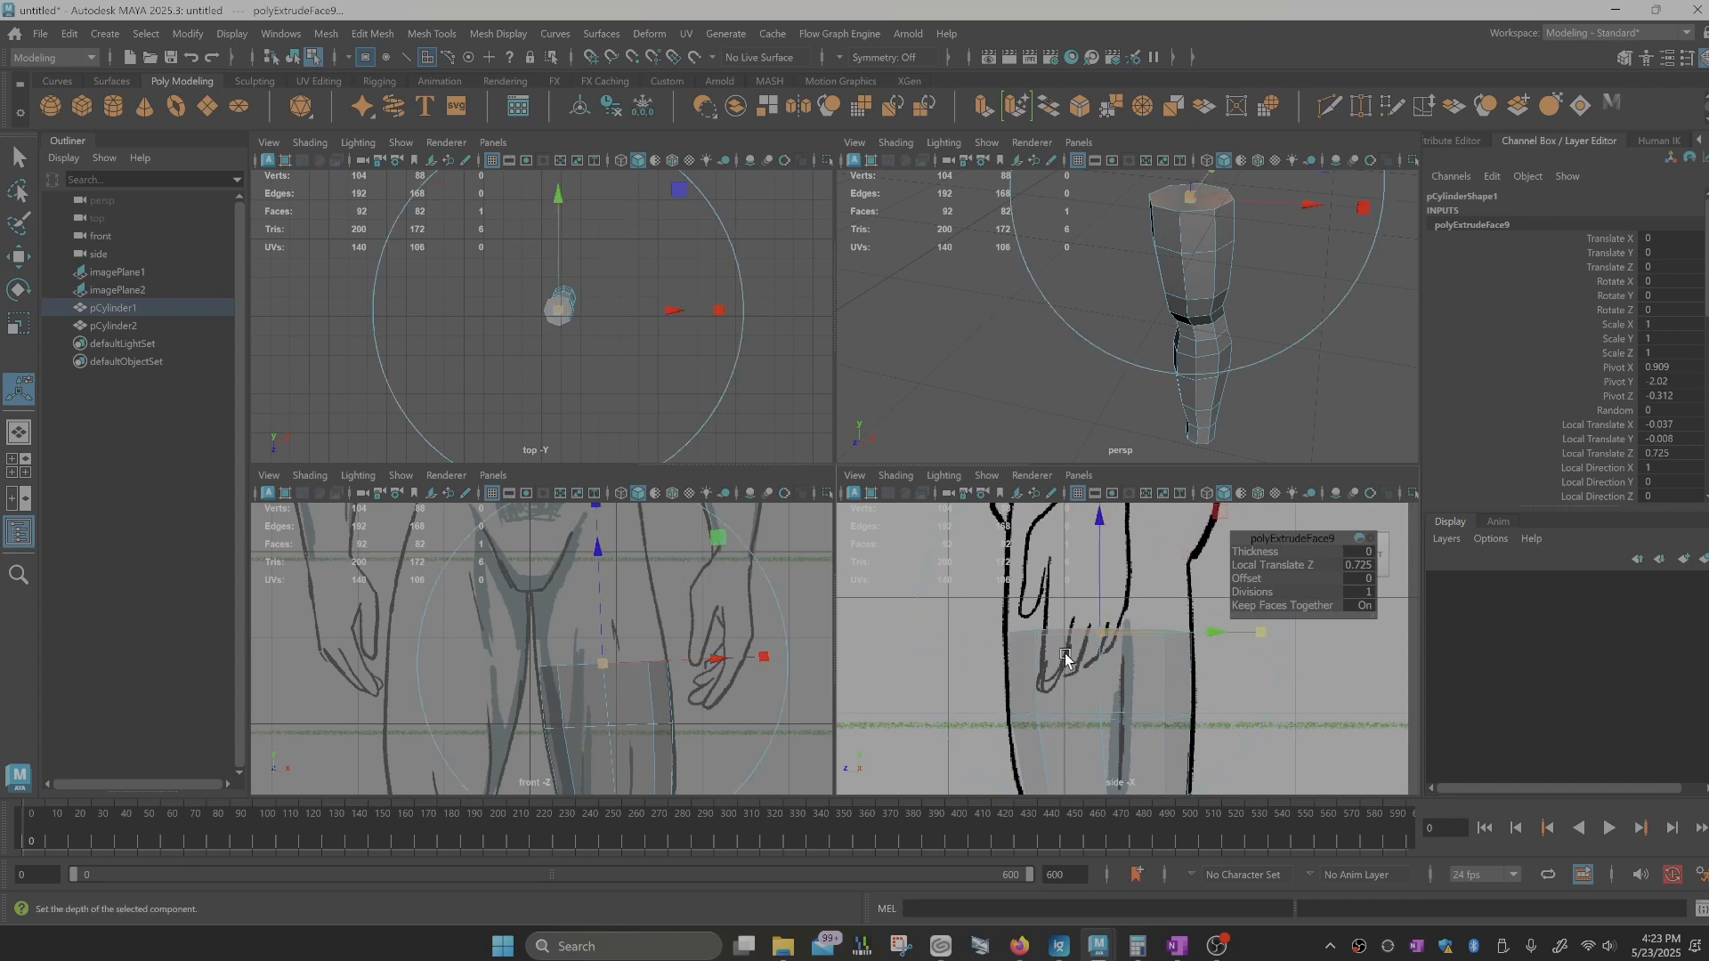
Step: Extrude the thigh's top face about 0.80 cm further upward to just below the hip in the front view
key(ctrl+e)
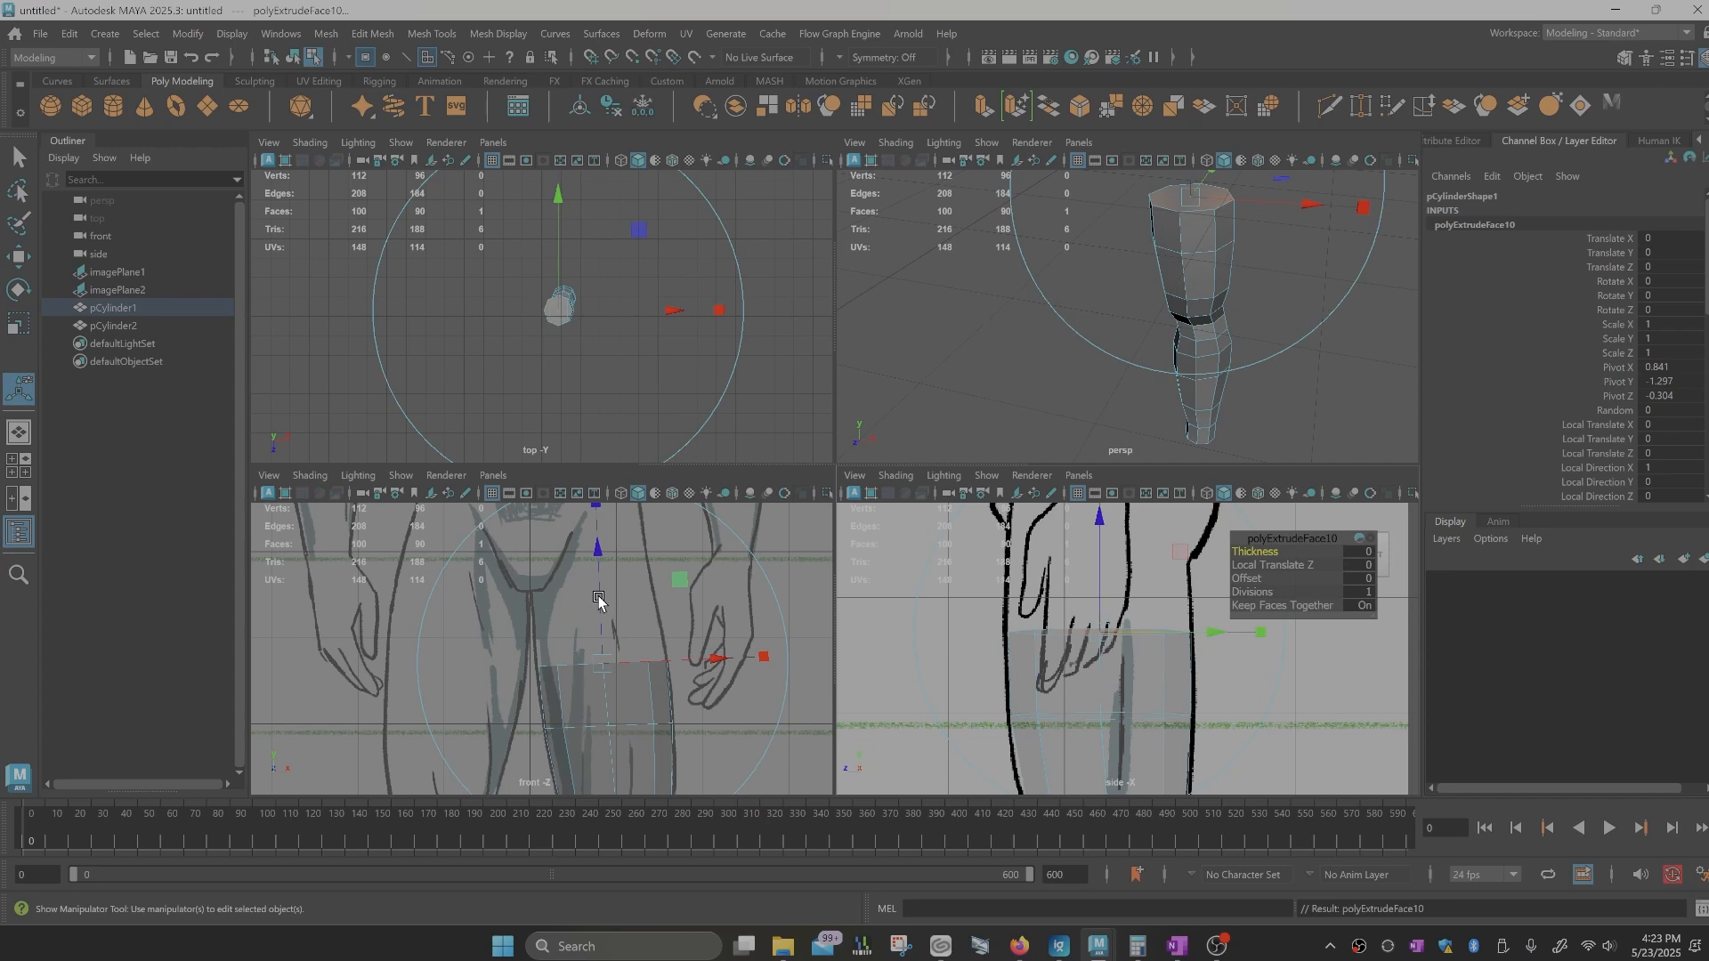
drag(602, 598, 571, 533)
alt+middle_drag(616, 586, 623, 678)
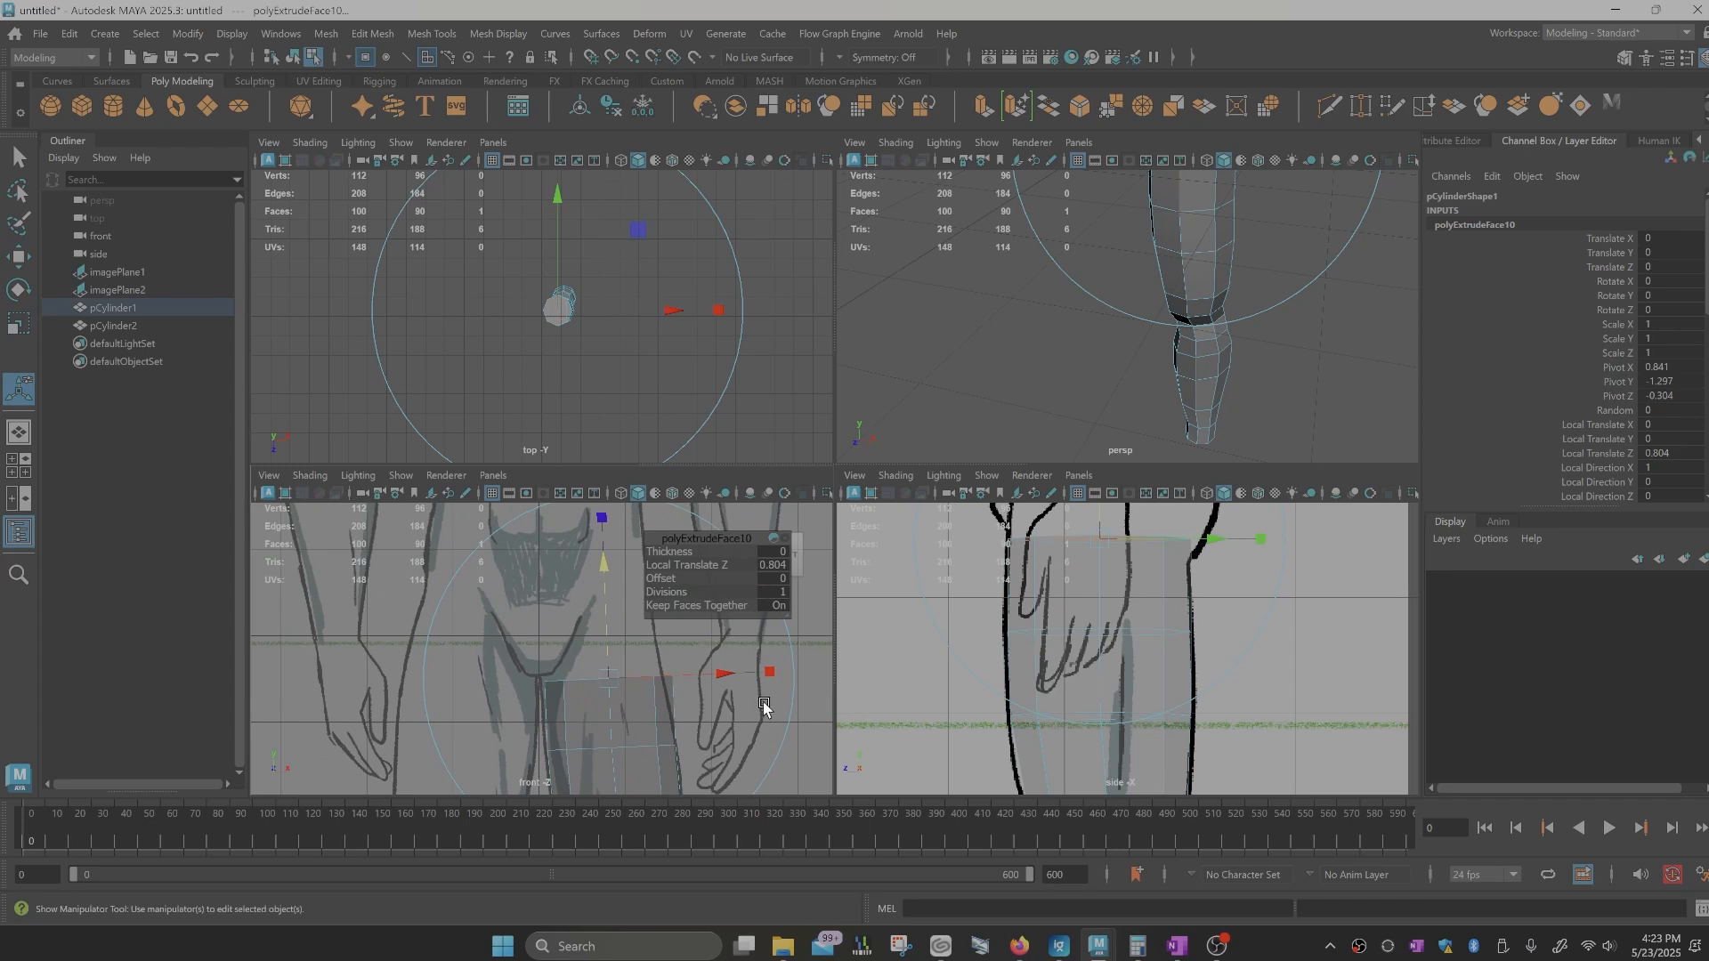
alt+middle_drag(763, 698, 777, 686)
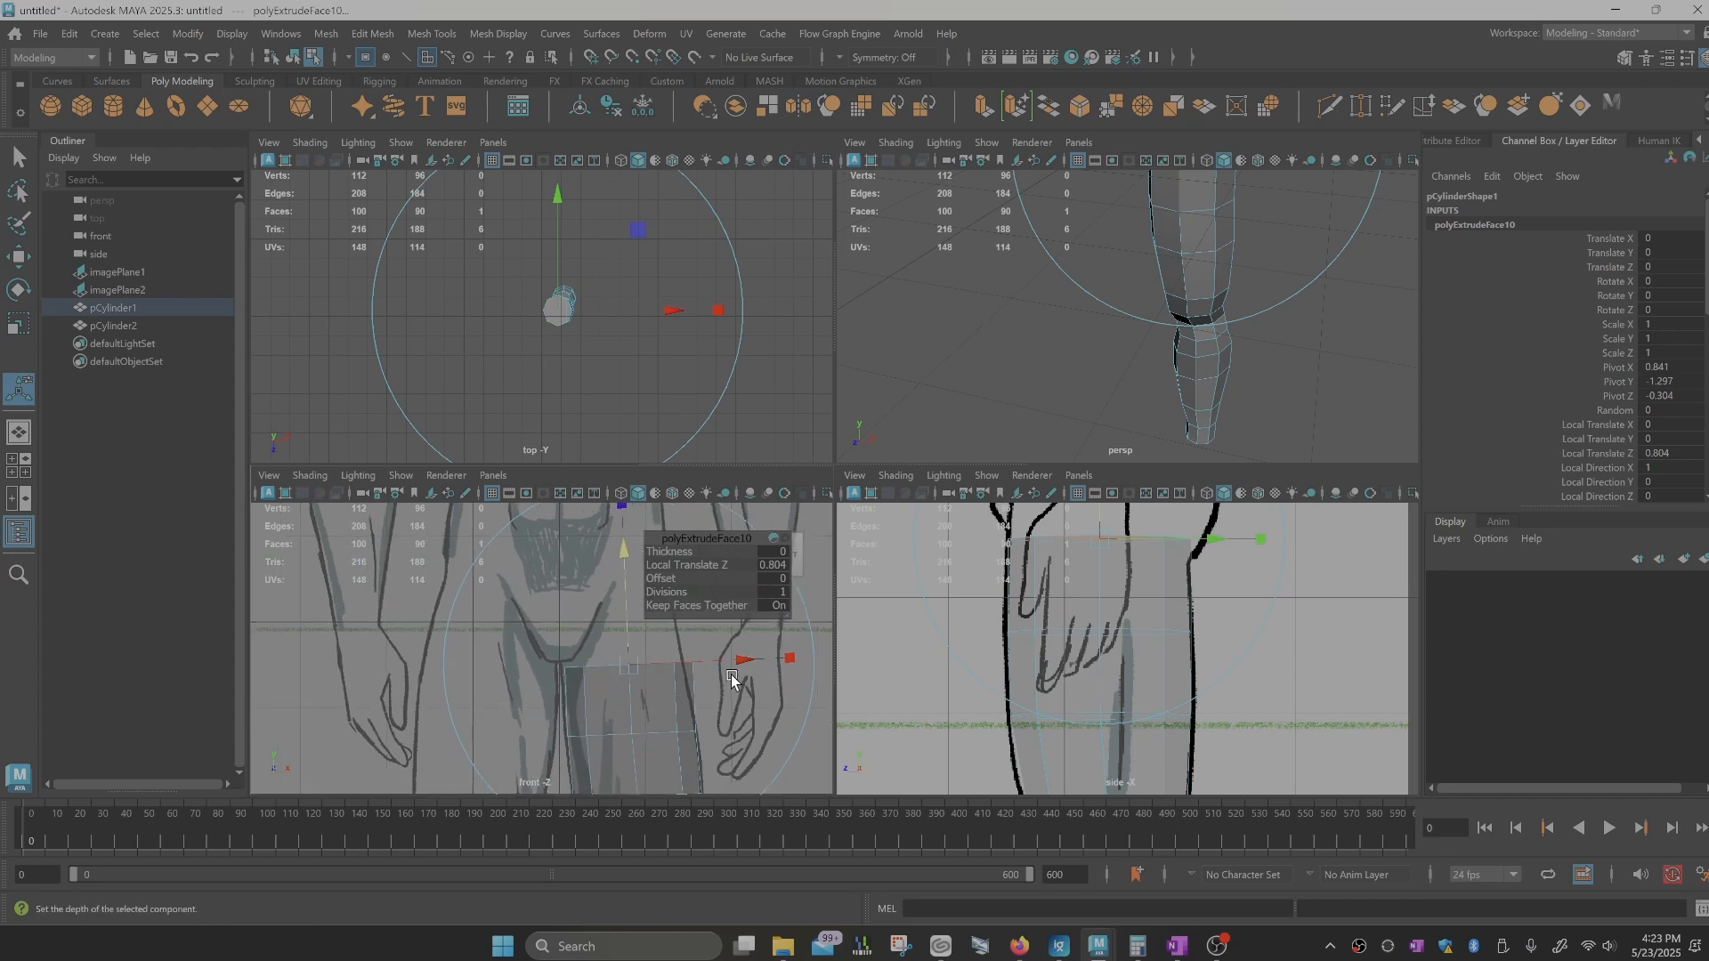
Step: Tilt the extruded top face about 14° upward toward the outer hip and shift it about 0.07 cm toward the inner leg
click(796, 663)
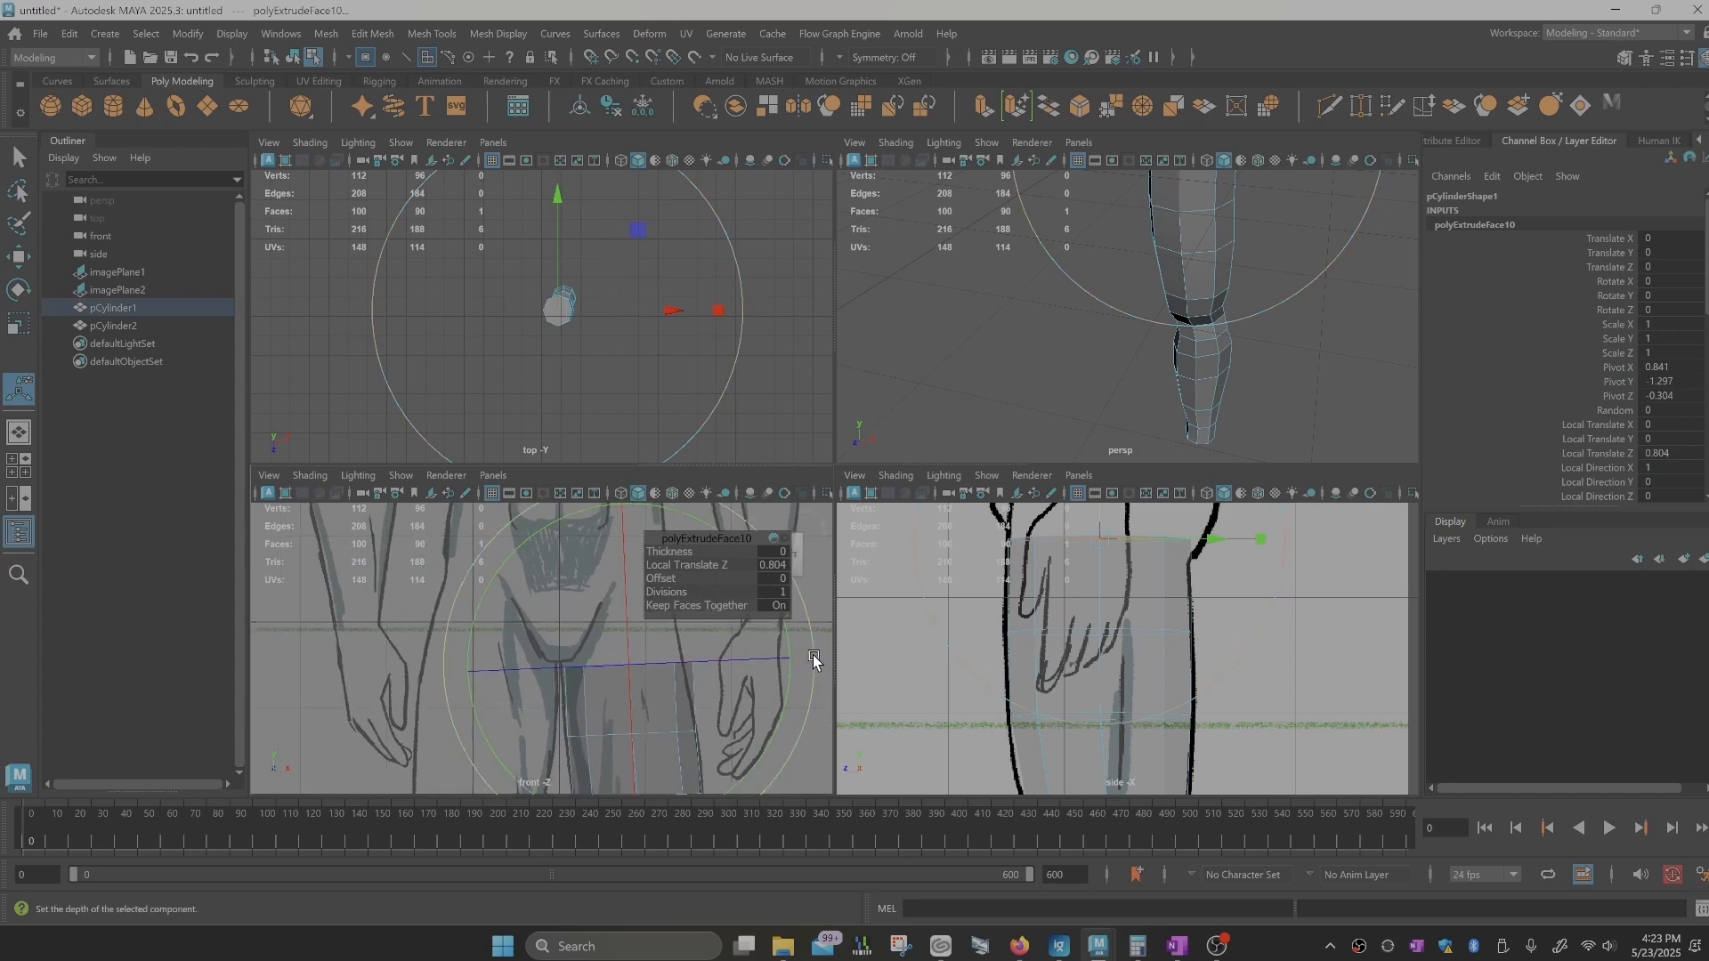
drag(787, 648, 780, 612)
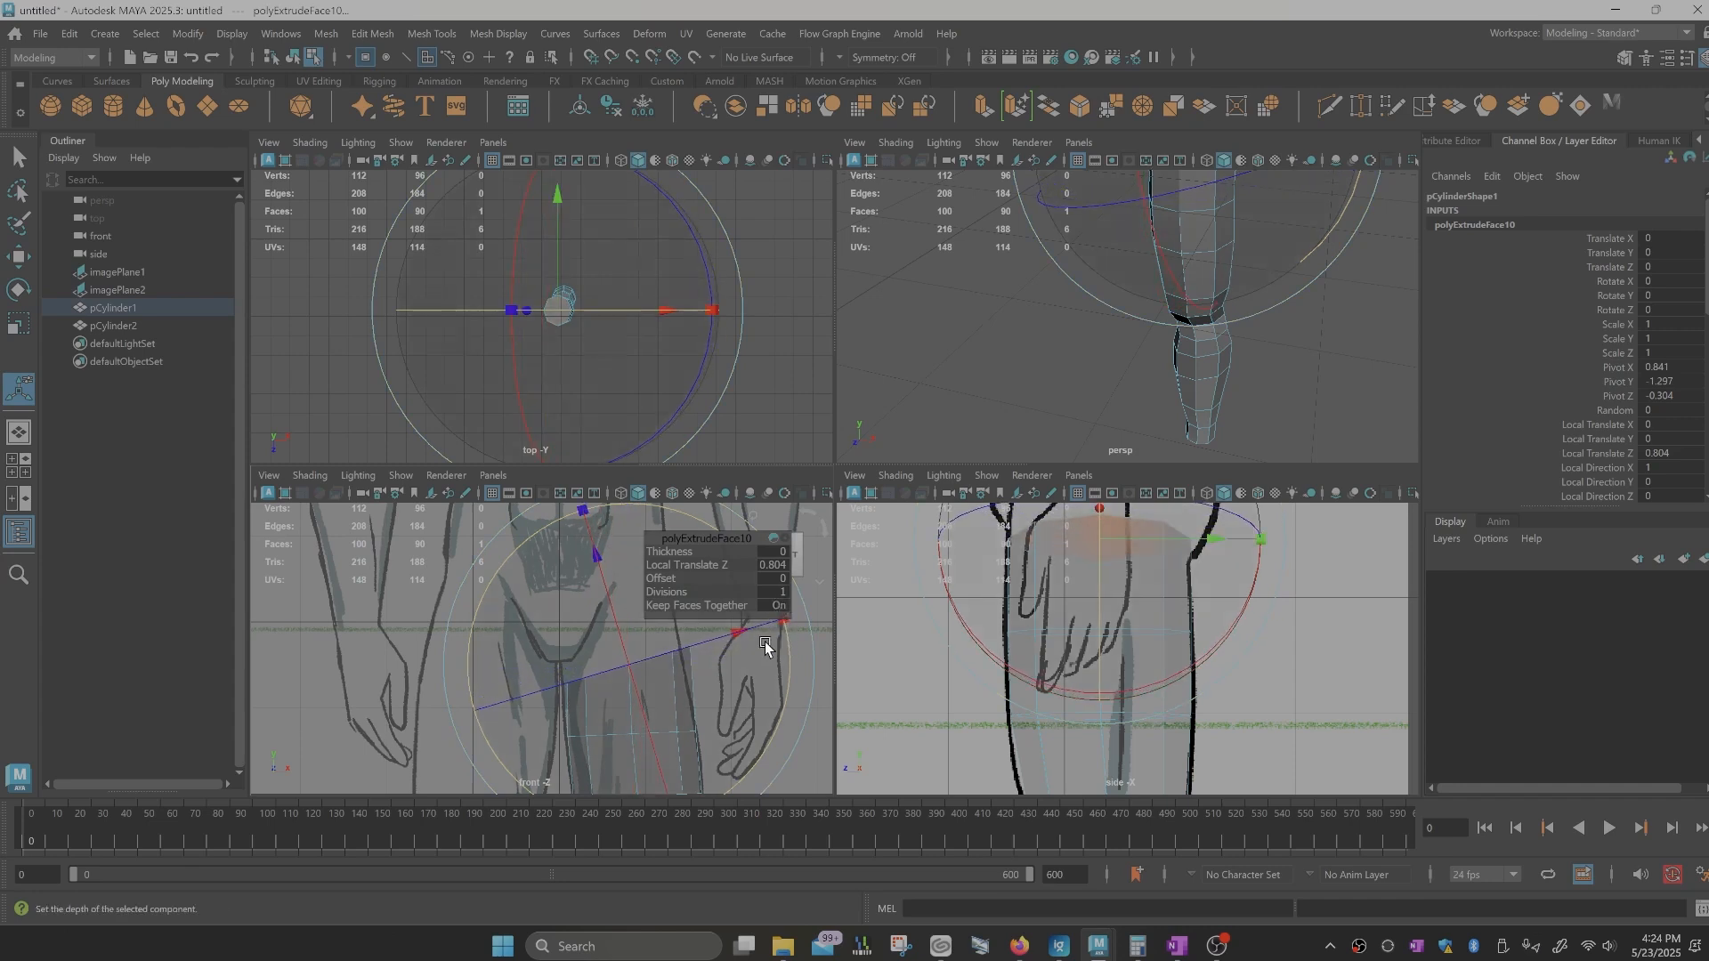
drag(725, 543, 623, 541)
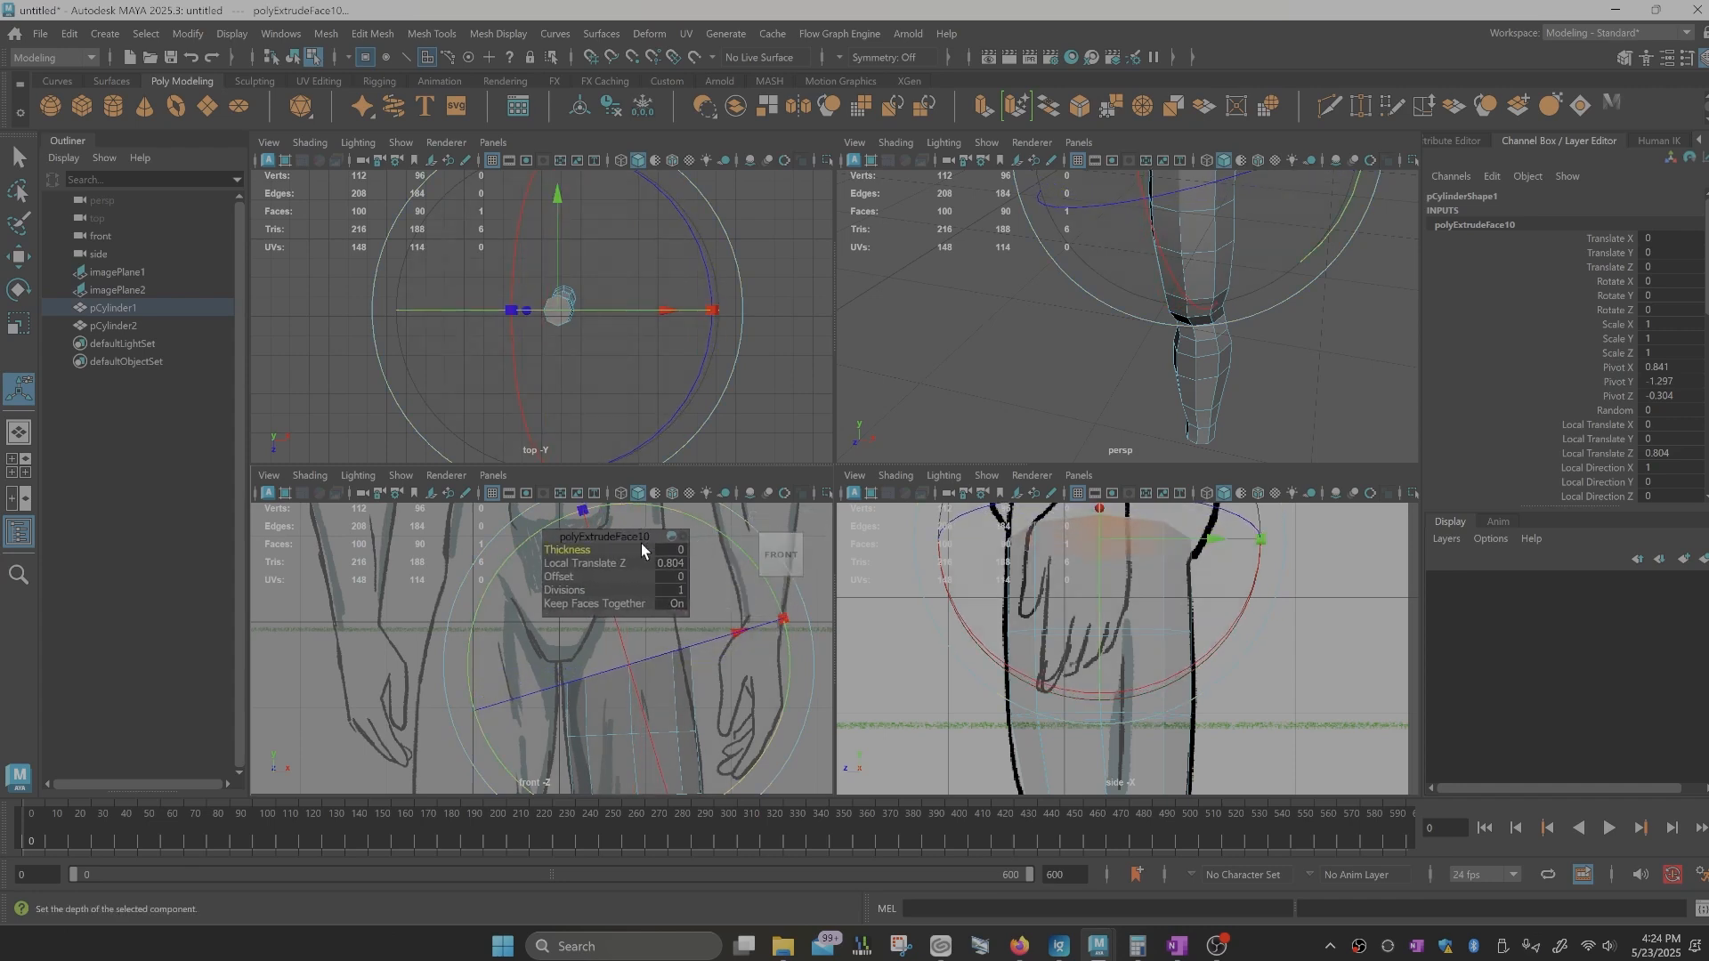
click(781, 625)
drag(781, 627, 728, 636)
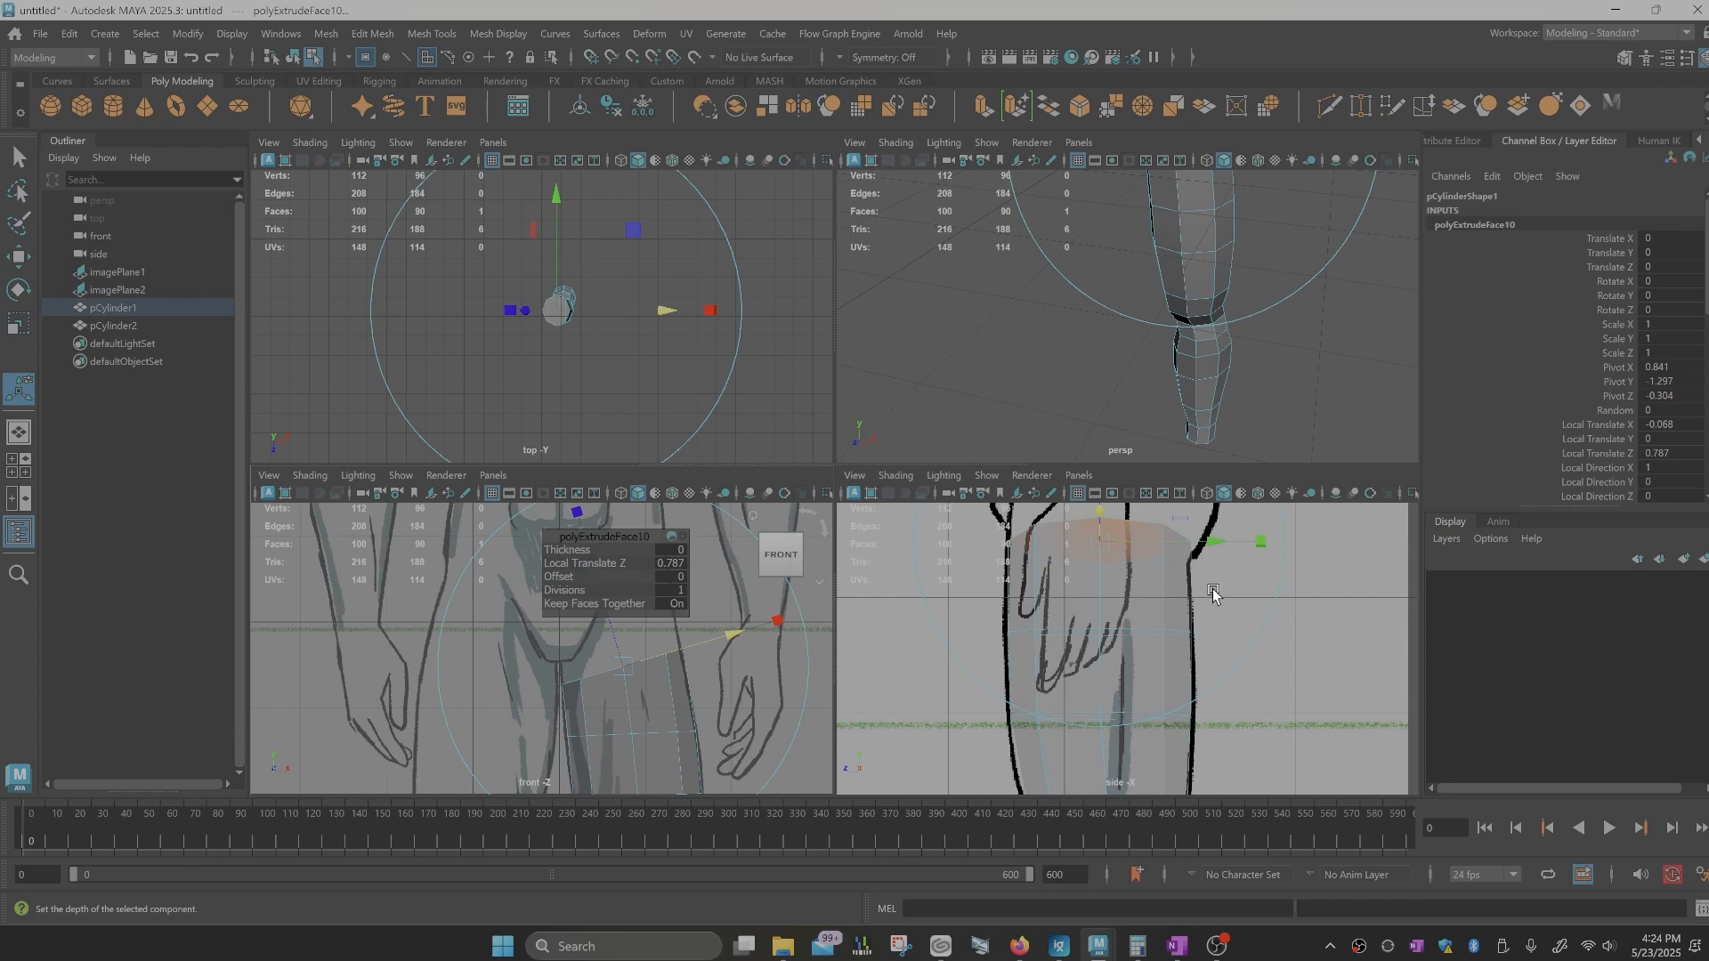
Step: Move the knee's edge loop forward in the side view so the back and front of the knee follow the reference outline
alt+middle_drag(1239, 594, 1196, 723)
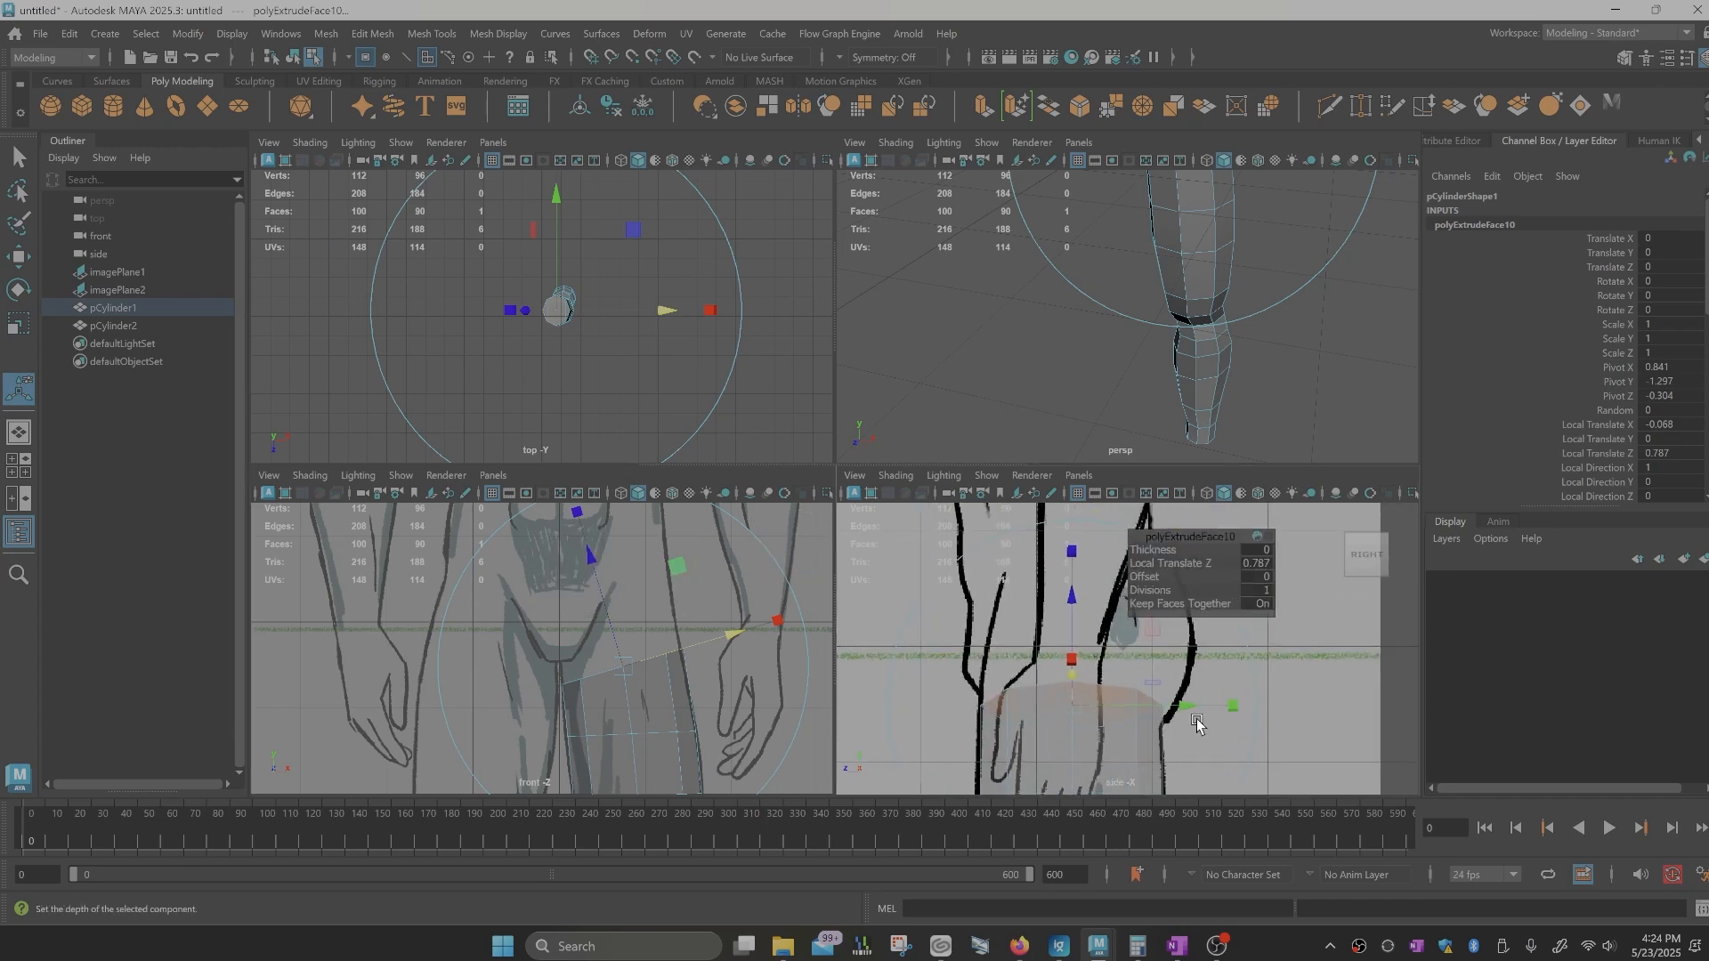
scroll(672, 670, down, 5)
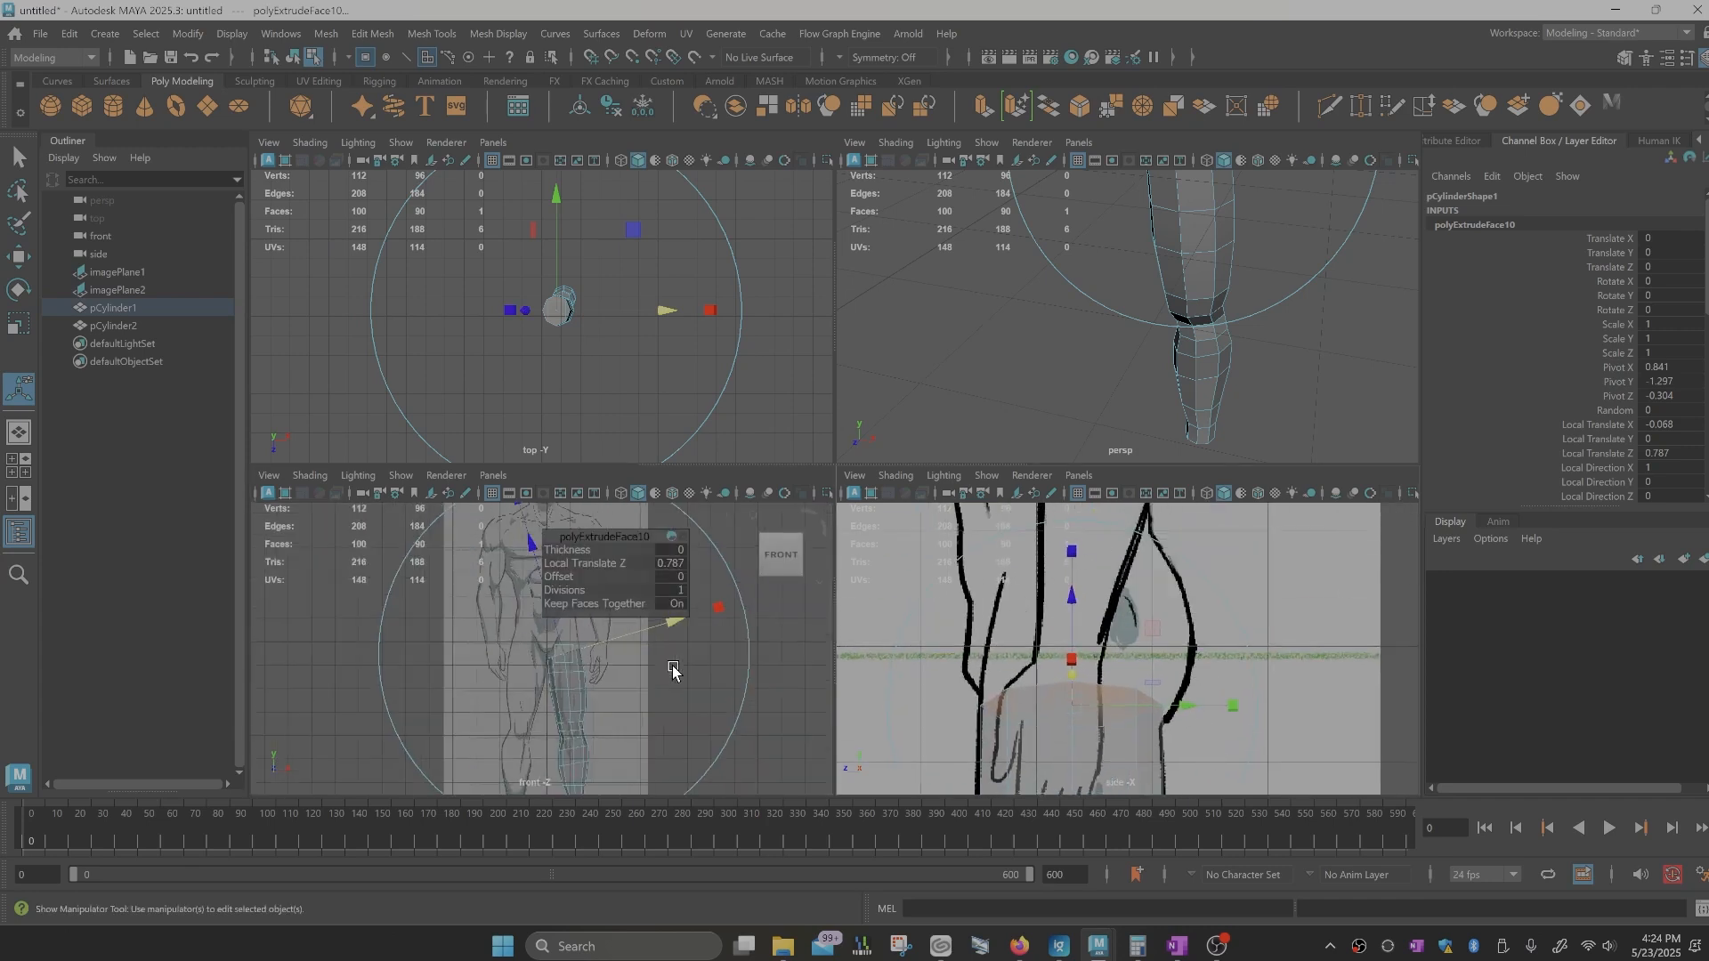
scroll(673, 670, down, 1)
alt+middle_drag(612, 729, 631, 673)
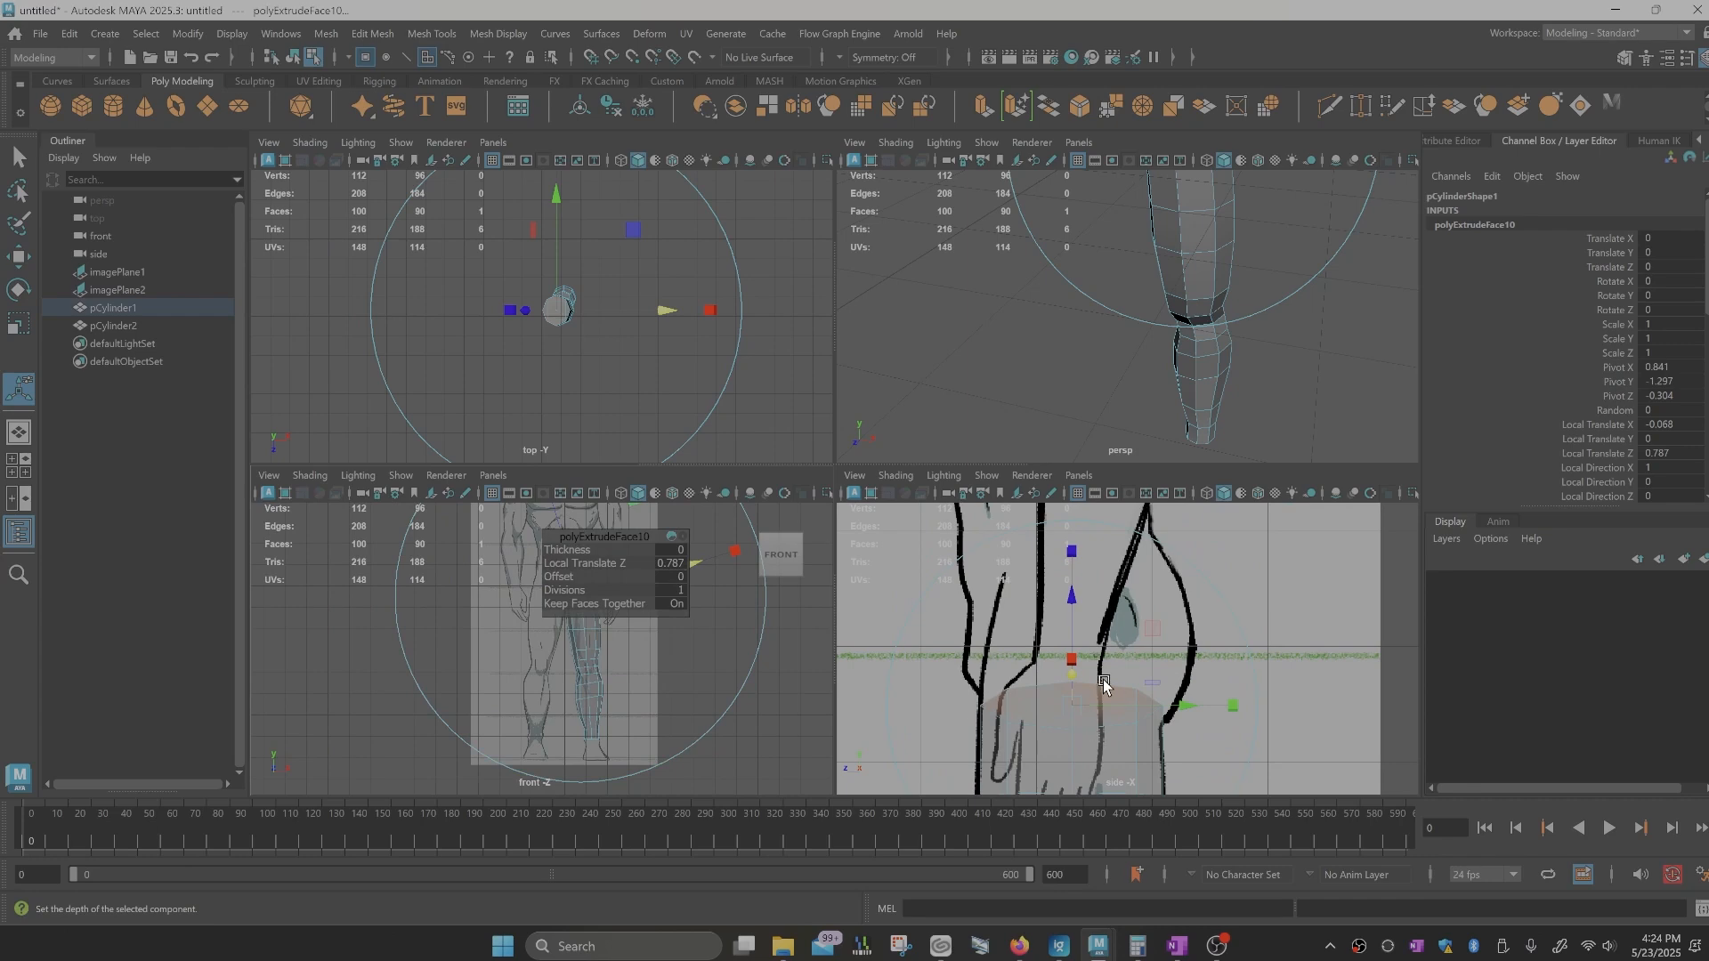
key(space)
alt+middle_drag(862, 645, 985, 470)
right_click(982, 499)
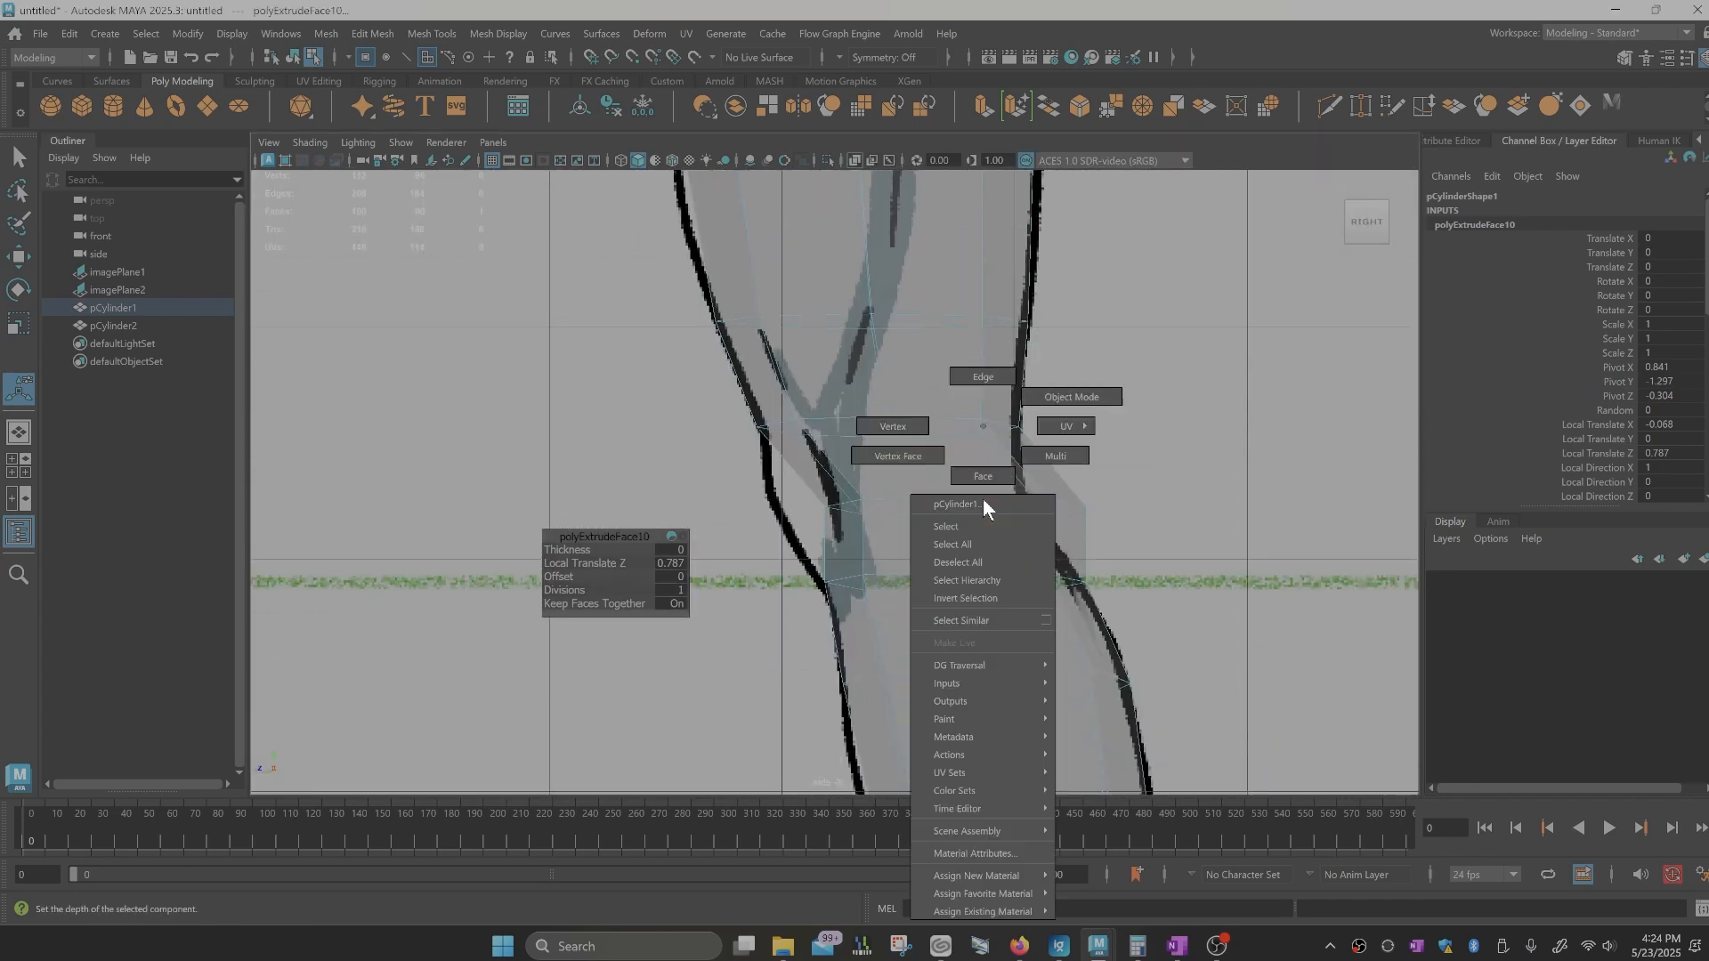
click(983, 376)
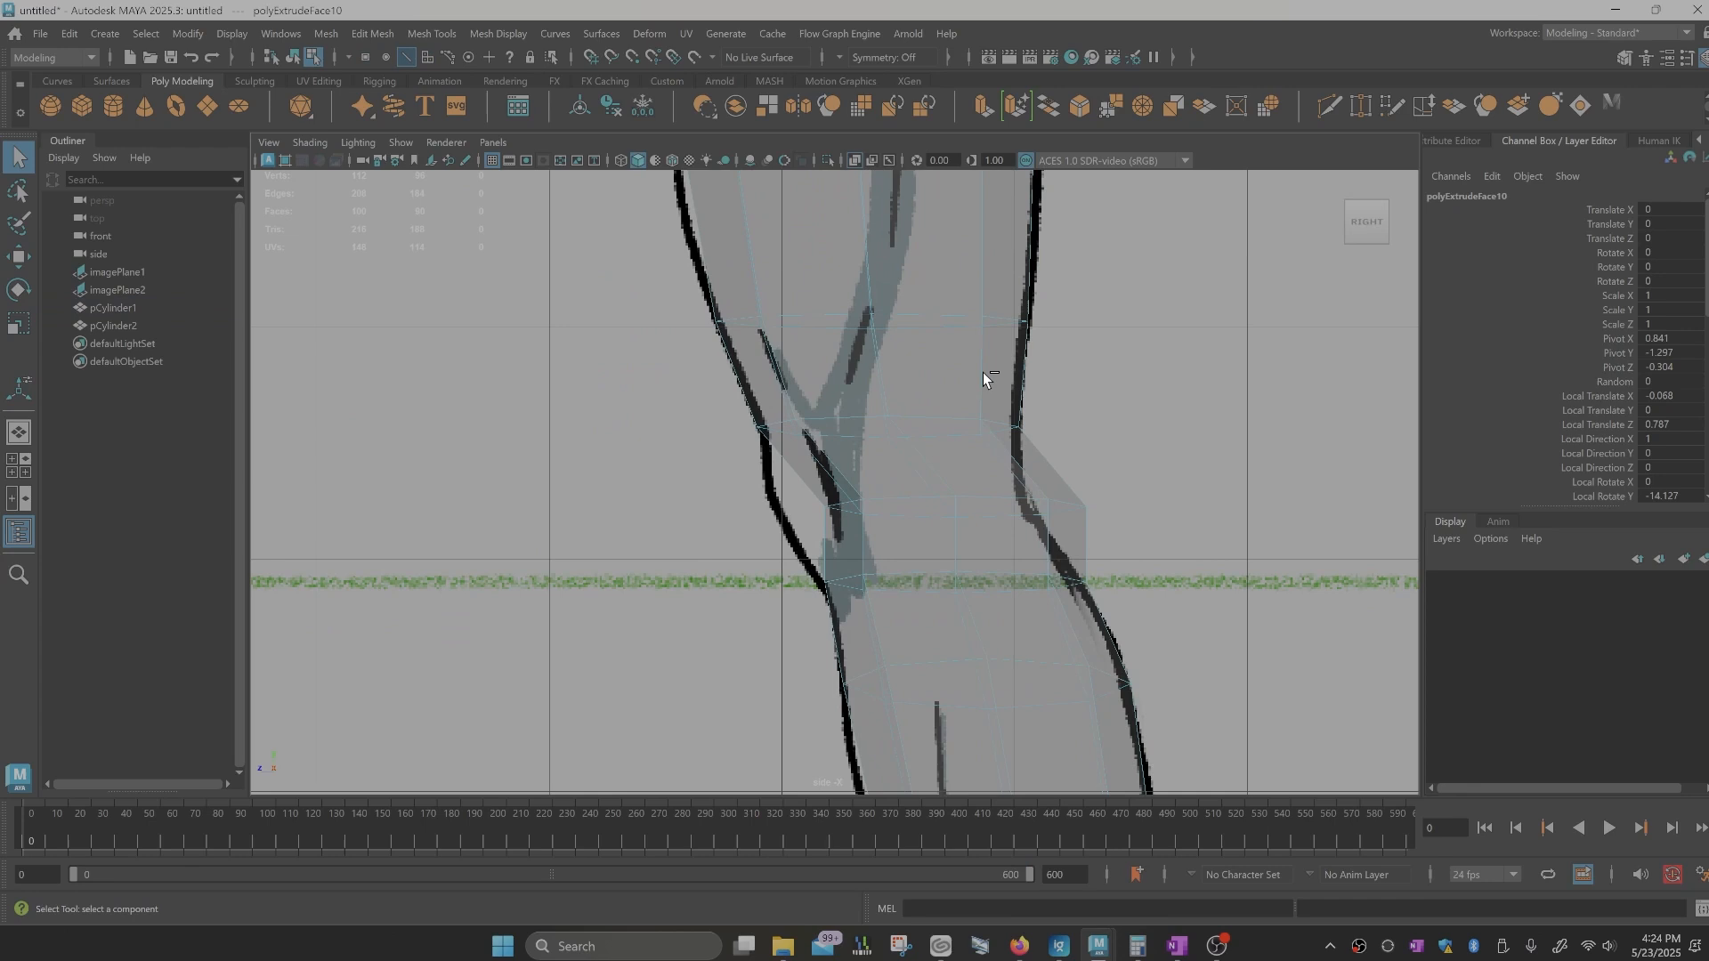
click(969, 495)
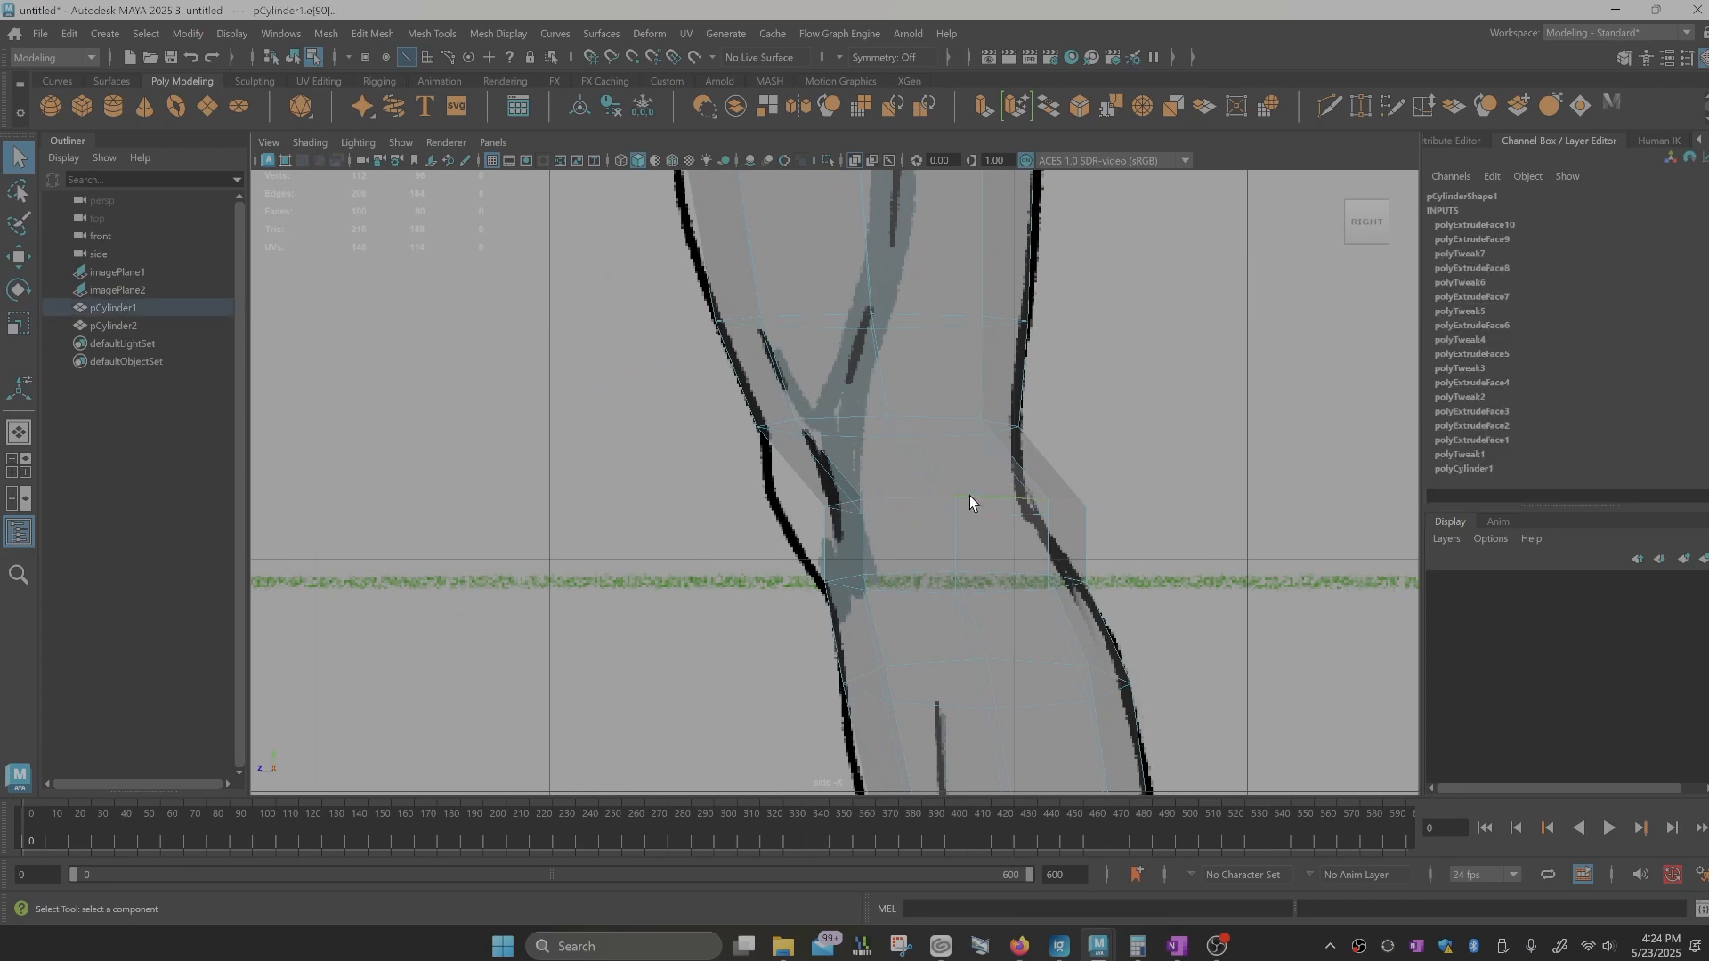
key(w)
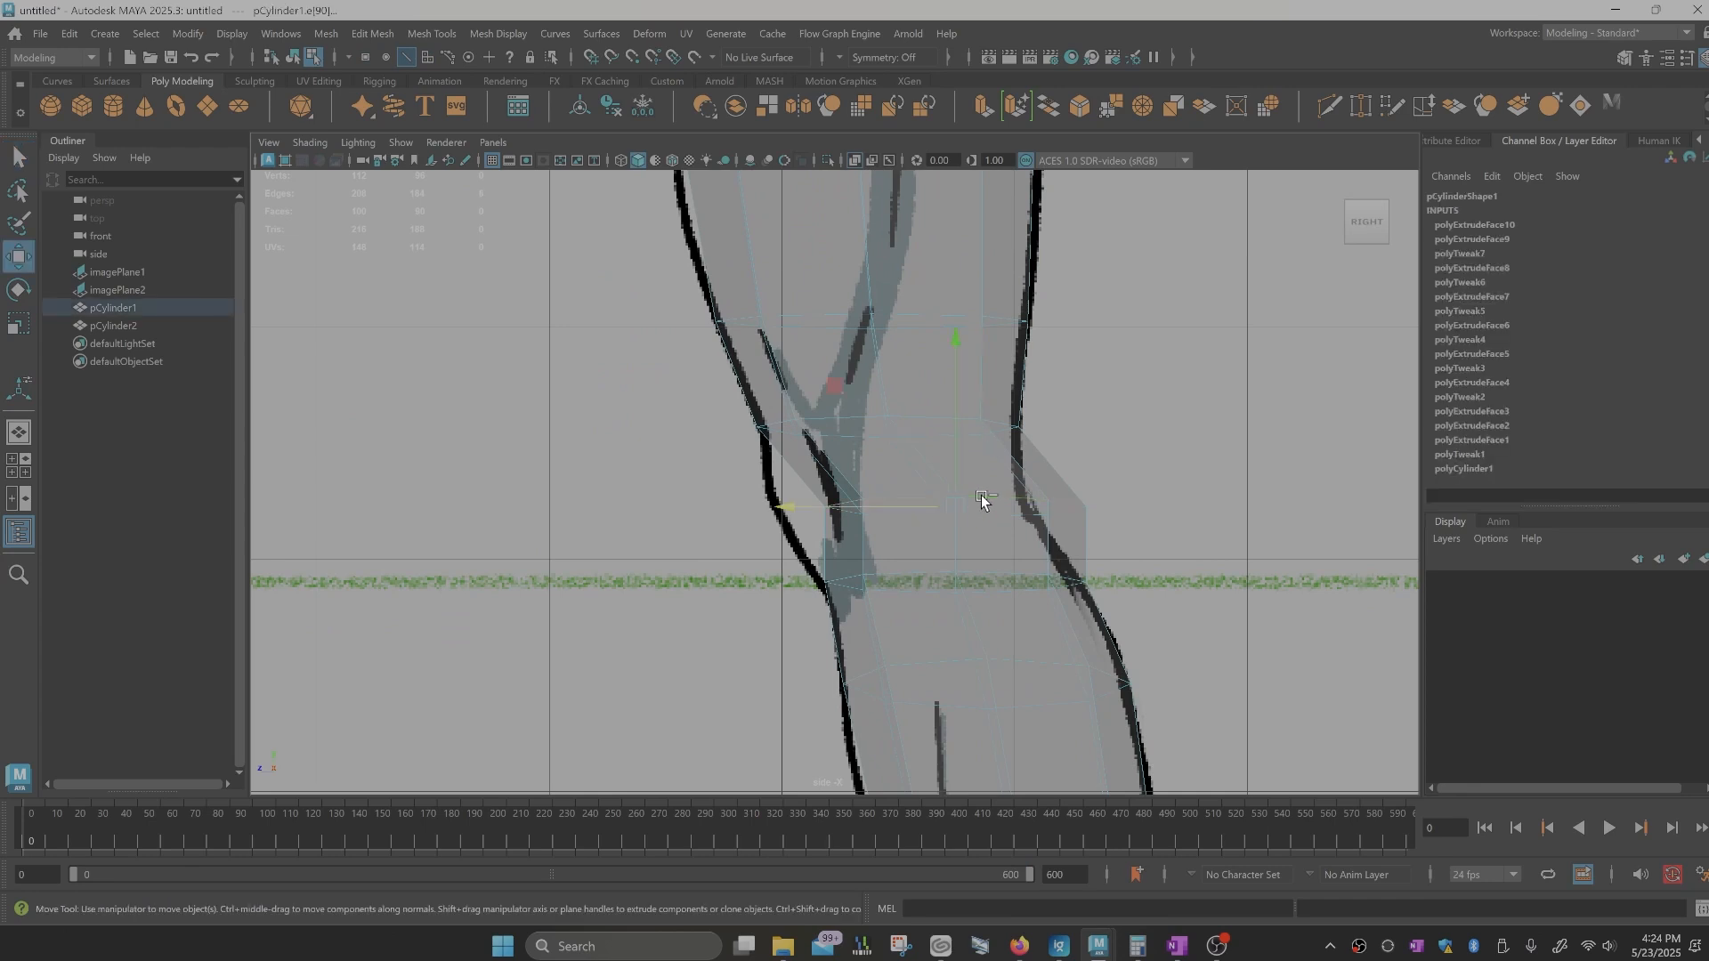
drag(984, 495, 733, 514)
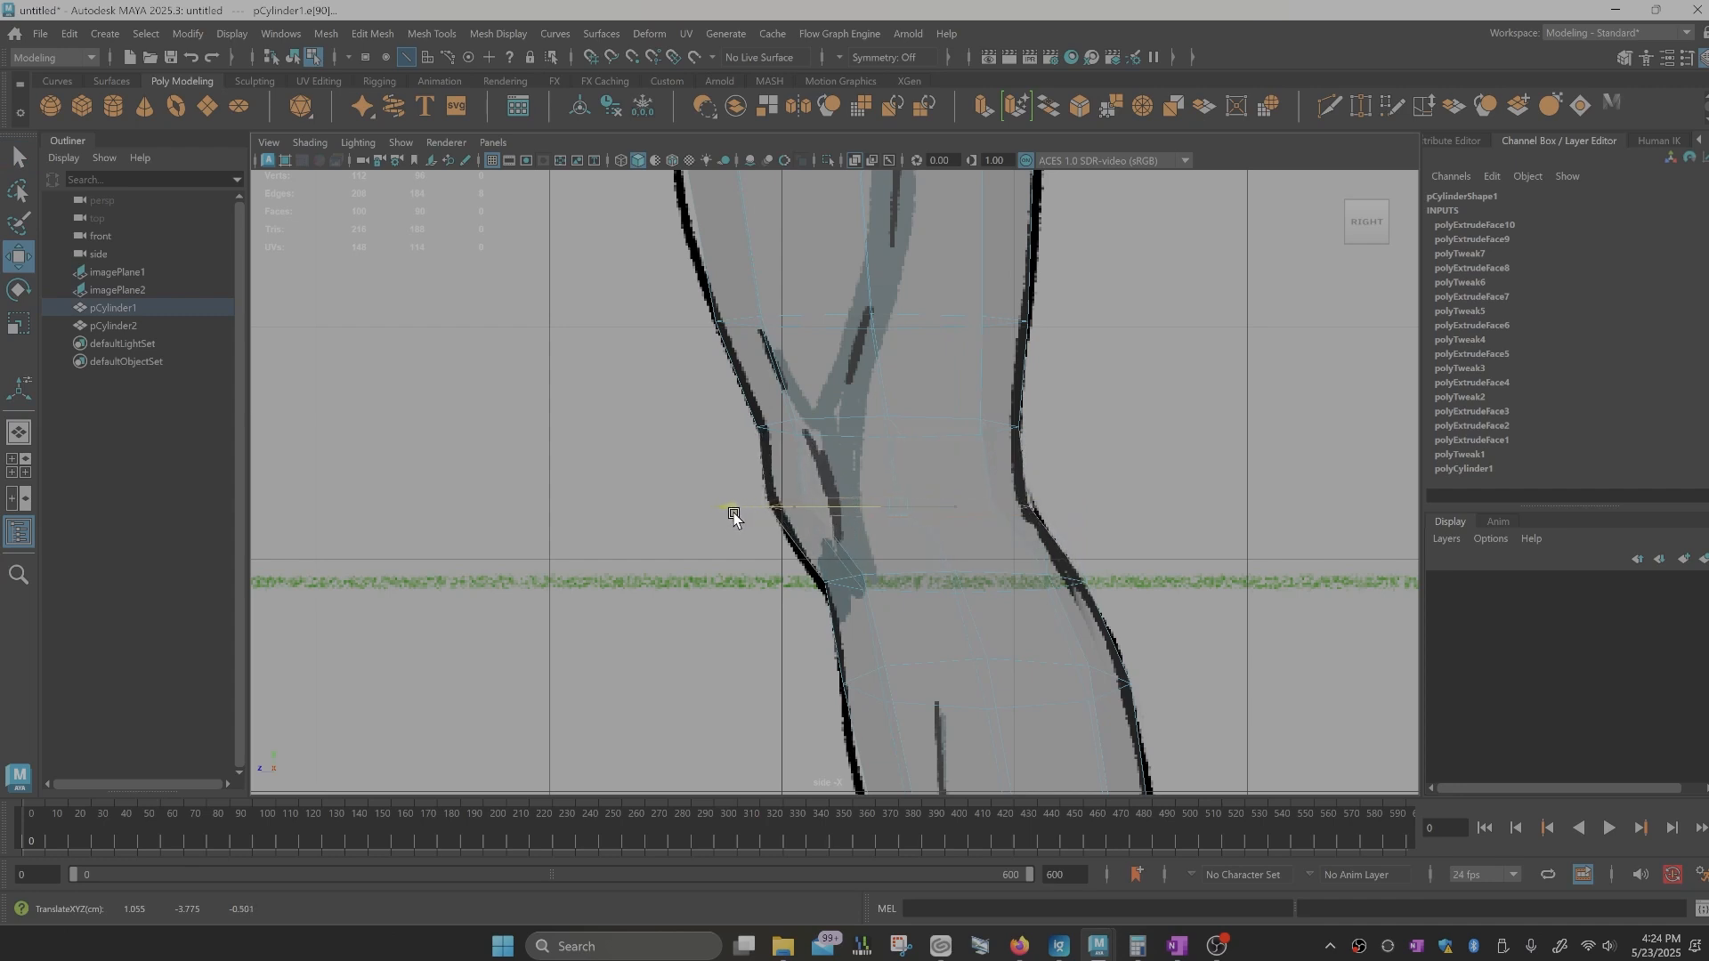
Step: Compare the leg's silhouette with the reference drawings in the side and front views
alt+middle_drag(980, 674, 967, 415)
scroll(966, 415, down, 5)
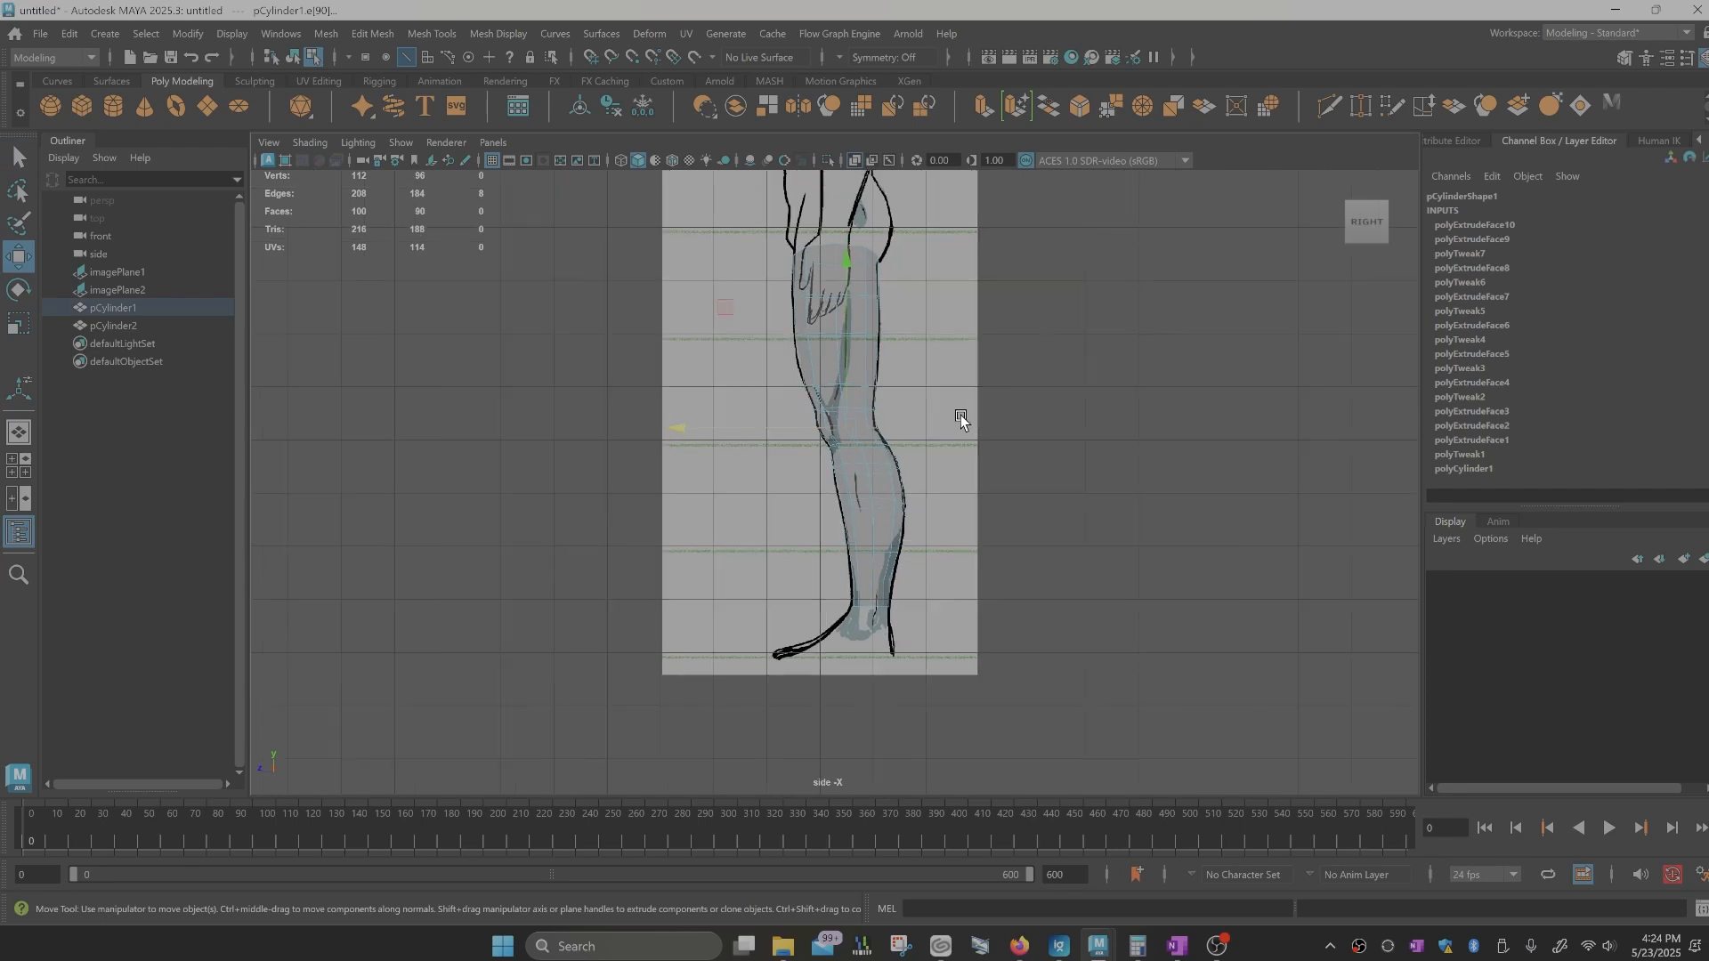
scroll(961, 418, up, 2)
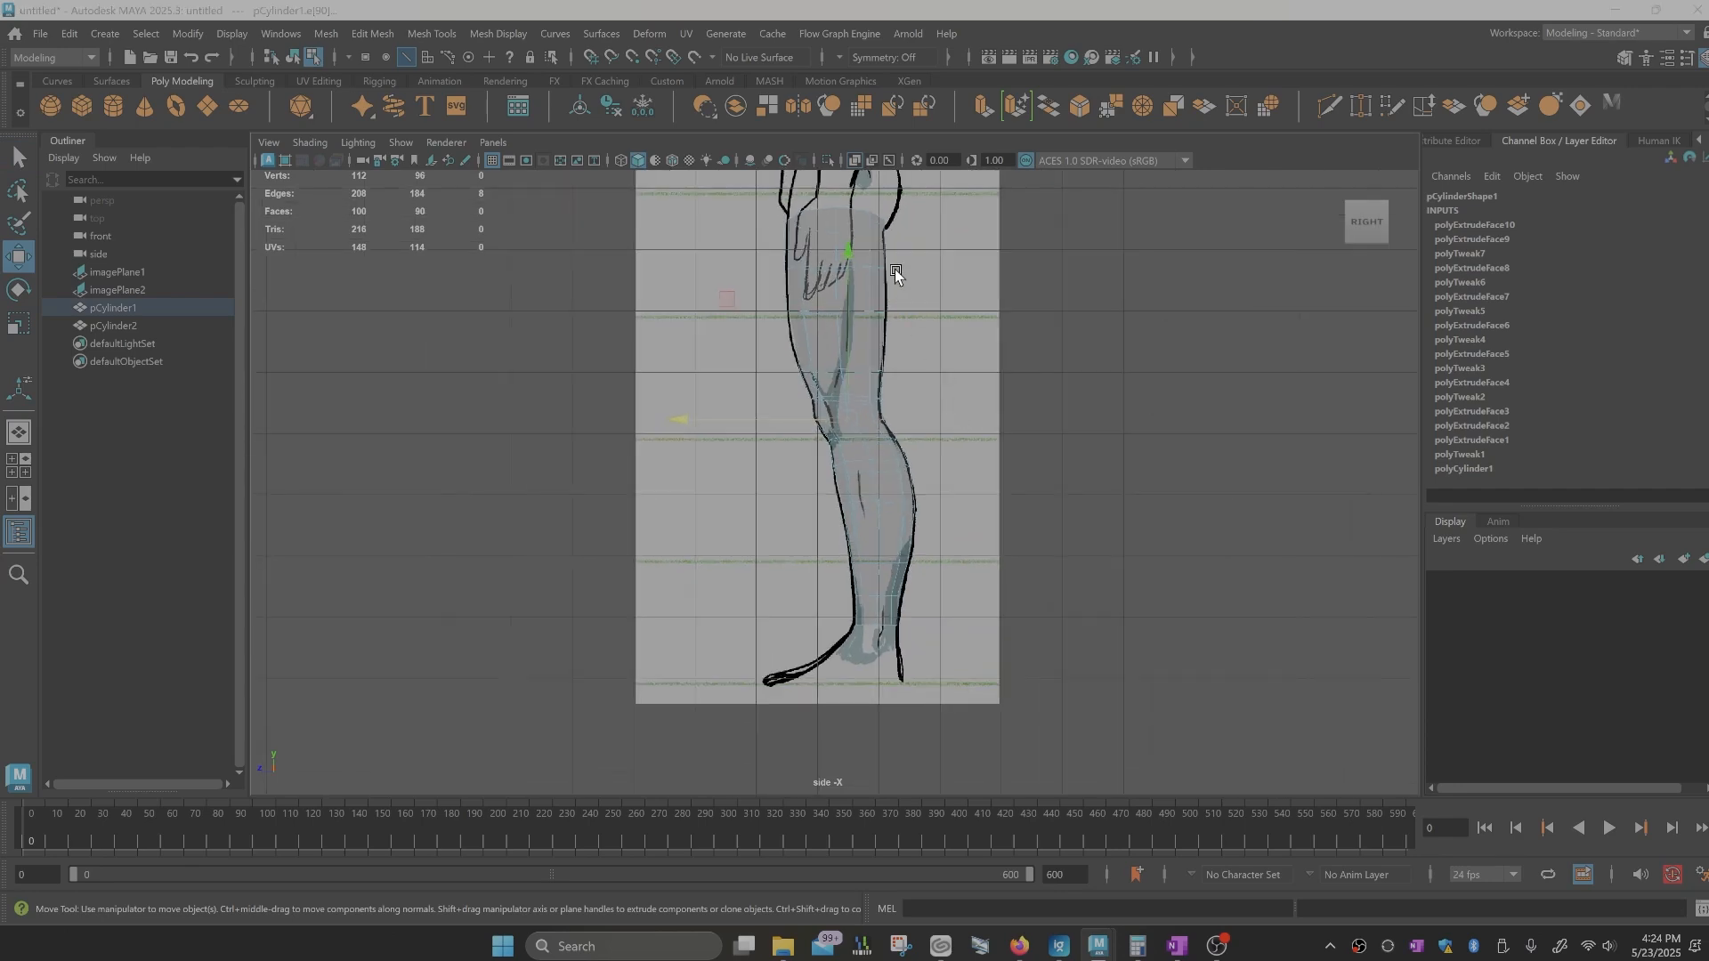
key(space)
key(space)
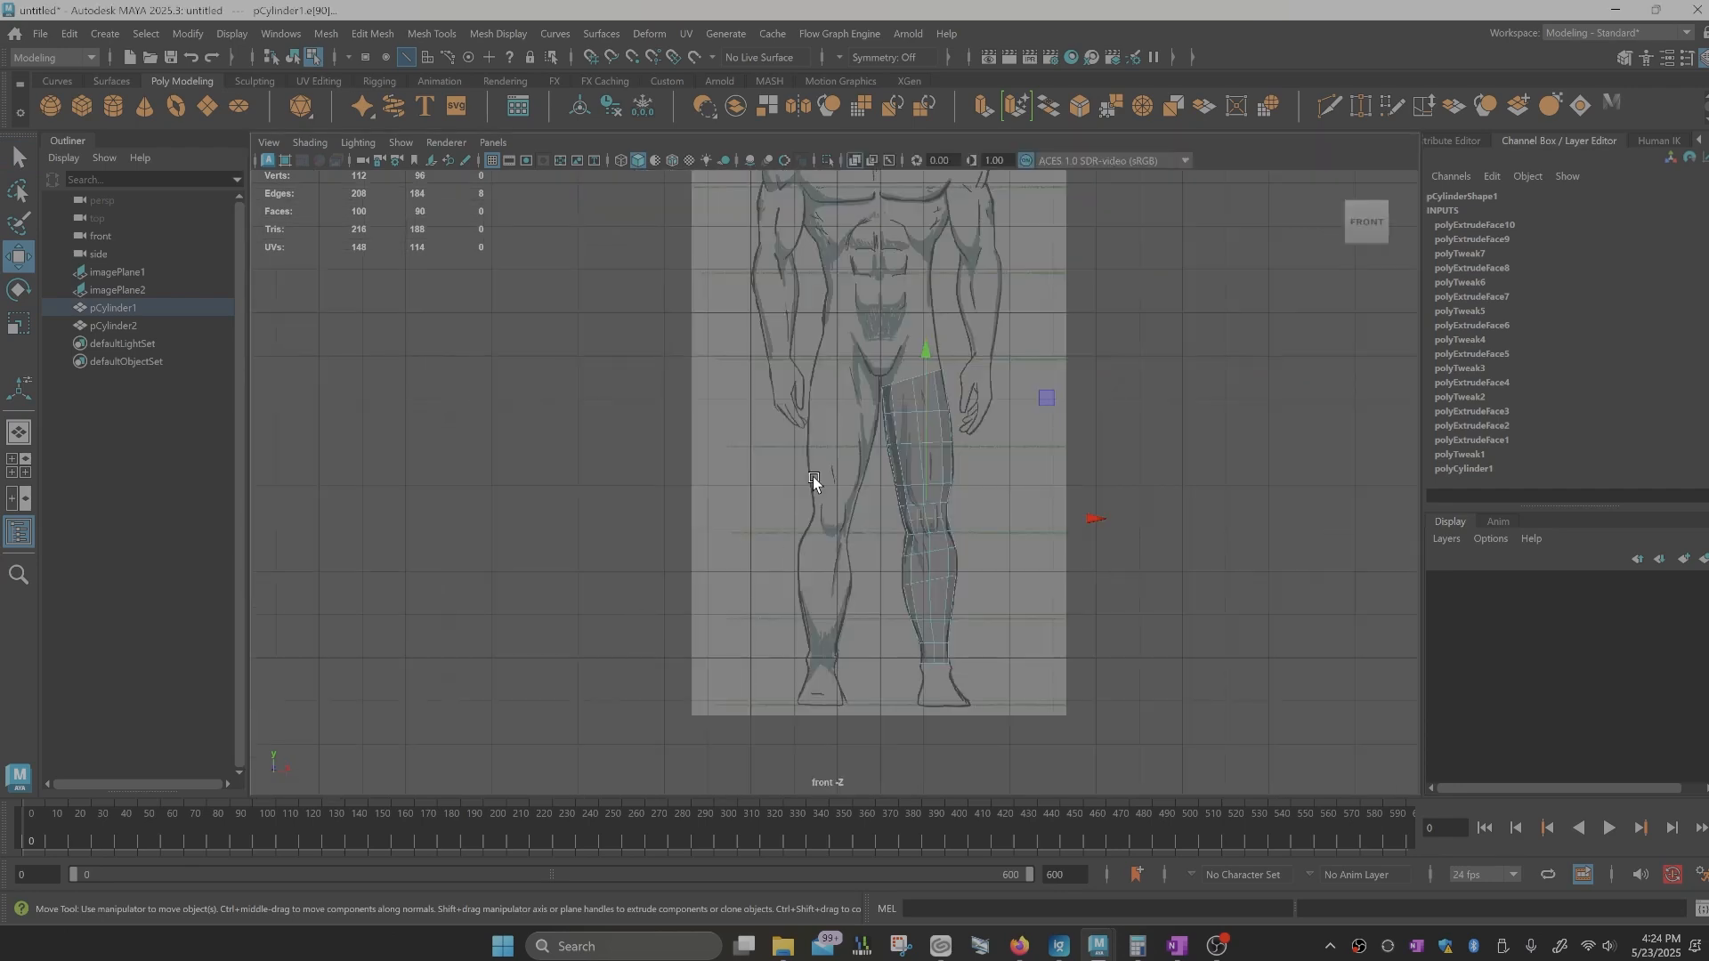
scroll(780, 577, down, 1)
scroll(776, 580, up, 5)
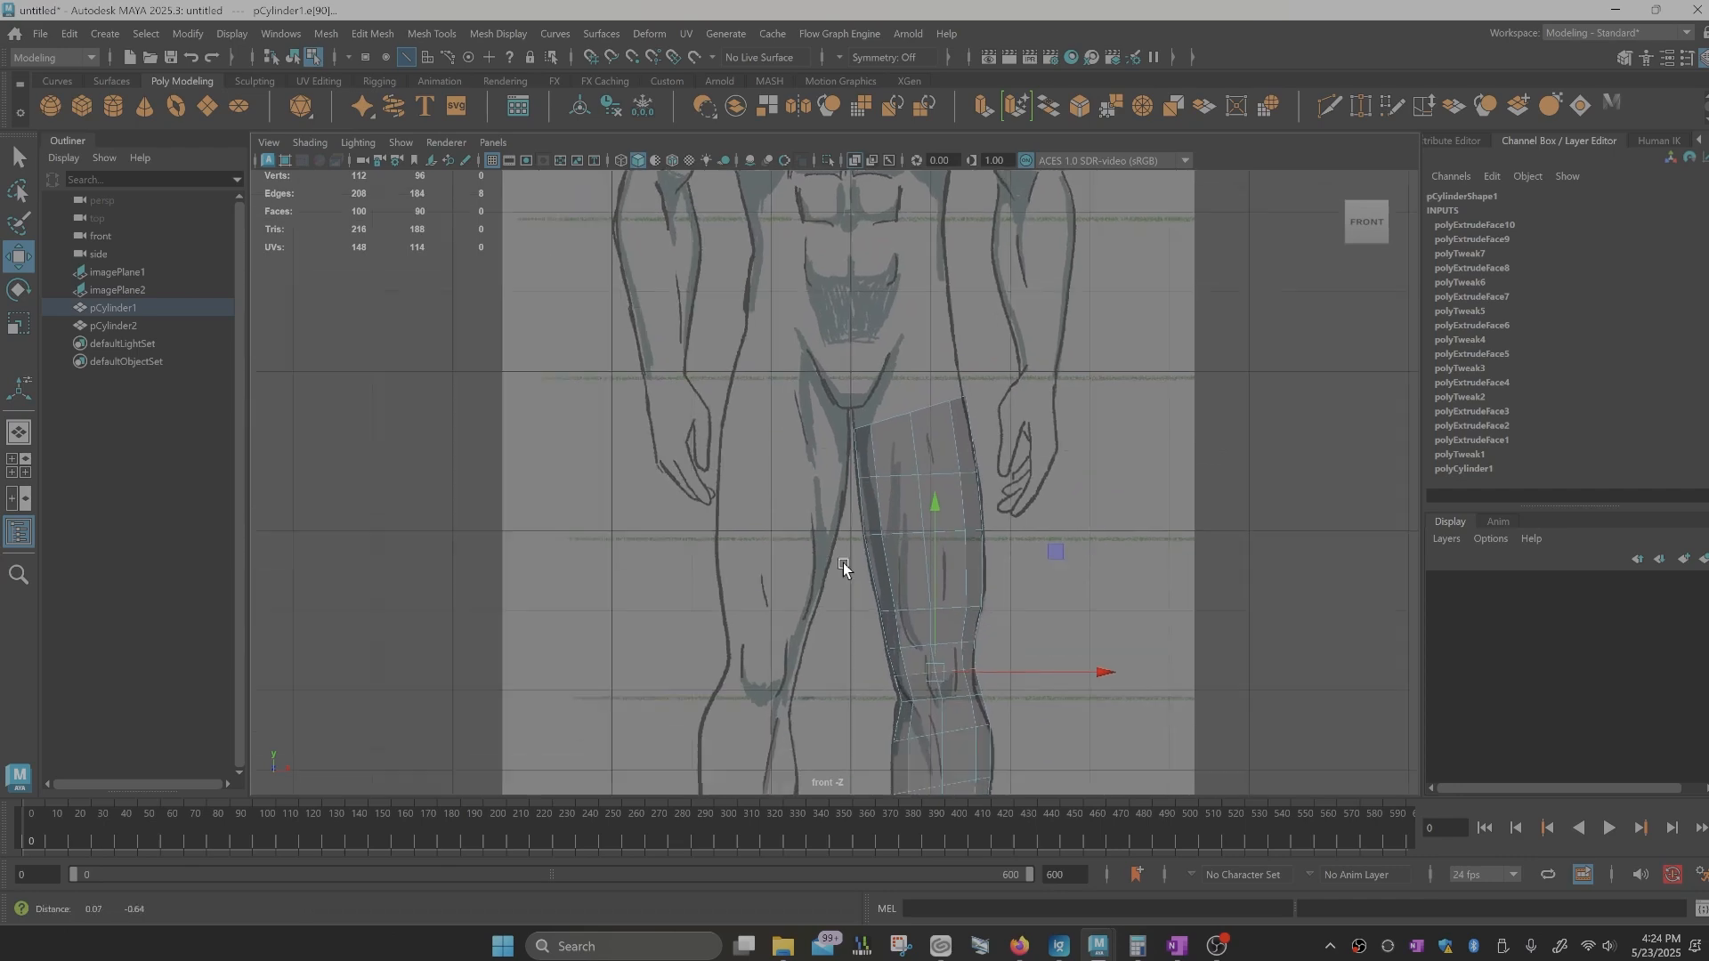
Step: Adjust the outer and middle vertices of the upper calf in the front view to fit the reference outline
alt+middle_drag(842, 563, 828, 333)
scroll(820, 472, up, 5)
alt+middle_drag(833, 517, 774, 431)
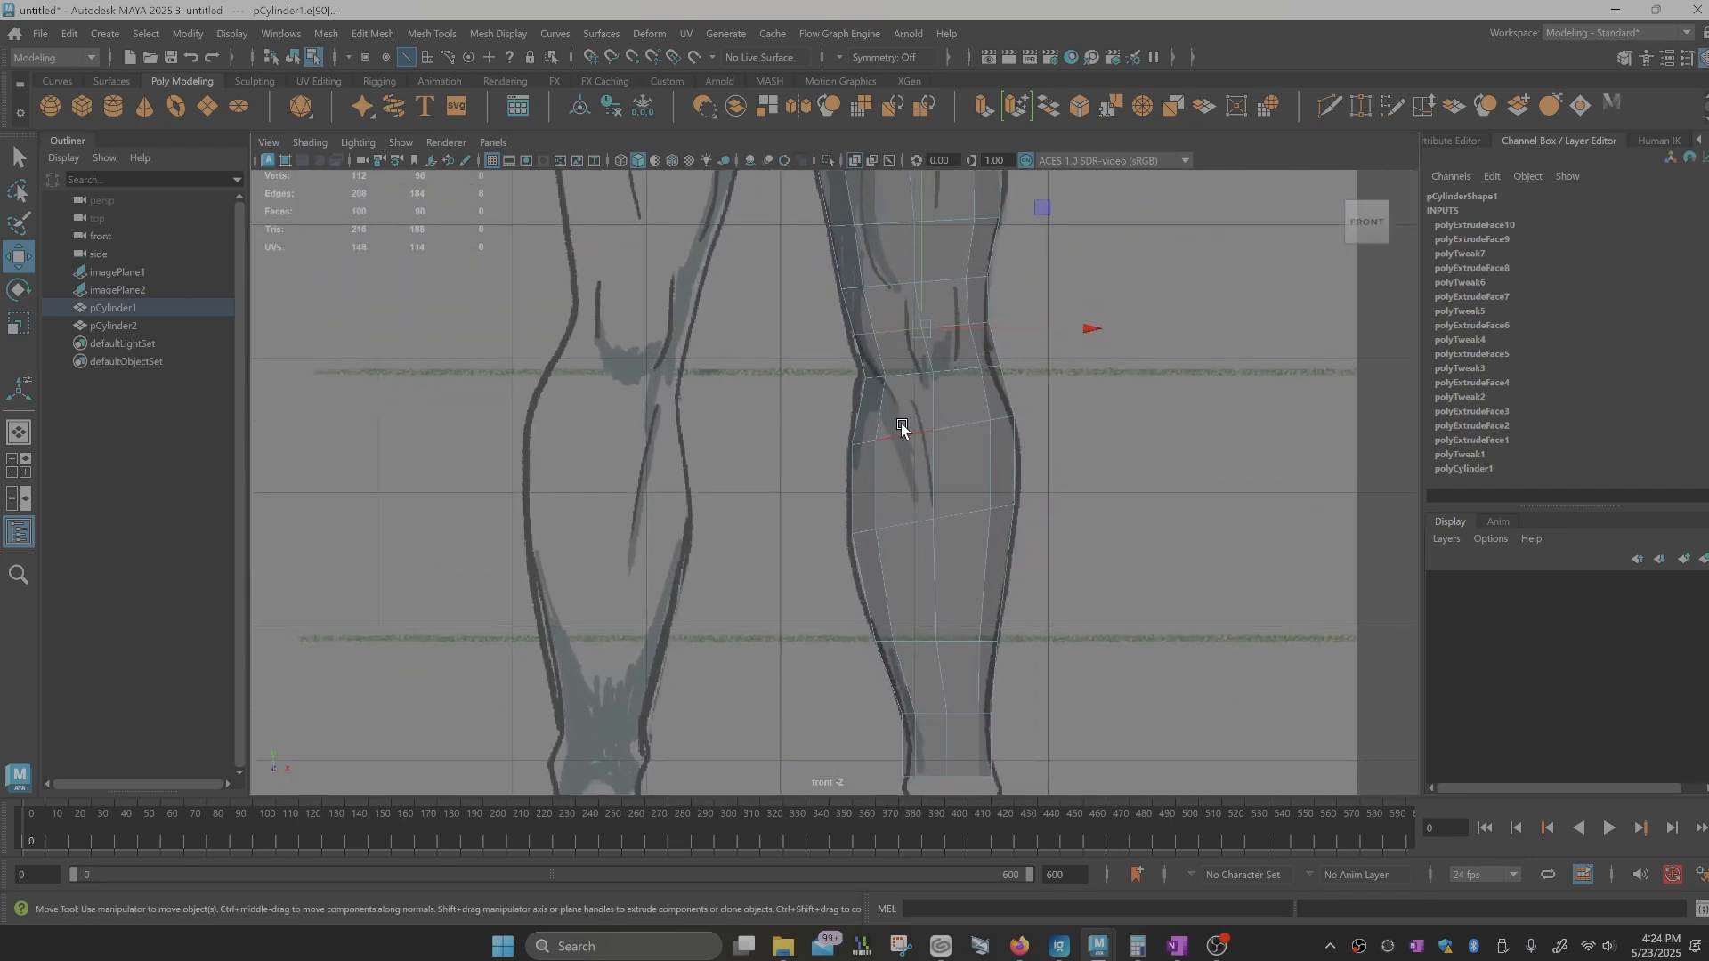
key(ctrl+space)
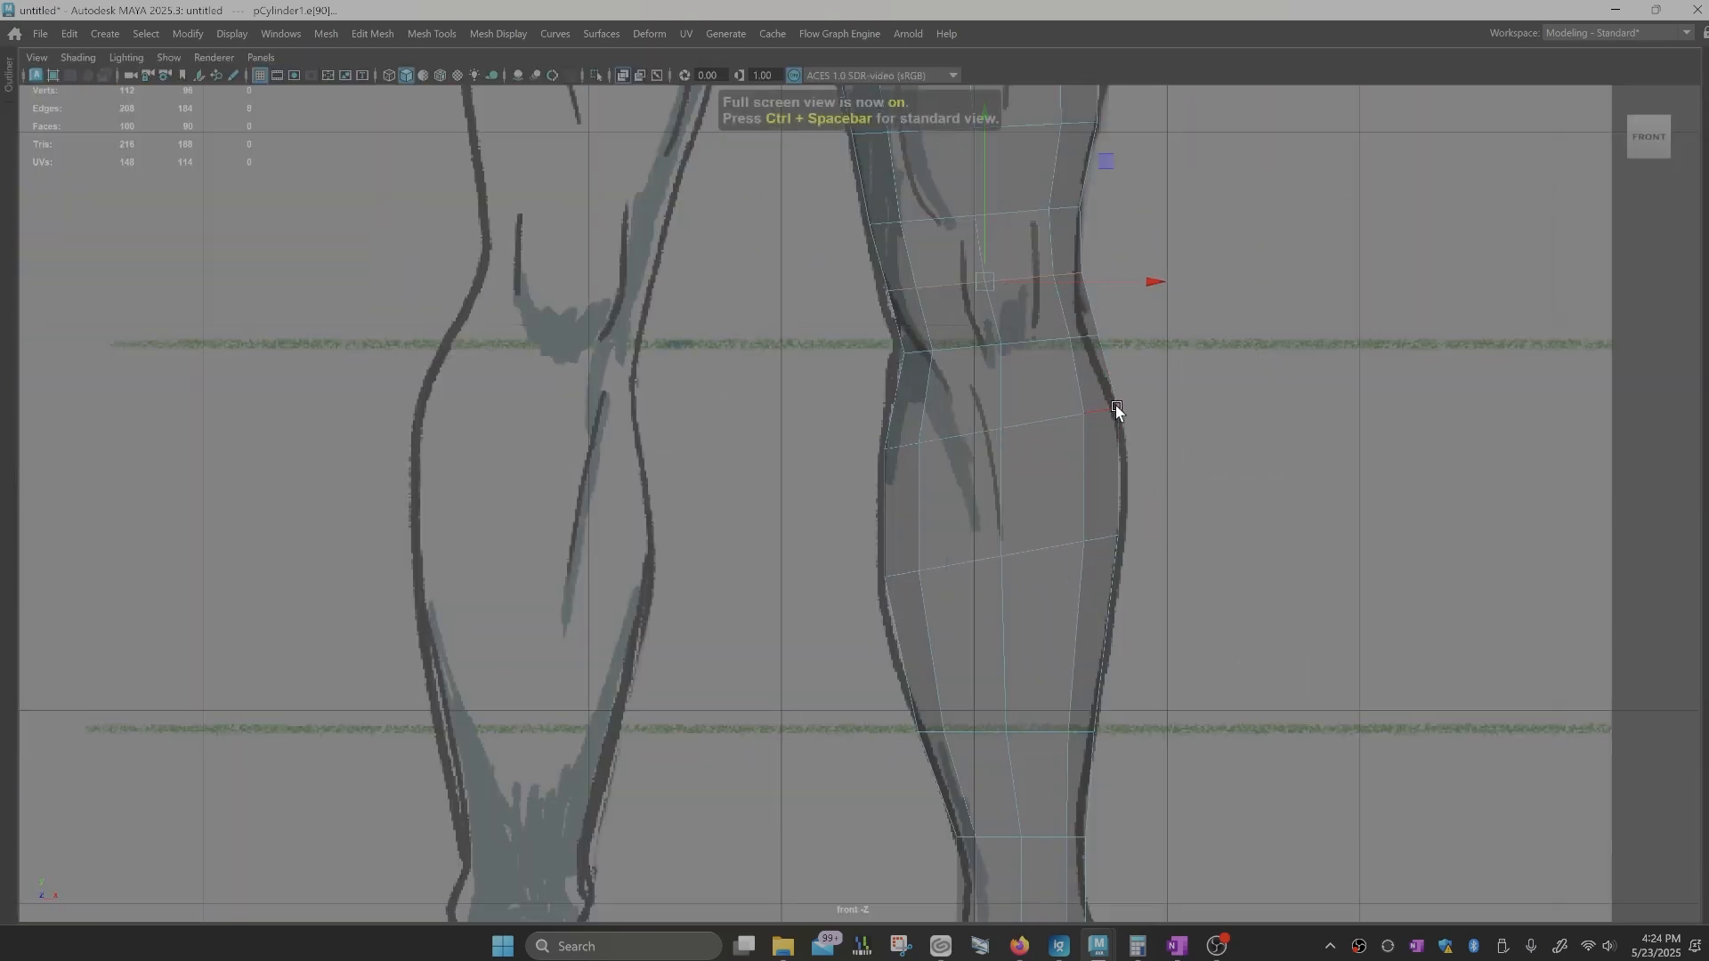
right_drag(1116, 407, 1039, 404)
drag(1155, 382, 1109, 420)
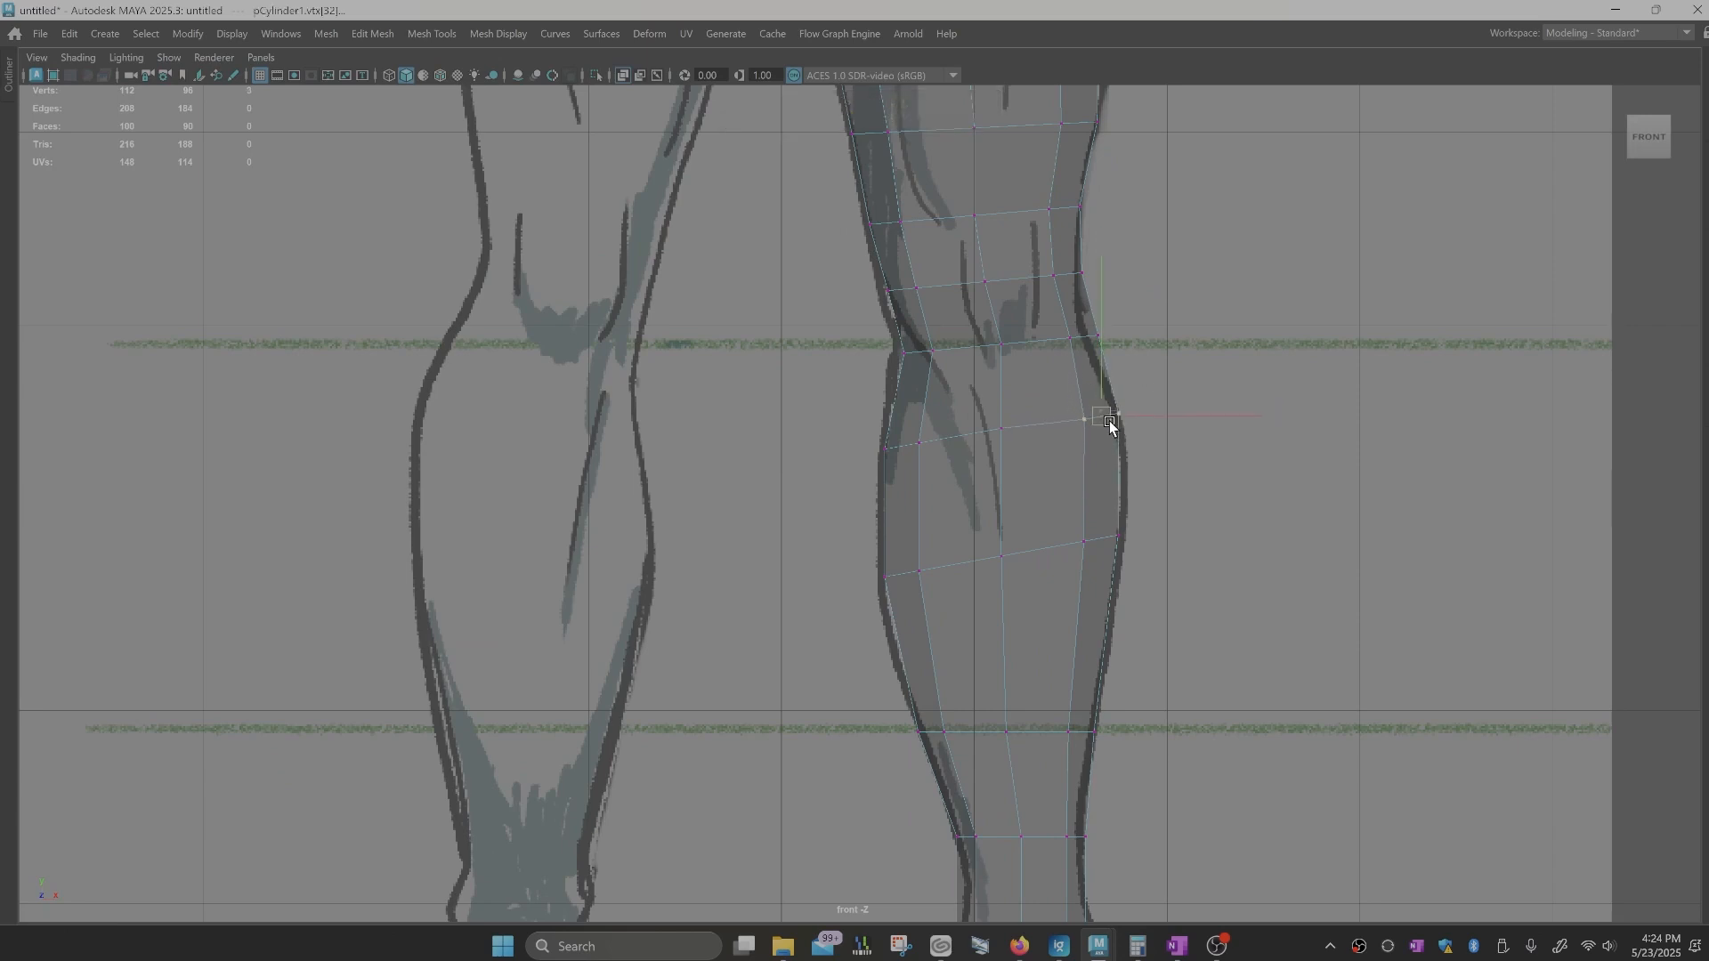
click(999, 431)
drag(995, 430, 995, 433)
mouse_move(1138, 555)
mouse_down()
mouse_move(1042, 505)
mouse_move(1120, 536)
mouse_up()
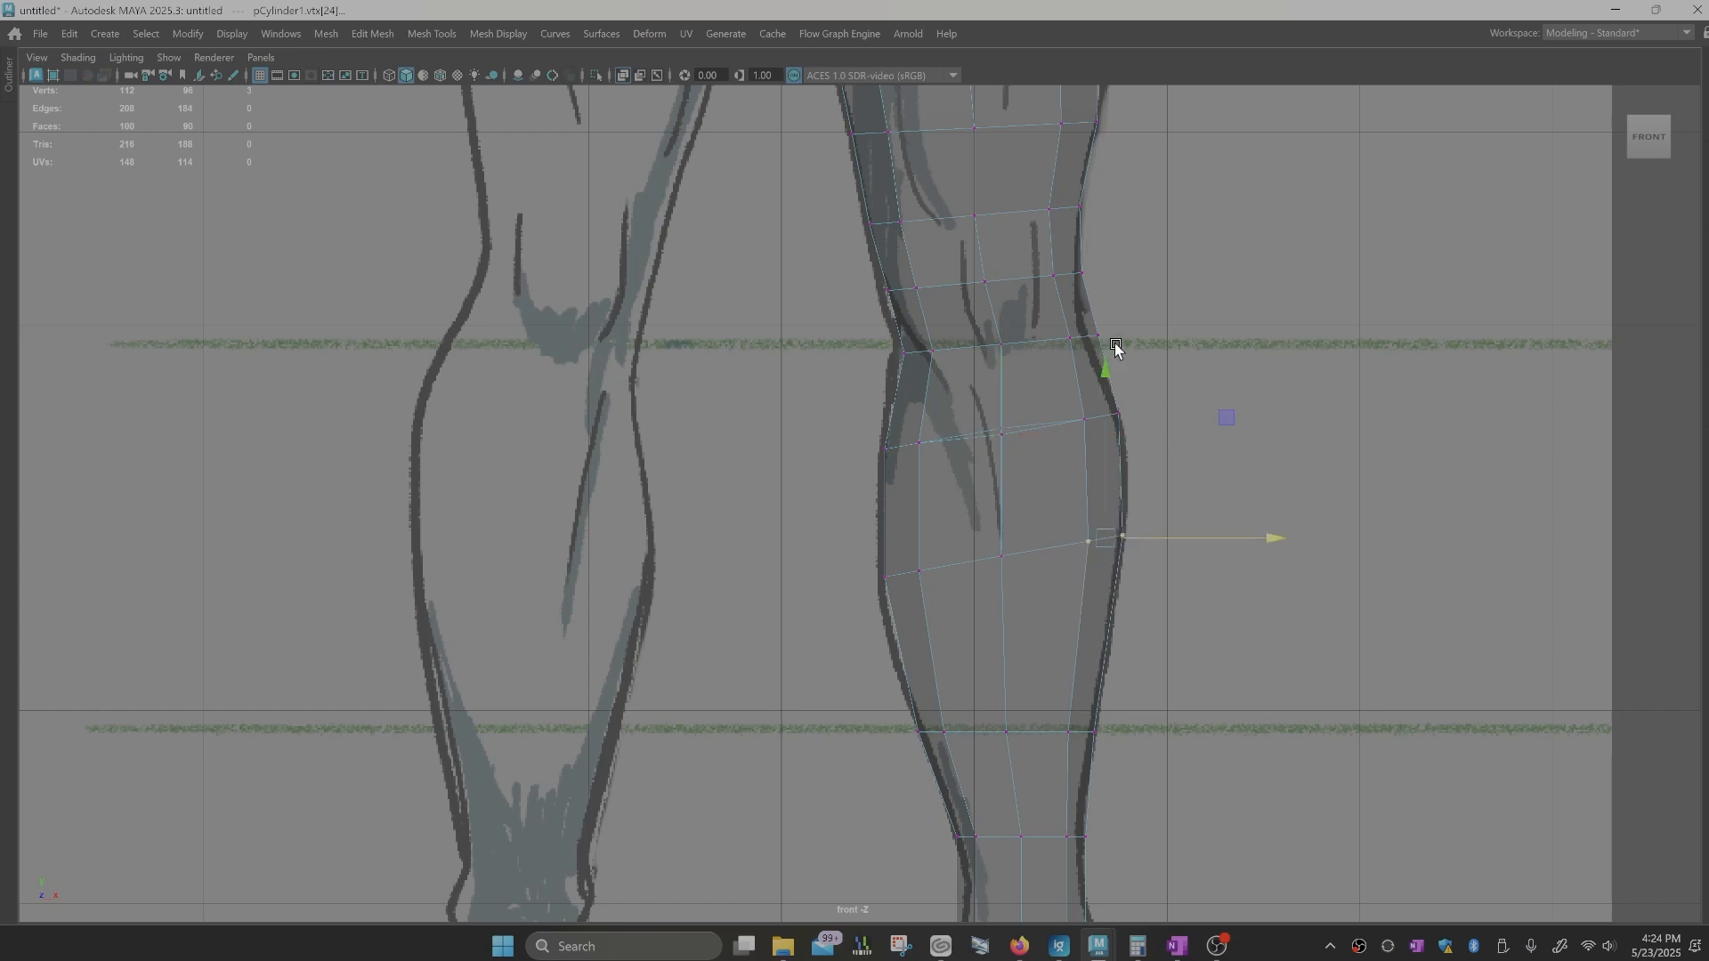
Step: Pull the outer and inner vertices around the knee inward in the front view to match the reference outline
click(1061, 350)
drag(1097, 338, 1074, 338)
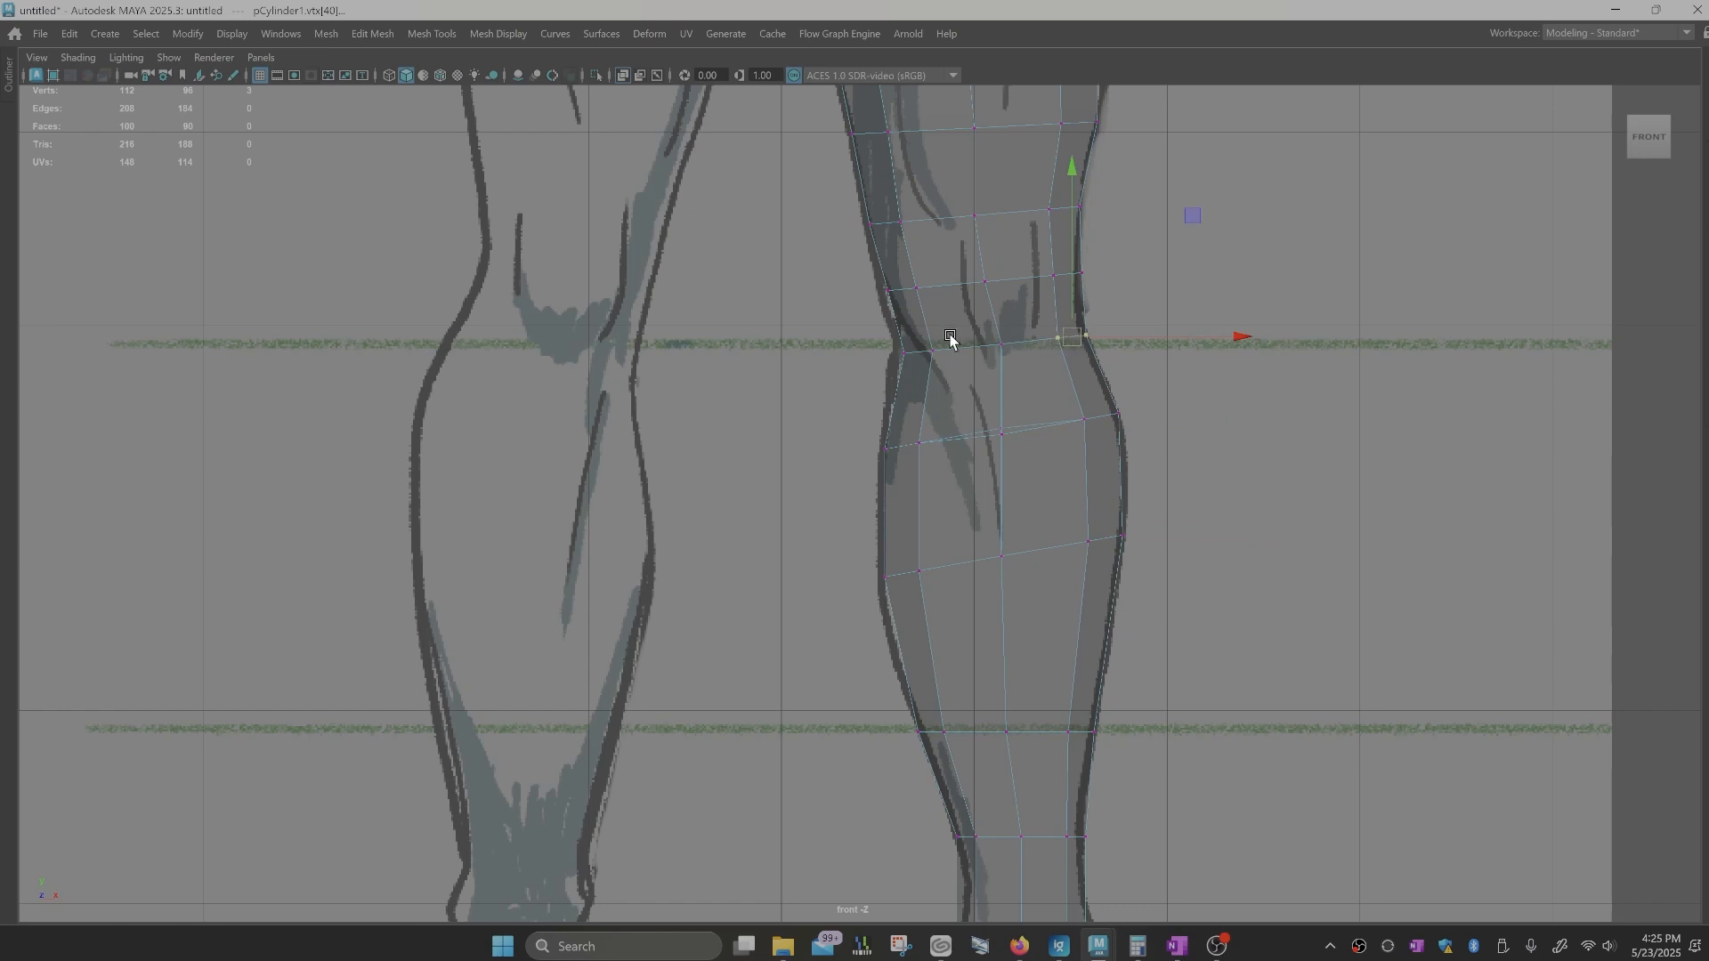
click(905, 352)
alt+middle_drag(1049, 324, 1015, 509)
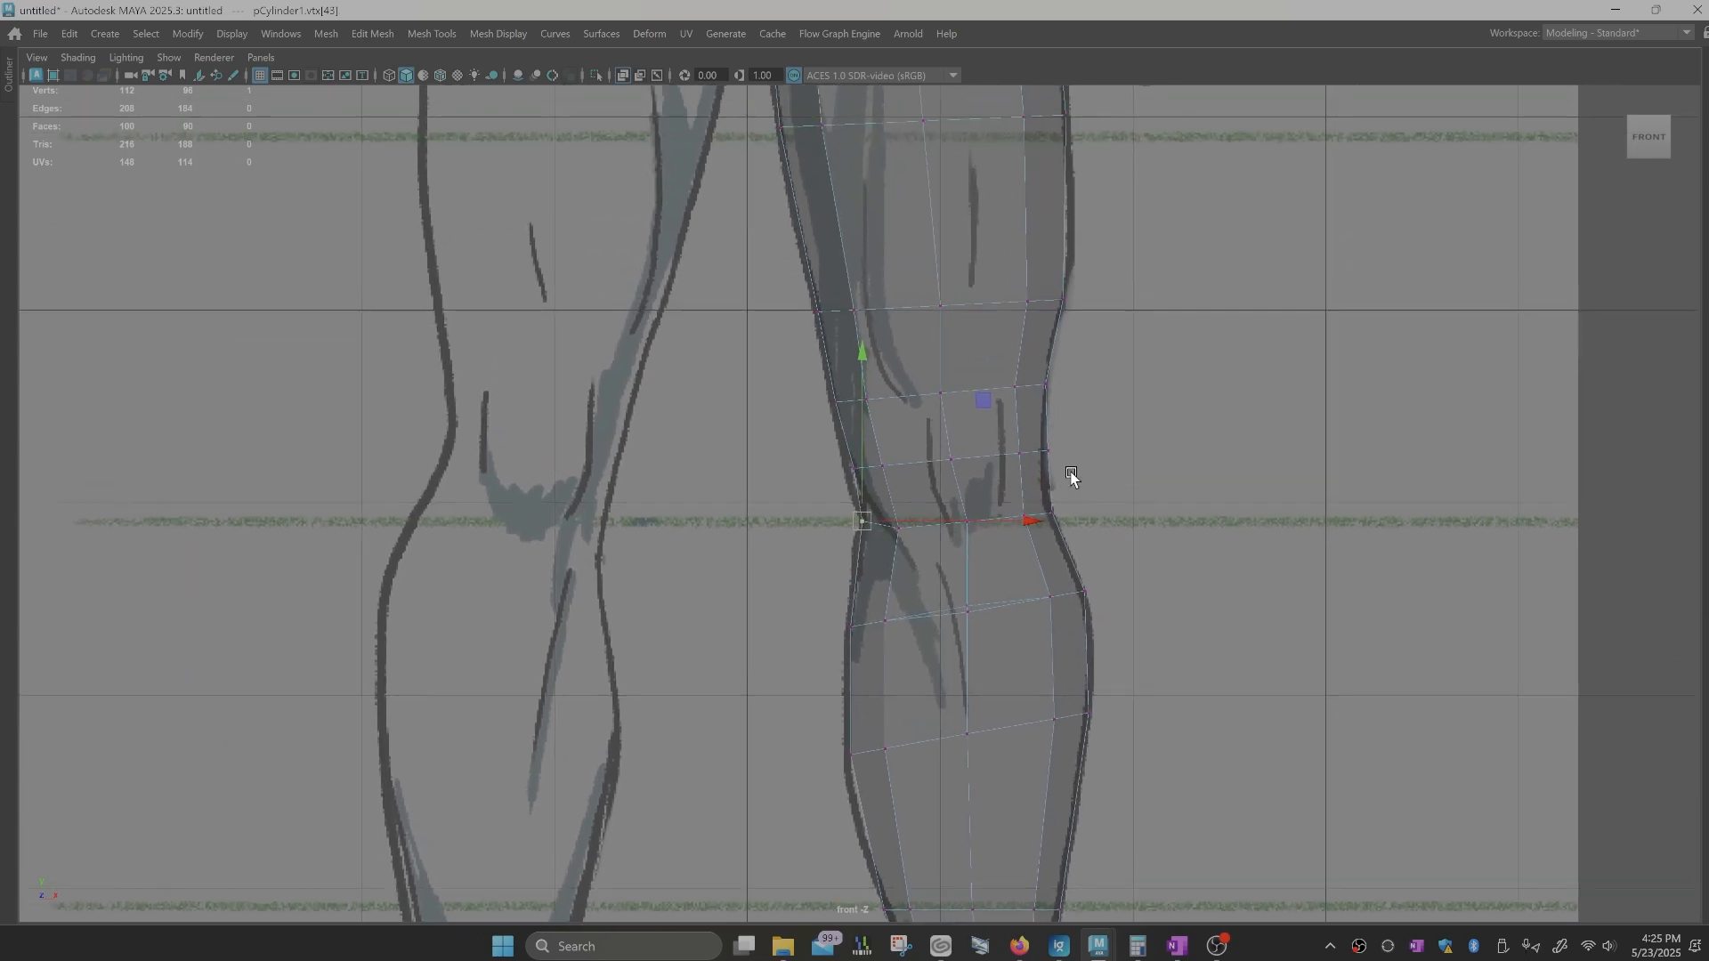
drag(1016, 480, 1017, 479)
Step: Shift the back vertices just above the ankle slightly backward in the side view toward the reference outline
alt+middle_drag(1088, 380, 1029, 664)
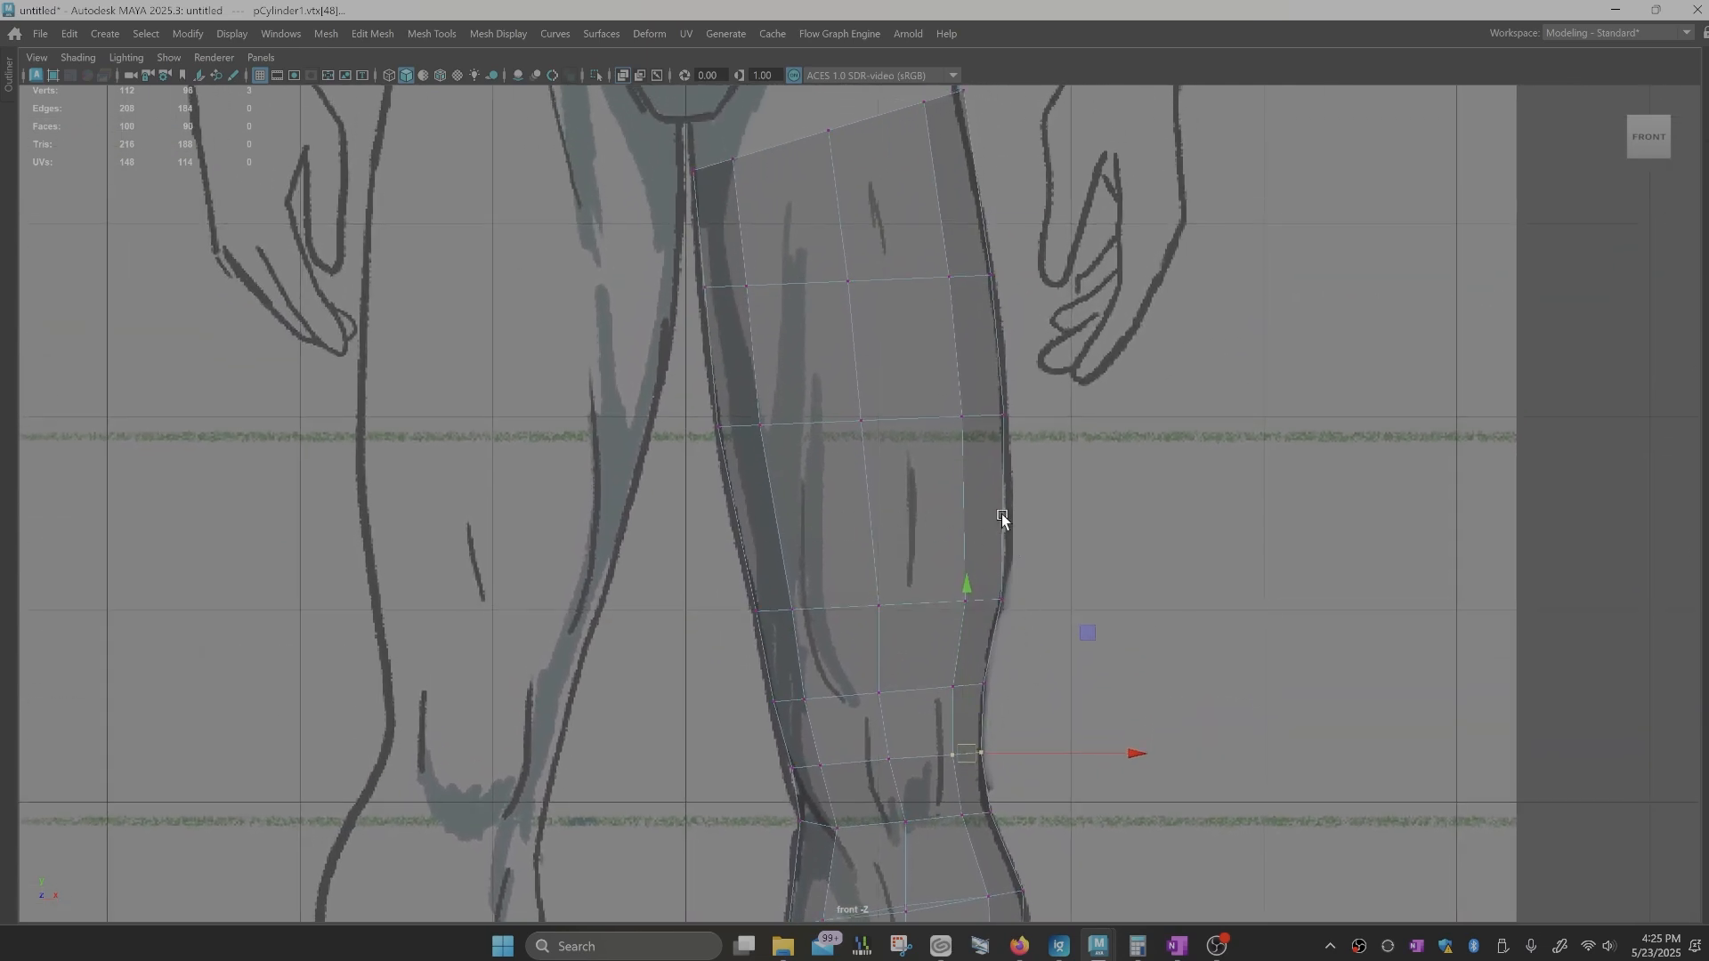
scroll(1001, 516, down, 5)
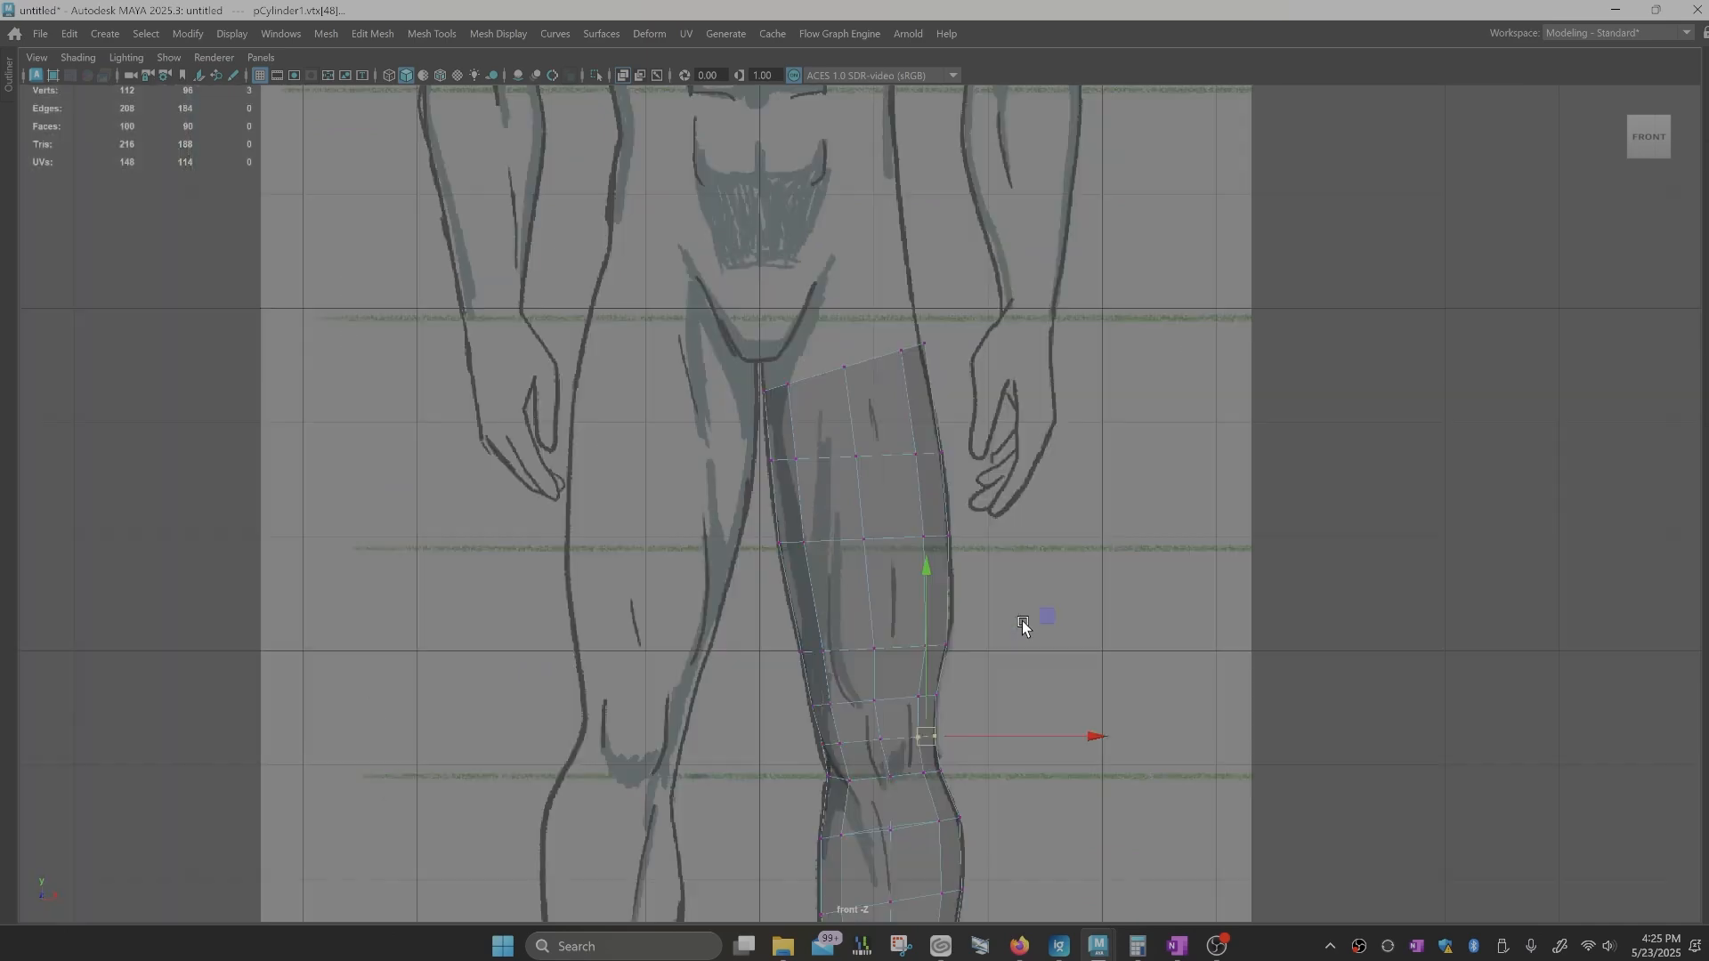
scroll(1021, 621, down, 6)
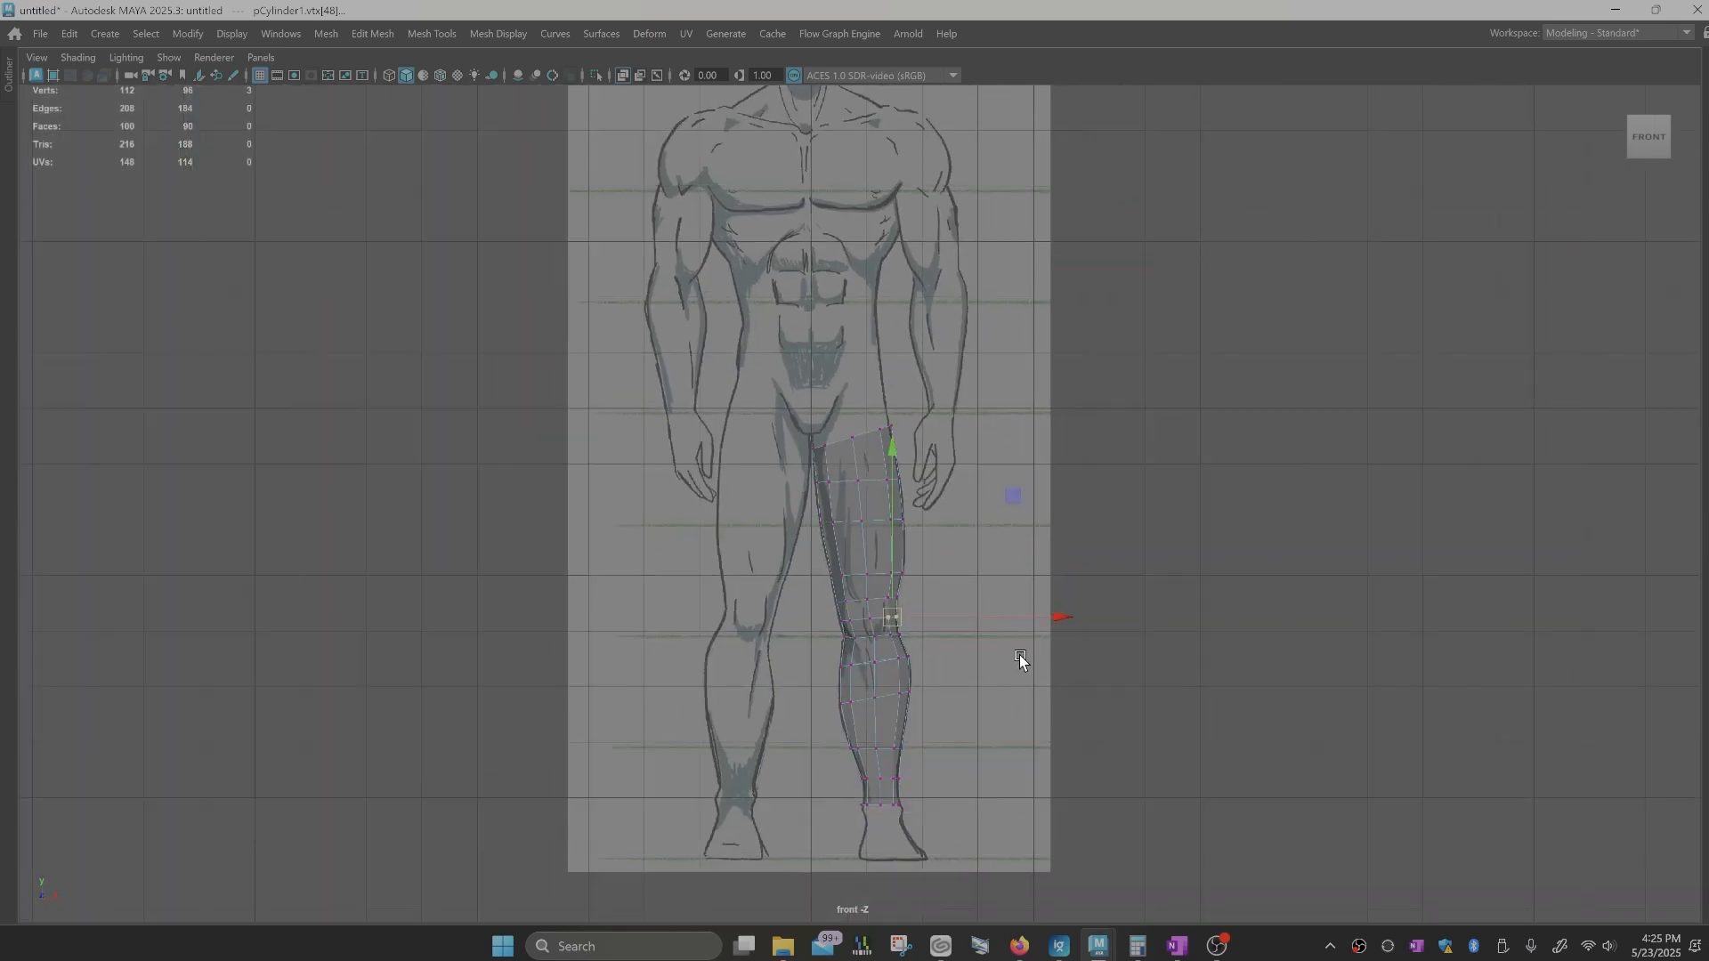
alt+middle_drag(1019, 658, 1010, 730)
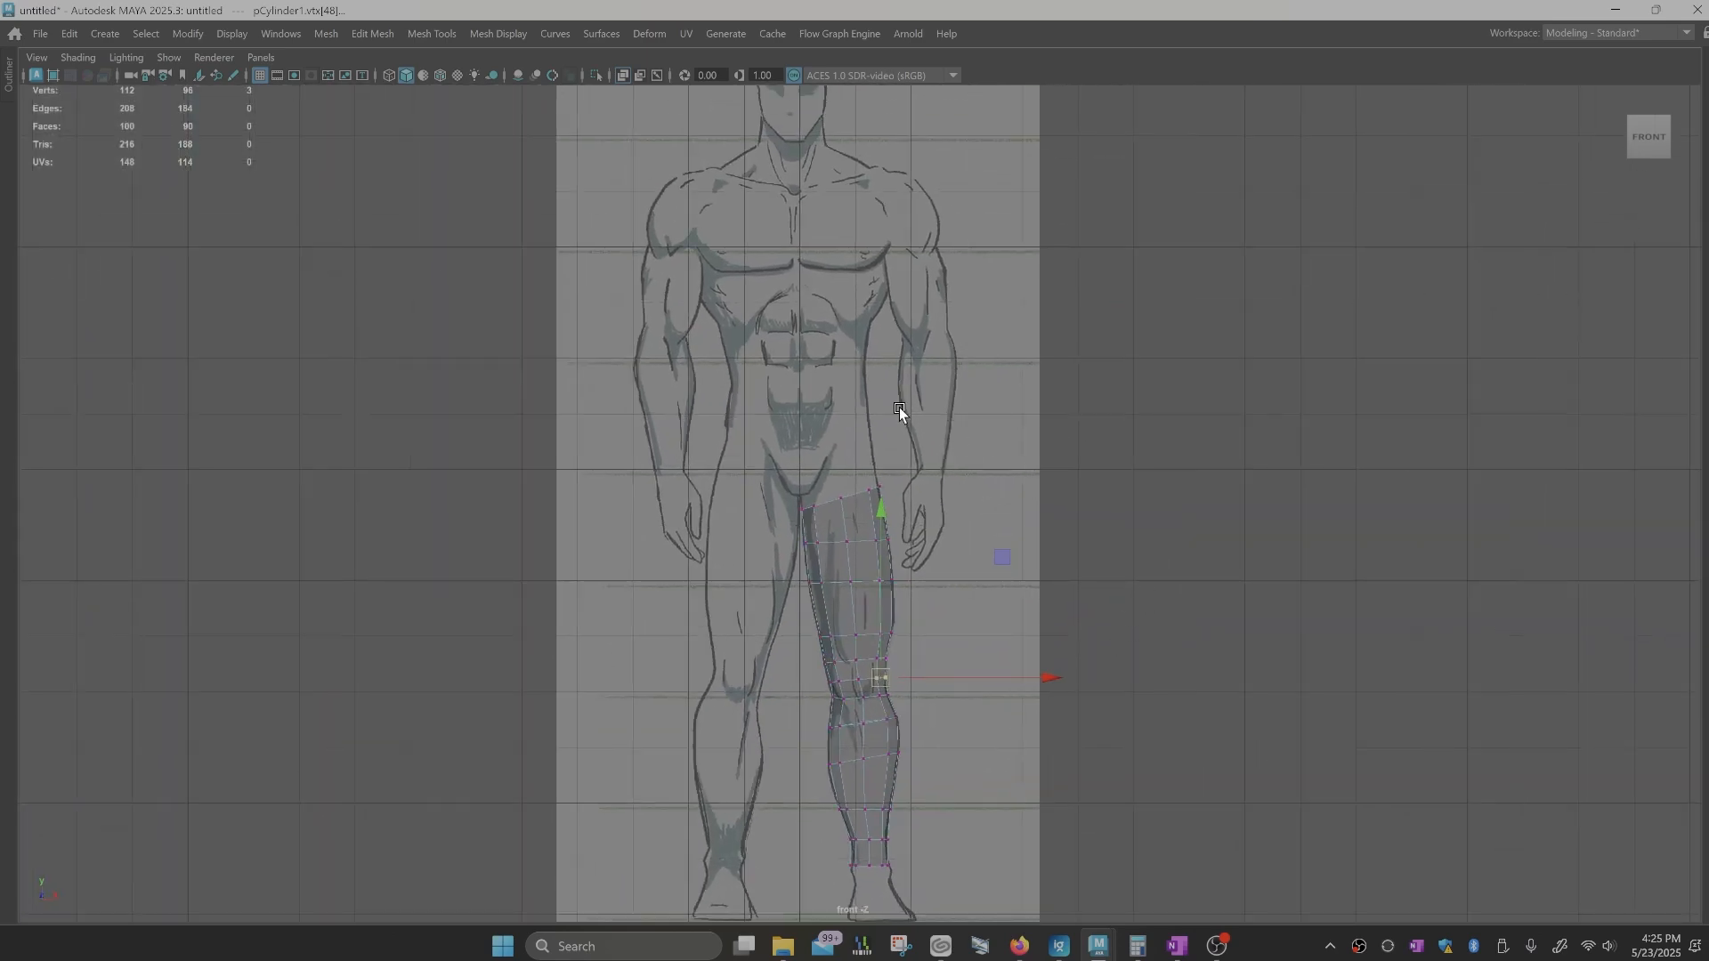
key(space)
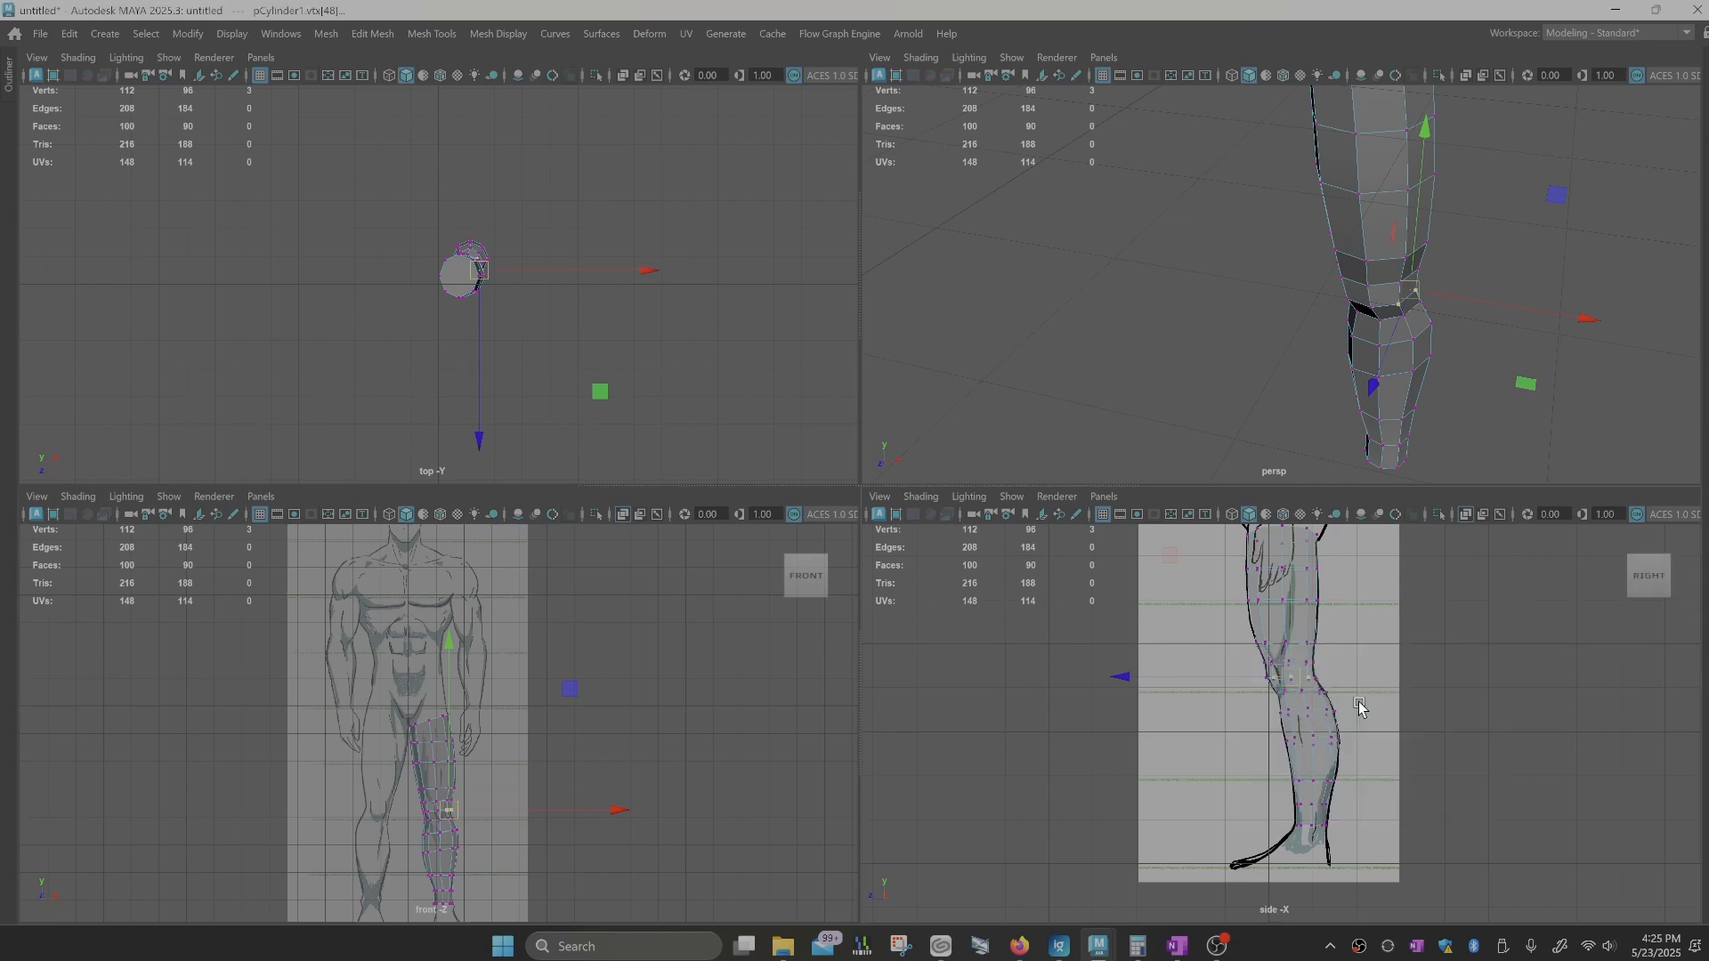
key(space)
alt+middle_drag(1025, 744, 1019, 773)
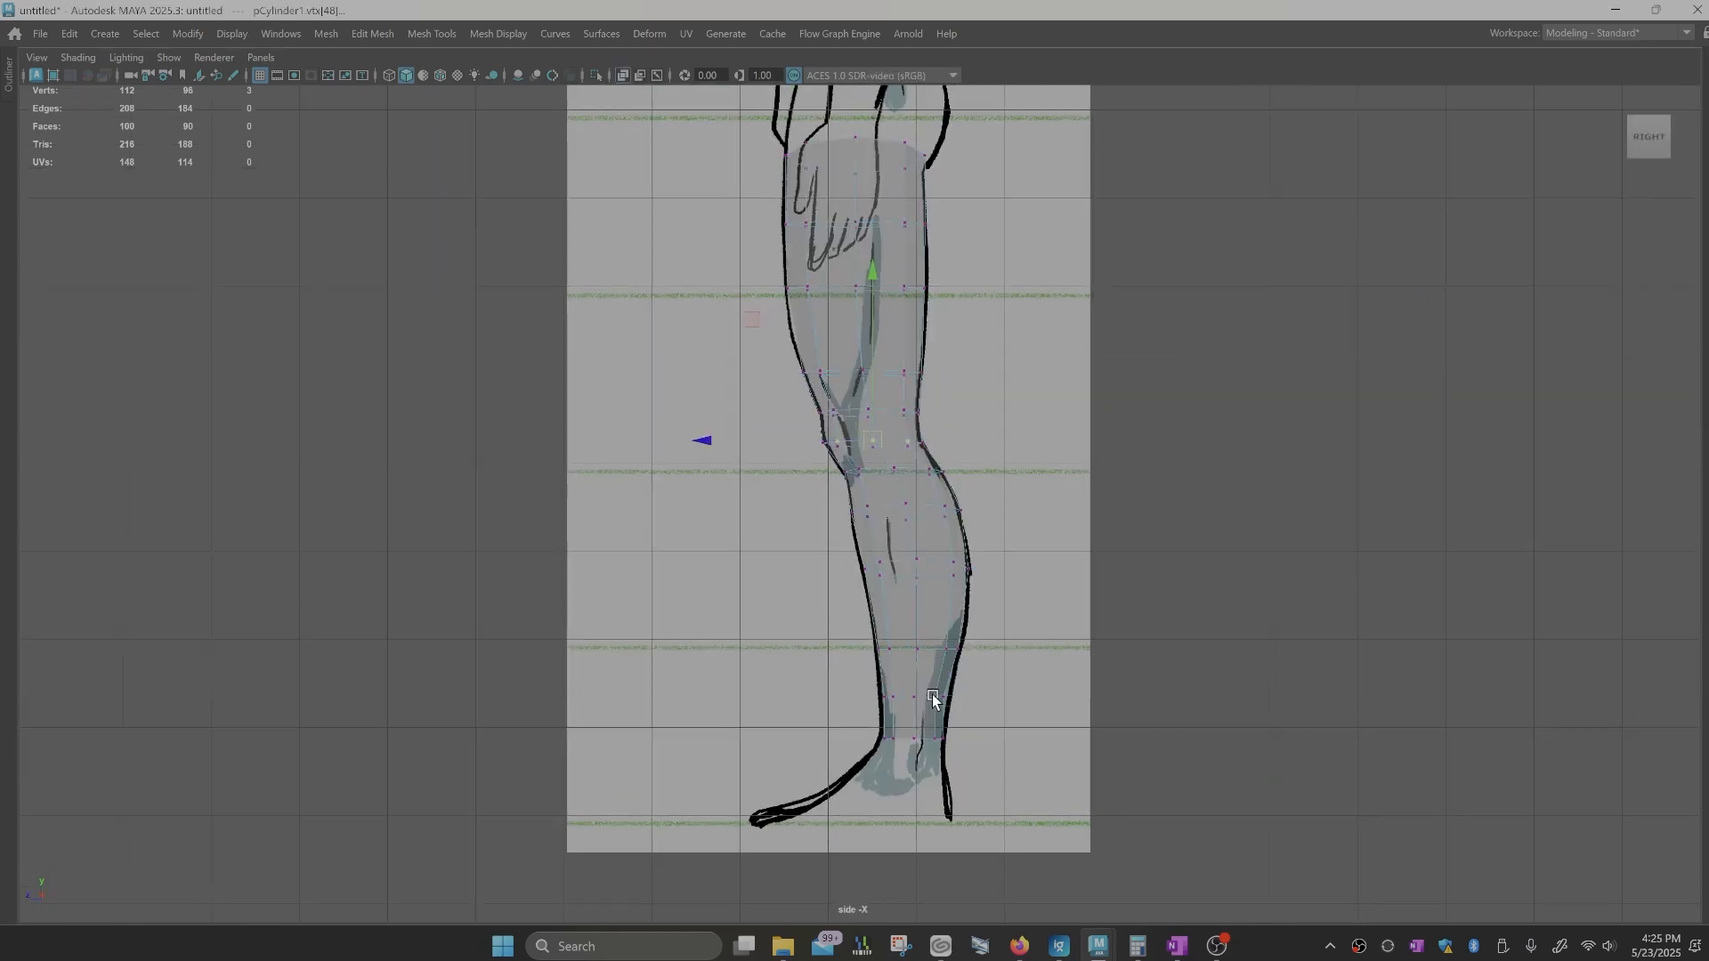
drag(930, 693, 944, 701)
drag(828, 695, 831, 695)
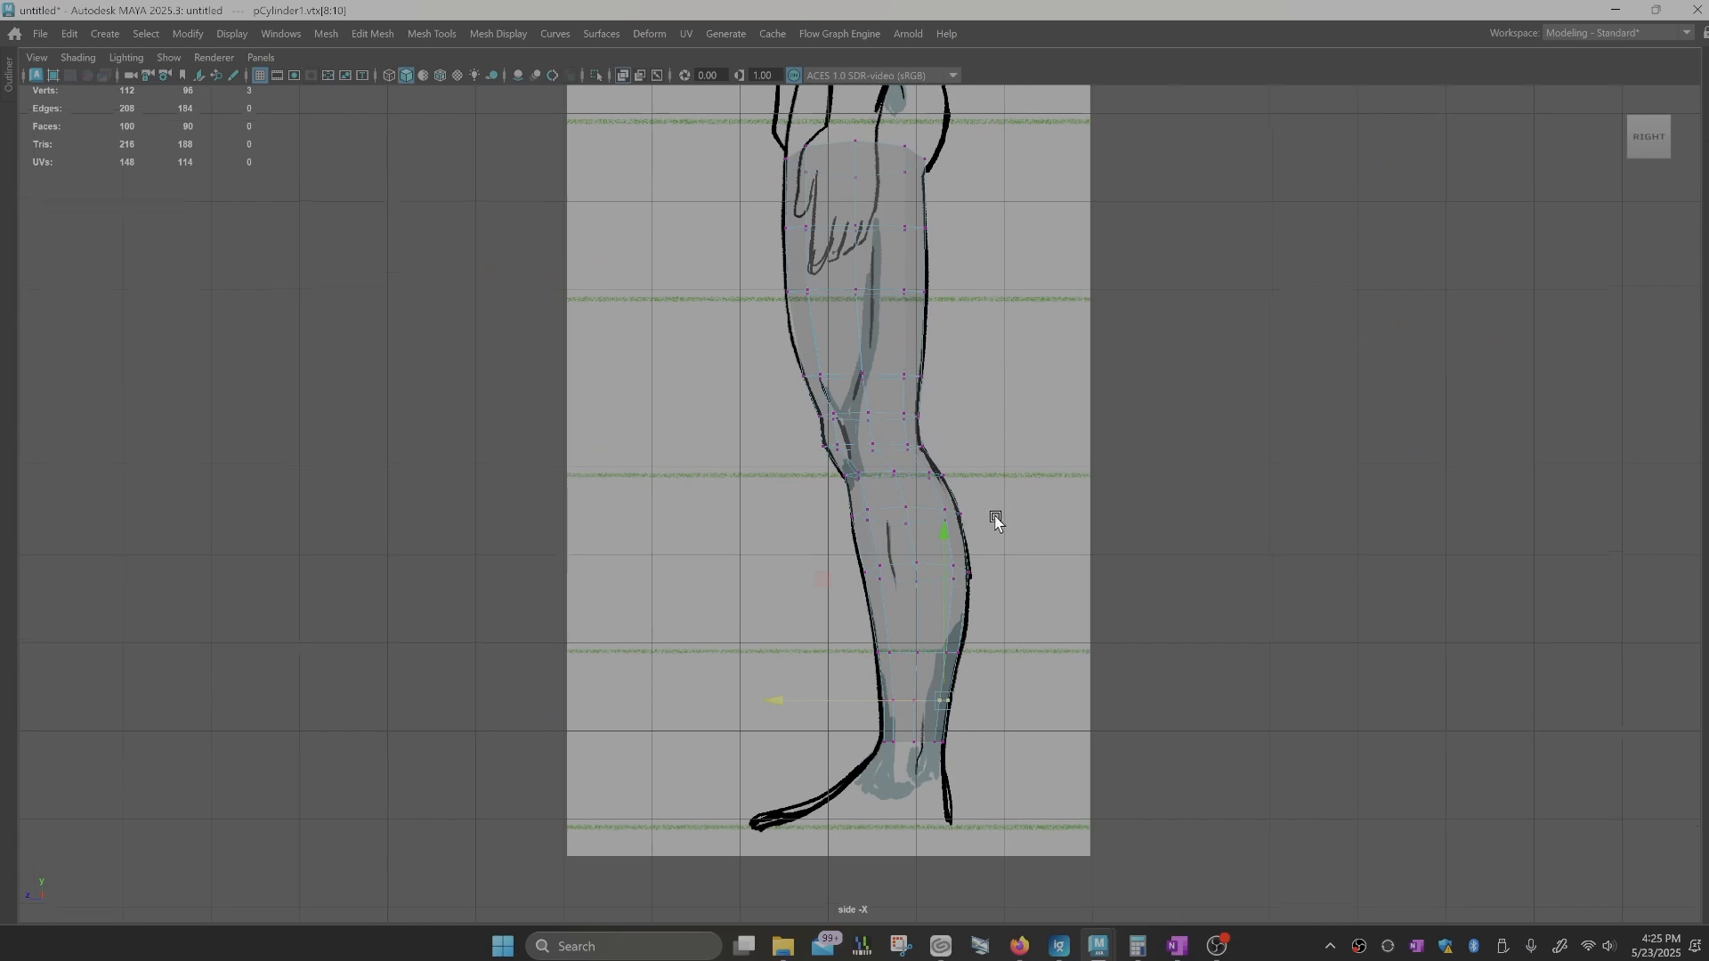
Step: Insert an edge loop around the lower thigh and move its front vertices forward to the reference outline in the side view
alt+middle_drag(992, 515, 1001, 659)
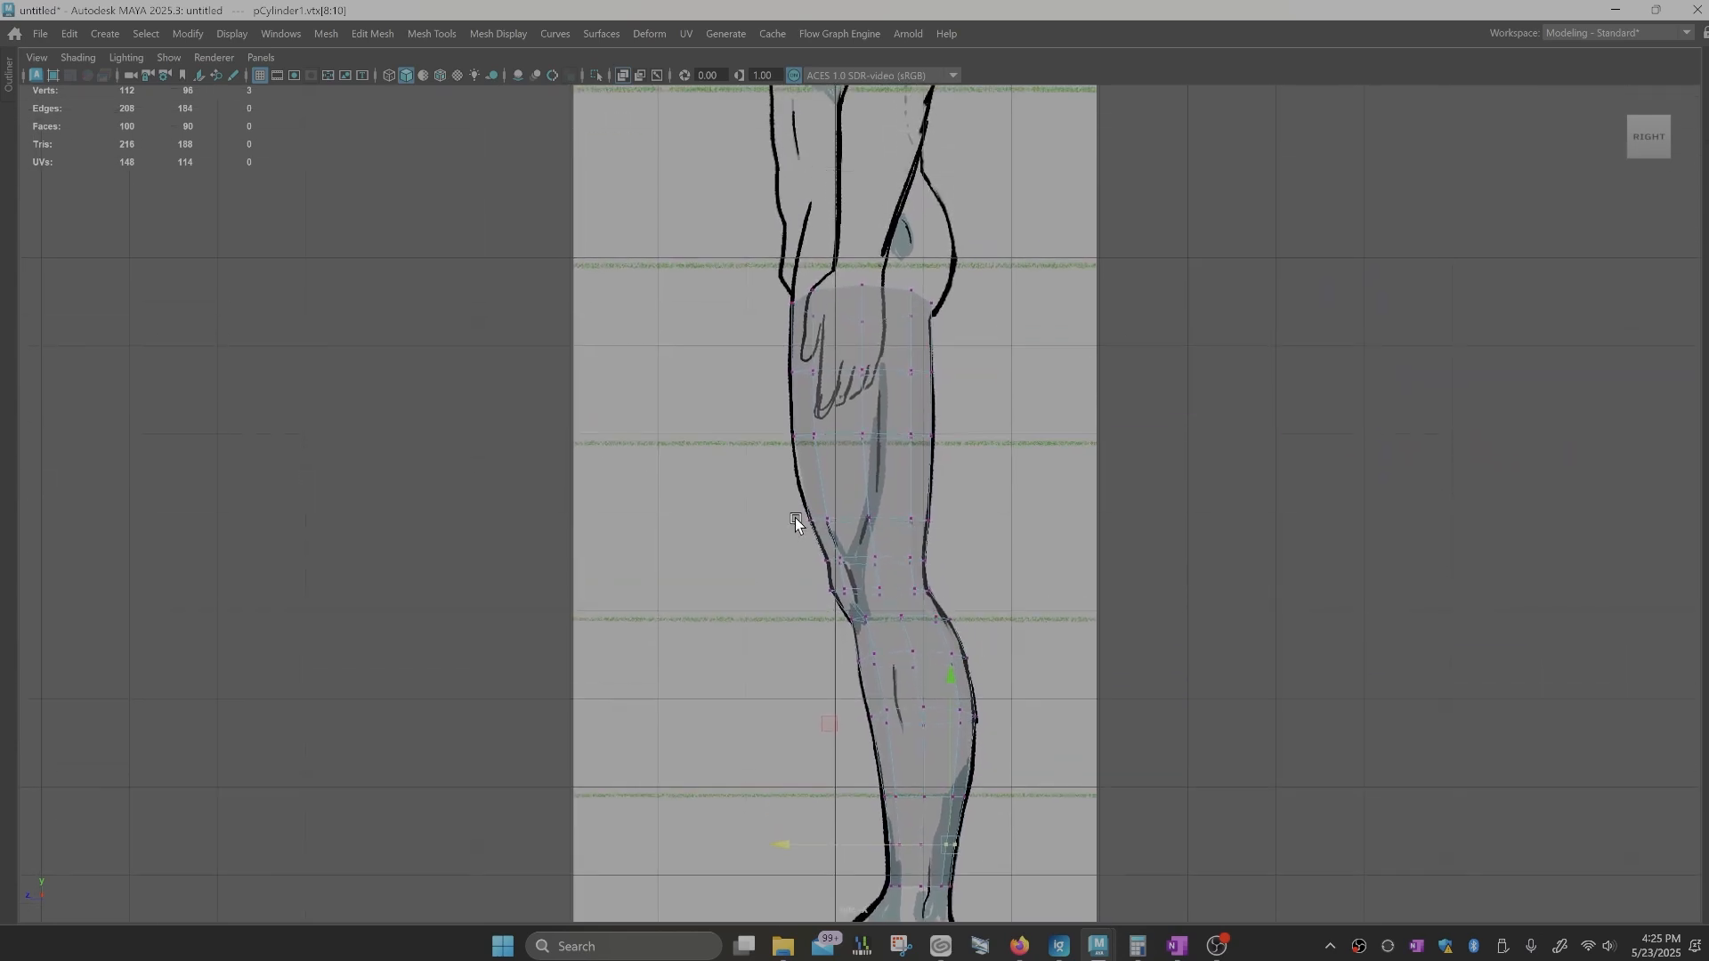
scroll(831, 506, up, 2)
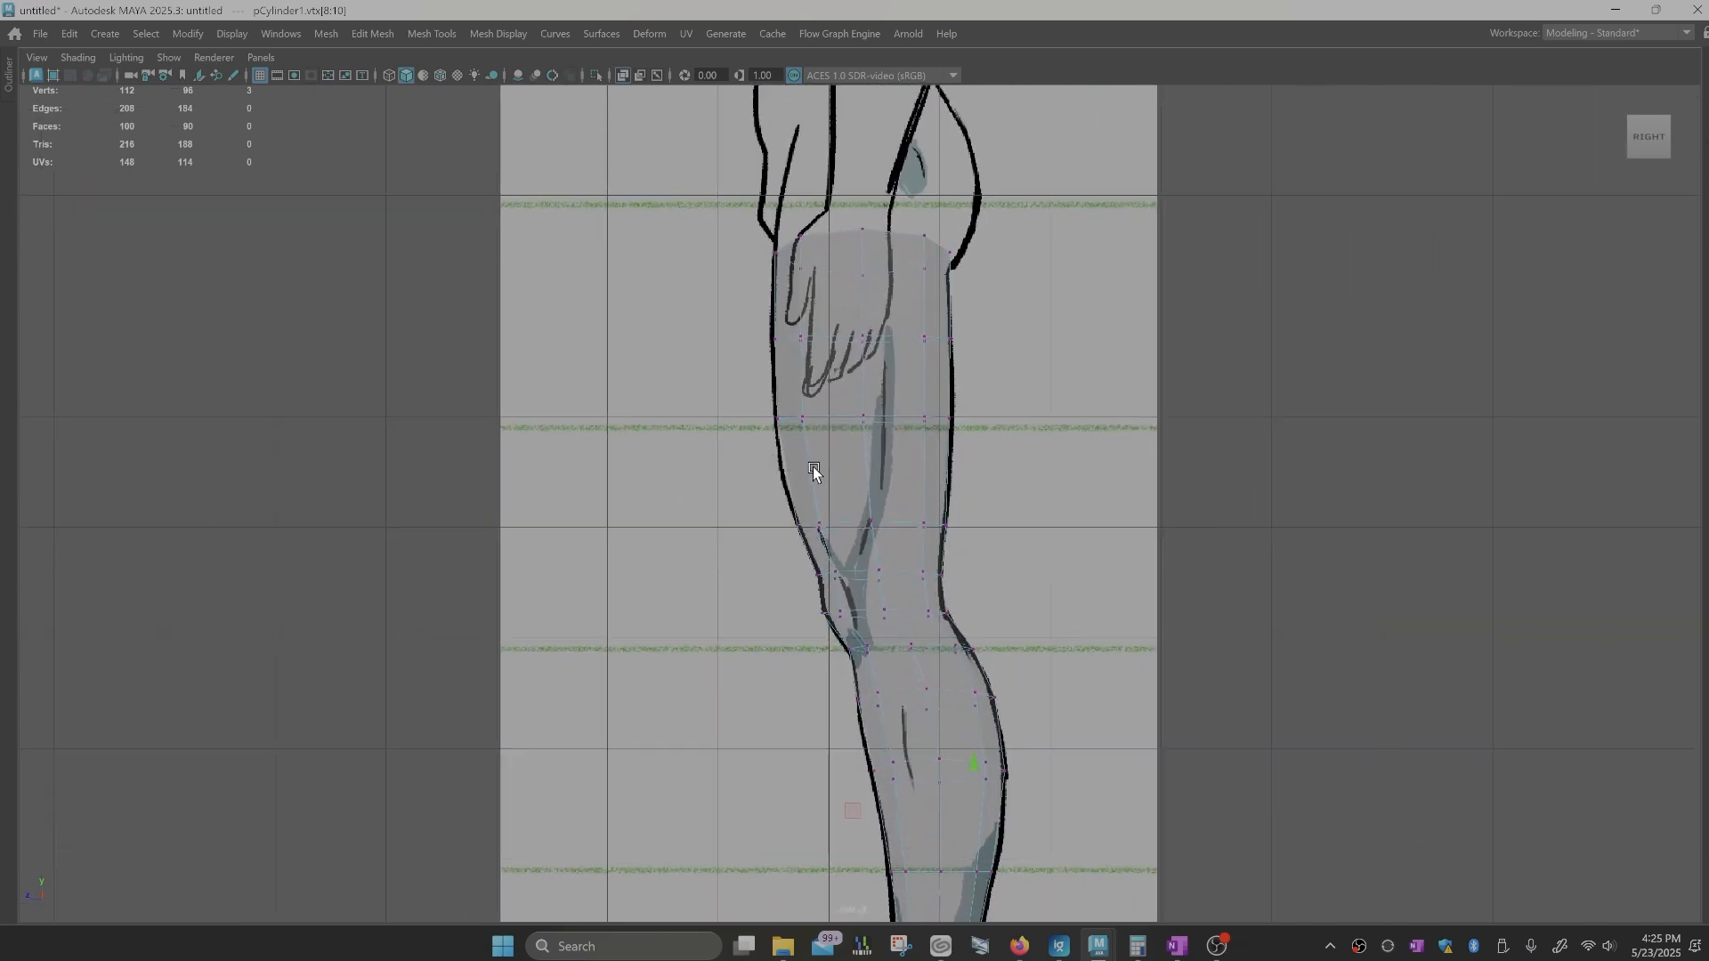
scroll(916, 487, up, 3)
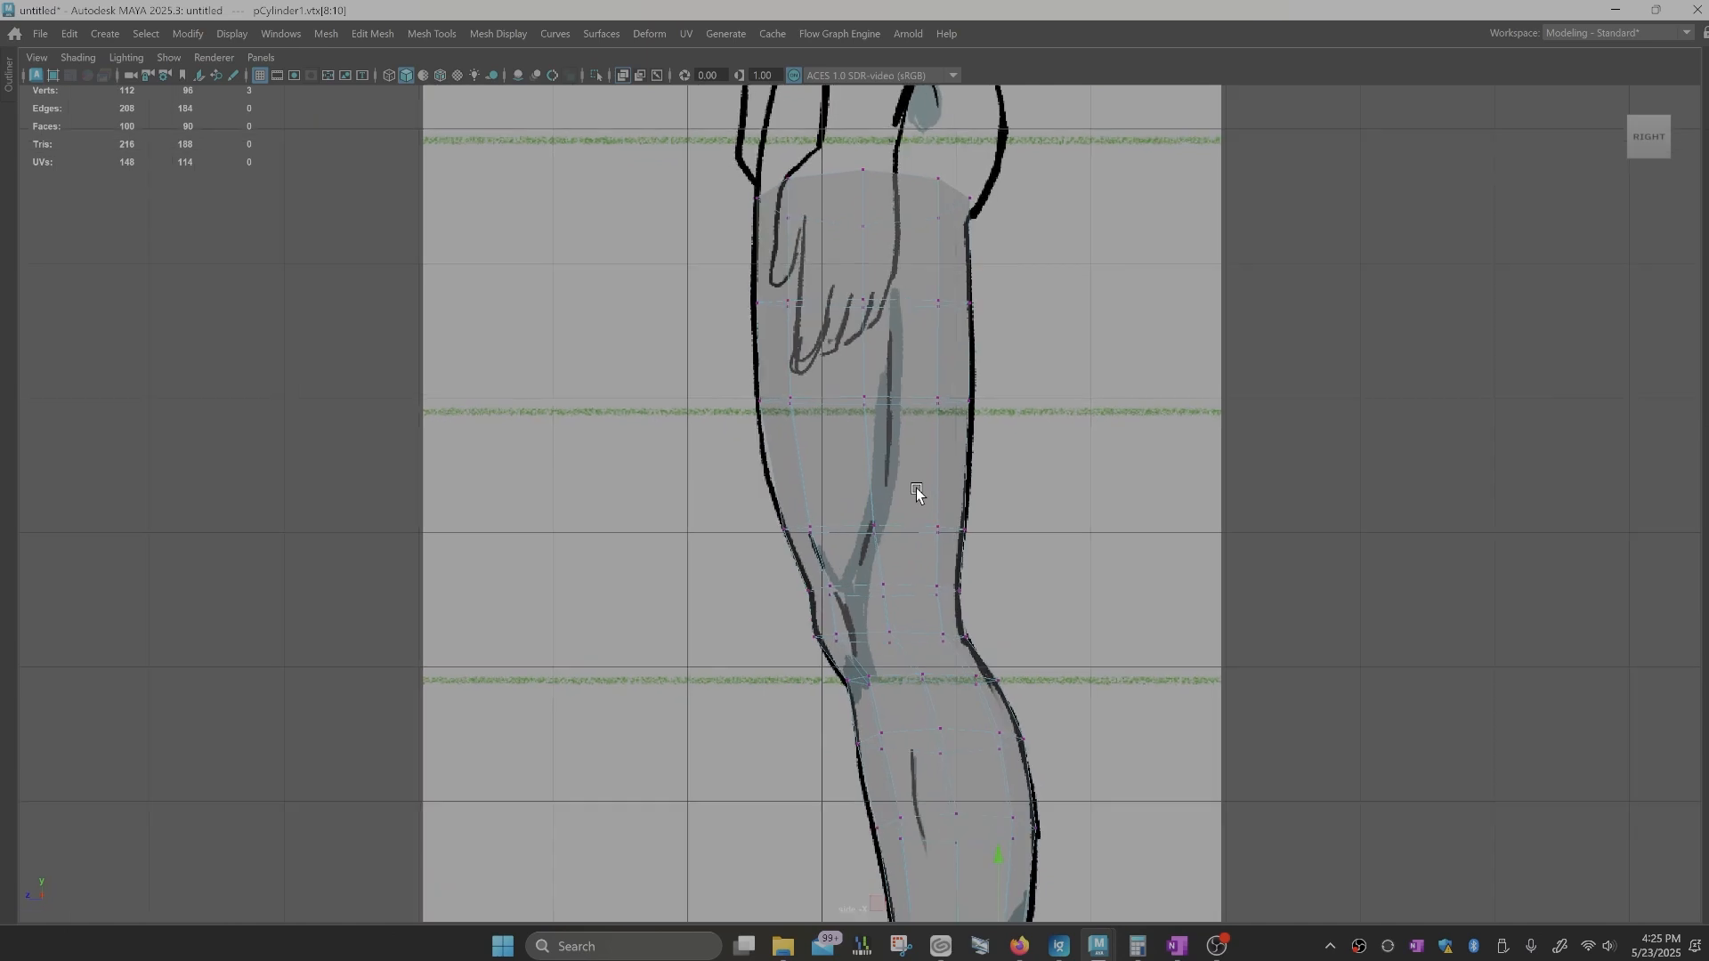
key(ctrl+shift+x)
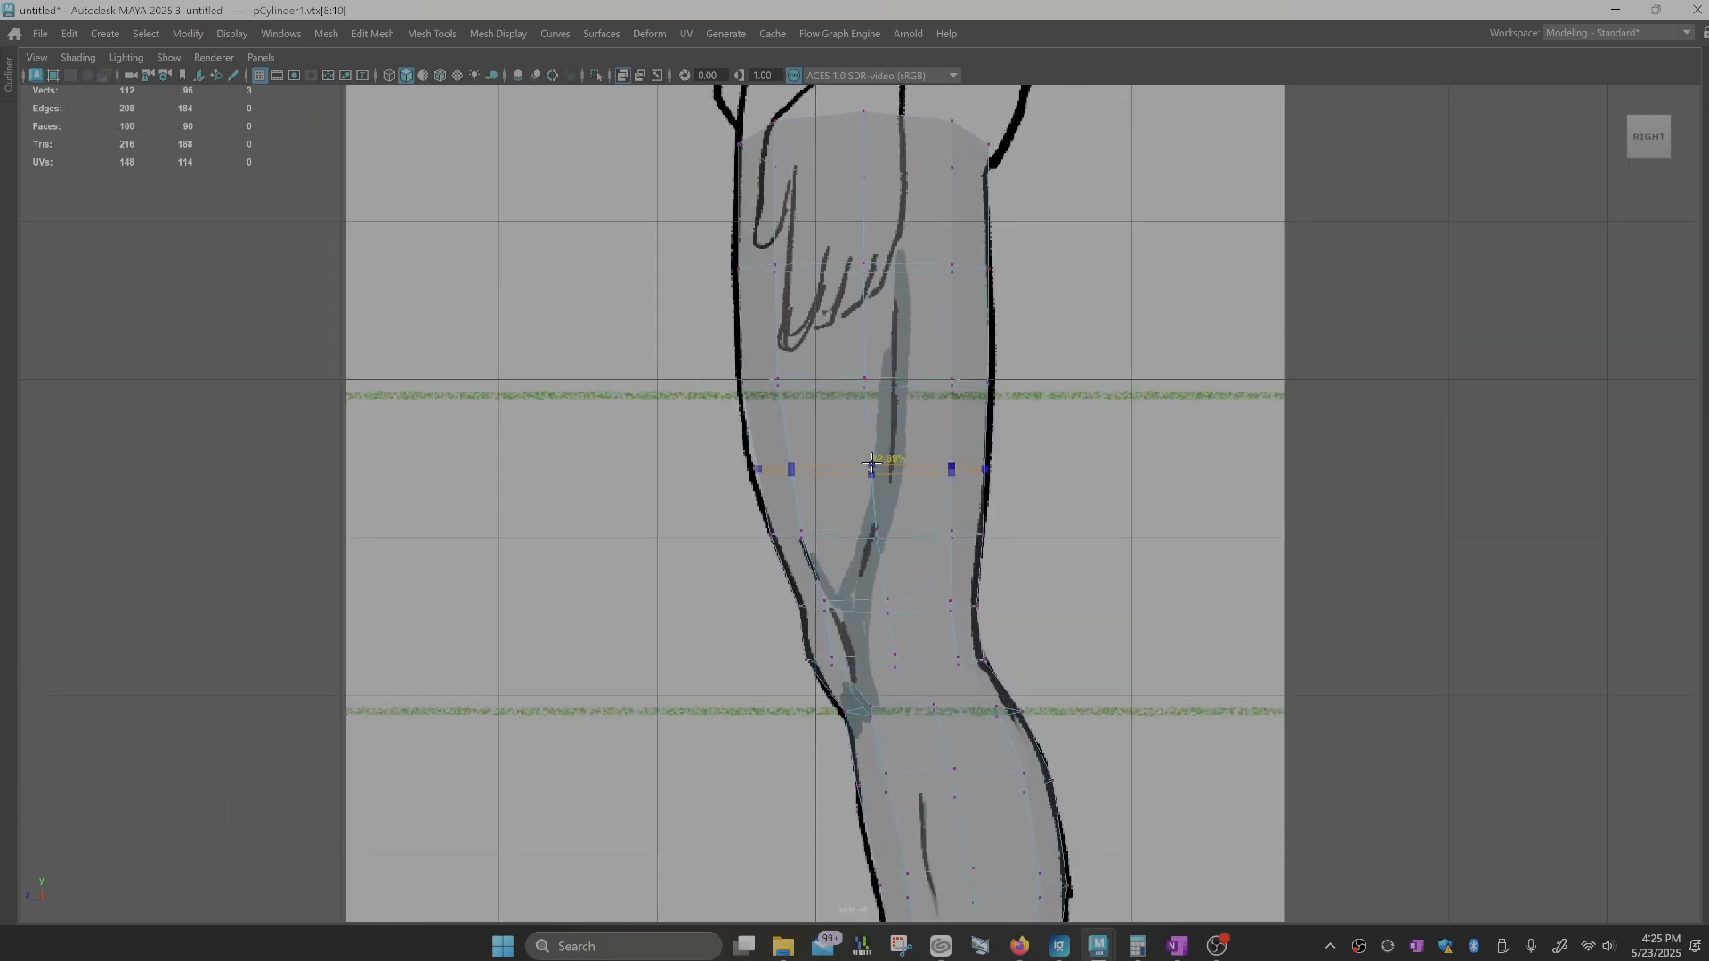
ctrl+click(876, 455)
drag(804, 486, 808, 488)
key(w)
drag(692, 463, 685, 464)
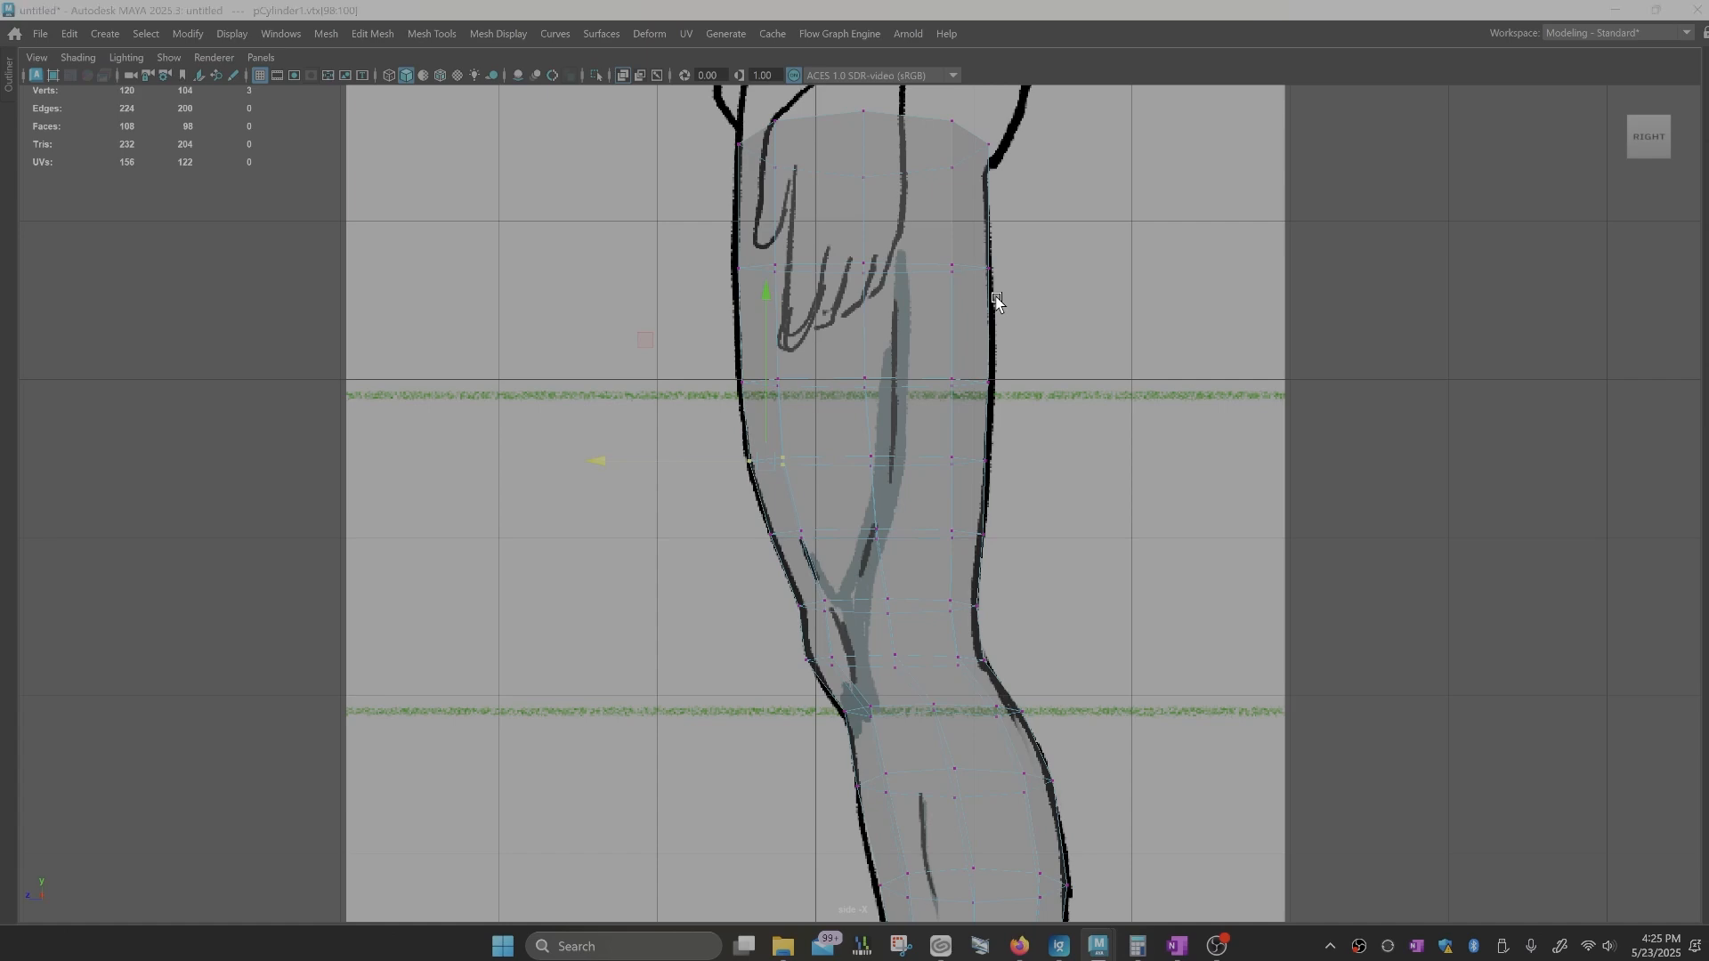
Step: Display the leg with smooth mesh preview and inspect its shape from the front and side in perspective
key(space)
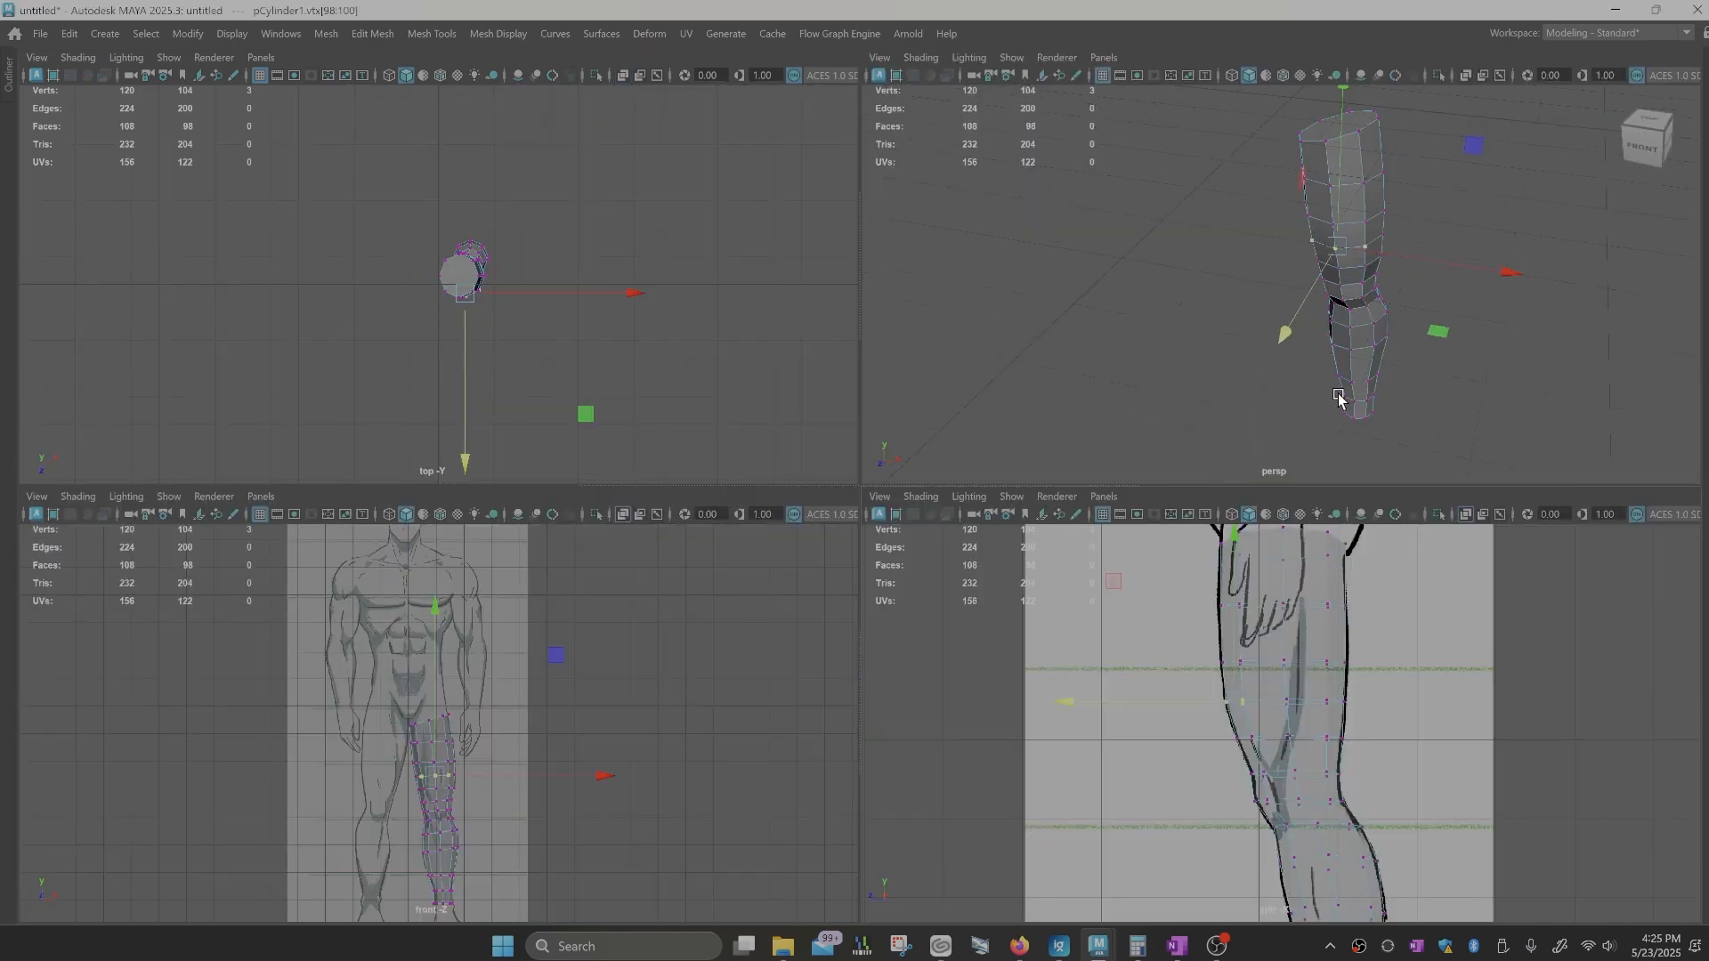
alt+drag(1335, 399, 1357, 384)
key(super)
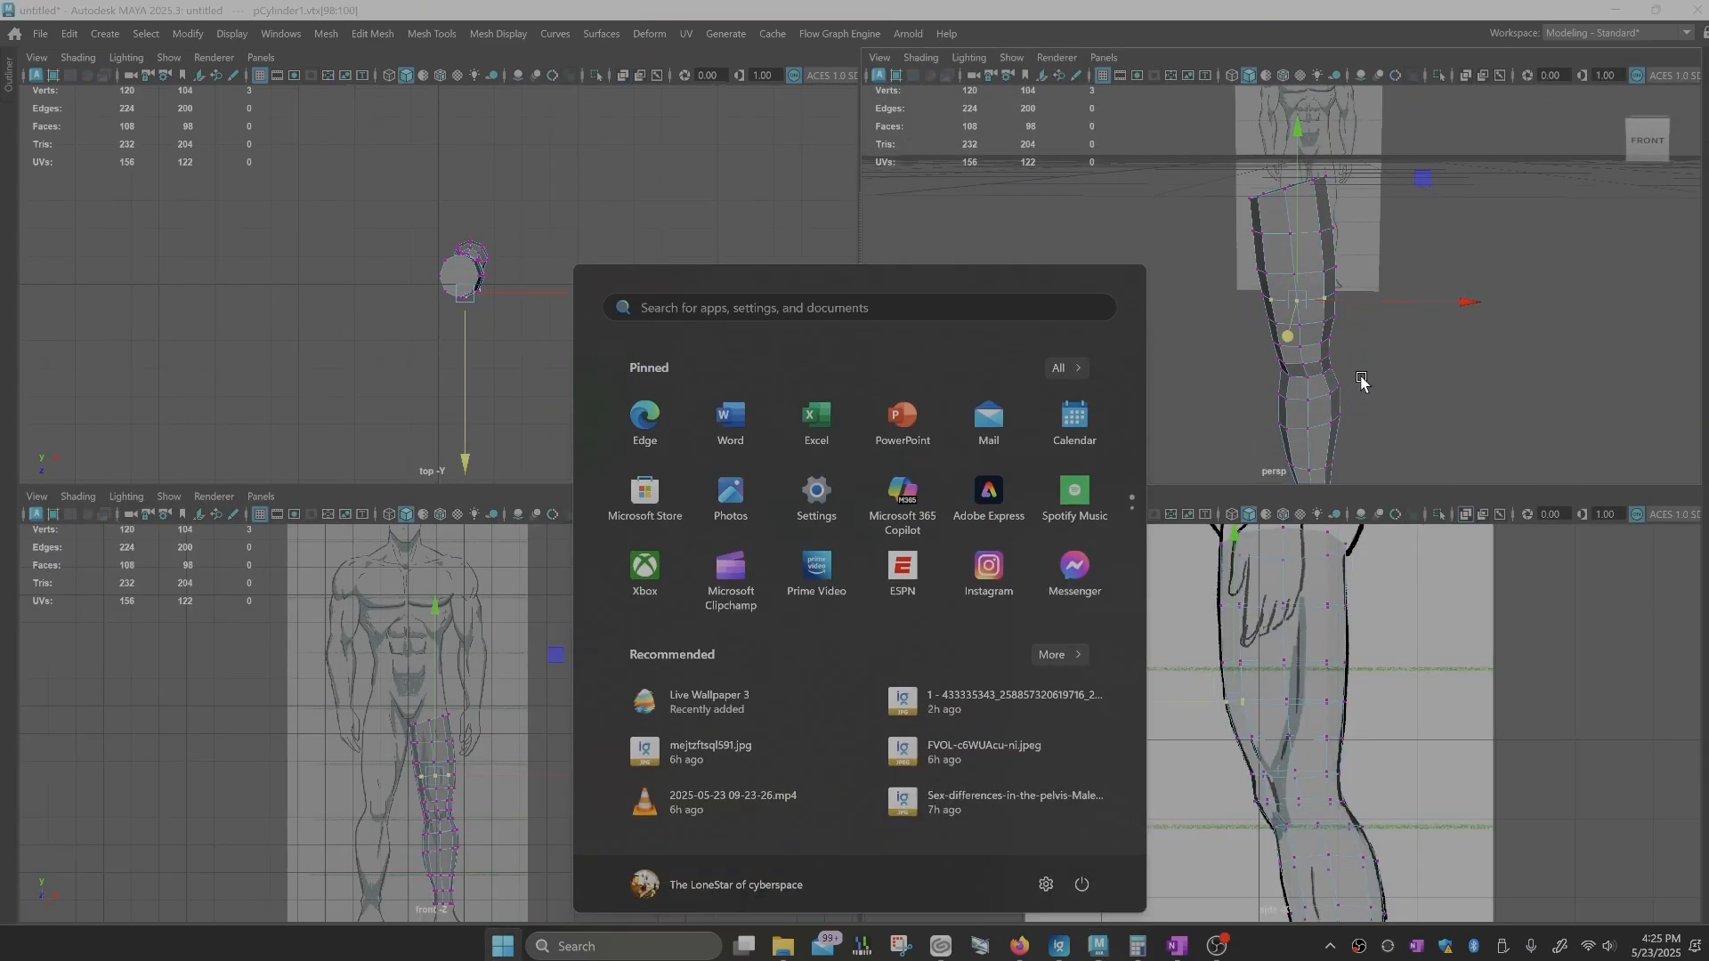
key(super)
key(3)
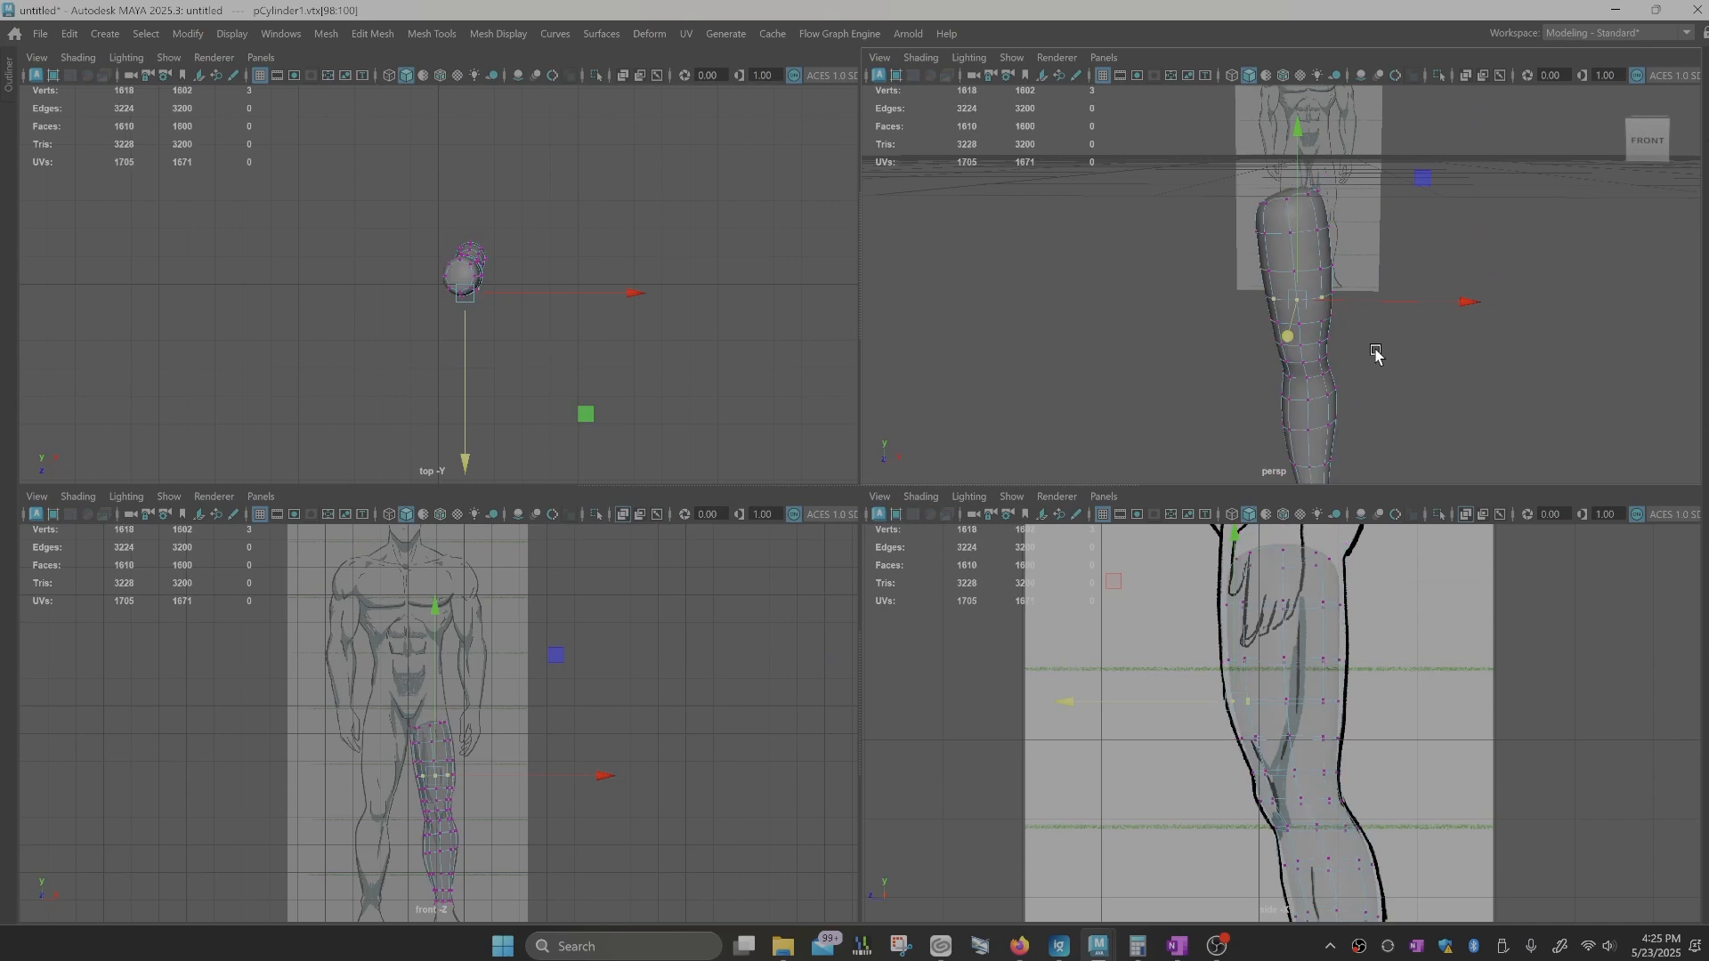
scroll(1368, 383, down, 5)
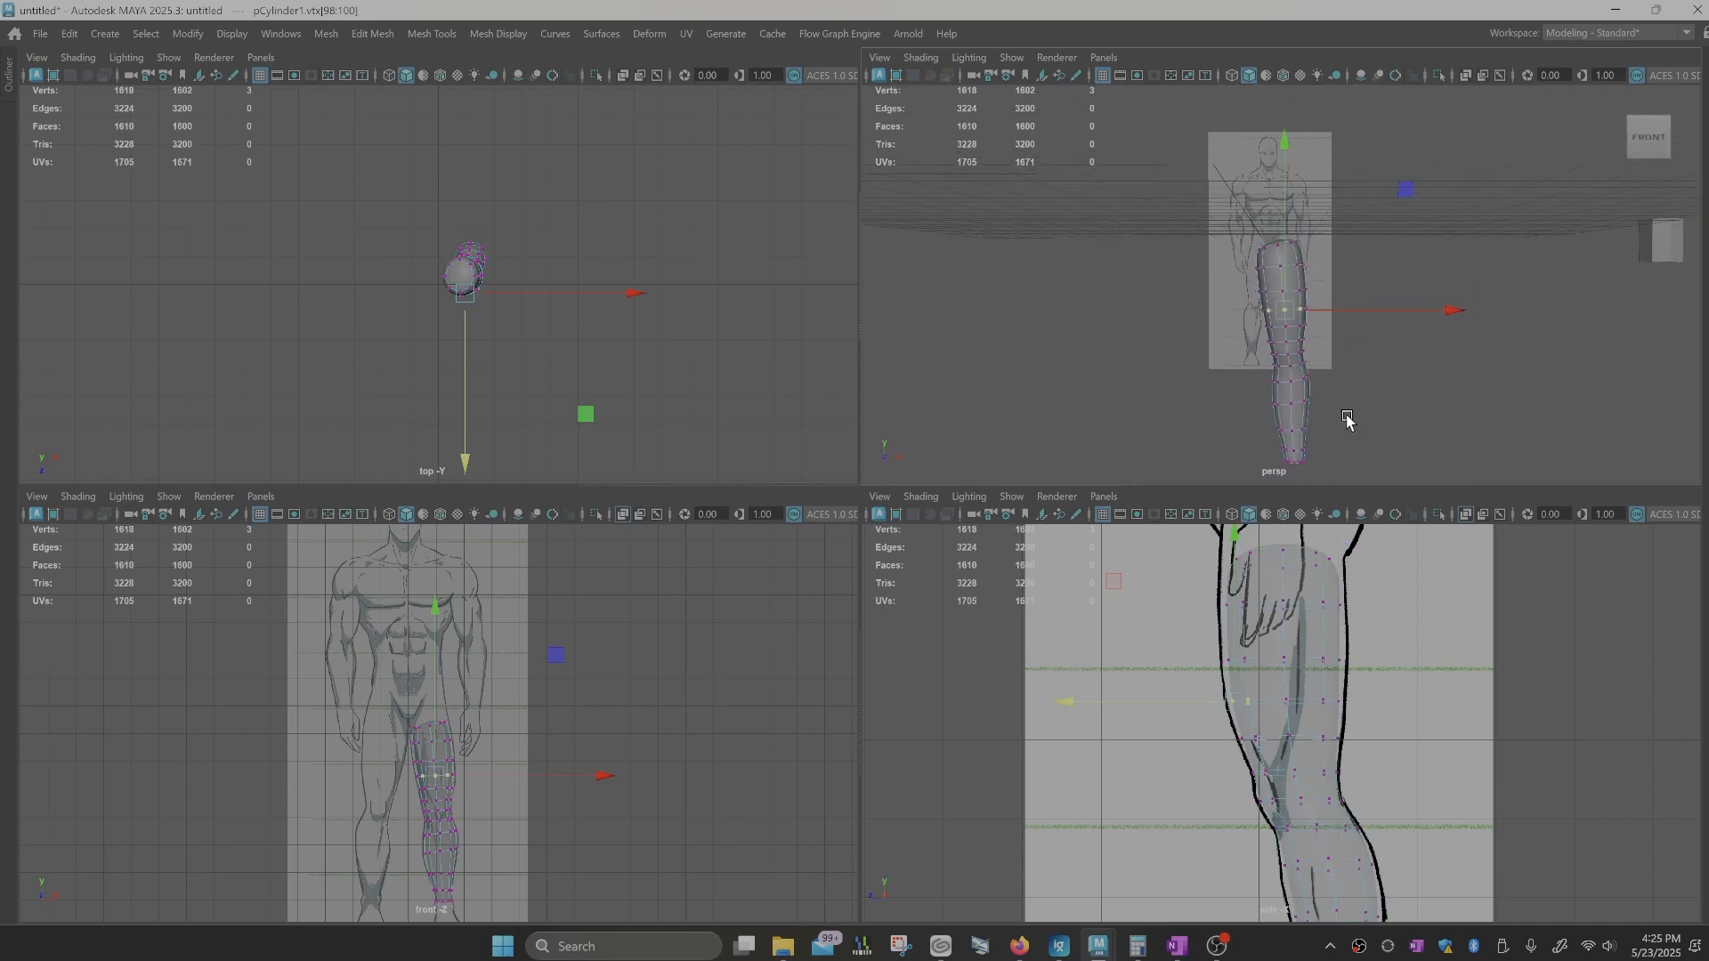
alt+drag(1342, 394, 1285, 427)
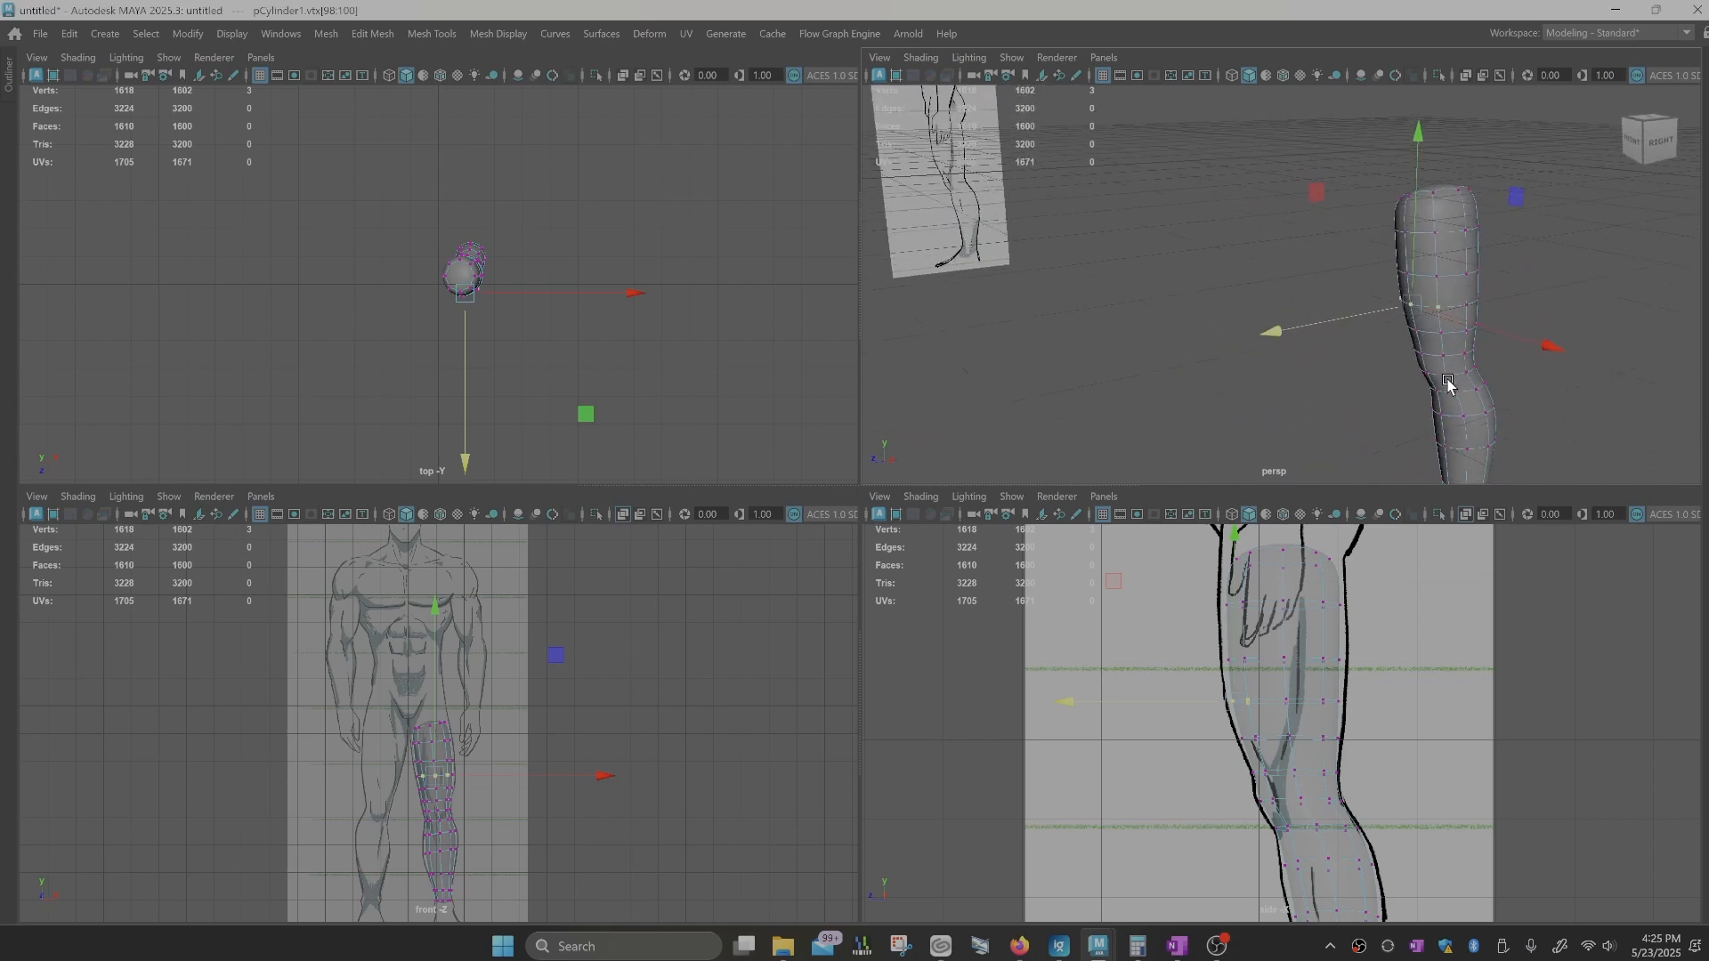
Step: Delete the cap face closing the top of the thigh so the upper end of the leg is open
key(space)
alt+drag(1072, 561, 966, 613)
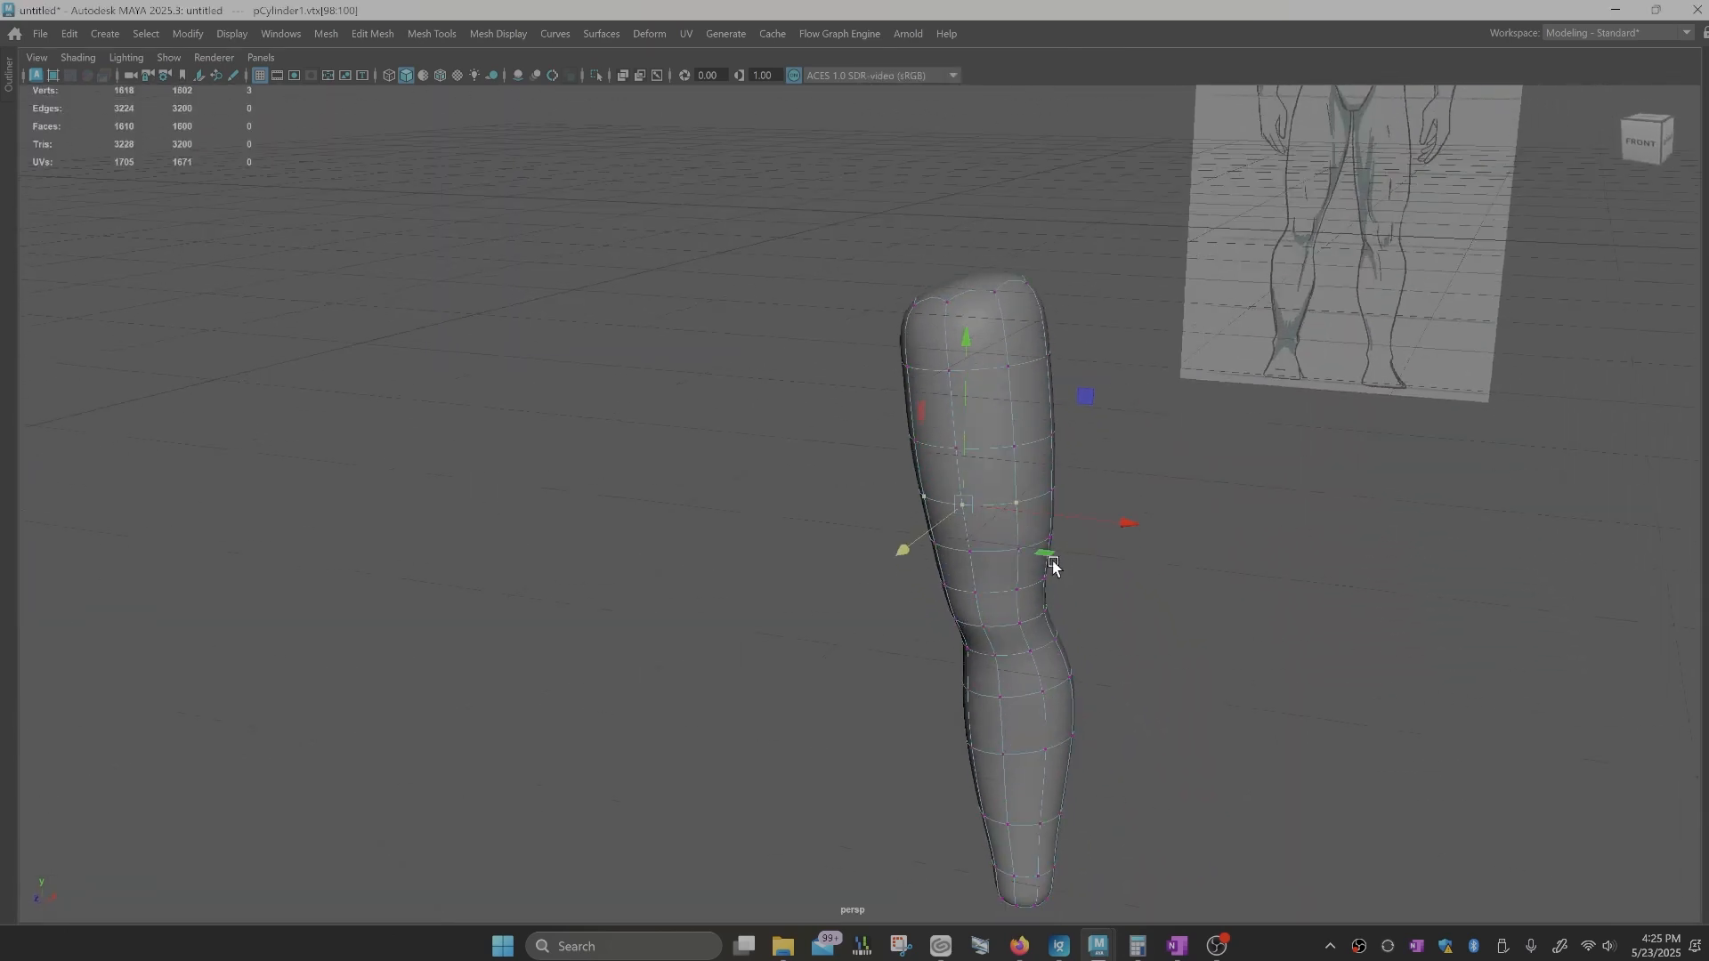
alt+drag(1097, 684, 1126, 623)
alt+middle_drag(1087, 527, 1088, 555)
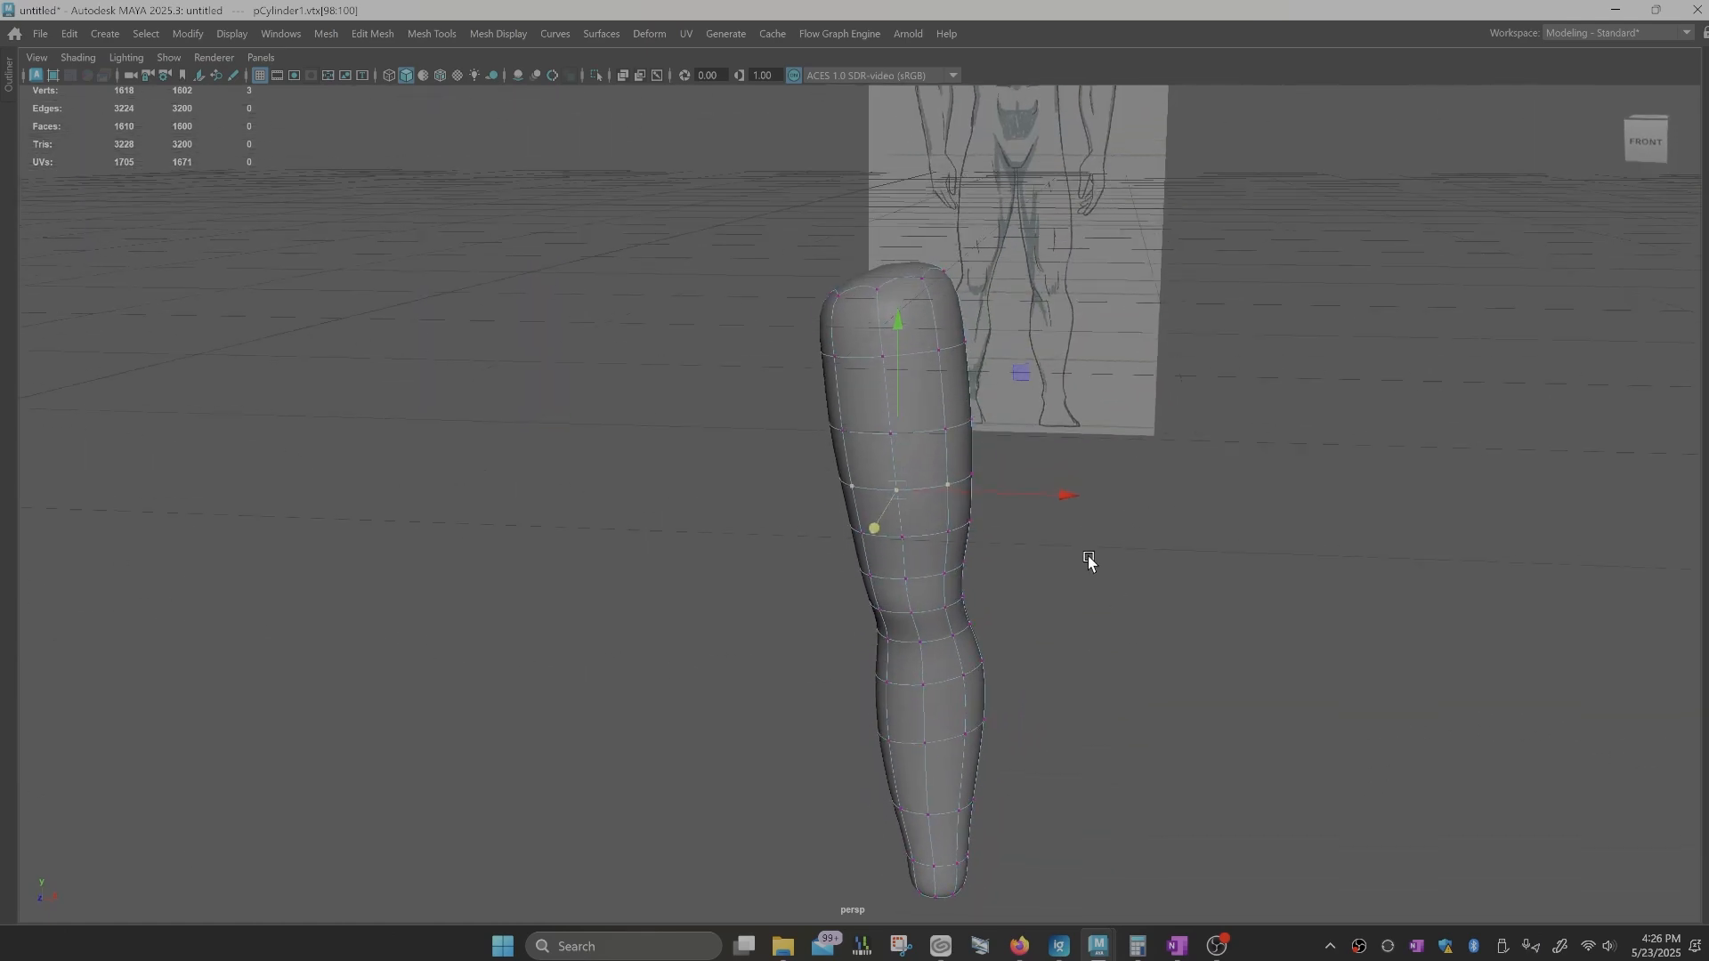
key(q)
right_click(899, 274)
click(897, 324)
click(903, 272)
key(Delete)
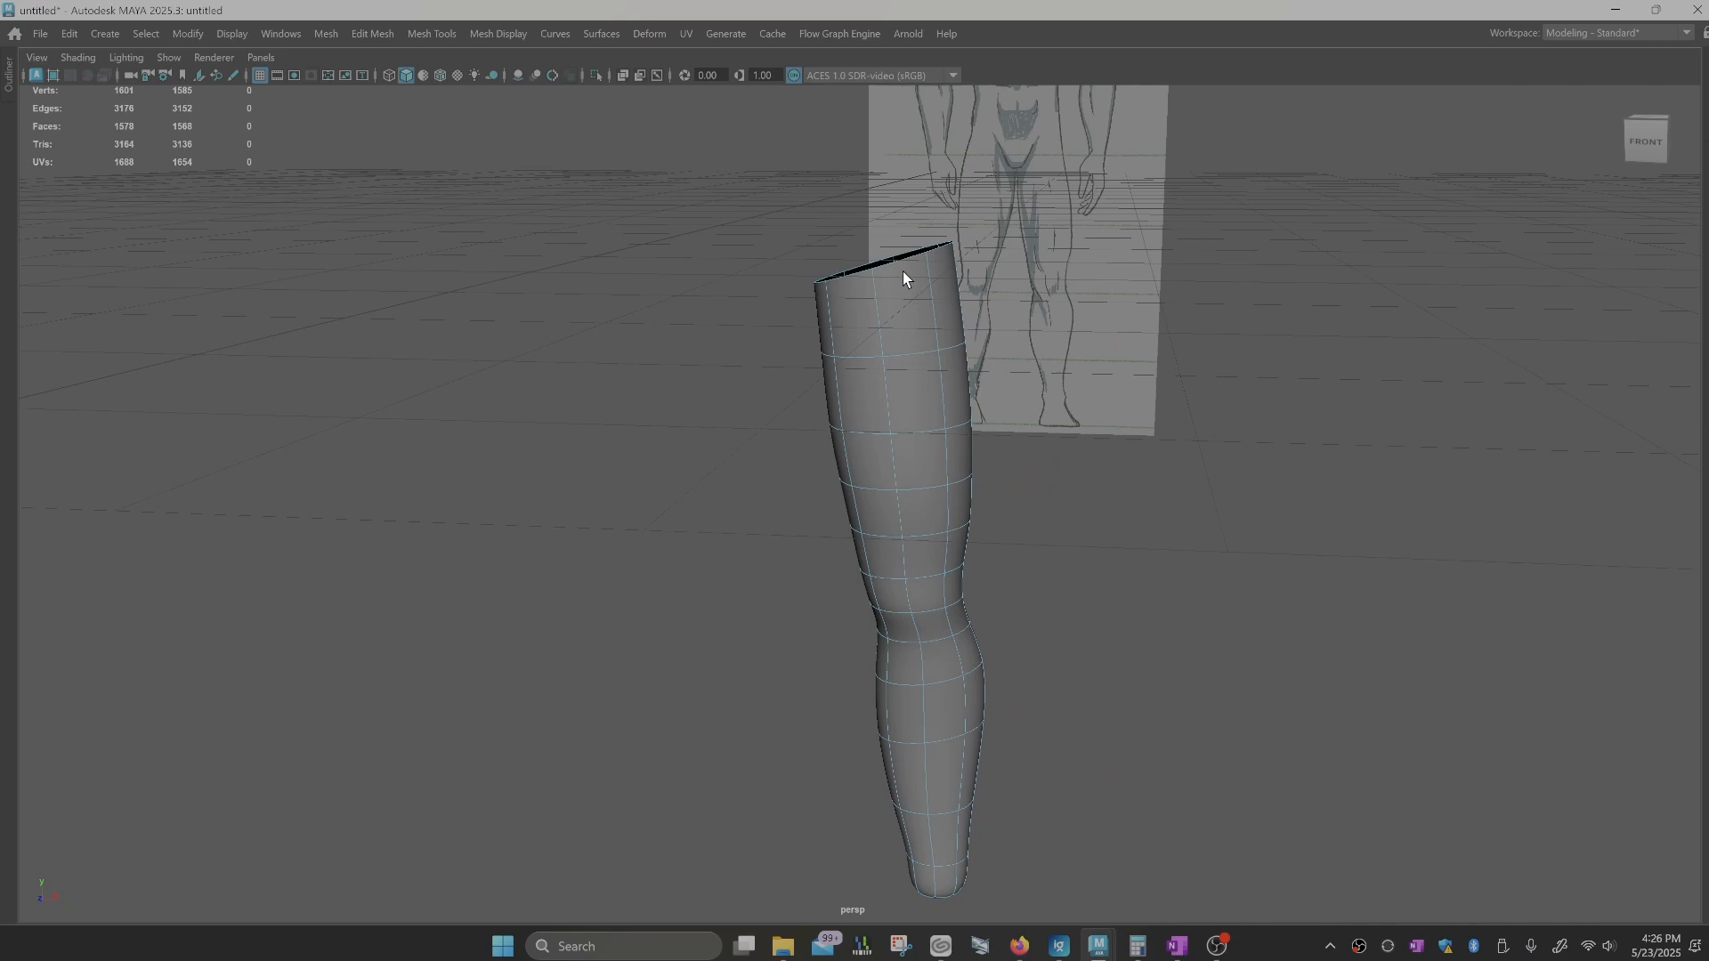
Step: Compare the leg's low-poly cage with its smooth mesh preview in the perspective view
alt+drag(916, 374, 965, 386)
alt+middle_drag(901, 484, 941, 400)
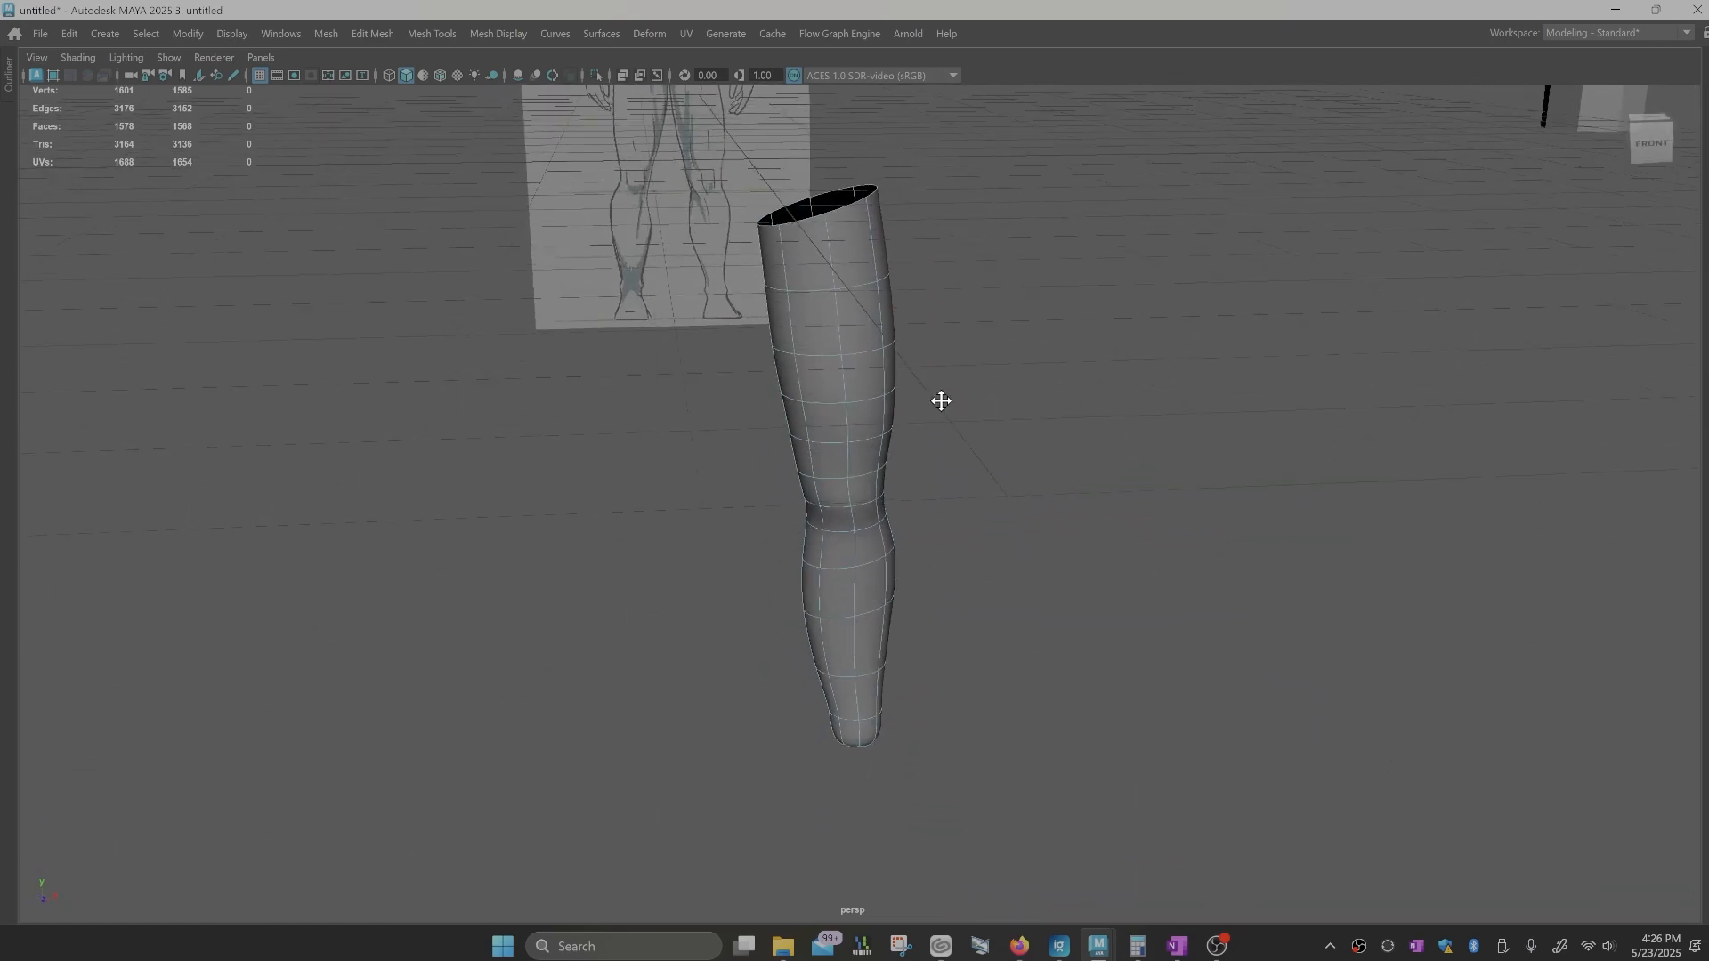
alt+drag(941, 400, 721, 374)
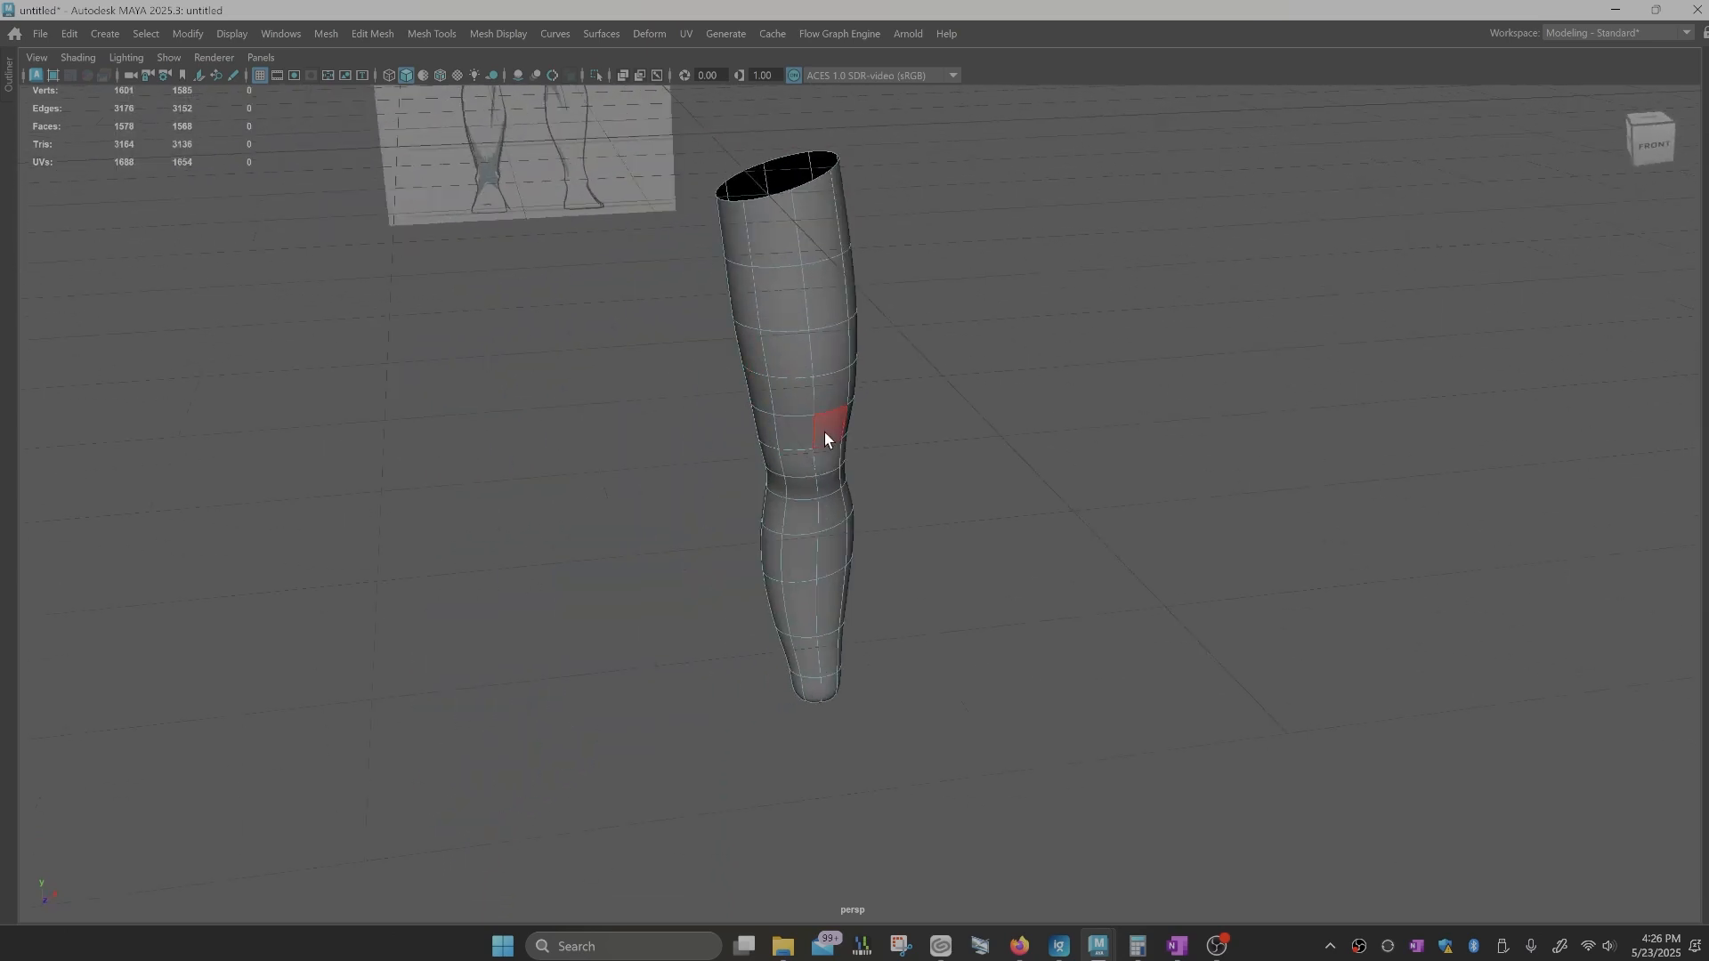
key(1)
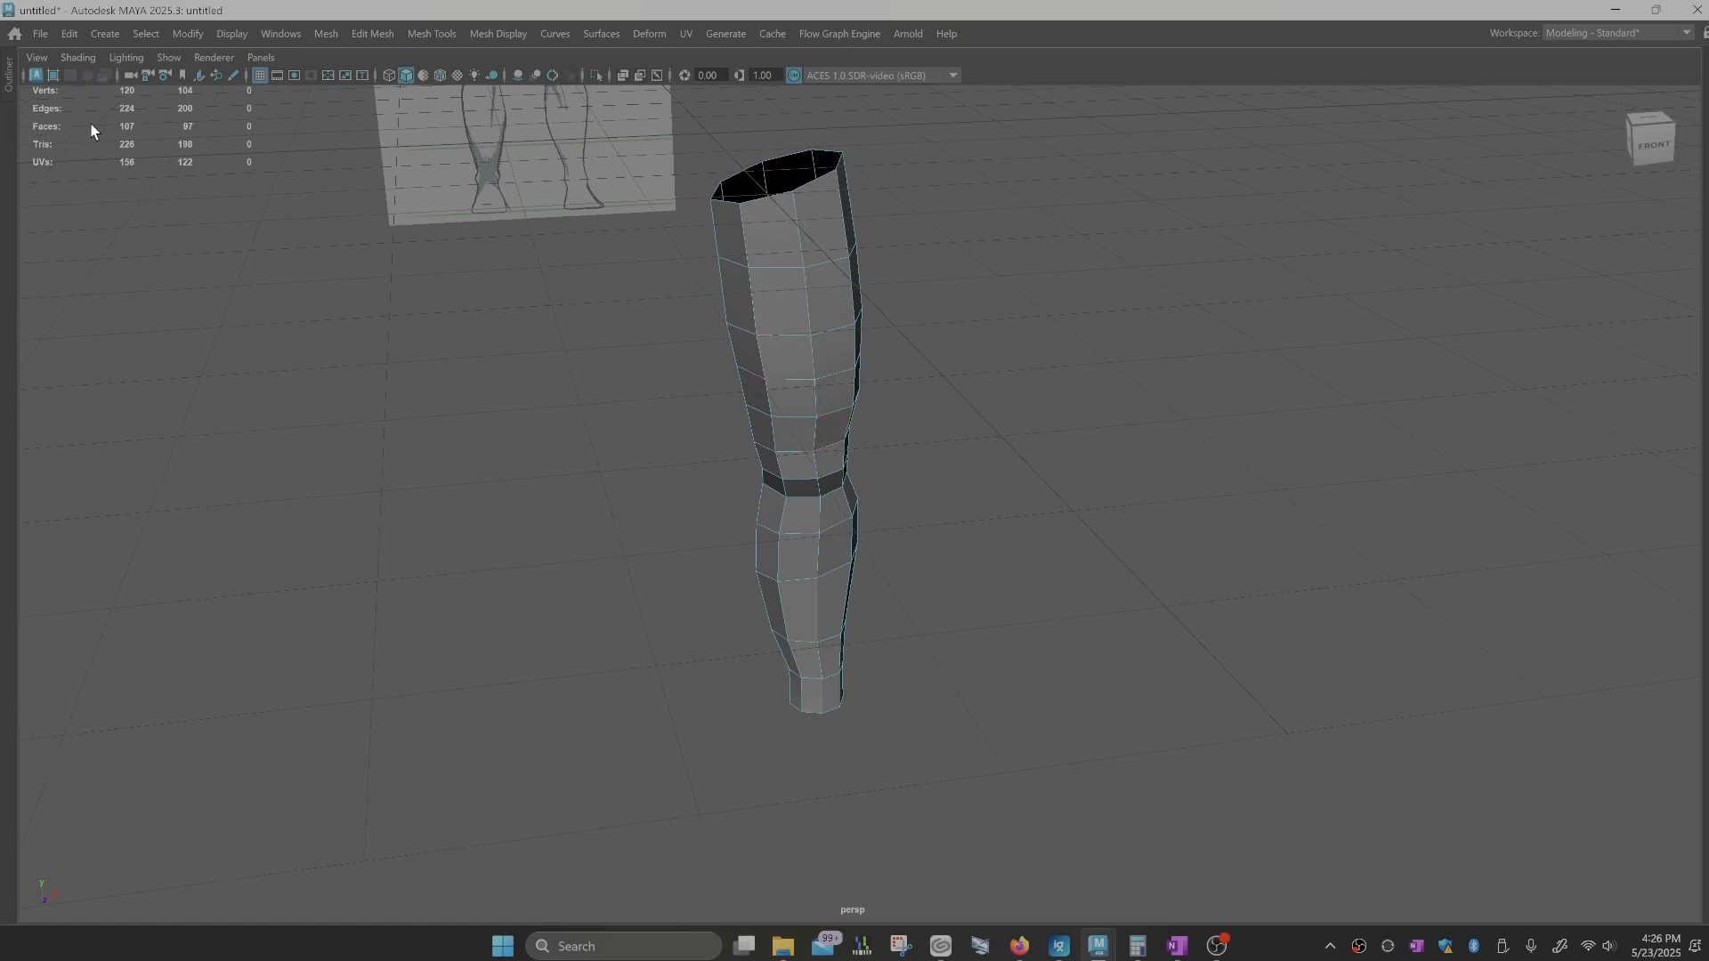
key(3)
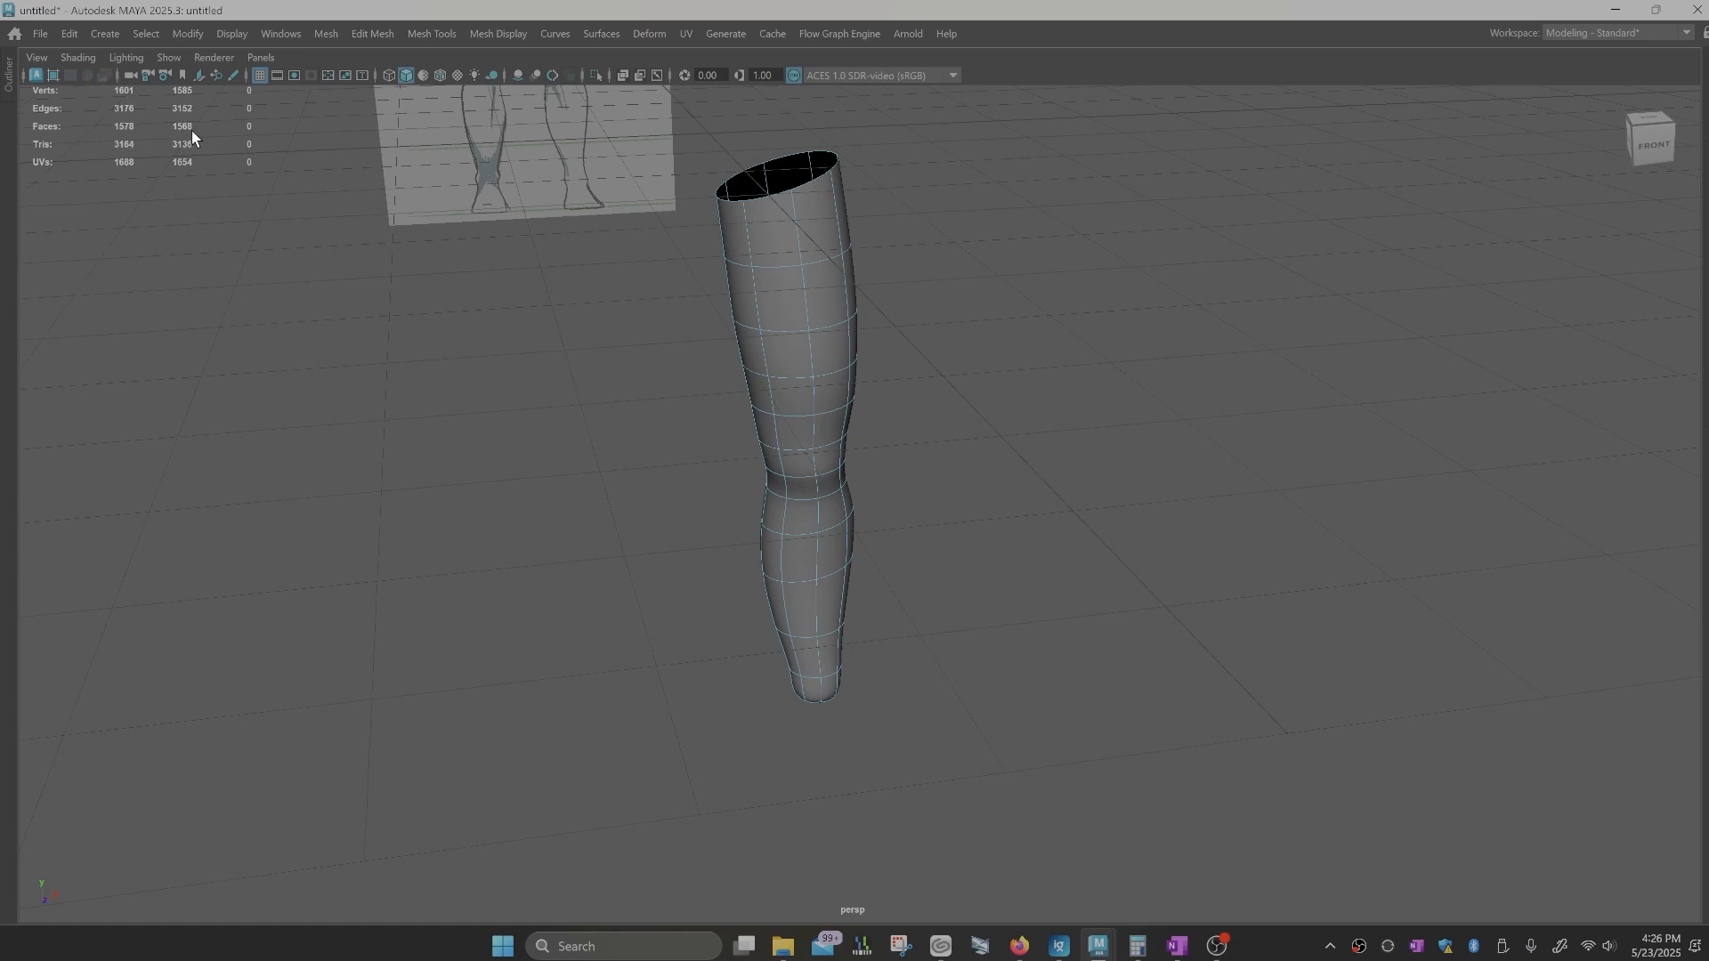
key(1)
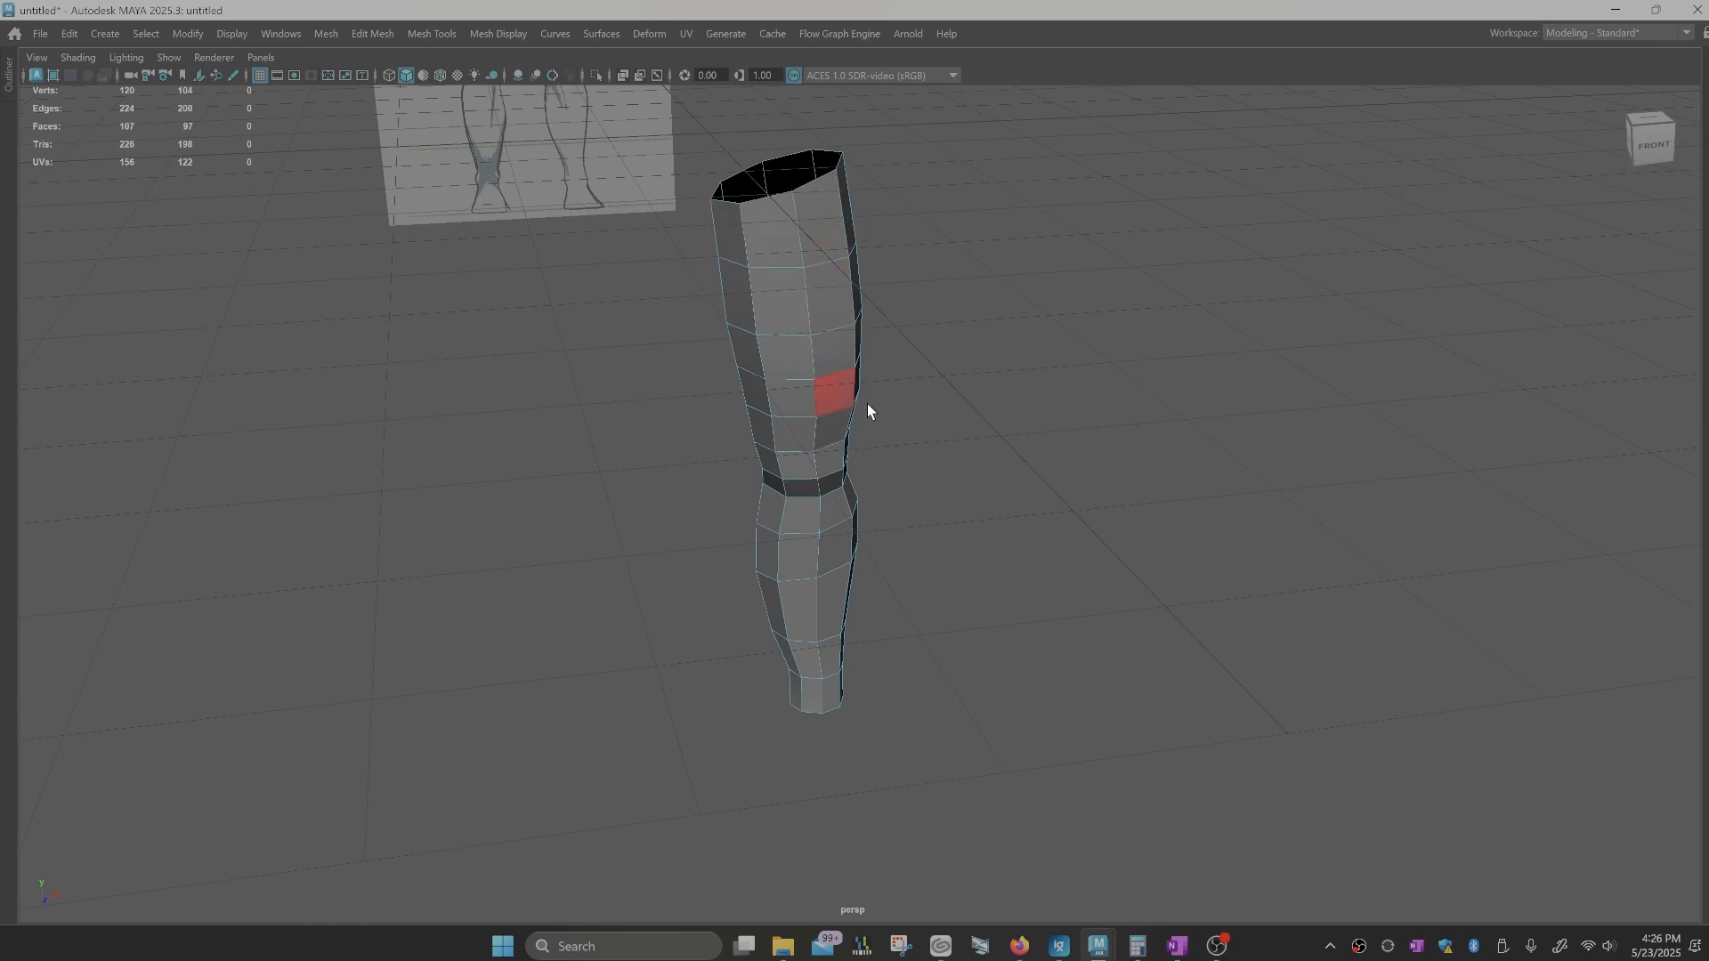
alt+drag(899, 484, 886, 472)
alt+middle_drag(961, 522, 941, 499)
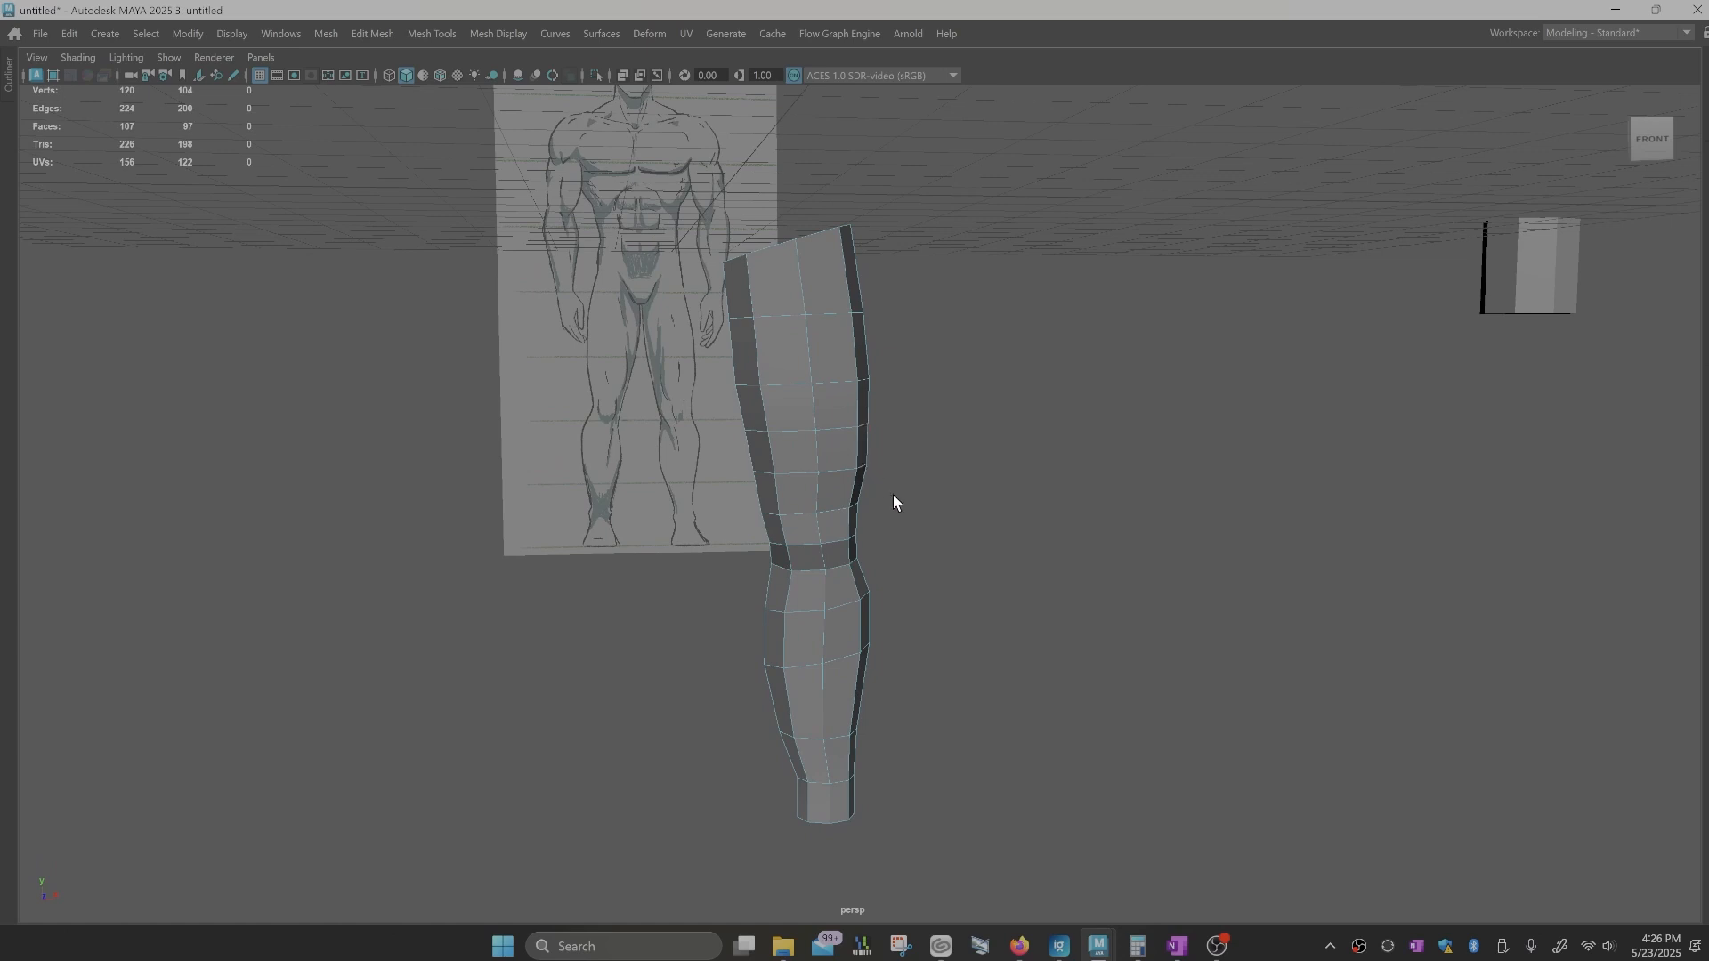
Step: Check the leg against the side reference from calf to thigh, alternating between the low-poly and smooth displays
key(space)
alt+middle_drag(1359, 795, 1270, 579)
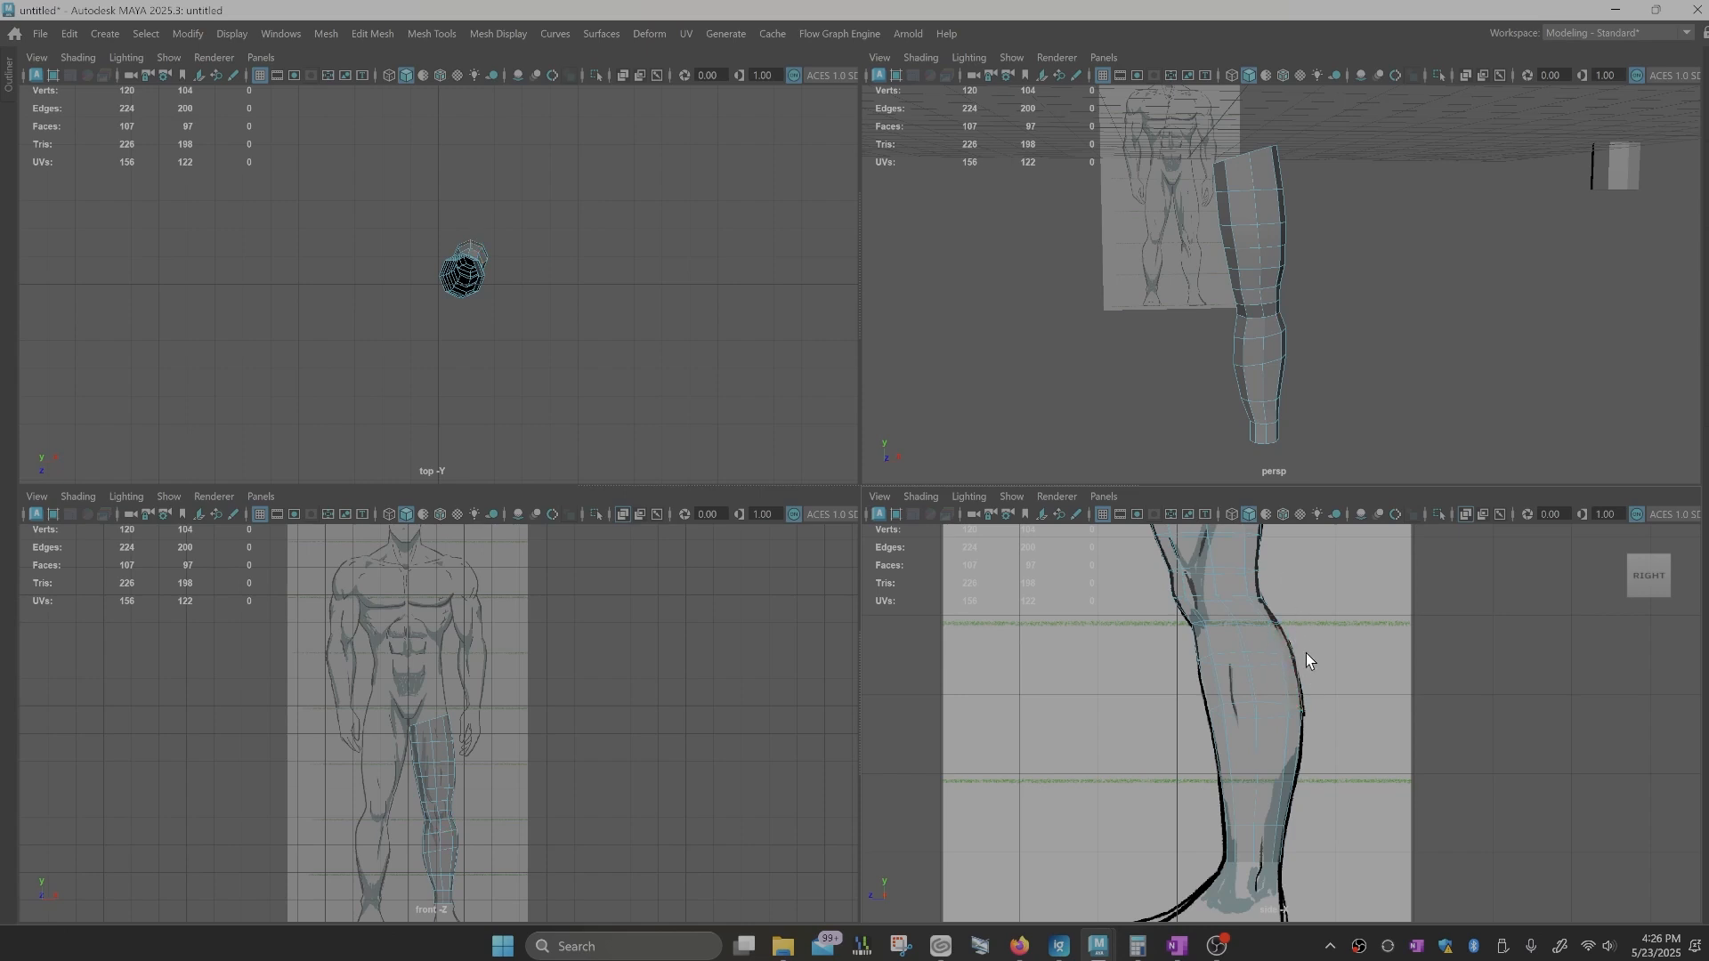
key(3)
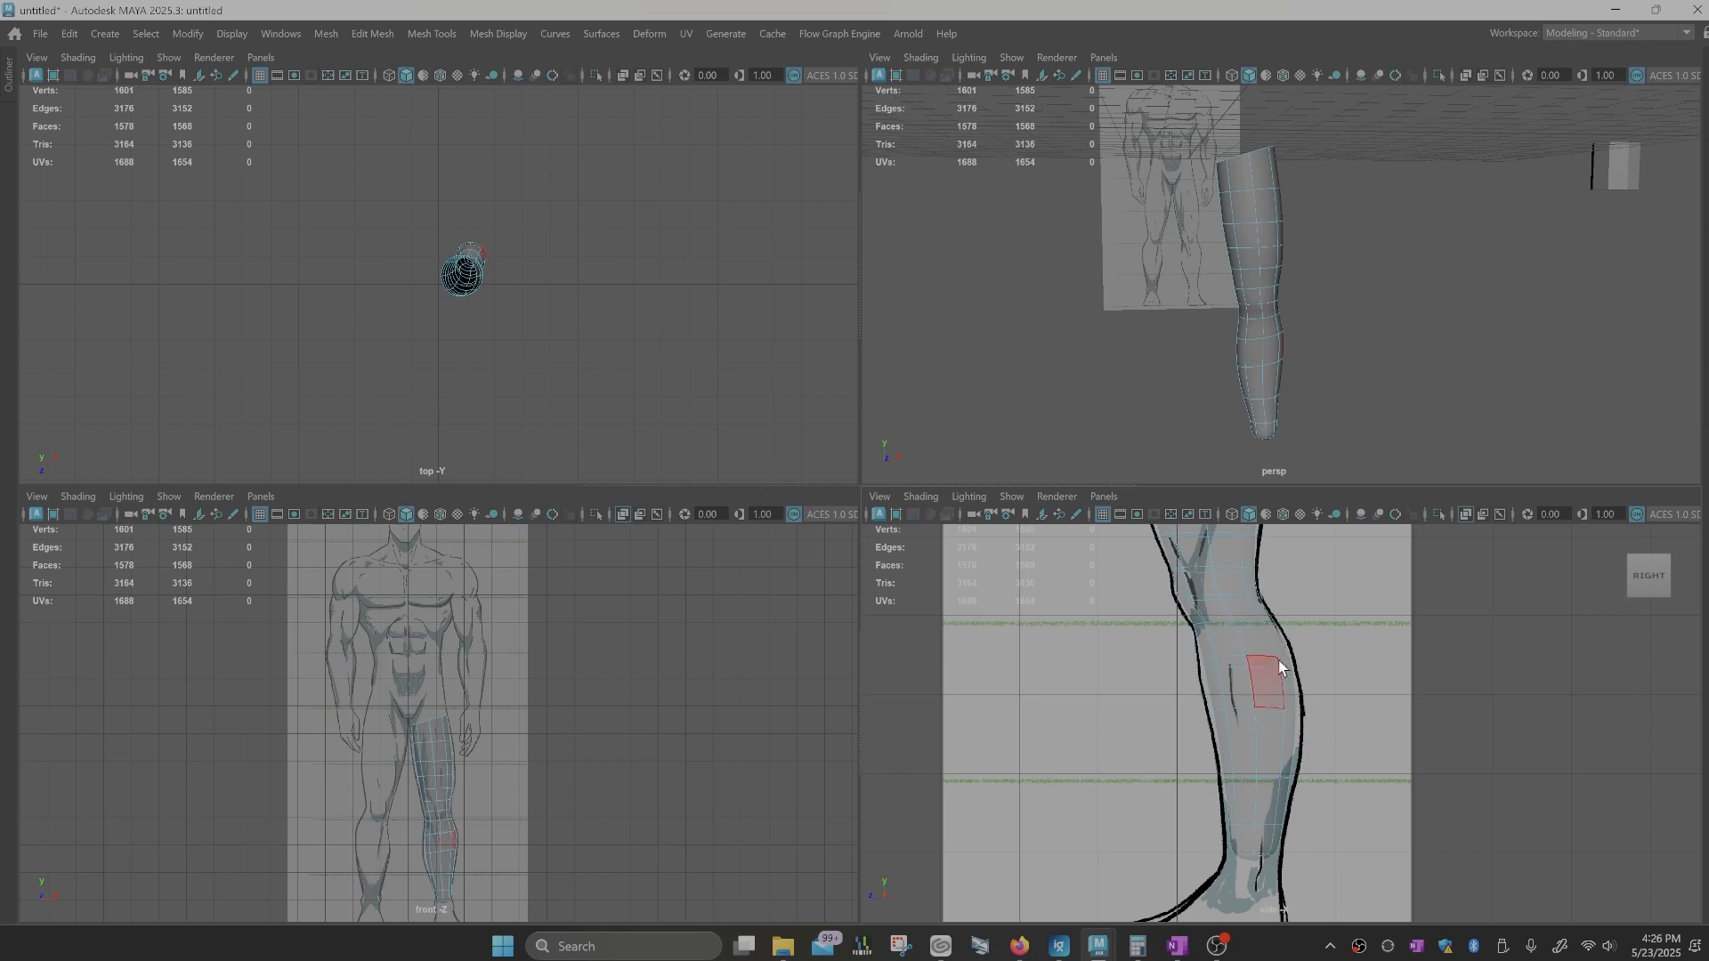
alt+middle_drag(1273, 659, 1272, 861)
scroll(1240, 785, up, 1)
alt+middle_drag(1230, 690, 1236, 768)
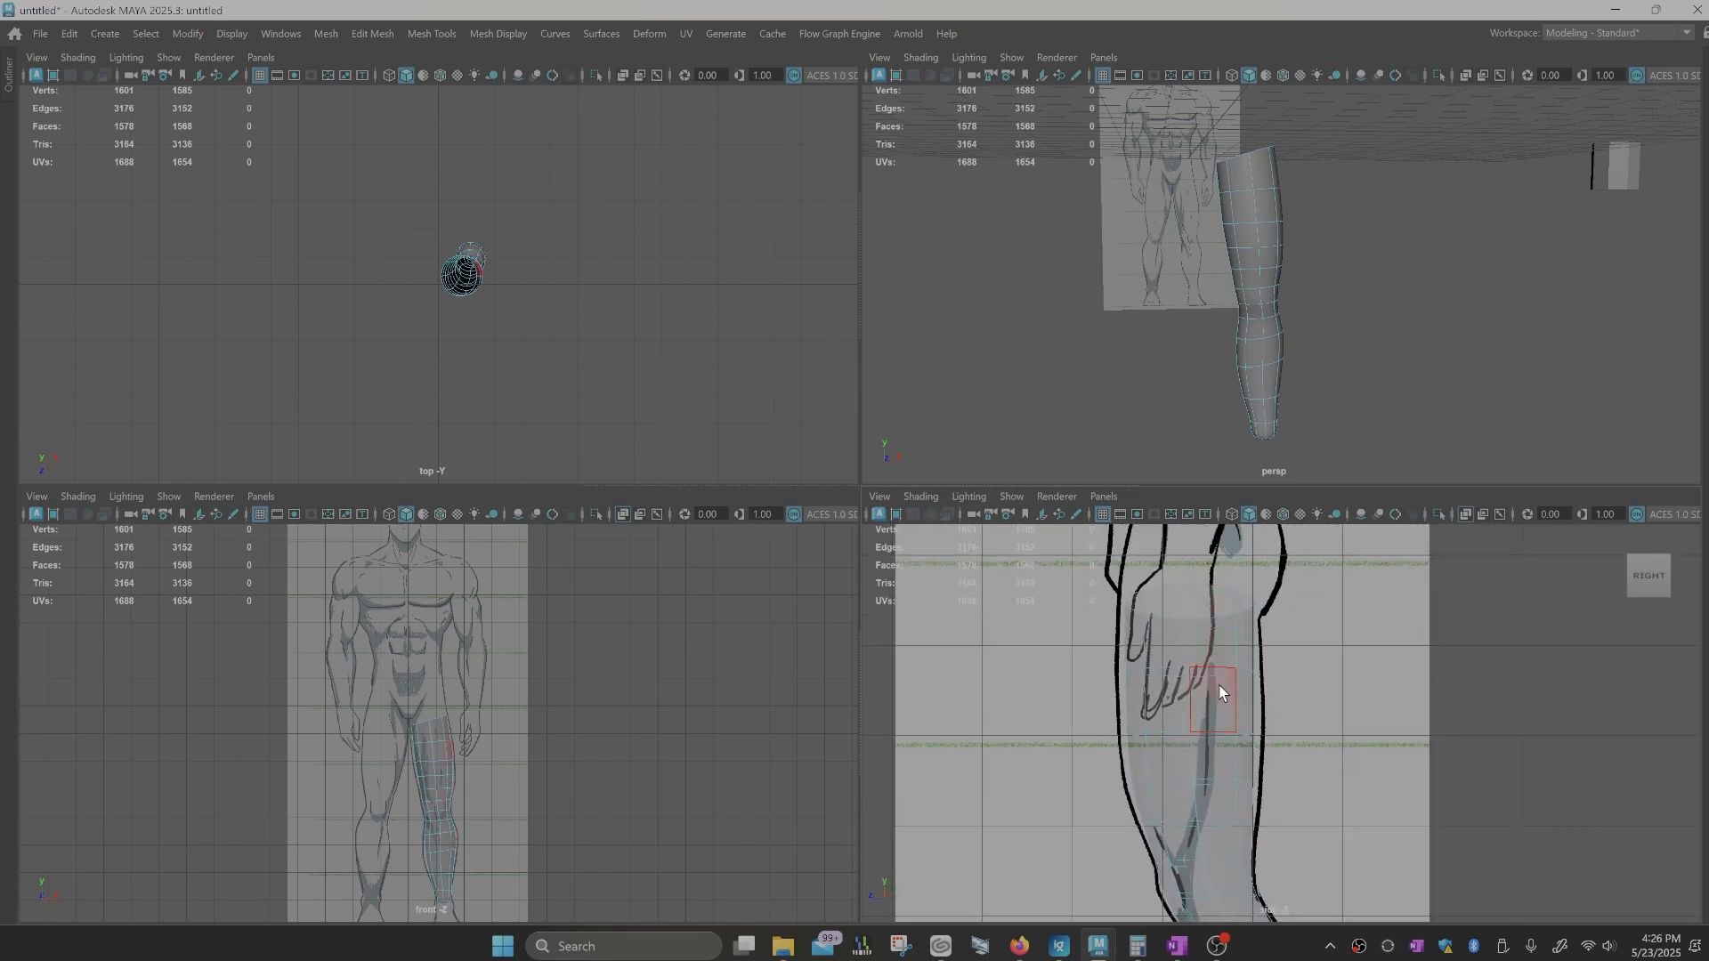
key(1)
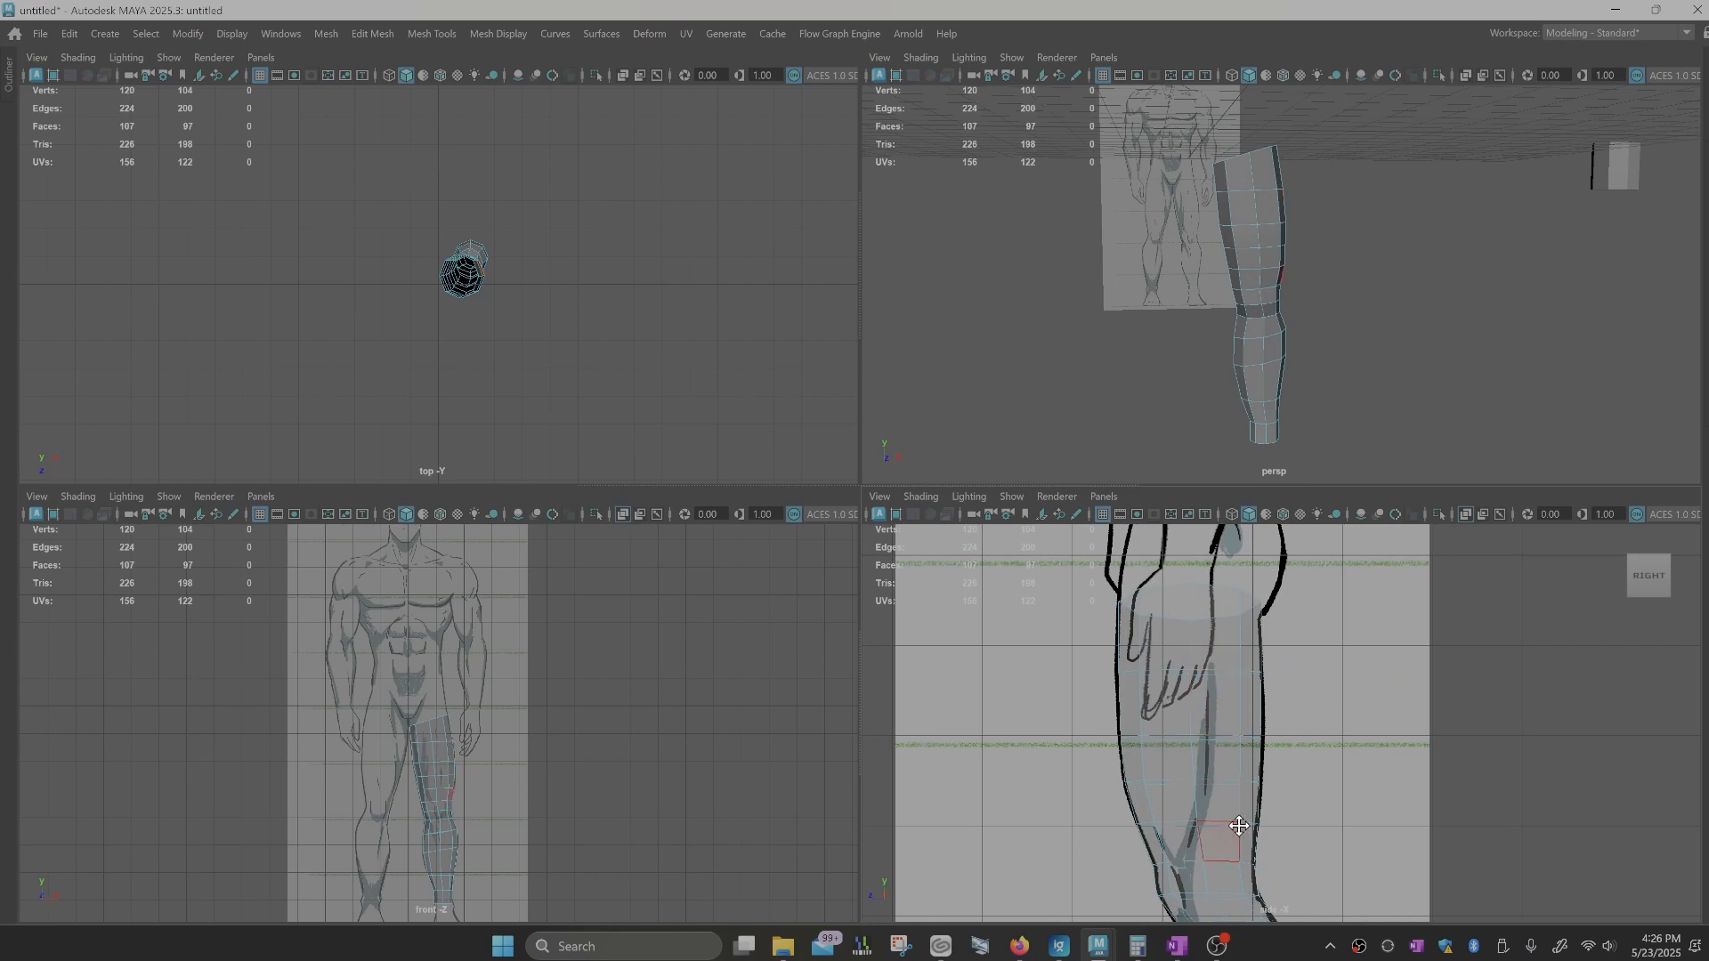
alt+middle_drag(1241, 652, 1217, 721)
key(3)
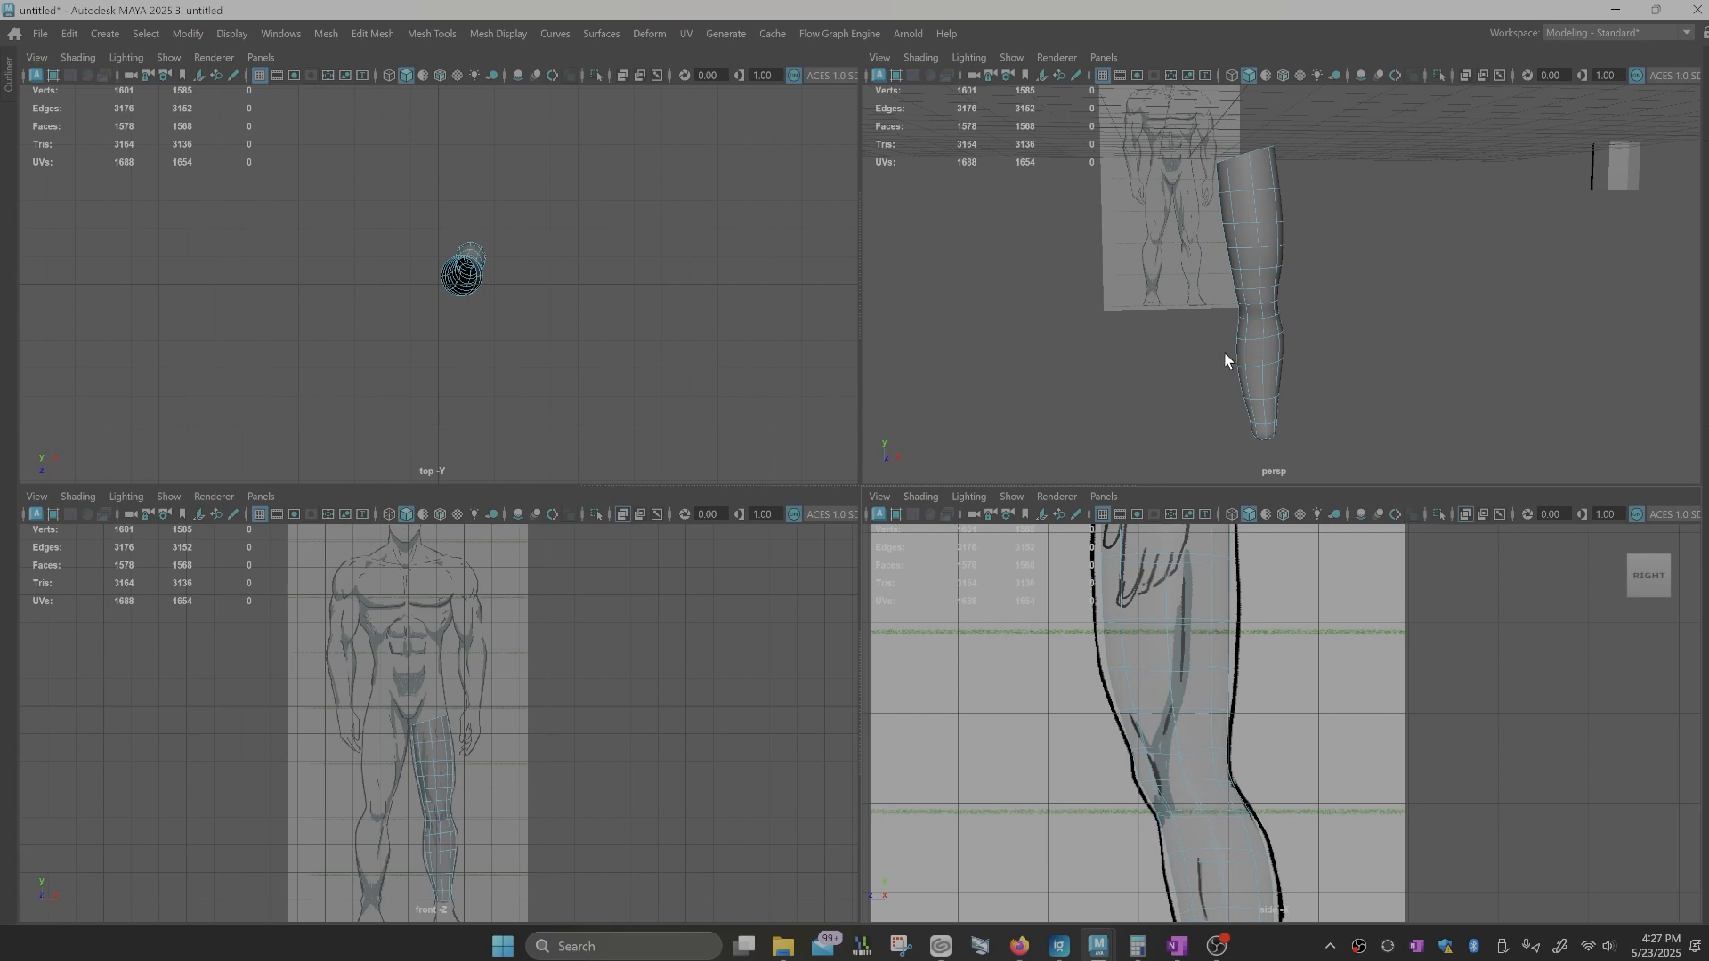
Step: Examine the thigh's open upper edge in perspective, and the torso, hips and leg on the front reference
alt+drag(1223, 351, 1236, 347)
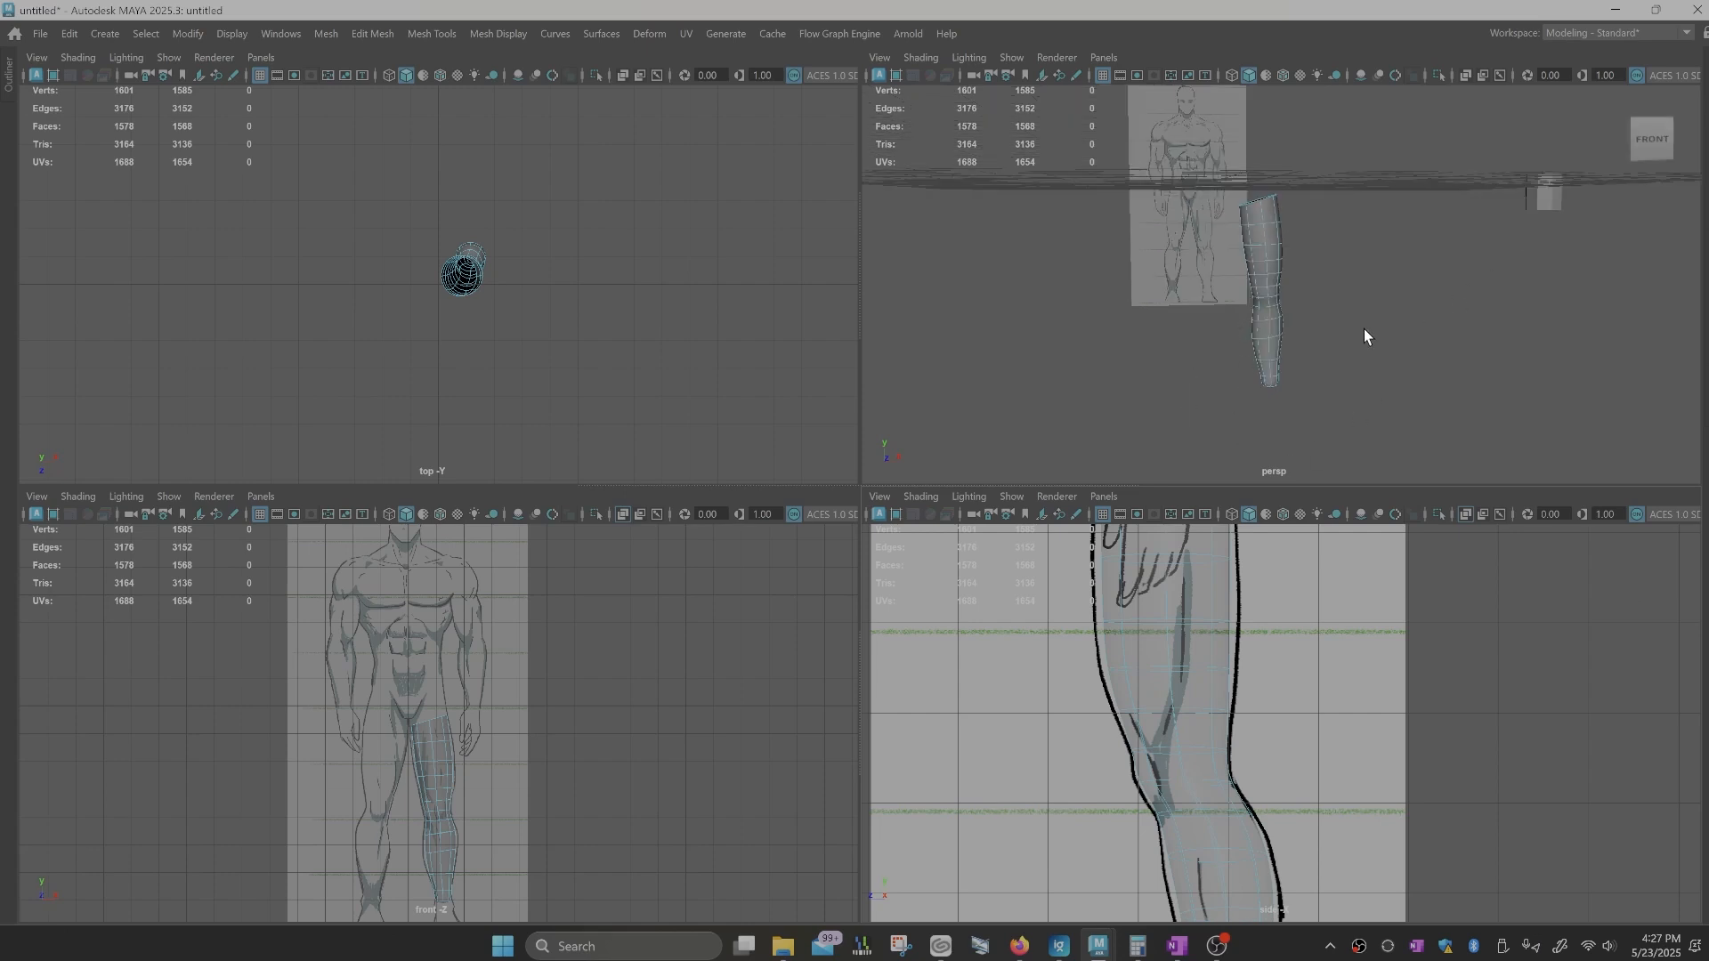
alt+drag(1344, 384, 1324, 413)
alt+drag(1492, 345, 1214, 338)
alt+middle_drag(1214, 338, 1228, 263)
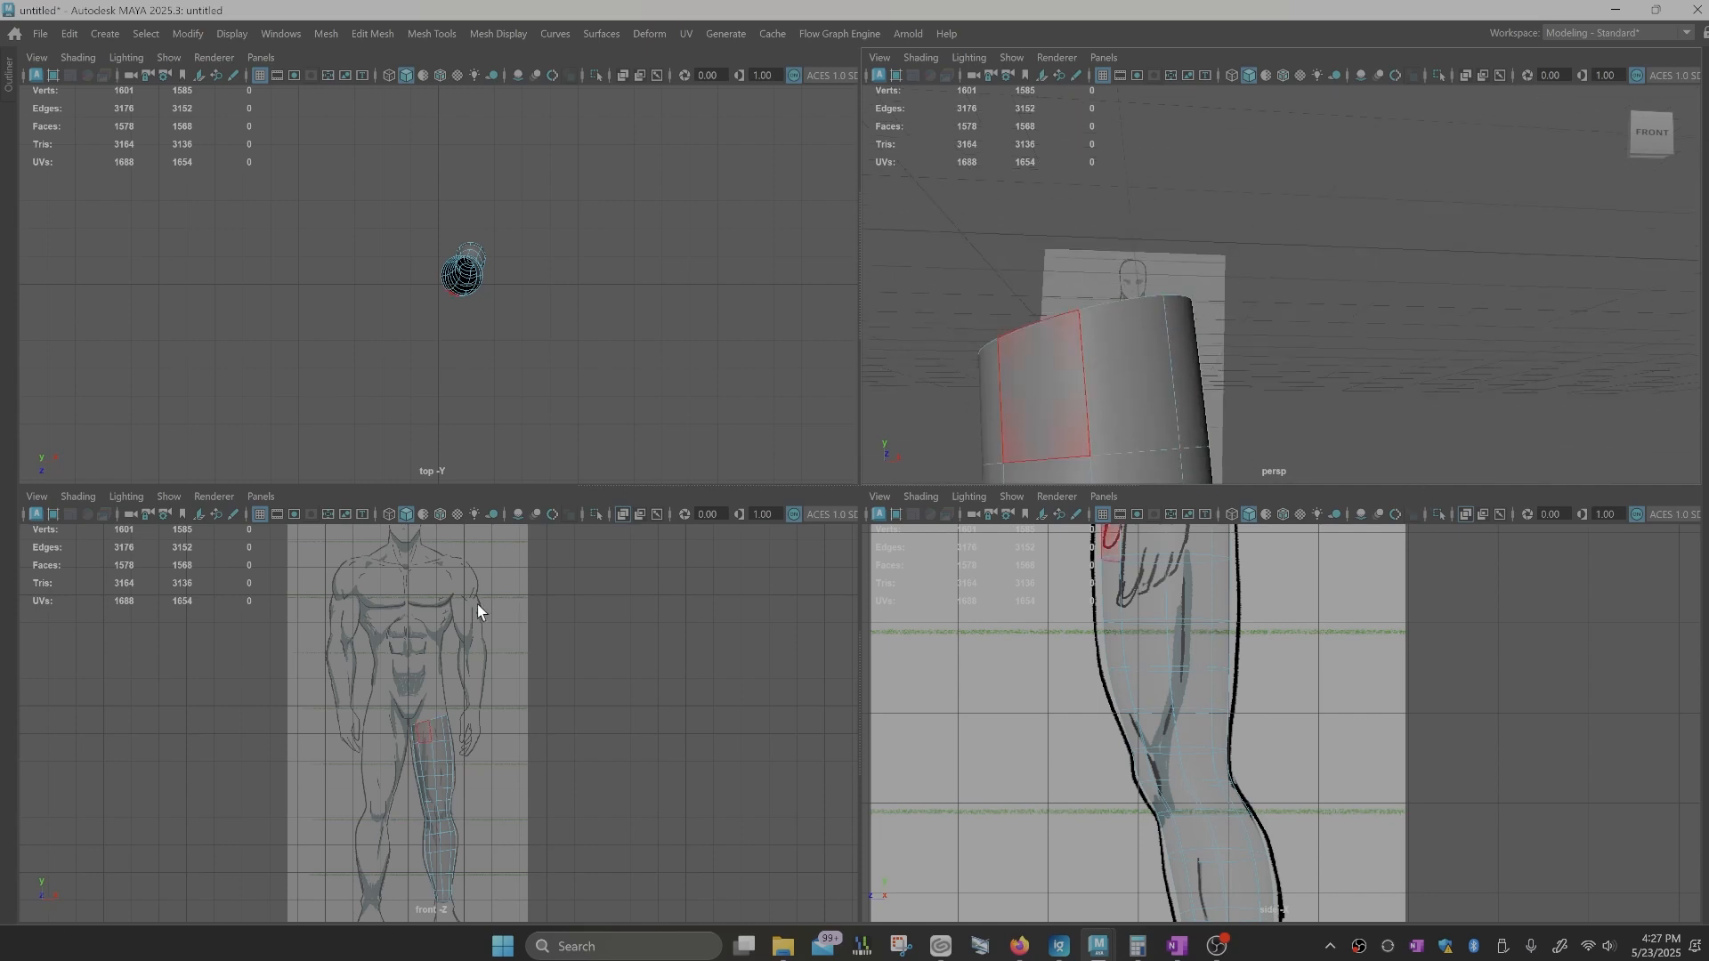
scroll(434, 607, up, 5)
alt+middle_drag(489, 594, 534, 770)
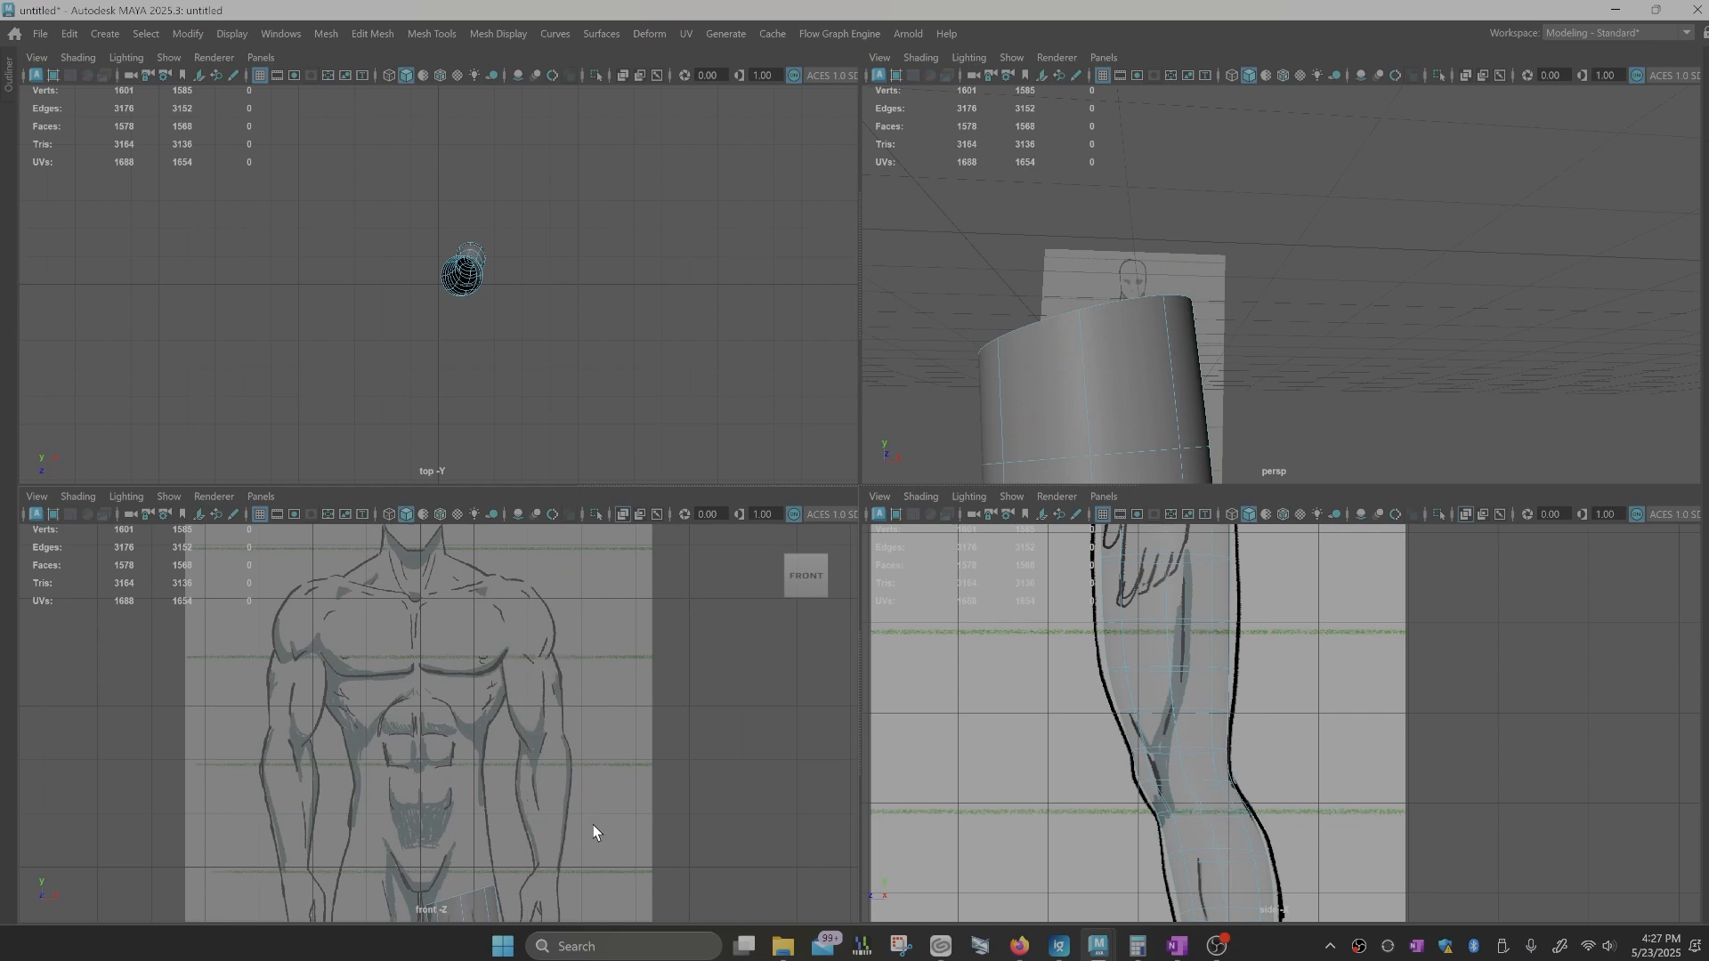
alt+middle_drag(593, 824, 600, 712)
mouse_move(552, 535)
alt+middle_down()
mouse_move(568, 599)
mouse_move(561, 585)
alt+middle_up()
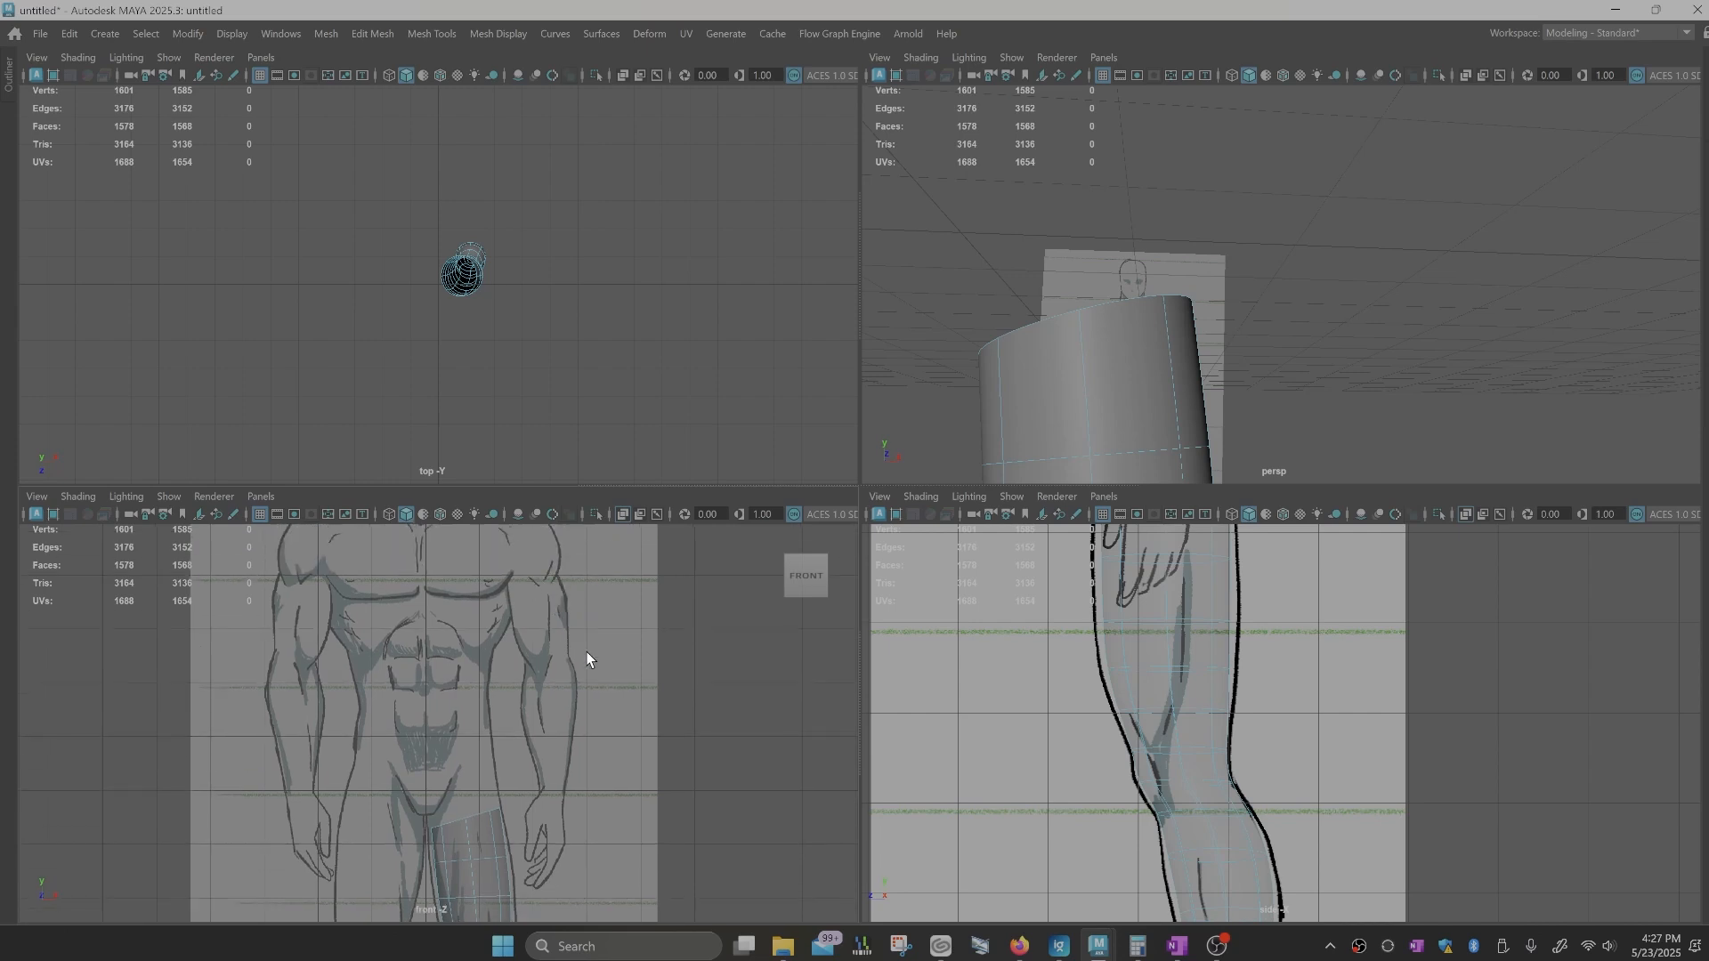
alt+middle_drag(586, 659, 587, 570)
alt+middle_drag(556, 826, 557, 707)
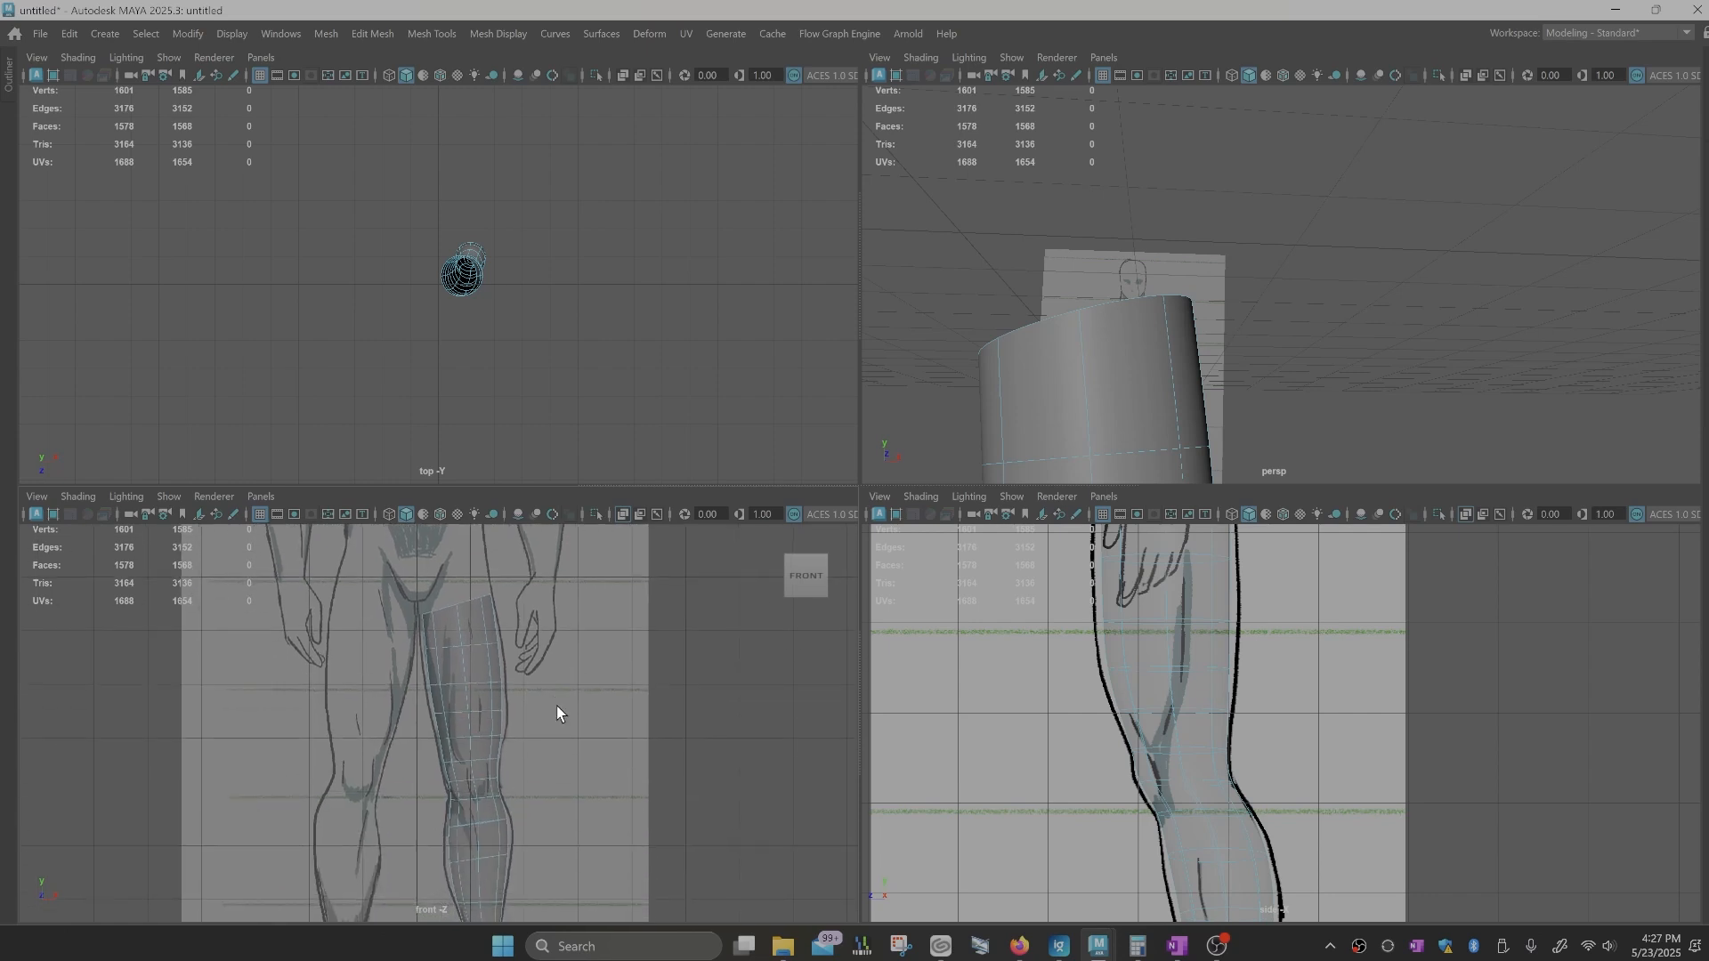